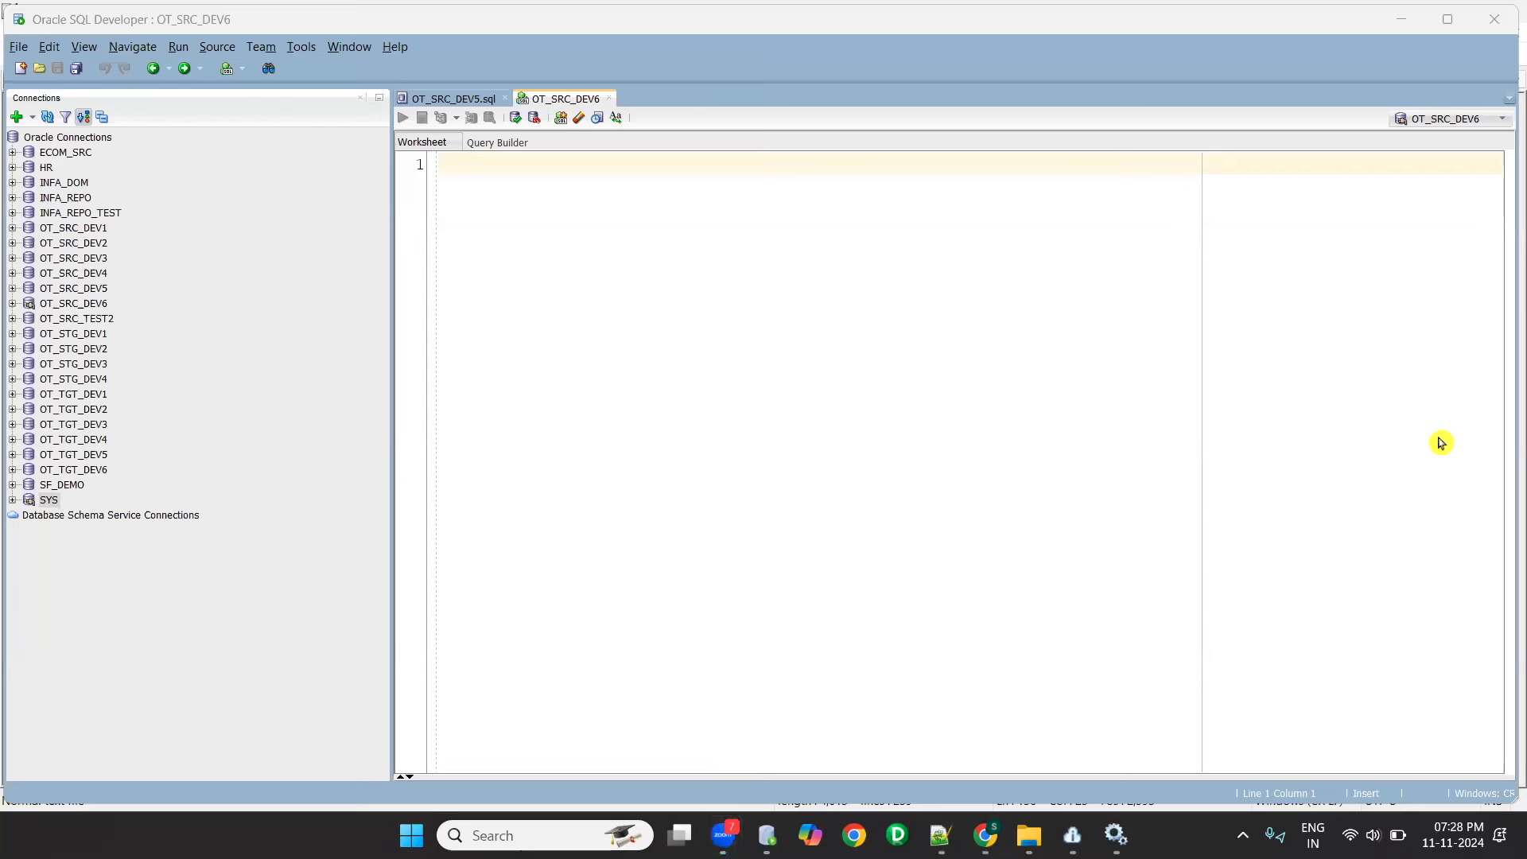
- Open Chrome with the Informatica Realtime hands on profile, maximise the window and go to LinkedIn
{"action": "left_click", "coordinate": [854, 836]}
{"action": "scroll", "coordinate": [771, 500], "scroll_direction": "up", "scroll_amount": 2}
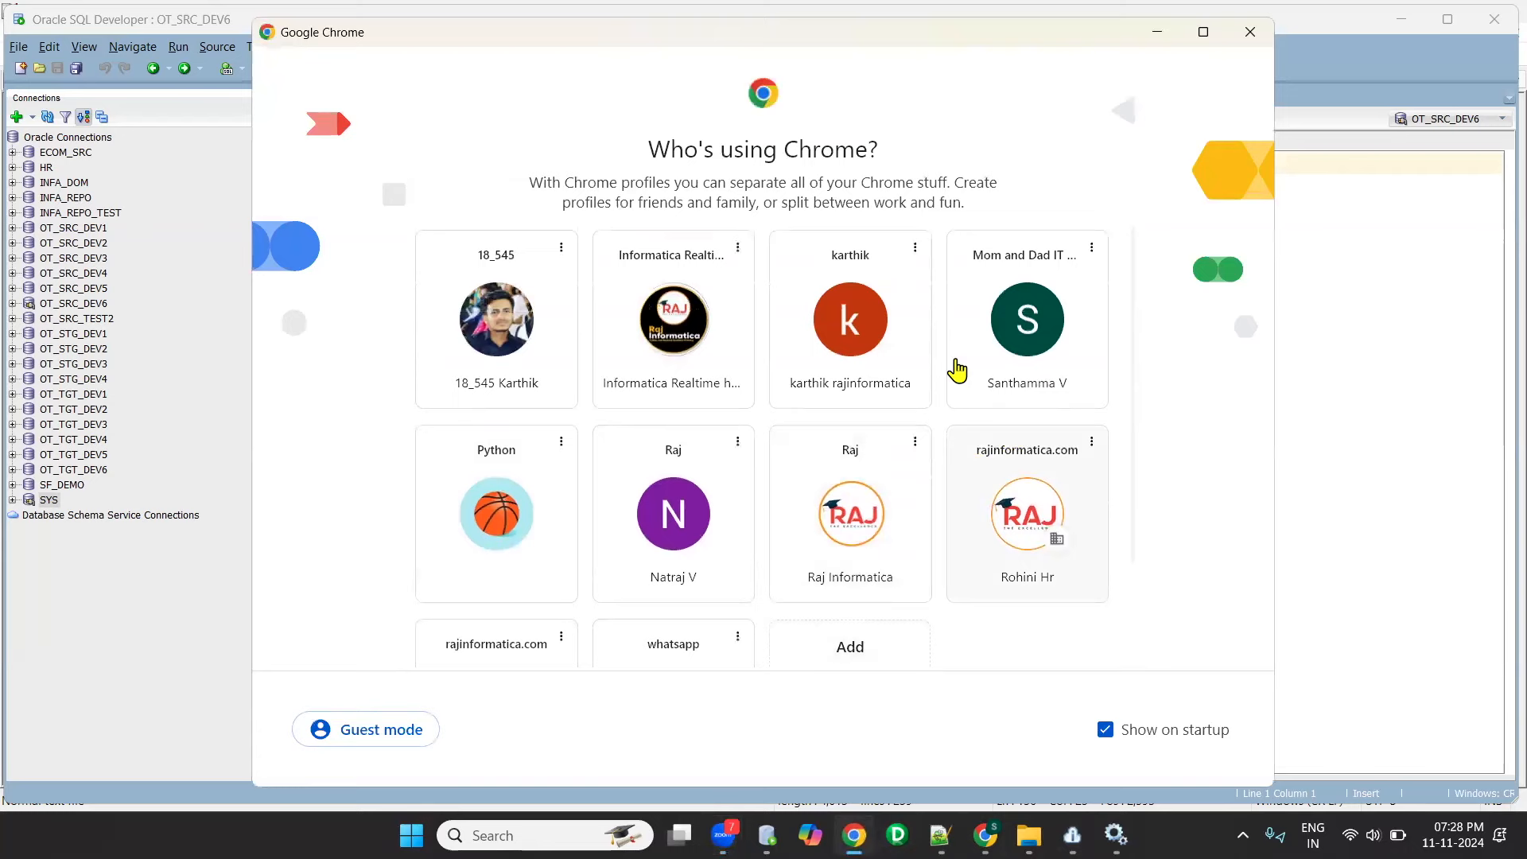
{"action": "left_click", "coordinate": [679, 344]}
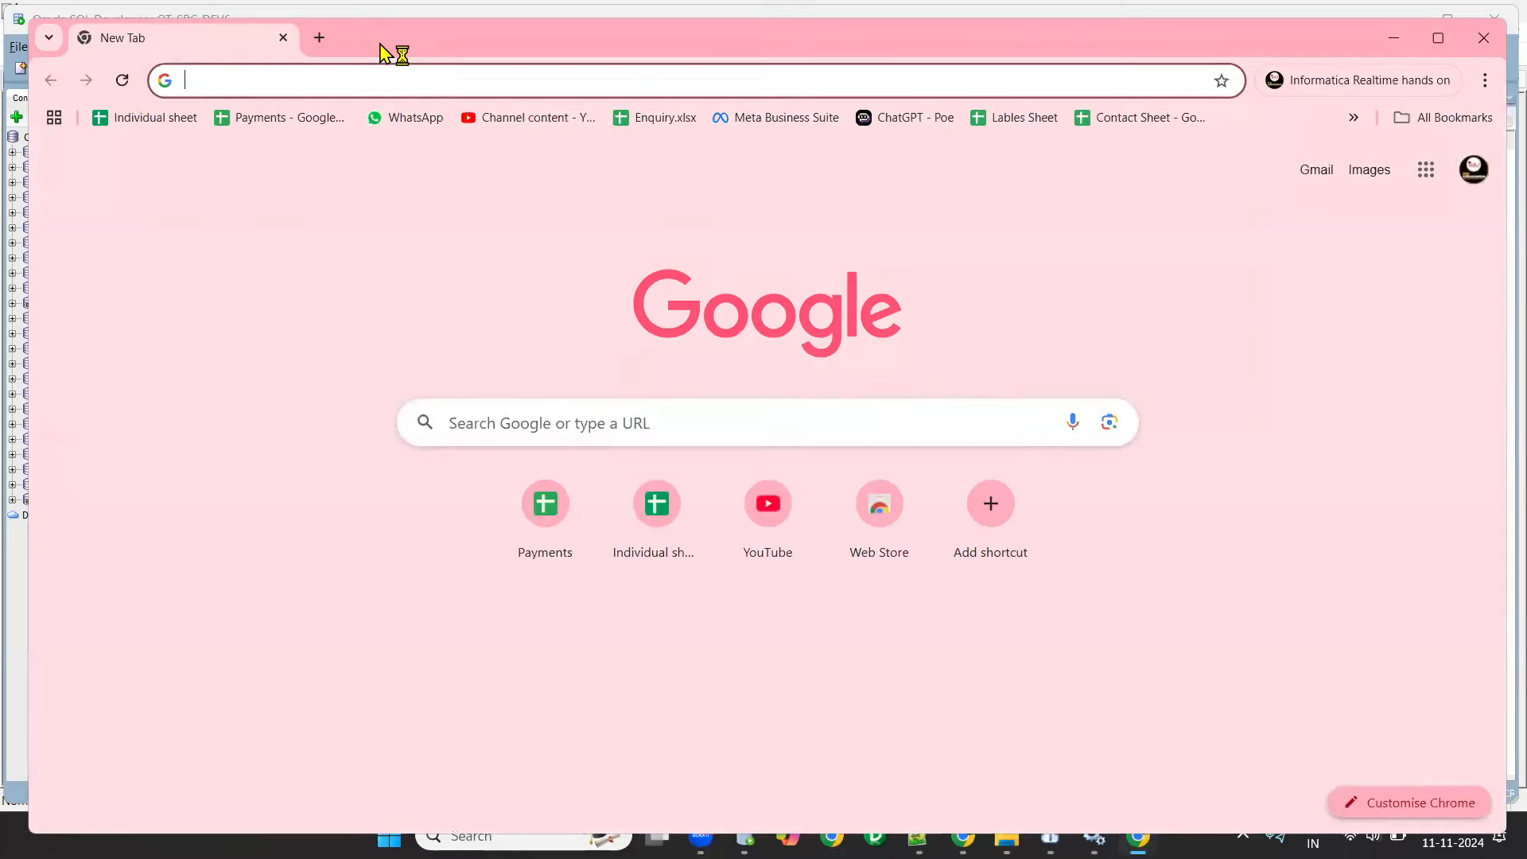
{"action": "double_click", "coordinate": [394, 49]}
{"action": "left_click", "coordinate": [300, 70]}
{"action": "type", "text": "lin"}
{"action": "key", "text": "Return"}
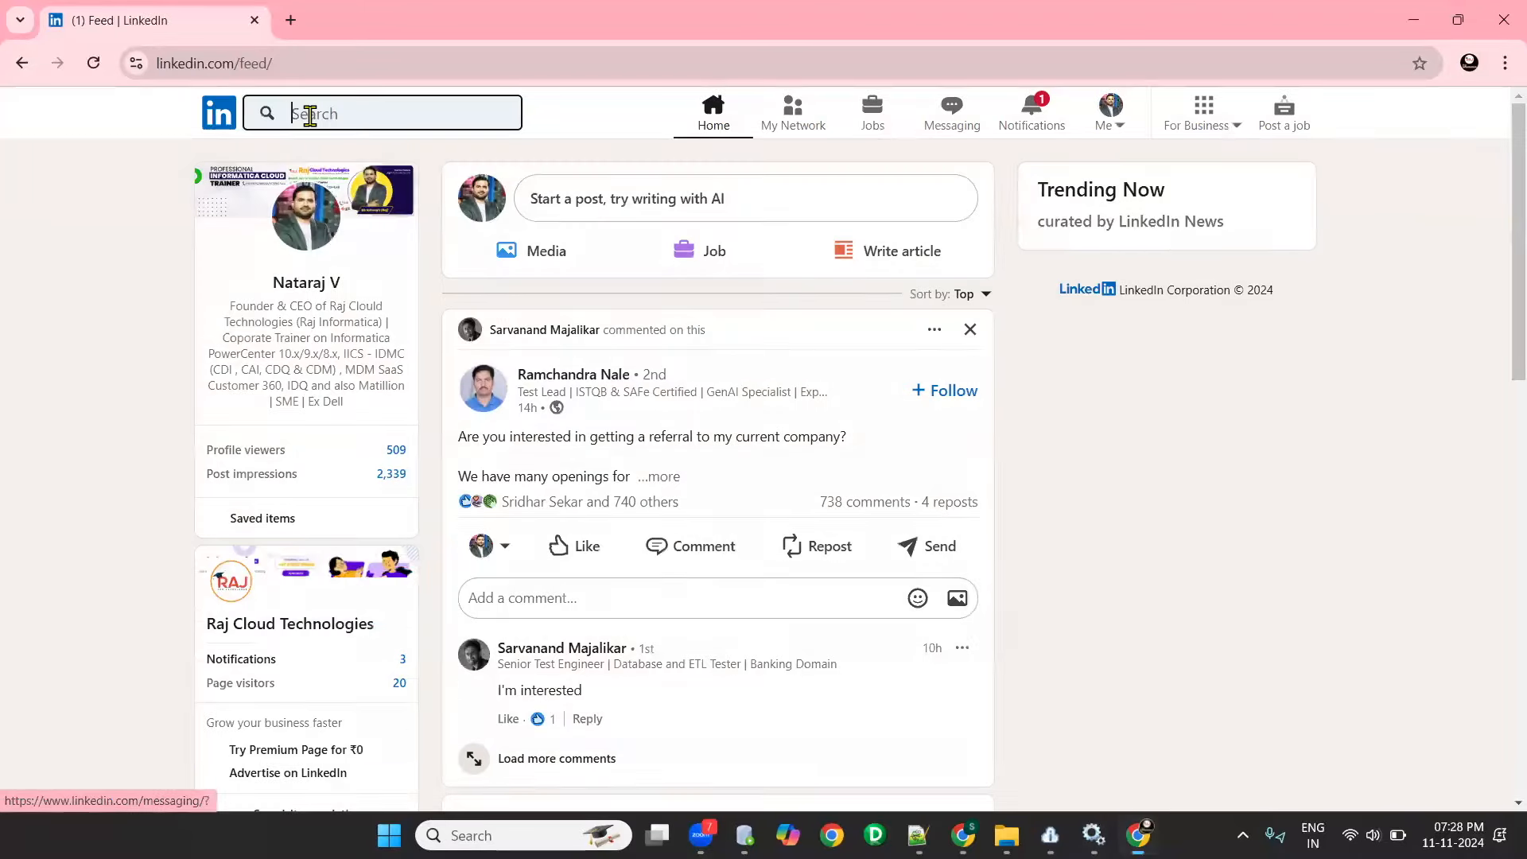
- Search LinkedIn for "informatica" and limit the results to posts
{"action": "left_click", "coordinate": [308, 114]}
{"action": "type", "text": "informatica"}
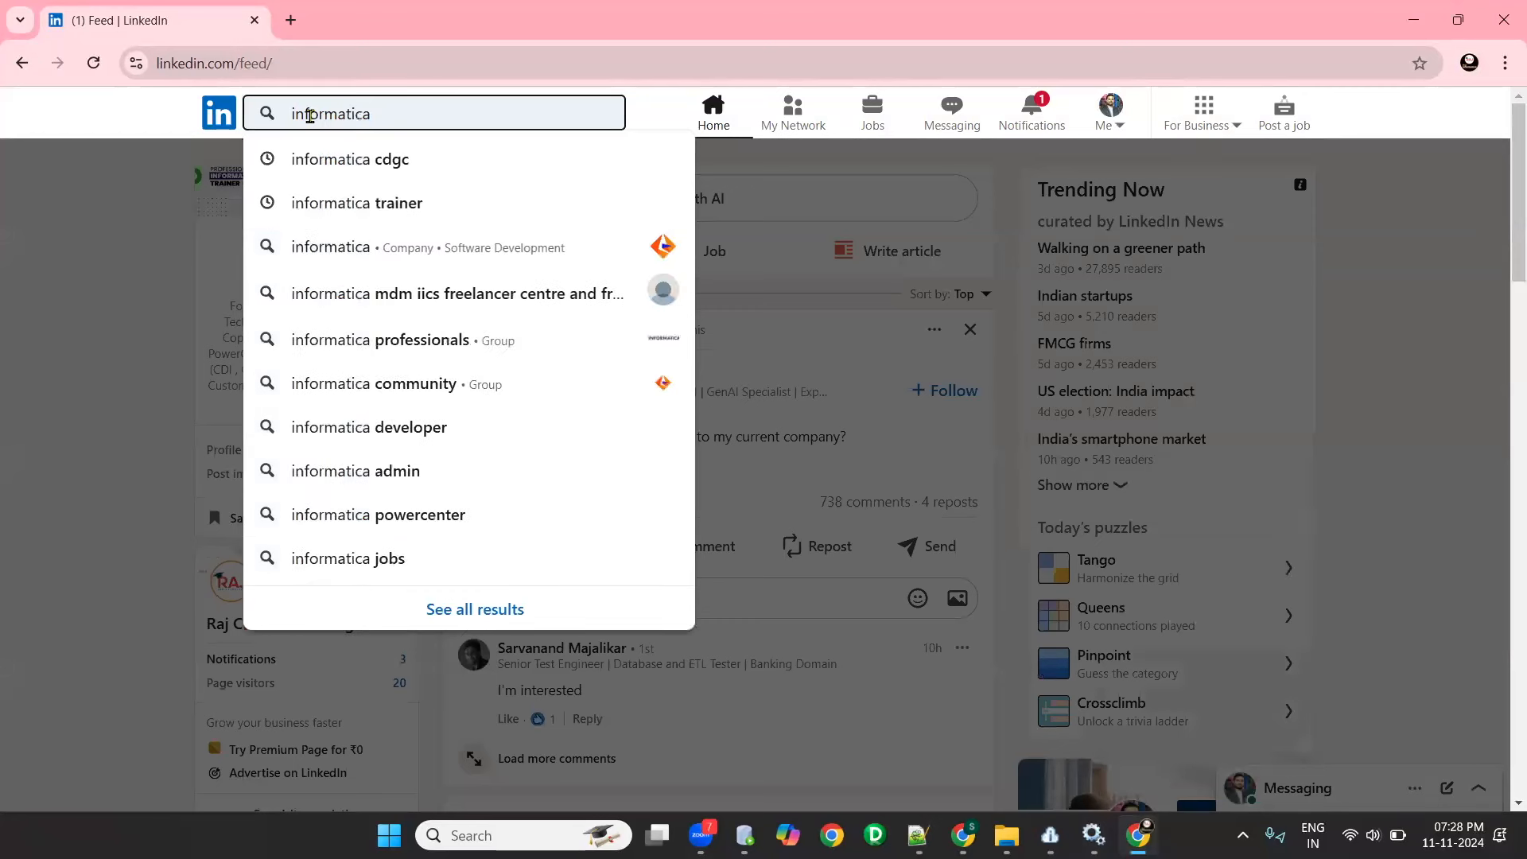
{"action": "key", "text": "Return"}
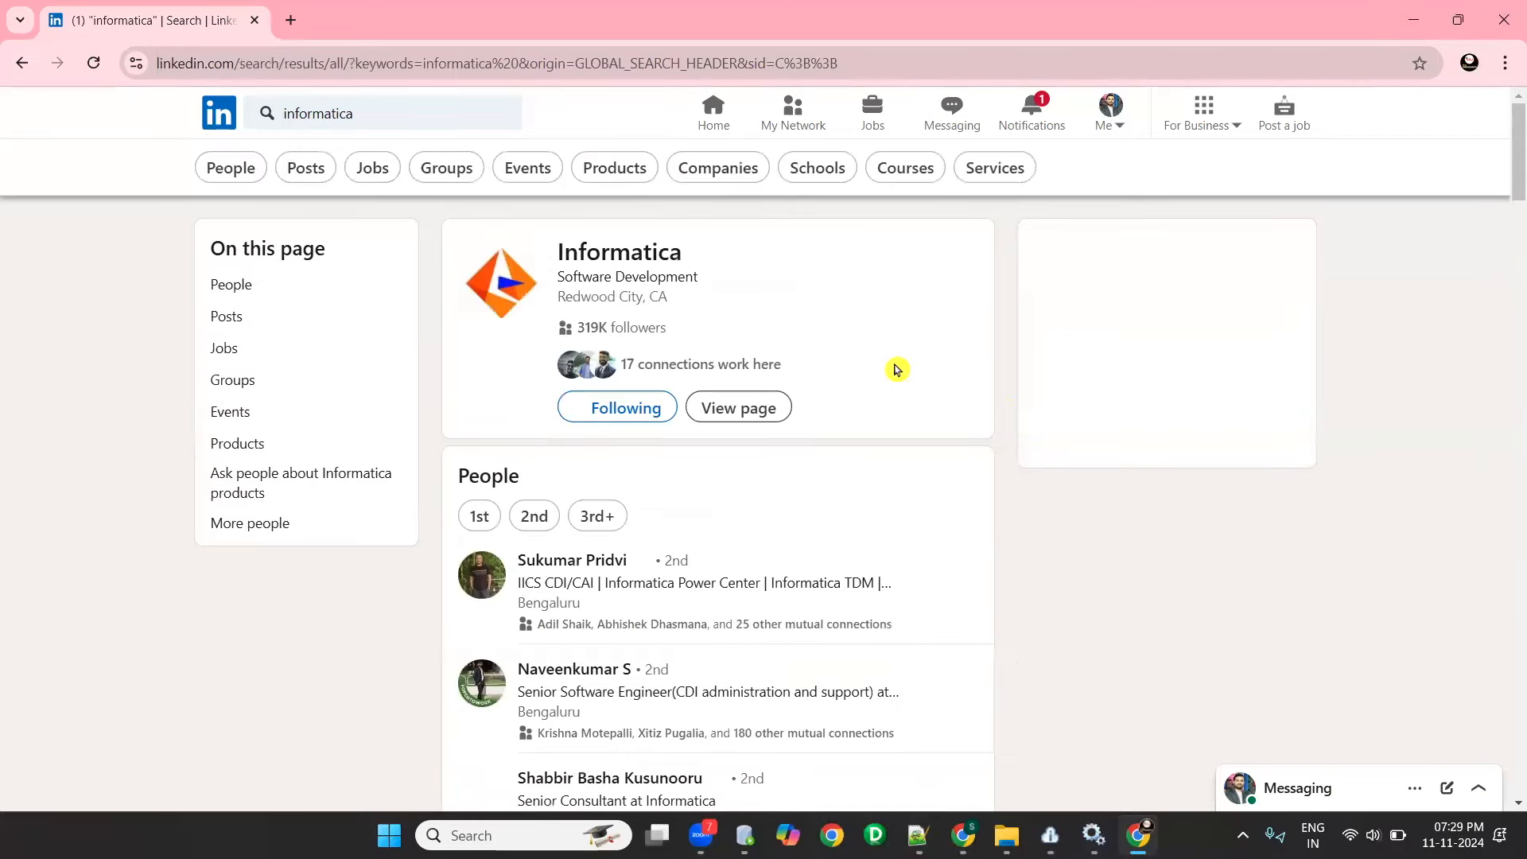
{"action": "left_click", "coordinate": [304, 171]}
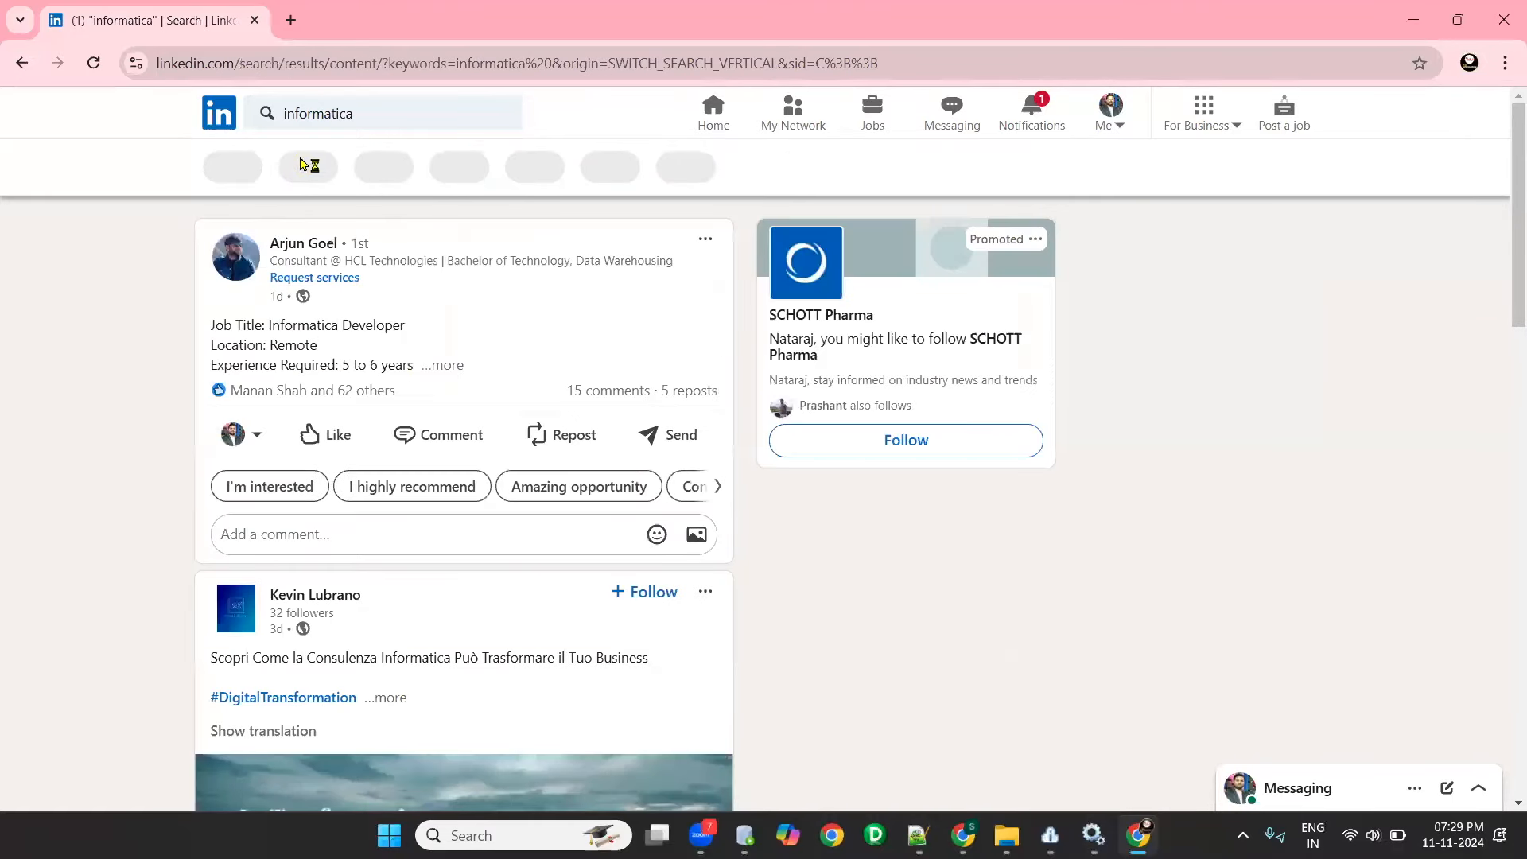
- Expand the remote Informatica Developer post, highlight its job title and look through the hiring posts that follow
{"action": "left_click", "coordinate": [457, 374]}
{"action": "left_click_drag", "start_coordinate": [270, 332], "coordinate": [442, 339]}
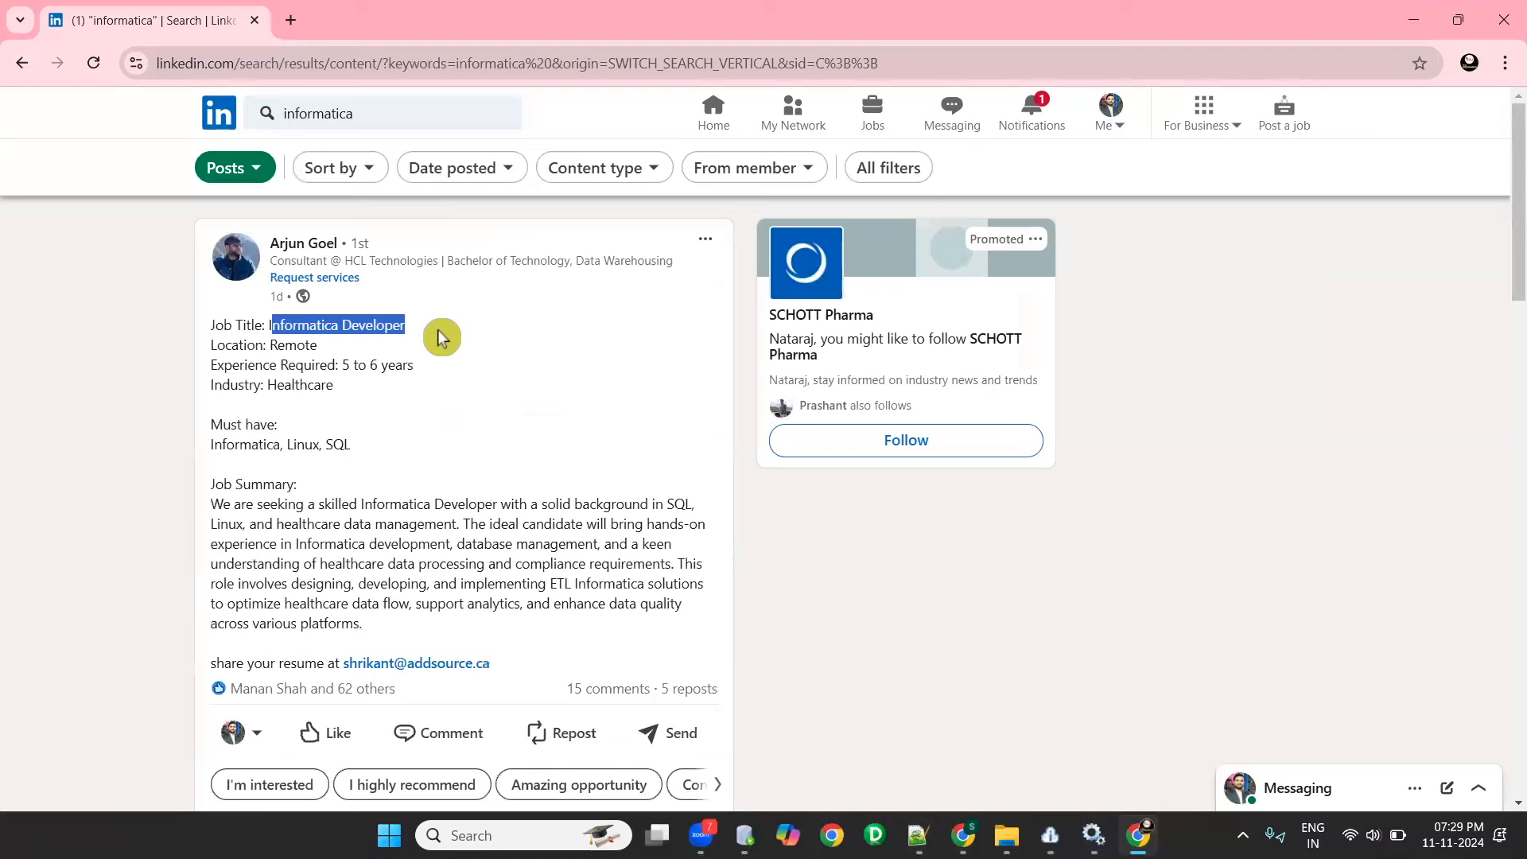
{"action": "scroll", "coordinate": [539, 350], "scroll_direction": "down", "scroll_amount": 15}
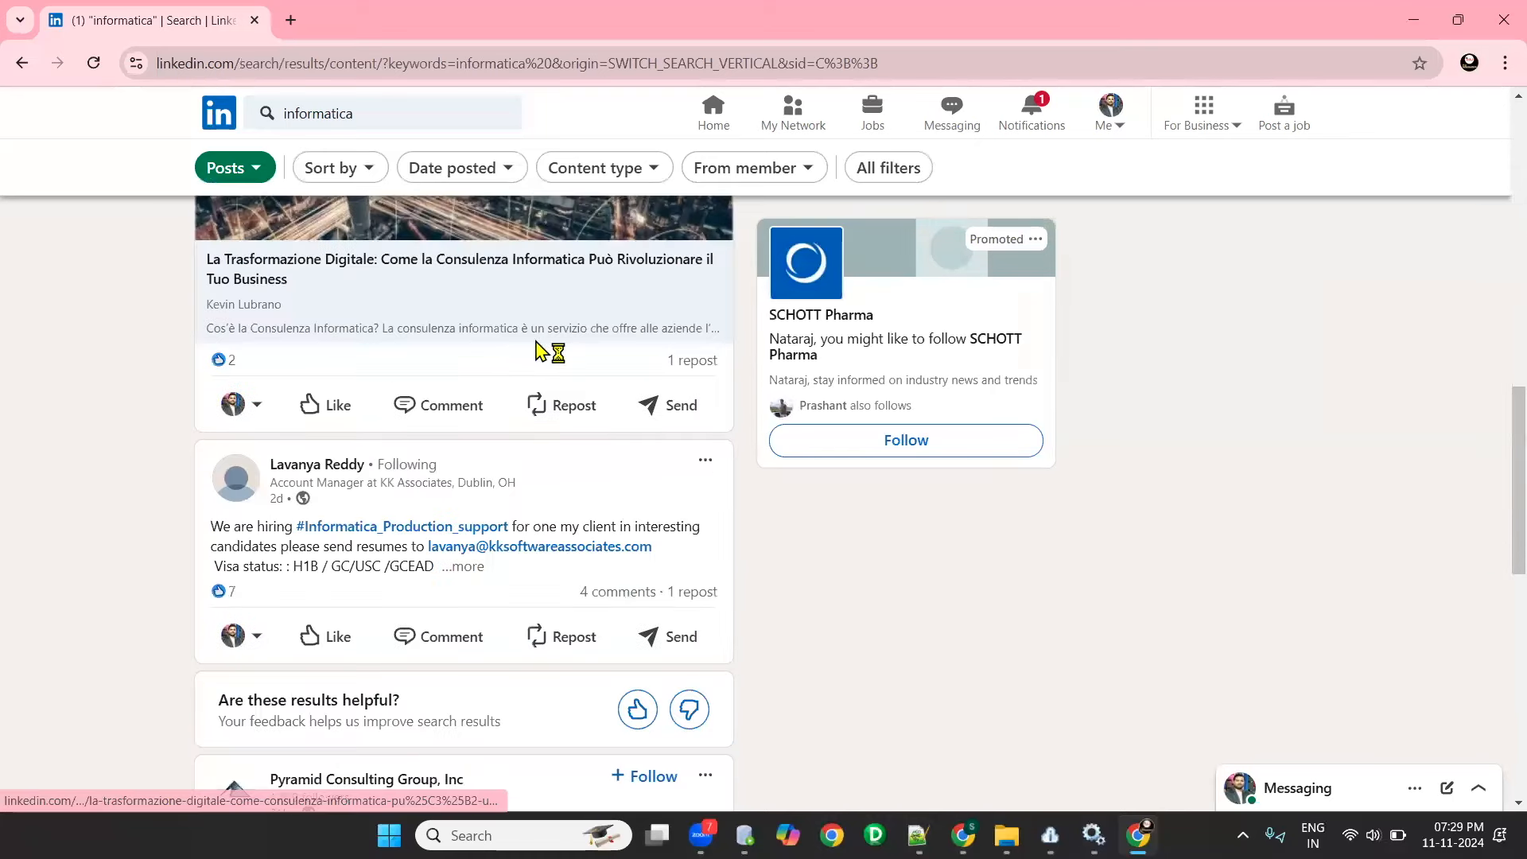
{"action": "scroll", "coordinate": [539, 350], "scroll_direction": "down", "scroll_amount": 3}
{"action": "scroll", "coordinate": [532, 471], "scroll_direction": "down", "scroll_amount": 3}
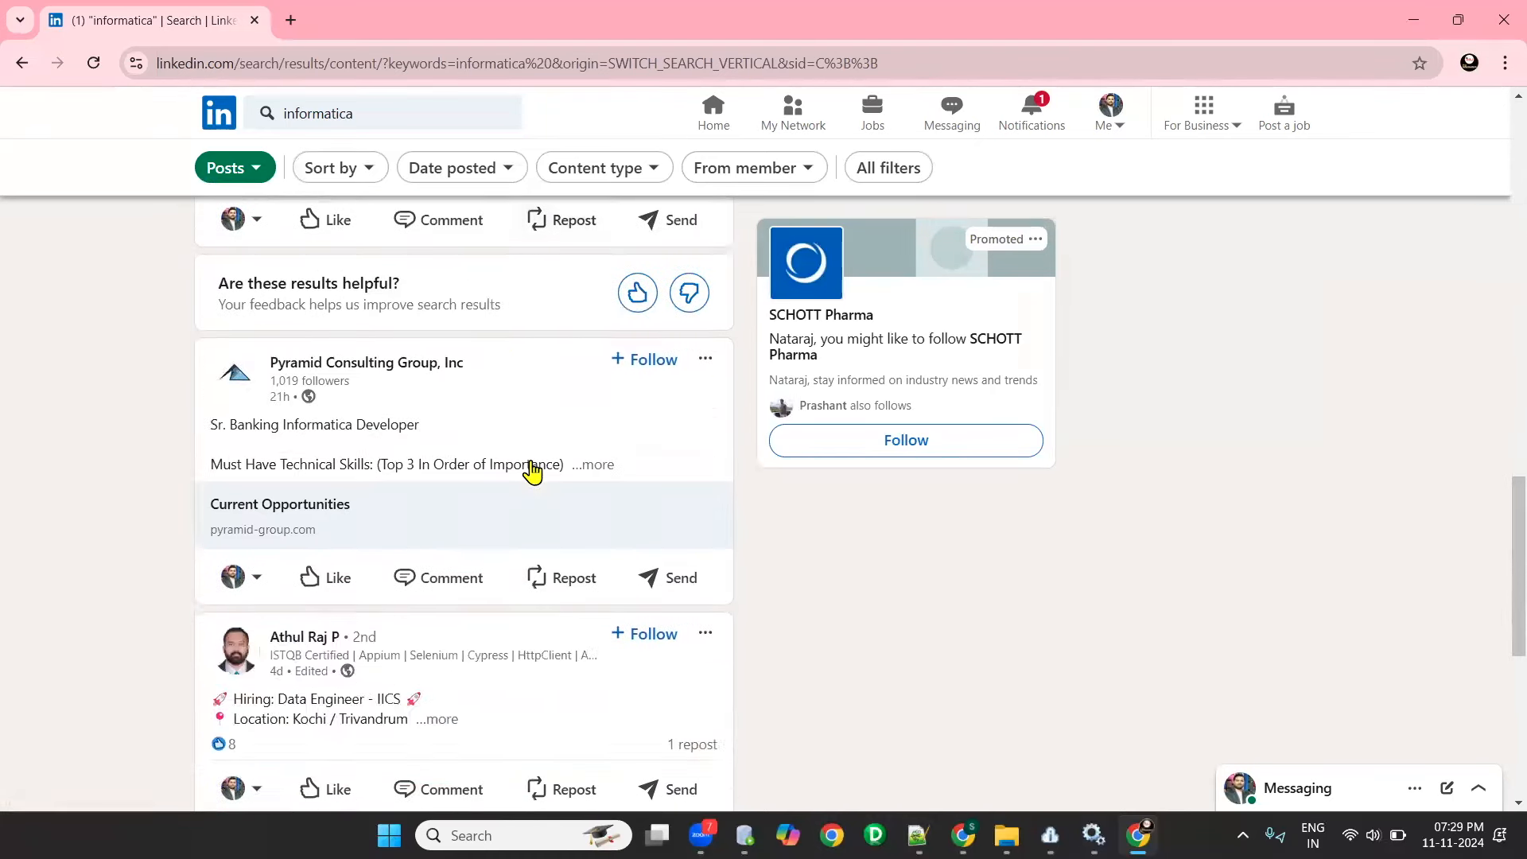
{"action": "scroll", "coordinate": [532, 471], "scroll_direction": "down", "scroll_amount": 5}
- Expand the Informatica Developer post for Noida/Gurugram/Bangalore/Pune and read its role and job requirements
{"action": "left_click", "coordinate": [341, 552]}
{"action": "scroll", "coordinate": [425, 502], "scroll_direction": "down", "scroll_amount": 4}
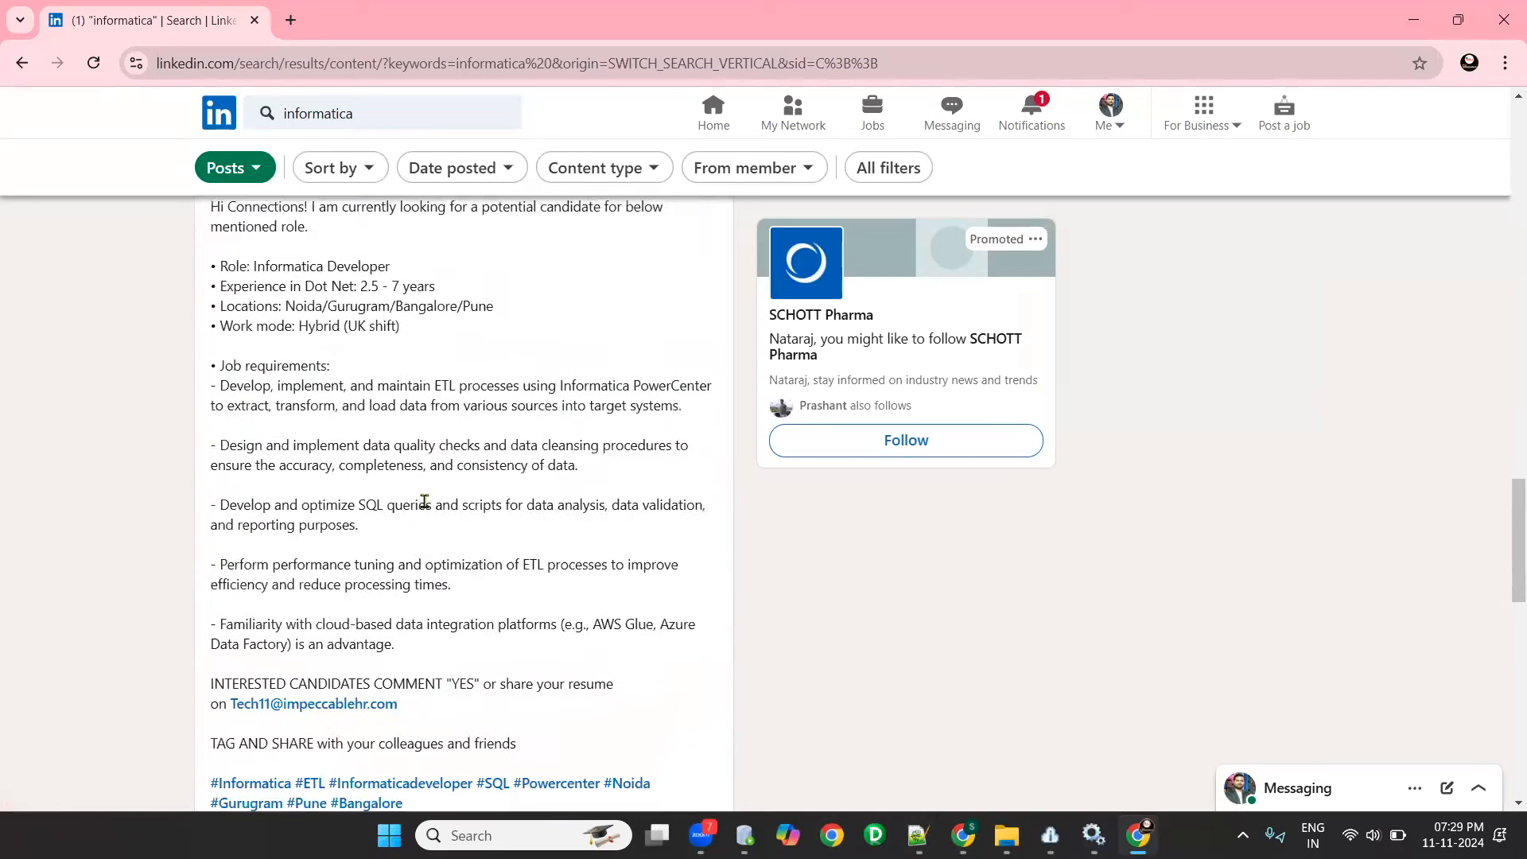
{"action": "scroll", "coordinate": [468, 481], "scroll_direction": "up", "scroll_amount": 3}
{"action": "left_click_drag", "start_coordinate": [438, 406], "coordinate": [613, 426]}
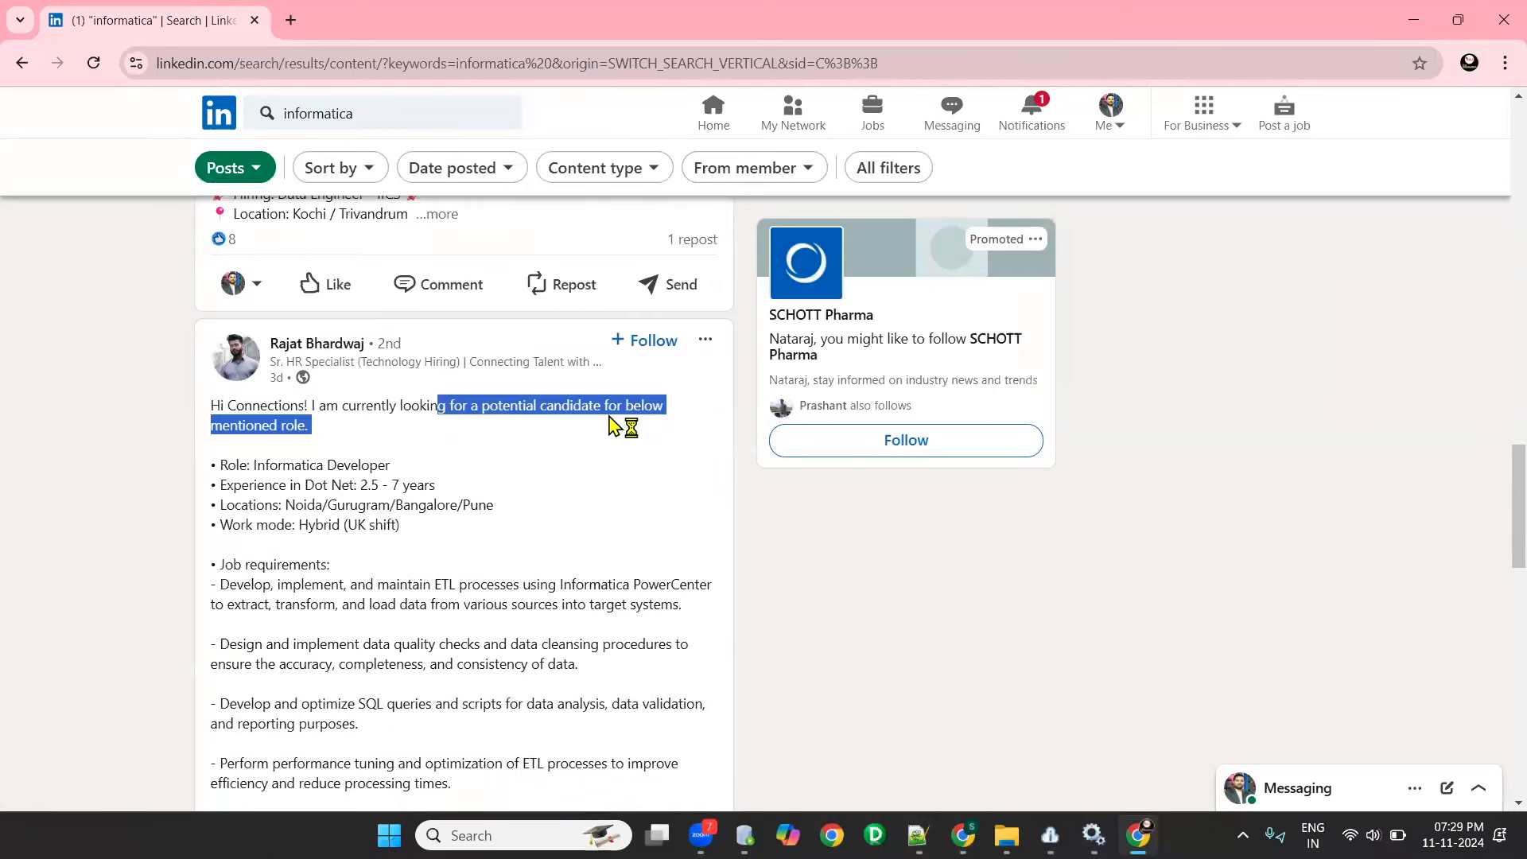
- Expand the C2C requirement post and read its must-have Informatica skills
{"action": "scroll", "coordinate": [486, 480], "scroll_direction": "down", "scroll_amount": 10}
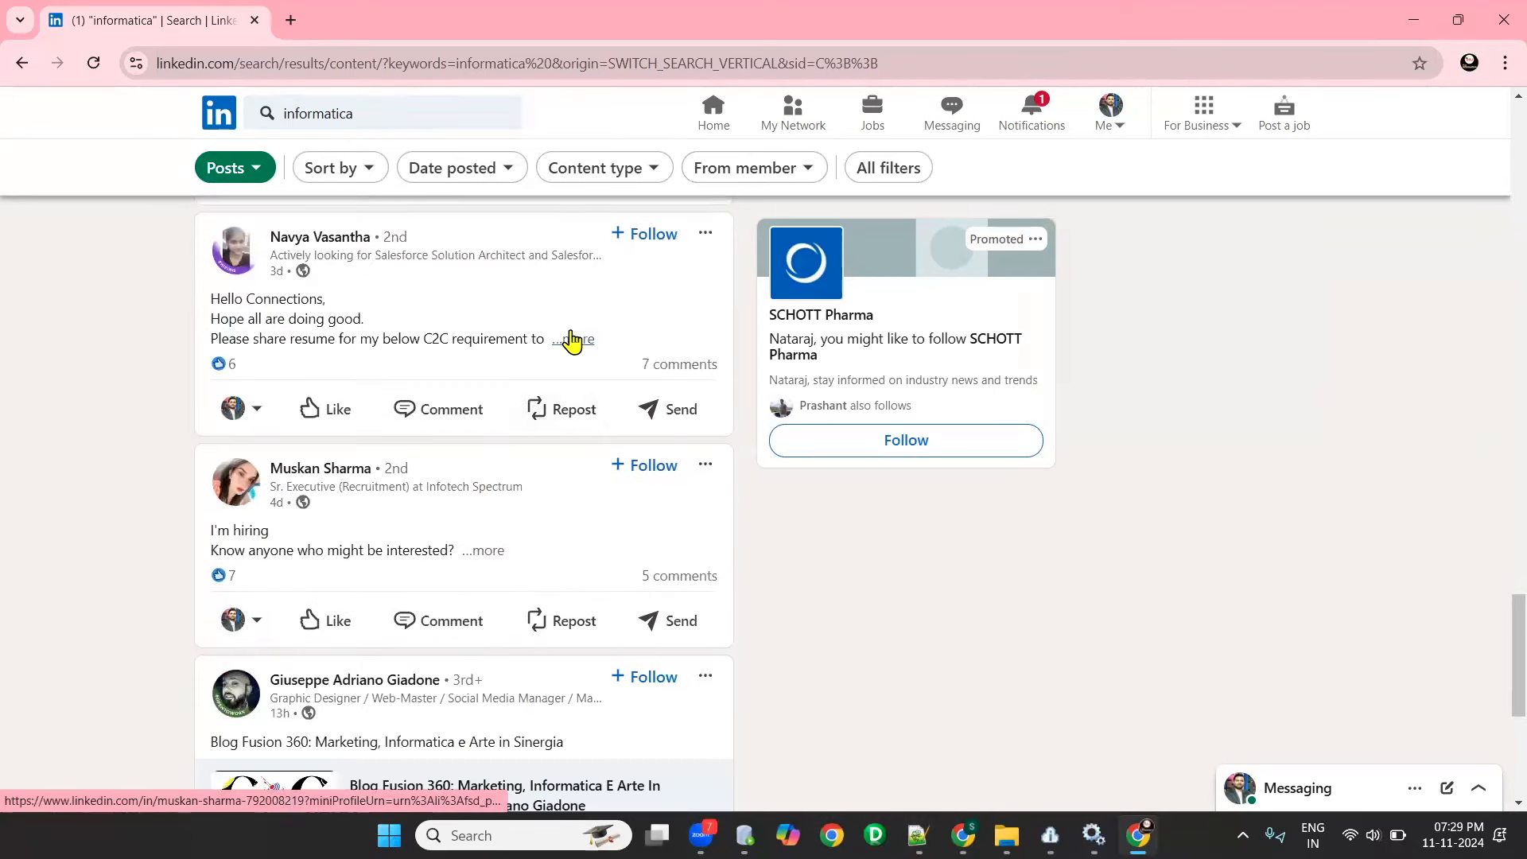
{"action": "left_click", "coordinate": [571, 340]}
{"action": "scroll", "coordinate": [449, 450], "scroll_direction": "down", "scroll_amount": 3}
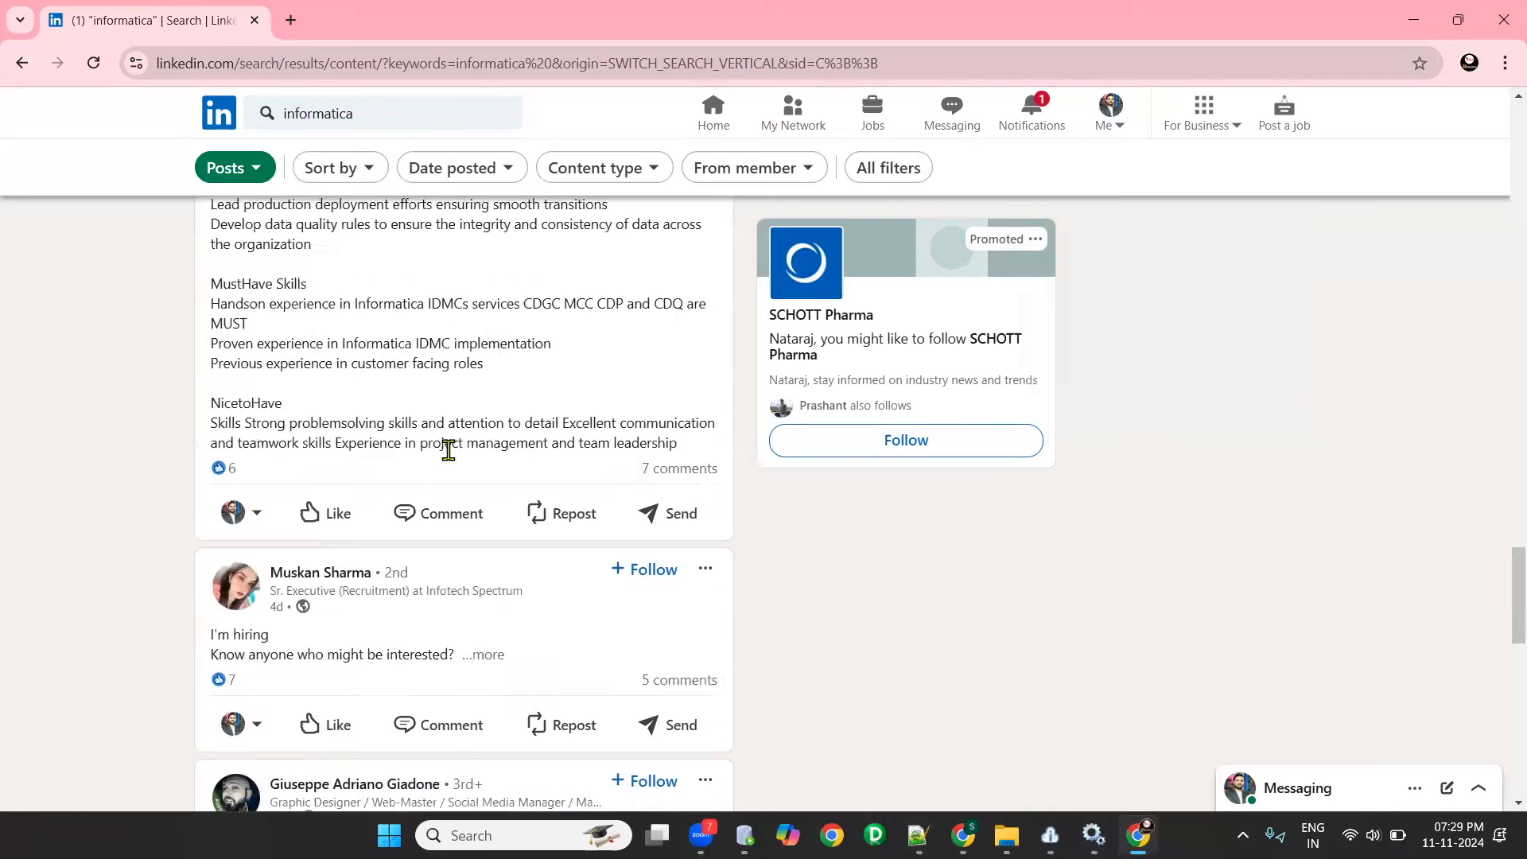
- Expand the hiring post for the Informatica Admin role in Plano and read its requirements
{"action": "scroll", "coordinate": [448, 451], "scroll_direction": "down", "scroll_amount": 2}
{"action": "left_click", "coordinate": [501, 519]}
{"action": "scroll", "coordinate": [502, 513], "scroll_direction": "down", "scroll_amount": 5}
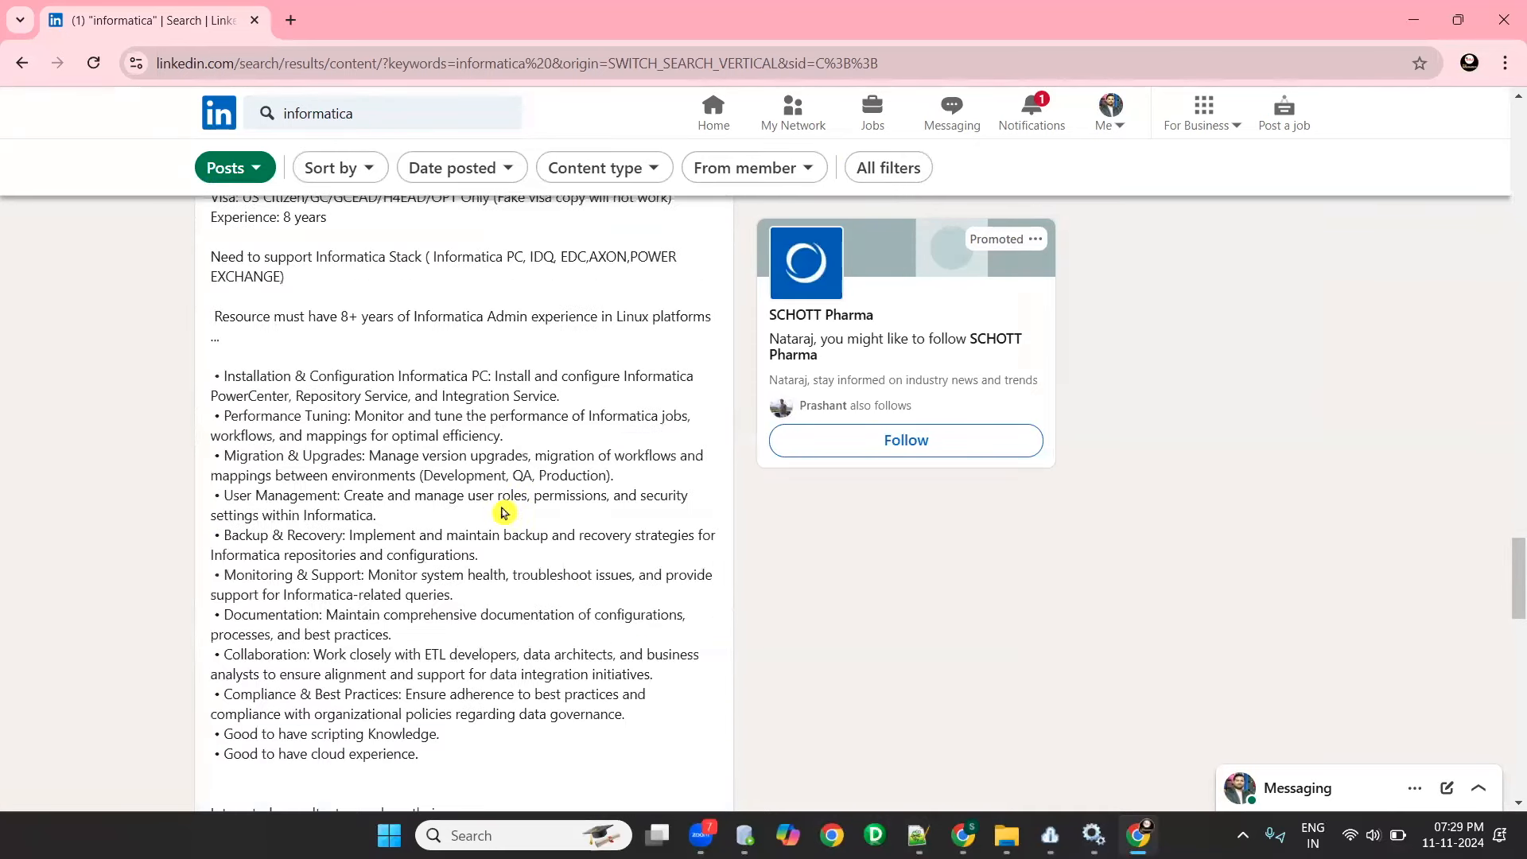
{"action": "scroll", "coordinate": [510, 484], "scroll_direction": "up", "scroll_amount": 3}
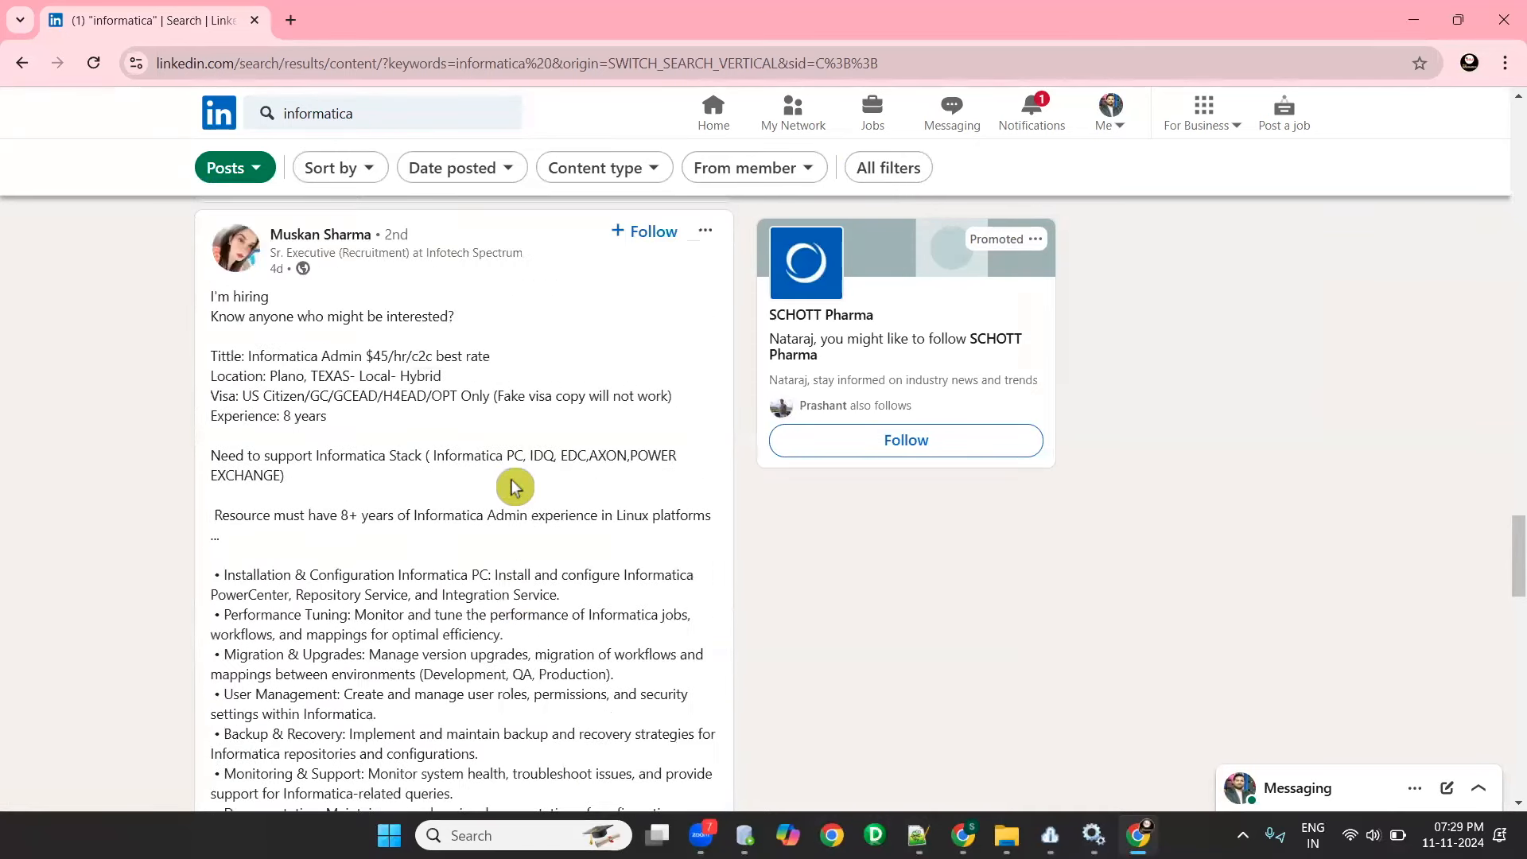
- Expand the W2 contract post for a Data Engineer / Informatica Developer and read its description
{"action": "scroll", "coordinate": [513, 487], "scroll_direction": "down", "scroll_amount": 20}
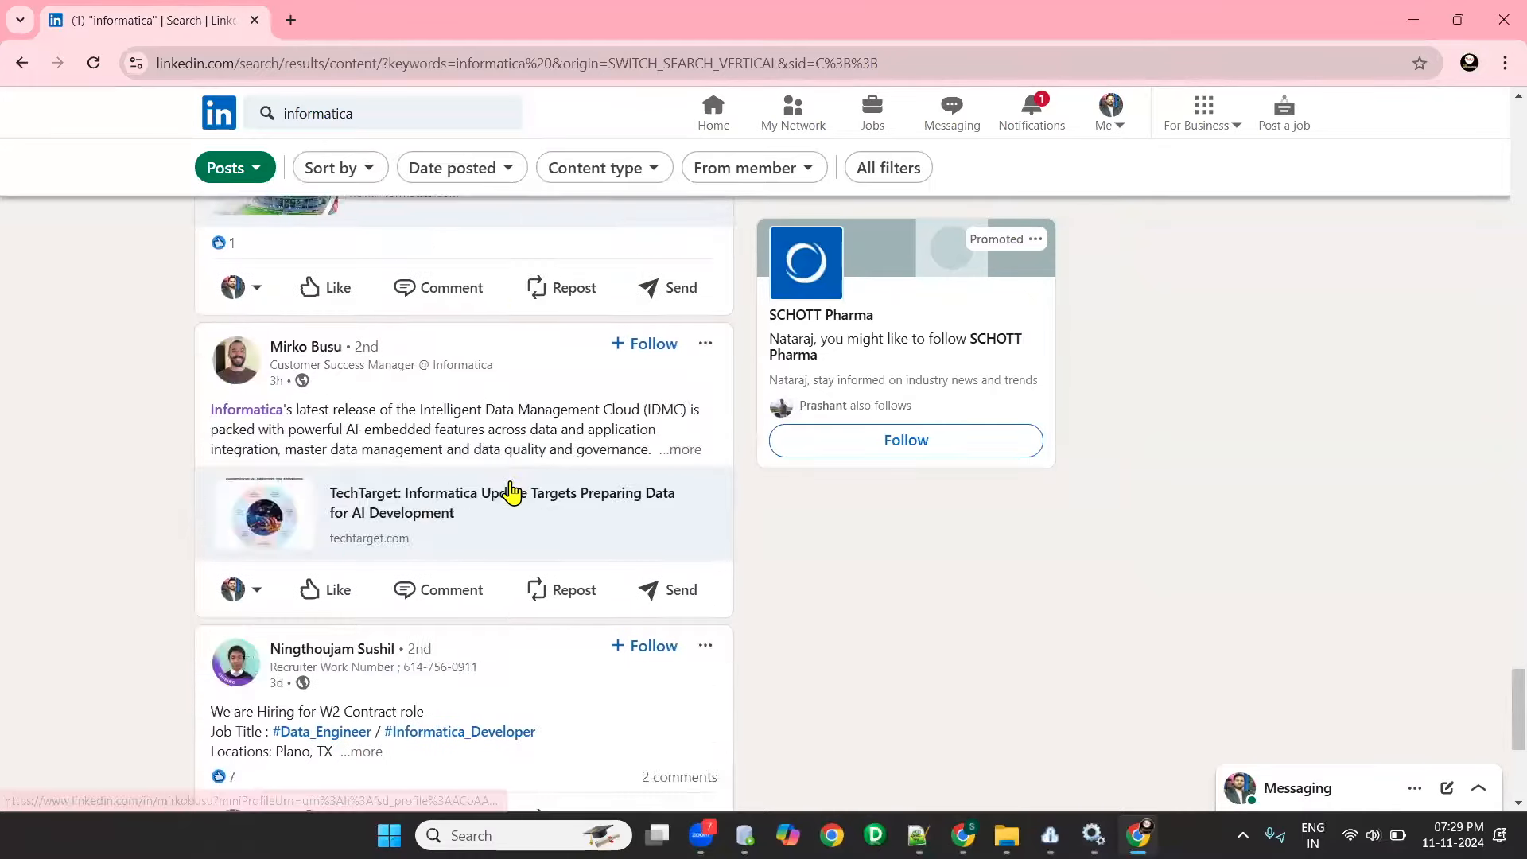
{"action": "left_click", "coordinate": [362, 354]}
{"action": "scroll", "coordinate": [461, 478], "scroll_direction": "down", "scroll_amount": 10}
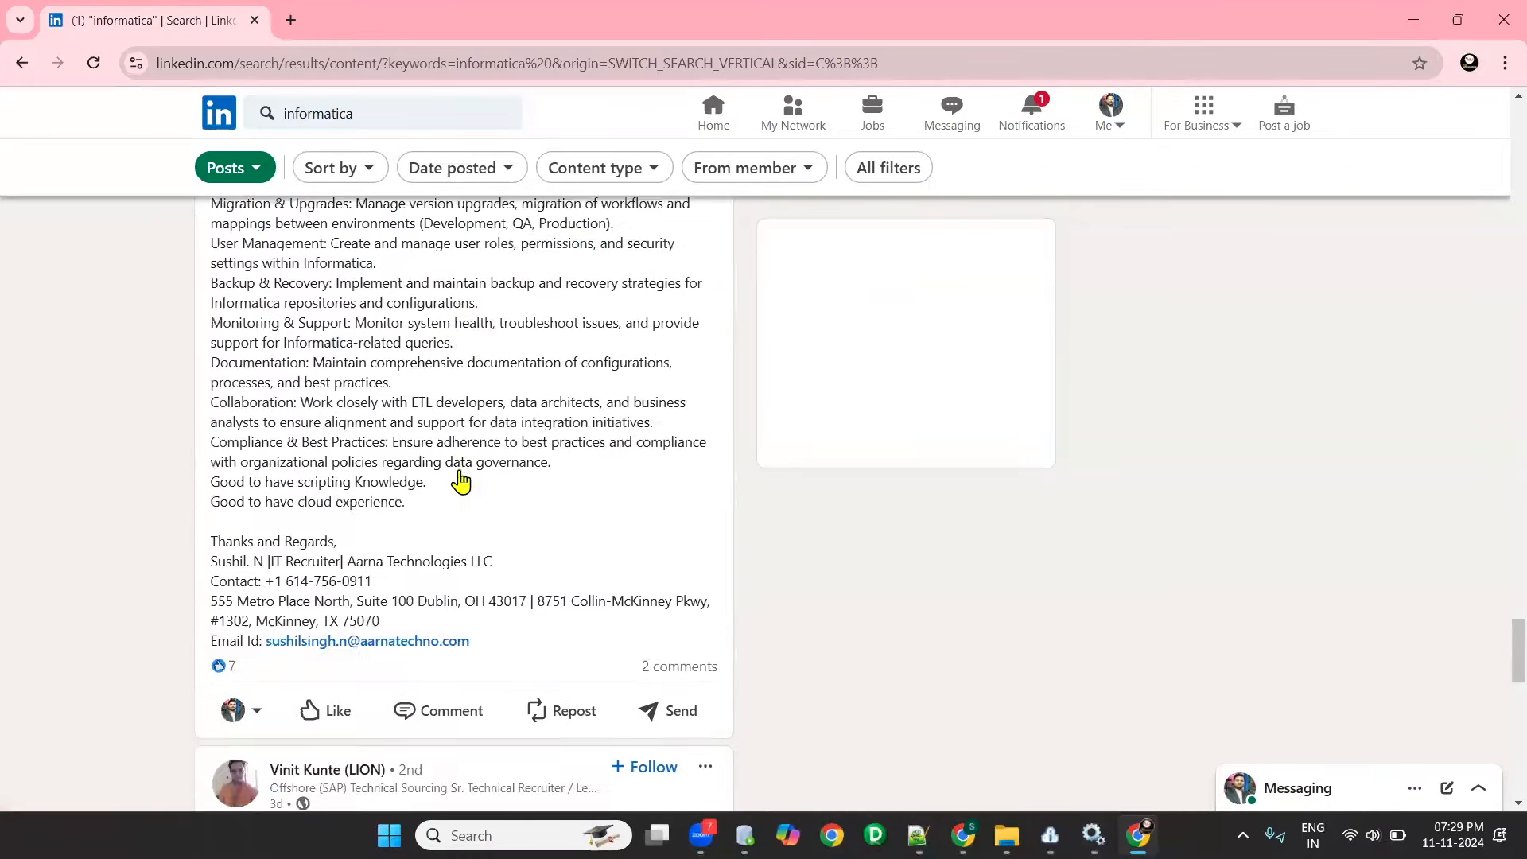
{"action": "scroll", "coordinate": [641, 478], "scroll_direction": "up", "scroll_amount": 3}
- Expand the SAP technical recruiter's post and browse the further Informatica posts for more job openings
{"action": "left_click", "coordinate": [689, 478]}
{"action": "scroll", "coordinate": [607, 488], "scroll_direction": "down", "scroll_amount": 2}
{"action": "scroll", "coordinate": [607, 488], "scroll_direction": "down", "scroll_amount": 6}
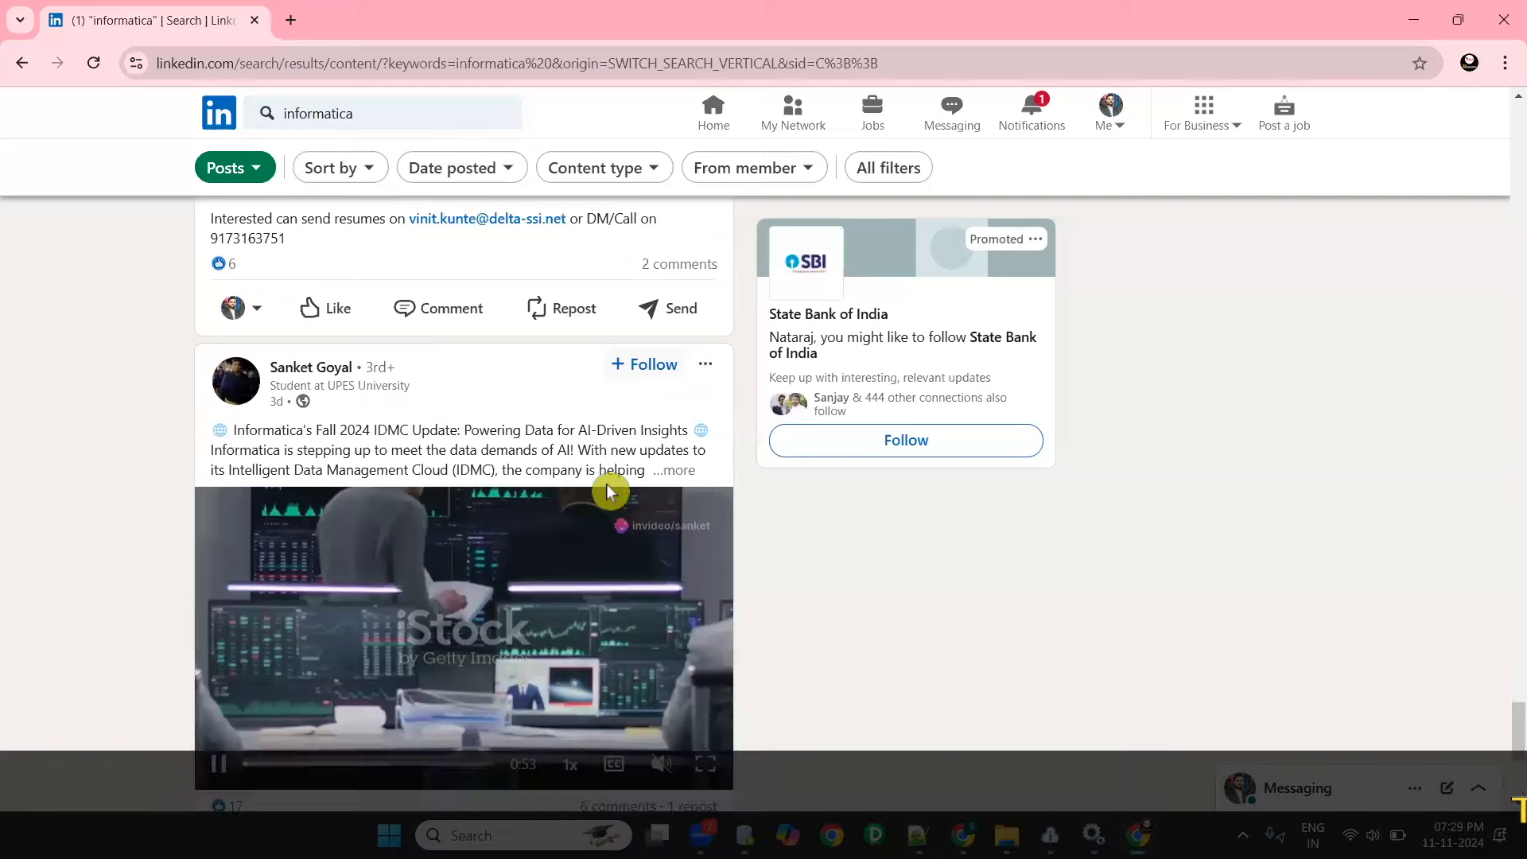
{"action": "scroll", "coordinate": [607, 488], "scroll_direction": "down", "scroll_amount": 6}
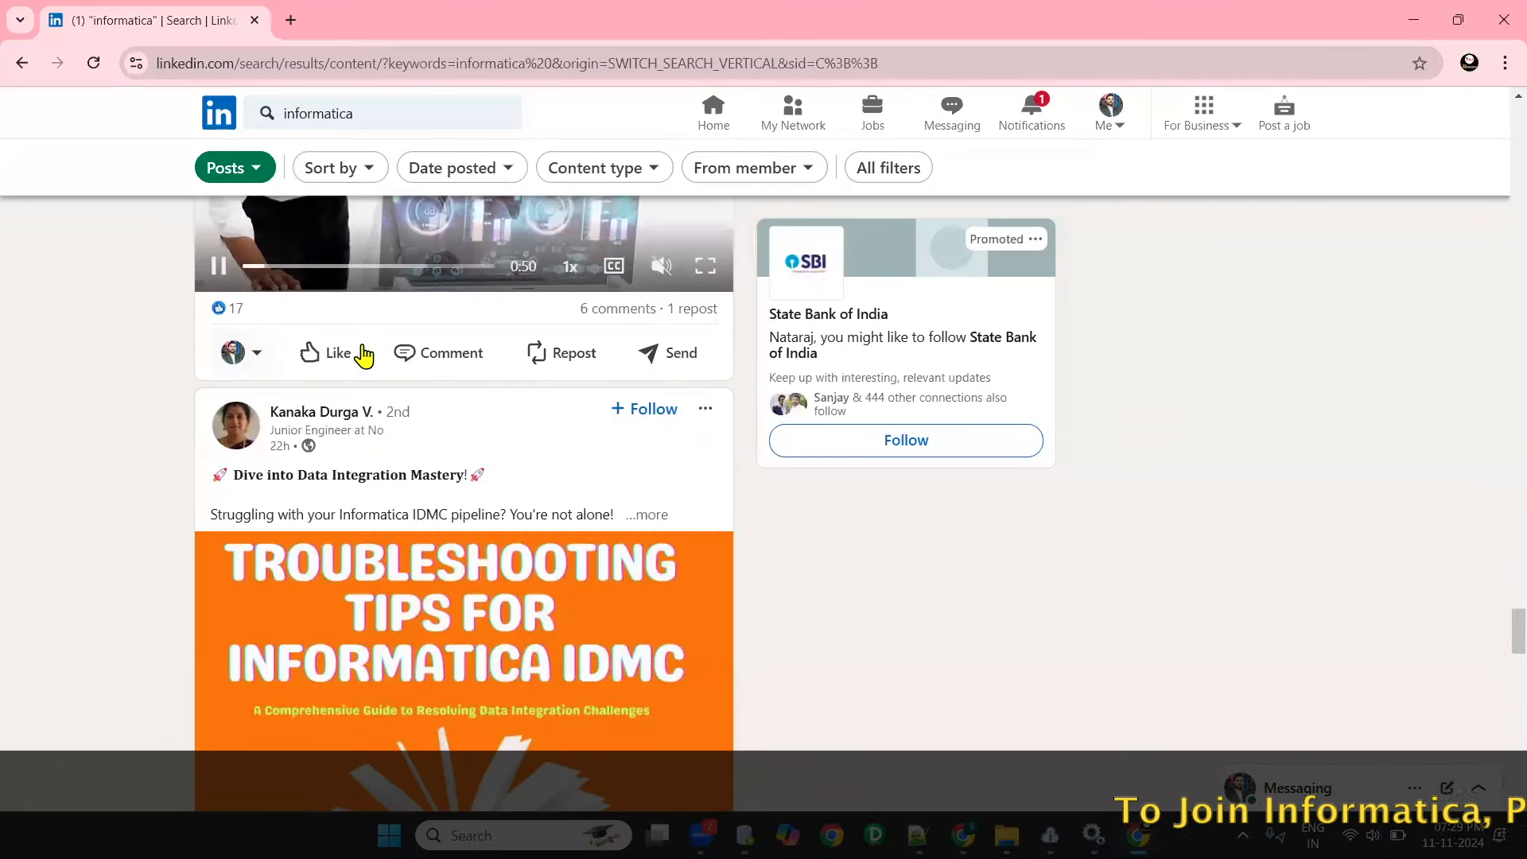
{"action": "scroll", "coordinate": [372, 535], "scroll_direction": "down", "scroll_amount": 6}
{"action": "scroll", "coordinate": [372, 535], "scroll_direction": "up", "scroll_amount": 5}
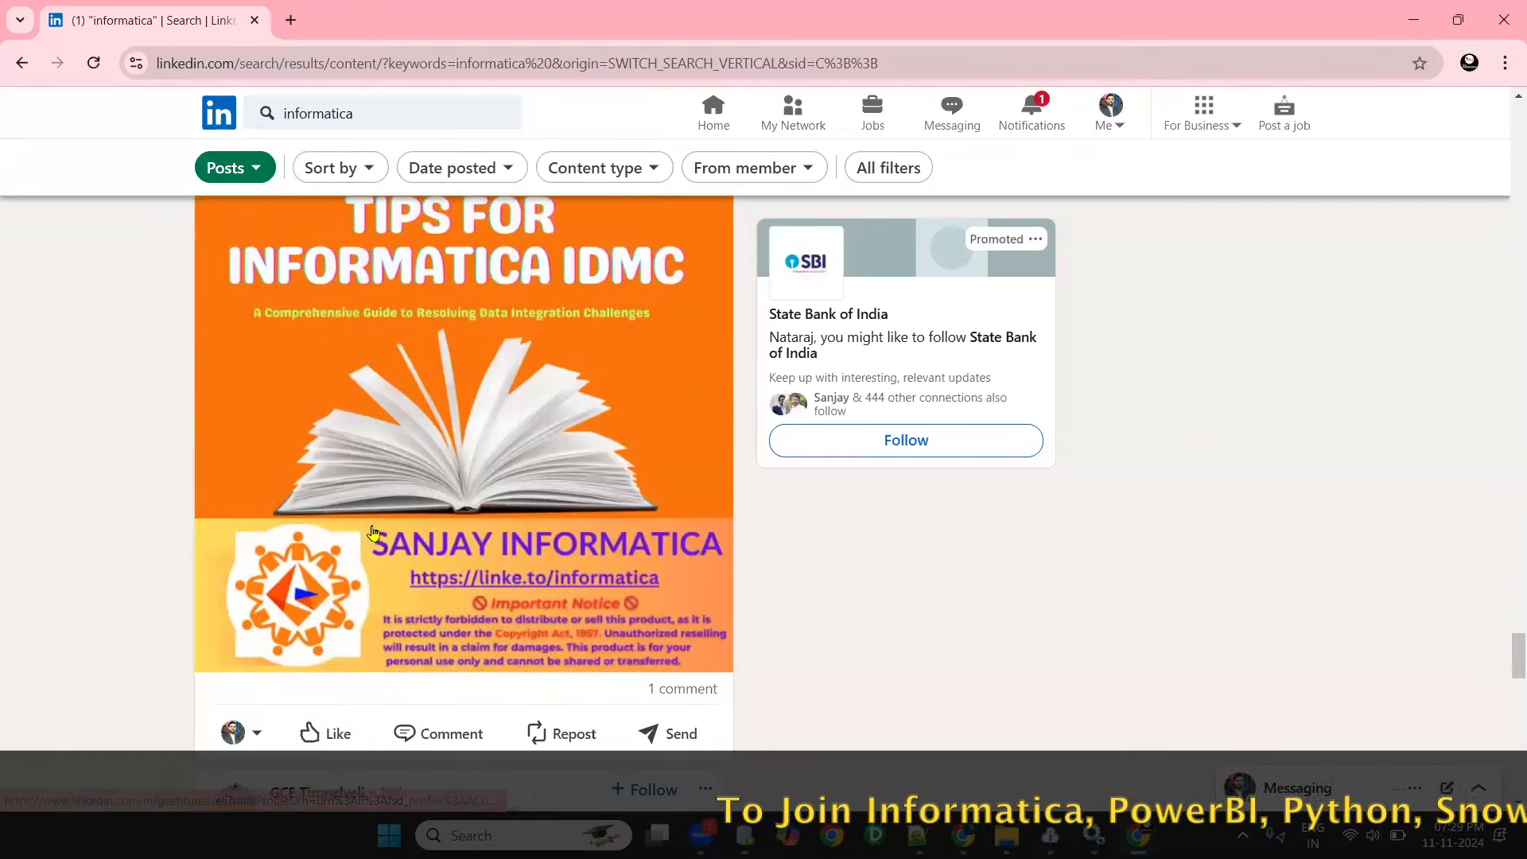
{"action": "scroll", "coordinate": [372, 534], "scroll_direction": "down", "scroll_amount": 8}
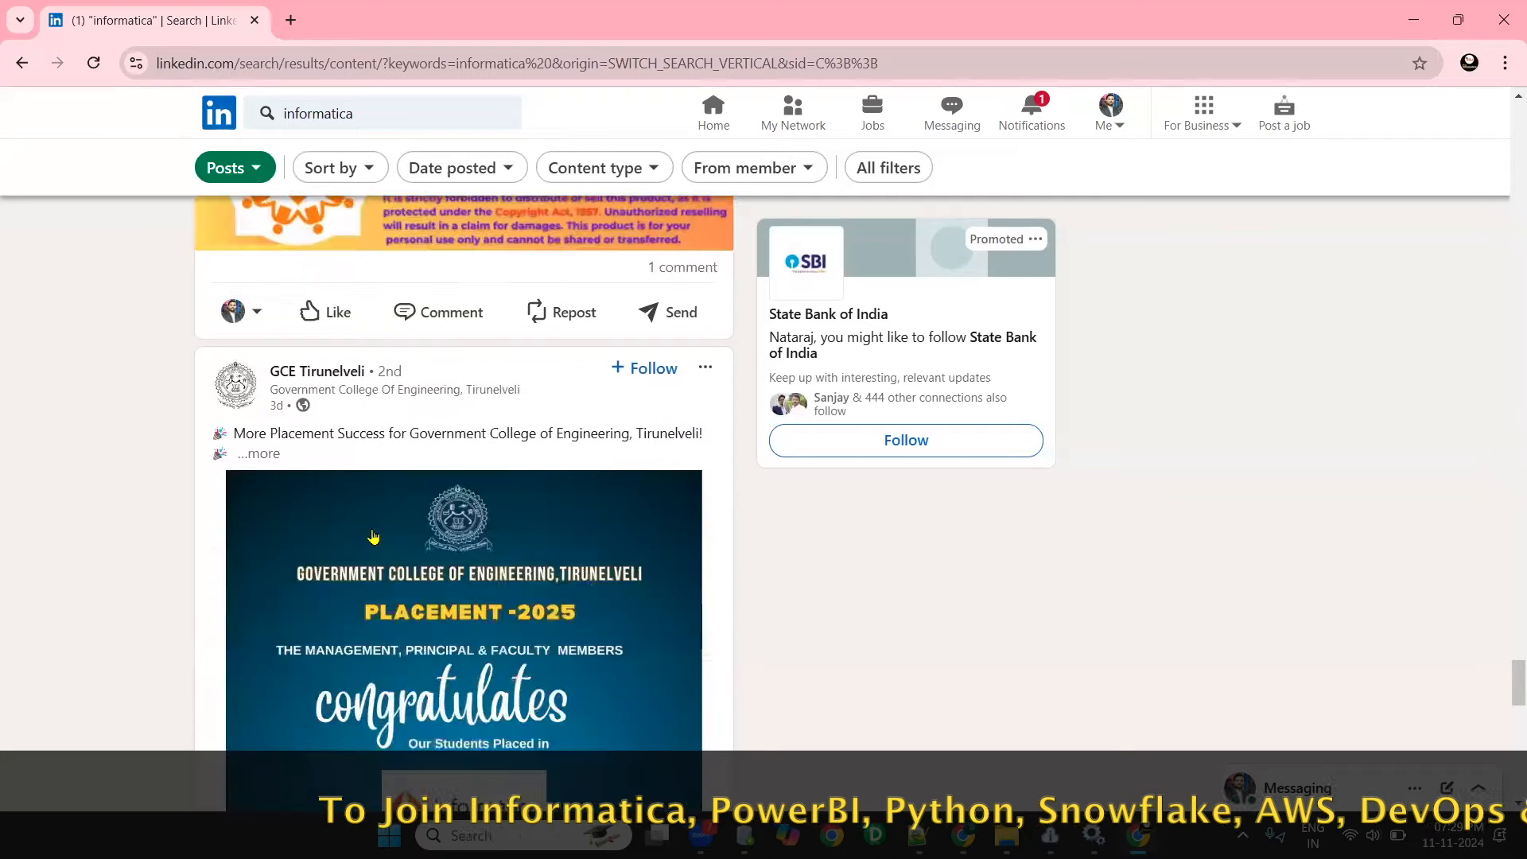
{"action": "scroll", "coordinate": [380, 566], "scroll_direction": "down", "scroll_amount": 15}
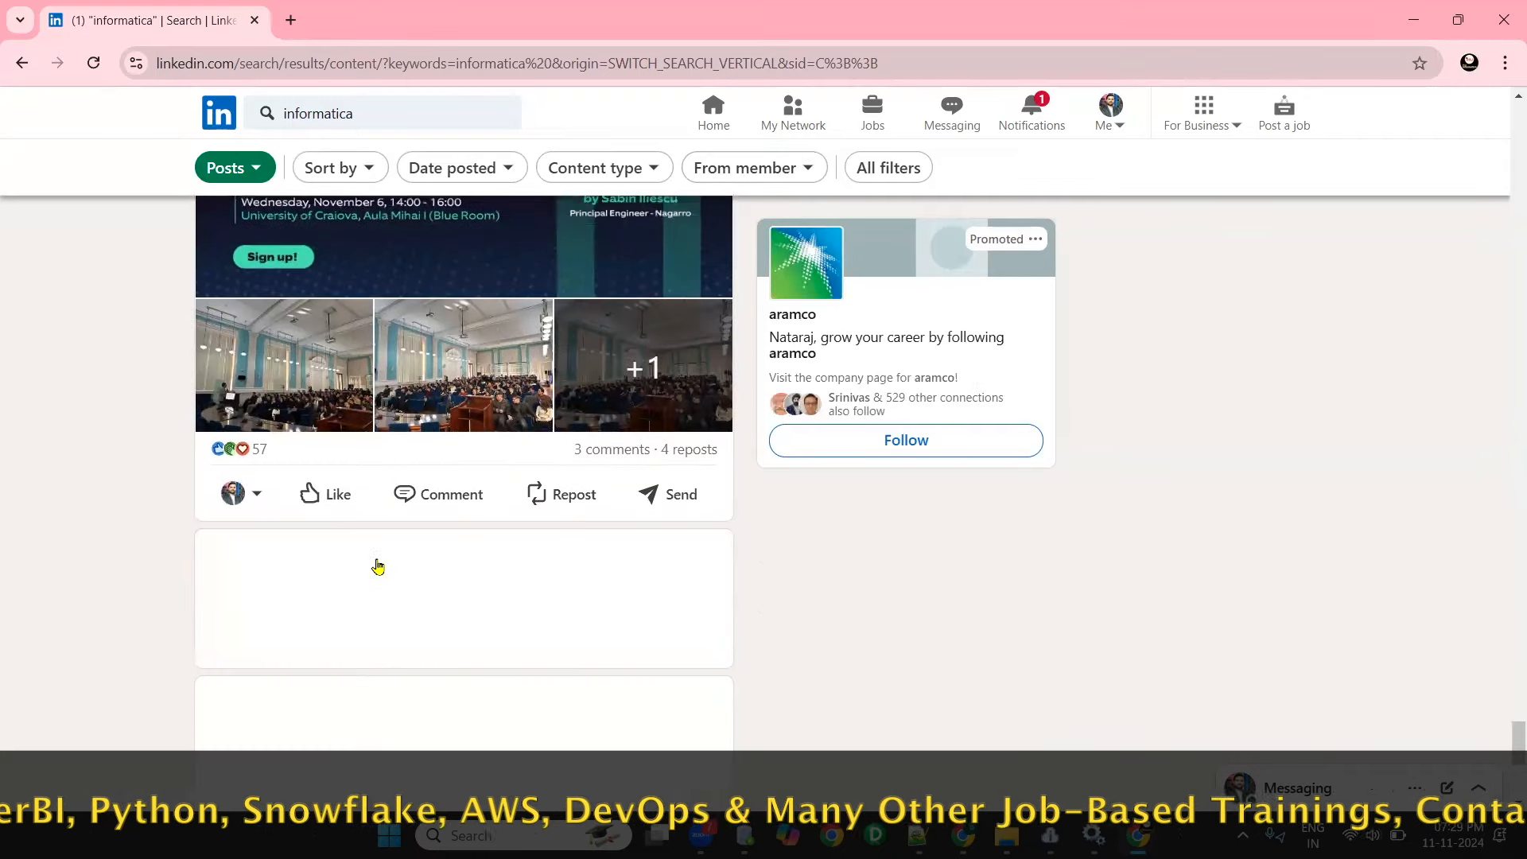
{"action": "scroll", "coordinate": [378, 566], "scroll_direction": "down", "scroll_amount": 3}
{"action": "scroll", "coordinate": [378, 567], "scroll_direction": "down", "scroll_amount": 10}
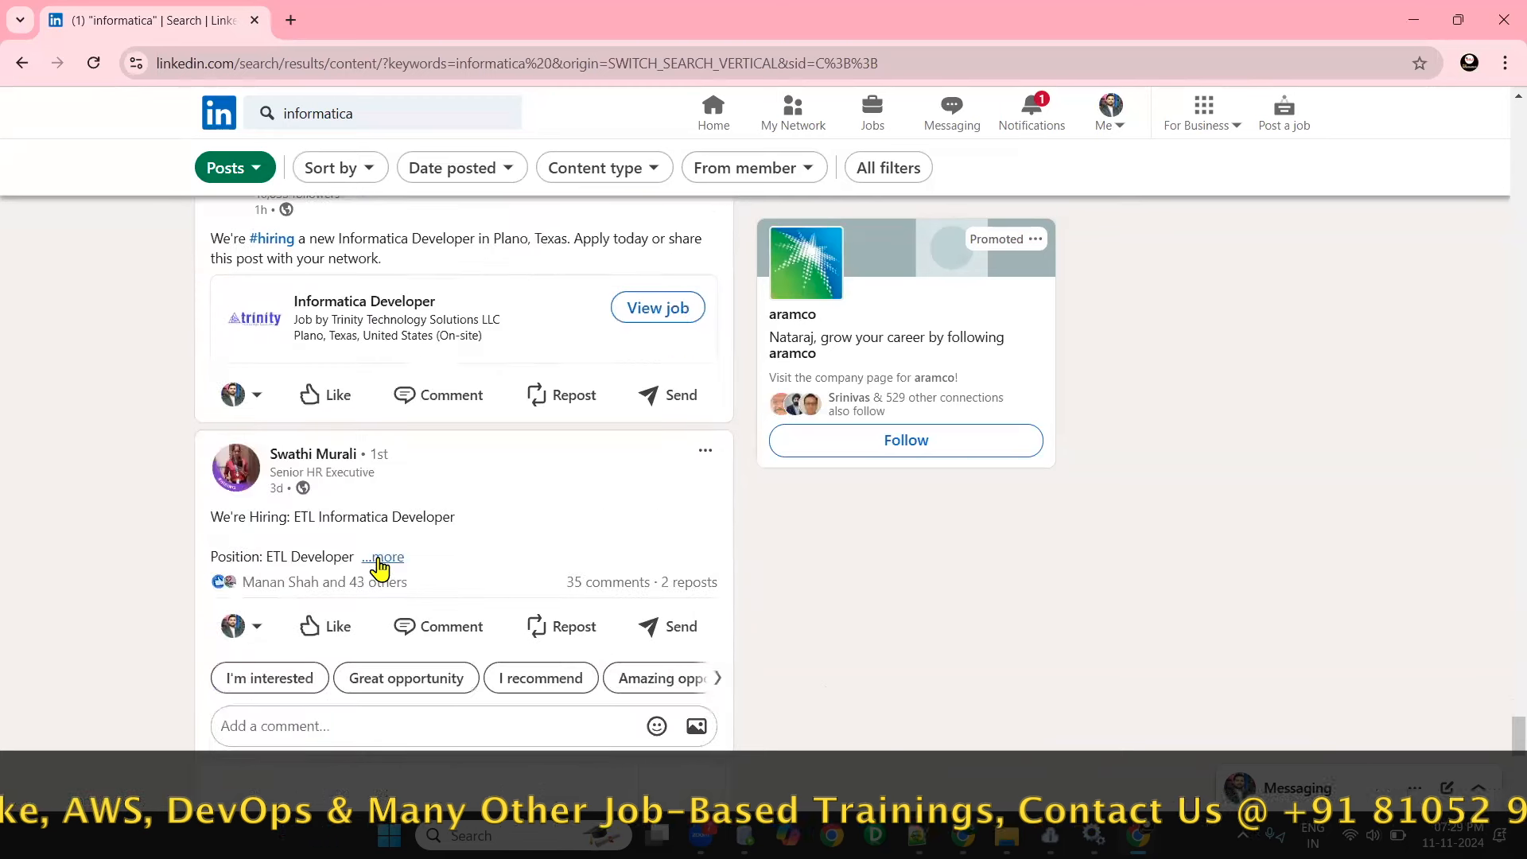
- Expand the ETL Informatica Developer hiring post, highlight its Informatica Intelligent Data Management Cloud (IDMC) requirement and glance at the neighbouring posts
{"action": "left_click", "coordinate": [379, 556]}
{"action": "scroll", "coordinate": [378, 556], "scroll_direction": "down", "scroll_amount": 5}
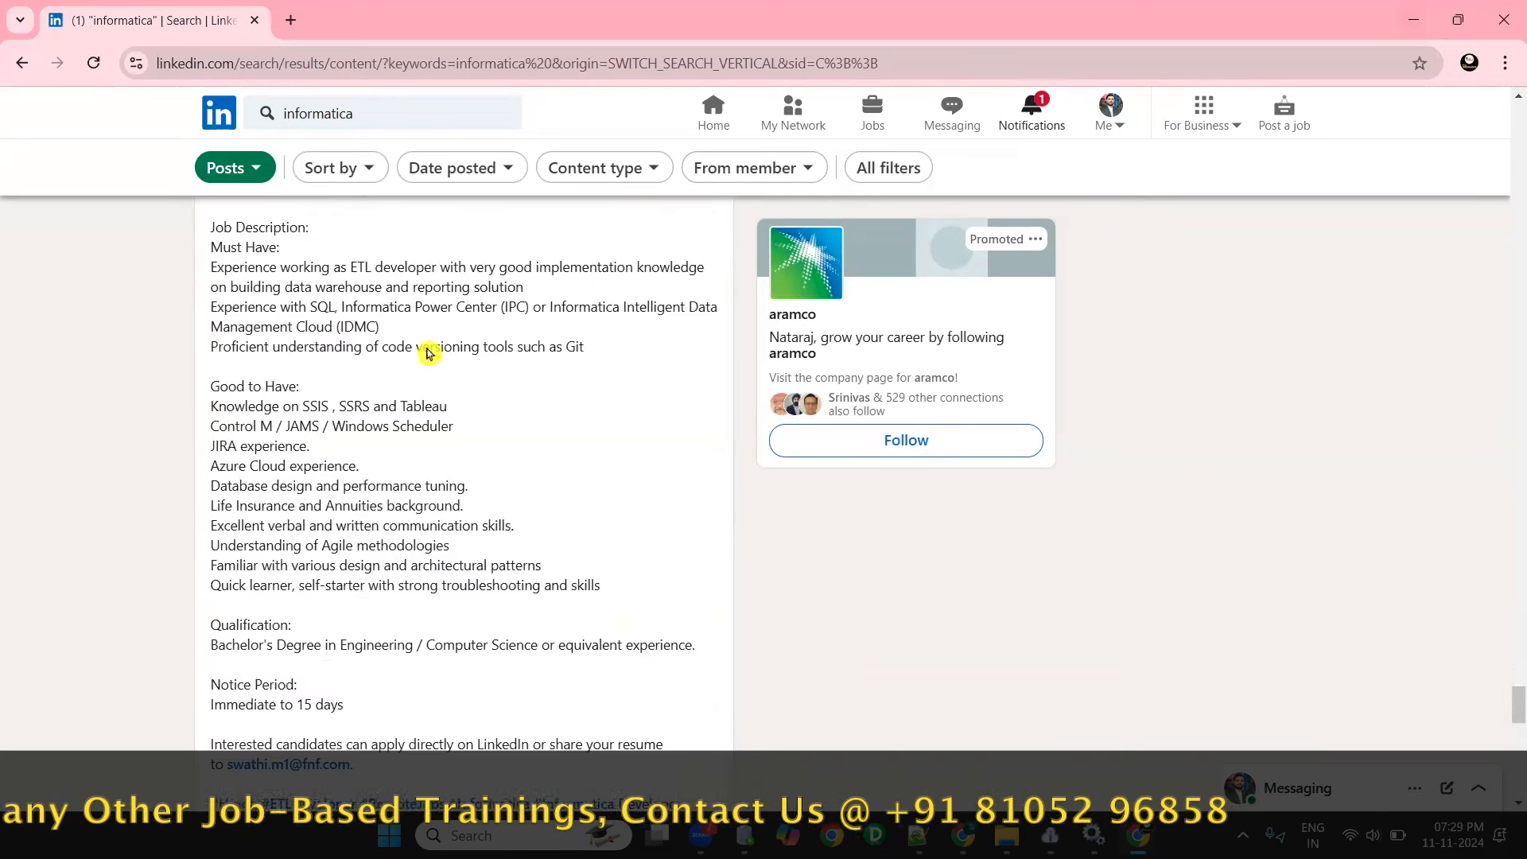
{"action": "scroll", "coordinate": [405, 420], "scroll_direction": "up", "scroll_amount": 3}
{"action": "left_click_drag", "start_coordinate": [211, 507], "coordinate": [398, 528]}
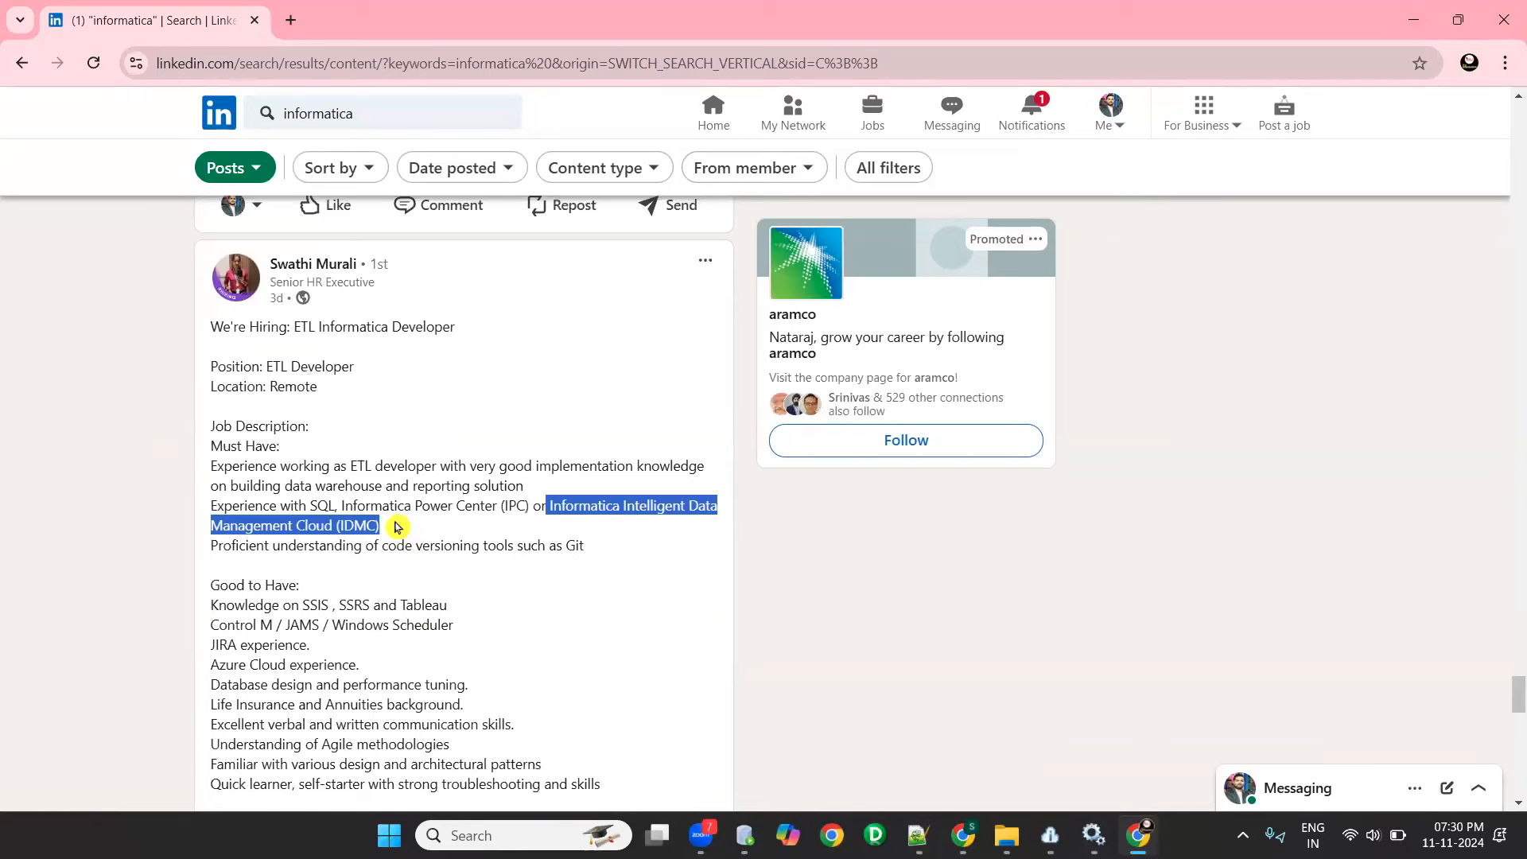
{"action": "scroll", "coordinate": [473, 436], "scroll_direction": "down", "scroll_amount": 15}
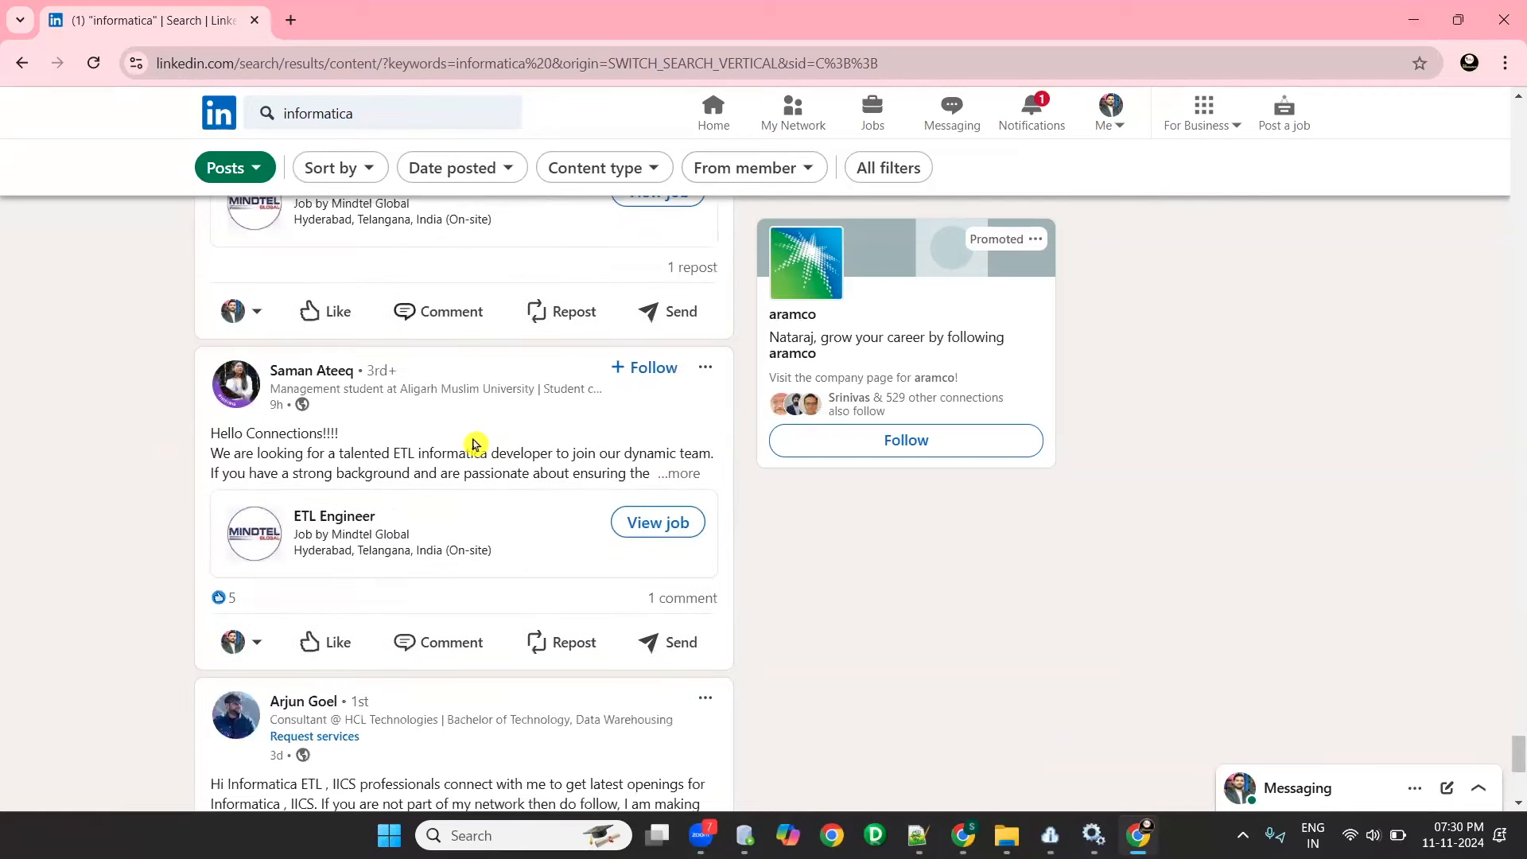
{"action": "scroll", "coordinate": [473, 444], "scroll_direction": "up", "scroll_amount": 3}
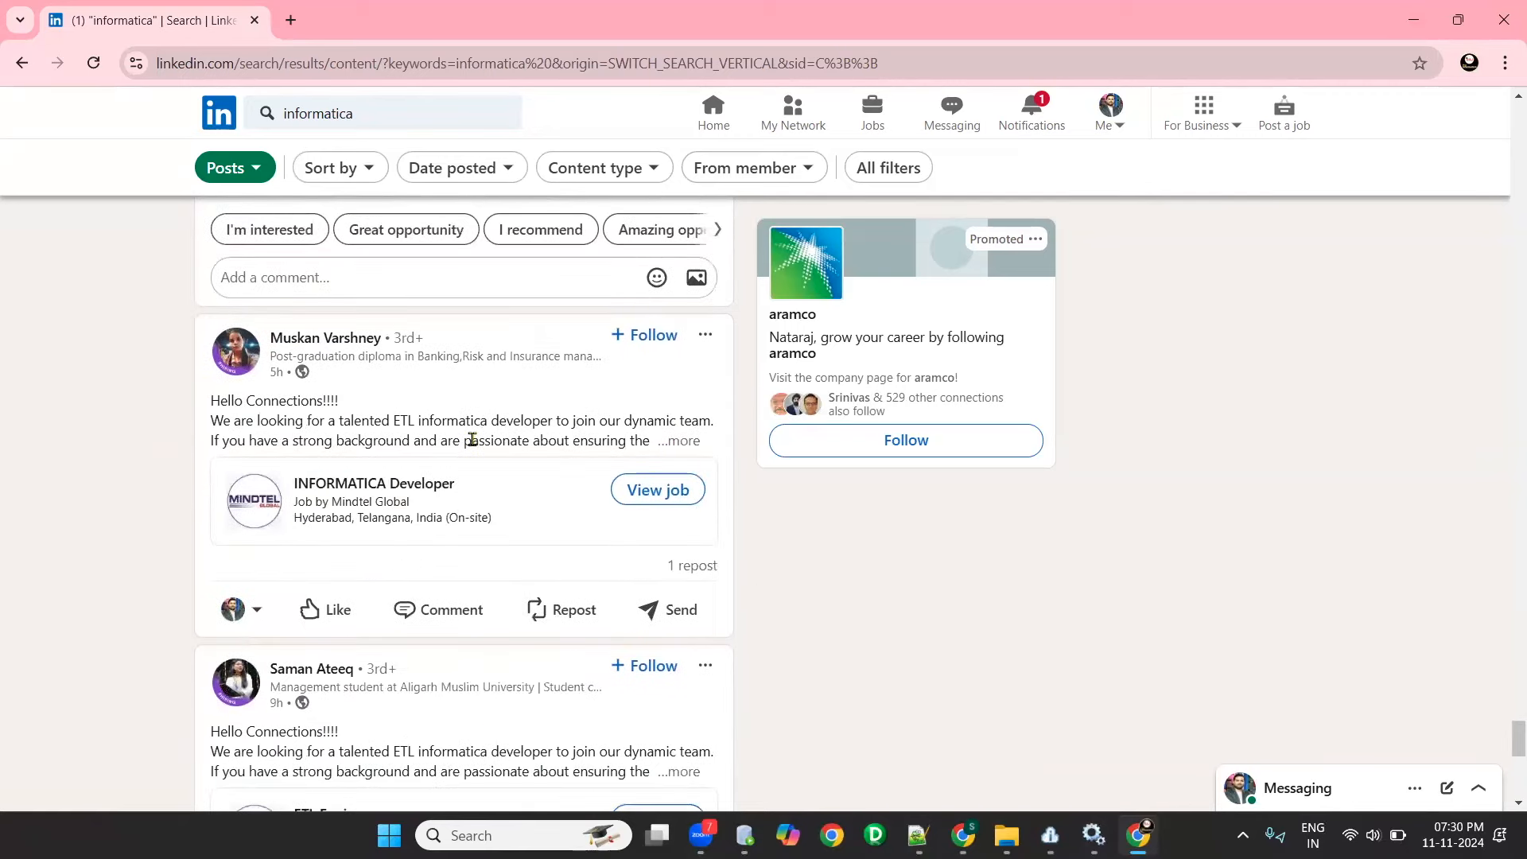
- Minimise the browser, switch to Notepad++ and show the "new 560" note containing the Informatica trial link
{"action": "left_click", "coordinate": [1400, 19]}
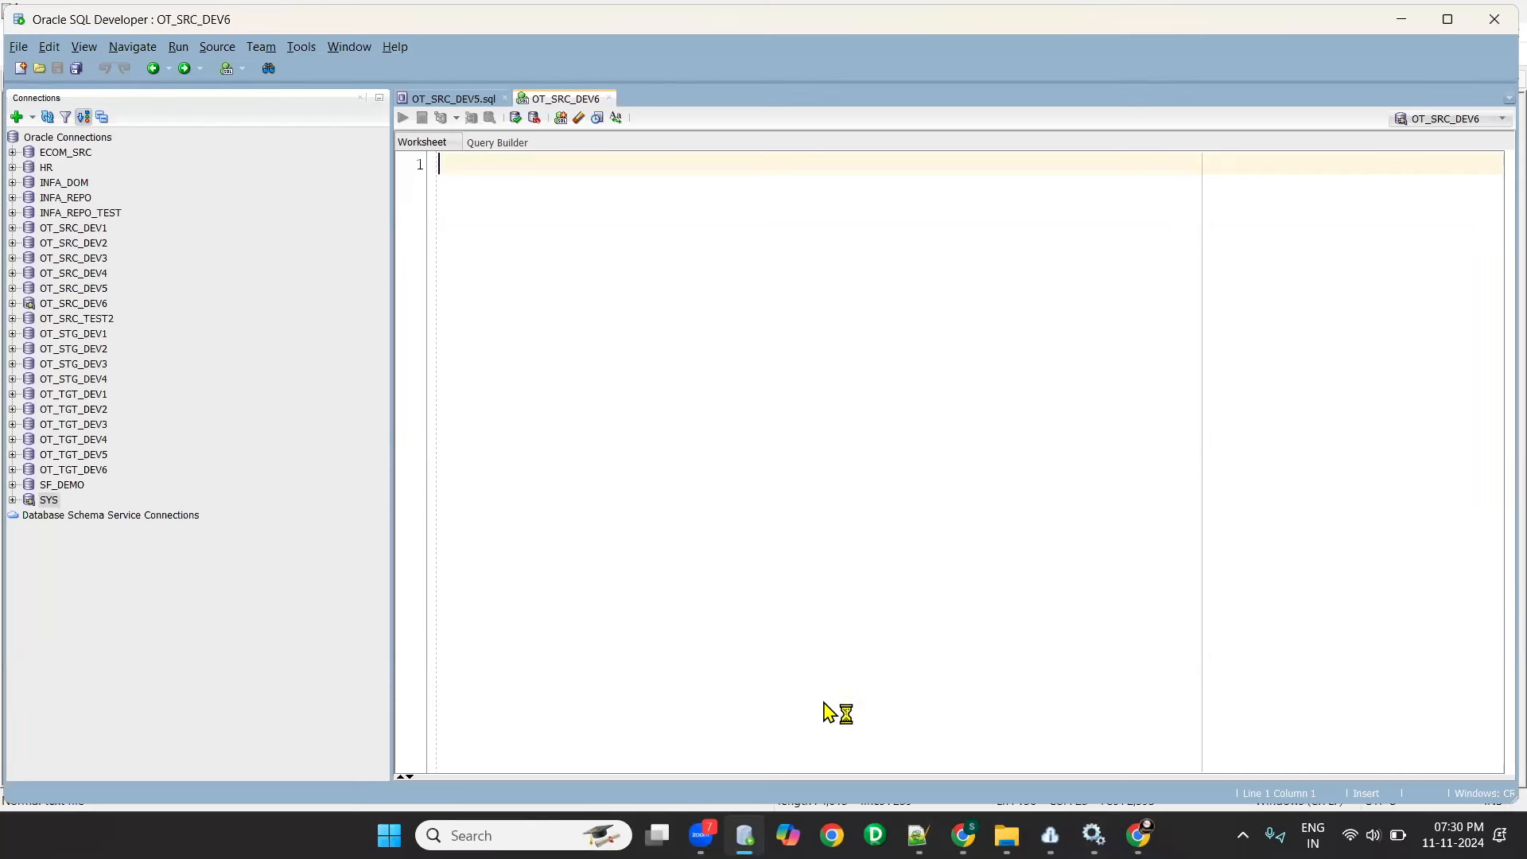
{"action": "key", "text": "alt+Tab"}
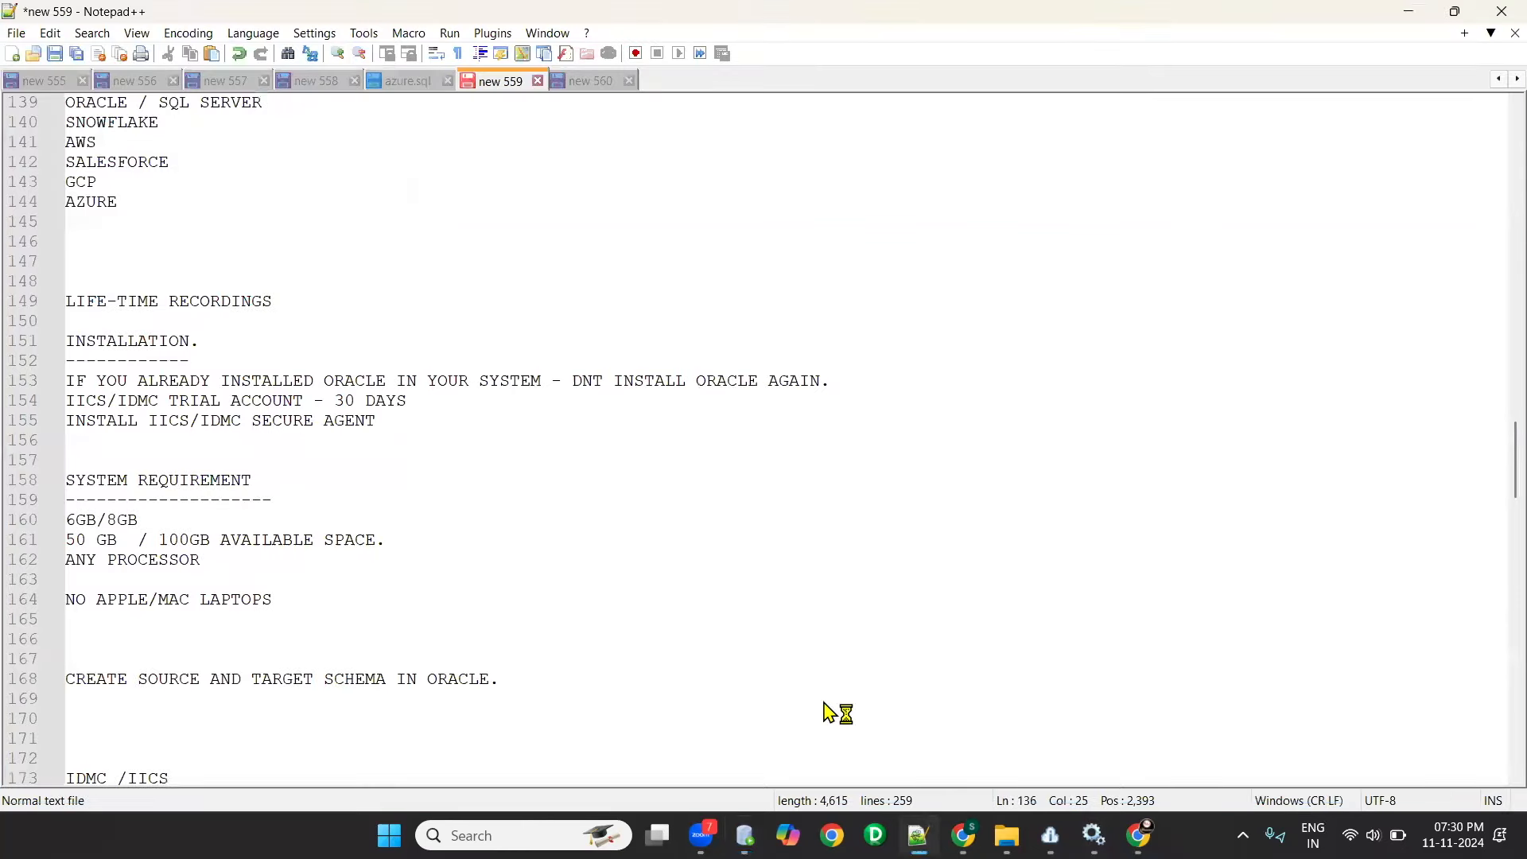
{"action": "left_click", "coordinate": [593, 81]}
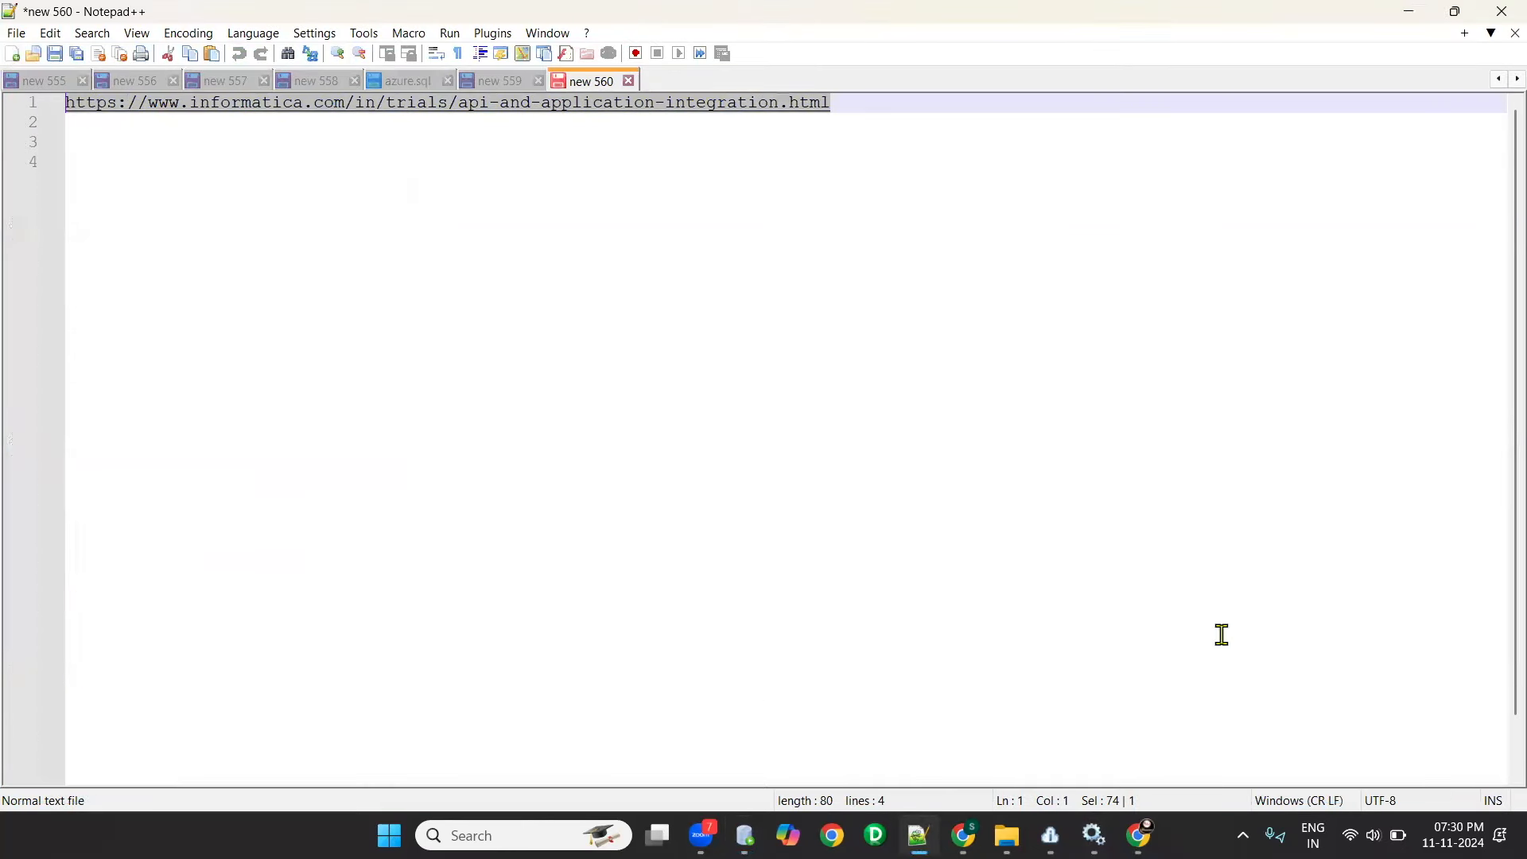
{"action": "key", "text": "alt+Tab"}
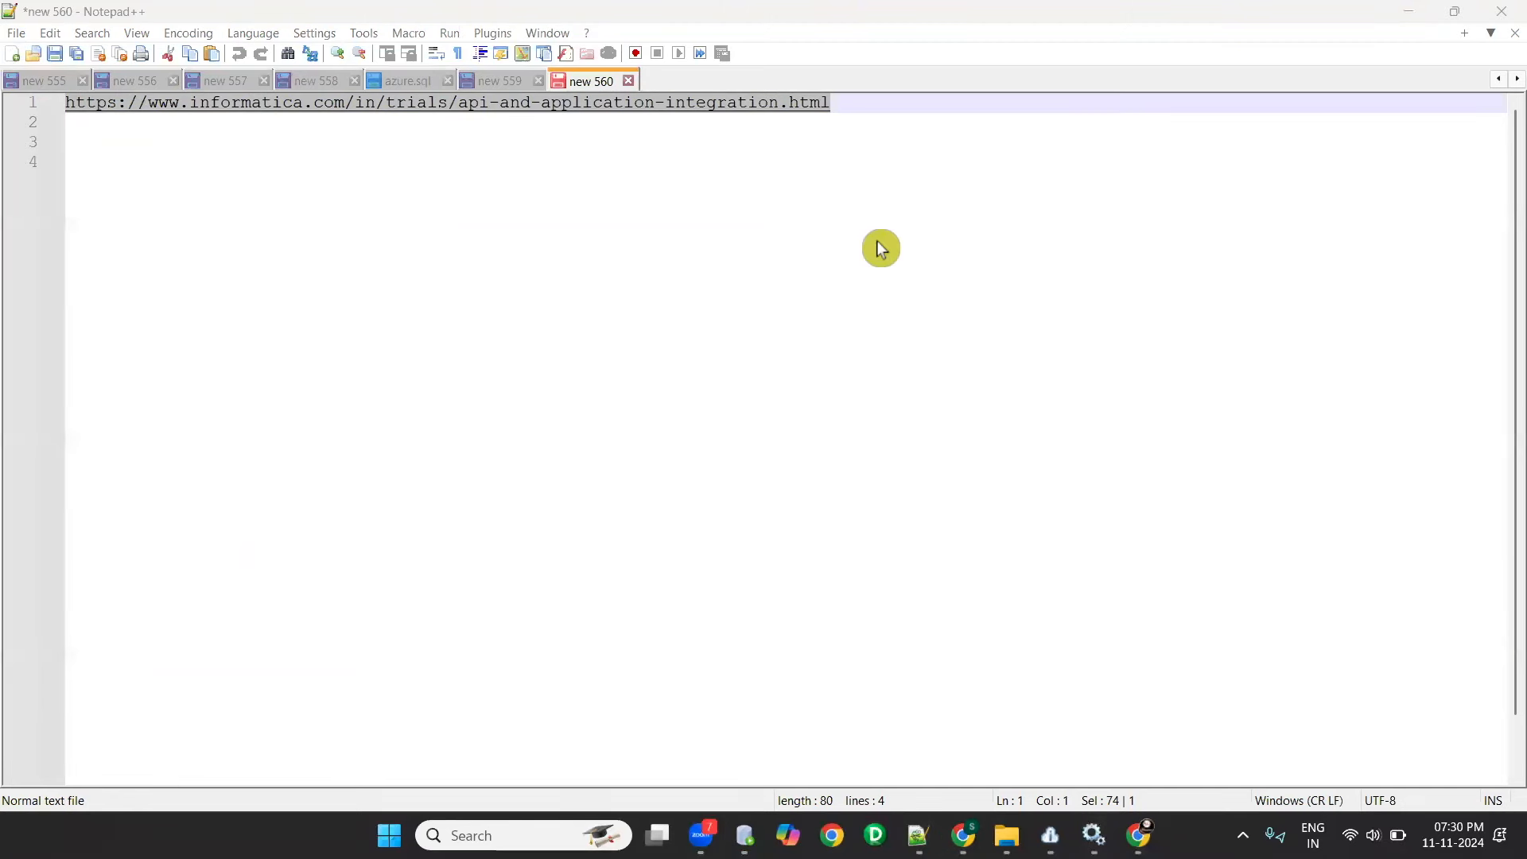
- Add the heading "Trial account for CDI + CAI" above the Informatica trial link, separated from it by a blank line
{"action": "left_click", "coordinate": [188, 218]}
{"action": "key", "text": "Up"}
{"action": "key", "text": "Up"}
{"action": "key", "text": "Up"}
{"action": "key", "text": "Return"}
{"action": "key", "text": "Return"}
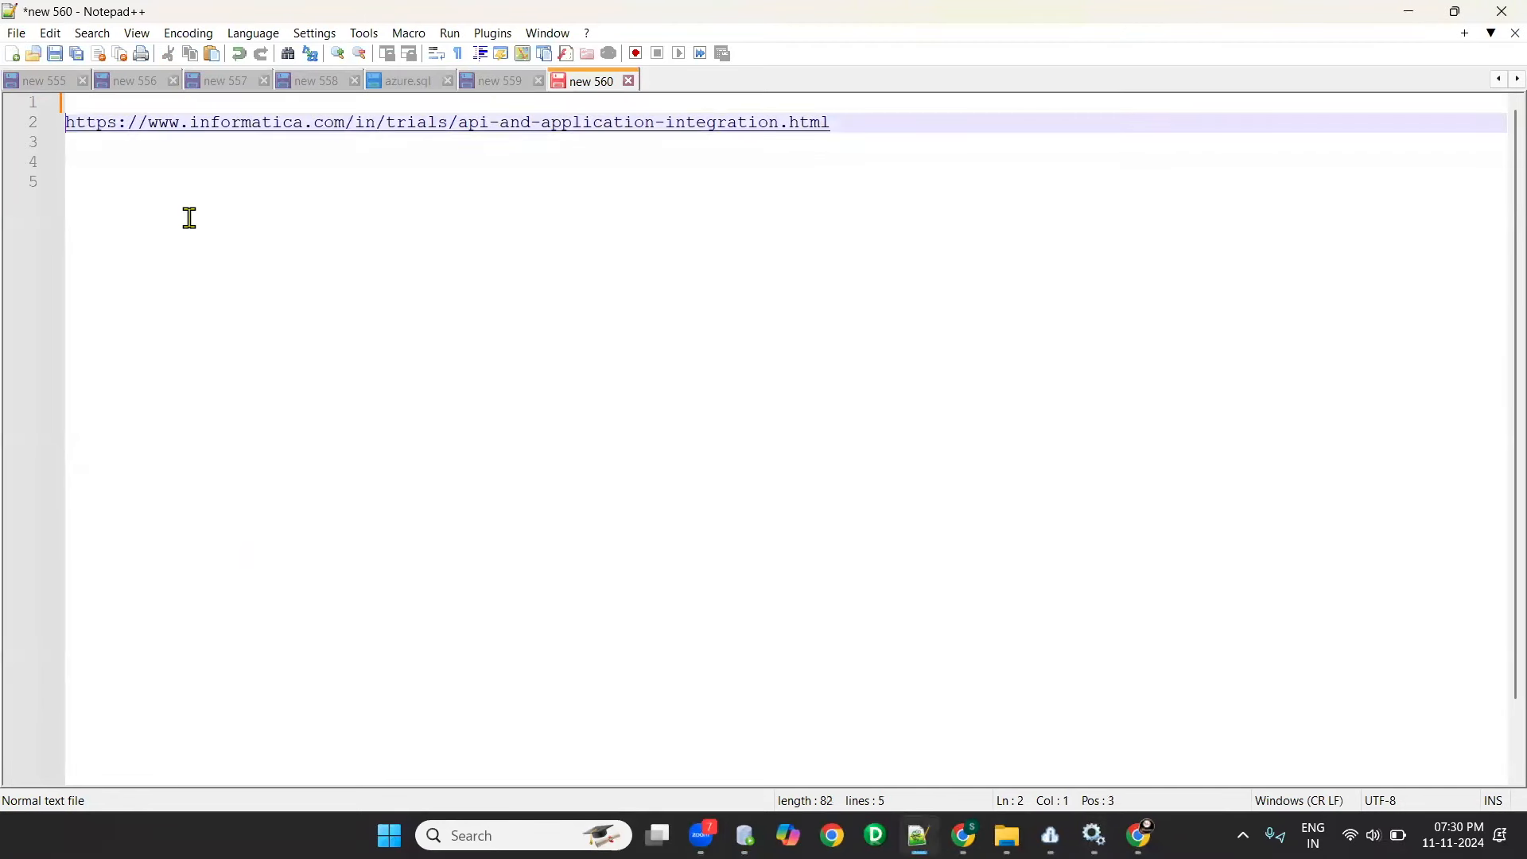
{"action": "key", "text": "Up"}
{"action": "key", "text": "Up"}
{"action": "type", "text": "Ti"}
{"action": "key", "text": "BackSpace"}
{"action": "key", "text": "BackSpace"}
{"action": "type", "text": "rial account"}
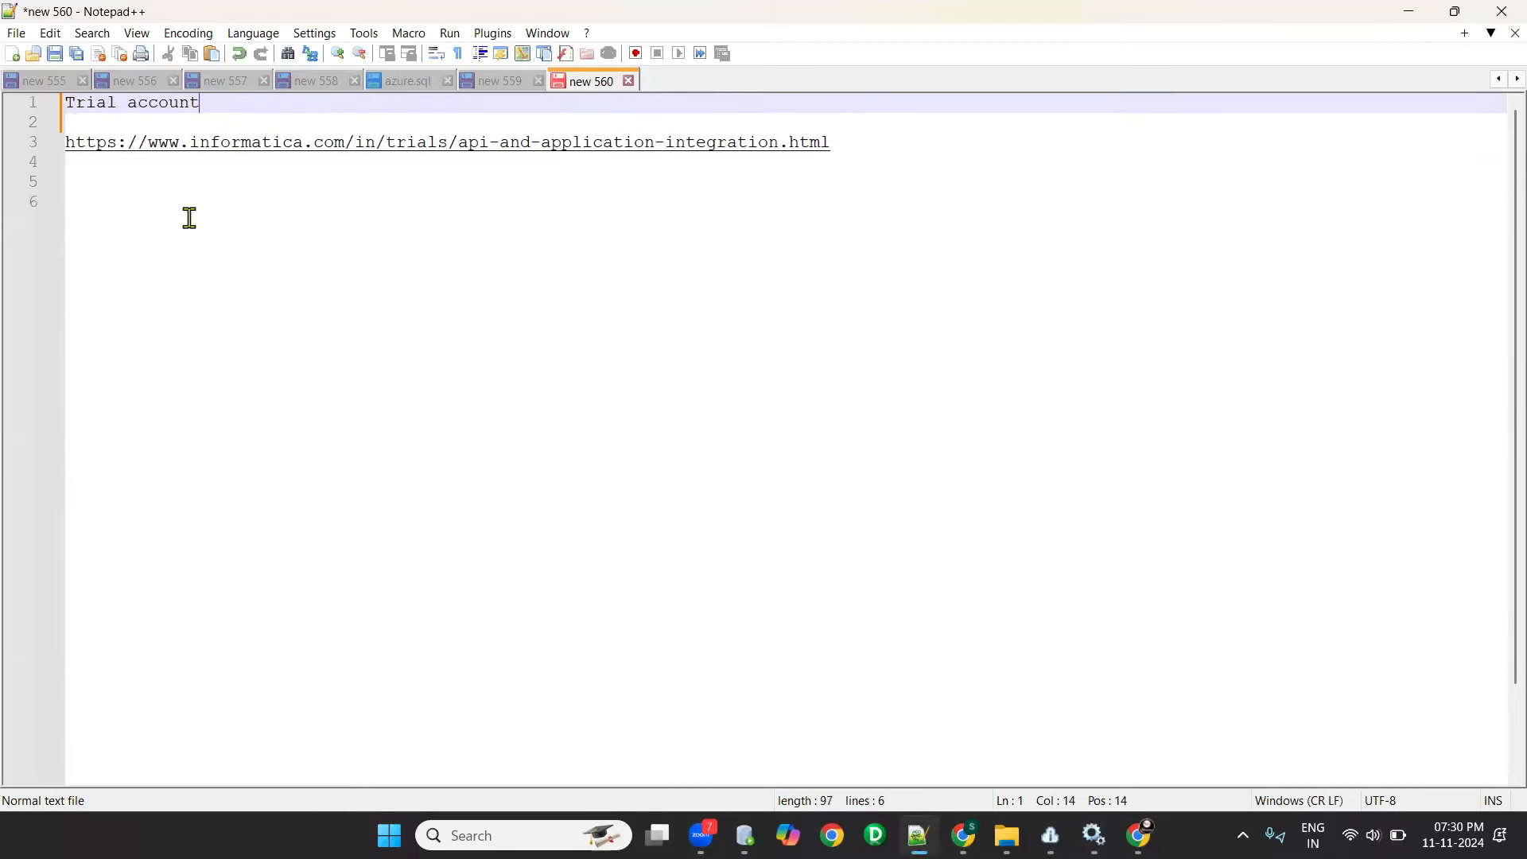
{"action": "type", "text": " for CDI + CAI"}
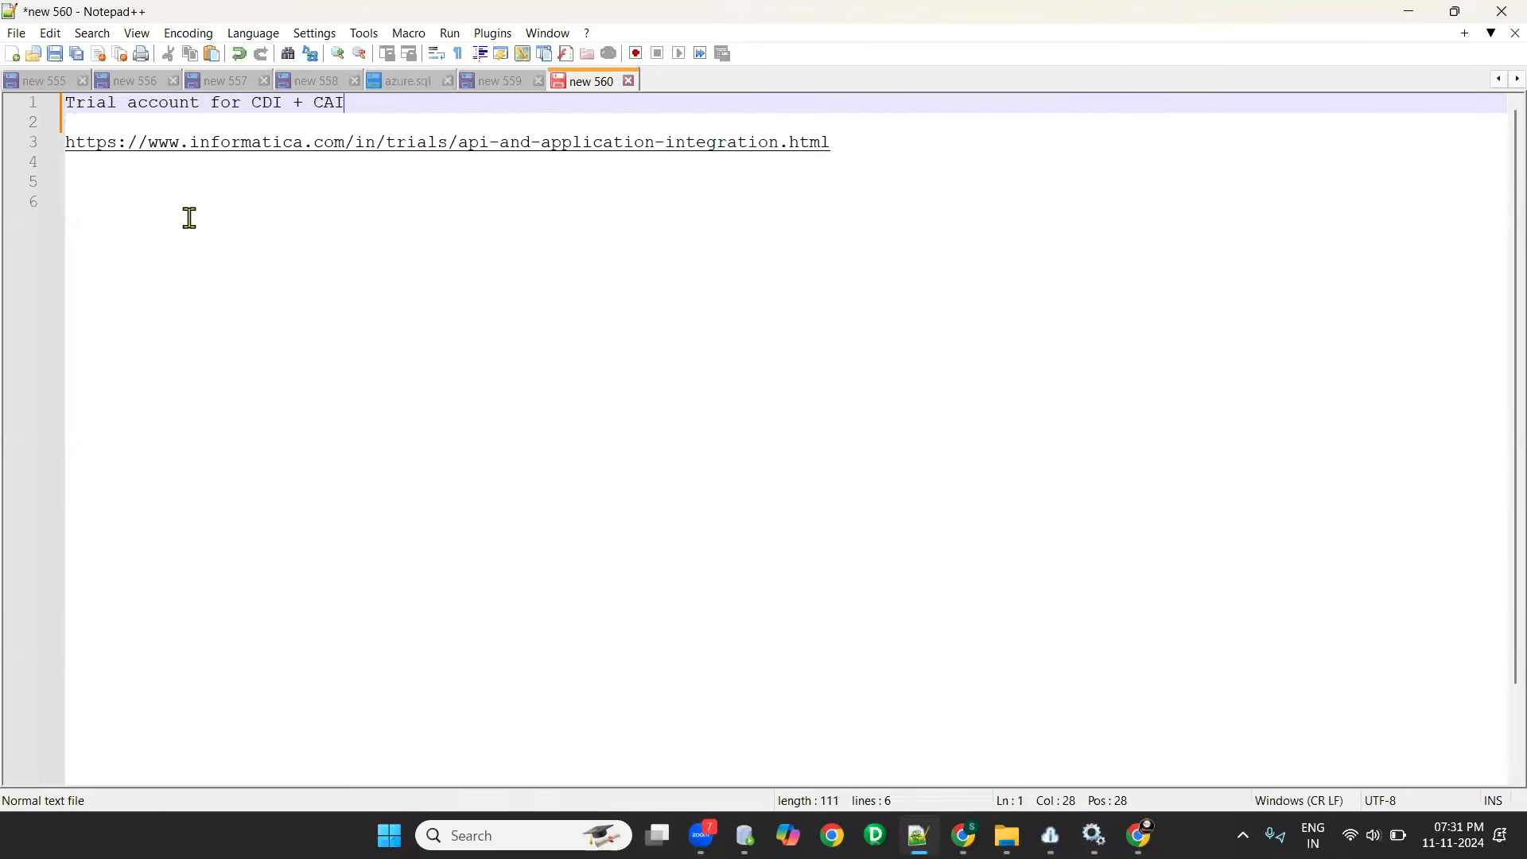
- Copy the Informatica trial link from the note, switch to Chrome and open the link in a new browser tab
{"action": "left_click_drag", "start_coordinate": [904, 143], "coordinate": [33, 144]}
{"action": "key", "text": "ctrl+c"}
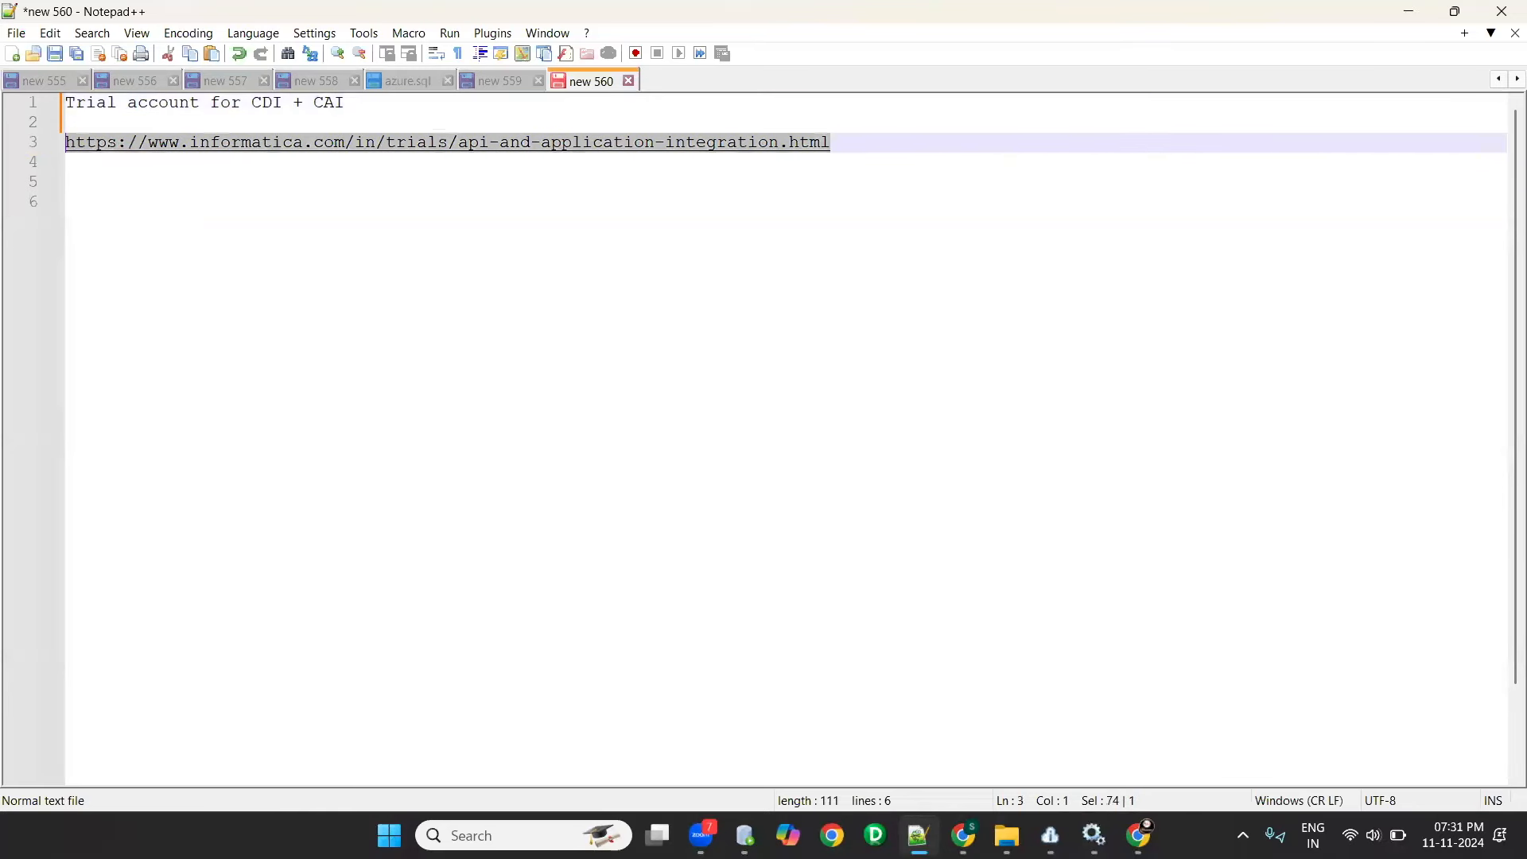
{"action": "left_click", "coordinate": [389, 835]}
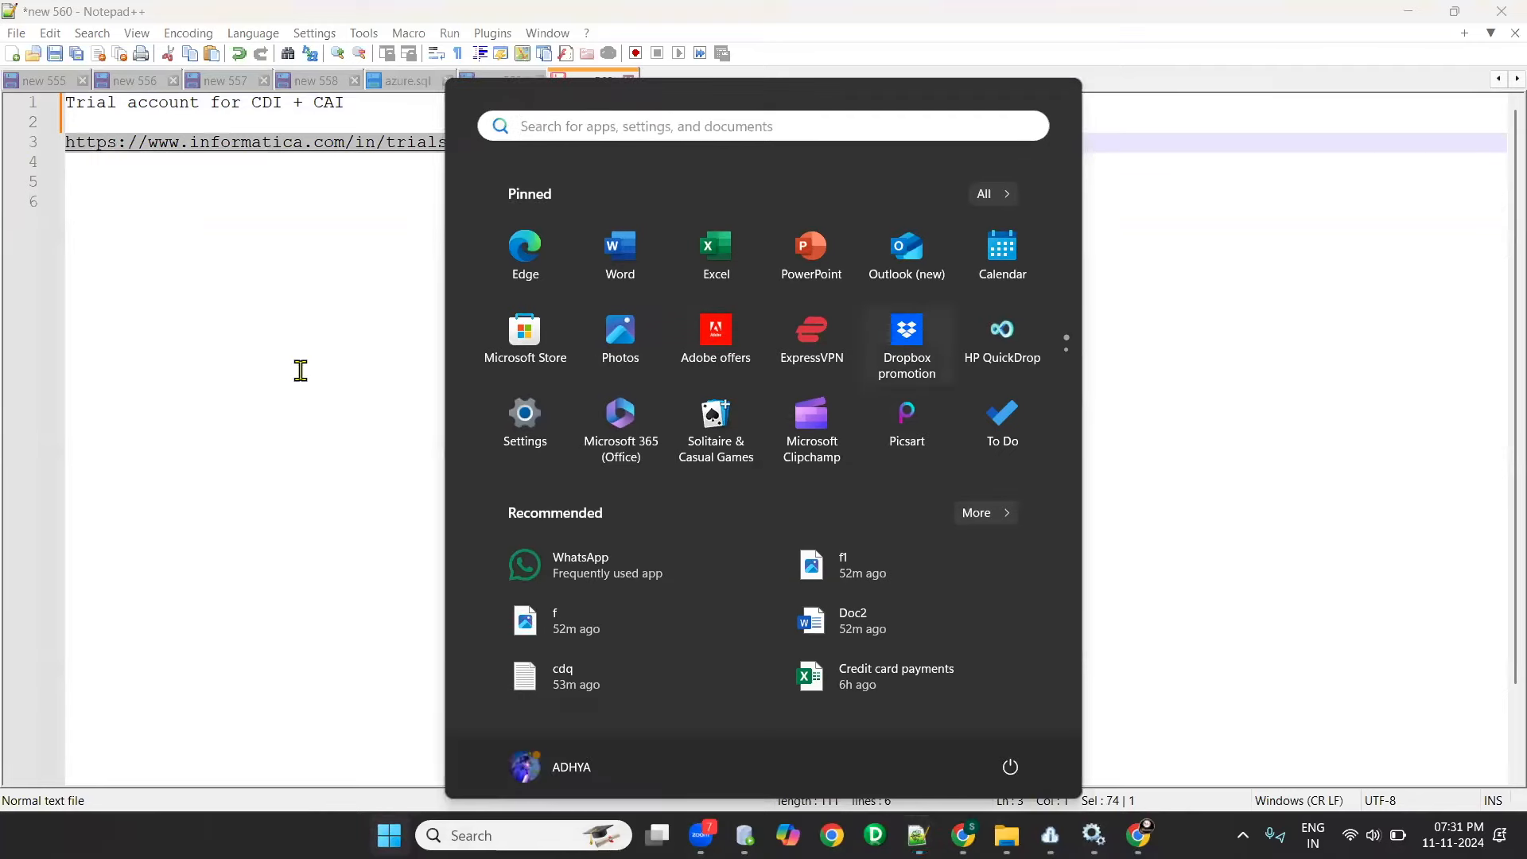
{"action": "left_click", "coordinate": [301, 371]}
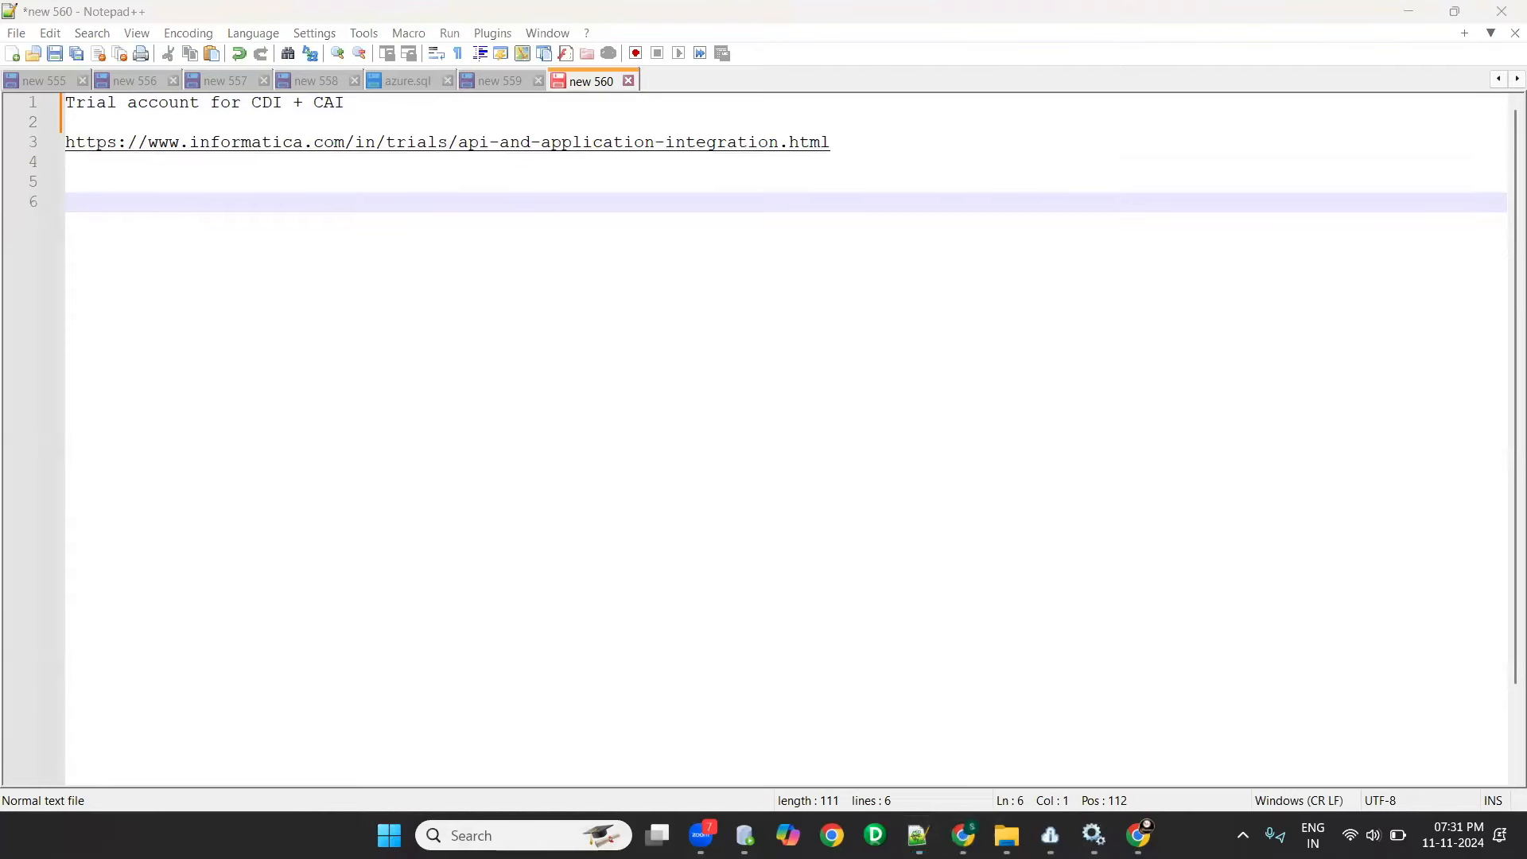
{"action": "mouse_move", "coordinate": [963, 836]}
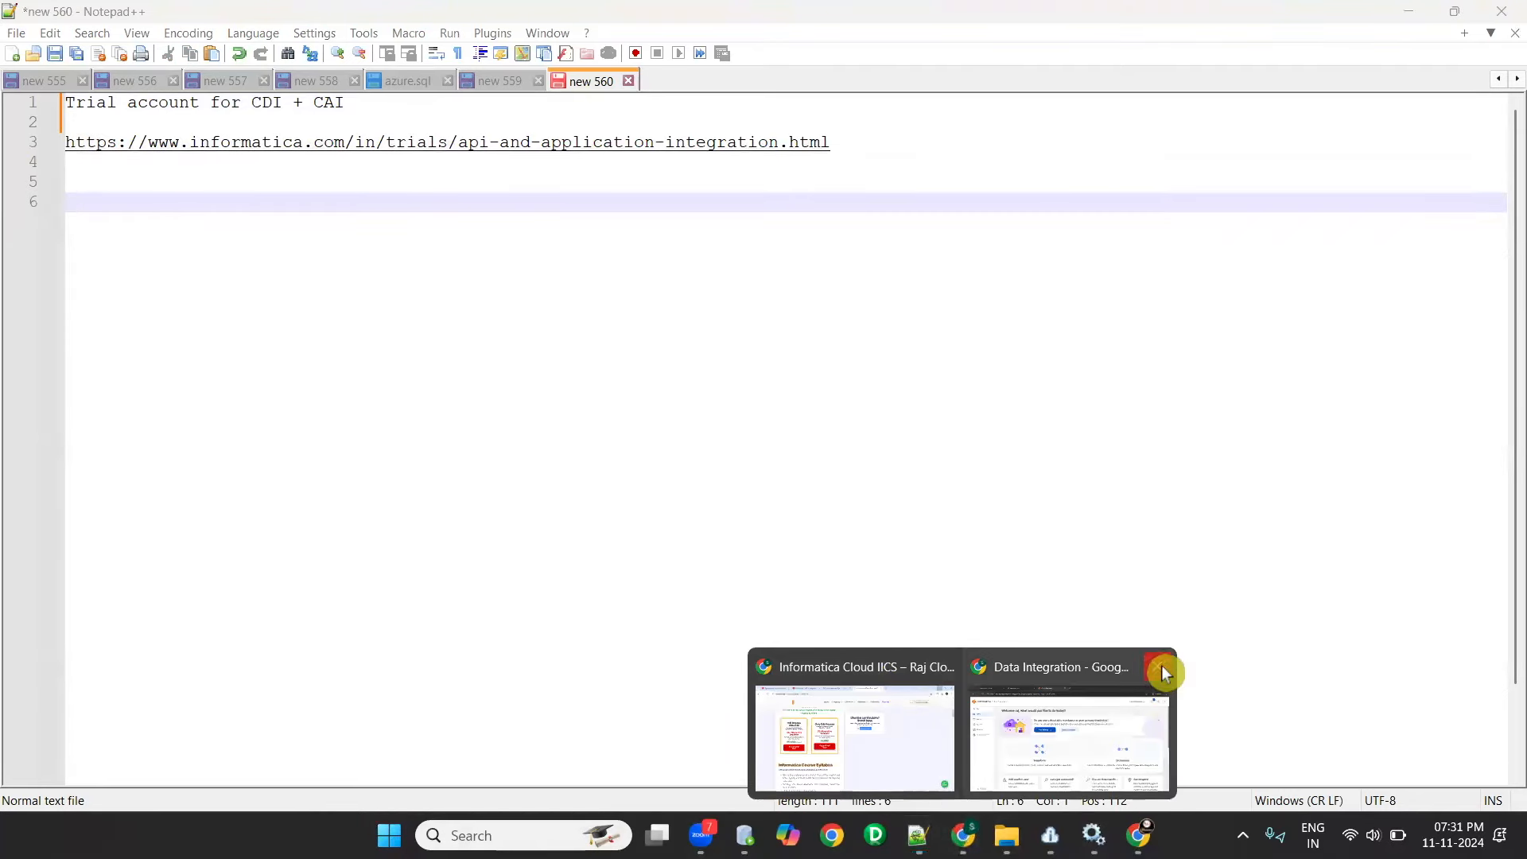
{"action": "left_click", "coordinate": [1158, 667]}
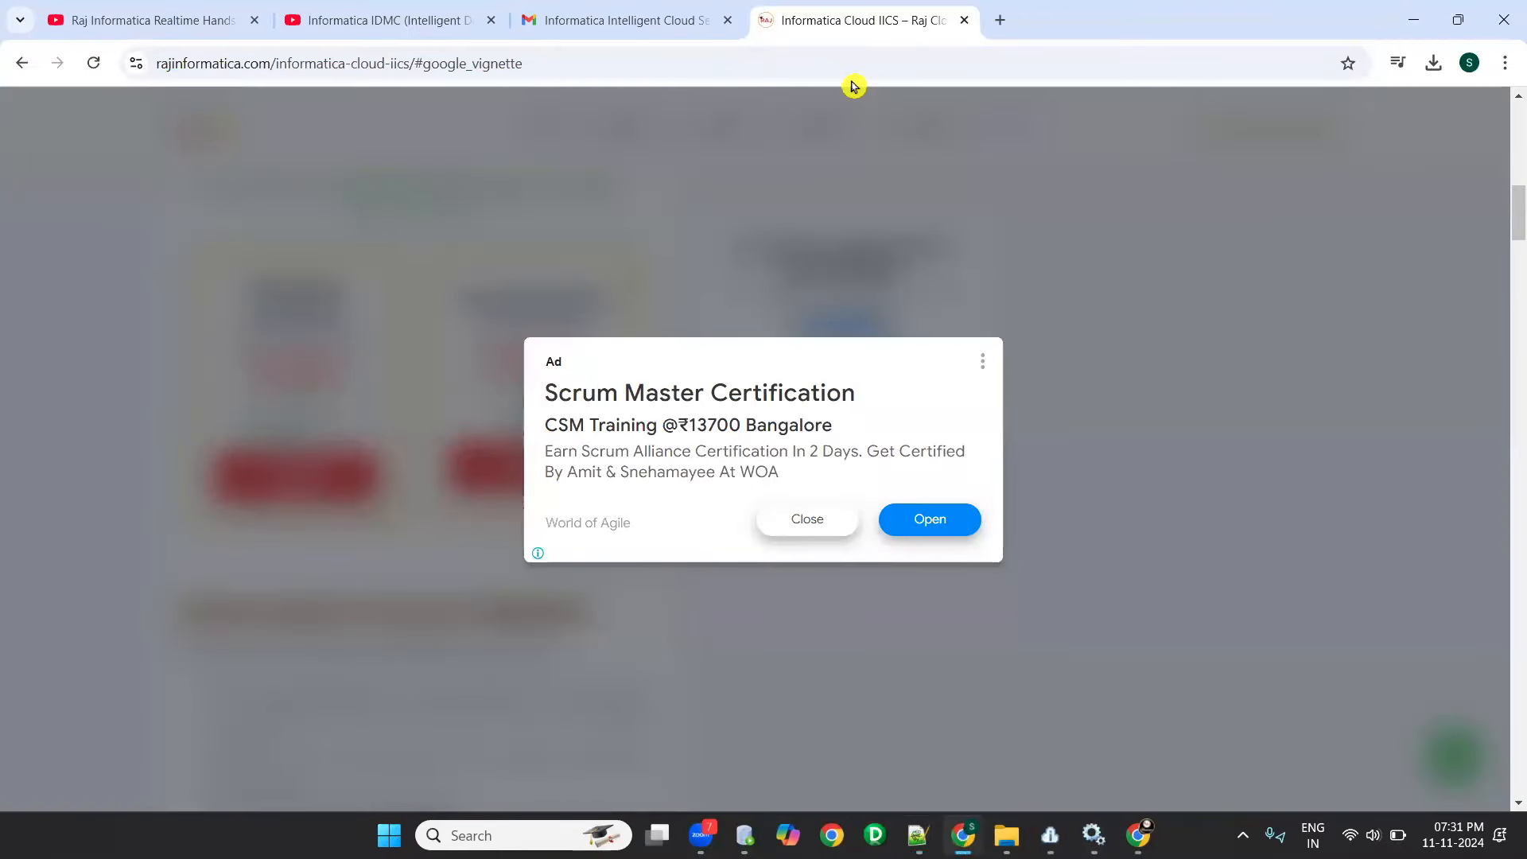
{"action": "key", "text": "ctrl+t"}
{"action": "key", "text": "ctrl+v"}
{"action": "key", "text": "Return"}
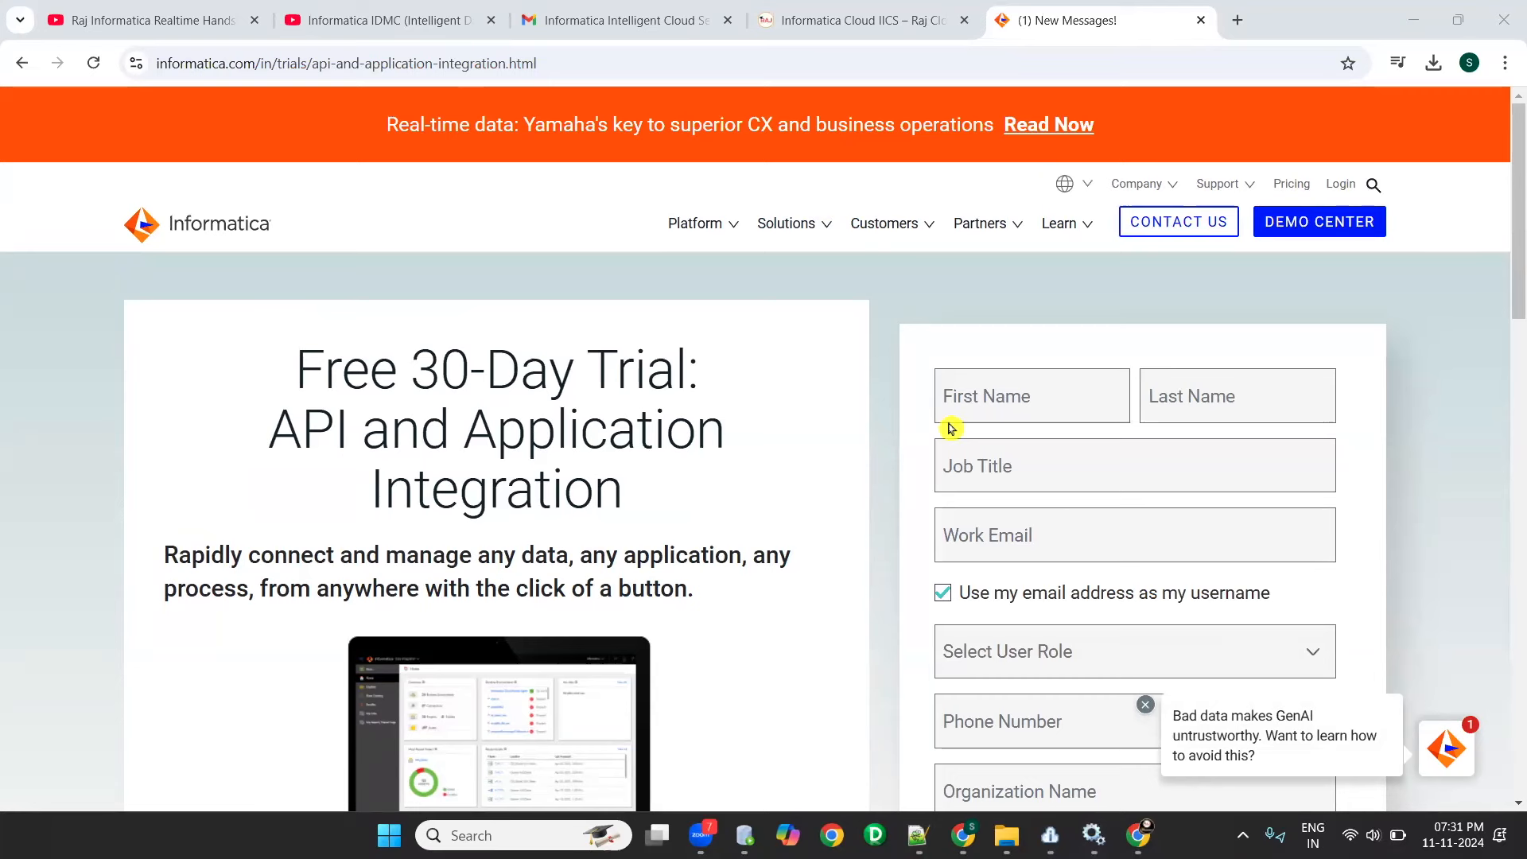
- Fill in the first name, last name and job title on the Free 30-Day Trial sign-up form
{"action": "left_click", "coordinate": [982, 395]}
{"action": "key", "text": "Tab"}
{"action": "key", "text": "Tab"}
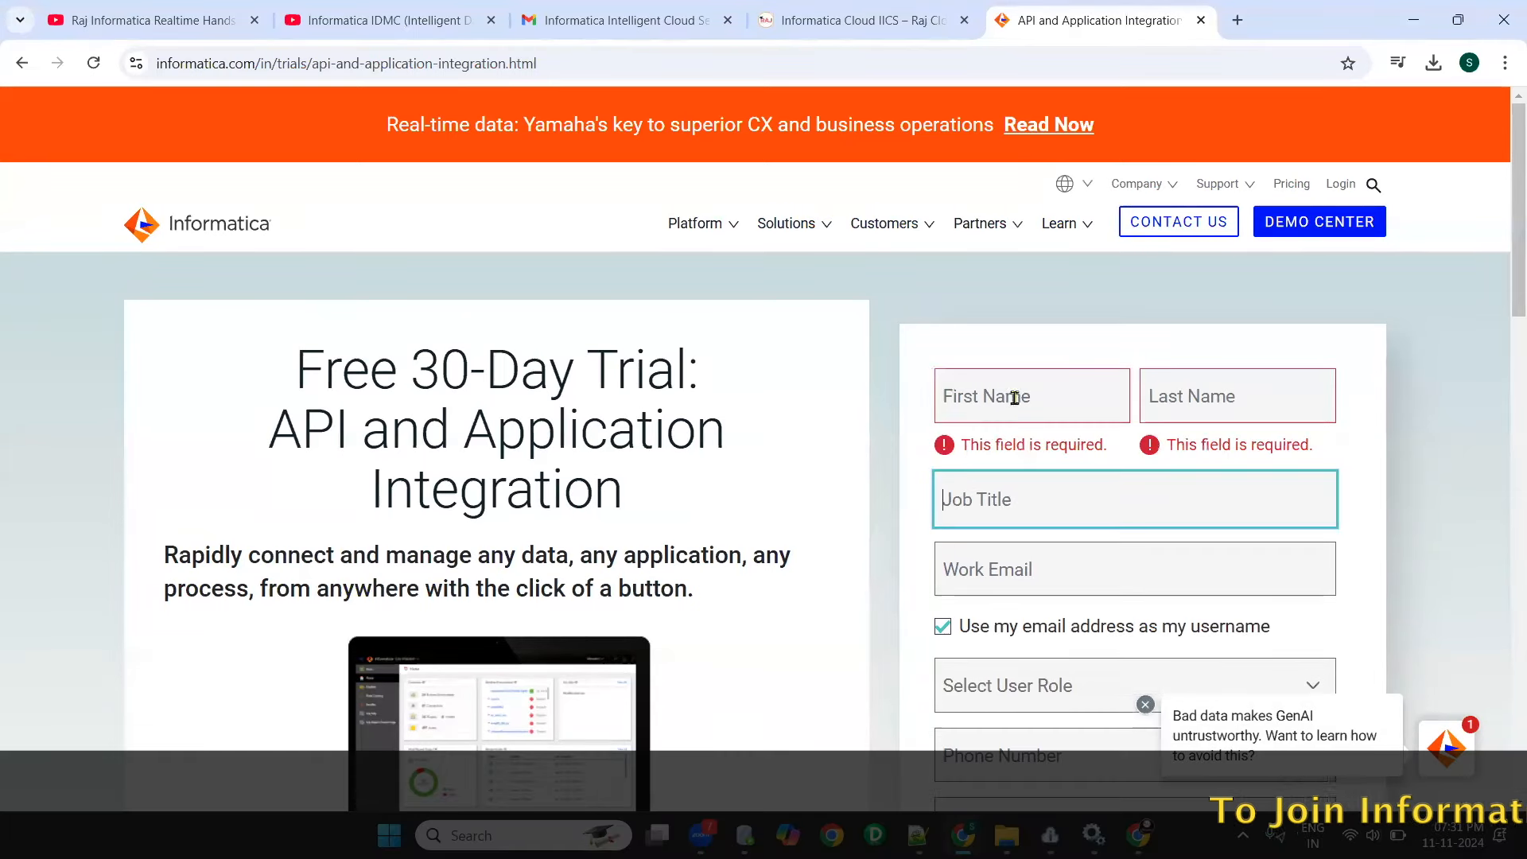
{"action": "left_click", "coordinate": [1012, 396]}
{"action": "type", "text": "raj"}
{"action": "left_click", "coordinate": [1167, 383]}
{"action": "type", "text": "v"}
{"action": "left_click", "coordinate": [1101, 481]}
{"action": "type", "text": "raj"}
{"action": "key", "text": "Tab"}
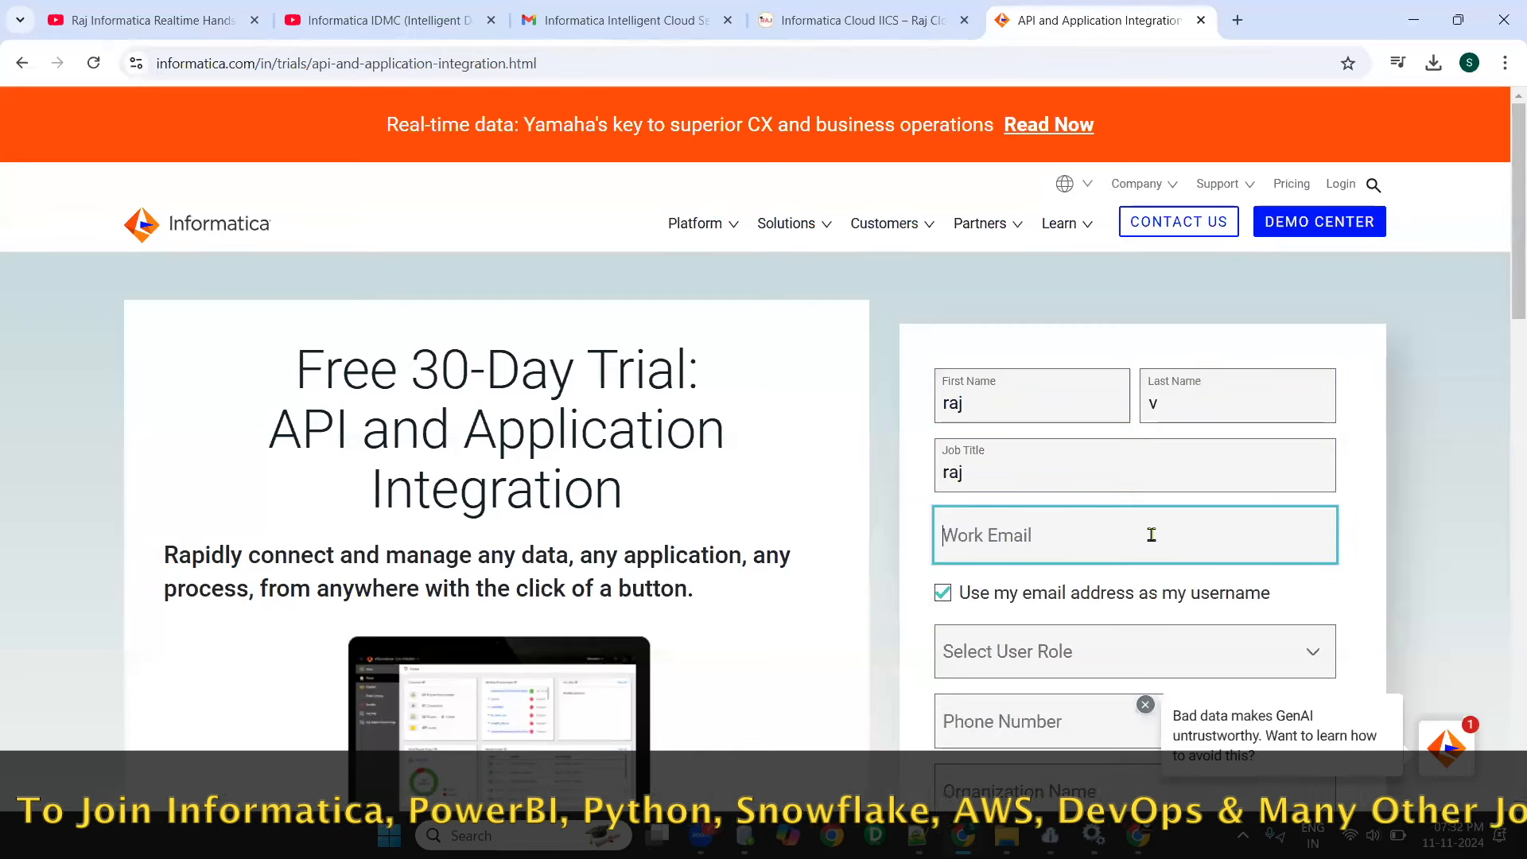
- Enter the work e-mail address on the trial form and keep it as the username
{"action": "scroll", "coordinate": [1151, 534], "scroll_direction": "down", "scroll_amount": 2}
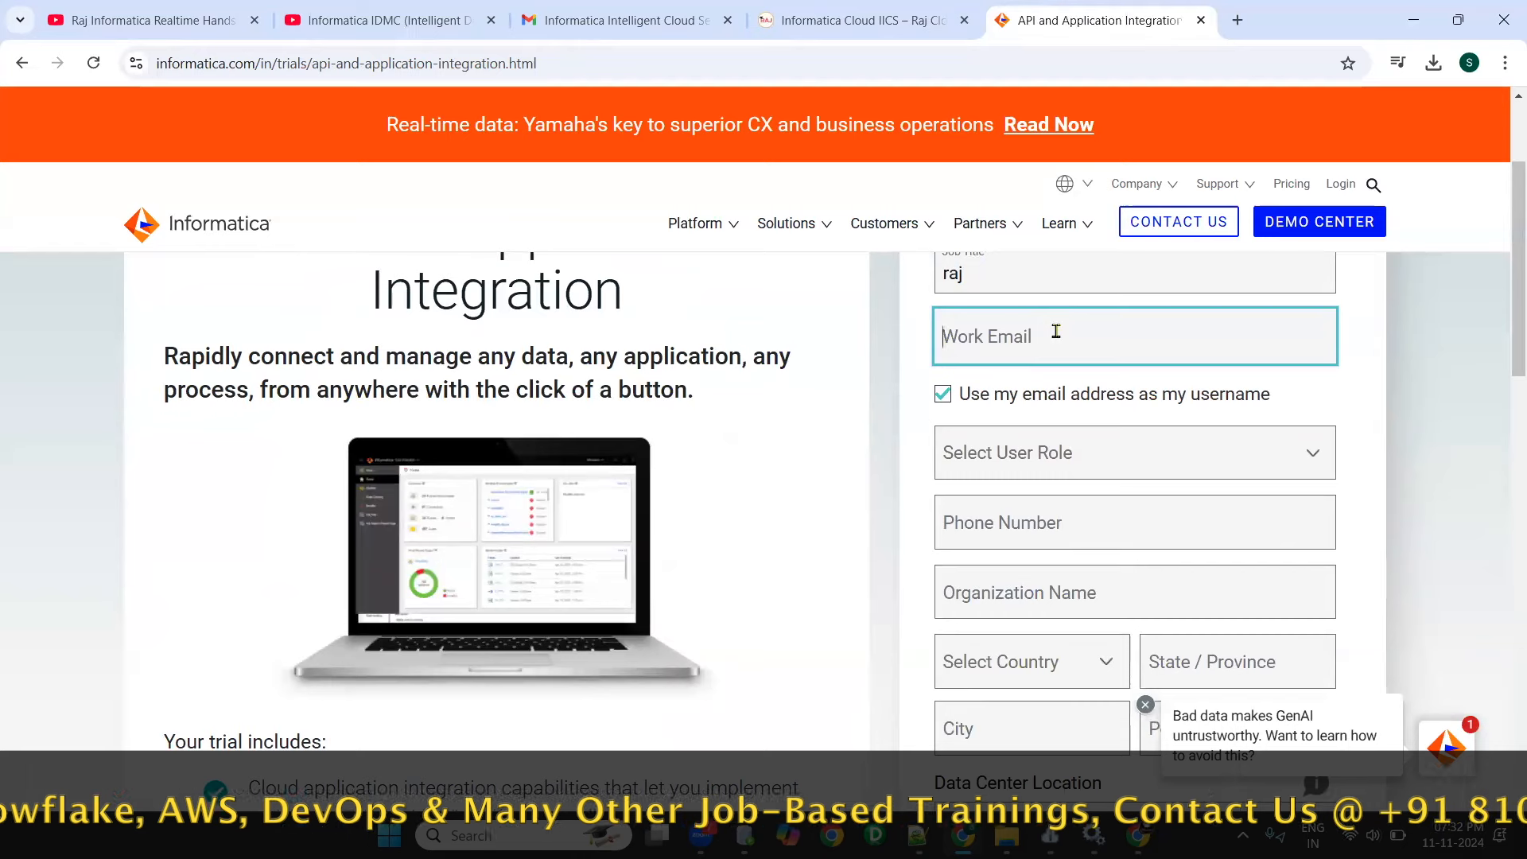
{"action": "key", "text": "Tab"}
{"action": "key", "text": "Tab"}
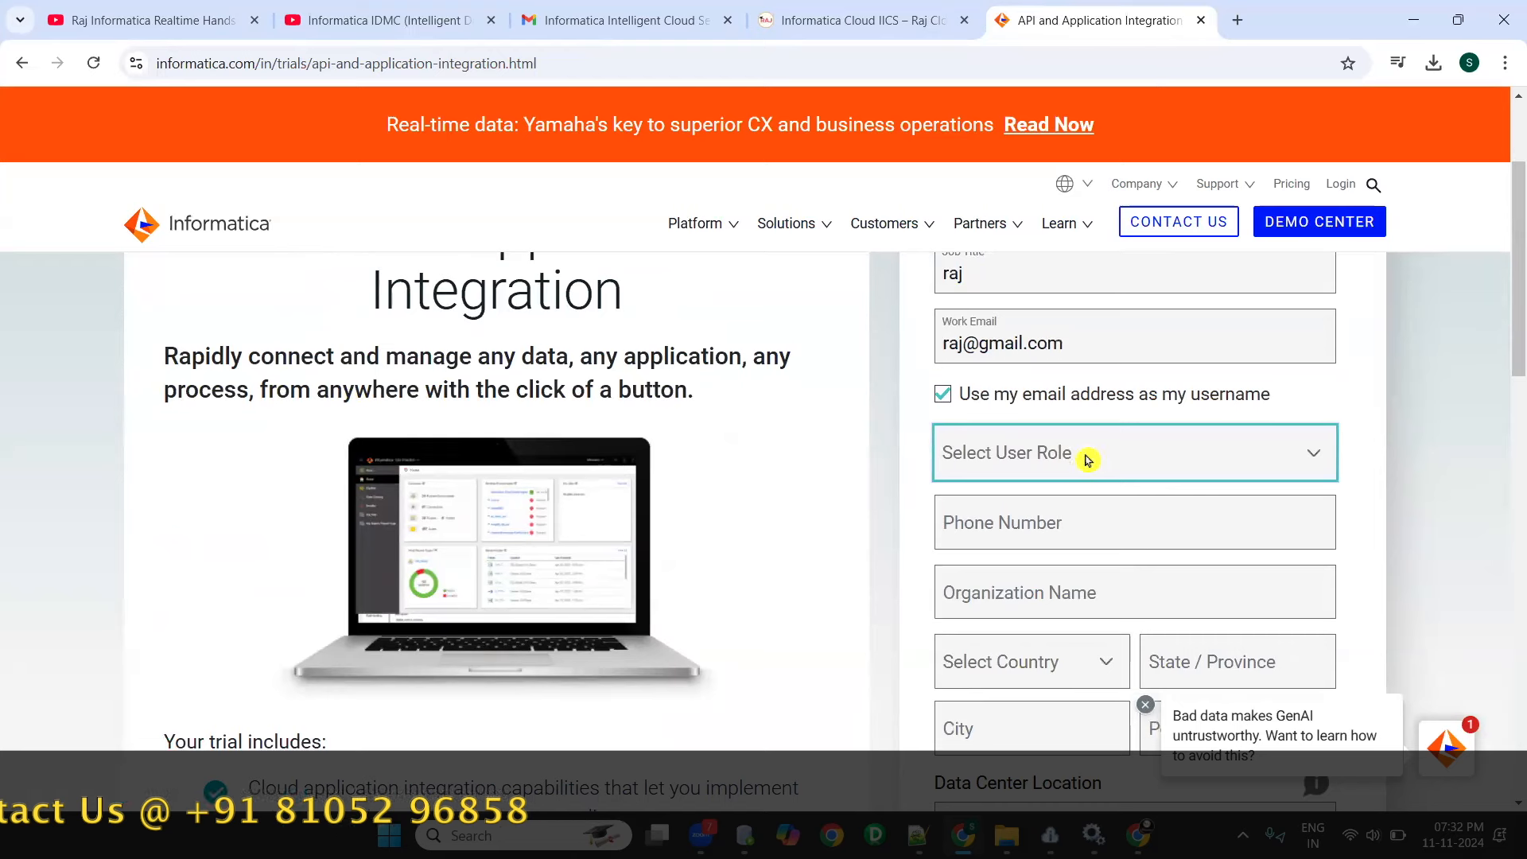
- Choose Developer as the user role and fill in the phone number and organization name
{"action": "left_click", "coordinate": [1087, 460]}
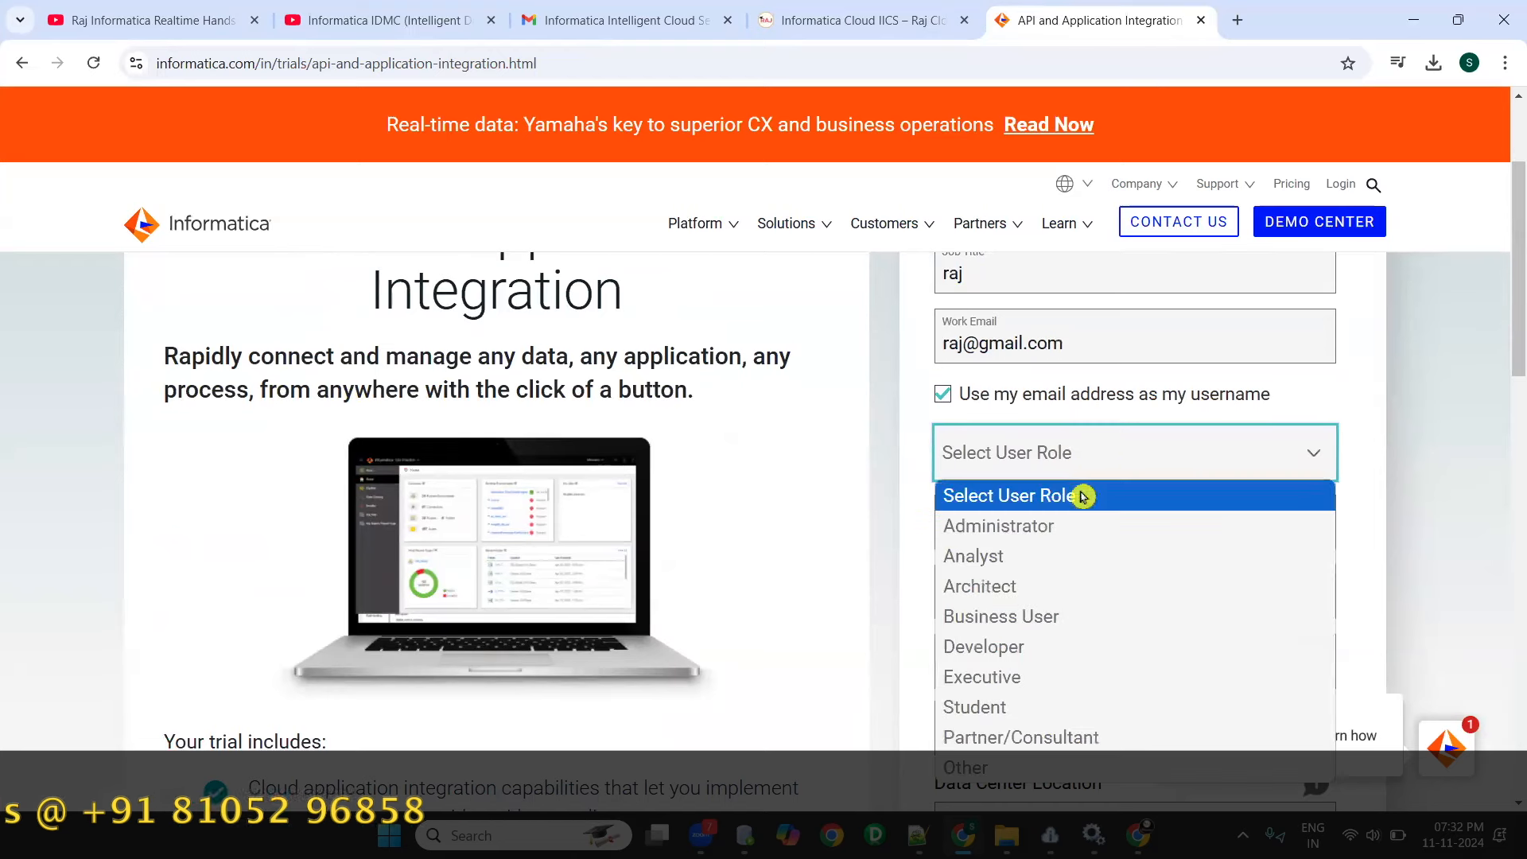
{"action": "left_click", "coordinate": [1054, 657]}
{"action": "scroll", "coordinate": [1050, 361], "scroll_direction": "down", "scroll_amount": 2}
{"action": "left_click", "coordinate": [1032, 334]}
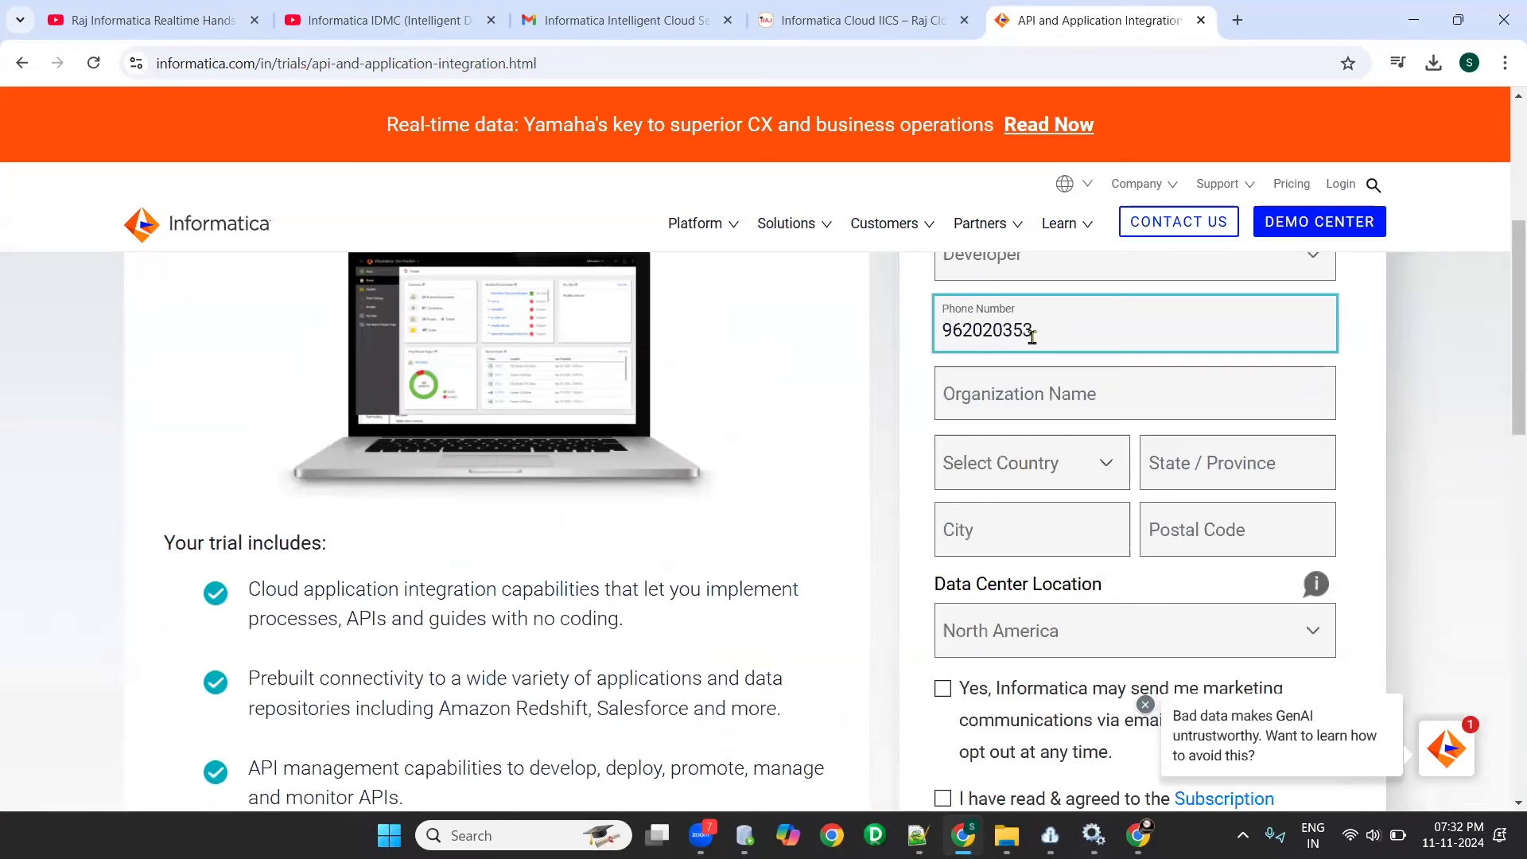
{"action": "left_click", "coordinate": [1066, 401]}
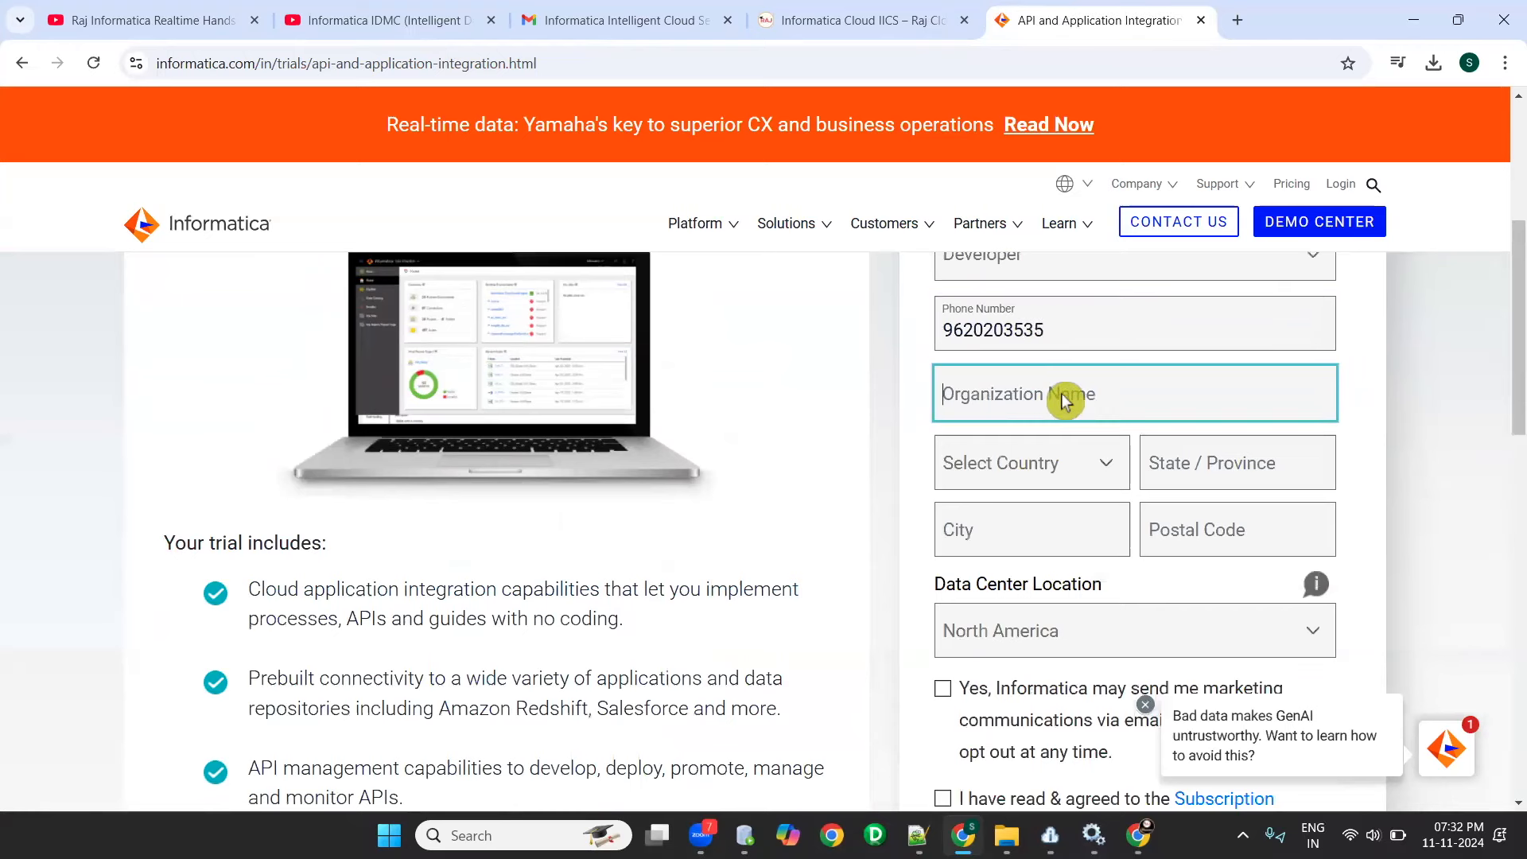
{"action": "type", "text": "raj"}
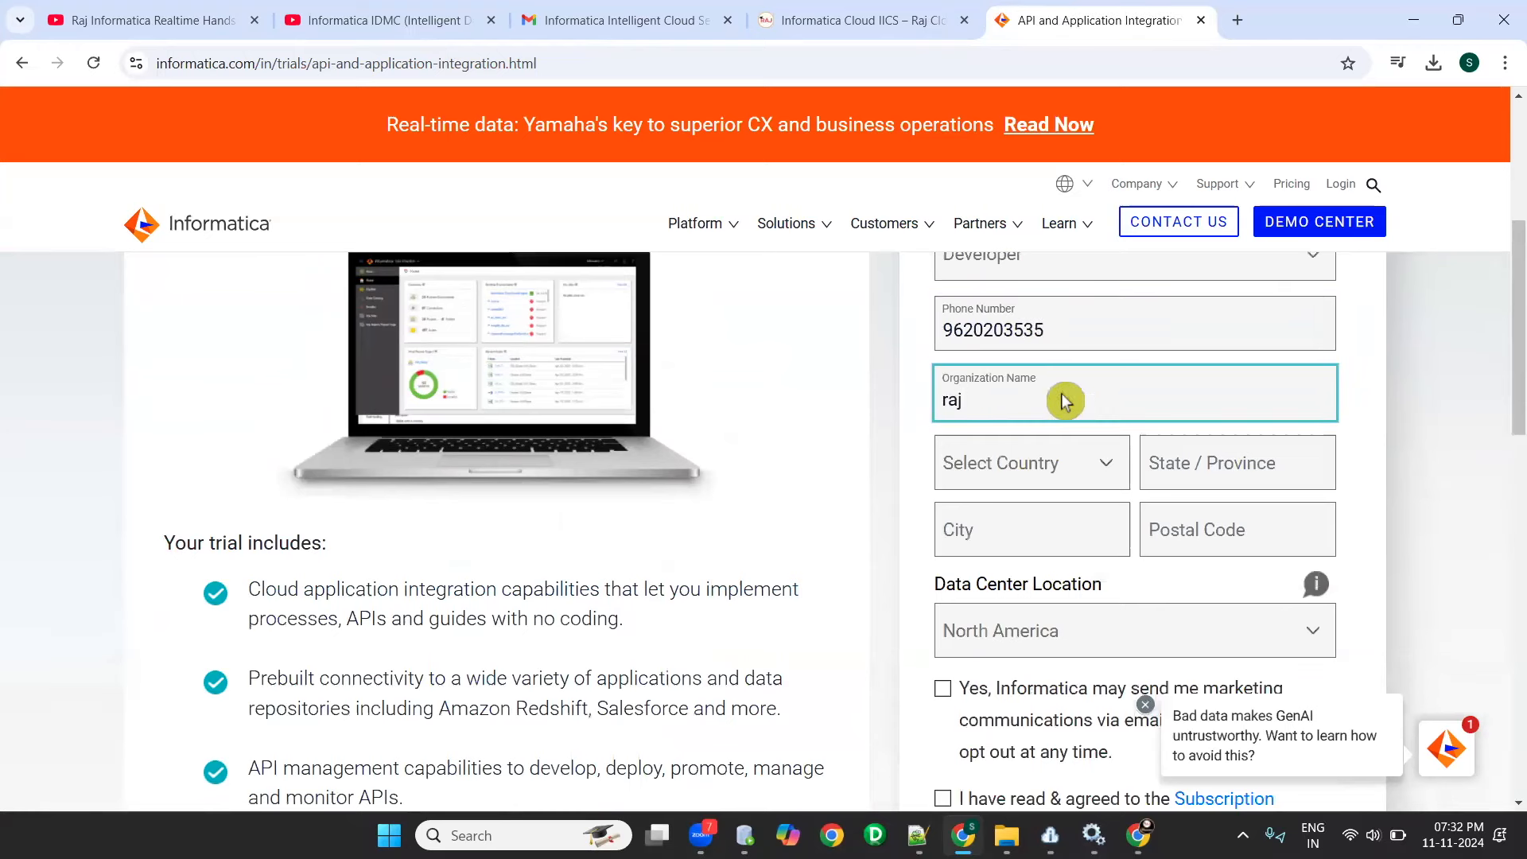
- Set the country to India, the state to karnakata and the city to bangalore
{"action": "left_click", "coordinate": [1057, 466]}
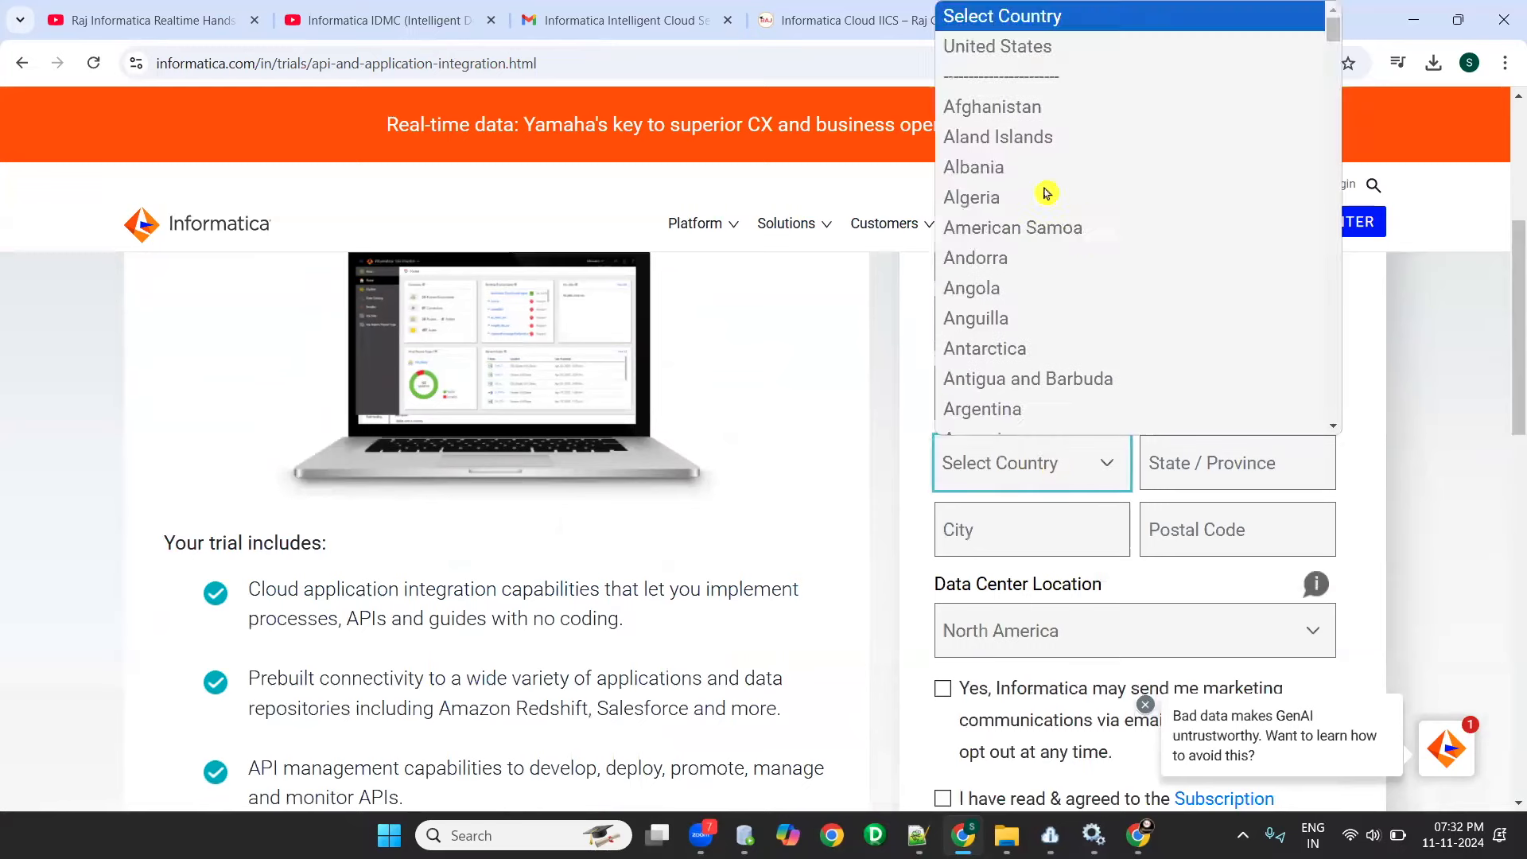
{"action": "key", "text": "i"}
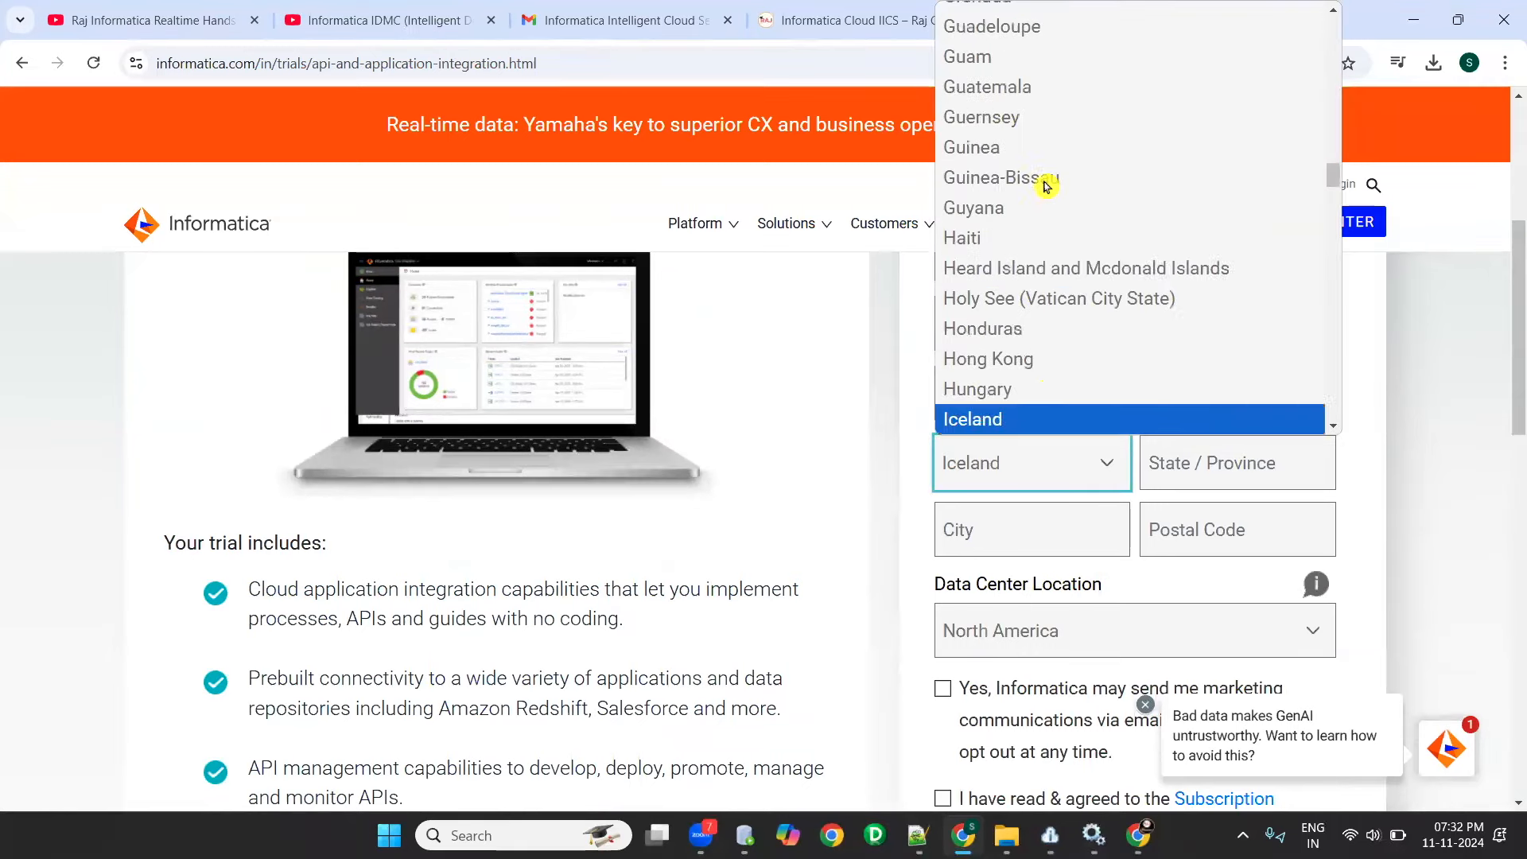
{"action": "left_click", "coordinate": [1044, 419]}
{"action": "left_click", "coordinate": [1234, 484]}
{"action": "type", "text": "karnakaa"}
{"action": "key", "text": "Tab"}
{"action": "type", "text": "bangalore"}
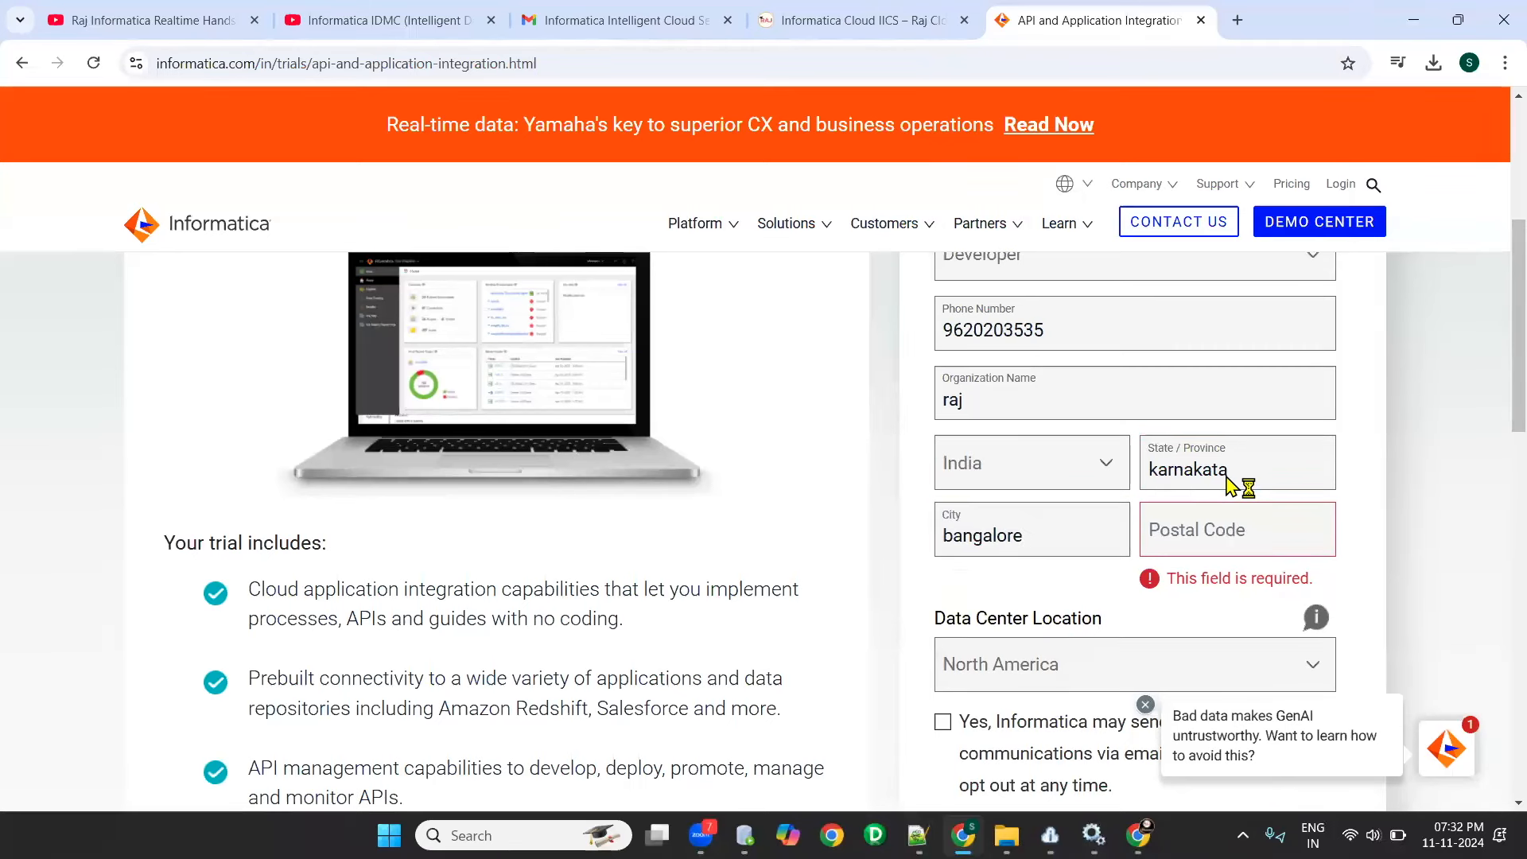
- Fill in the postal code on the trial form
{"action": "left_click", "coordinate": [1227, 517]}
{"action": "type", "text": "56"}
{"action": "key", "text": "BackSpace"}
{"action": "key", "text": "BackSpace"}
{"action": "type", "text": "560016"}
- Keep North America as the data center, accept marketing communications and the Subscription Agreement, and start the free trial
{"action": "scroll", "coordinate": [1176, 534], "scroll_direction": "down", "scroll_amount": 3}
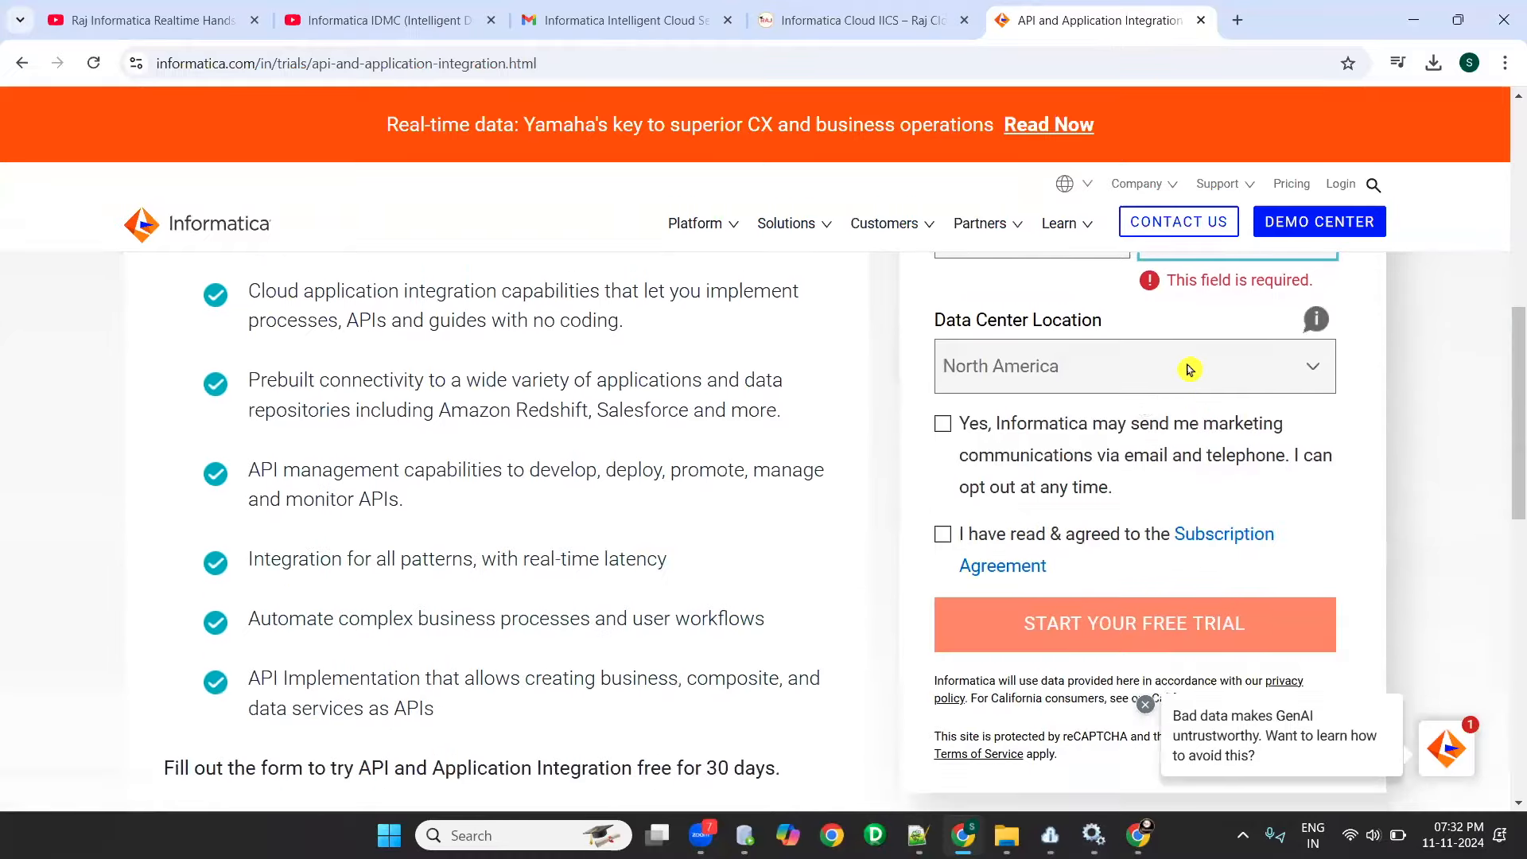
{"action": "left_click", "coordinate": [1079, 354]}
{"action": "left_click", "coordinate": [1034, 375]}
{"action": "left_click", "coordinate": [943, 390]}
{"action": "left_click", "coordinate": [943, 501]}
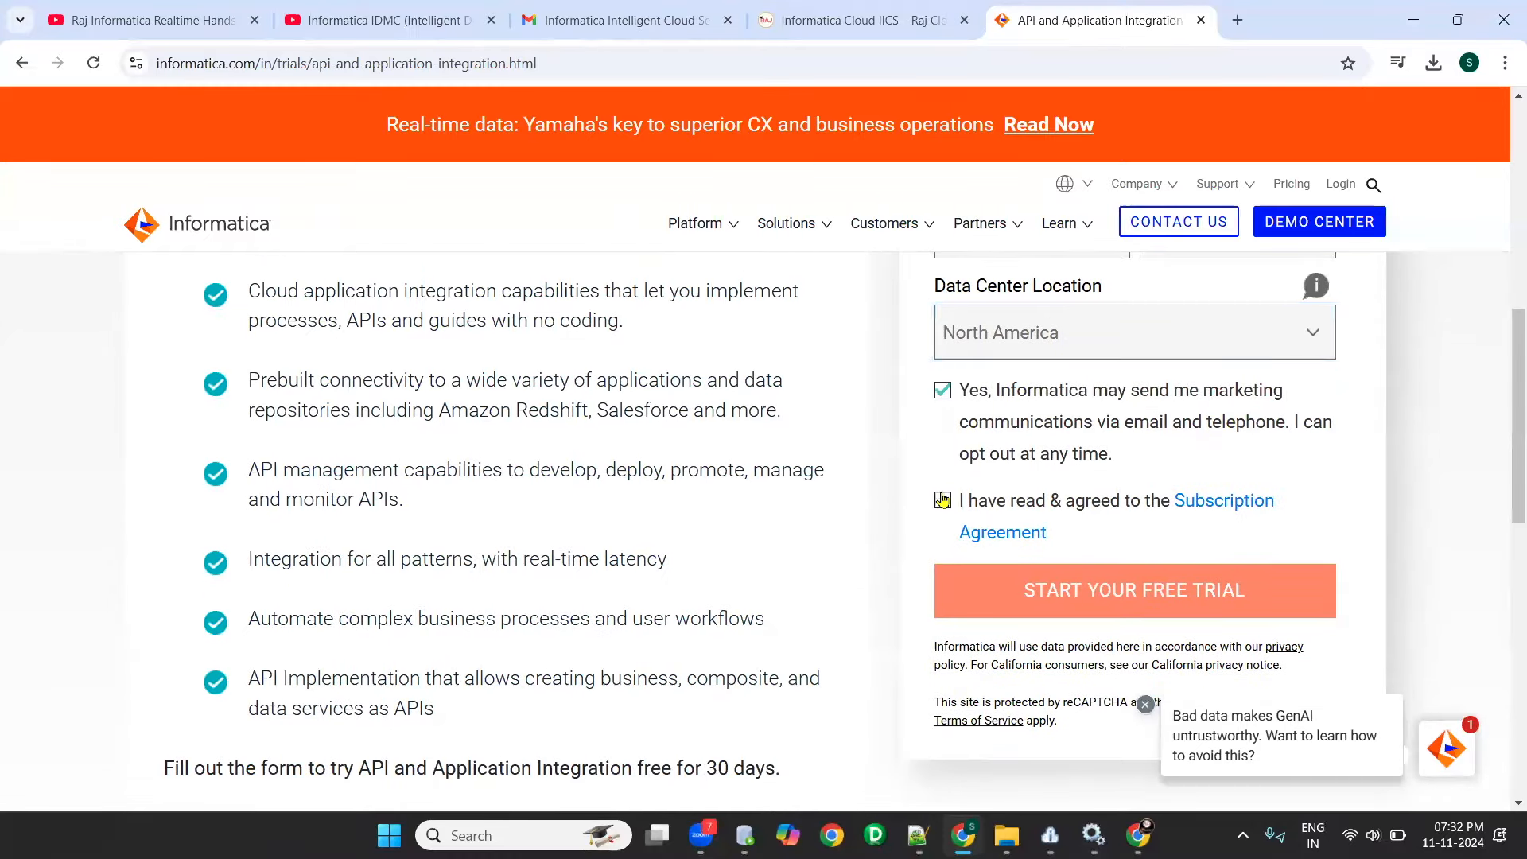
{"action": "left_click", "coordinate": [1166, 589]}
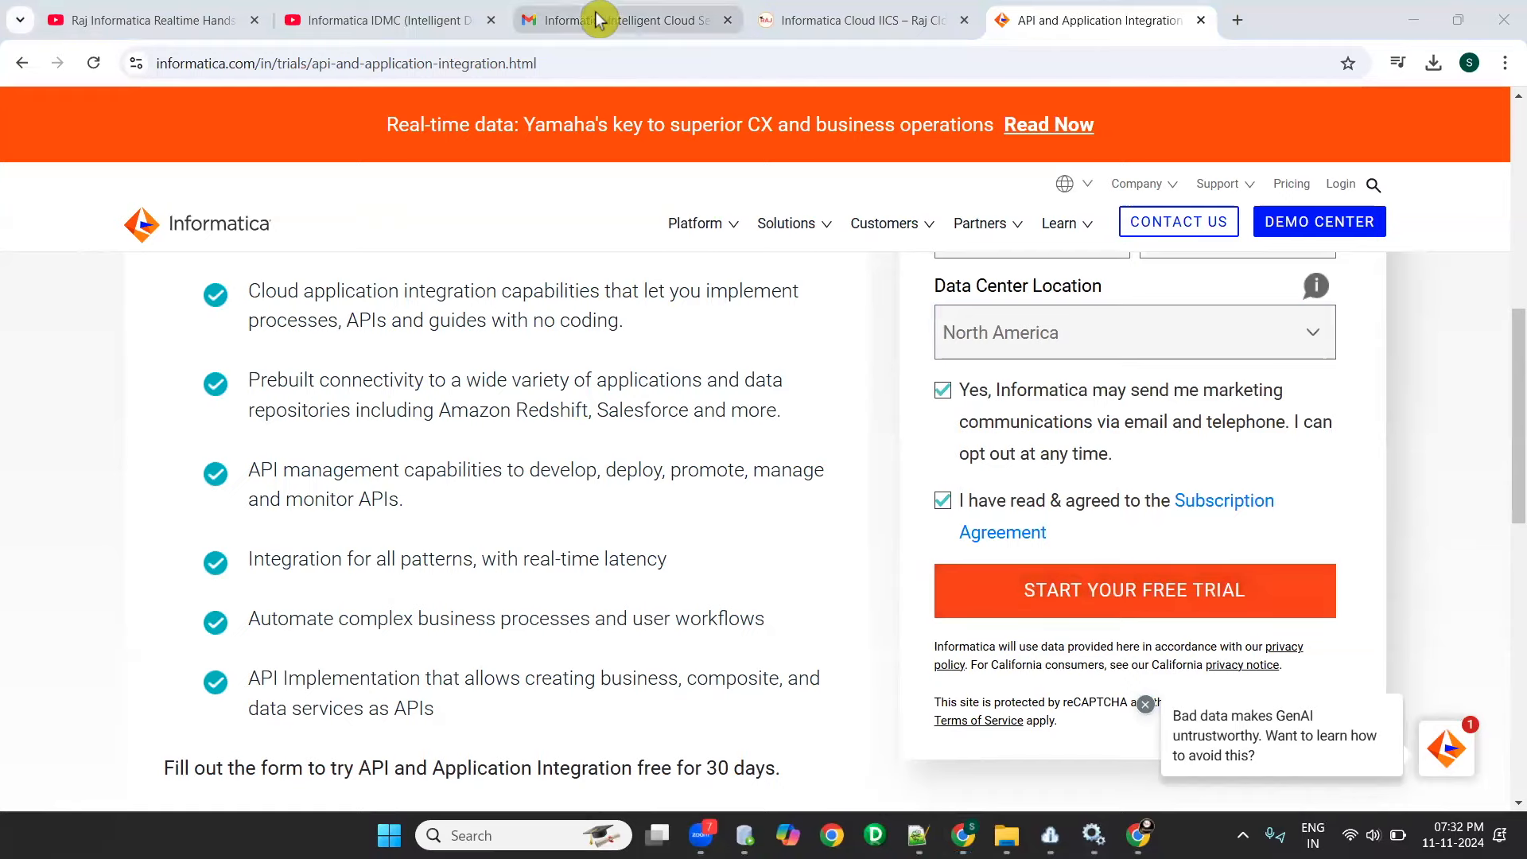
- Switch to Gmail, open the Informatica Intelligent Cloud Services Account e-mail from the inbox and show its verification and login details
{"action": "left_click", "coordinate": [626, 20]}
{"action": "scroll", "coordinate": [799, 382], "scroll_direction": "up", "scroll_amount": 3}
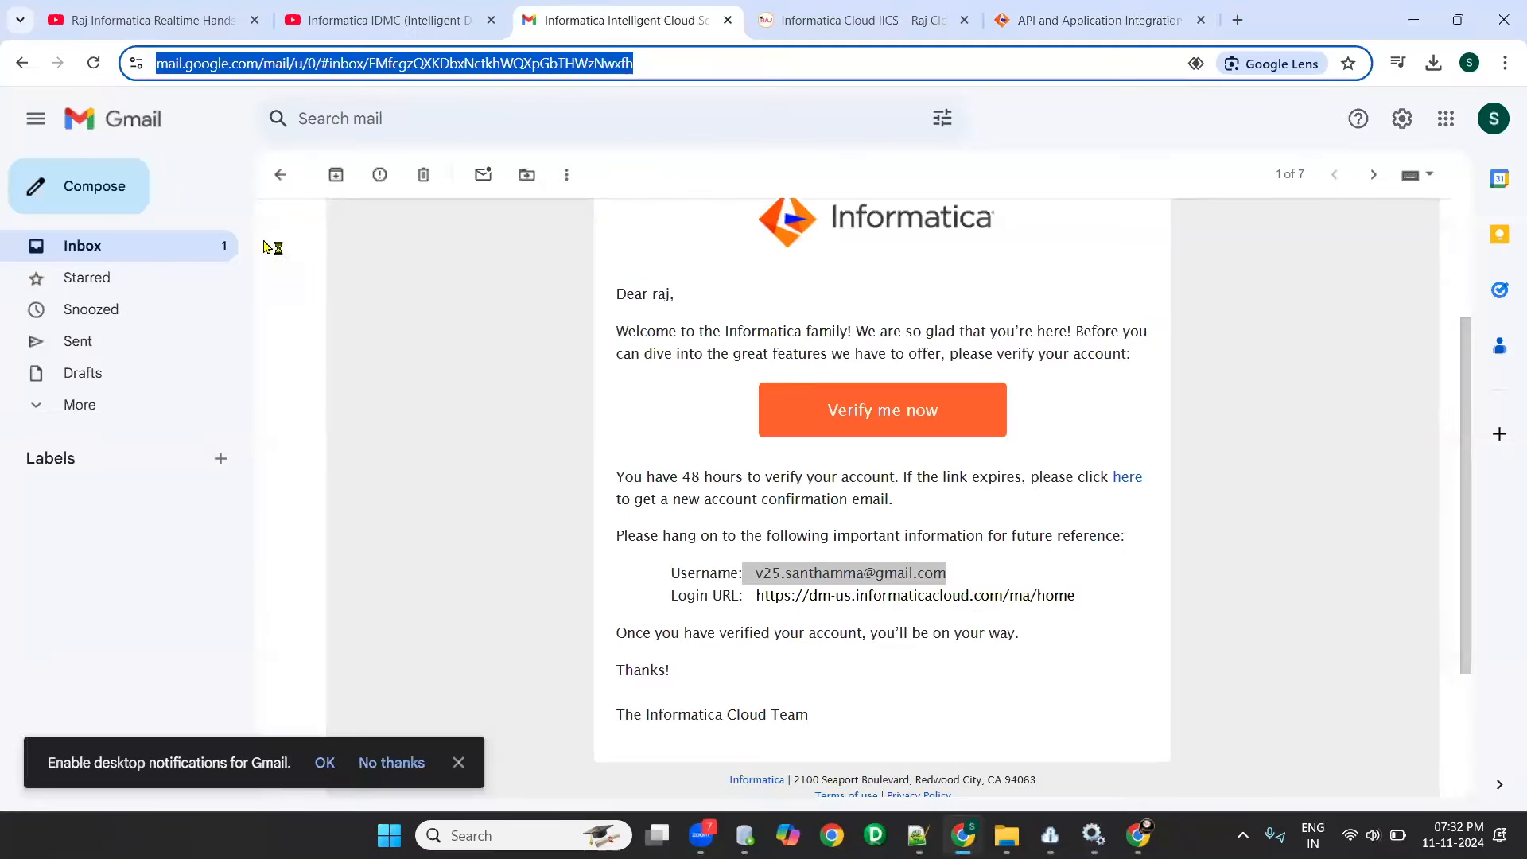
{"action": "left_click", "coordinate": [139, 250]}
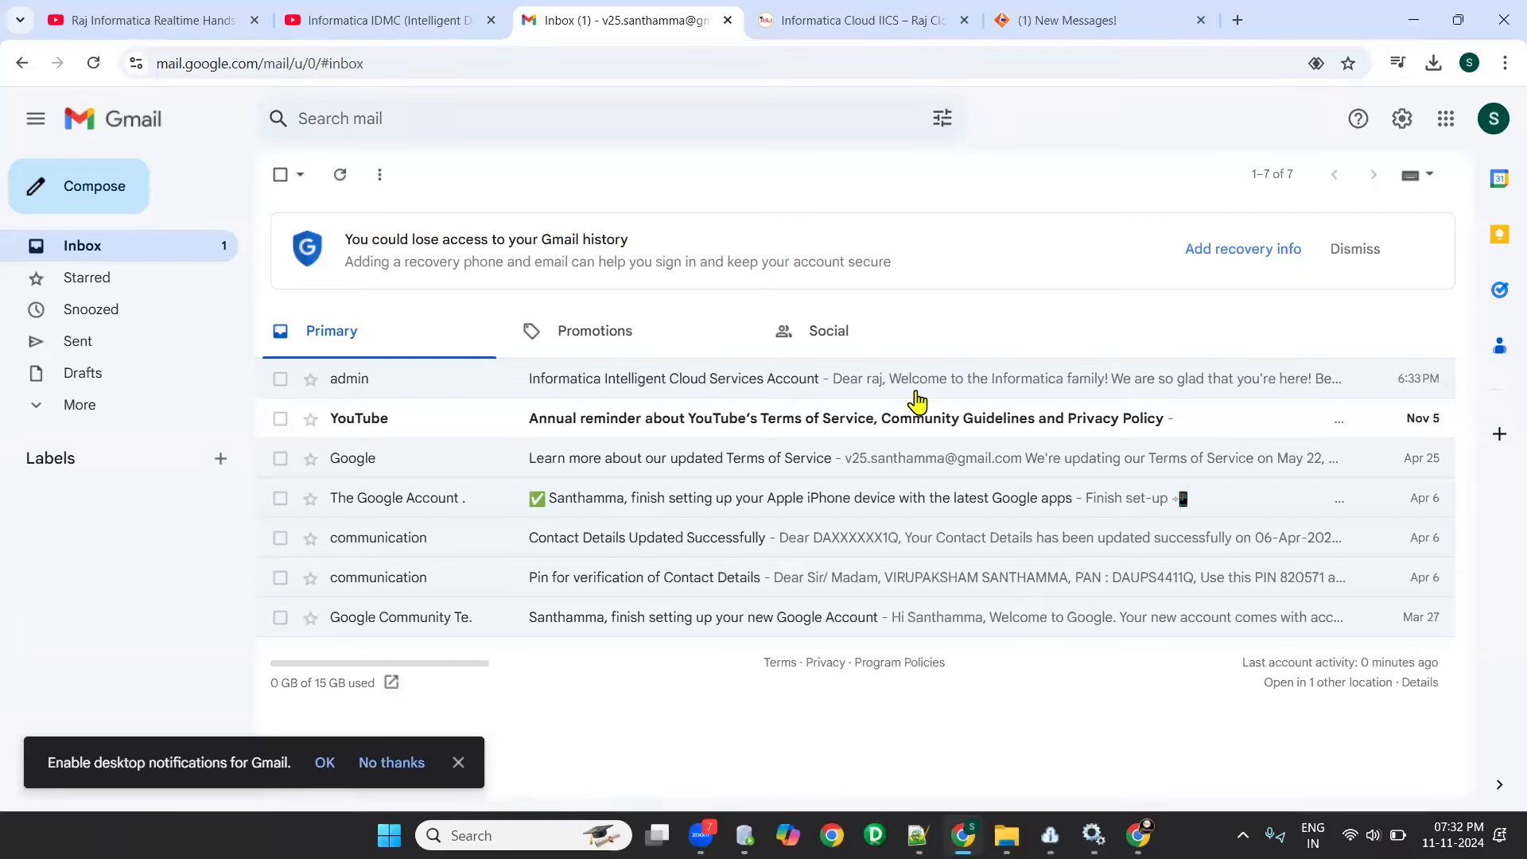
{"action": "left_click", "coordinate": [754, 390]}
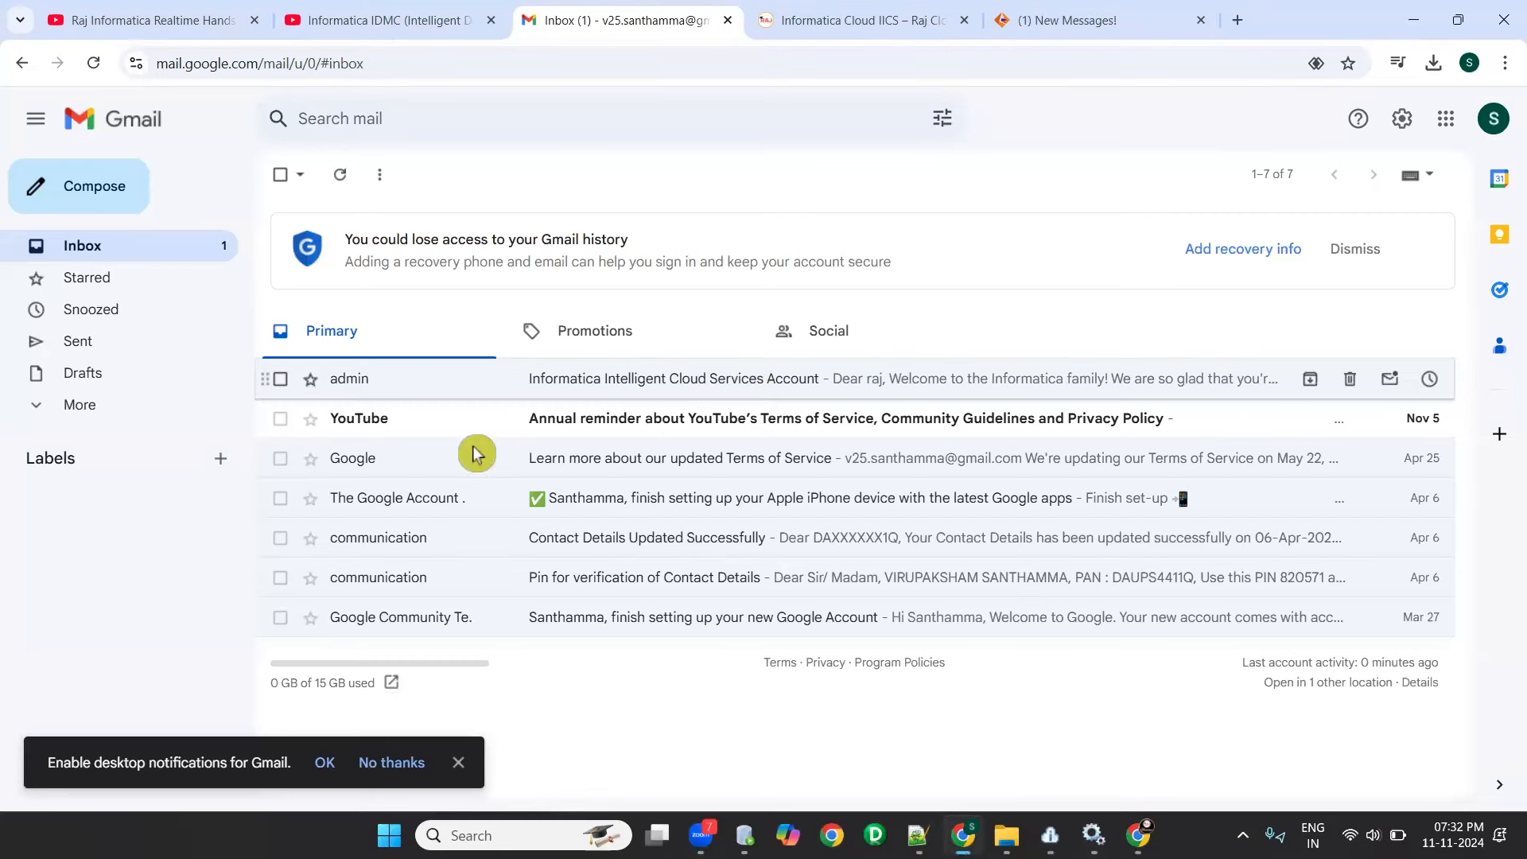
{"action": "scroll", "coordinate": [688, 443], "scroll_direction": "down", "scroll_amount": 3}
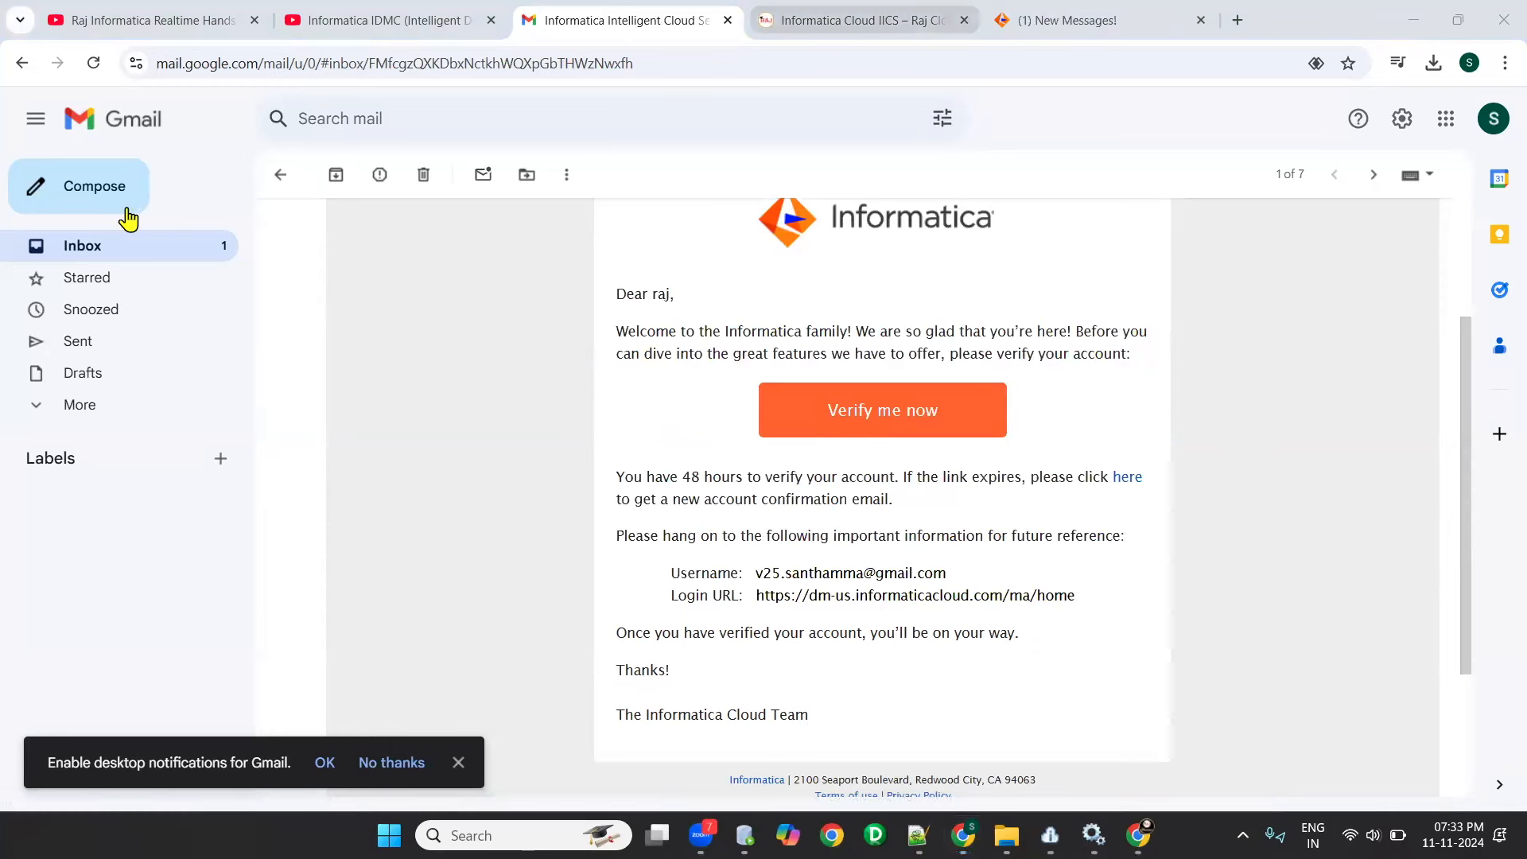
- Switch to the YouTube IDMC demo video, open the Raj Informatica channel from it and show the channel's videos
{"action": "key", "text": "ctrl+shift+Tab"}
{"action": "left_click", "coordinate": [533, 122]}
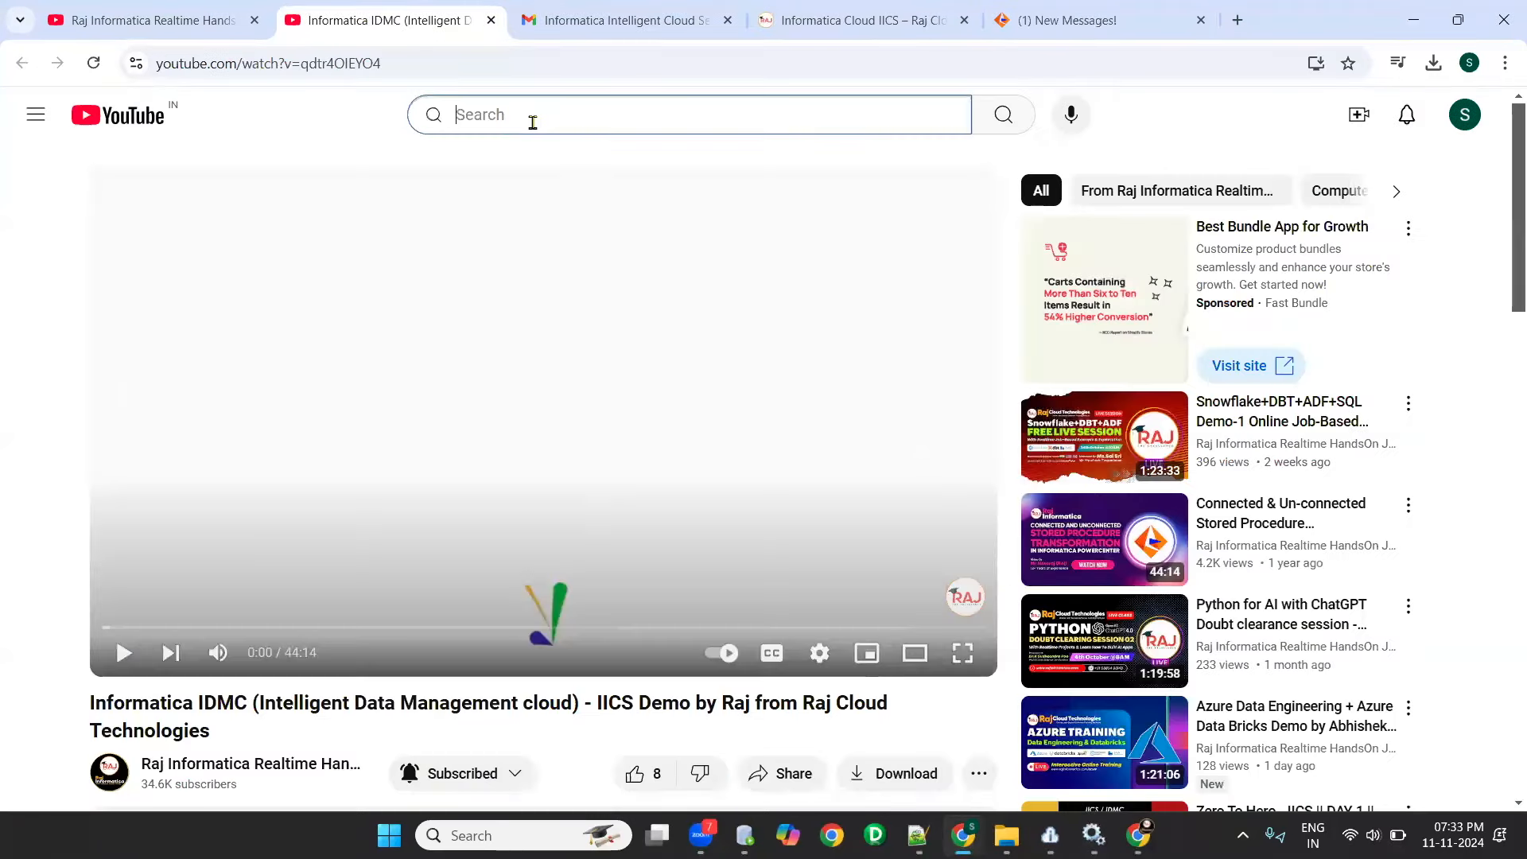
{"action": "scroll", "coordinate": [339, 527], "scroll_direction": "down", "scroll_amount": 5}
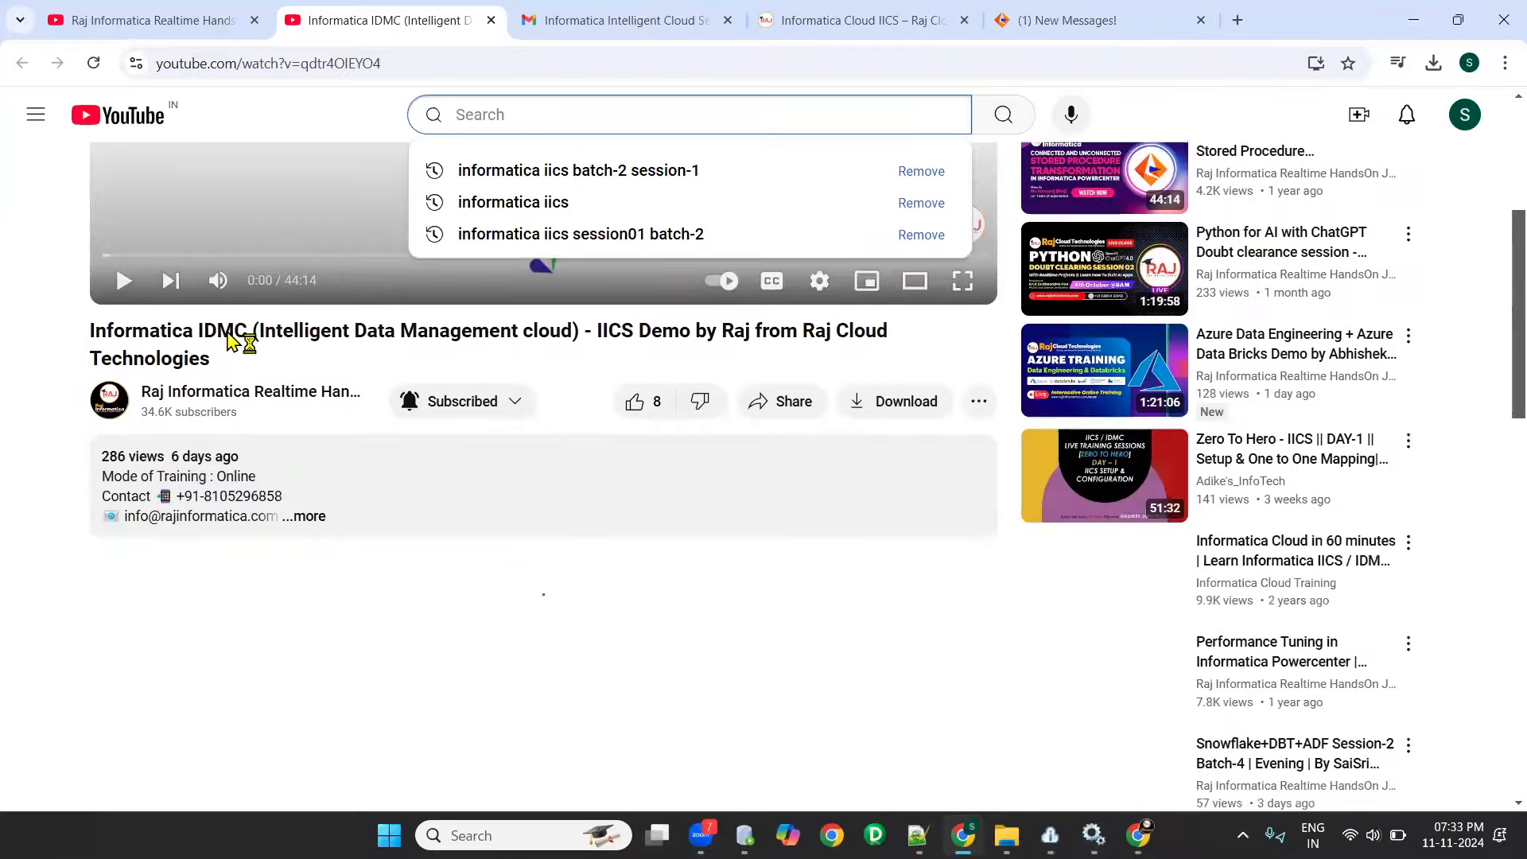
{"action": "left_click", "coordinate": [238, 368]}
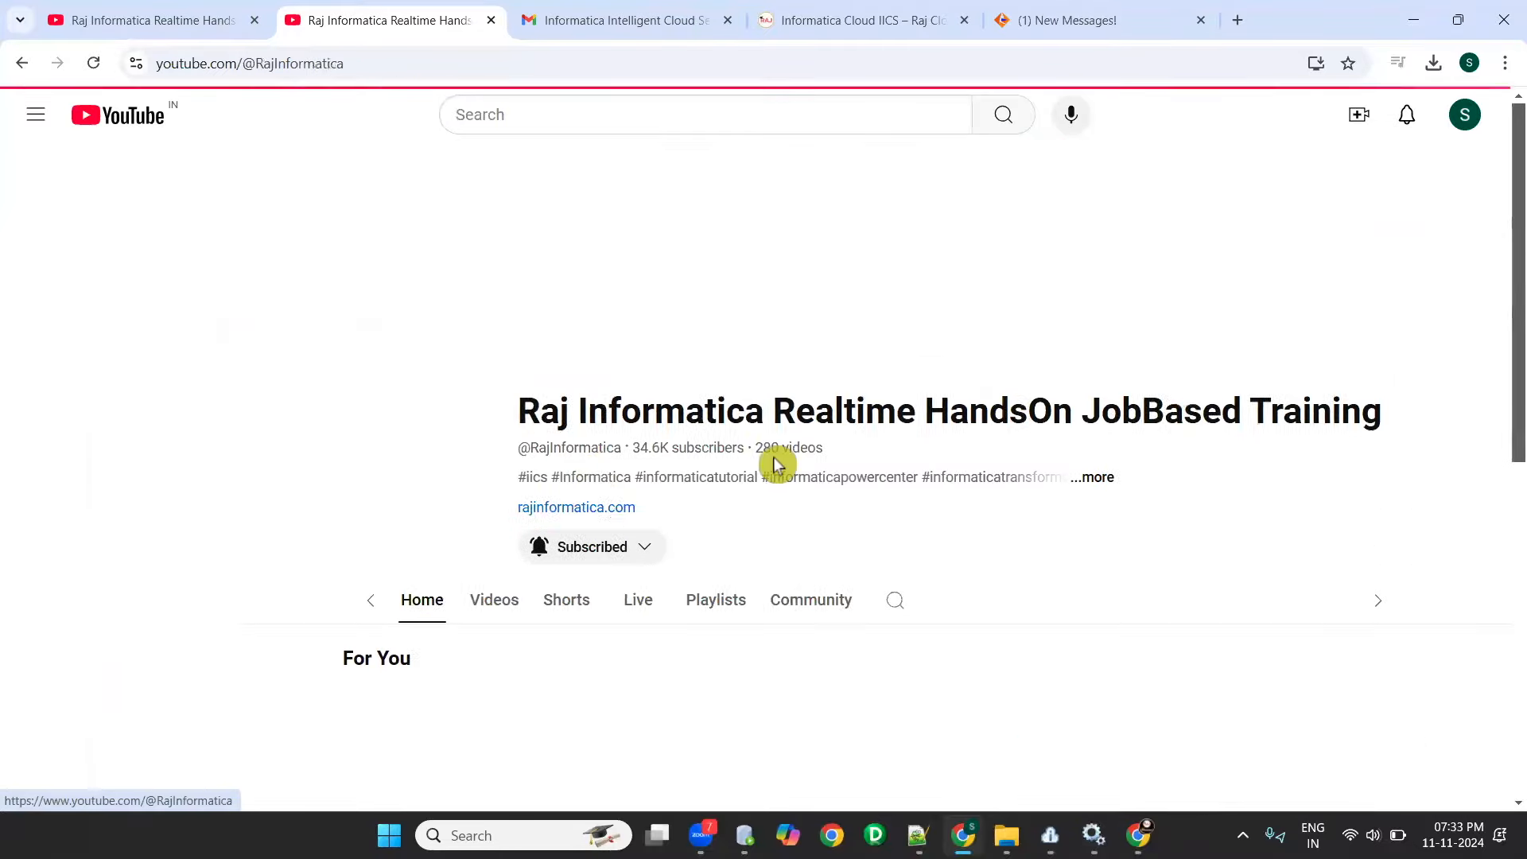
{"action": "scroll", "coordinate": [427, 264], "scroll_direction": "down", "scroll_amount": 3}
{"action": "scroll", "coordinate": [804, 436], "scroll_direction": "down", "scroll_amount": 1}
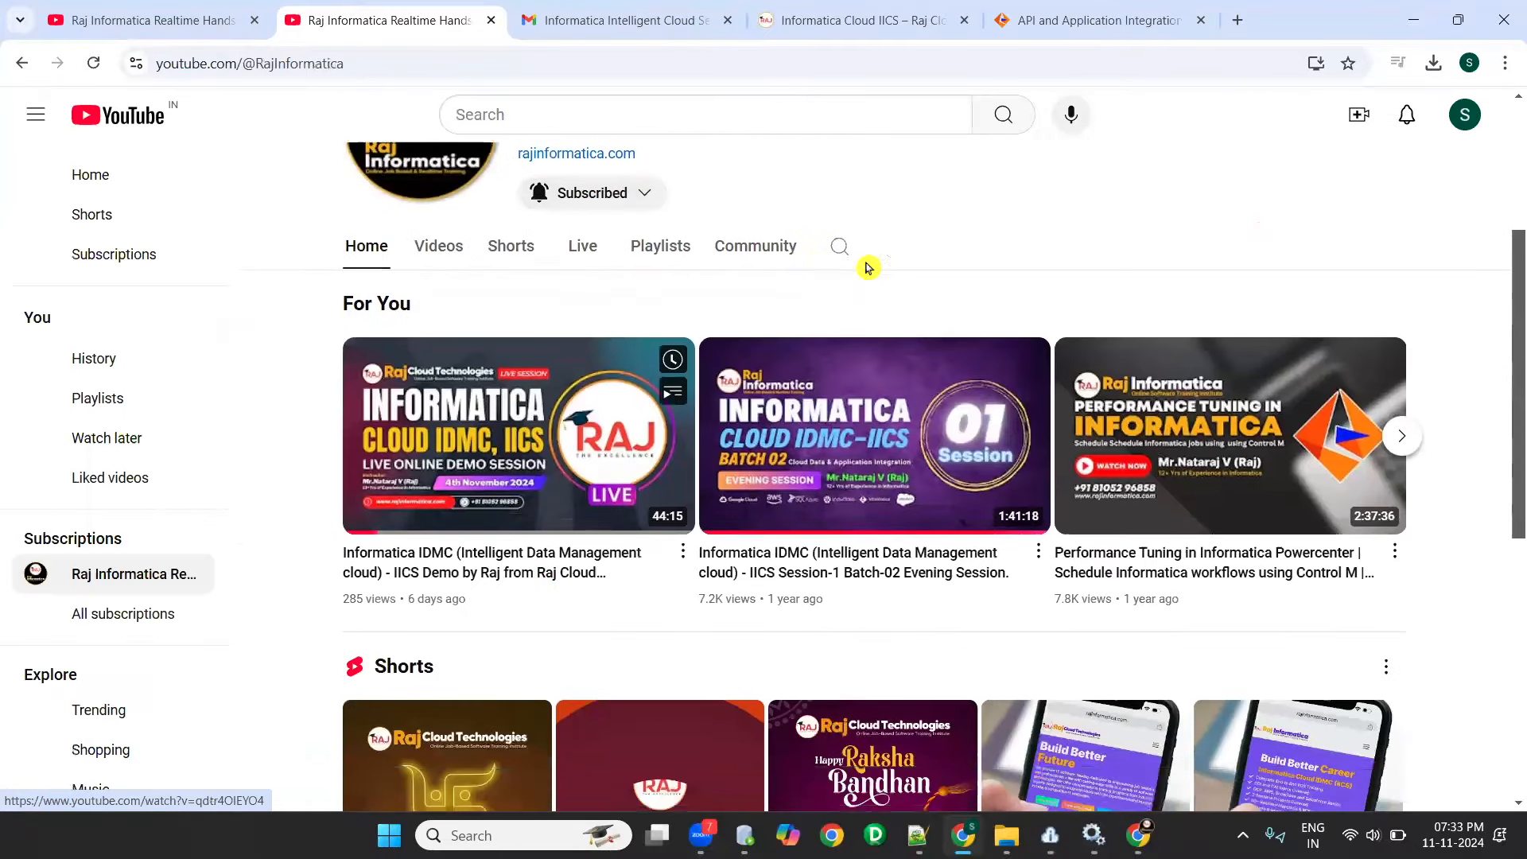
{"action": "left_click", "coordinate": [439, 246]}
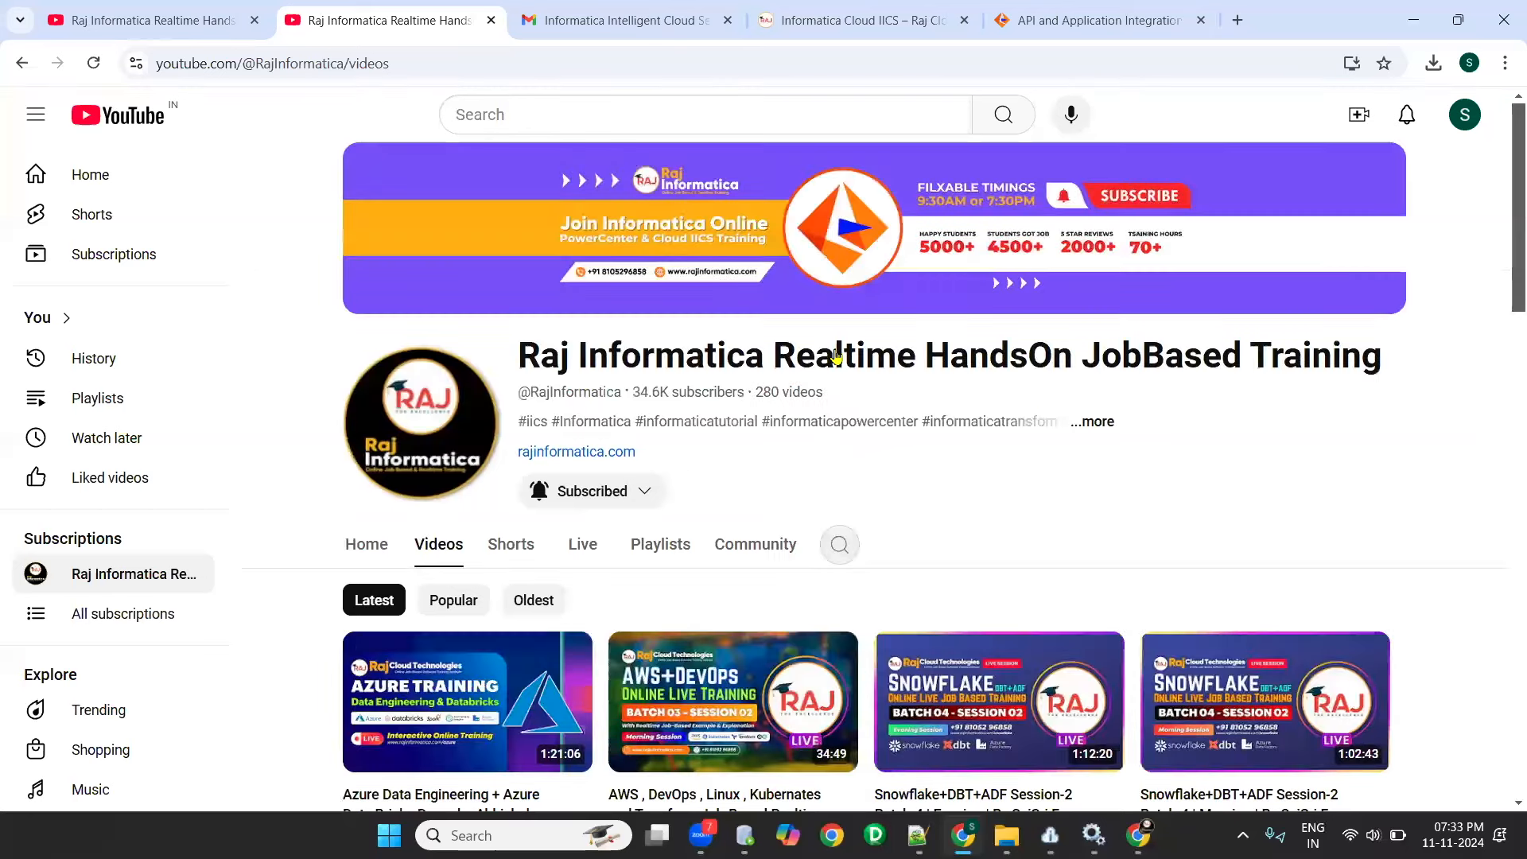
- Search within the Raj Informatica channel for "iics instalaltion" and look through the results
{"action": "scroll", "coordinate": [973, 345], "scroll_direction": "down", "scroll_amount": 3}
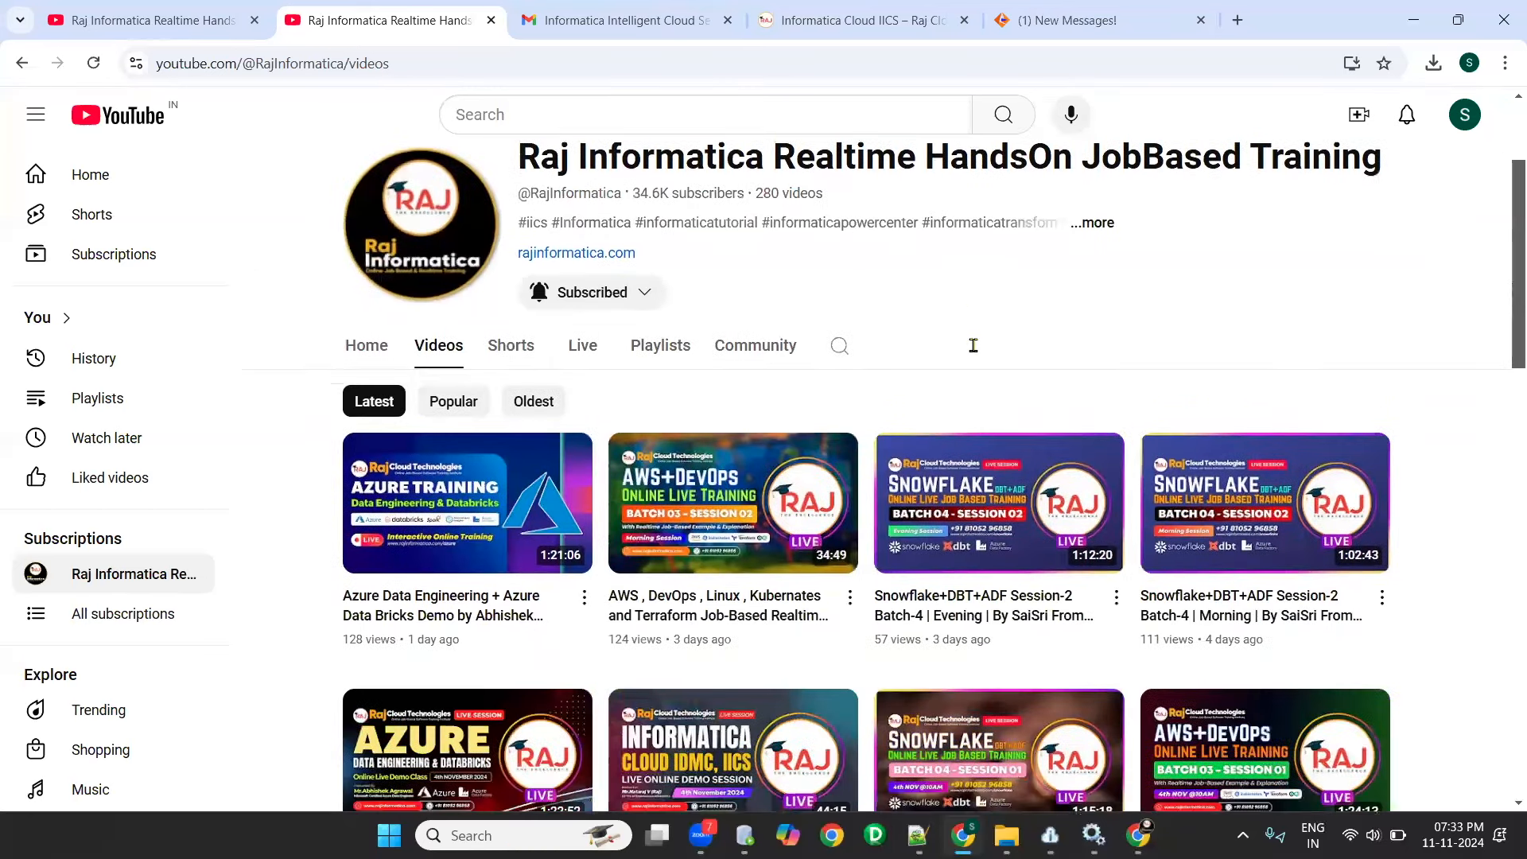
{"action": "left_click", "coordinate": [972, 346]}
{"action": "type", "text": "iics instalaltion"}
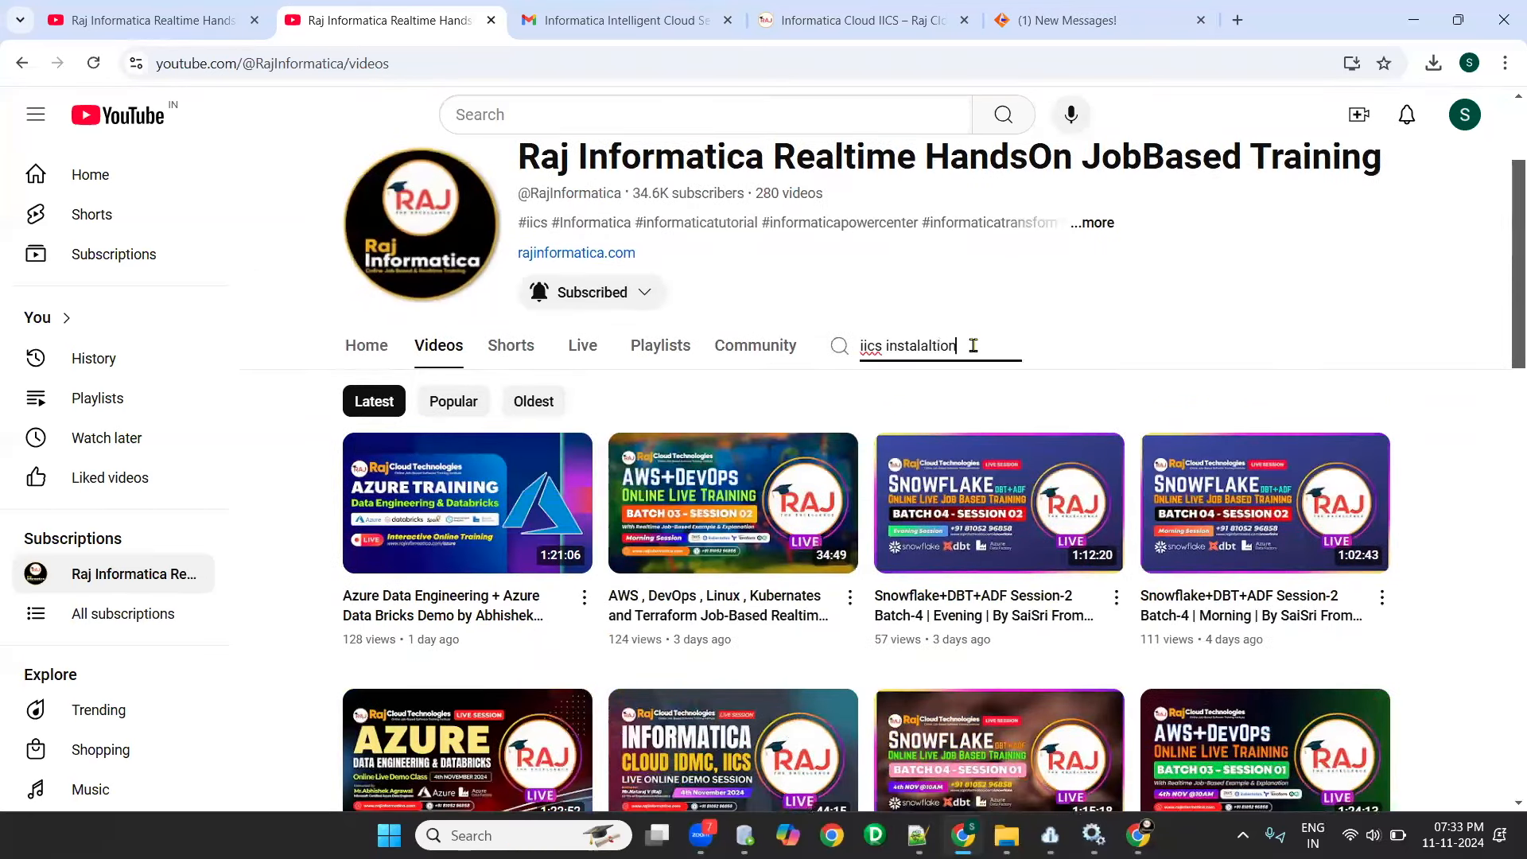
{"action": "key", "text": "Return"}
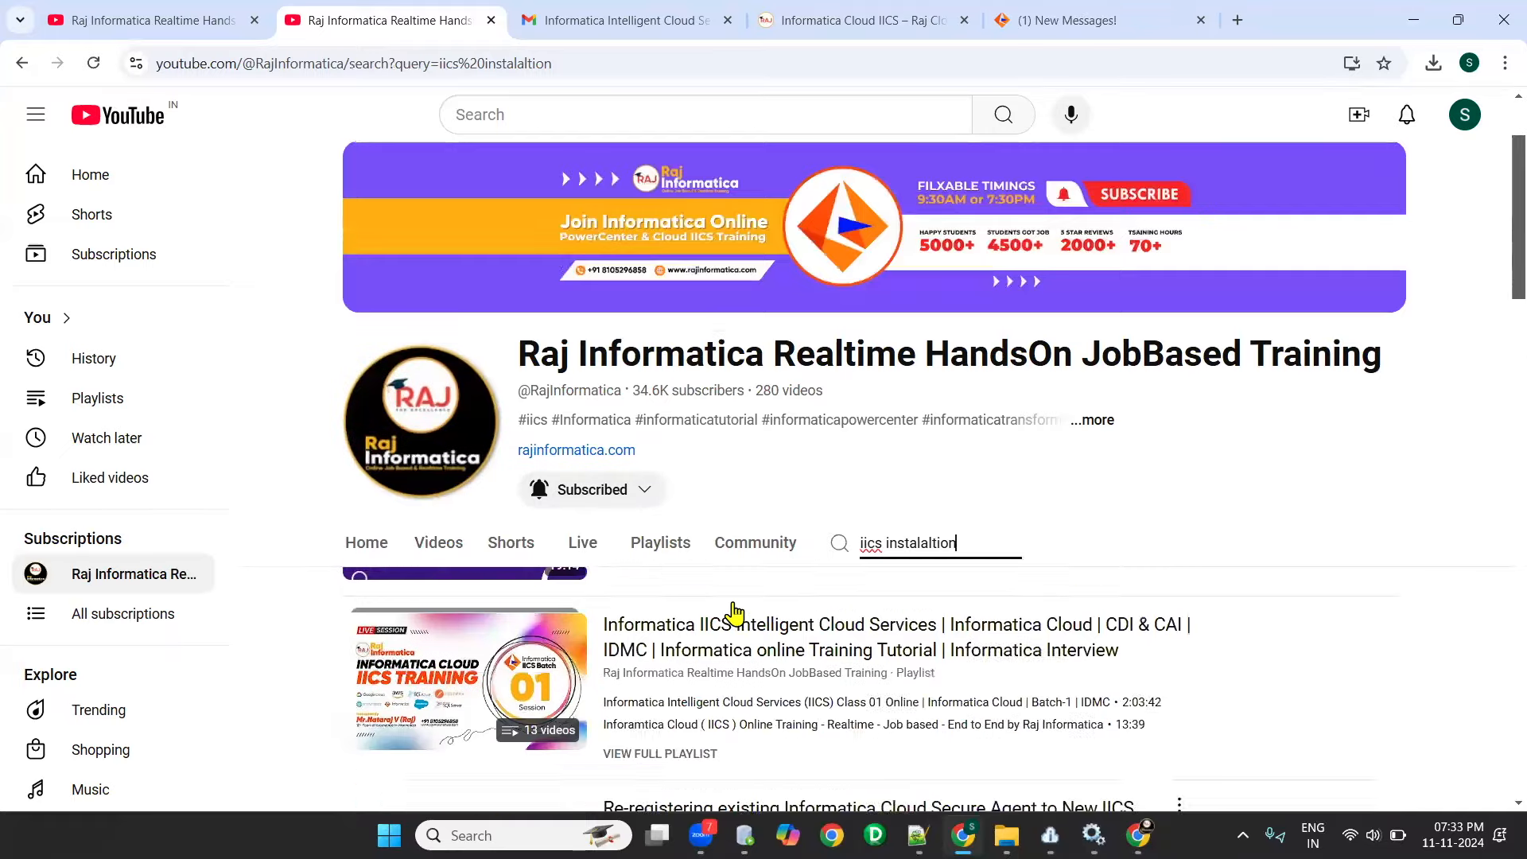
{"action": "scroll", "coordinate": [734, 613], "scroll_direction": "down", "scroll_amount": 4}
{"action": "scroll", "coordinate": [613, 631], "scroll_direction": "up", "scroll_amount": 6}
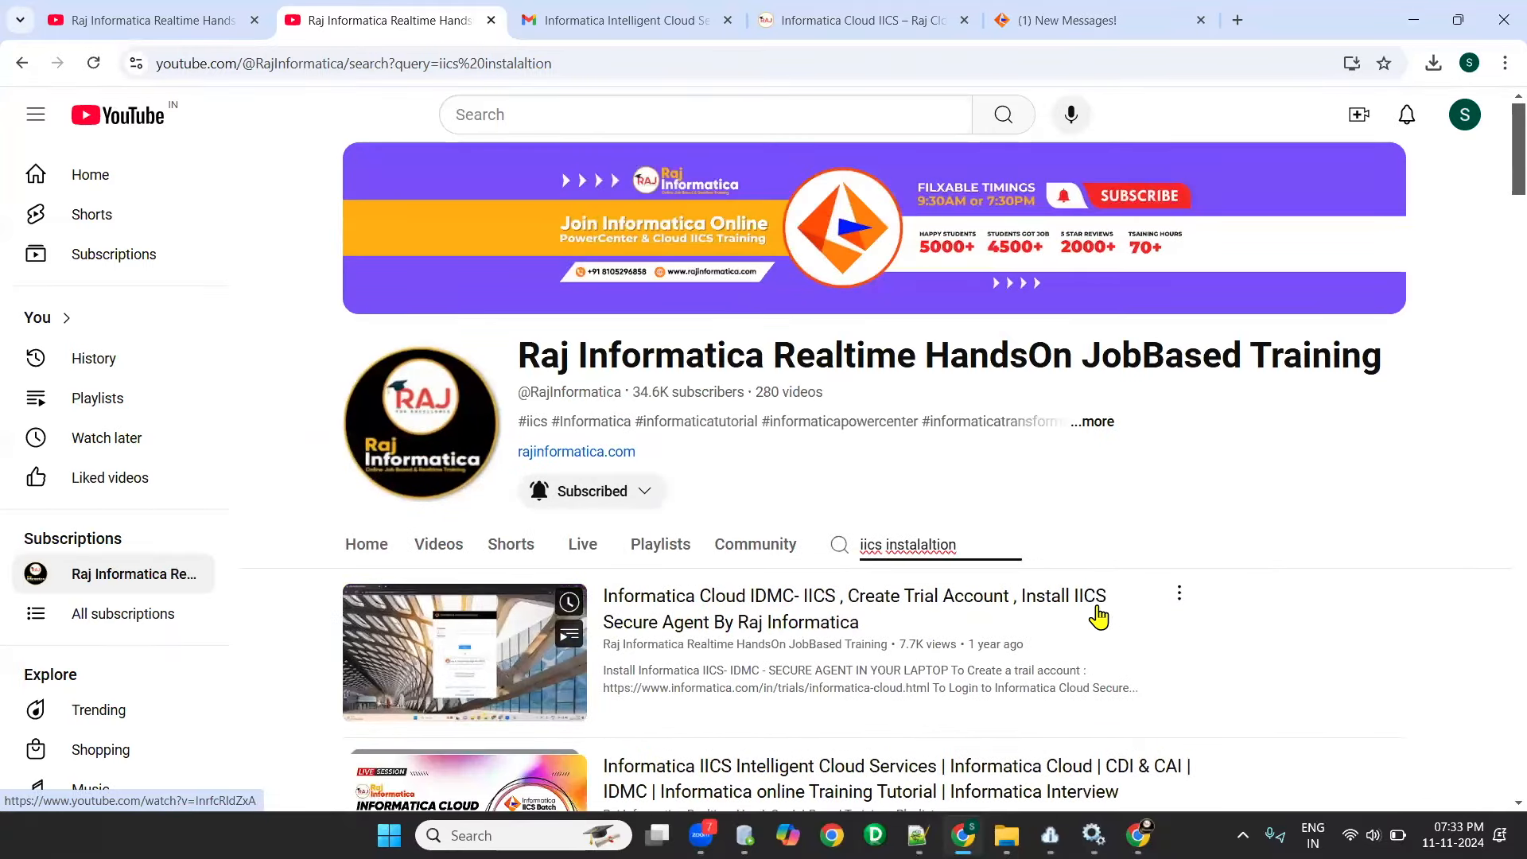
- Open the video on creating a trial account and installing the IICS Secure Agent, select its address, pause it and look through its page
{"action": "left_click", "coordinate": [672, 622]}
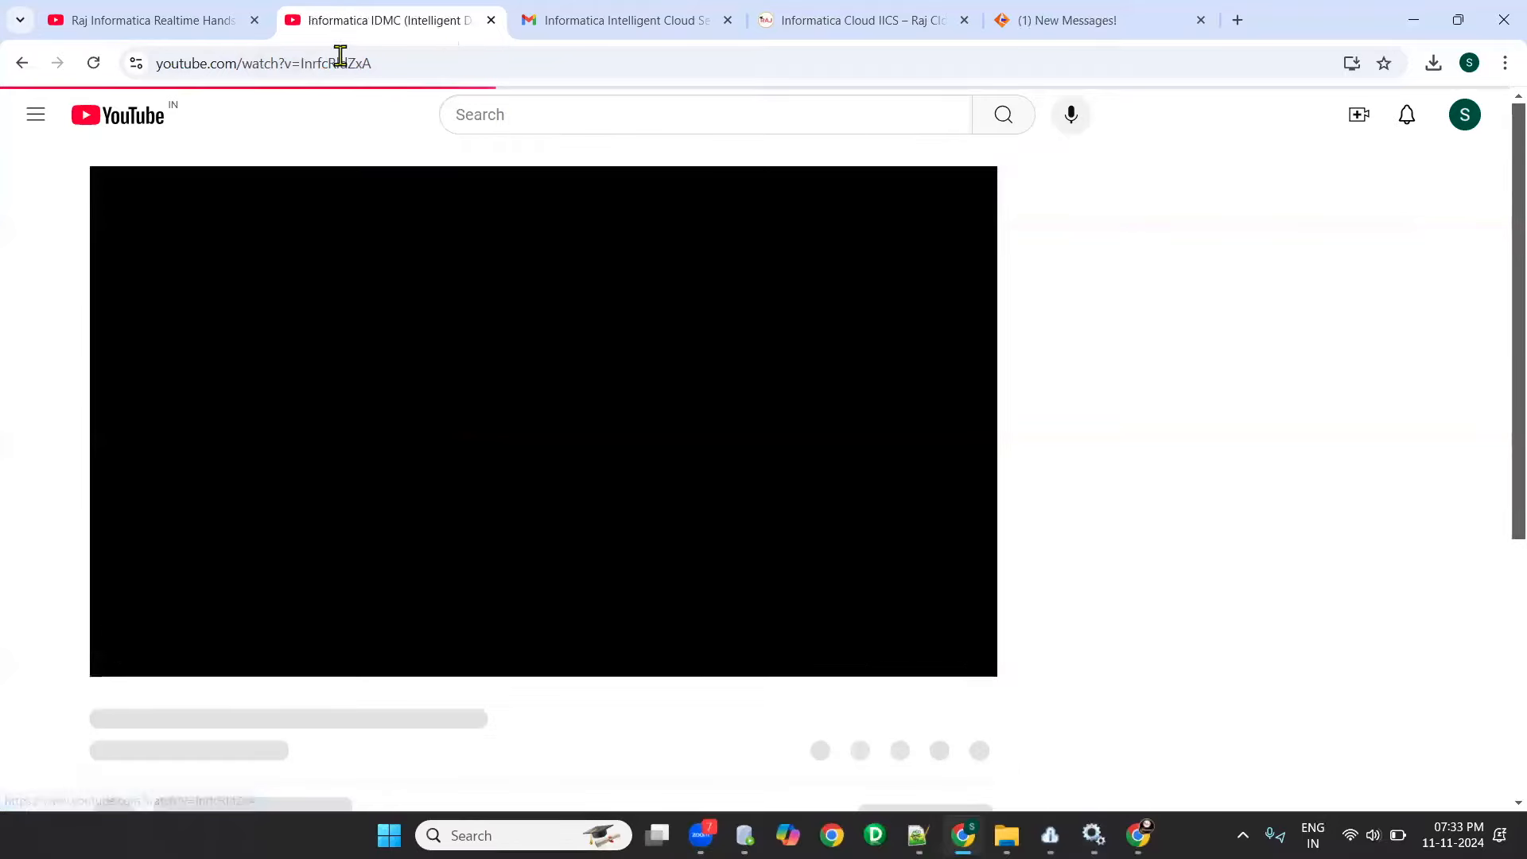
{"action": "left_click", "coordinate": [452, 53]}
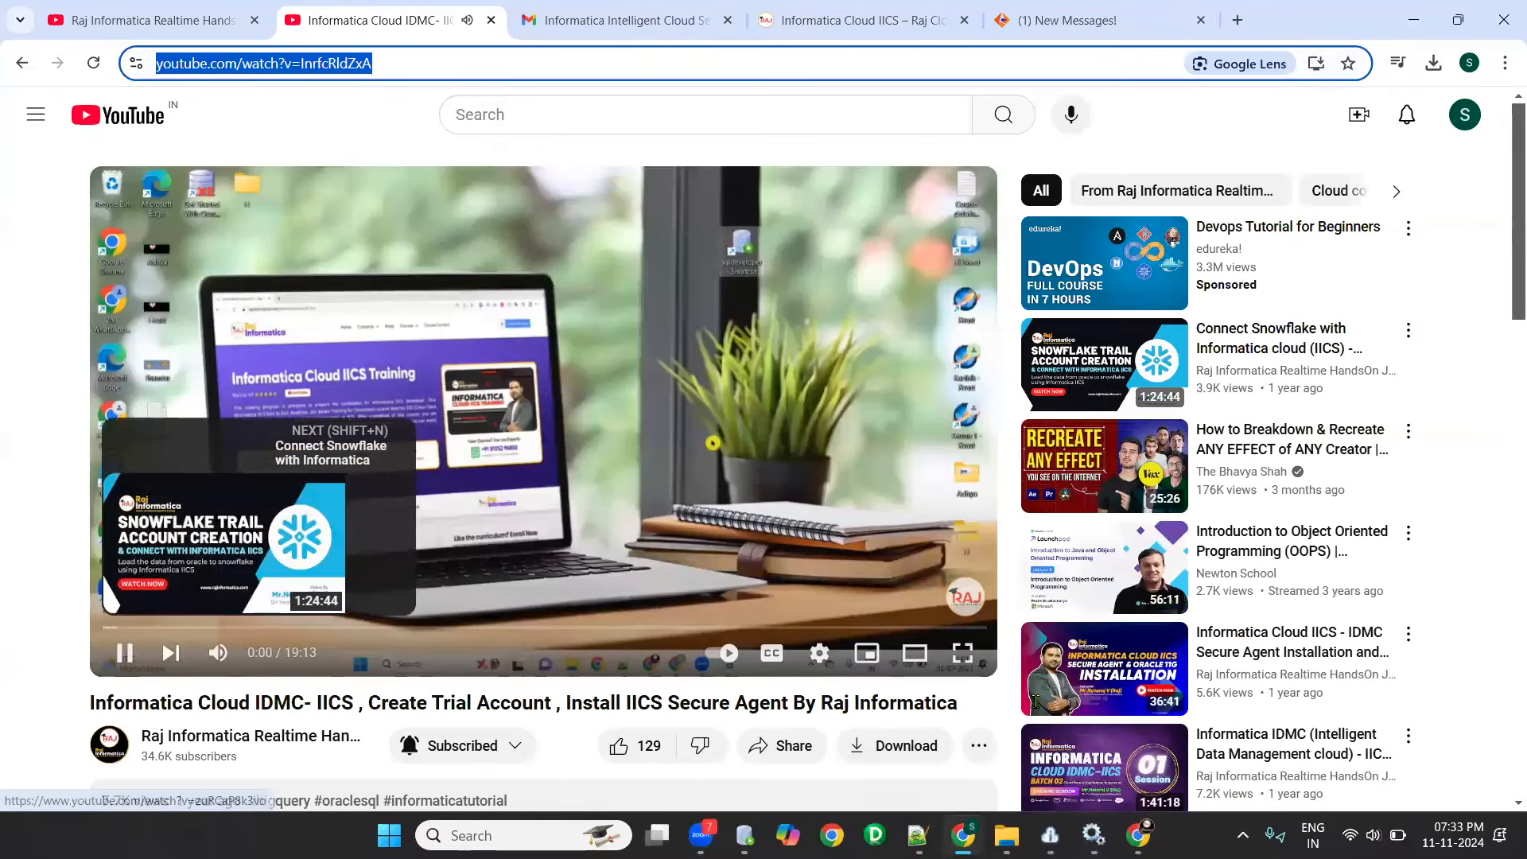
{"action": "left_click", "coordinate": [124, 652]}
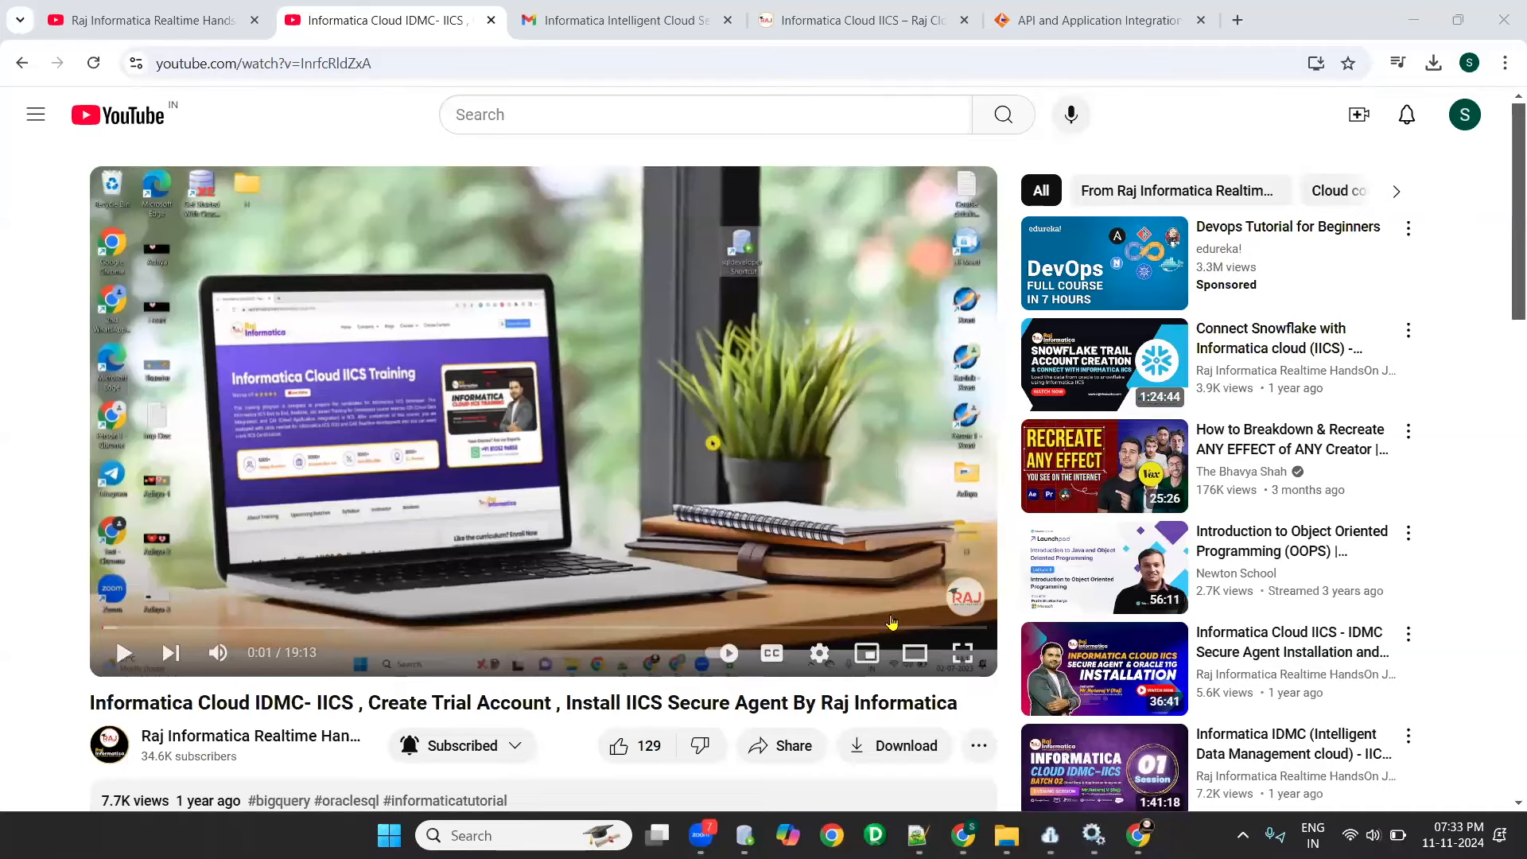
{"action": "scroll", "coordinate": [342, 552], "scroll_direction": "down", "scroll_amount": 4}
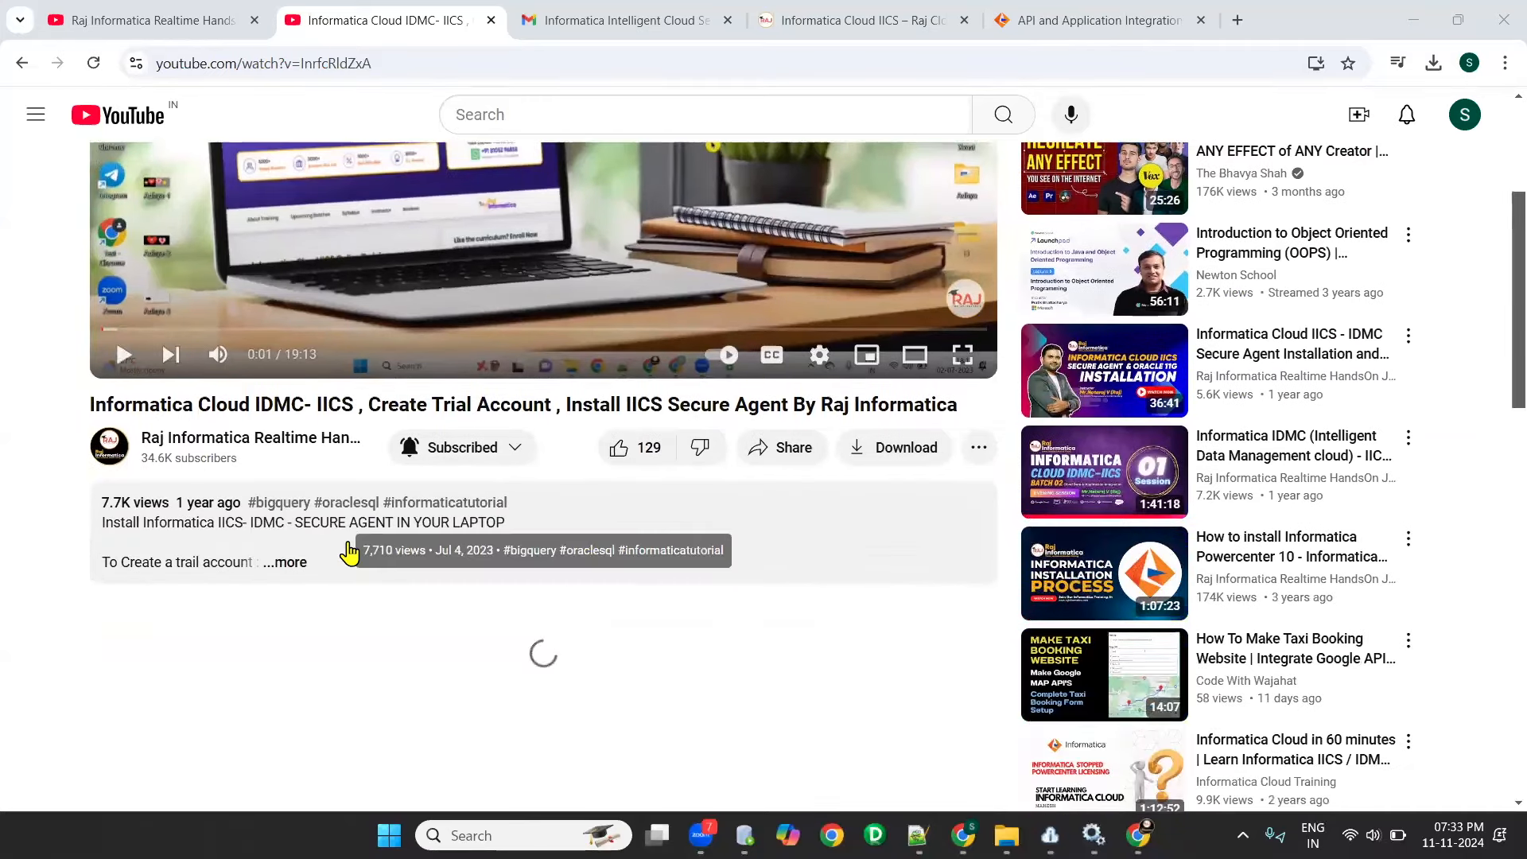
{"action": "scroll", "coordinate": [350, 552], "scroll_direction": "down", "scroll_amount": 4}
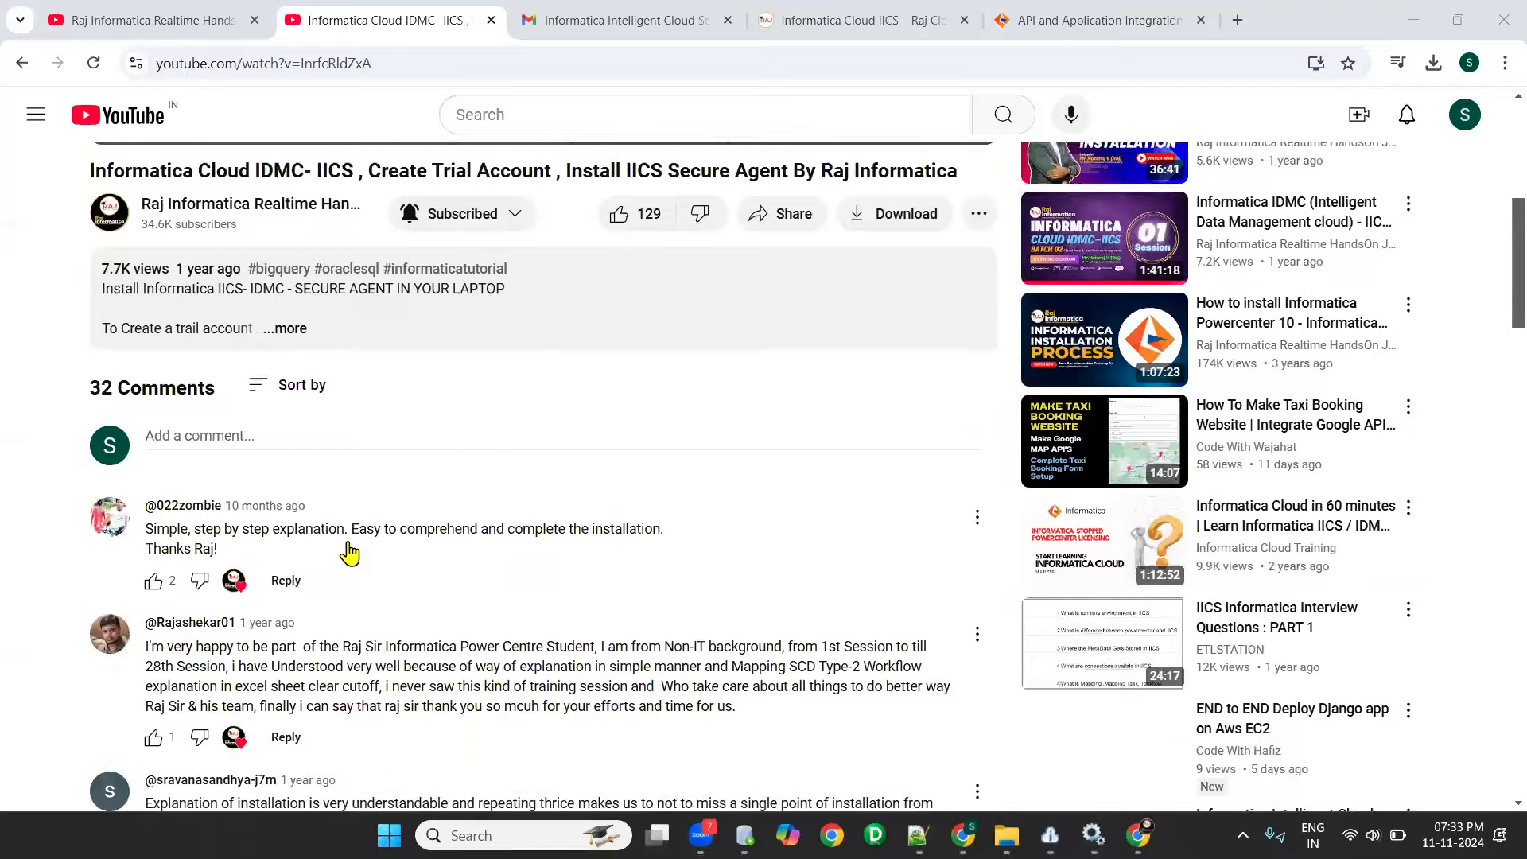
{"action": "scroll", "coordinate": [346, 550], "scroll_direction": "up", "scroll_amount": 8}
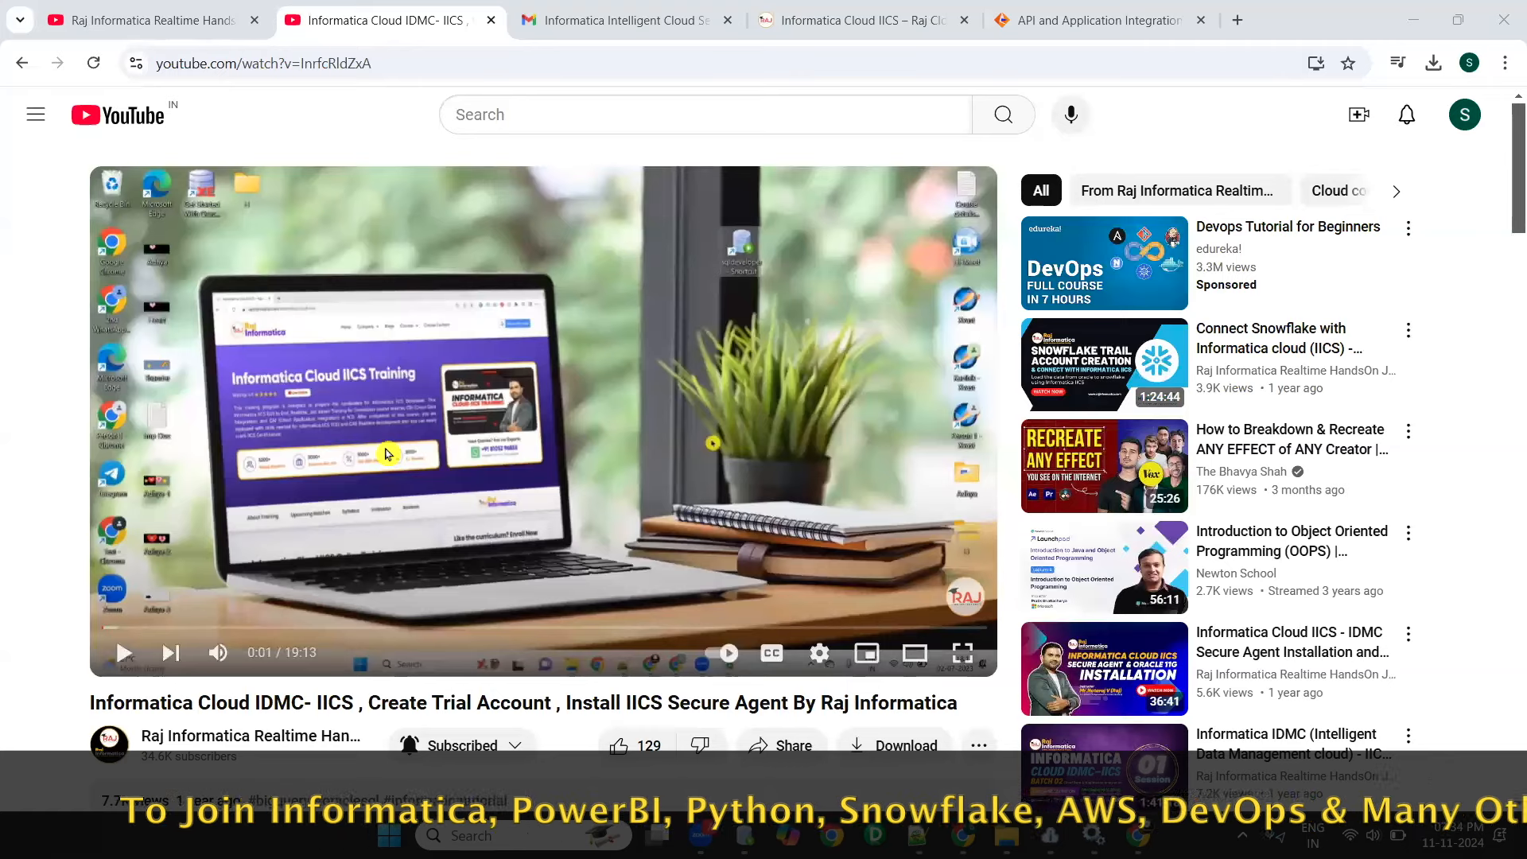
- Switch to Gmail, copy the login URL from the Informatica account e-mail and open it in a new Incognito window
{"action": "left_click", "coordinate": [654, 21]}
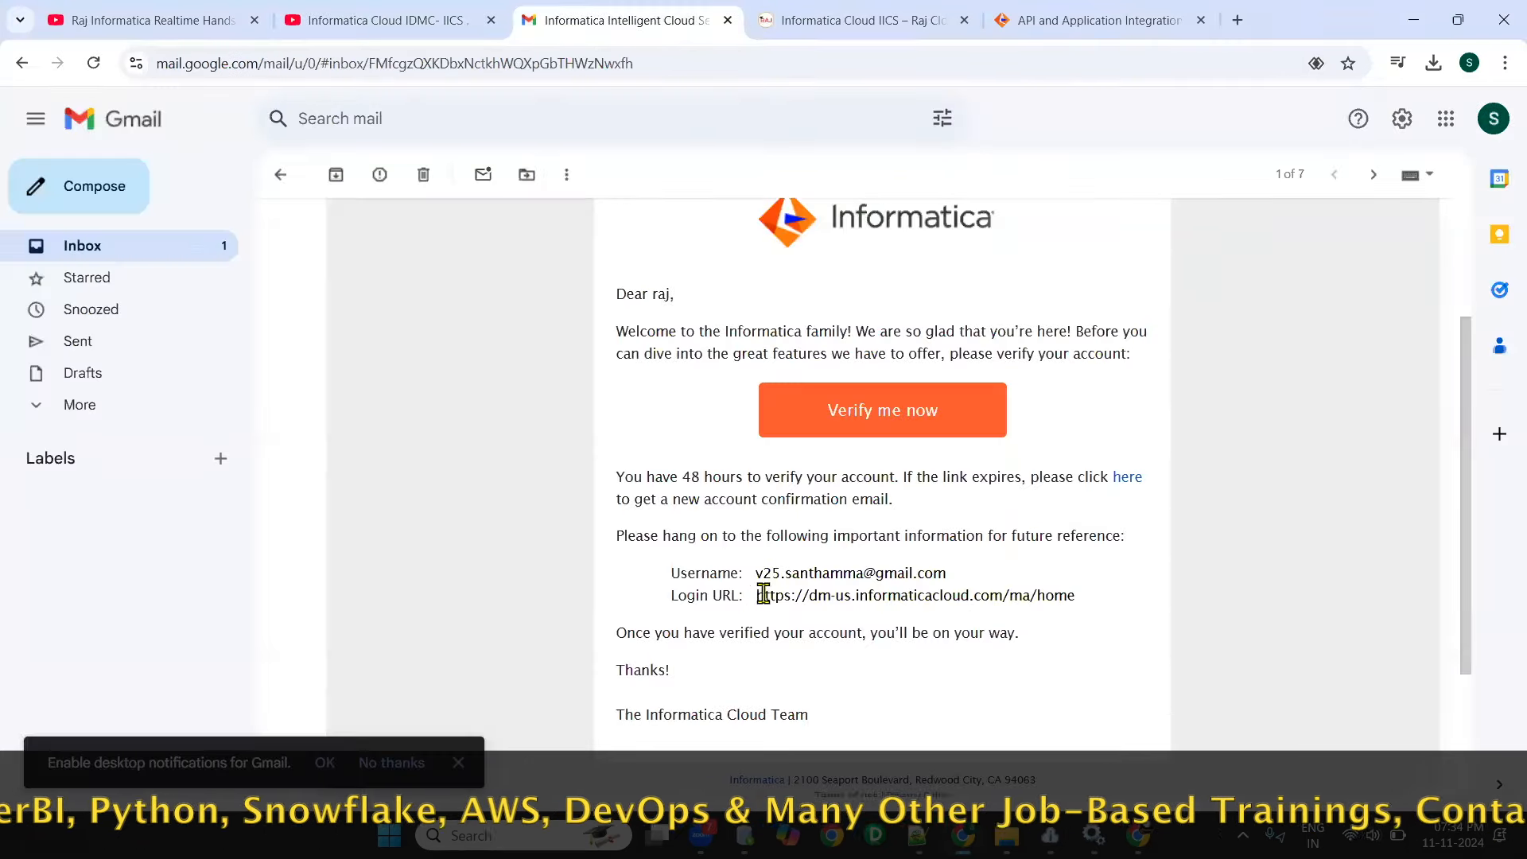
{"action": "triple_click", "coordinate": [1121, 607]}
{"action": "key", "text": "ctrl+c"}
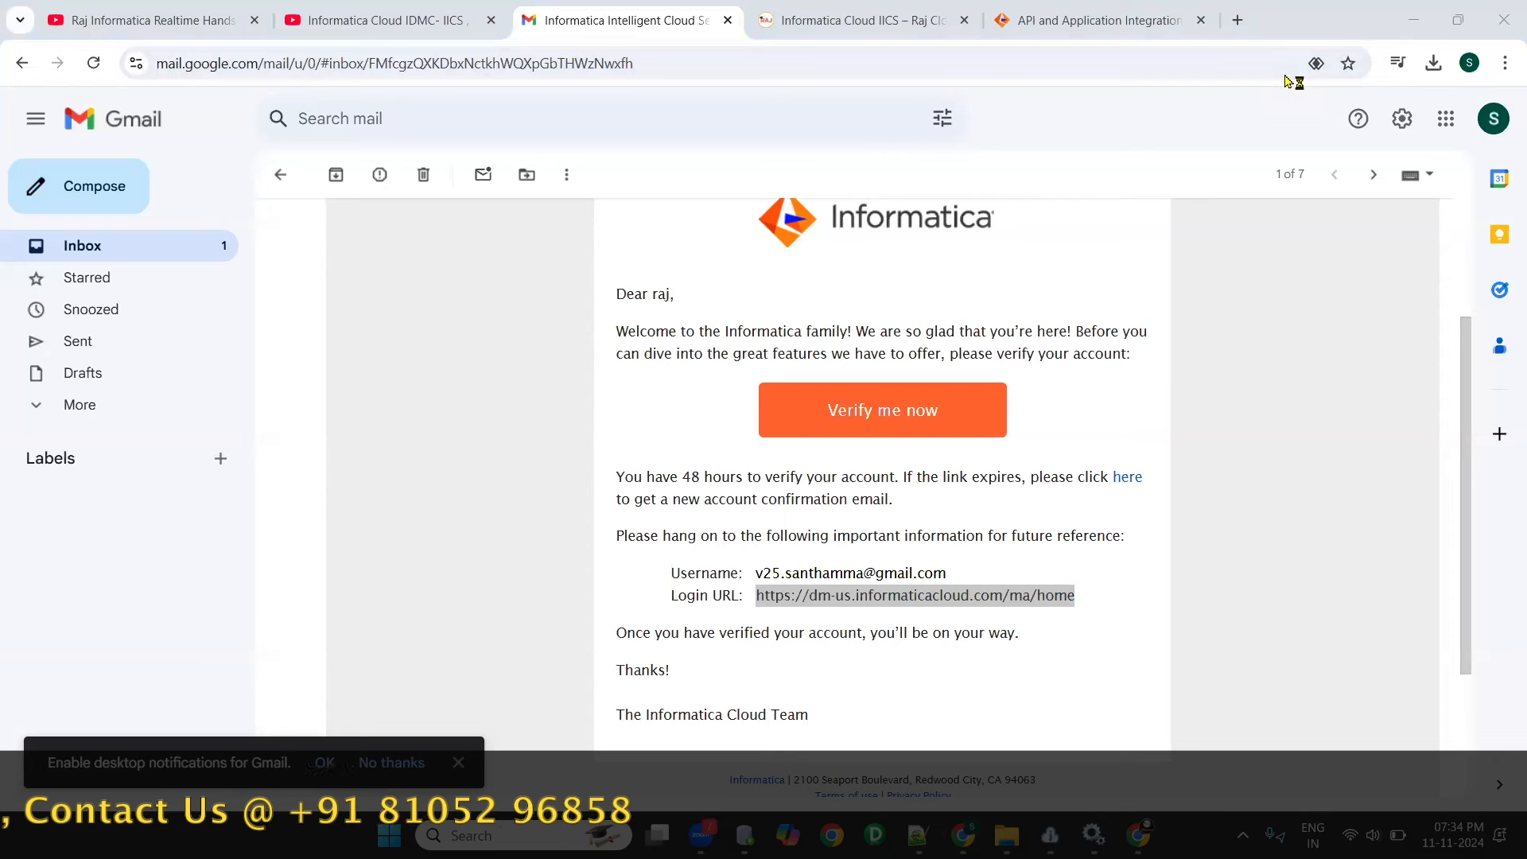
{"action": "left_click", "coordinate": [1505, 63]}
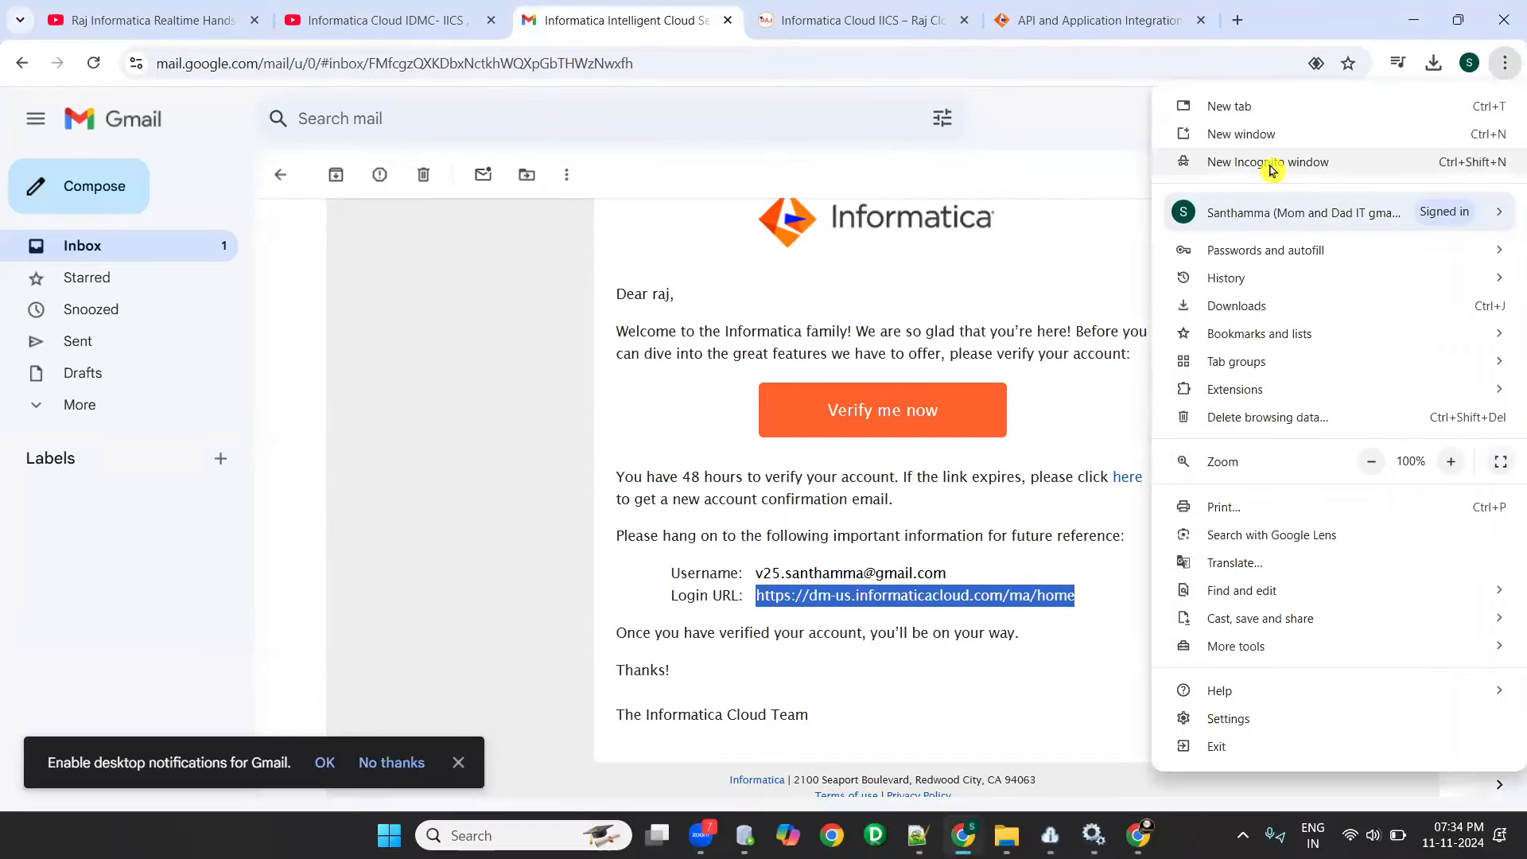
{"action": "left_click", "coordinate": [1289, 169]}
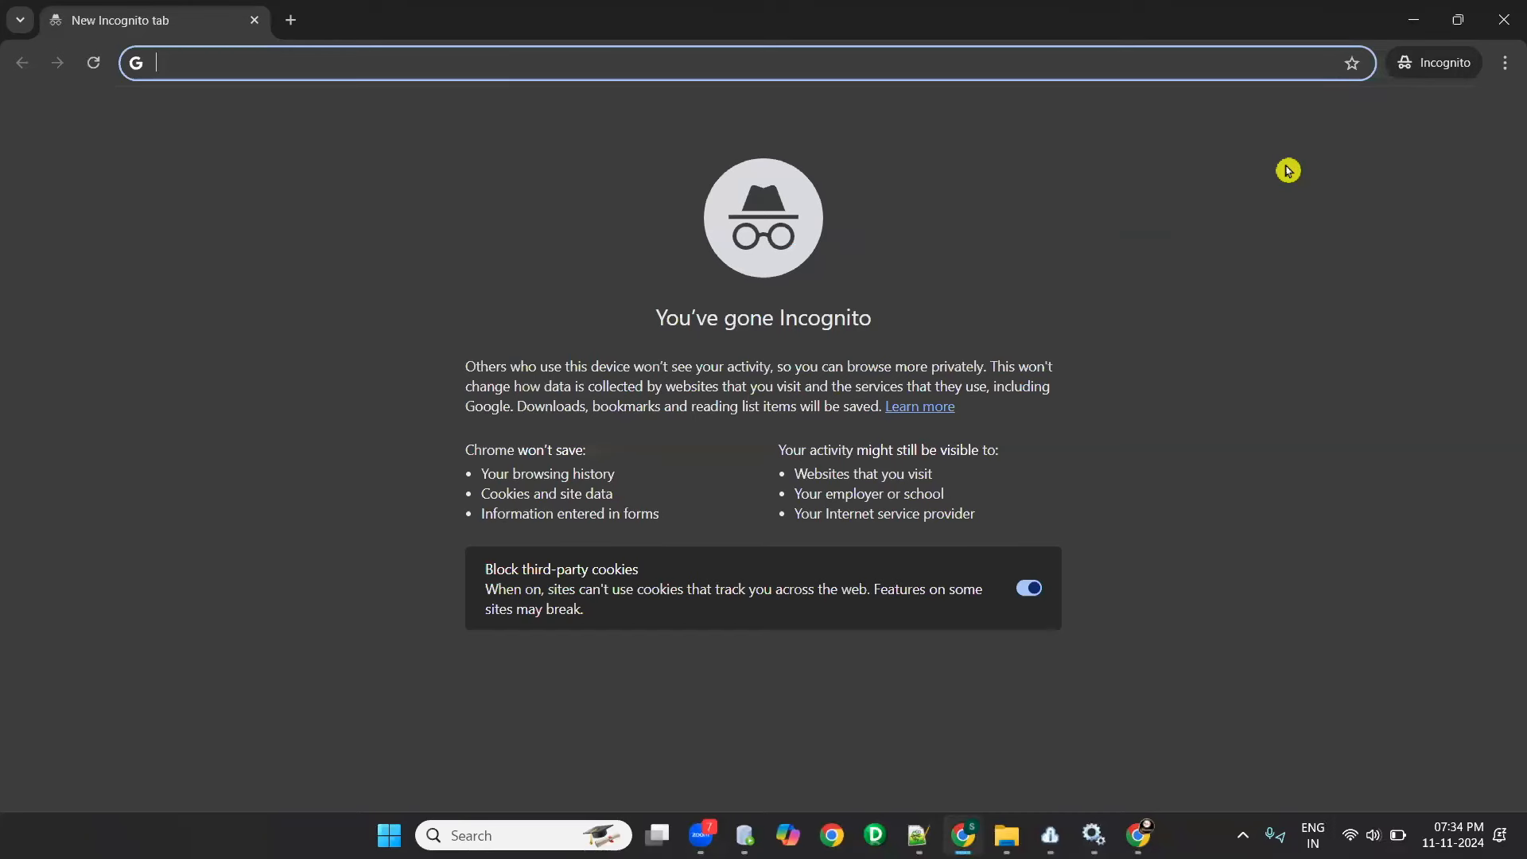
{"action": "key", "text": "ctrl+v"}
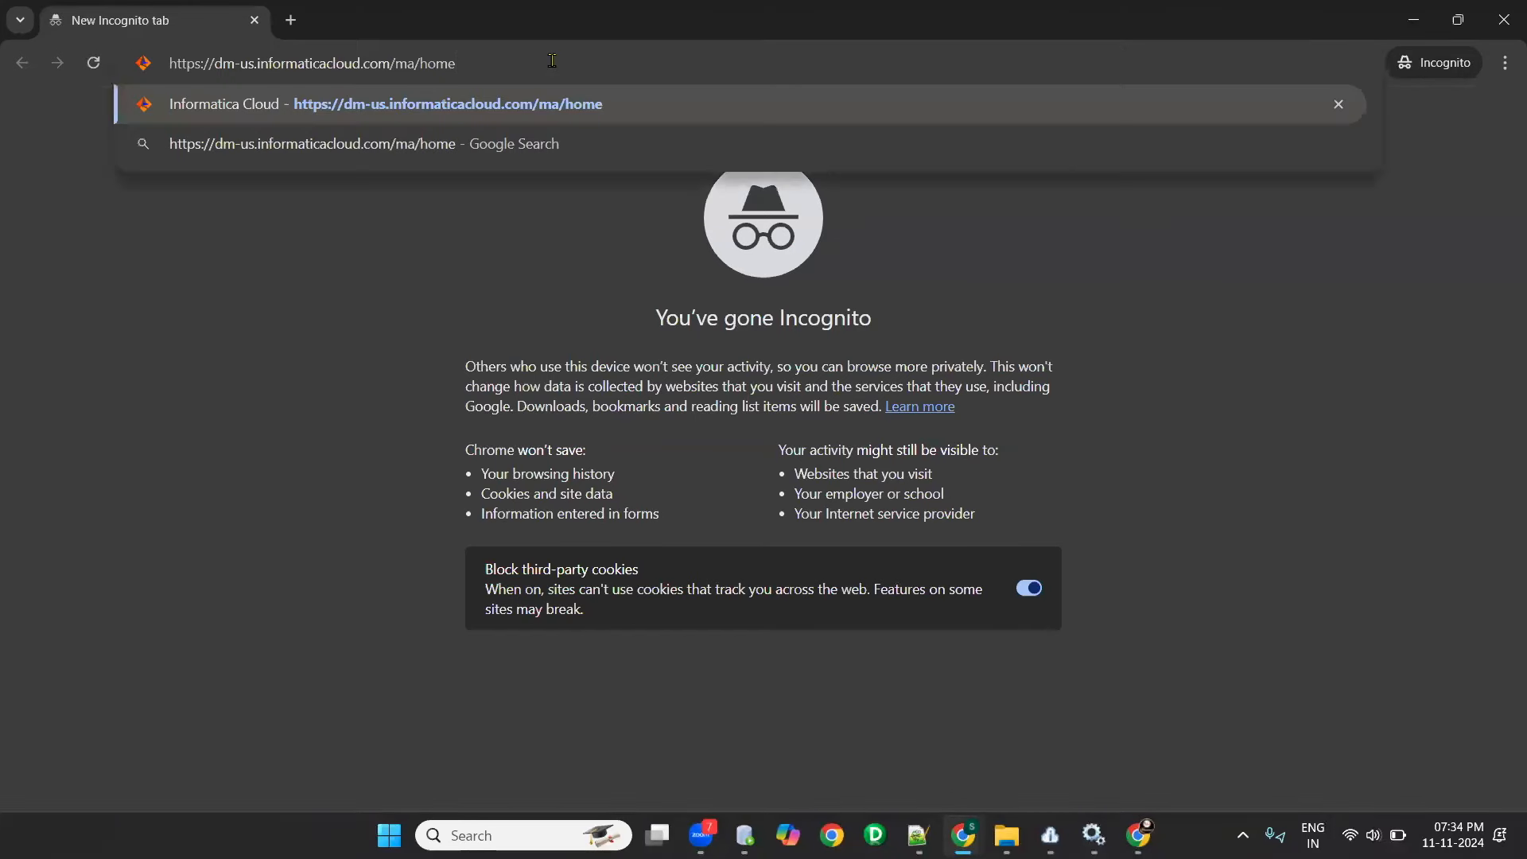
{"action": "key", "text": "Return"}
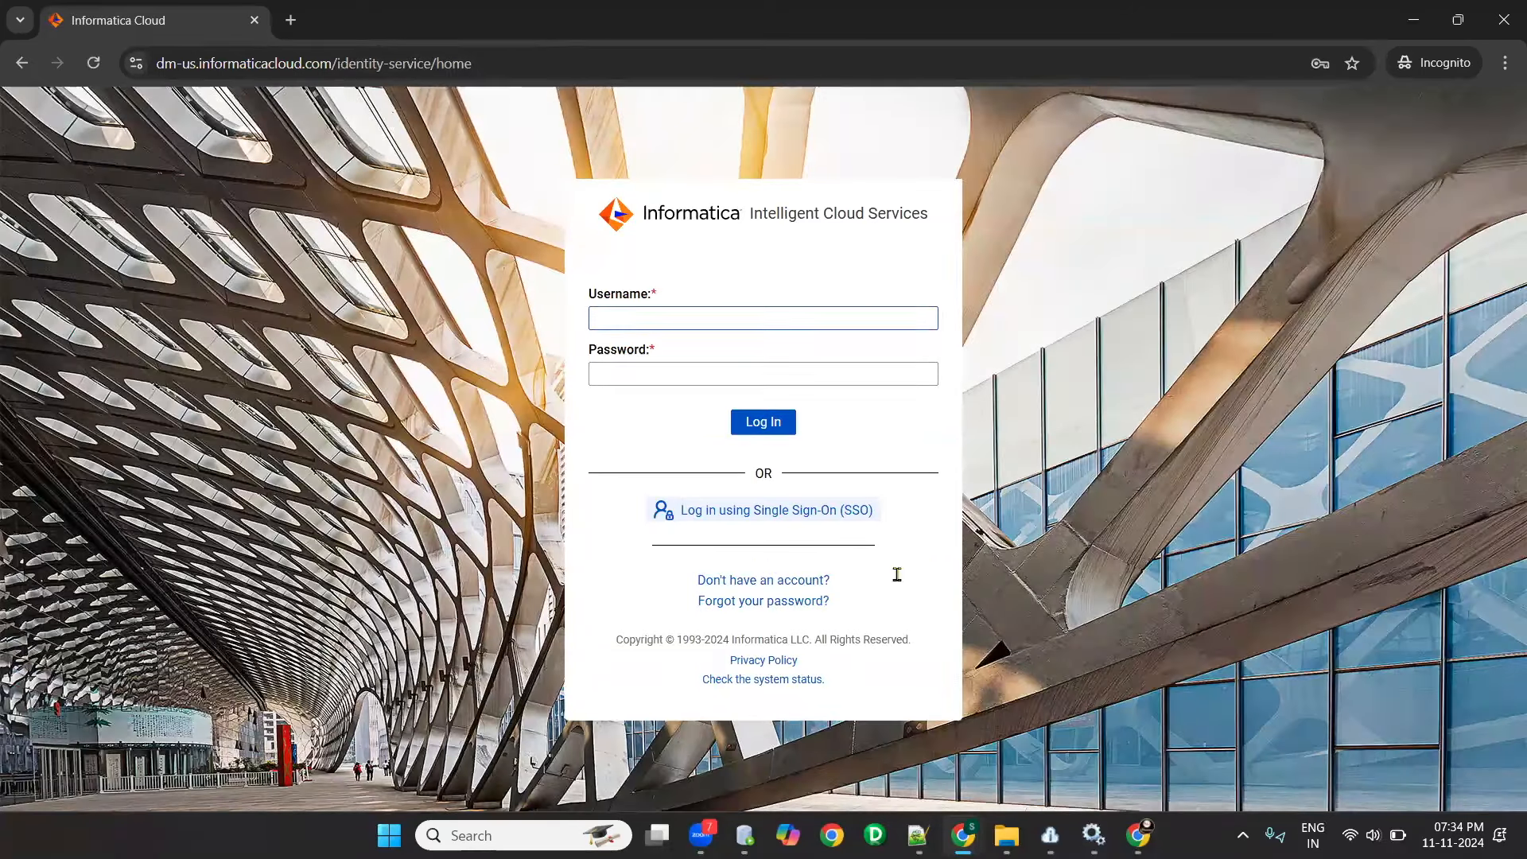
- Copy the username from the Informatica e-mail into the login form, enter the account password and log in
{"action": "key", "text": "alt+Tab"}
{"action": "triple_click", "coordinate": [790, 572]}
{"action": "key", "text": "ctrl+c"}
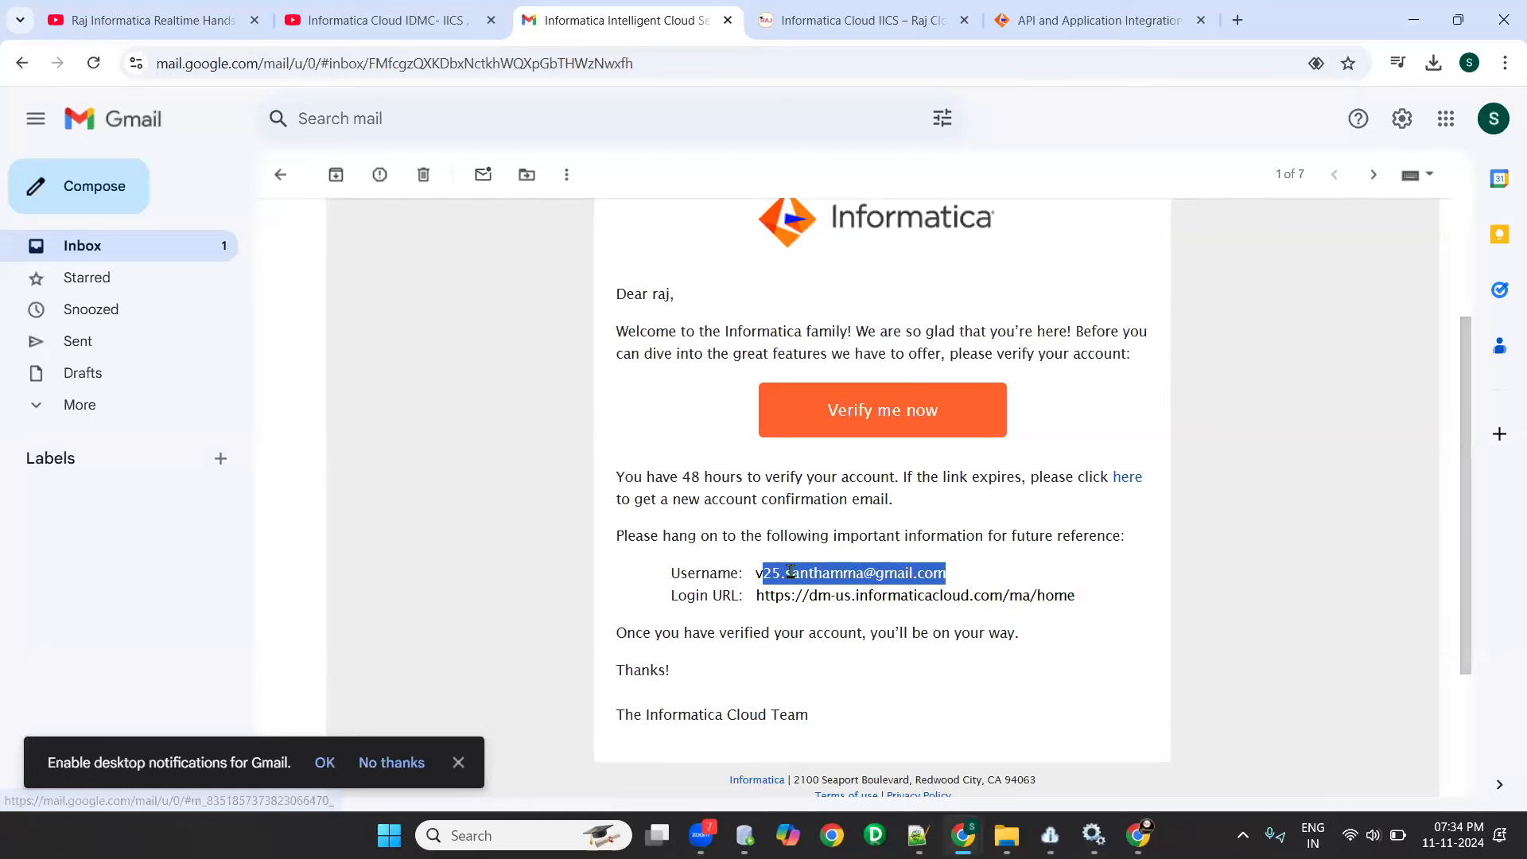
{"action": "key", "text": "alt+Tab"}
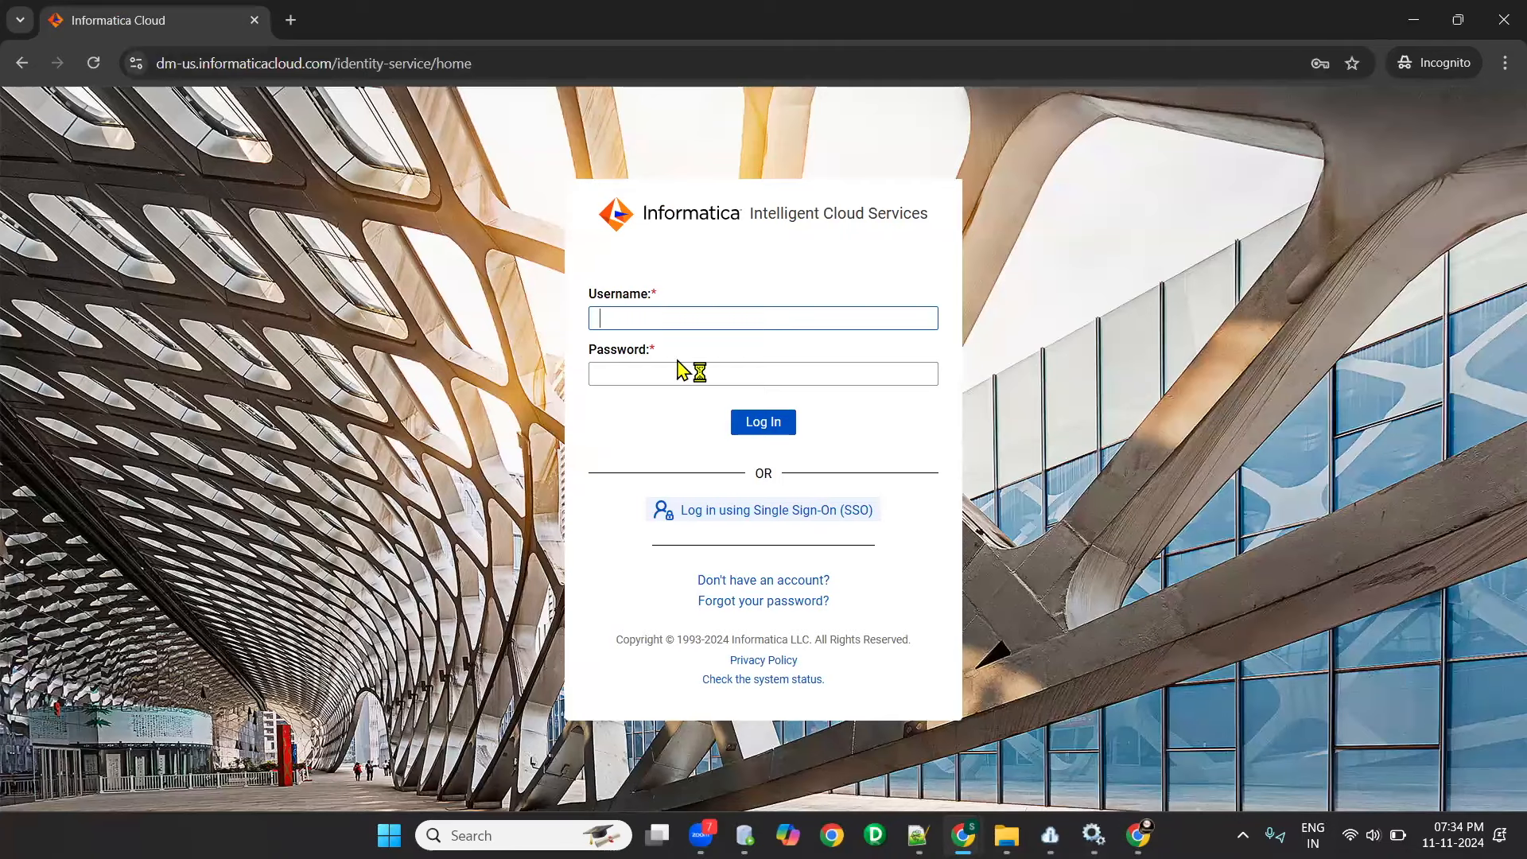
{"action": "key", "text": "ctrl+v"}
{"action": "left_click", "coordinate": [644, 372]}
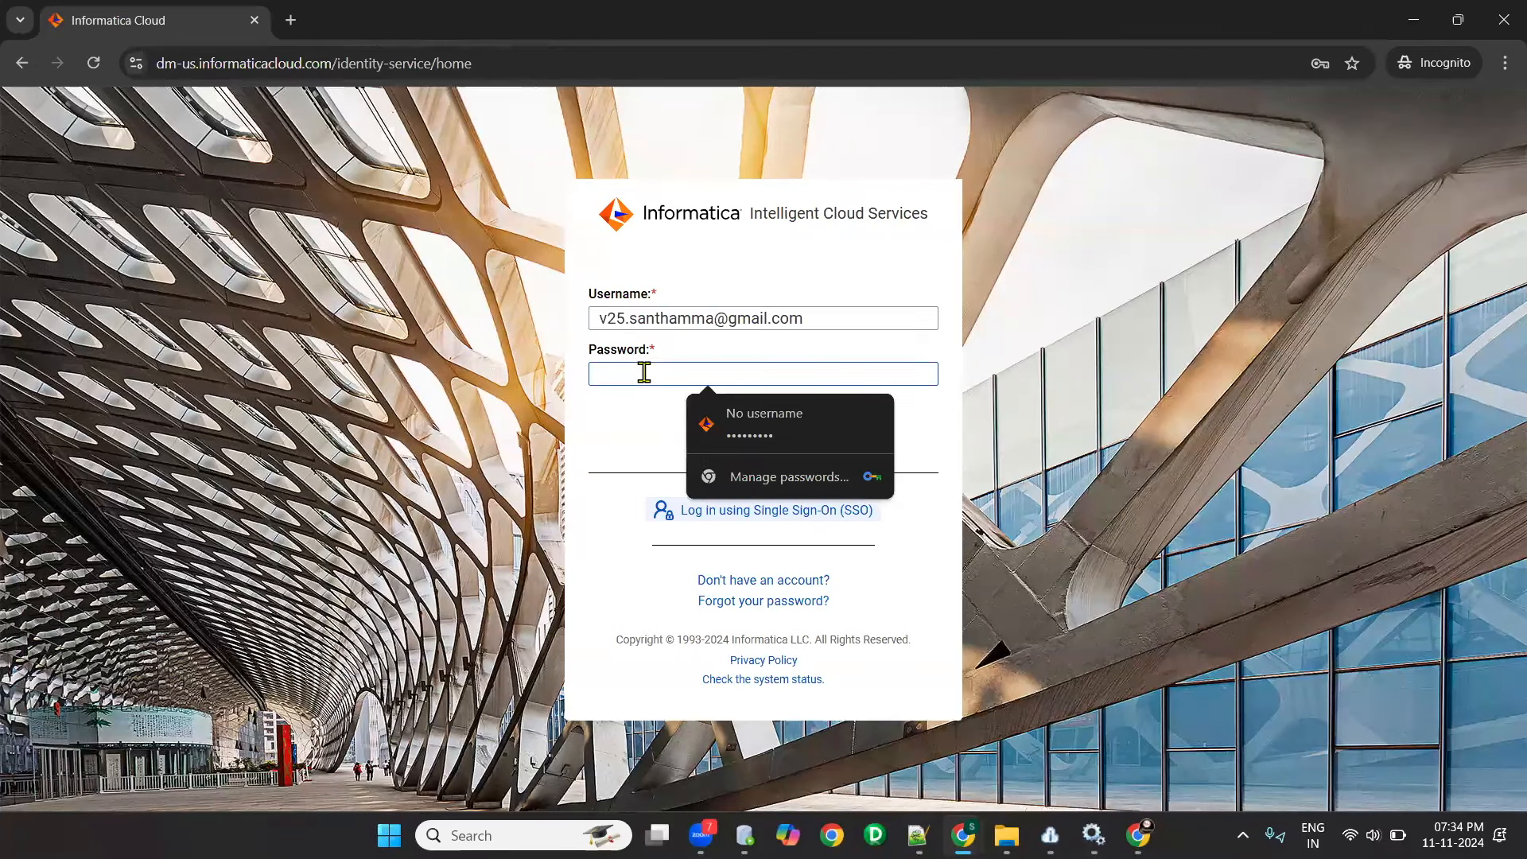
{"action": "type", "text": "••"}
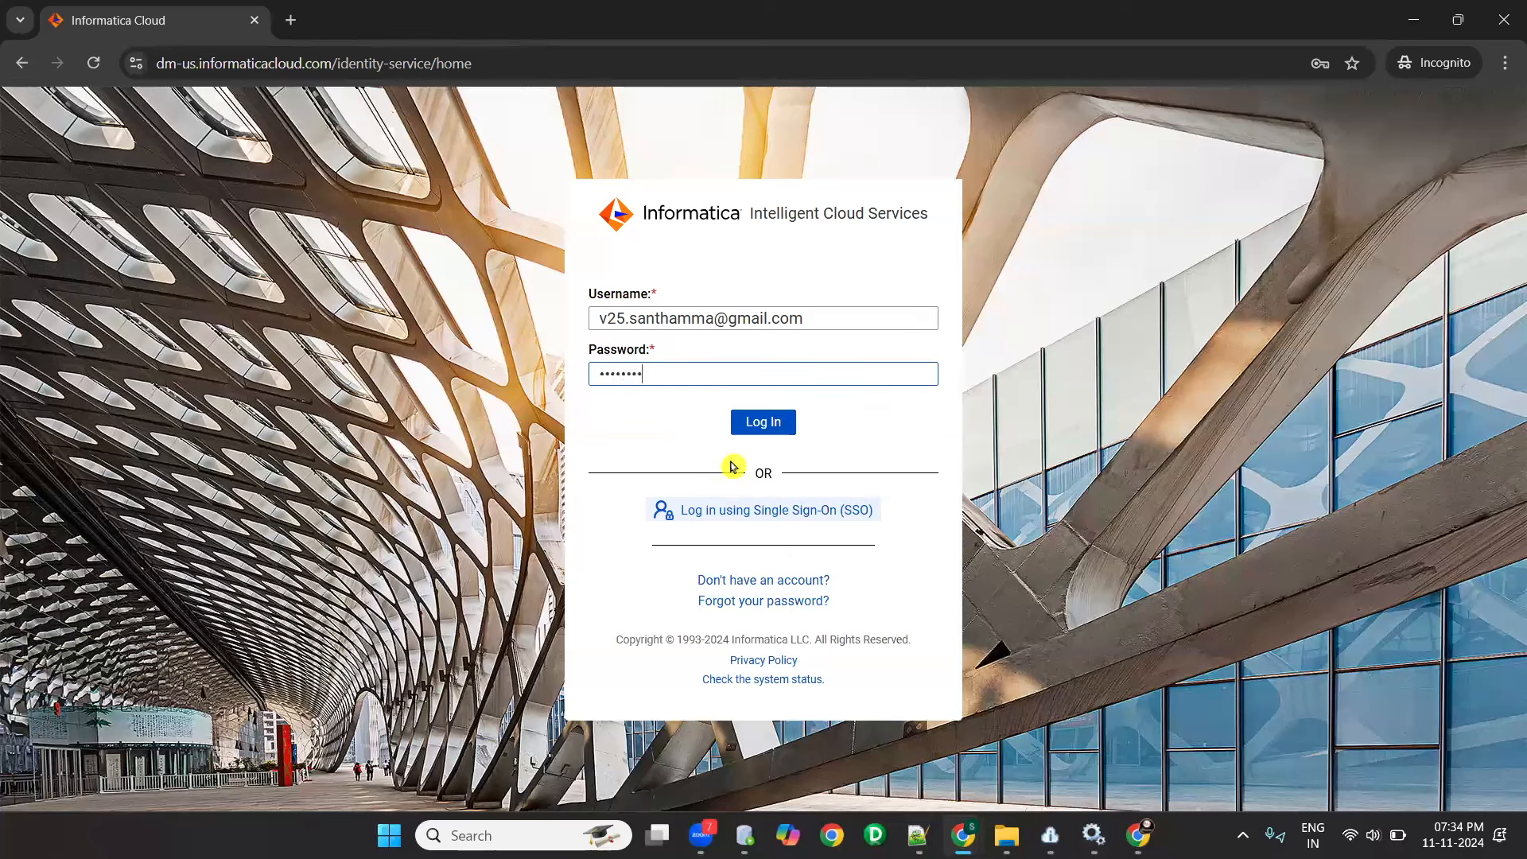
{"action": "left_click", "coordinate": [751, 424]}
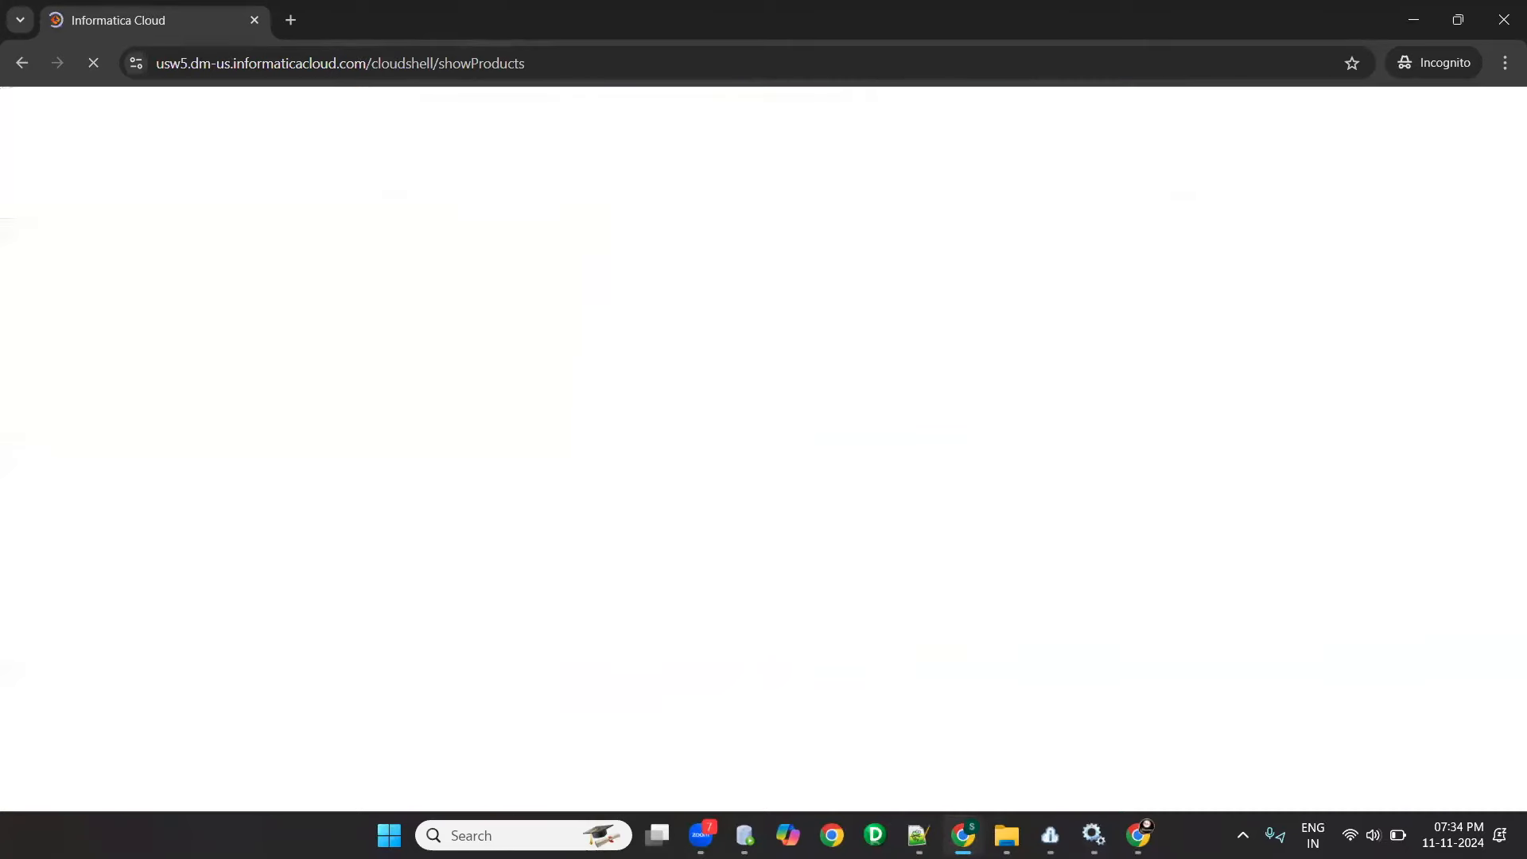
- Switch to File Explorer, open the Session-1 introduction folder inside Batch-2_IDMC_IICS and view the image "Diff between IPC and IICS"
{"action": "left_click", "coordinate": [1009, 834]}
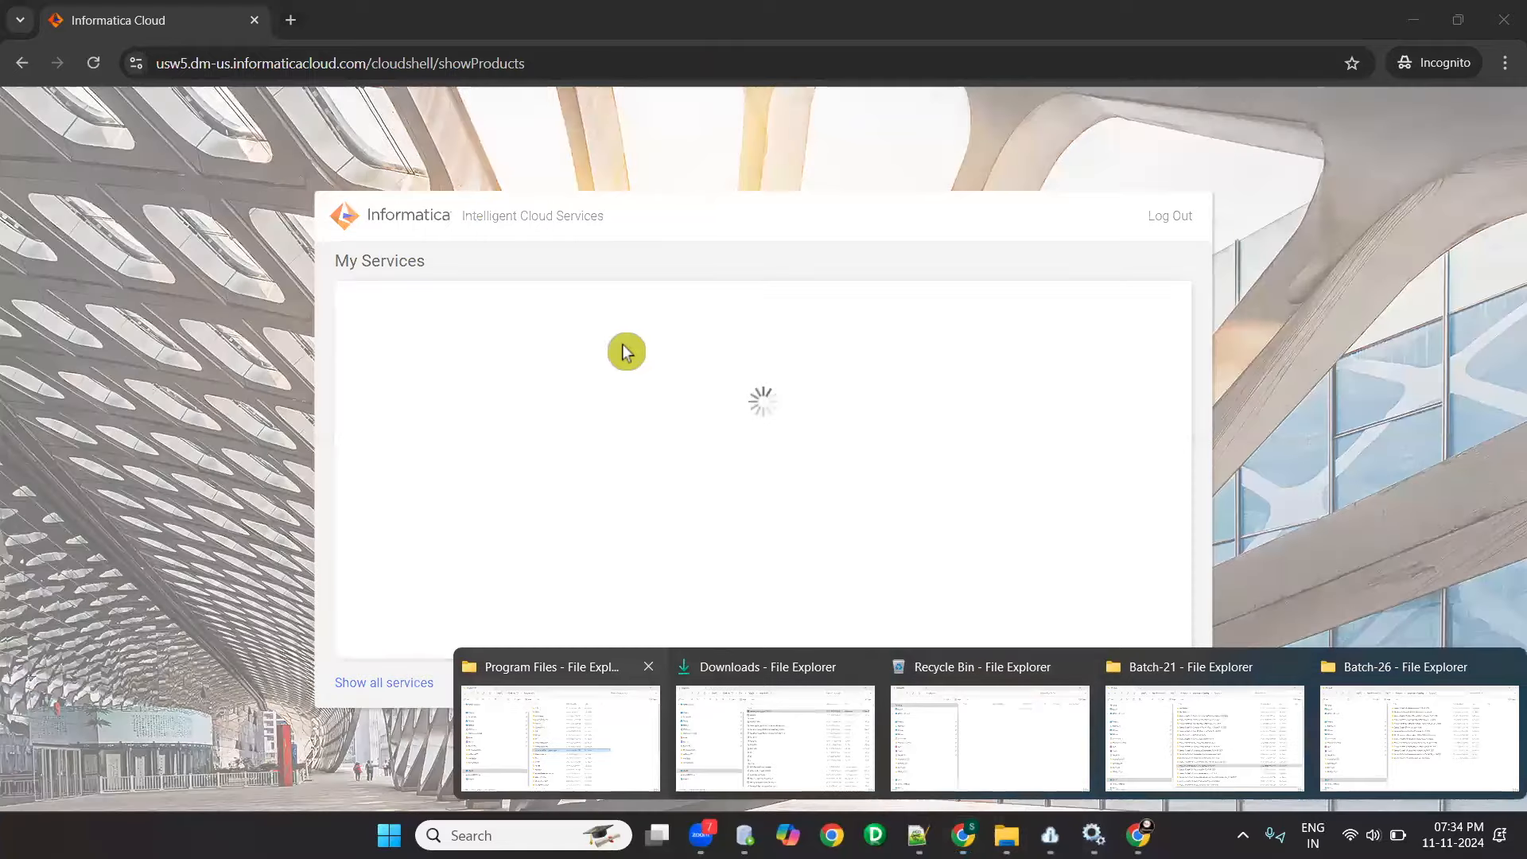
{"action": "left_click", "coordinate": [1205, 739]}
{"action": "left_click", "coordinate": [733, 57]}
{"action": "scroll", "coordinate": [649, 439], "scroll_direction": "down", "scroll_amount": 7}
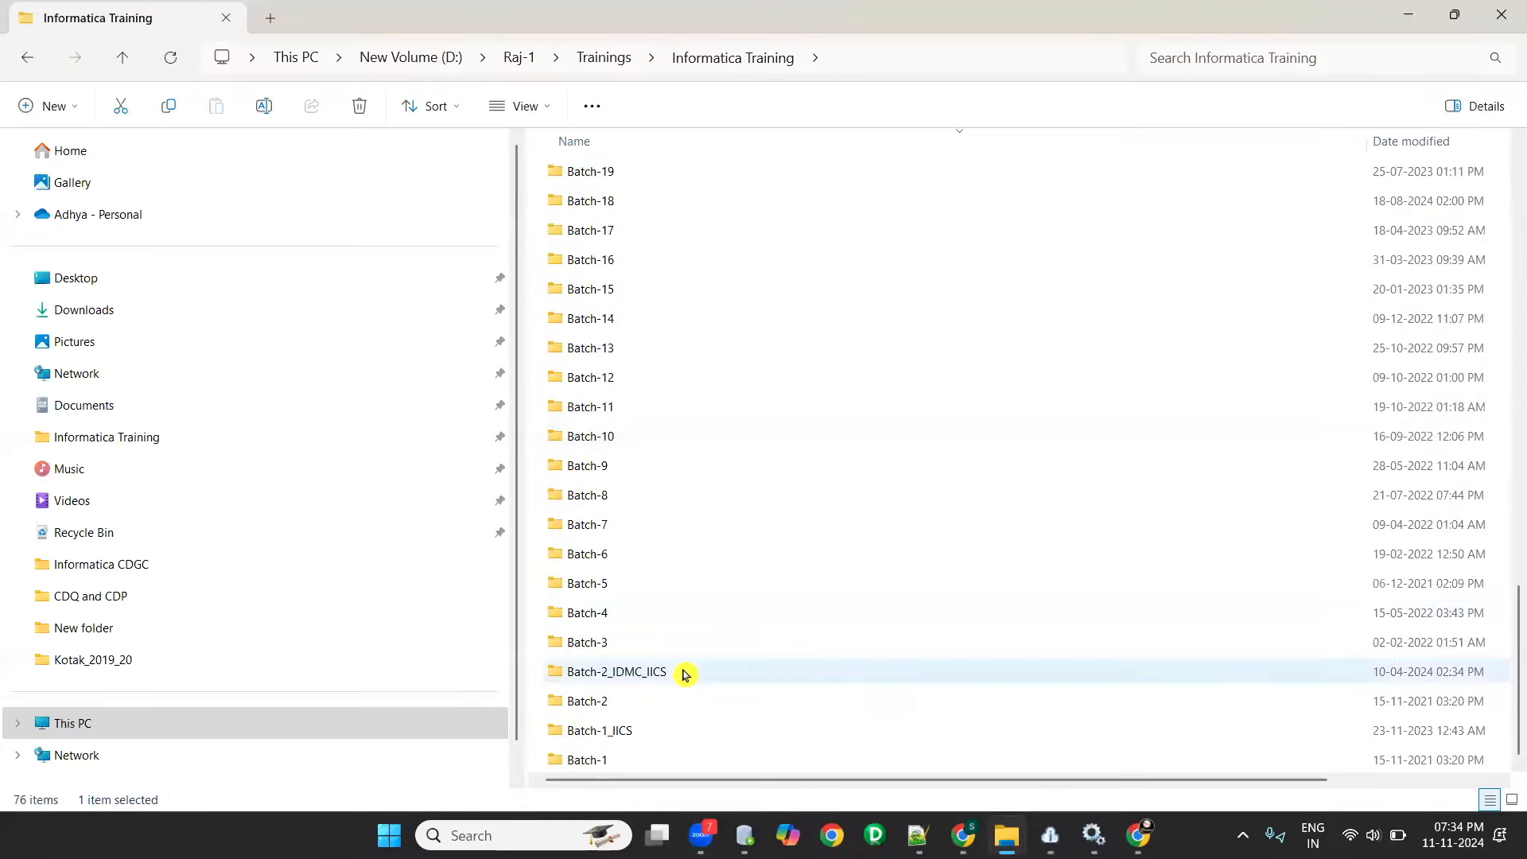
{"action": "double_click", "coordinate": [685, 674]}
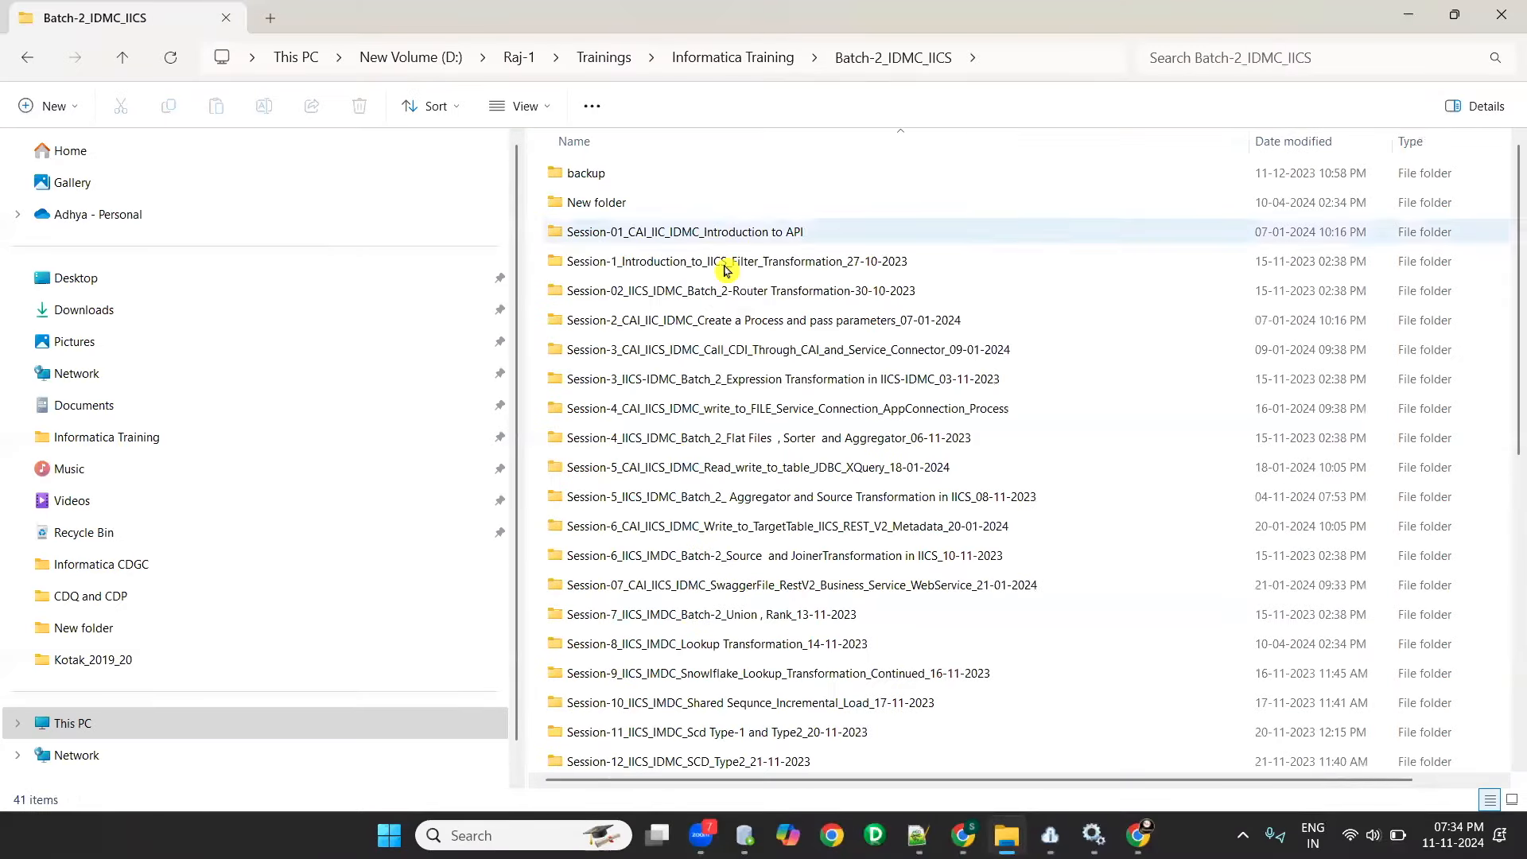
{"action": "double_click", "coordinate": [725, 266]}
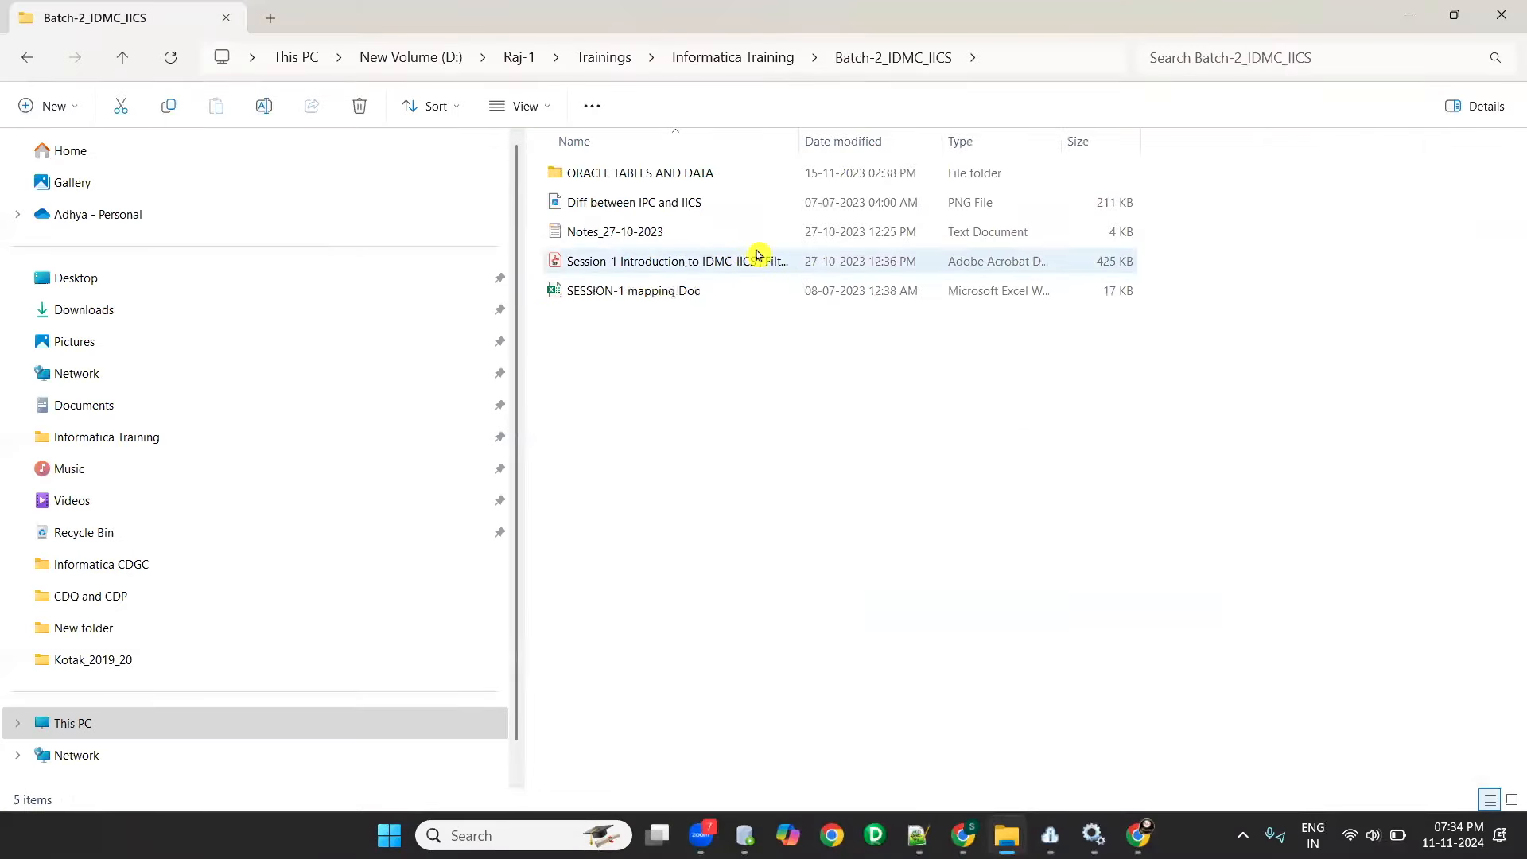
{"action": "left_click", "coordinate": [657, 206]}
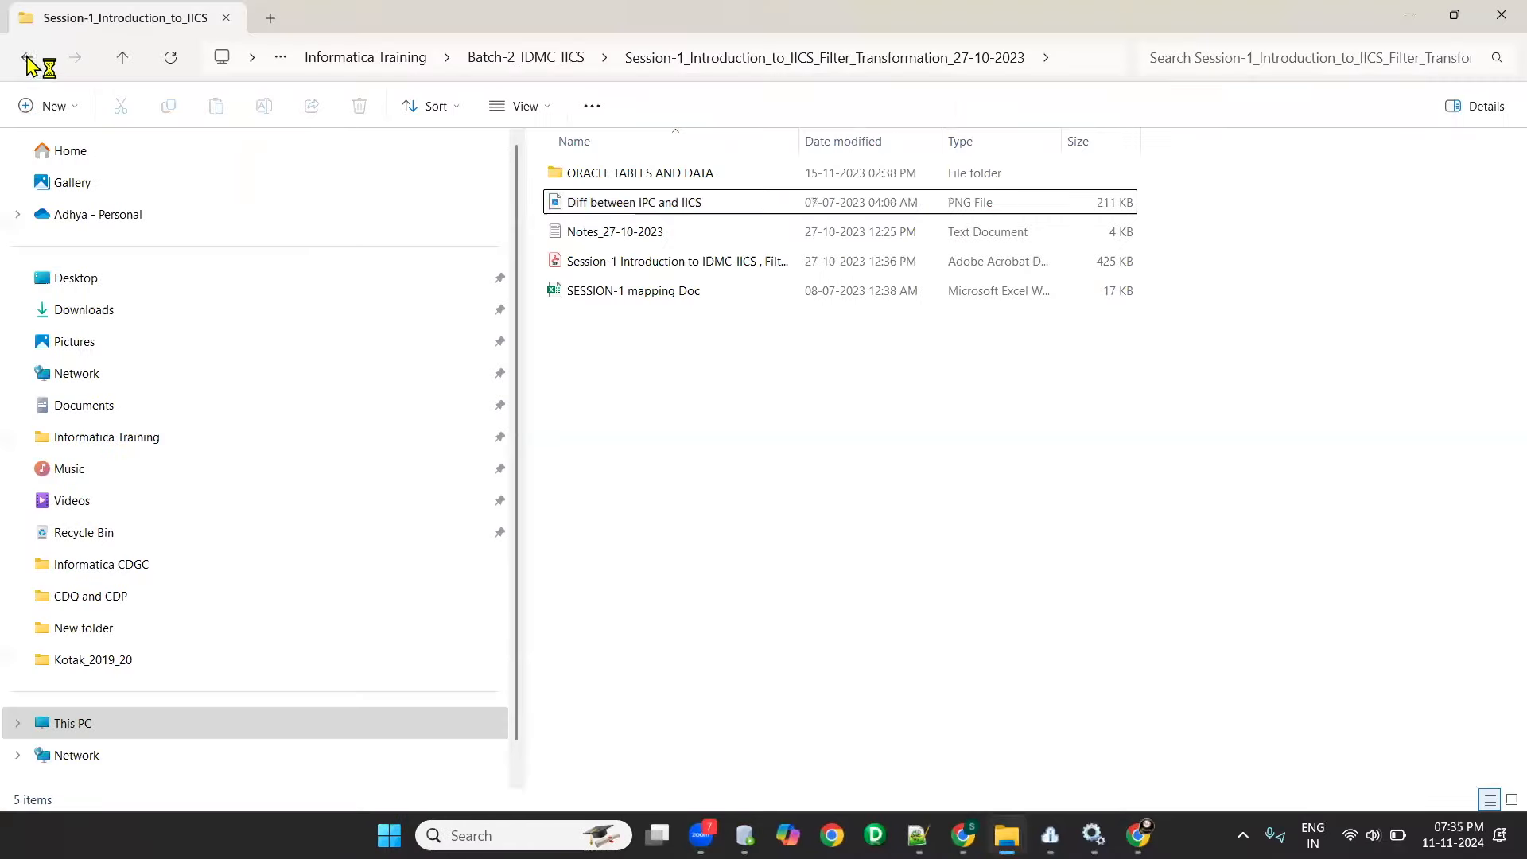
- Look into the Session-02 Router Transformation folder, return to Batch-2_IDMC_IICS and switch to the Informatica My Services page
{"action": "left_click", "coordinate": [27, 58]}
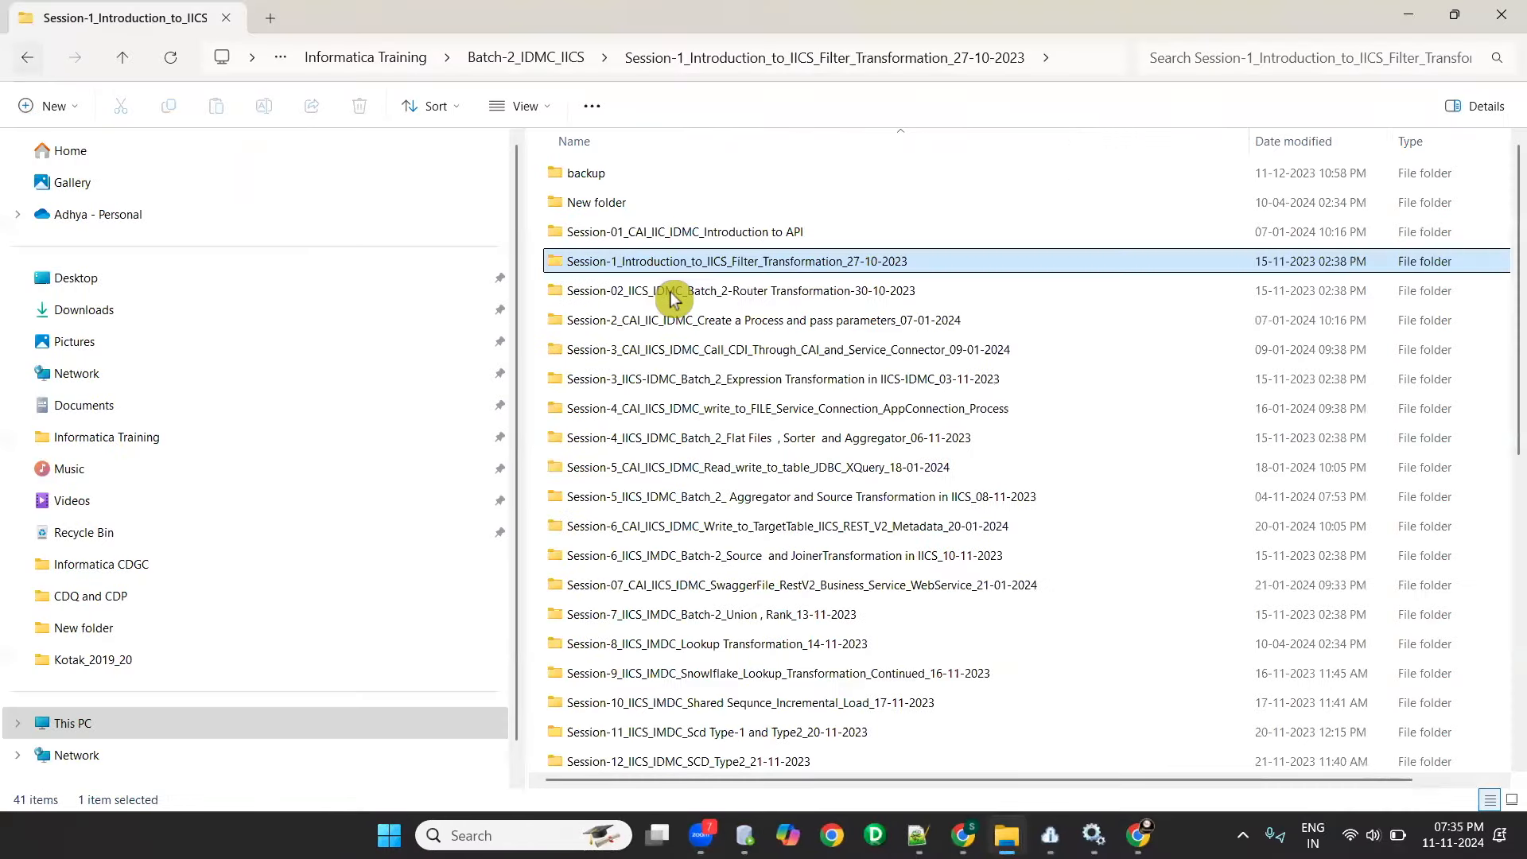
{"action": "double_click", "coordinate": [675, 298]}
{"action": "left_click", "coordinate": [28, 64]}
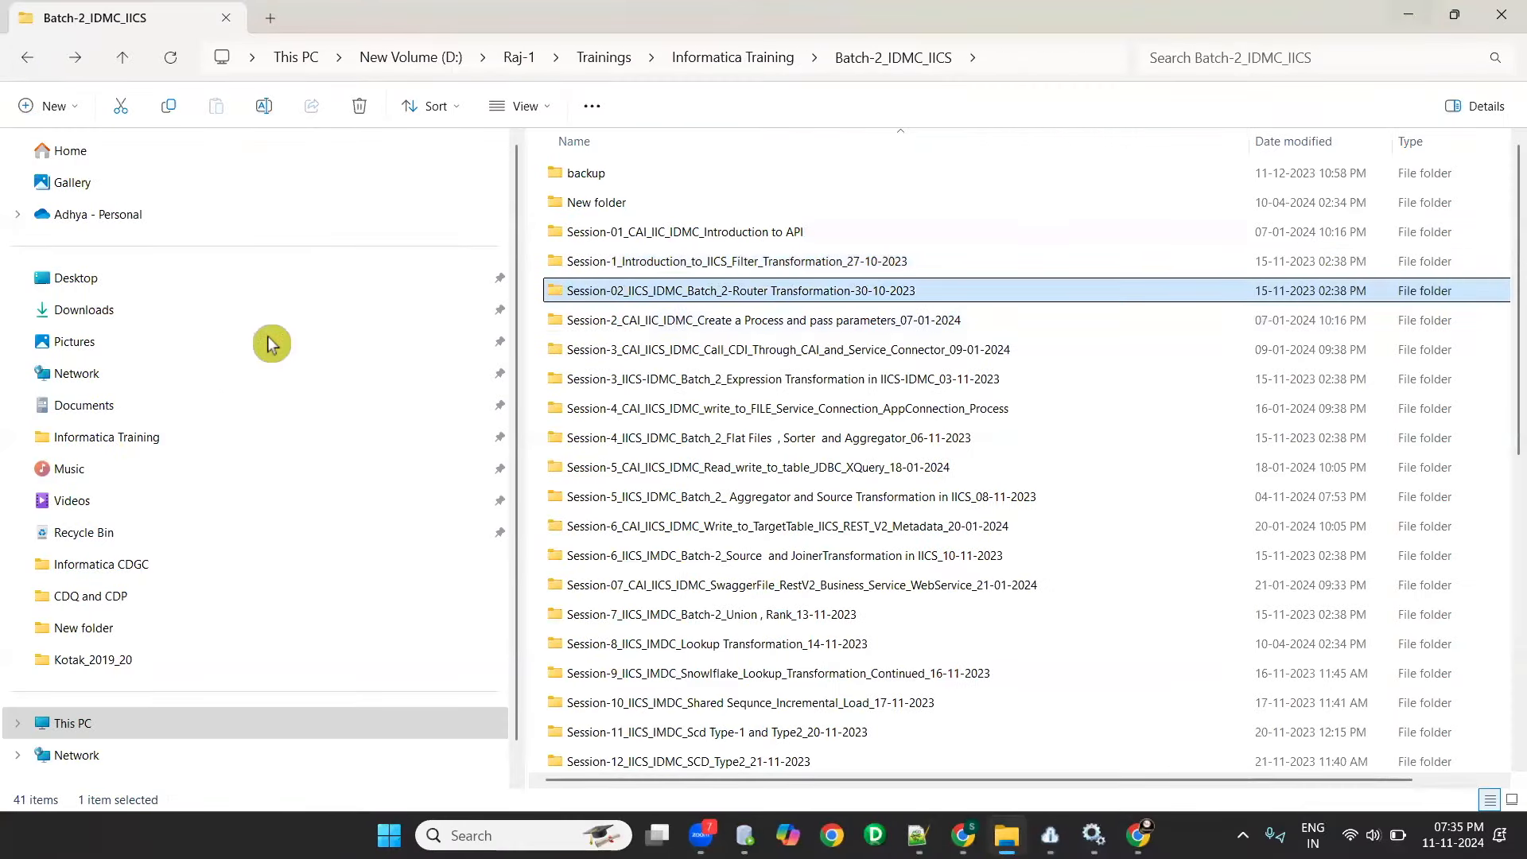
{"action": "key", "text": "alt+Tab"}
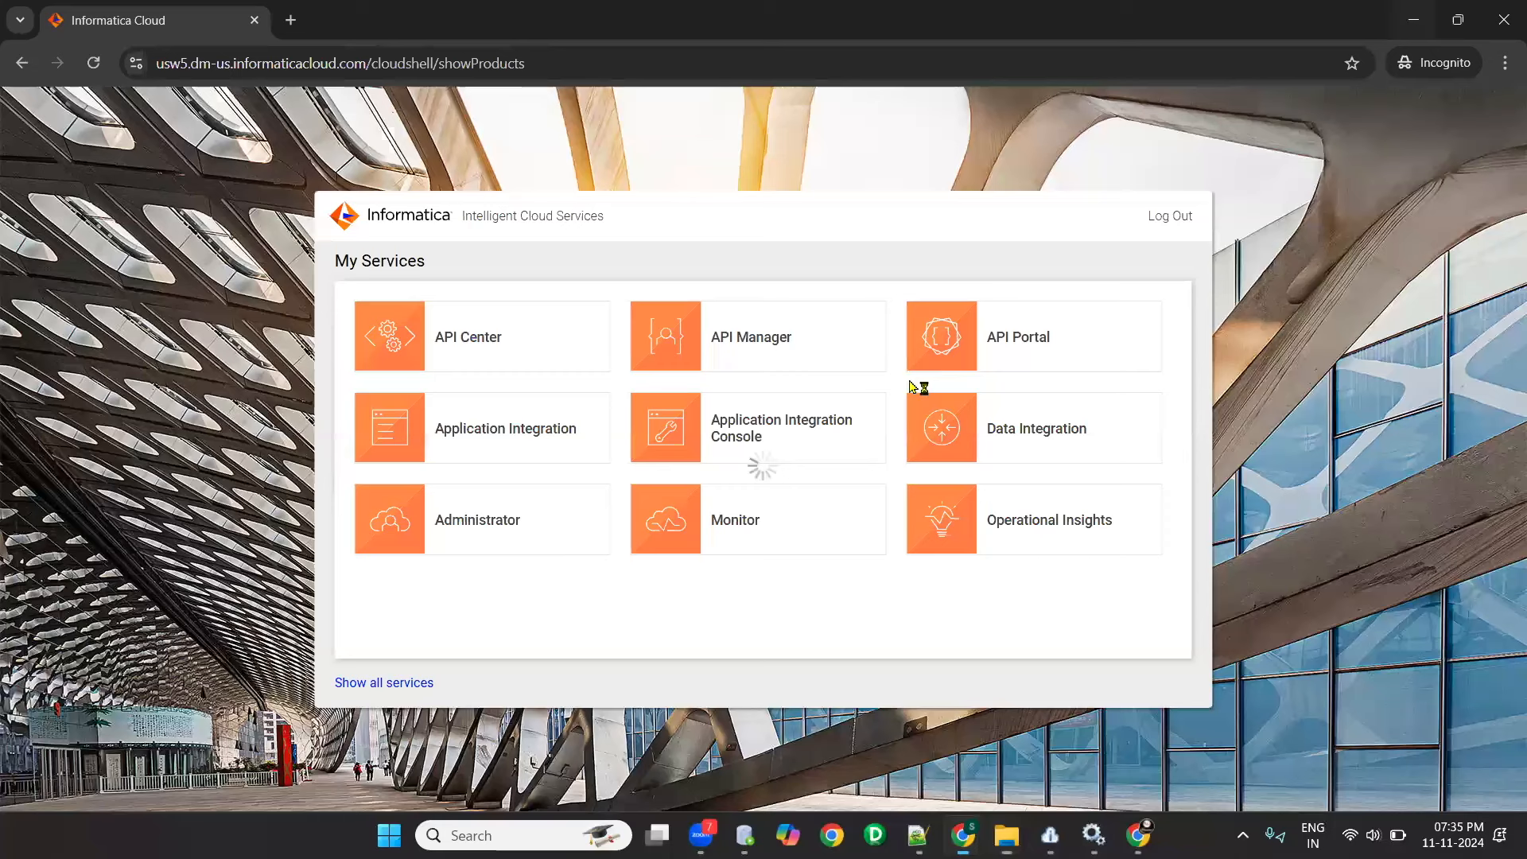
{"action": "key", "text": "Right"}
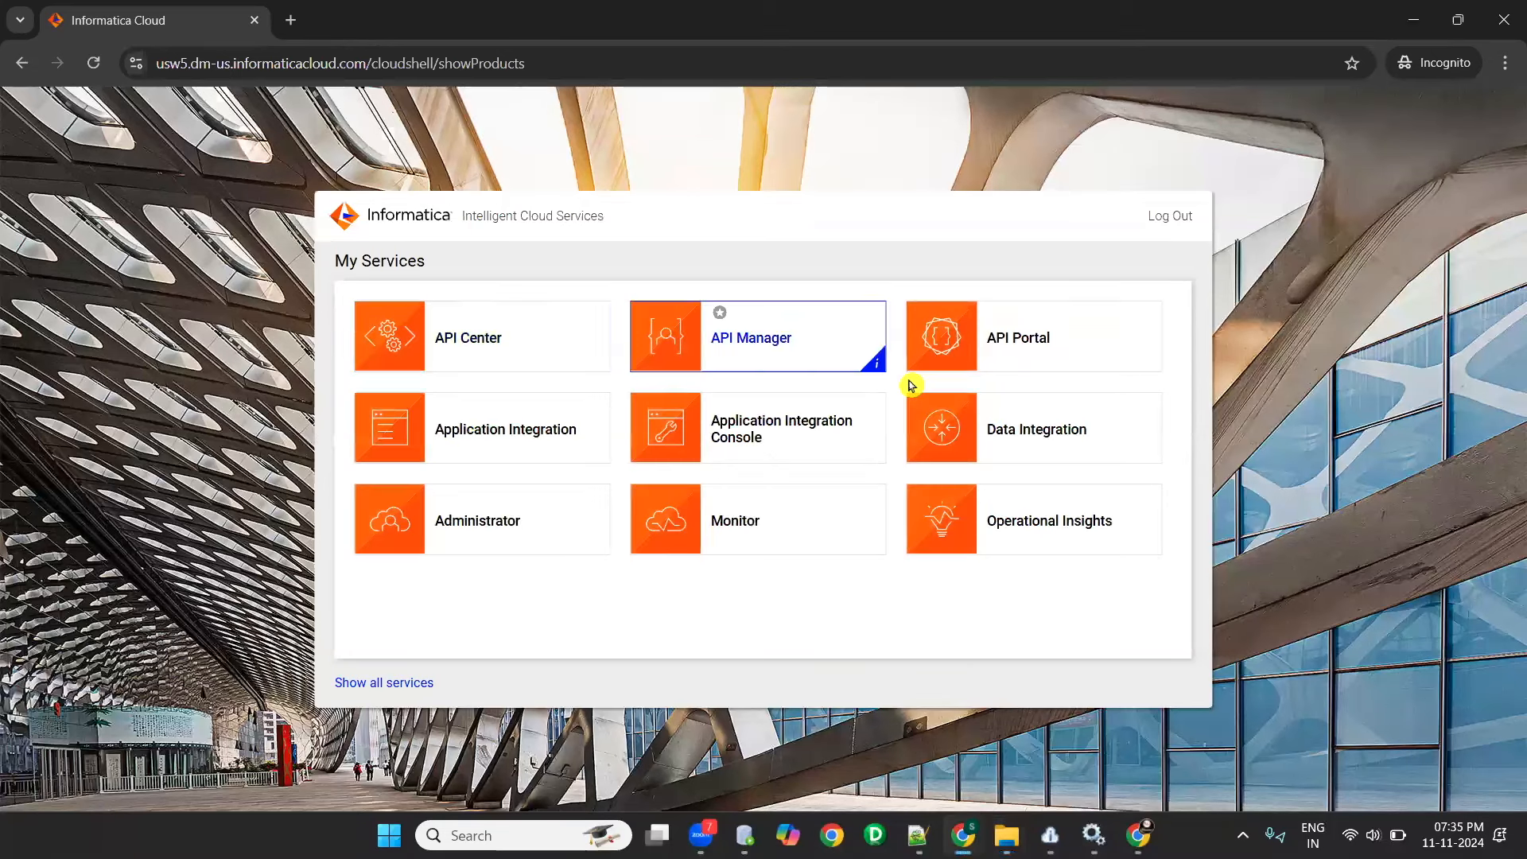
- Open Paint with the Run command mspaint and add the title "INFORMATICA IICS- IDMC" near the canvas top in font size 16
{"action": "key", "text": "super+r"}
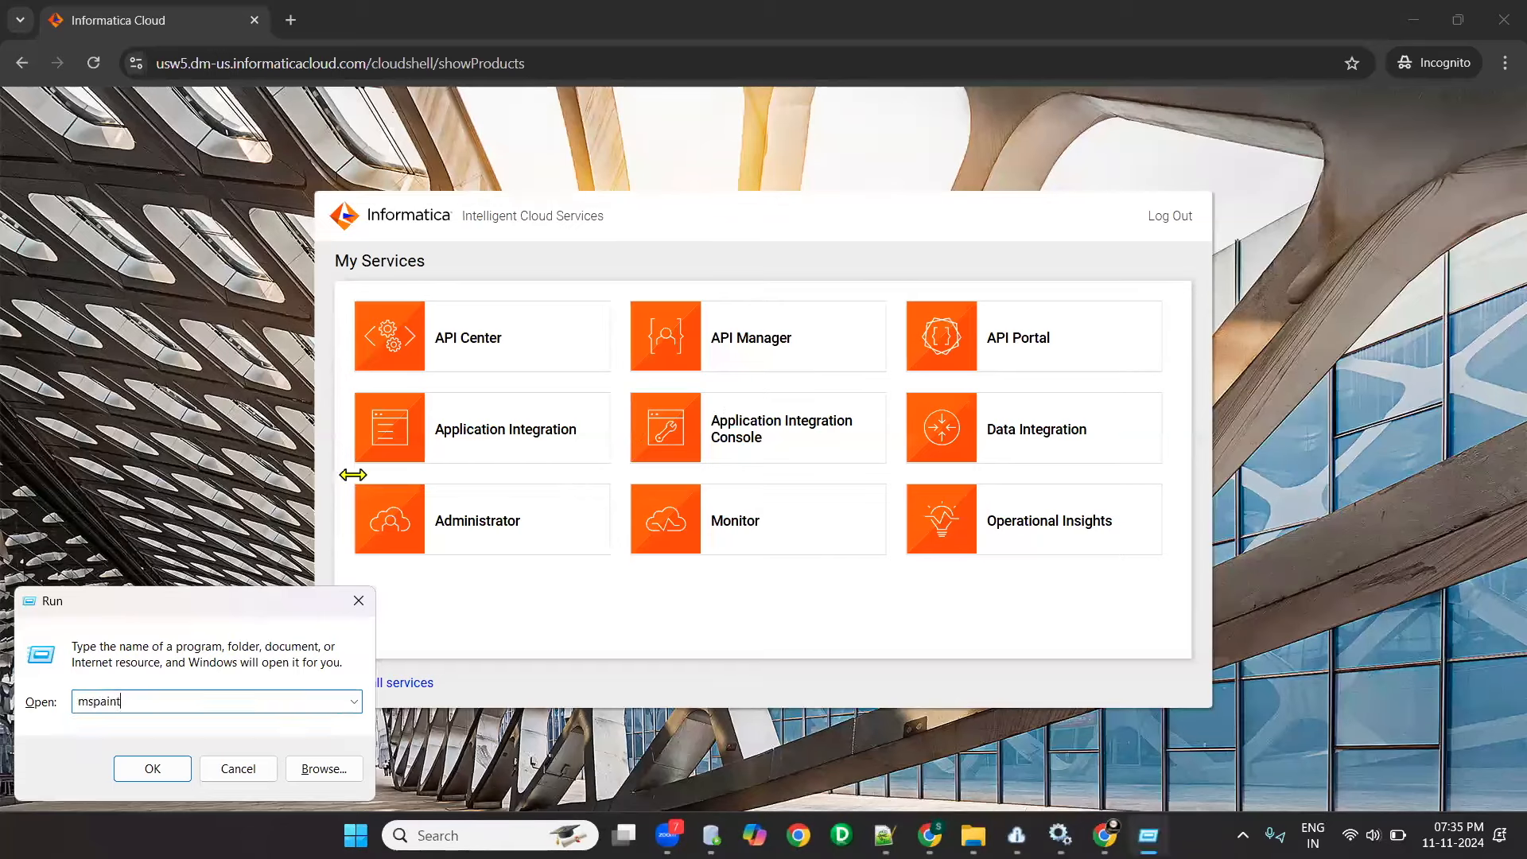
{"action": "key", "text": "Return"}
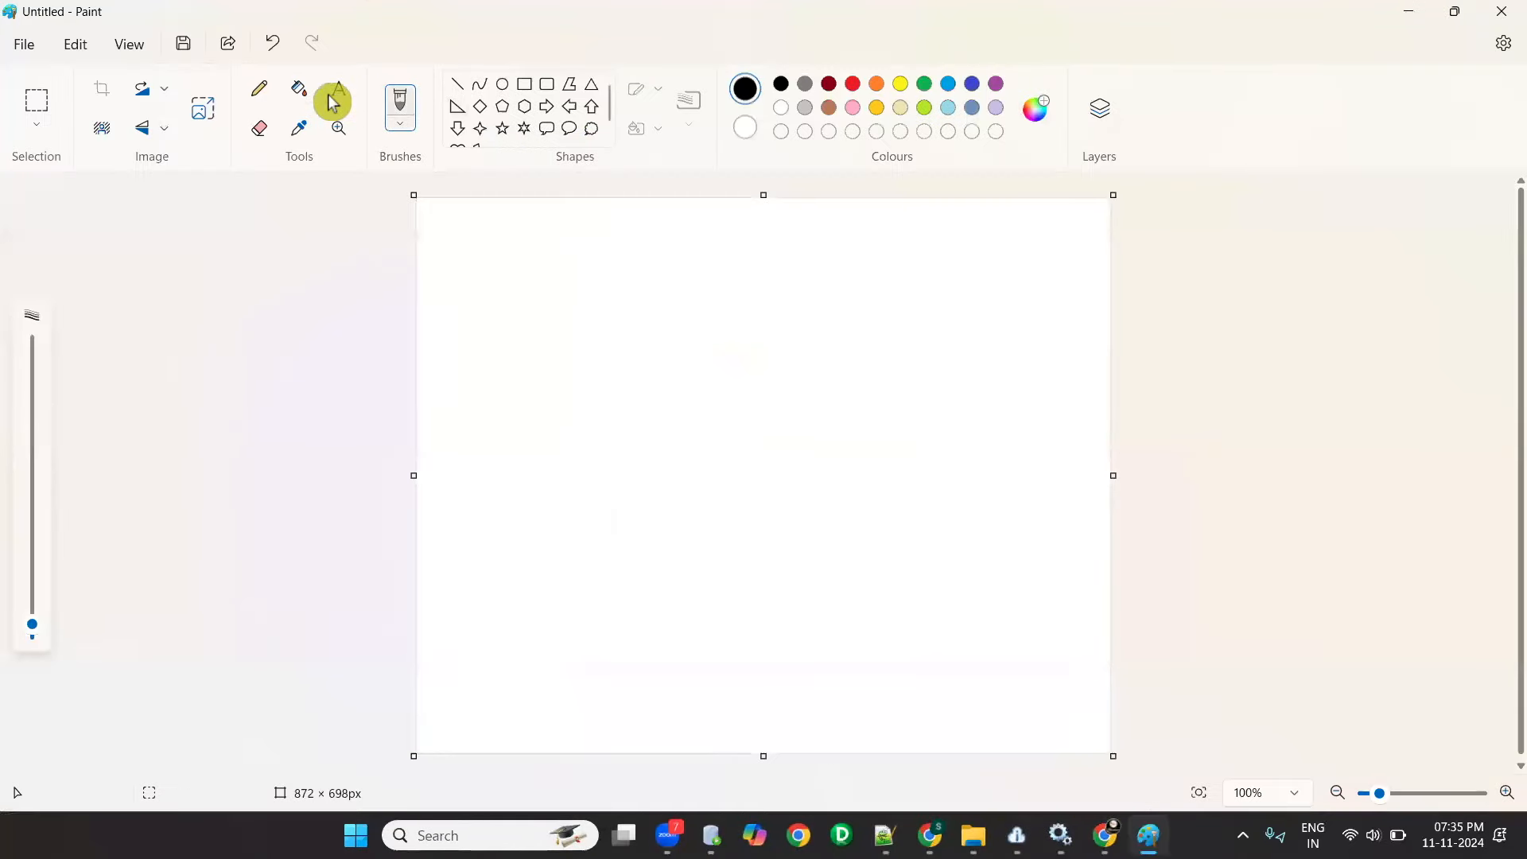
{"action": "left_click", "coordinate": [524, 83]}
{"action": "left_click", "coordinate": [339, 88]}
{"action": "left_click", "coordinate": [532, 236]}
{"action": "left_click_drag", "start_coordinate": [538, 262], "coordinate": [998, 443]}
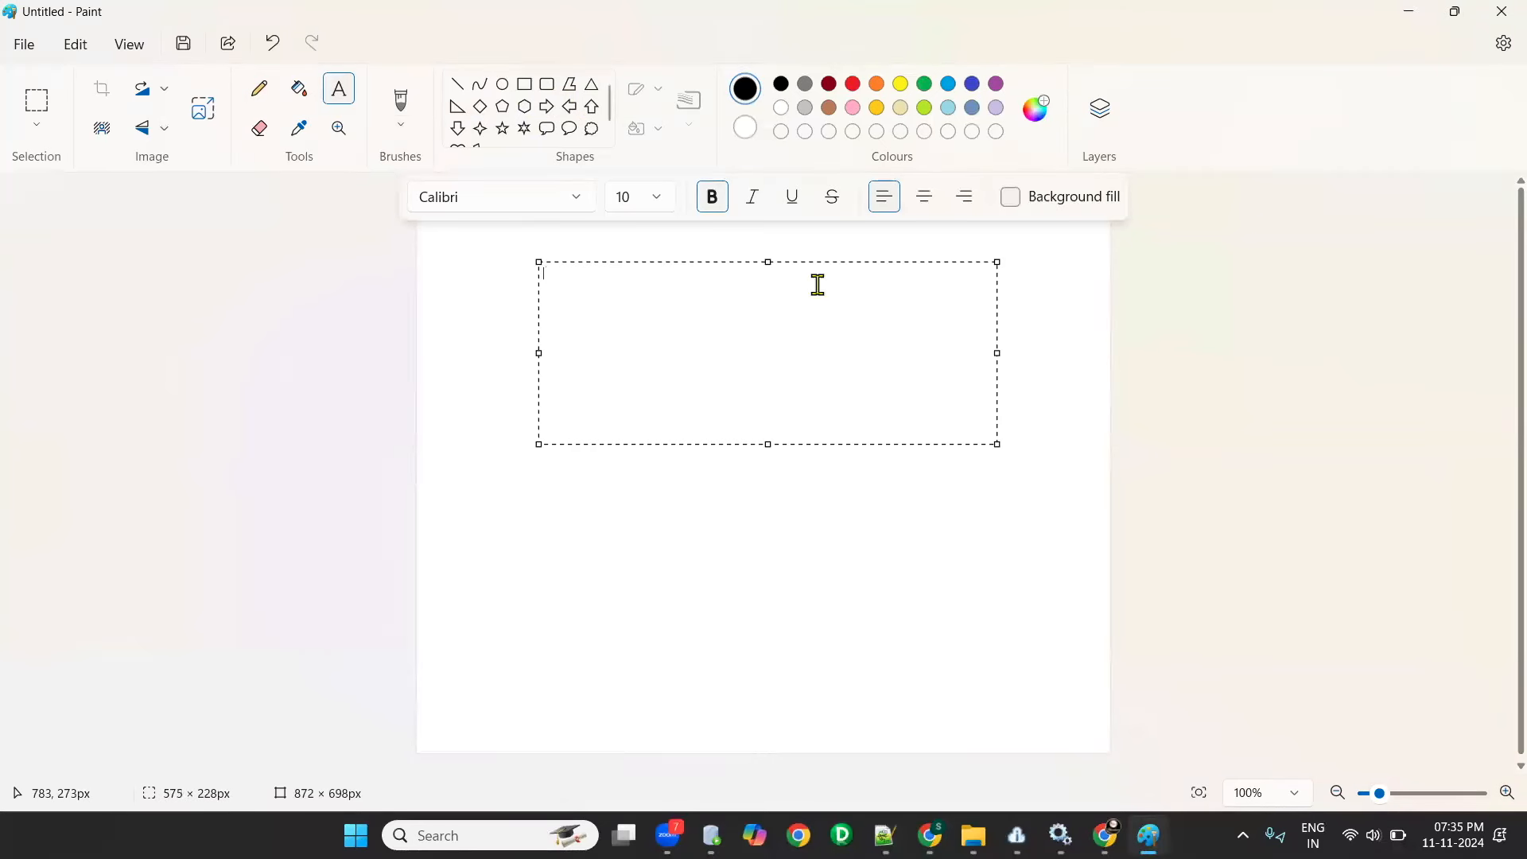
{"action": "left_click", "coordinate": [657, 197]}
{"action": "left_click", "coordinate": [641, 461]}
{"action": "left_click", "coordinate": [624, 285]}
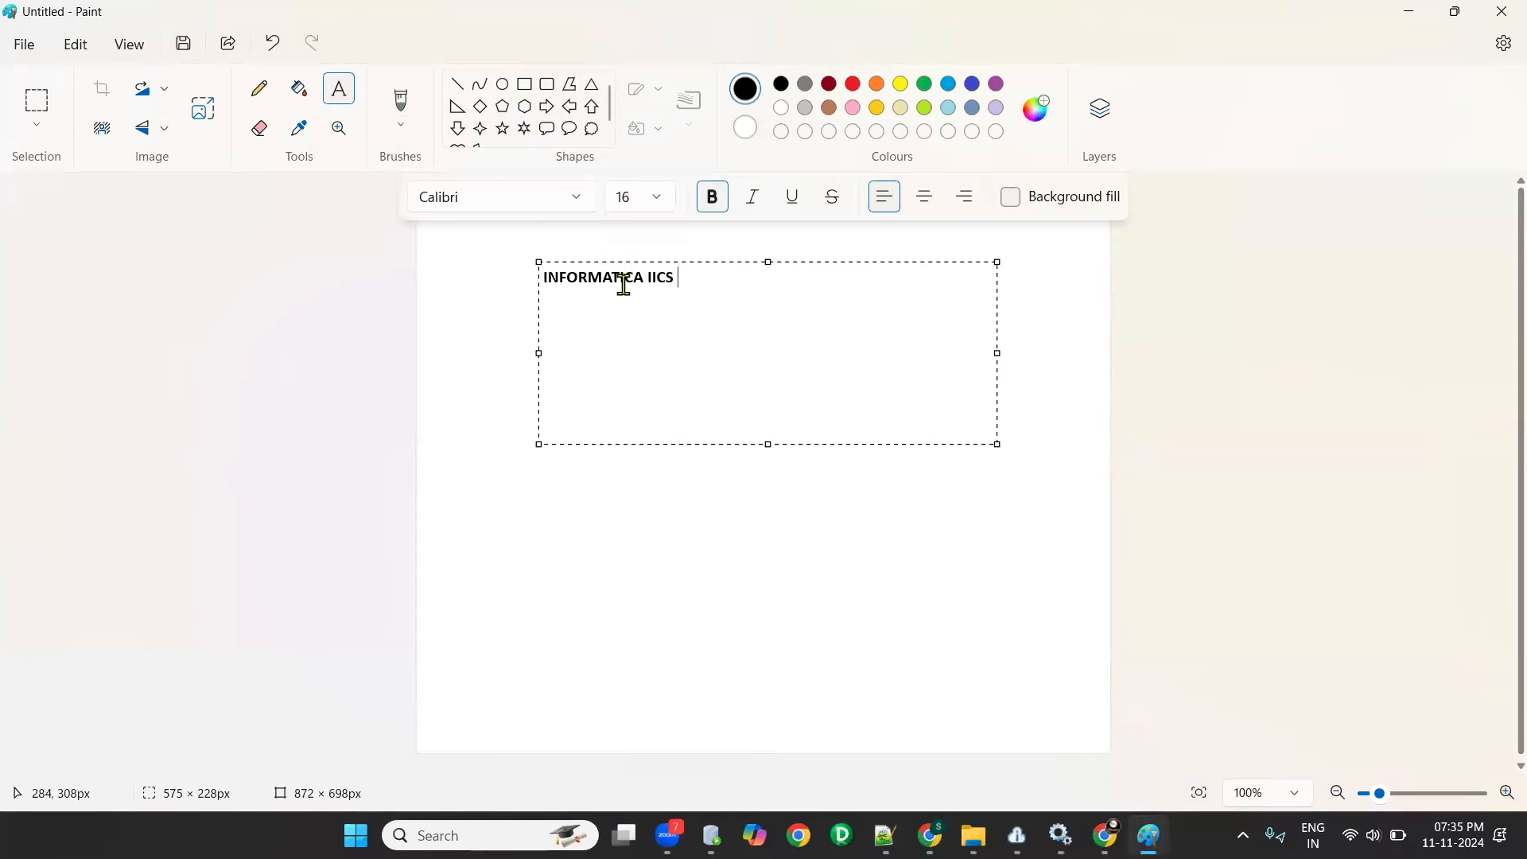
{"action": "type", "text": "-  IDMC"}
- Add the text label "CDI" below the title at the canvas's left and "CAI" at its right
{"action": "left_click", "coordinate": [547, 569]}
{"action": "left_click_drag", "start_coordinate": [451, 333], "coordinate": [809, 510]}
{"action": "left_click", "coordinate": [795, 345]}
{"action": "left_click_drag", "start_coordinate": [790, 337], "coordinate": [1114, 412]}
{"action": "type", "text": "CAI"}
{"action": "left_click", "coordinate": [444, 368]}
- Add the light blue text "CLOUD DATA INTEGRATION" beside the CDI label
{"action": "left_click_drag", "start_coordinate": [491, 342], "coordinate": [610, 412]}
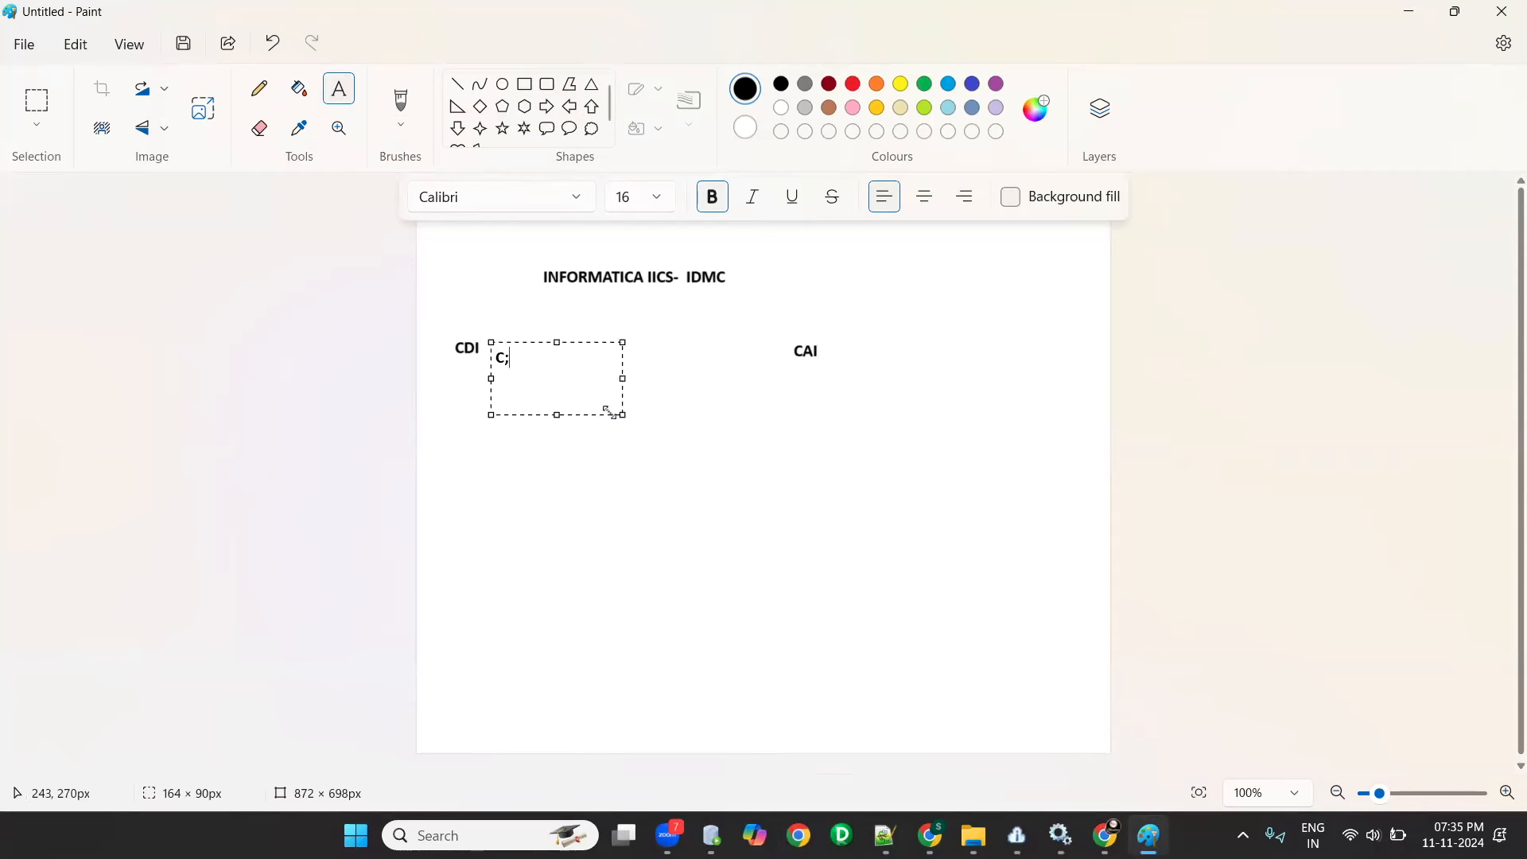
{"action": "left_click_drag", "start_coordinate": [490, 342], "coordinate": [484, 331]}
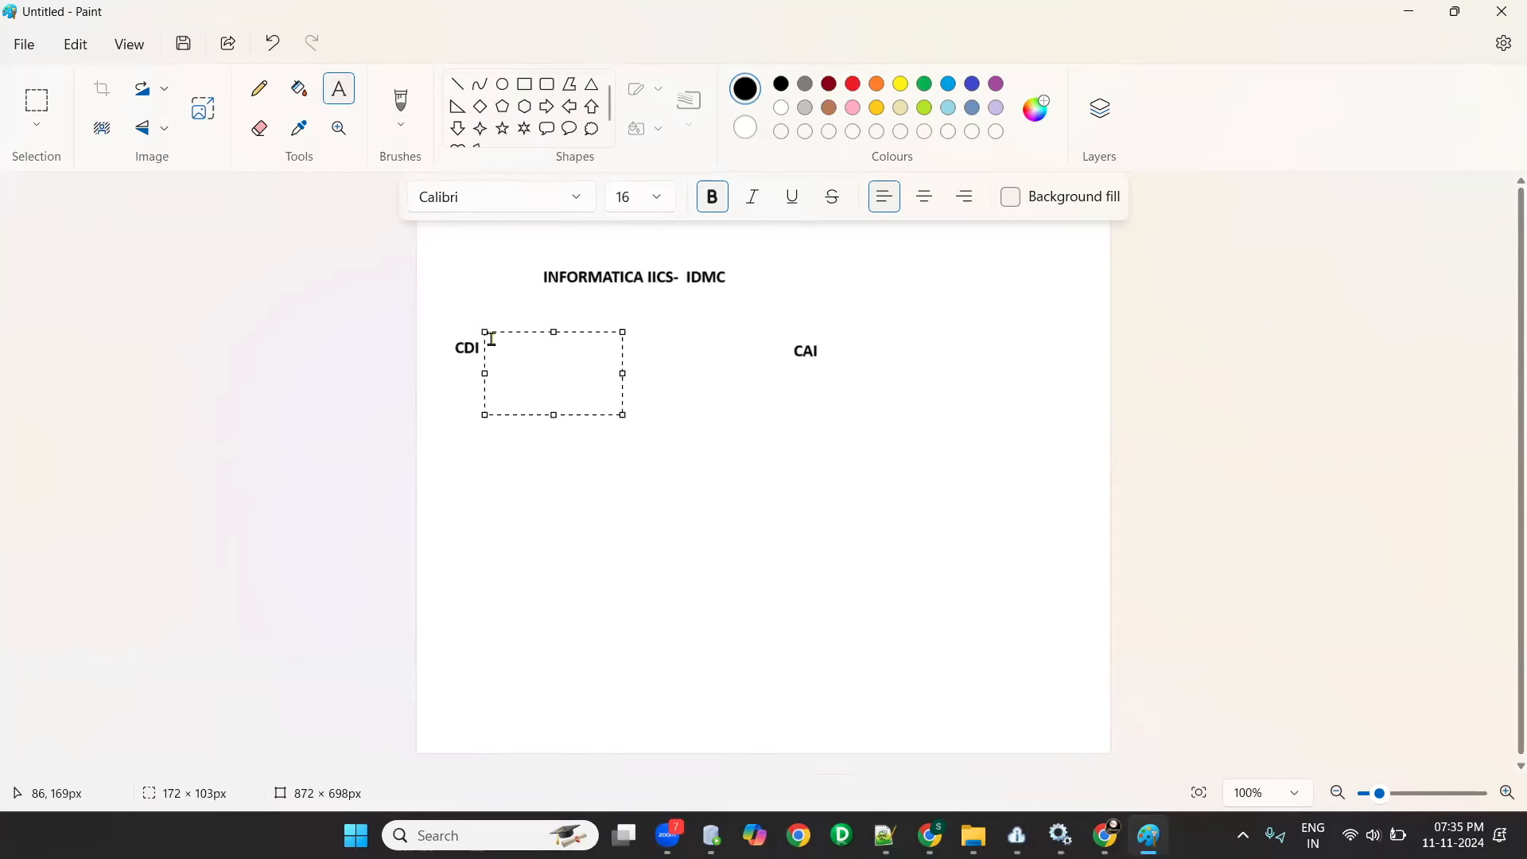
{"action": "left_click", "coordinate": [879, 87]}
{"action": "left_click", "coordinate": [947, 84]}
{"action": "type", "text": "GRATION"}
{"action": "left_click_drag", "start_coordinate": [625, 373], "coordinate": [735, 373]}
- Add the light blue text "CLOUD APPLICATION INTEGRATION" beside the CAI label
{"action": "left_click_drag", "start_coordinate": [839, 336], "coordinate": [1114, 422]}
{"action": "left_click_drag", "start_coordinate": [821, 328], "coordinate": [1074, 443]}
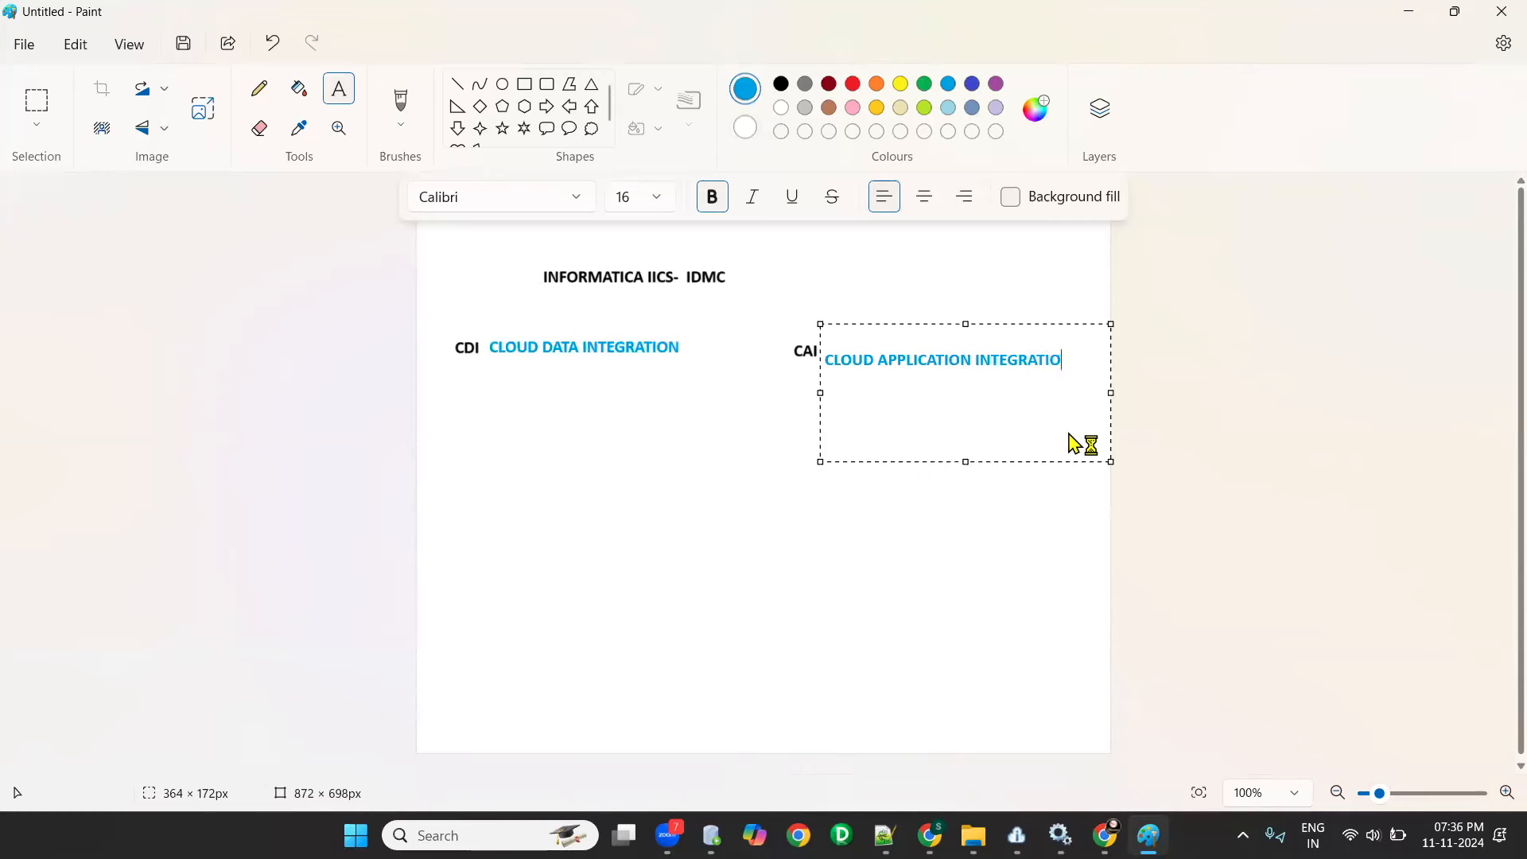
{"action": "type", "text": "N"}
{"action": "left_click", "coordinate": [518, 544]}
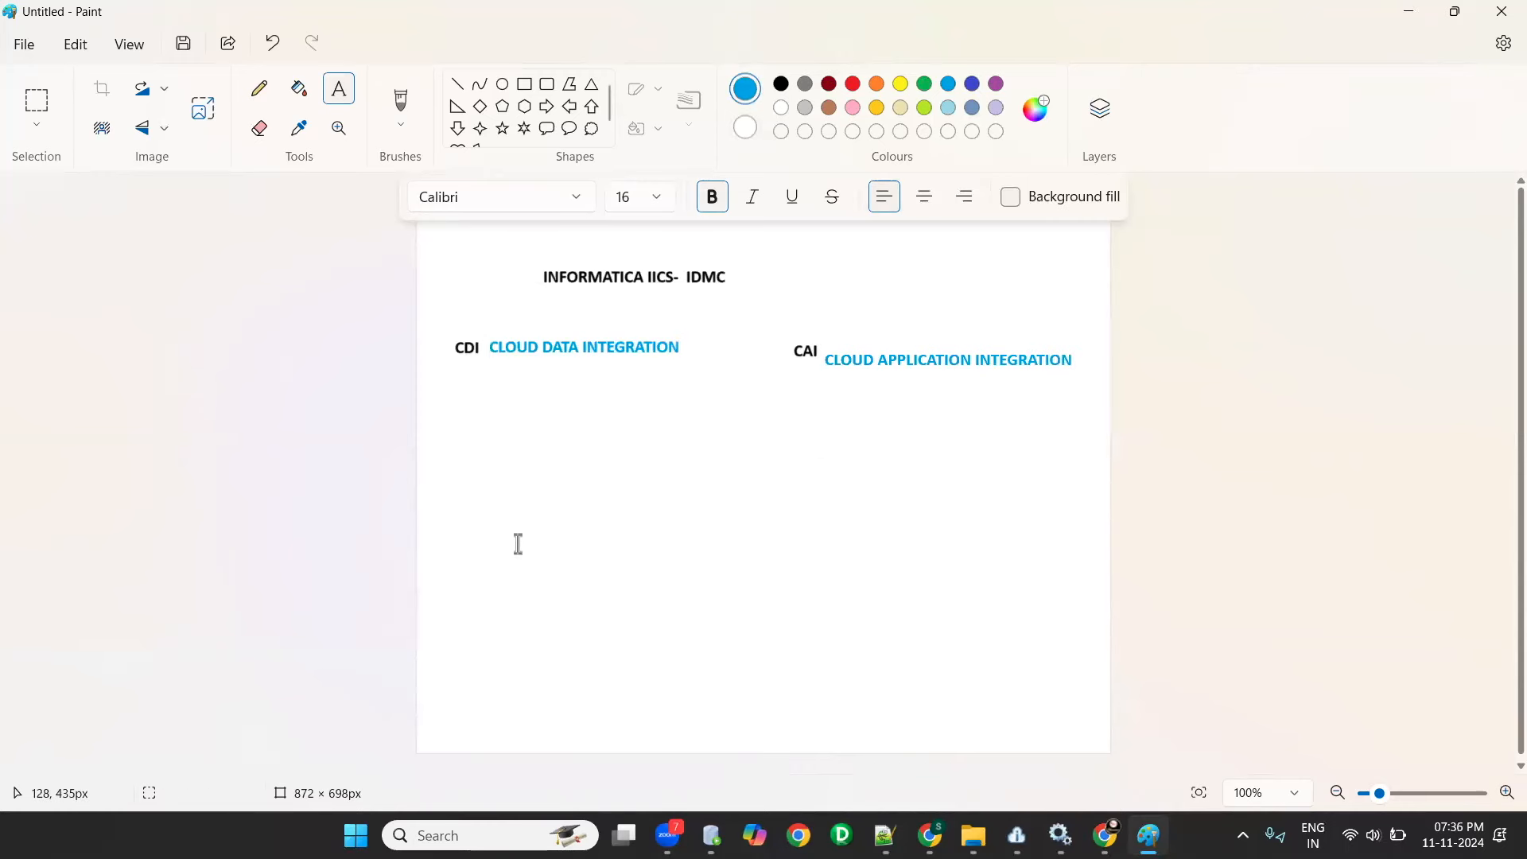
- Switch to the Informatica Cloud browser window and look over the services on the My Services page
{"action": "left_click", "coordinate": [1105, 836]}
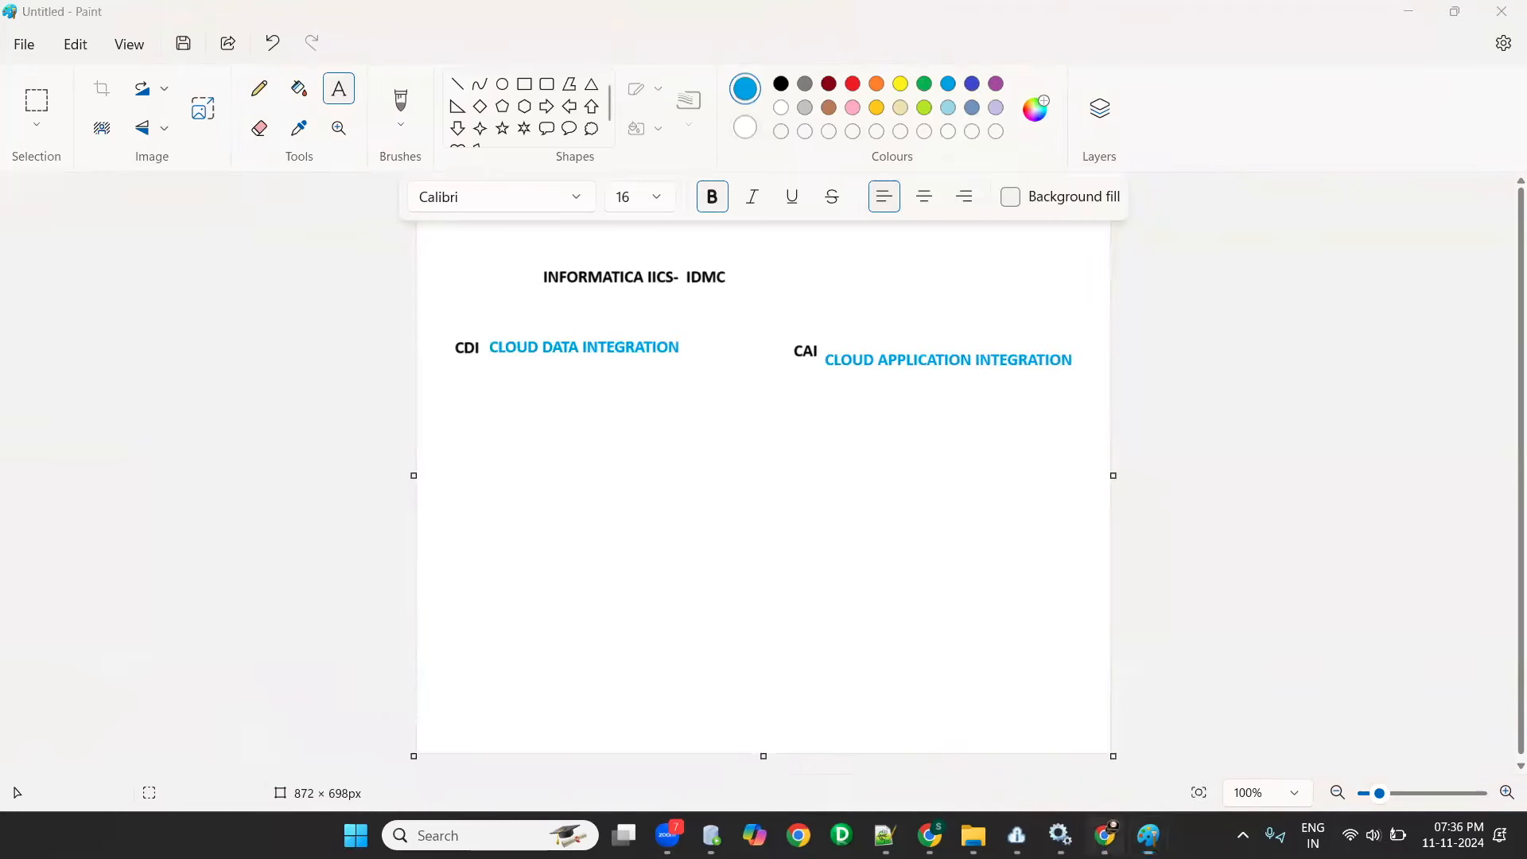
{"action": "left_click", "coordinate": [1105, 835]}
{"action": "left_click", "coordinate": [930, 835]}
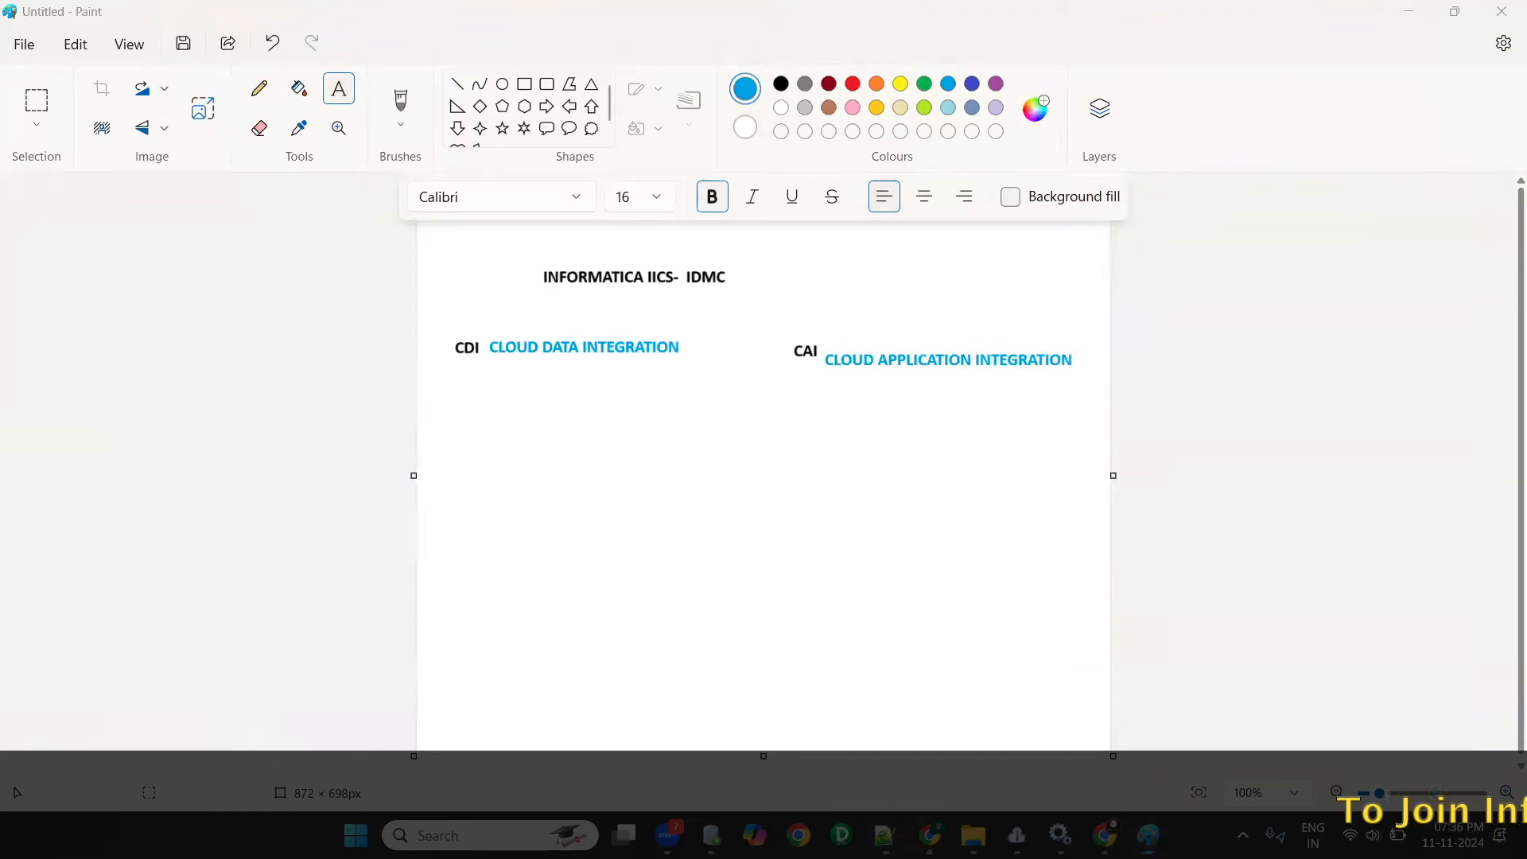
{"action": "left_click", "coordinate": [1021, 725]}
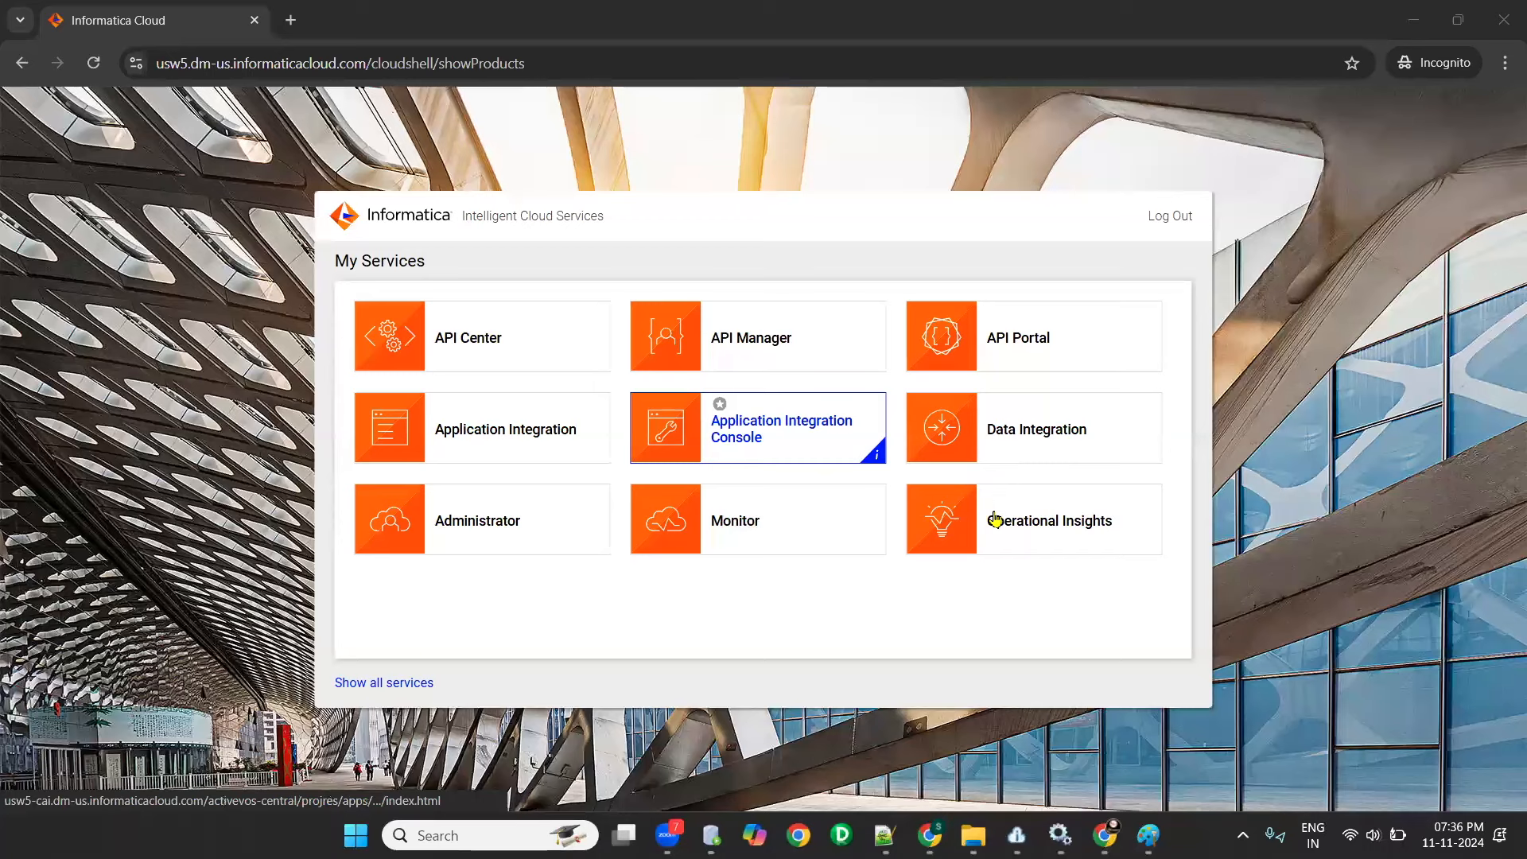
{"action": "left_click", "coordinate": [1133, 549]}
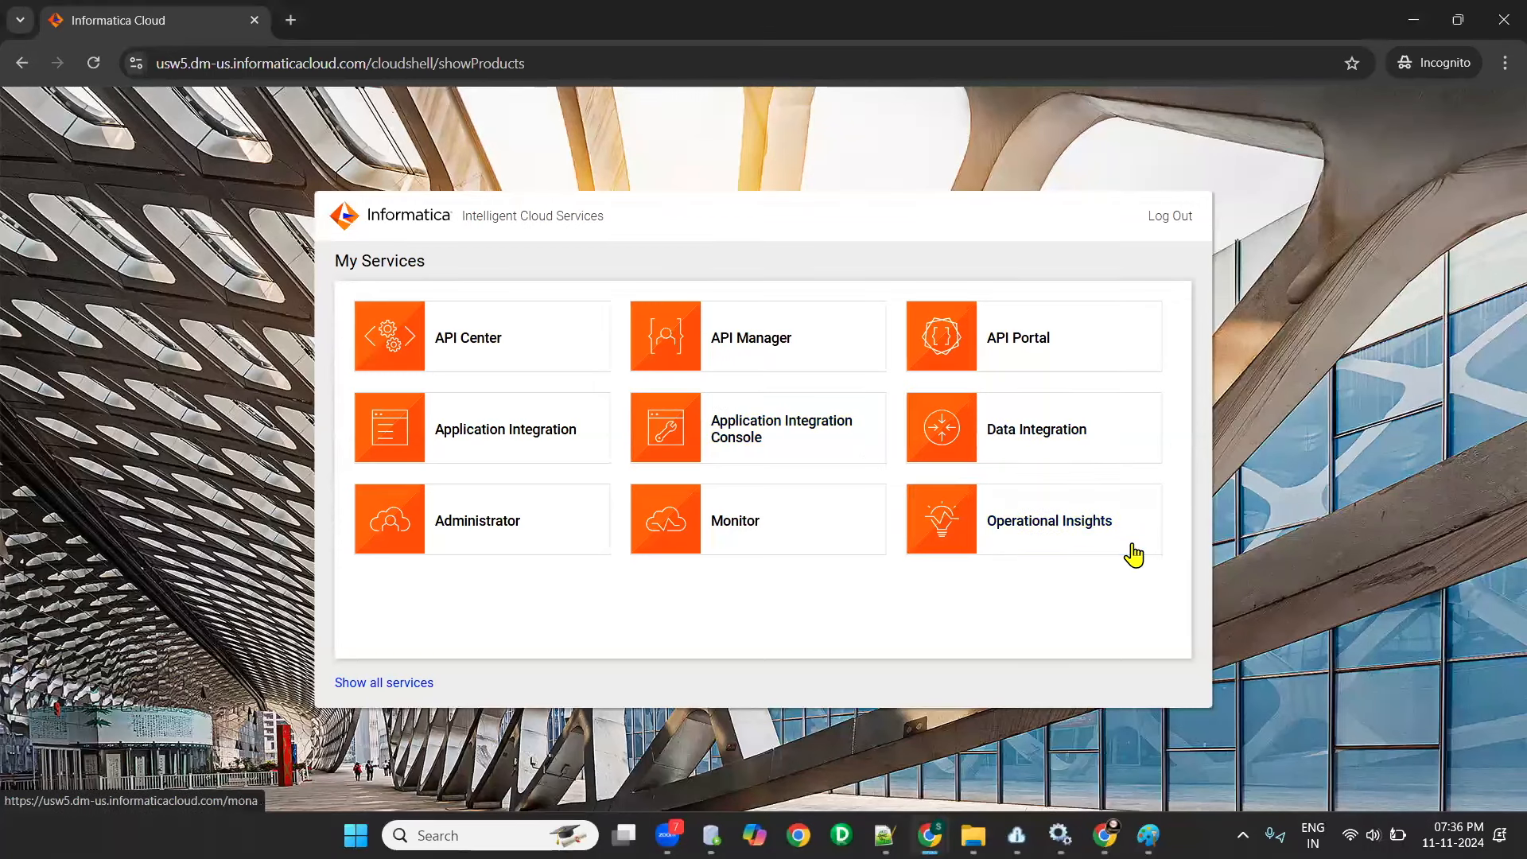
- Return to Paint and draw two orange rectangle outlines, one below the CDI label and one below the CAI label
{"action": "left_click", "coordinate": [1148, 836]}
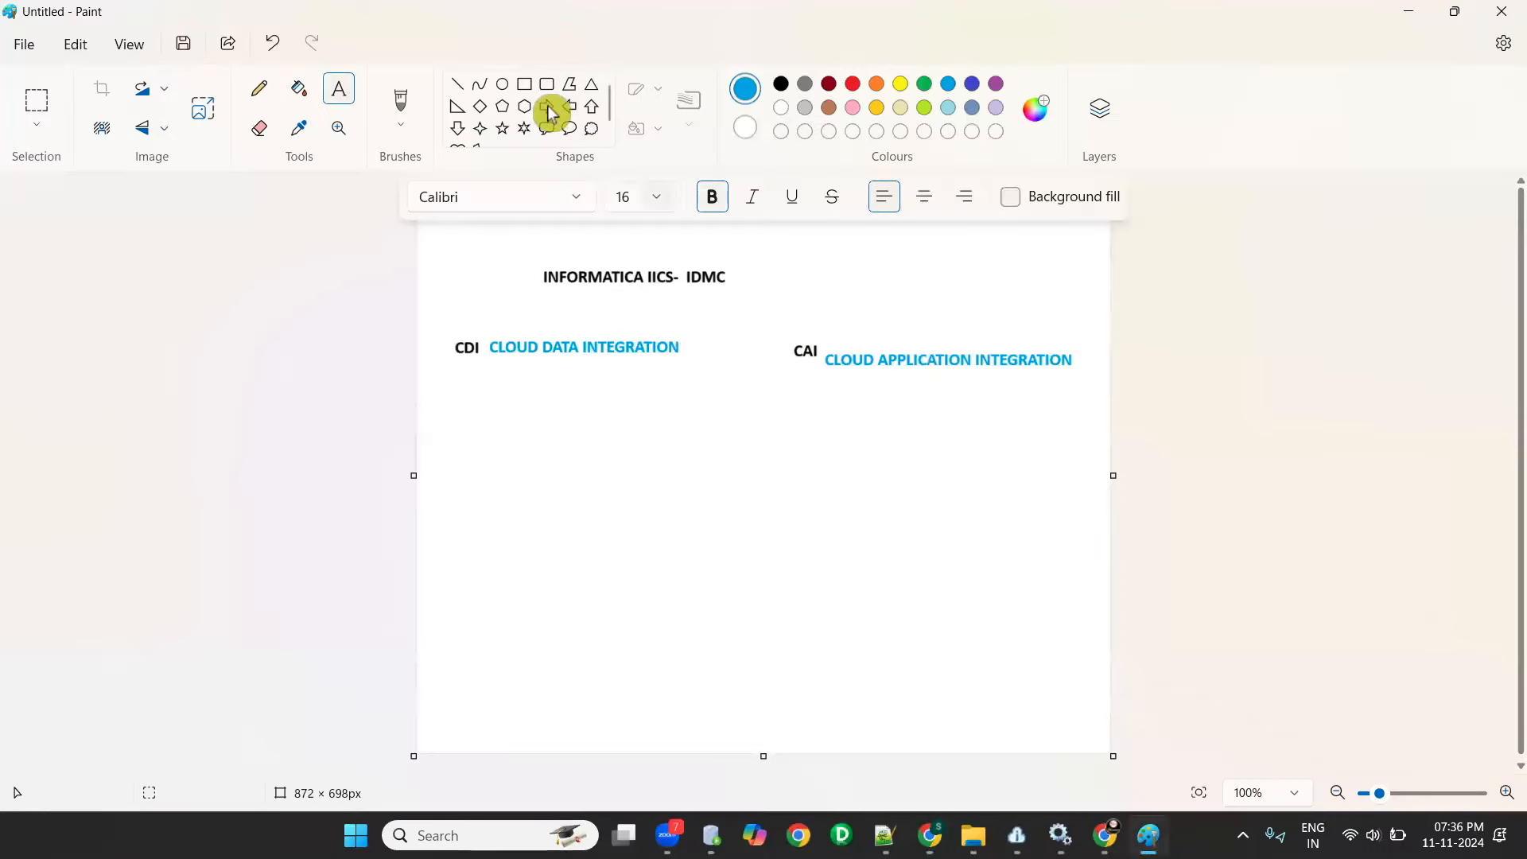
{"action": "left_click", "coordinate": [972, 83]}
{"action": "left_click", "coordinate": [876, 83]}
{"action": "left_click", "coordinate": [525, 84]}
{"action": "left_click_drag", "start_coordinate": [433, 395], "coordinate": [698, 678]}
{"action": "mouse_move", "coordinate": [781, 395]}
{"action": "left_mouse_down"}
{"action": "mouse_move", "coordinate": [1105, 716]}
{"action": "mouse_move", "coordinate": [1089, 688]}
{"action": "left_mouse_up"}
{"action": "left_click", "coordinate": [575, 597]}
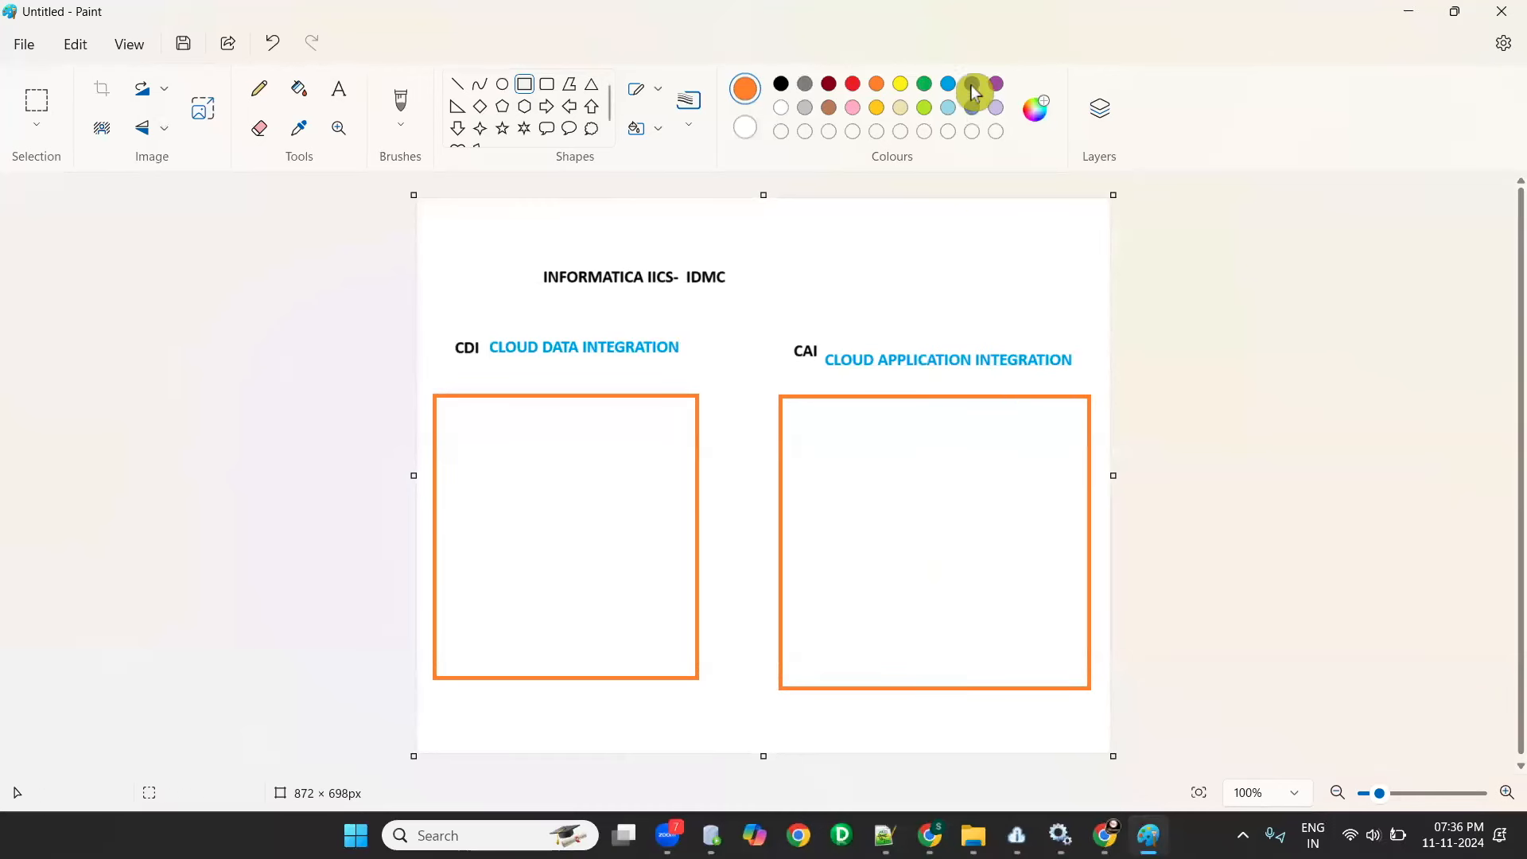
- Add the indigo text lines "Administrator" and "Data Integration" inside the CDI rectangle, consulting the Informatica services page for the names
{"action": "left_click", "coordinate": [339, 88]}
{"action": "left_click_drag", "start_coordinate": [440, 430], "coordinate": [726, 654]}
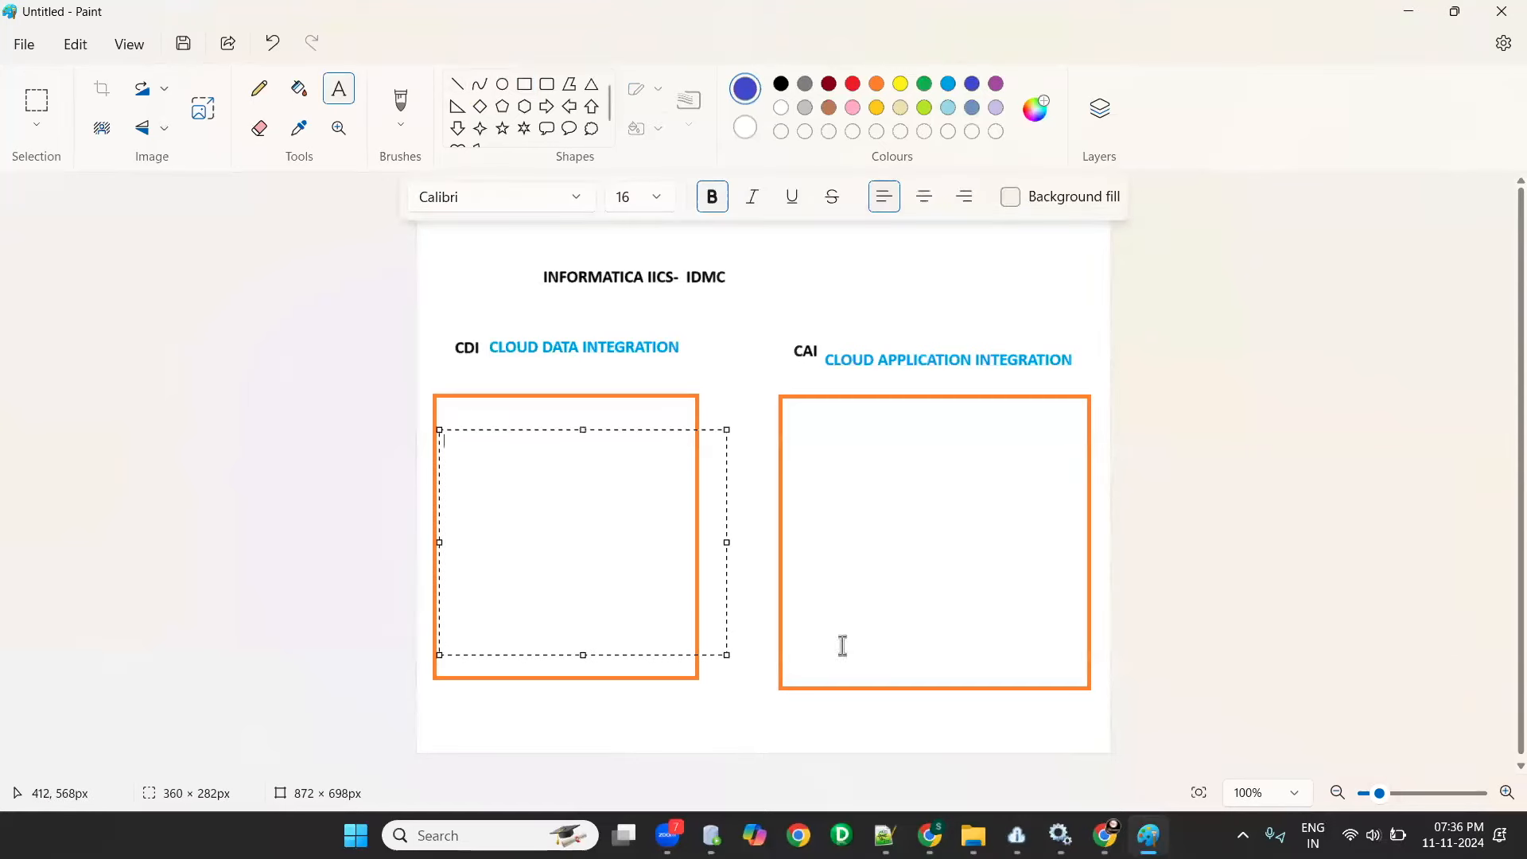
{"action": "key", "text": "alt+Tab"}
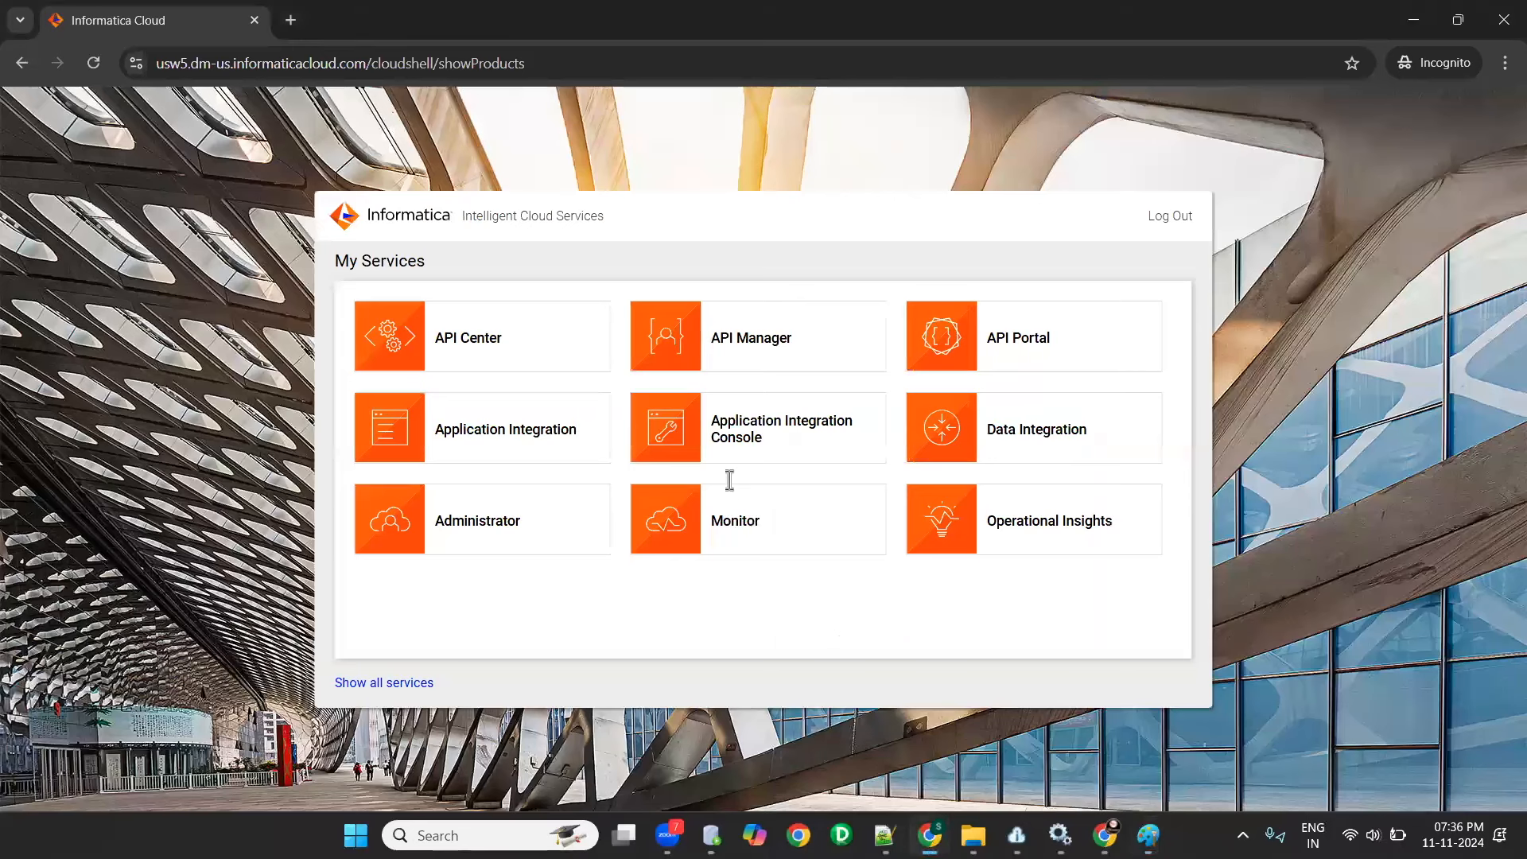
{"action": "key", "text": "alt+Tab"}
{"action": "key", "text": "alt+Tab"}
{"action": "key", "text": "alt+Tab"}
{"action": "type", "text": "a"}
{"action": "key", "text": "BackSpace"}
{"action": "type", "text": "Administrator"}
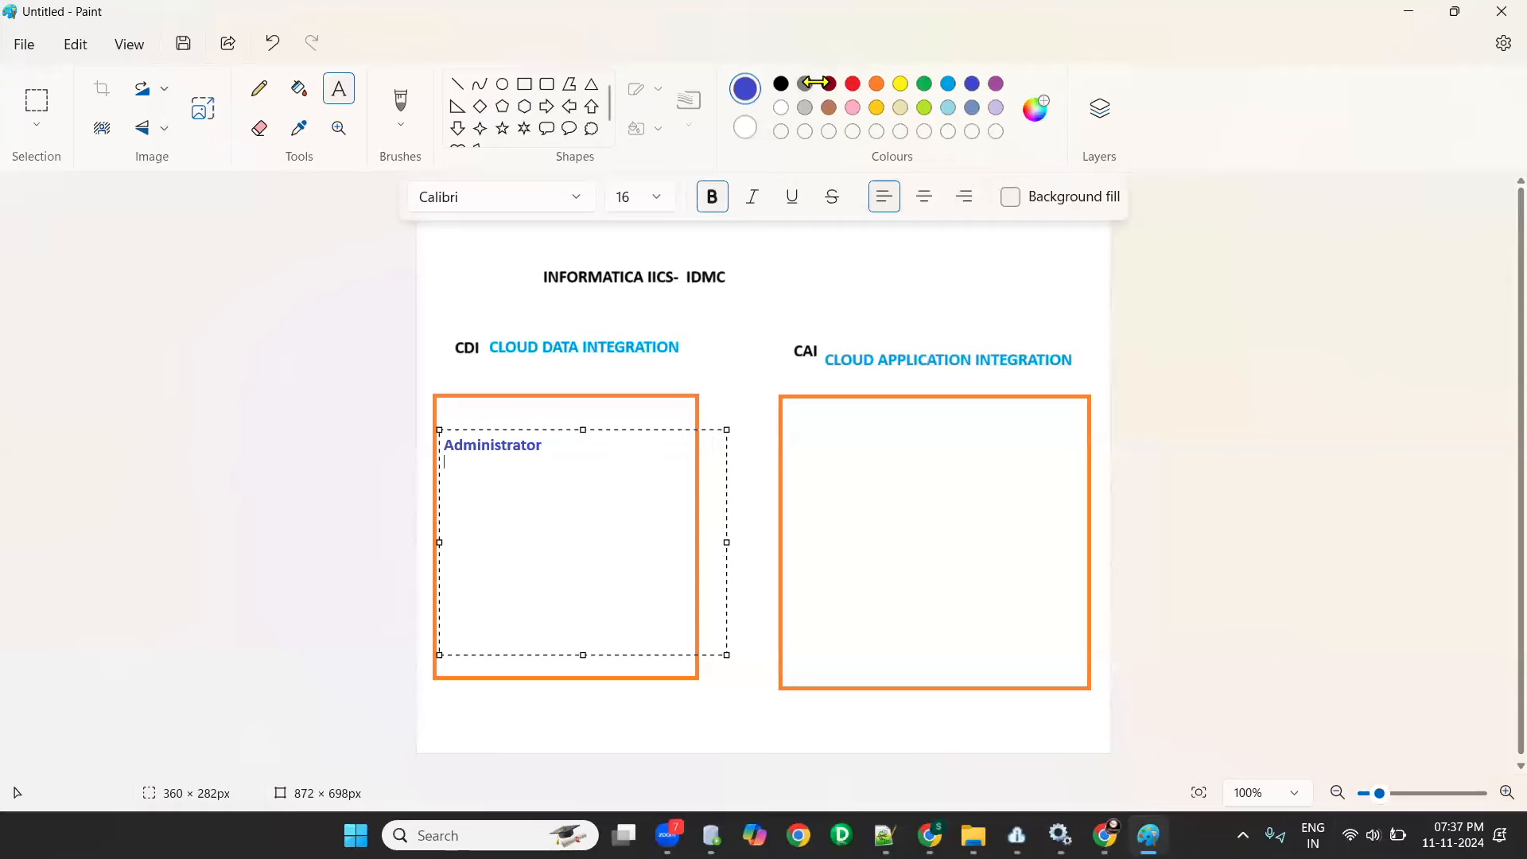
{"action": "key", "text": "alt+Tab"}
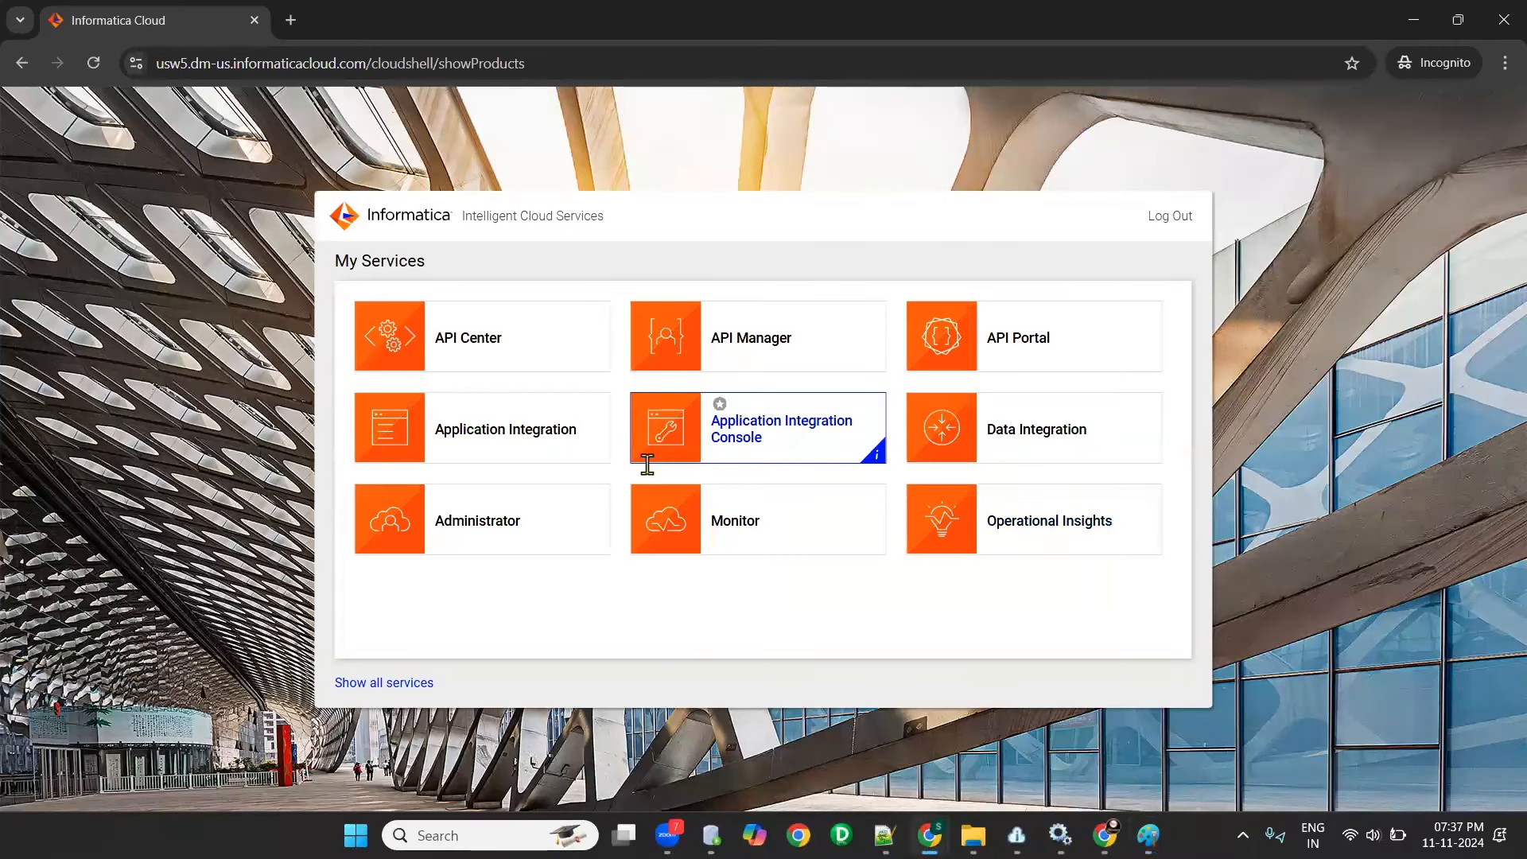
{"action": "key", "text": "alt+Tab"}
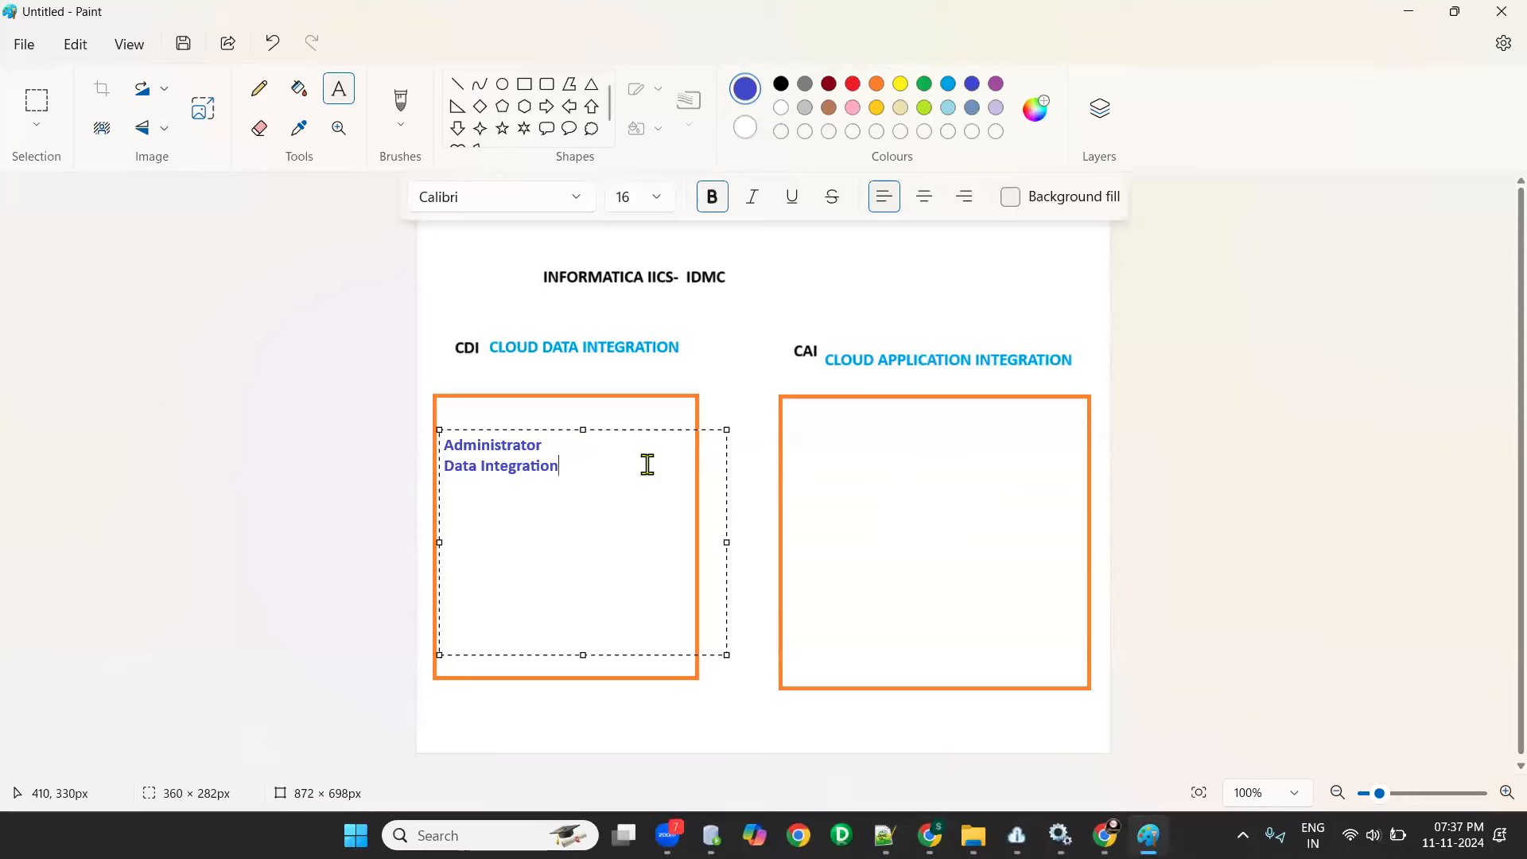
- Consult the Informatica services page and add the indigo text lines "Administator", "Data Ingtegrataion" and "Application Inte" inside Paint's CAI rectangle
{"action": "key", "text": "alt+Tab"}
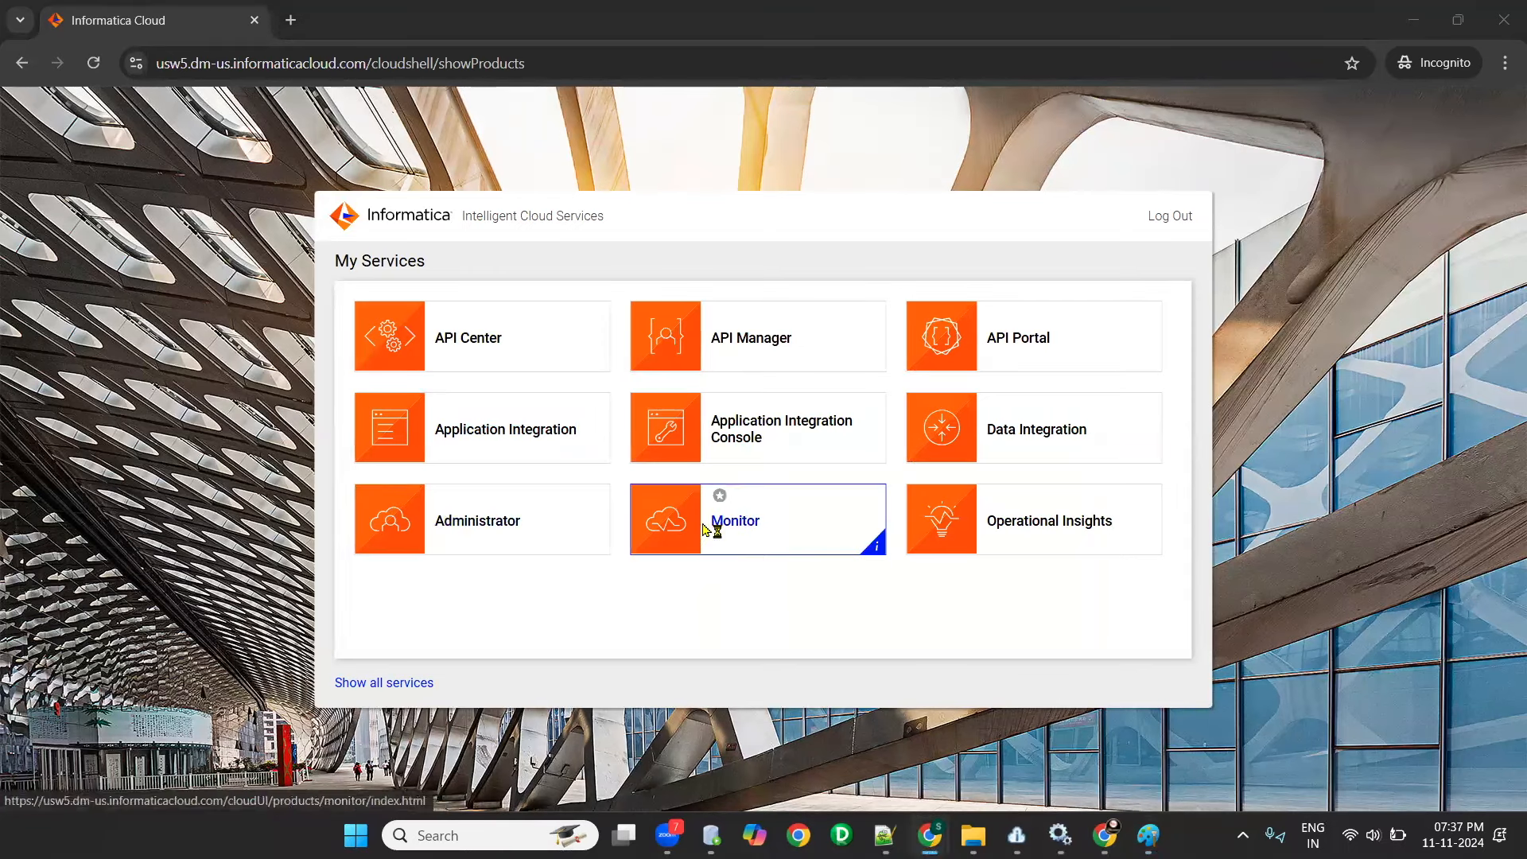
{"action": "key", "text": "alt+Tab"}
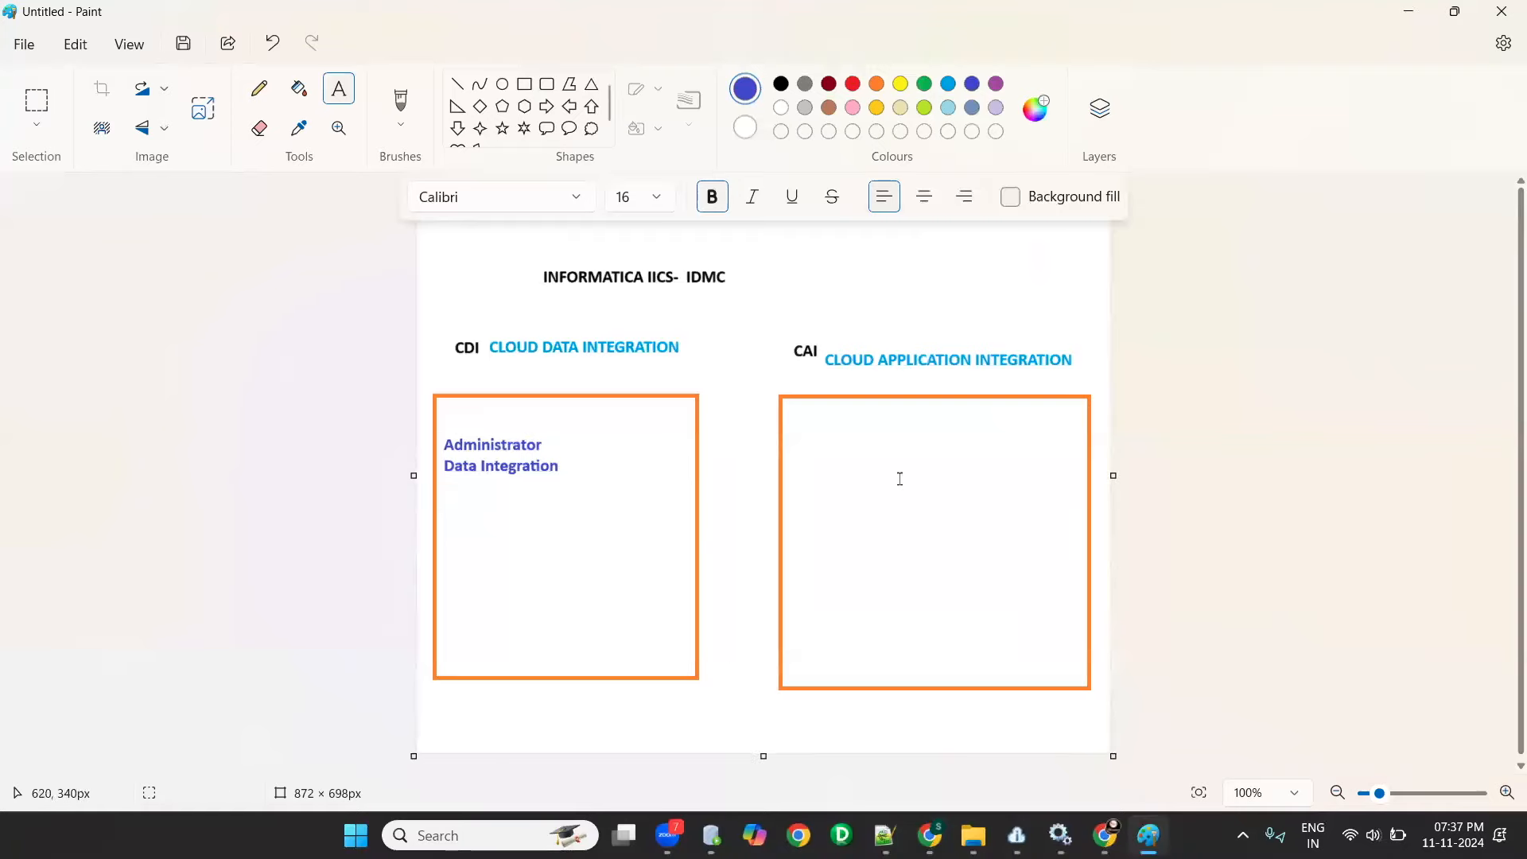
{"action": "left_click_drag", "start_coordinate": [809, 415], "coordinate": [1044, 616]}
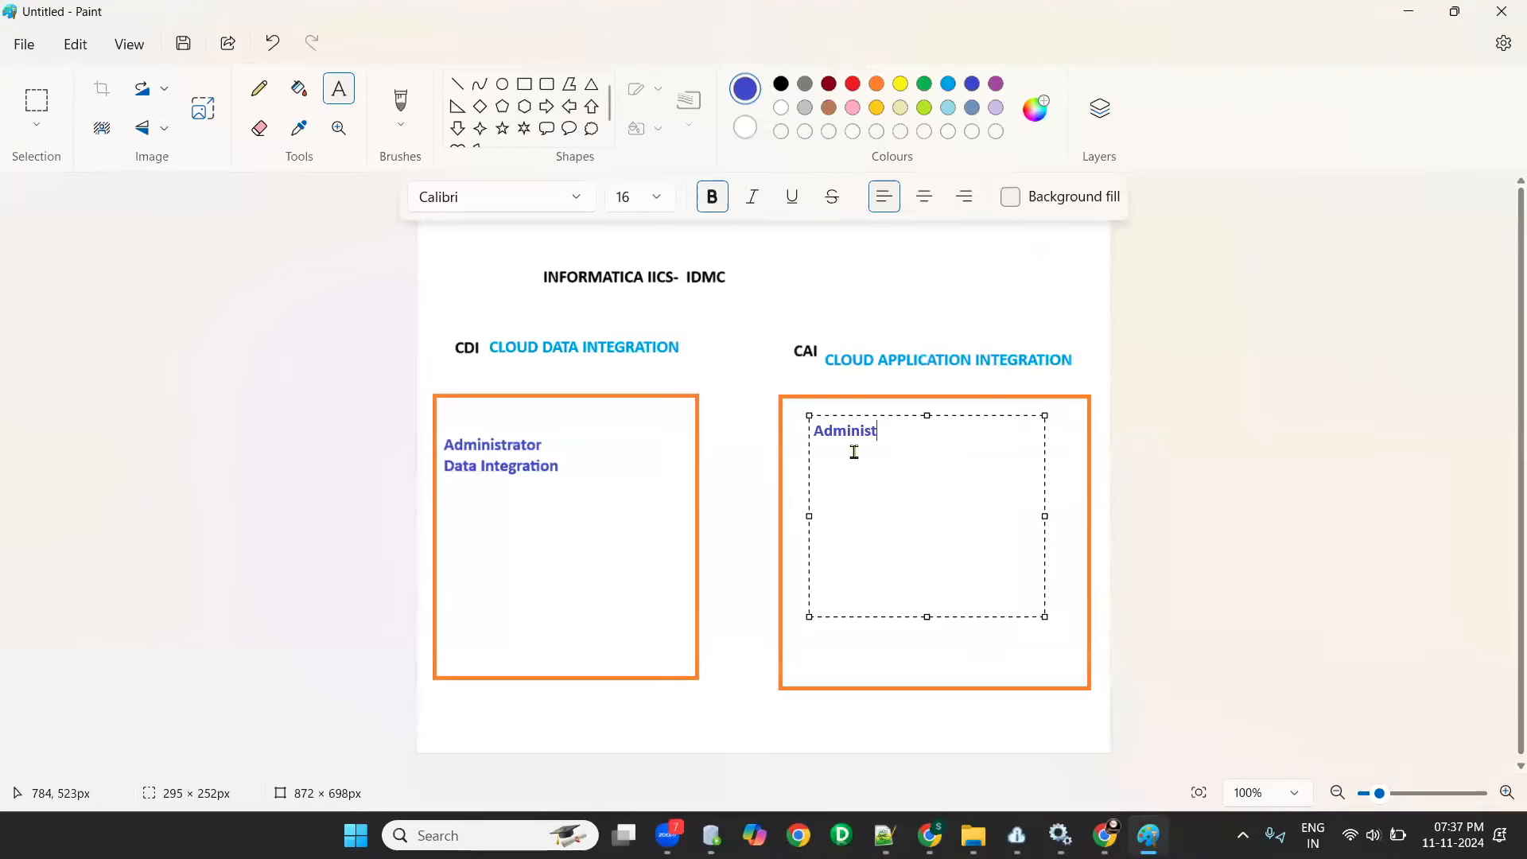
{"action": "type", "text": "Administator"}
{"action": "key", "text": "Return"}
{"action": "type", "text": "Data Ingtegra"}
{"action": "left_click", "coordinate": [955, 452]}
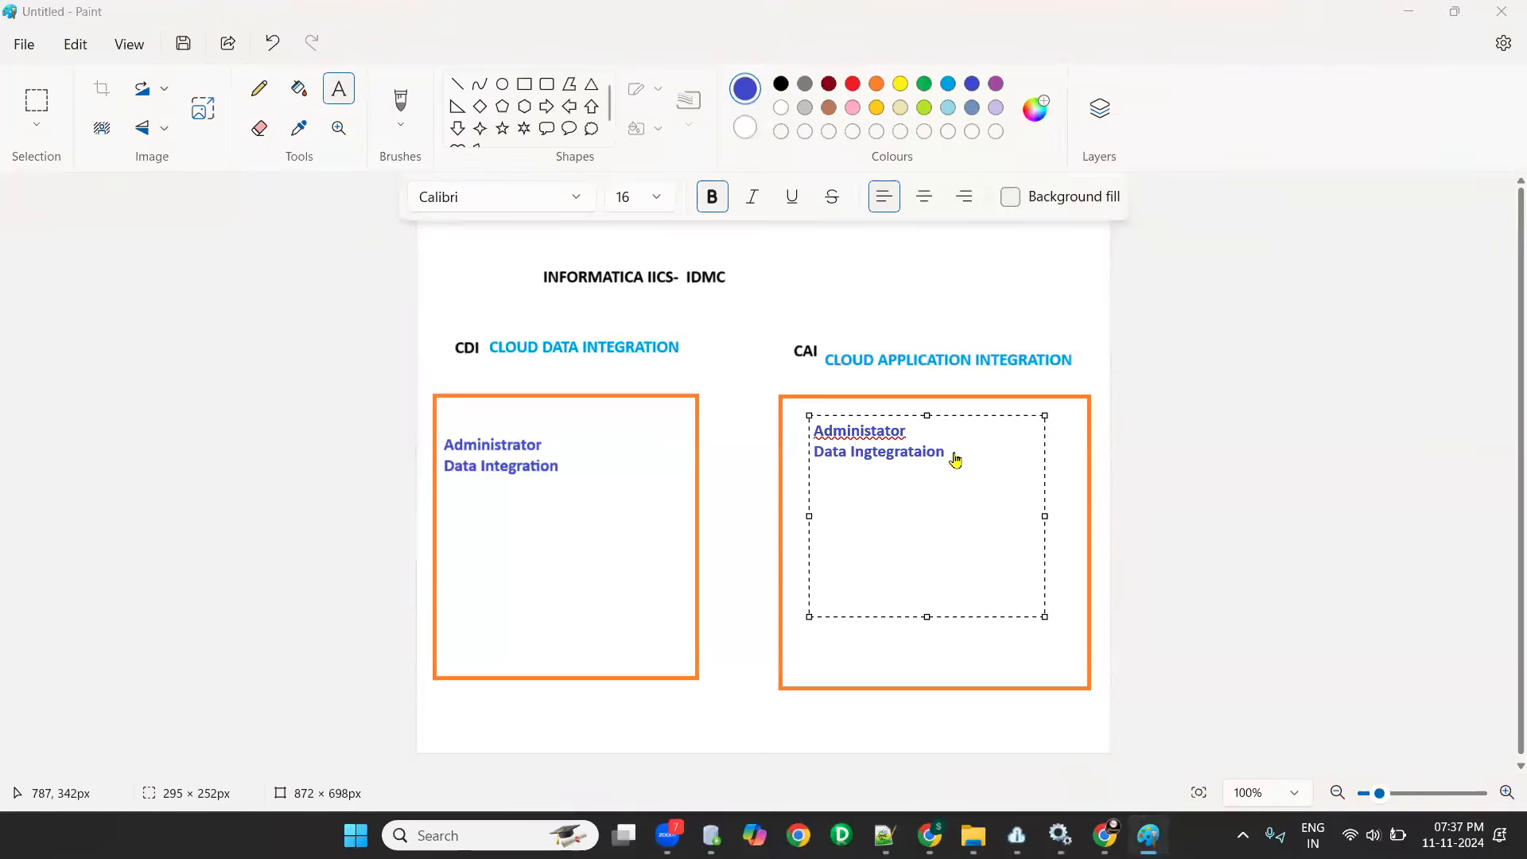
{"action": "left_click", "coordinate": [969, 452]}
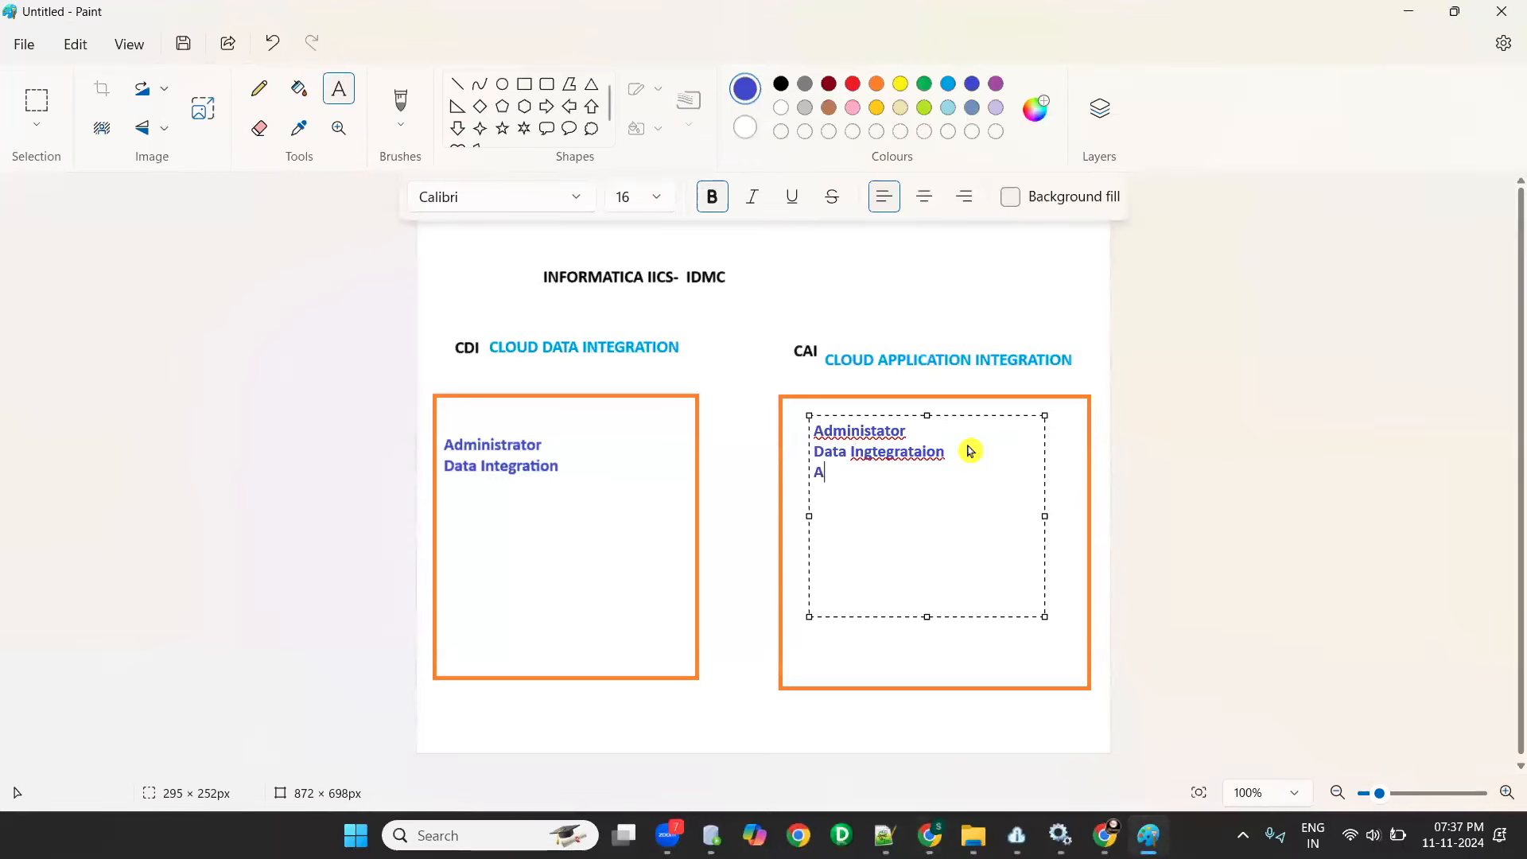
{"action": "type", "text": "Application Inte"}
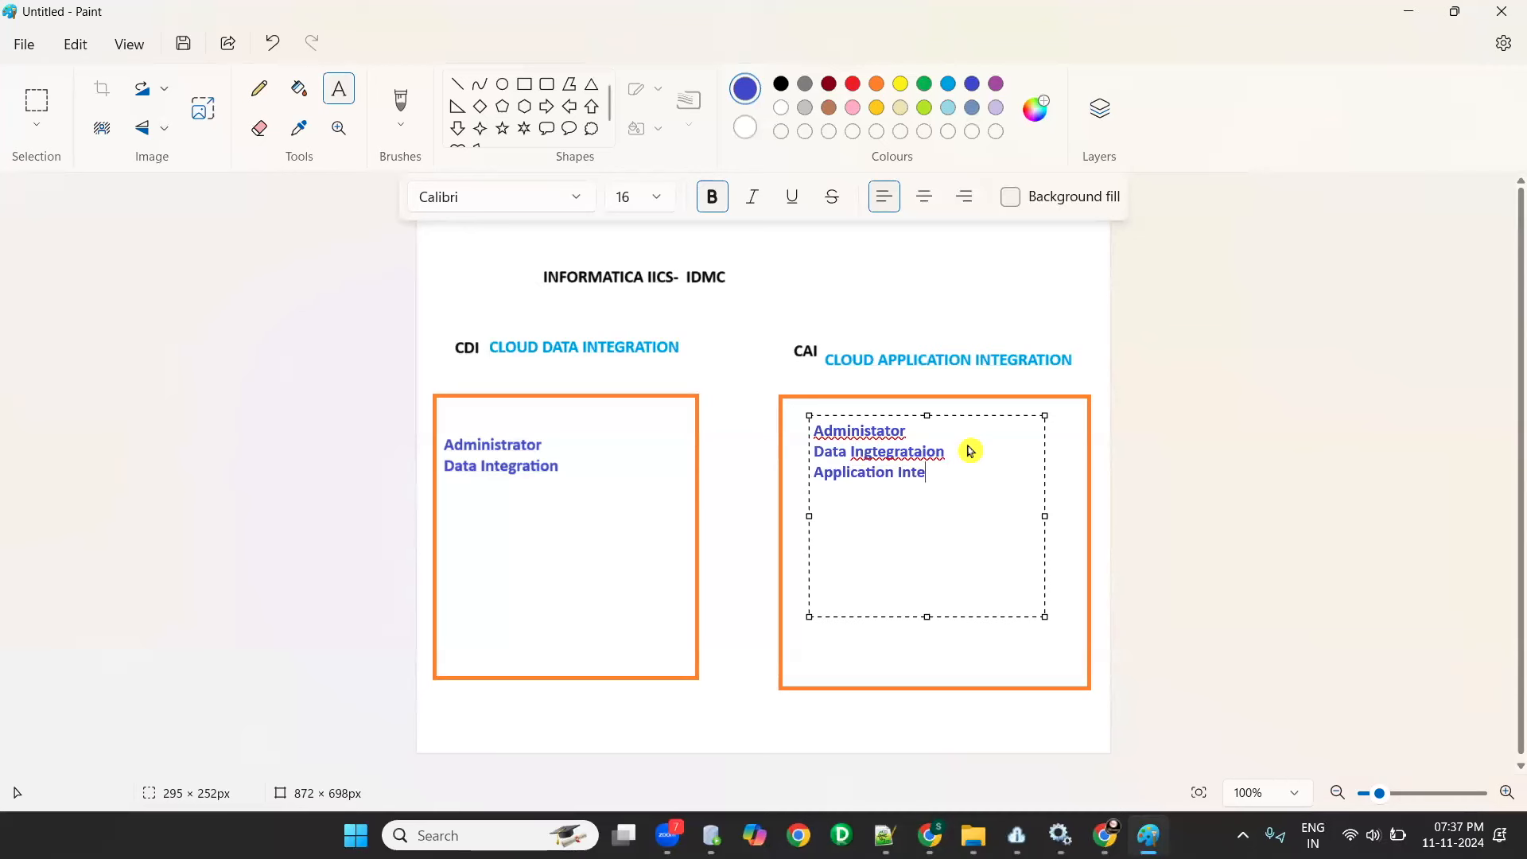
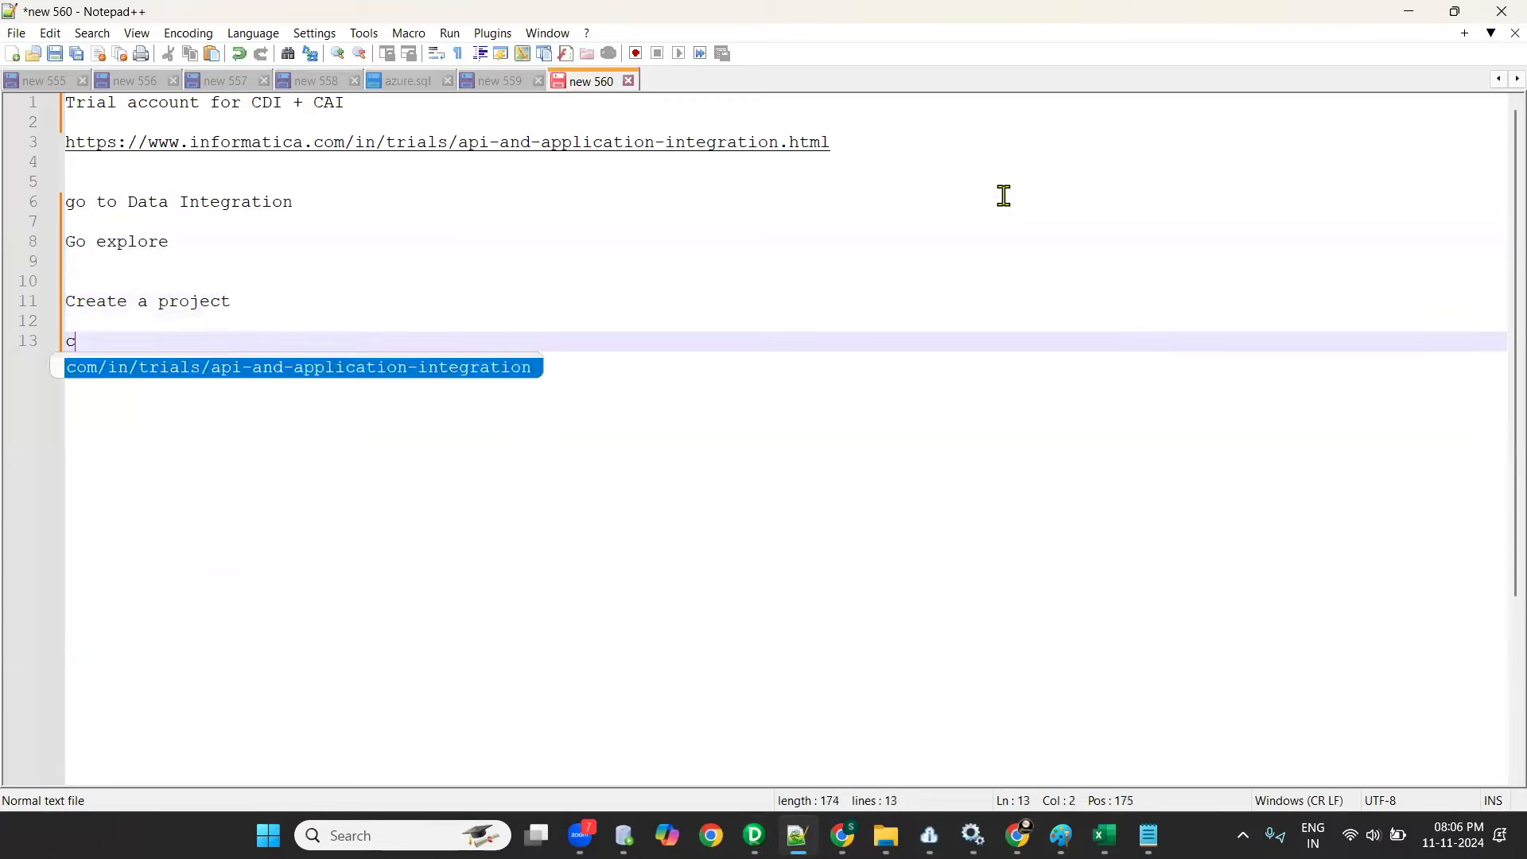
- Complete the note line "create a folder" below "Create a project" and switch to the Informatica Data Integration browser window
{"action": "type", "text": "te a folder"}
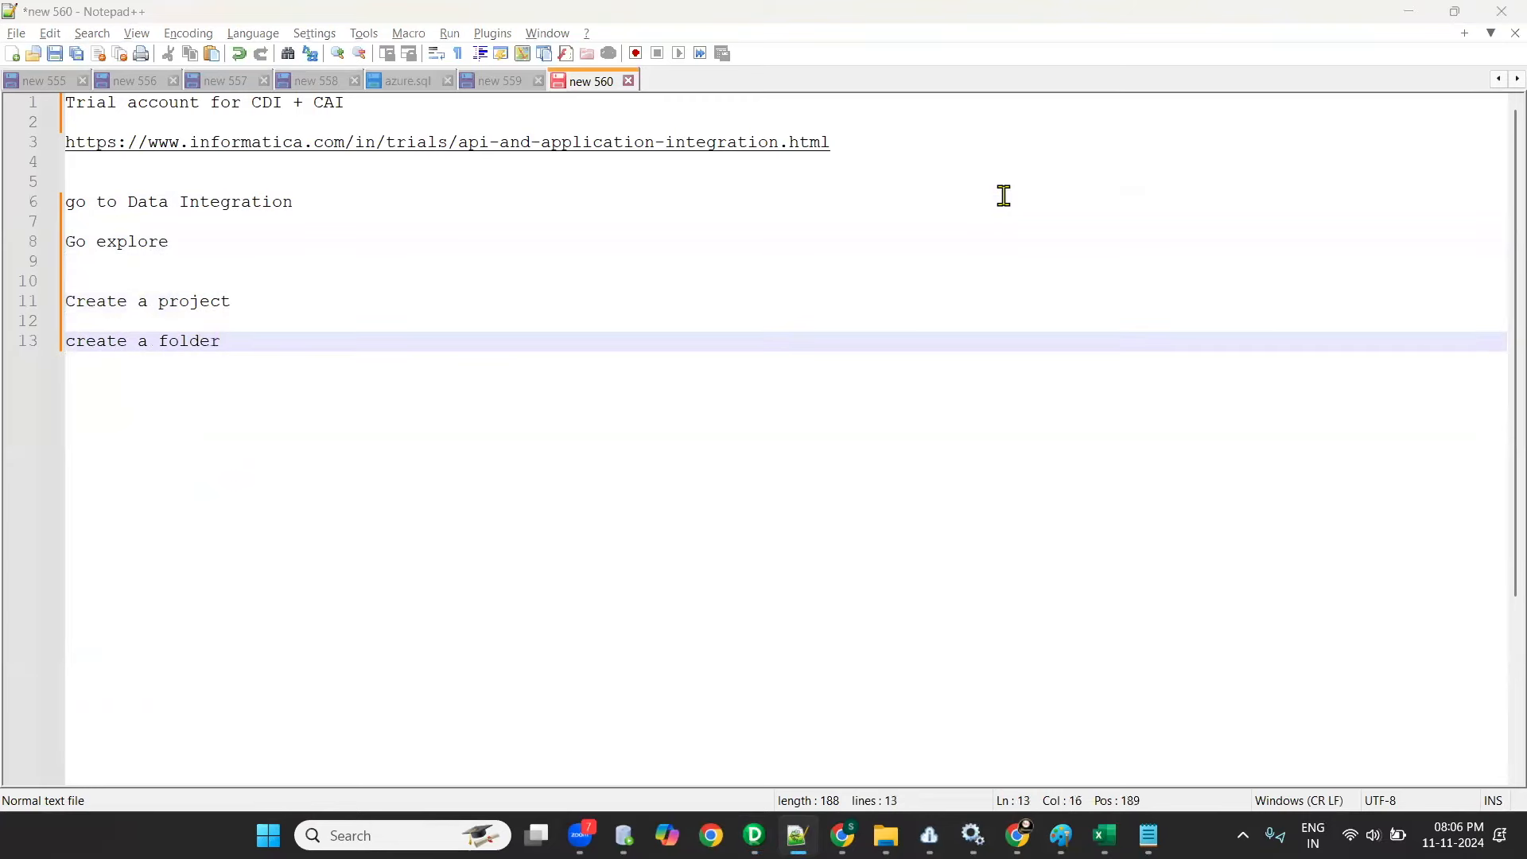
{"action": "key", "text": "alt+Tab"}
{"action": "key", "text": "alt+Tab"}
{"action": "key", "text": "Tab"}
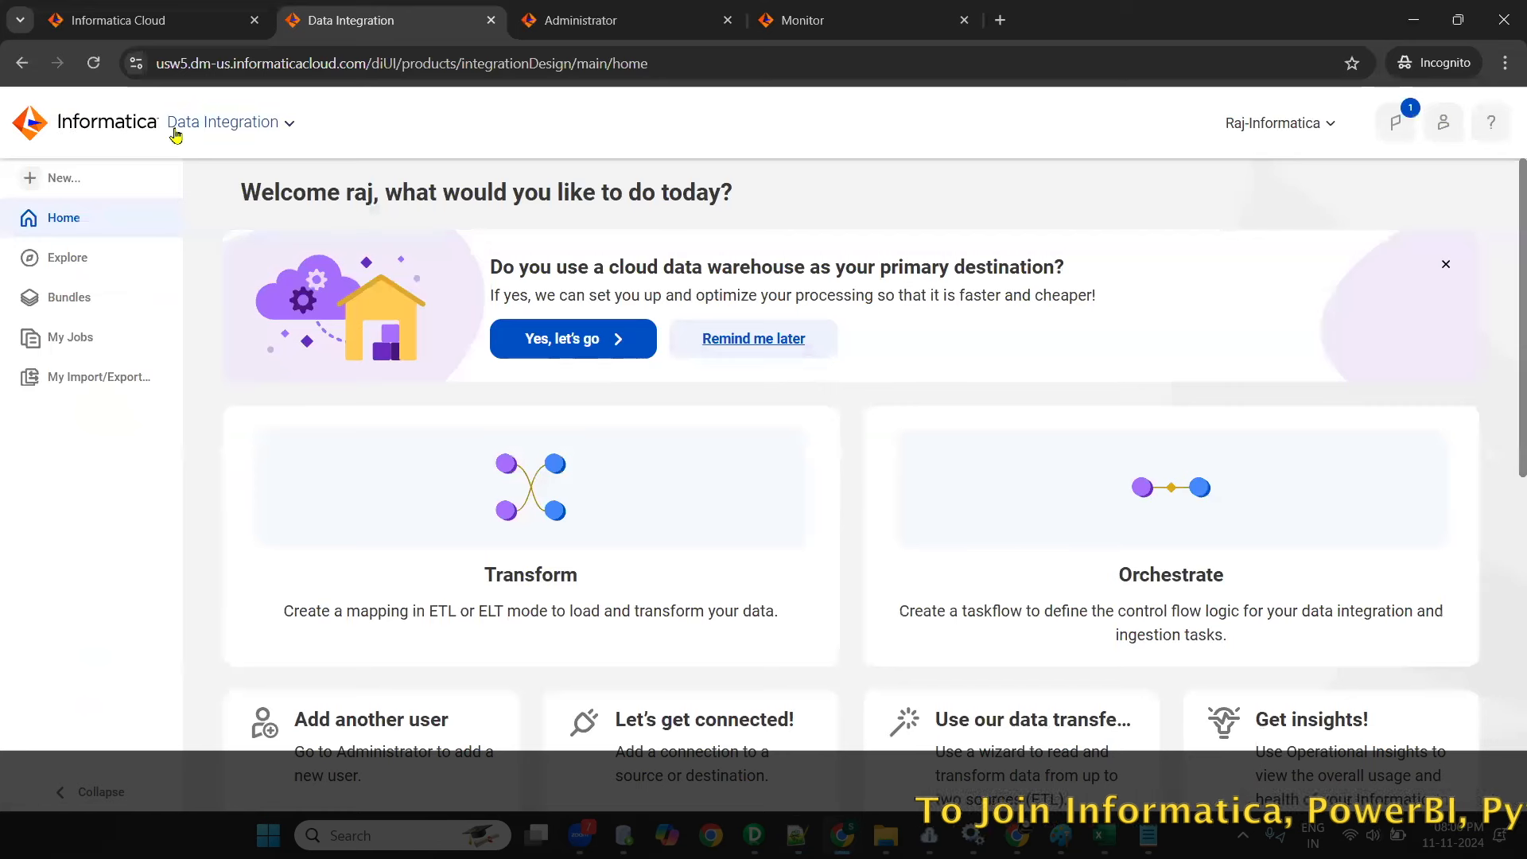
- Open the Explore page and create a new project named "IICS_Training"
{"action": "left_click", "coordinate": [65, 268]}
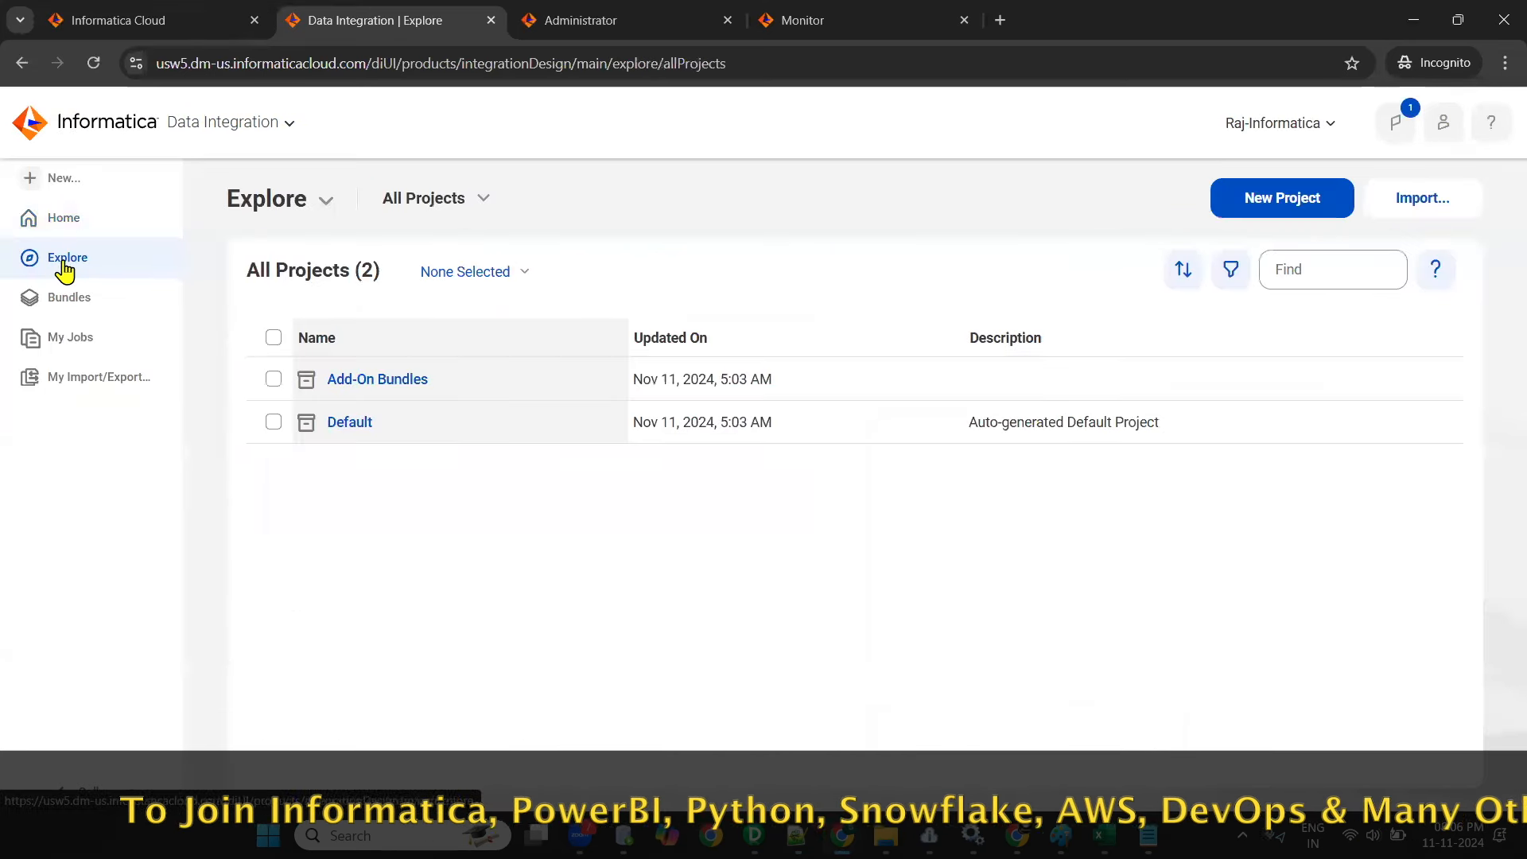
{"action": "left_click", "coordinate": [1285, 204]}
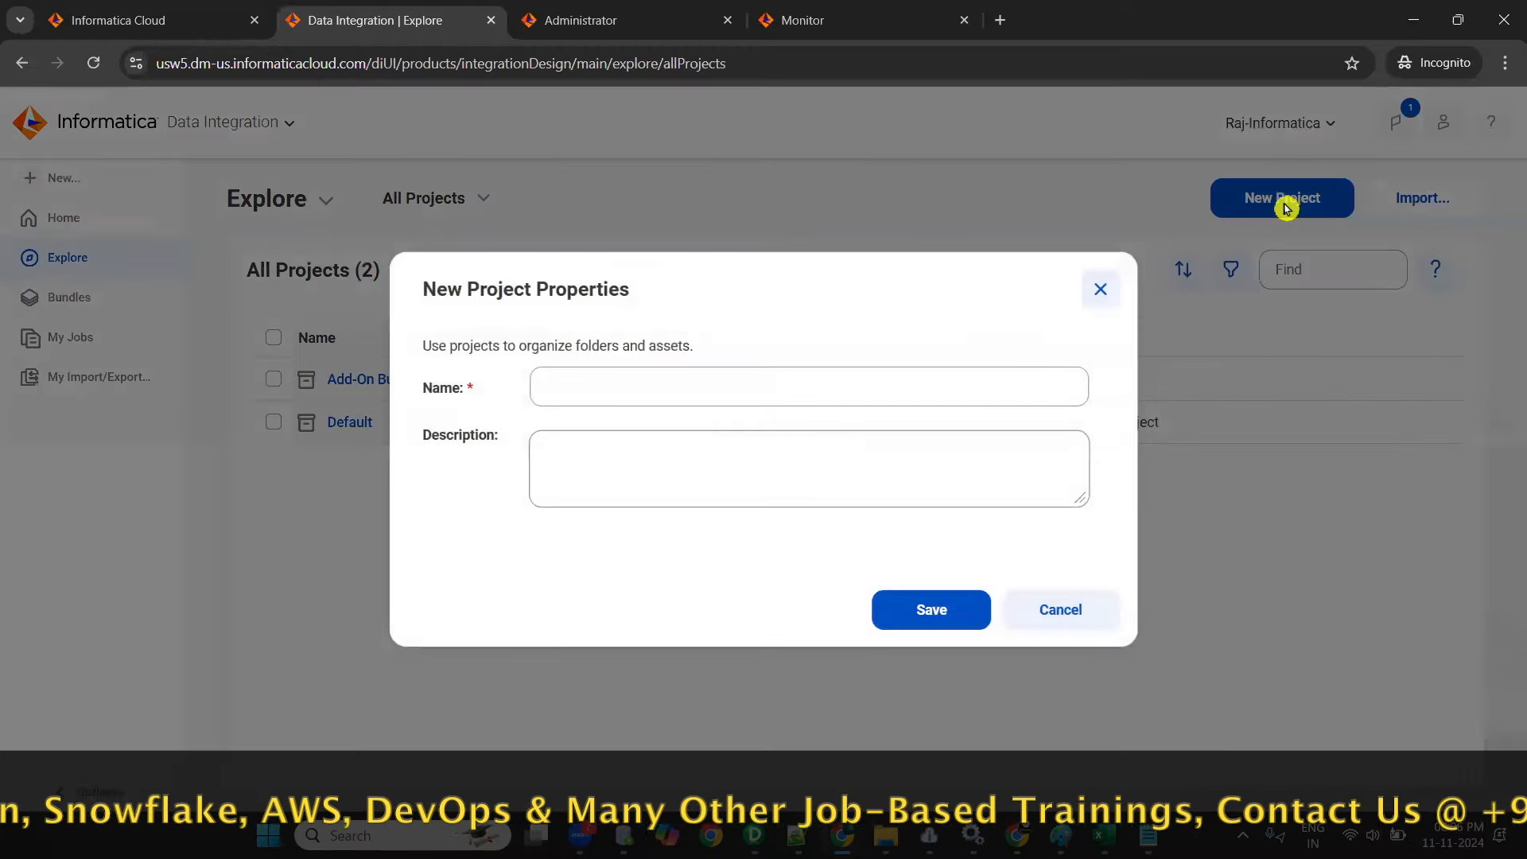
{"action": "left_click", "coordinate": [615, 389]}
{"action": "type", "text": "IICS "}
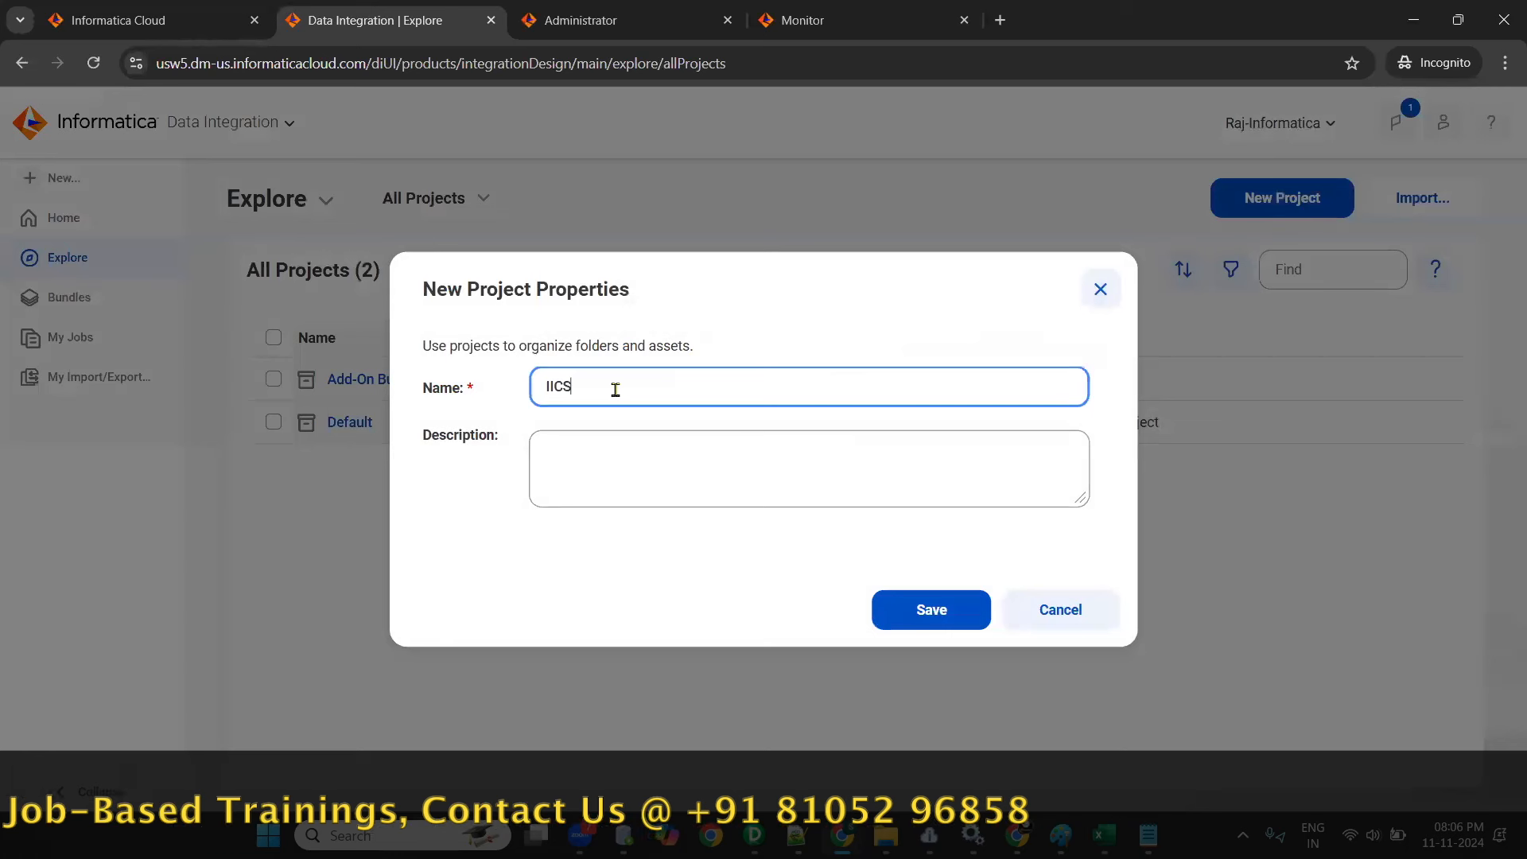
{"action": "type", "text": "-"}
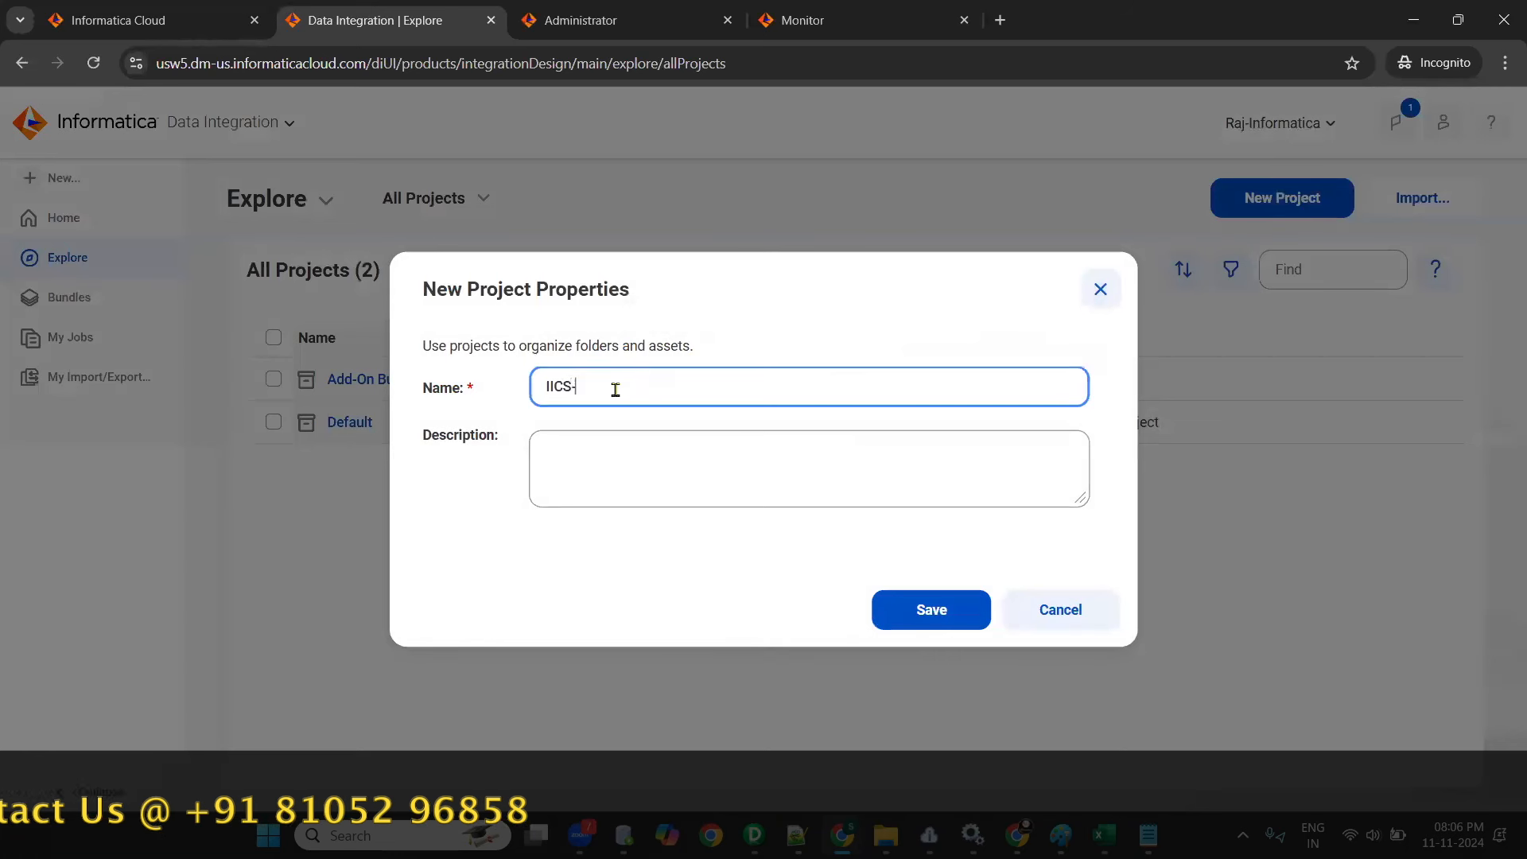
{"action": "key", "text": "BackSpace"}
{"action": "type", "text": "_"}
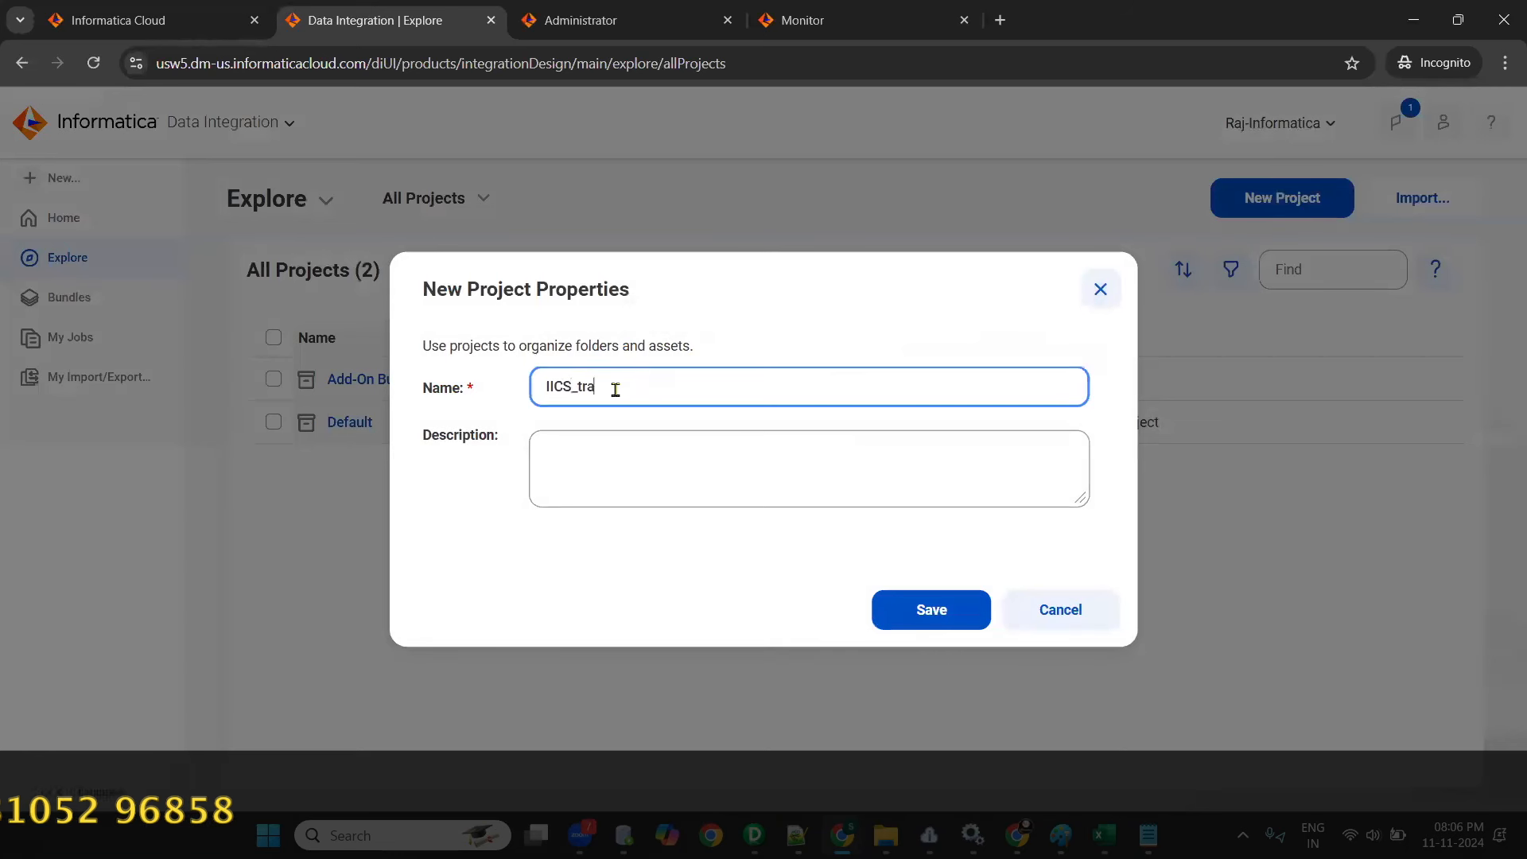
{"action": "type", "text": "Training"}
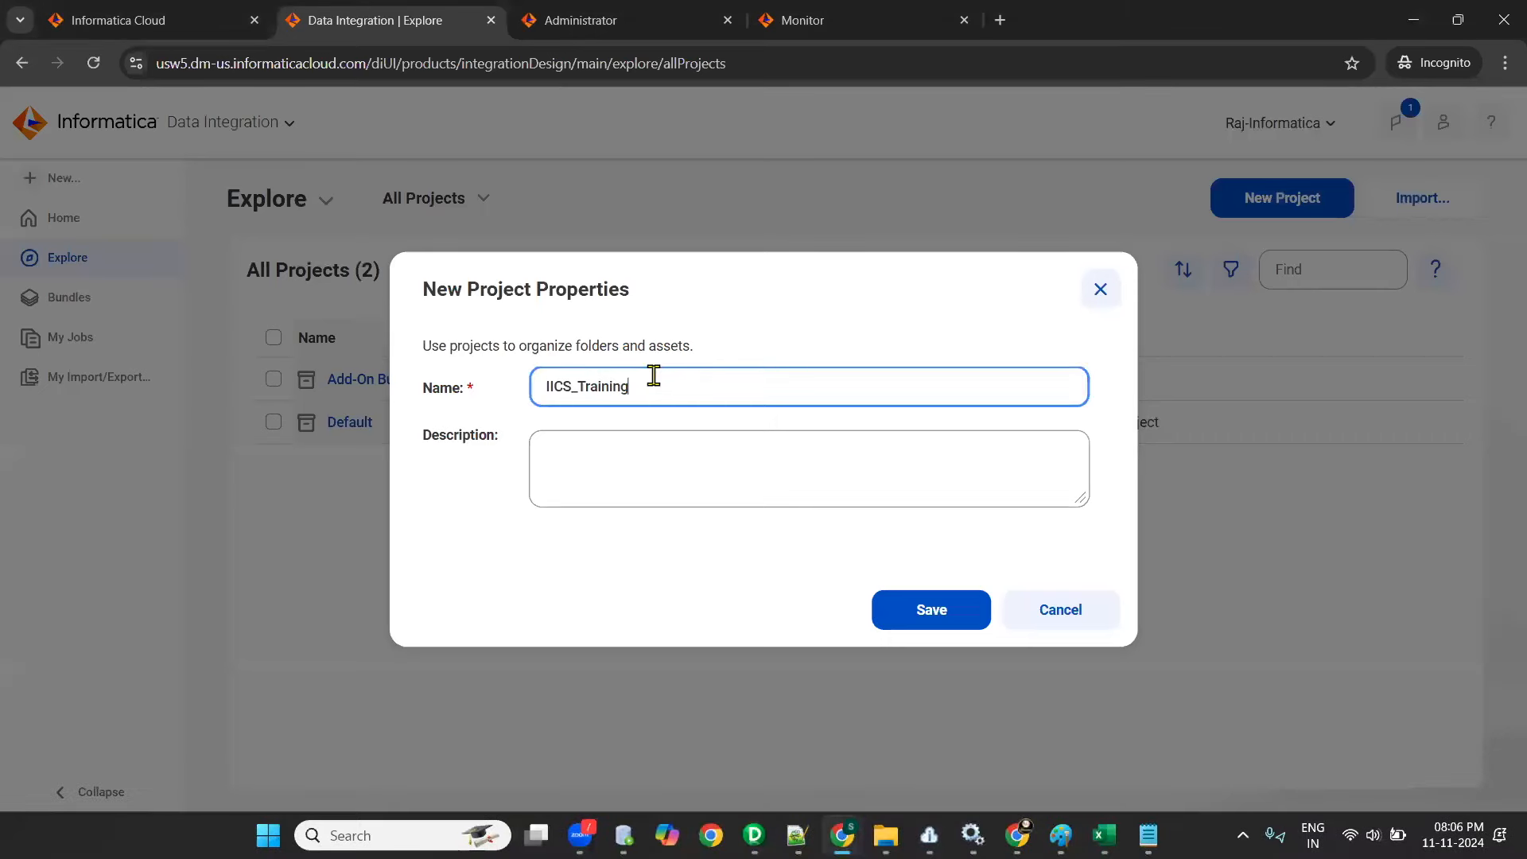
{"action": "left_click", "coordinate": [929, 609]}
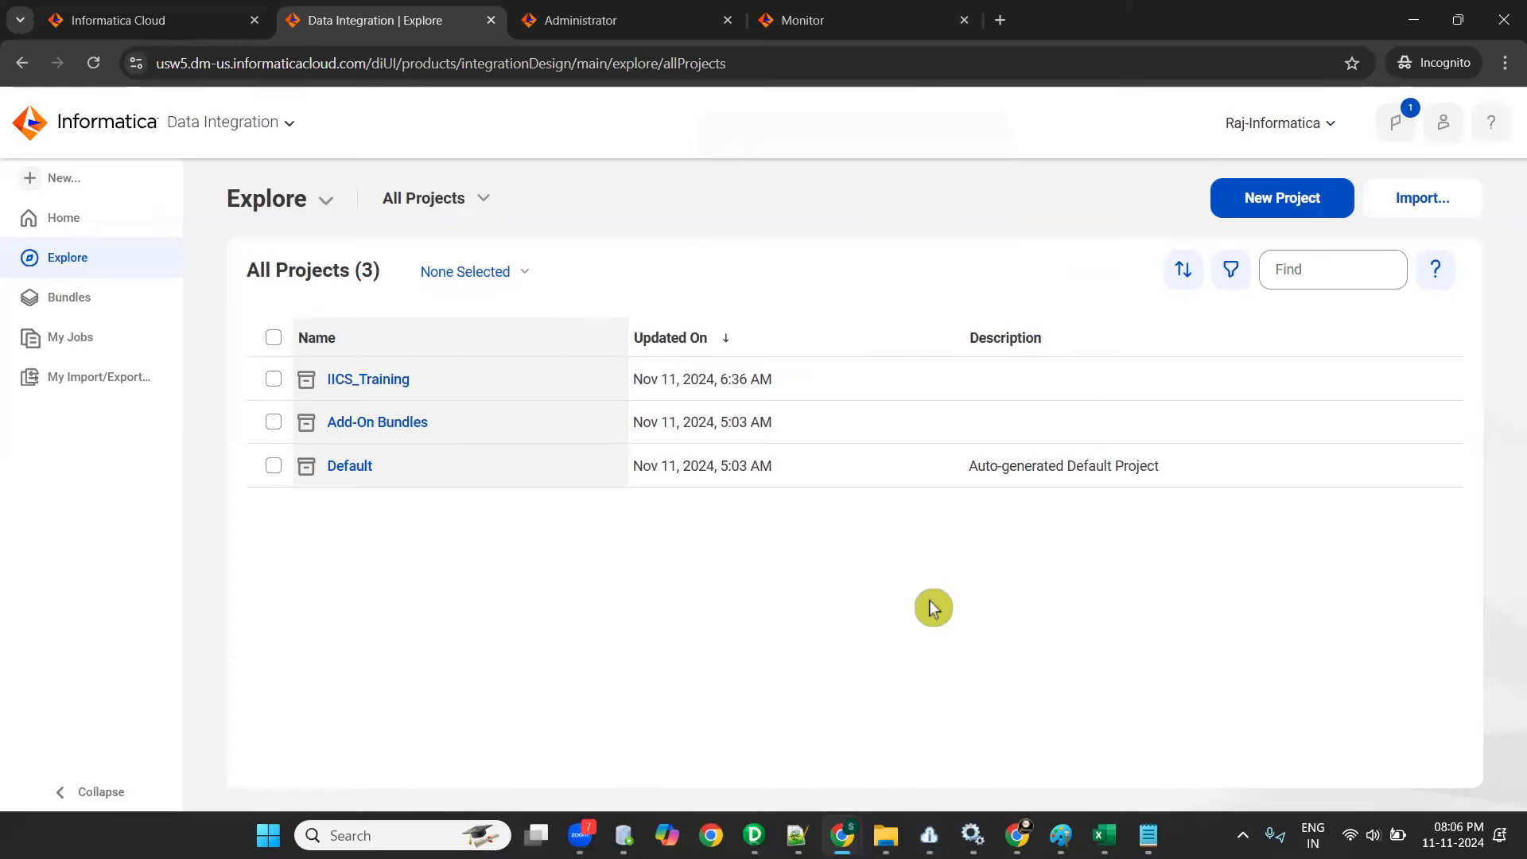
- Open the IICS_Training project and create a folder named "Batch-2" in it
{"action": "left_click", "coordinate": [380, 380]}
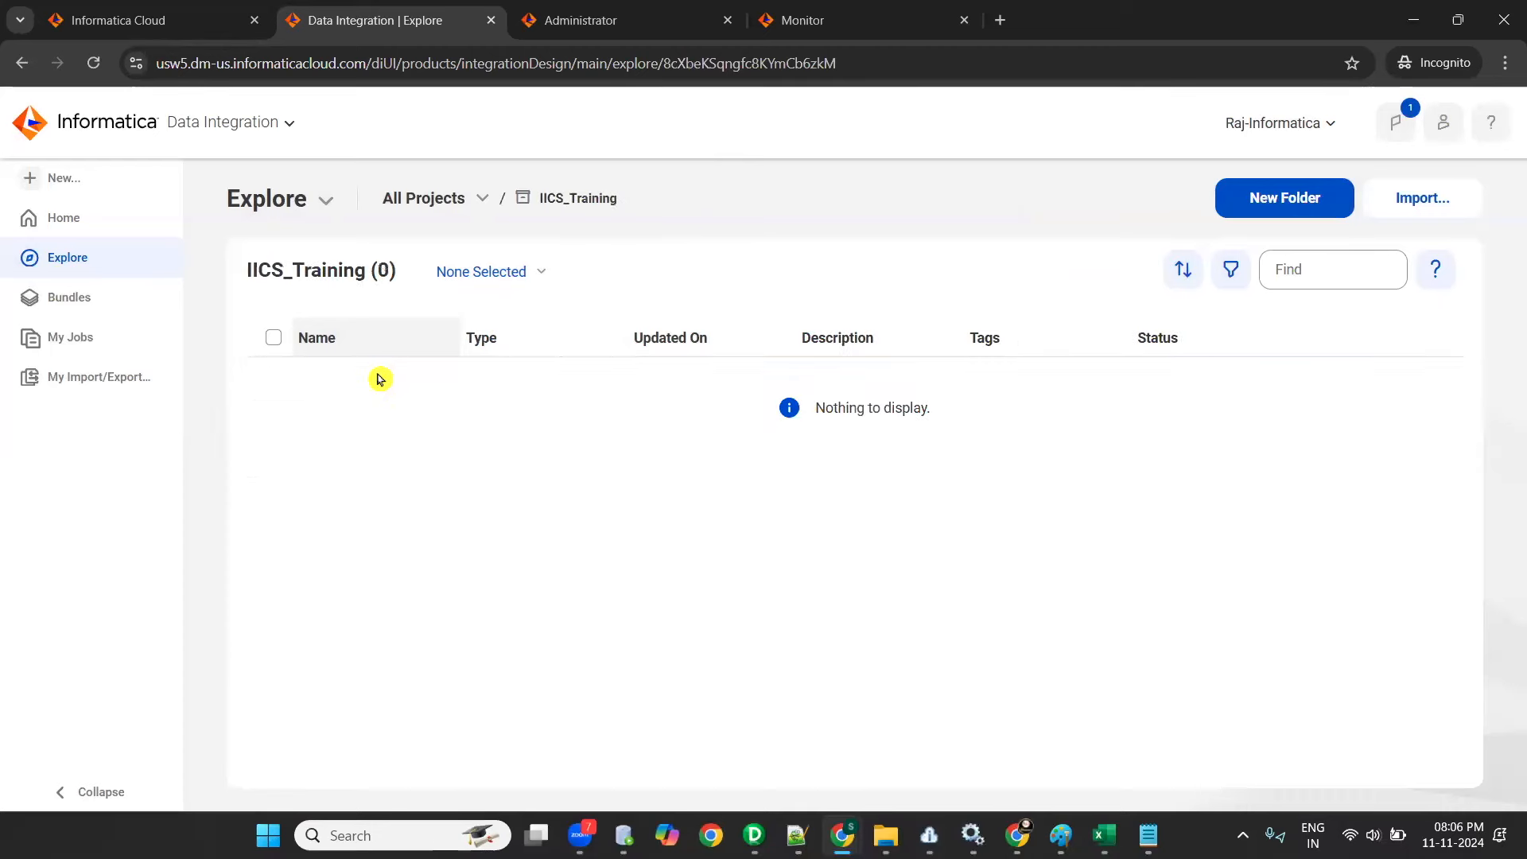
{"action": "left_click", "coordinate": [1245, 208]}
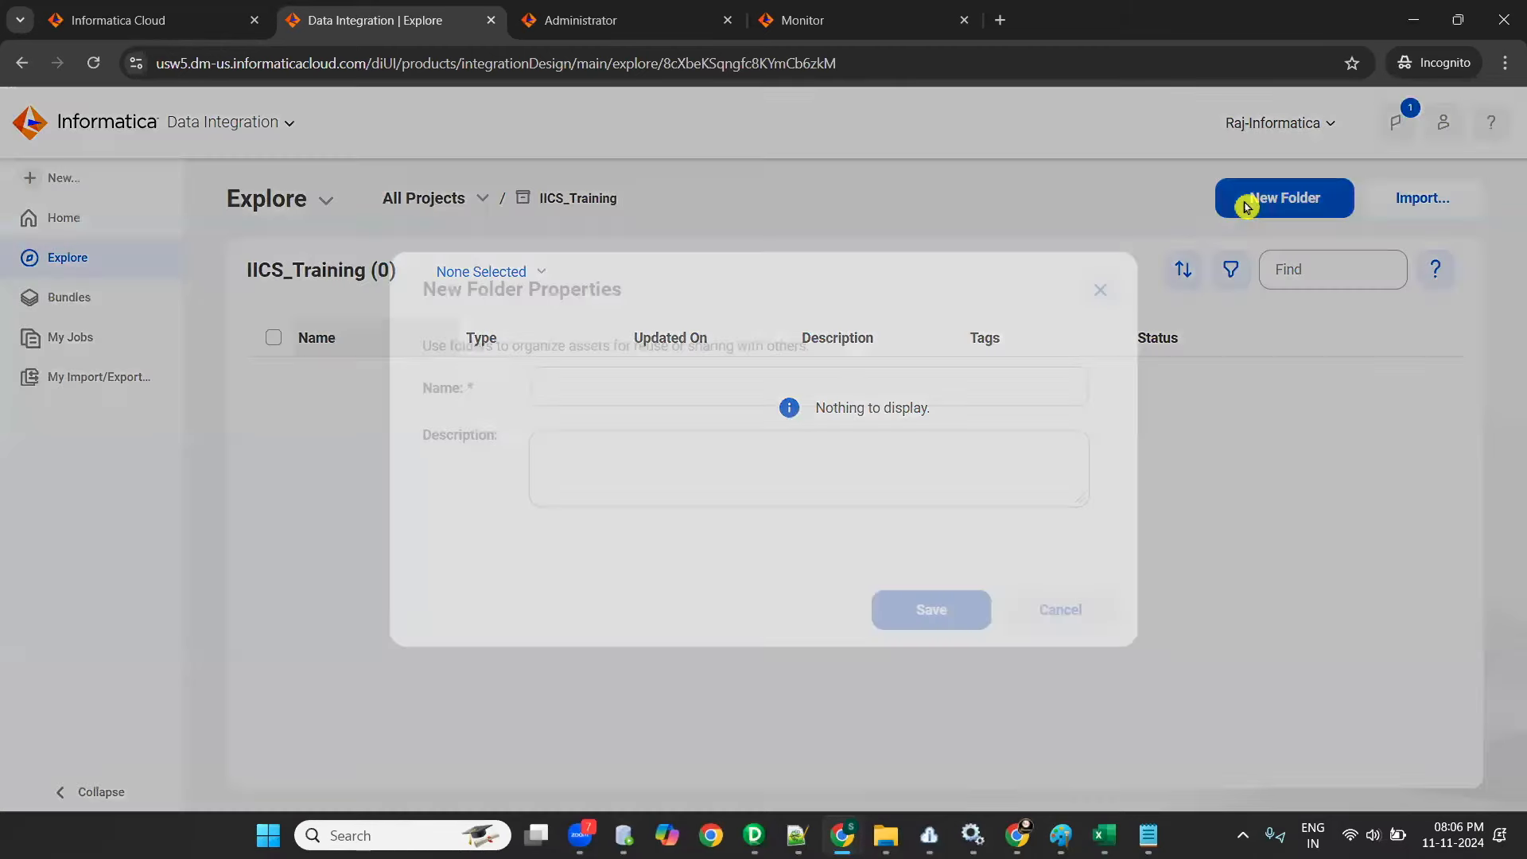
{"action": "left_click", "coordinate": [682, 377]}
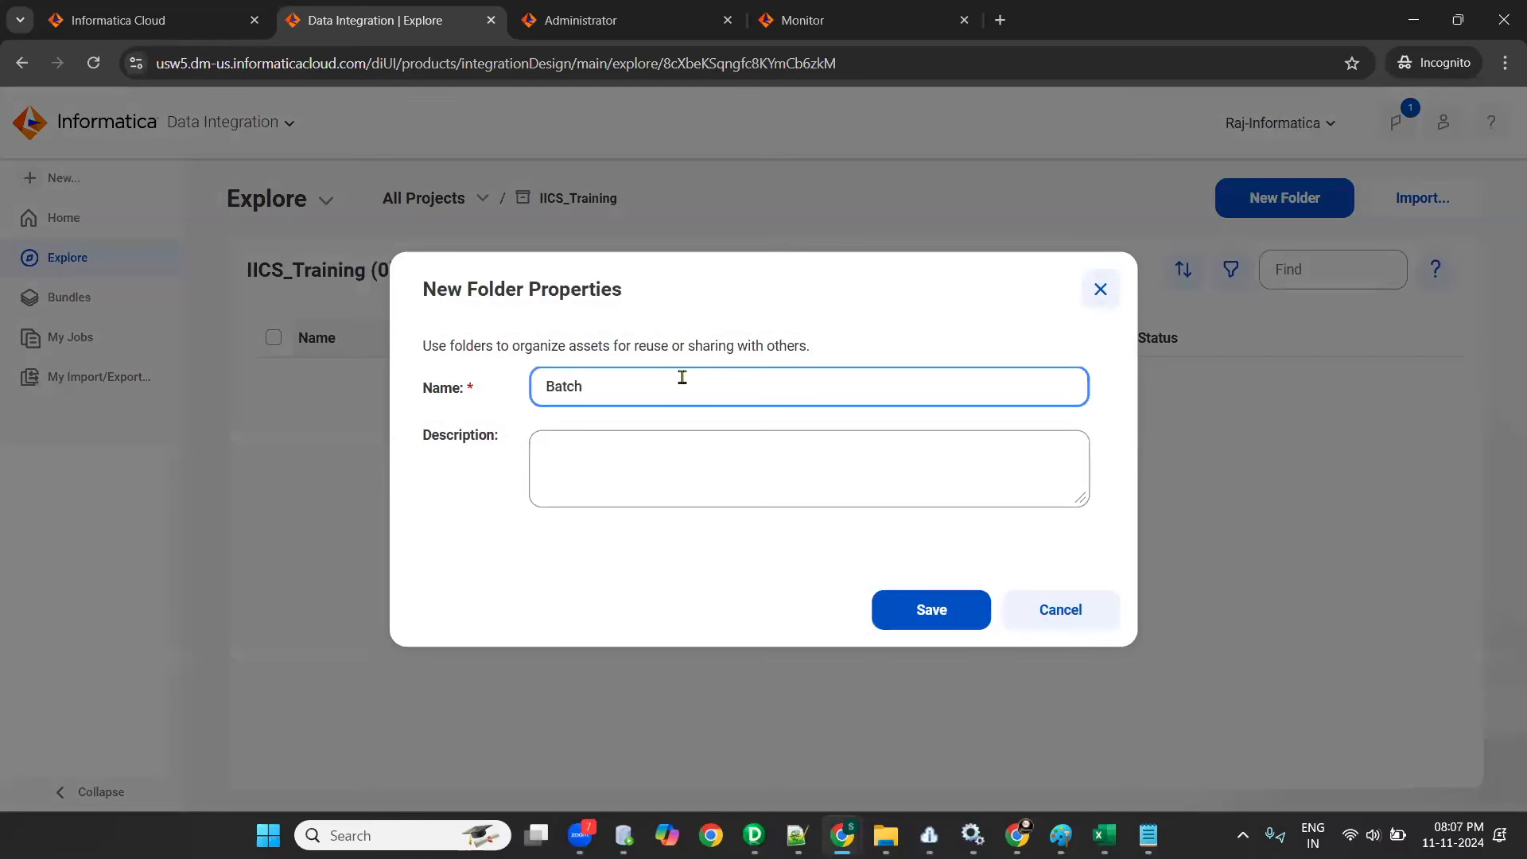
{"action": "left_click", "coordinate": [925, 615]}
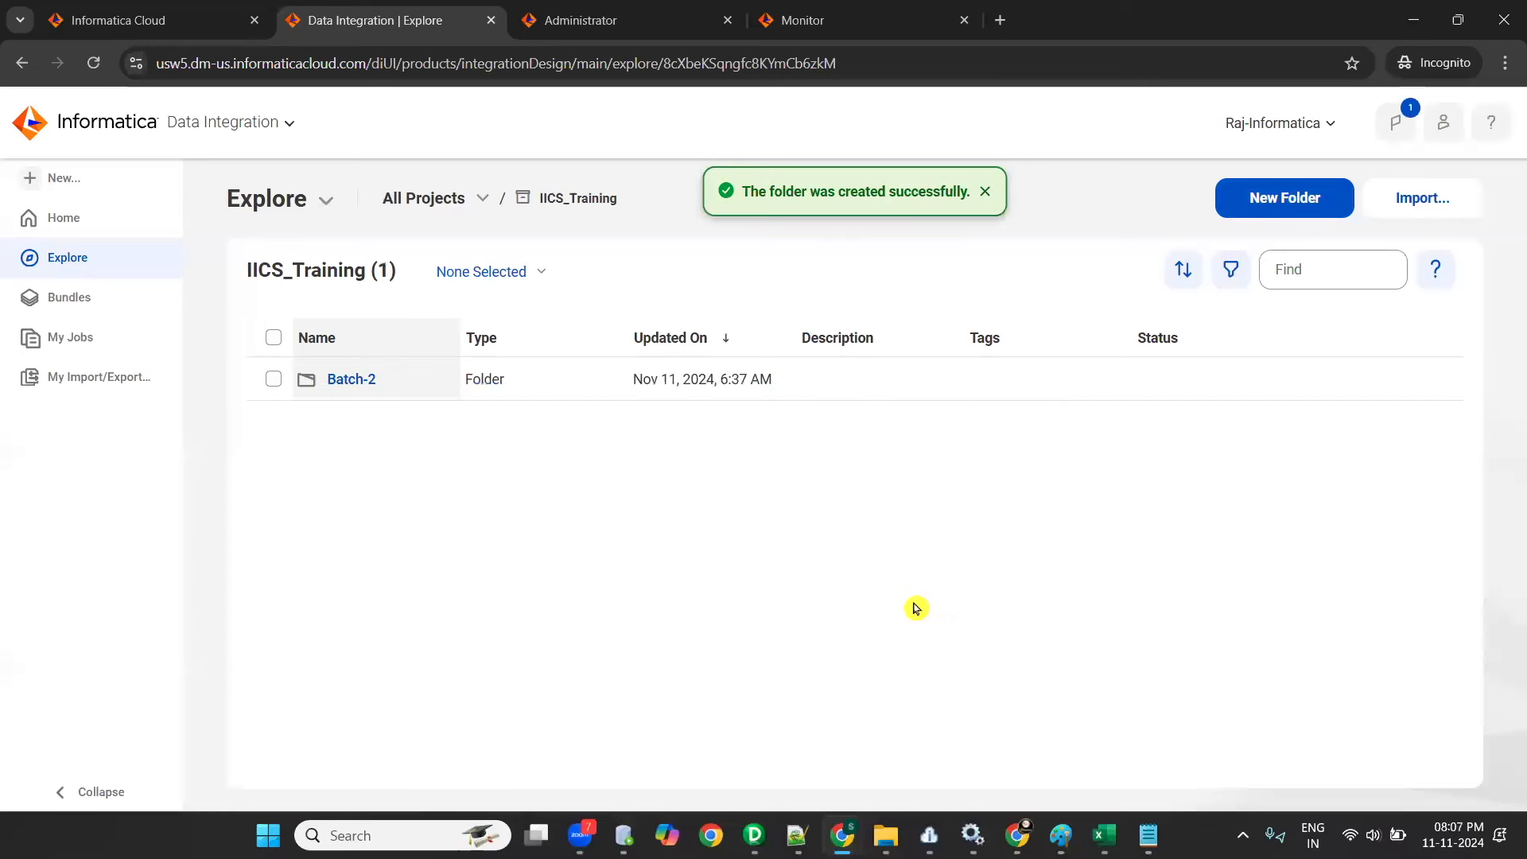
- Open the Batch-2 folder, go back to All Projects, and reach the folder again through the IICS_Training project
{"action": "left_click", "coordinate": [346, 383]}
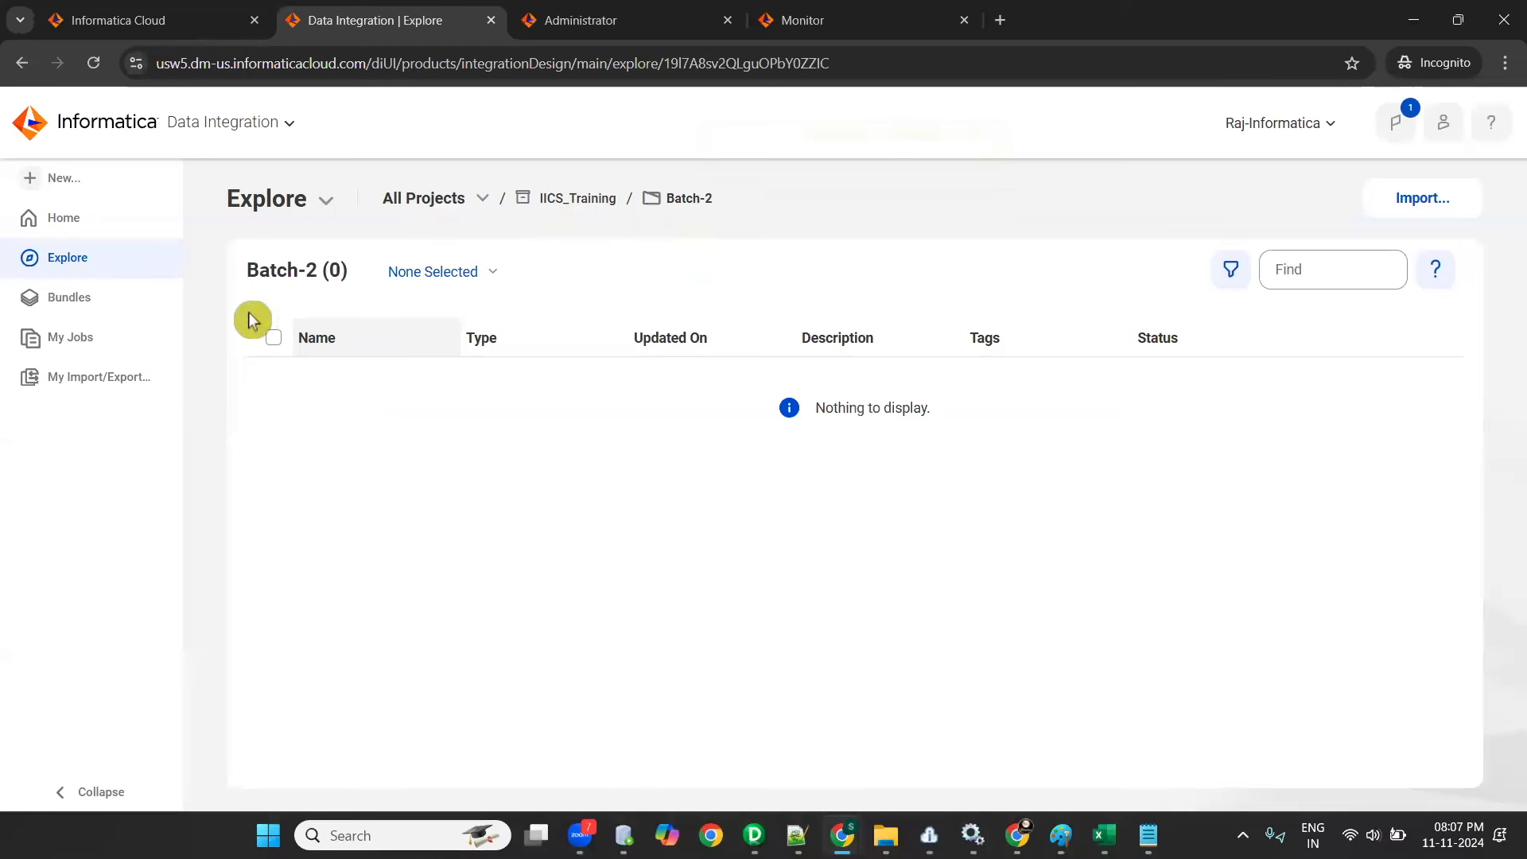
{"action": "left_click", "coordinate": [402, 199]}
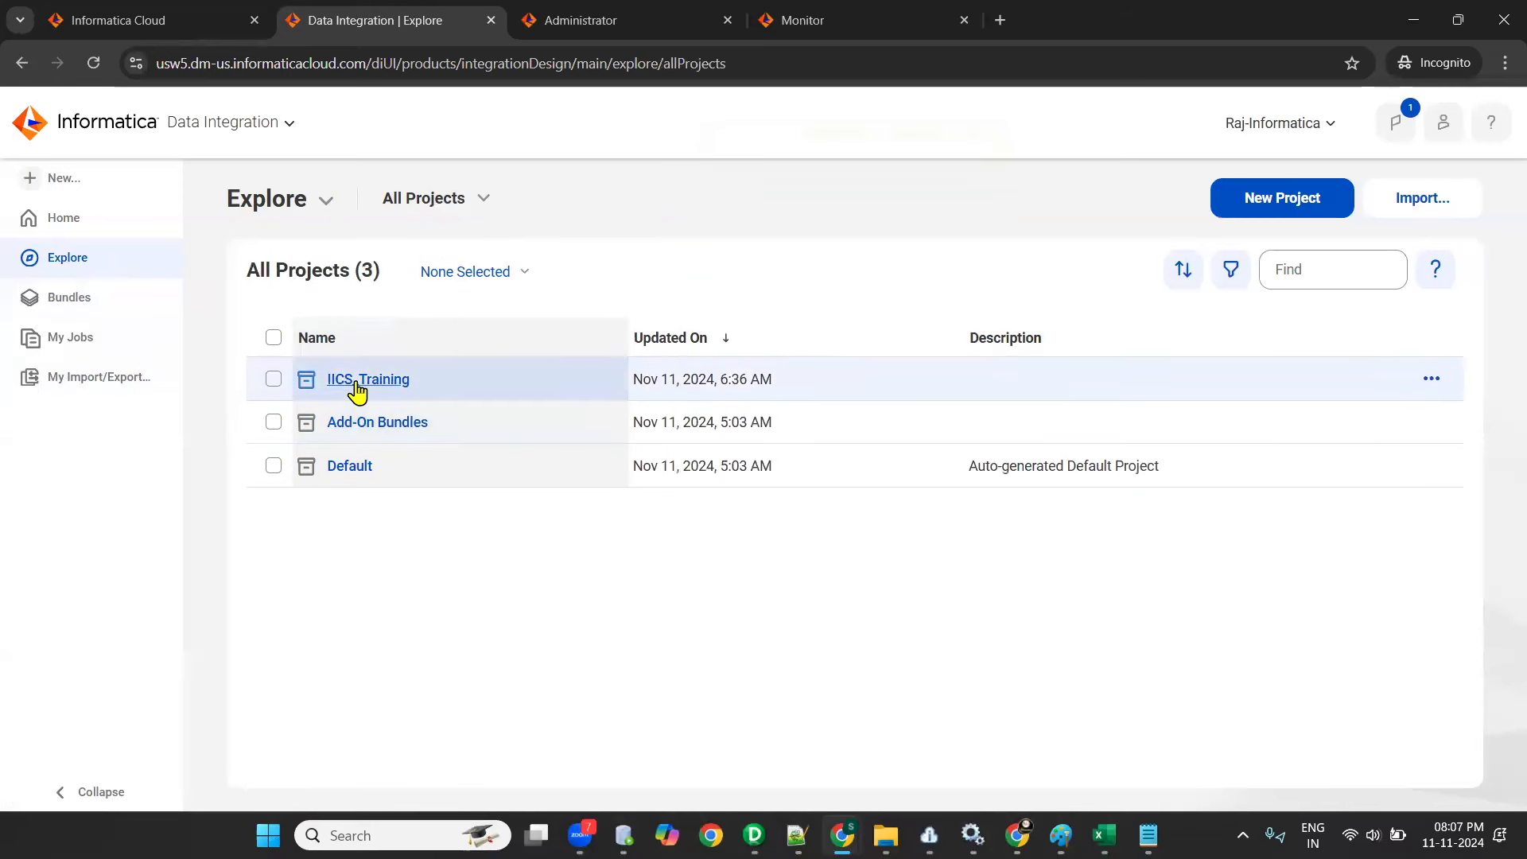
{"action": "left_click", "coordinate": [357, 390]}
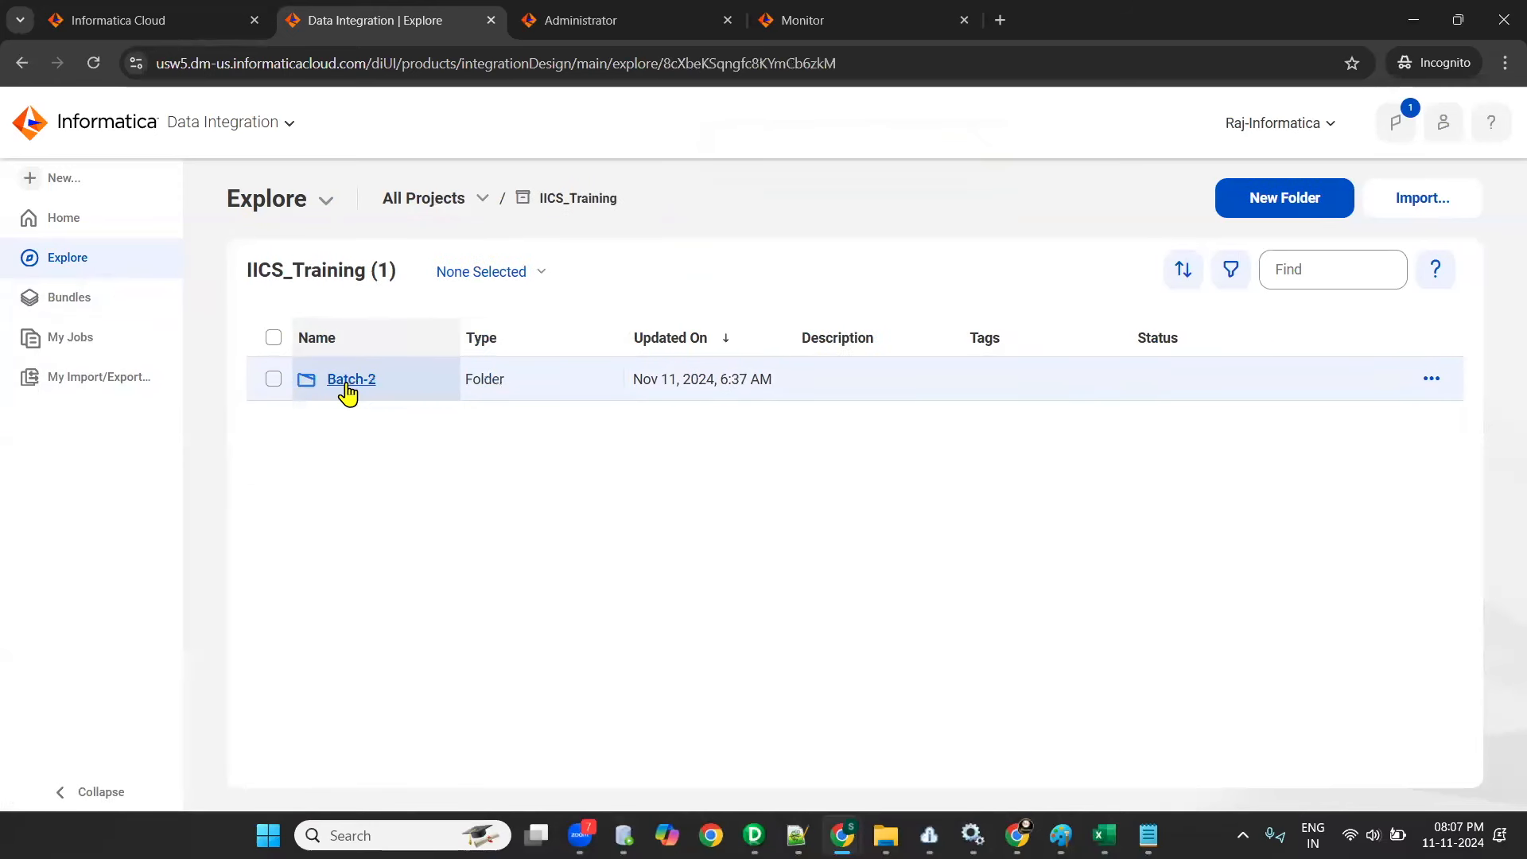
{"action": "left_click", "coordinate": [348, 381]}
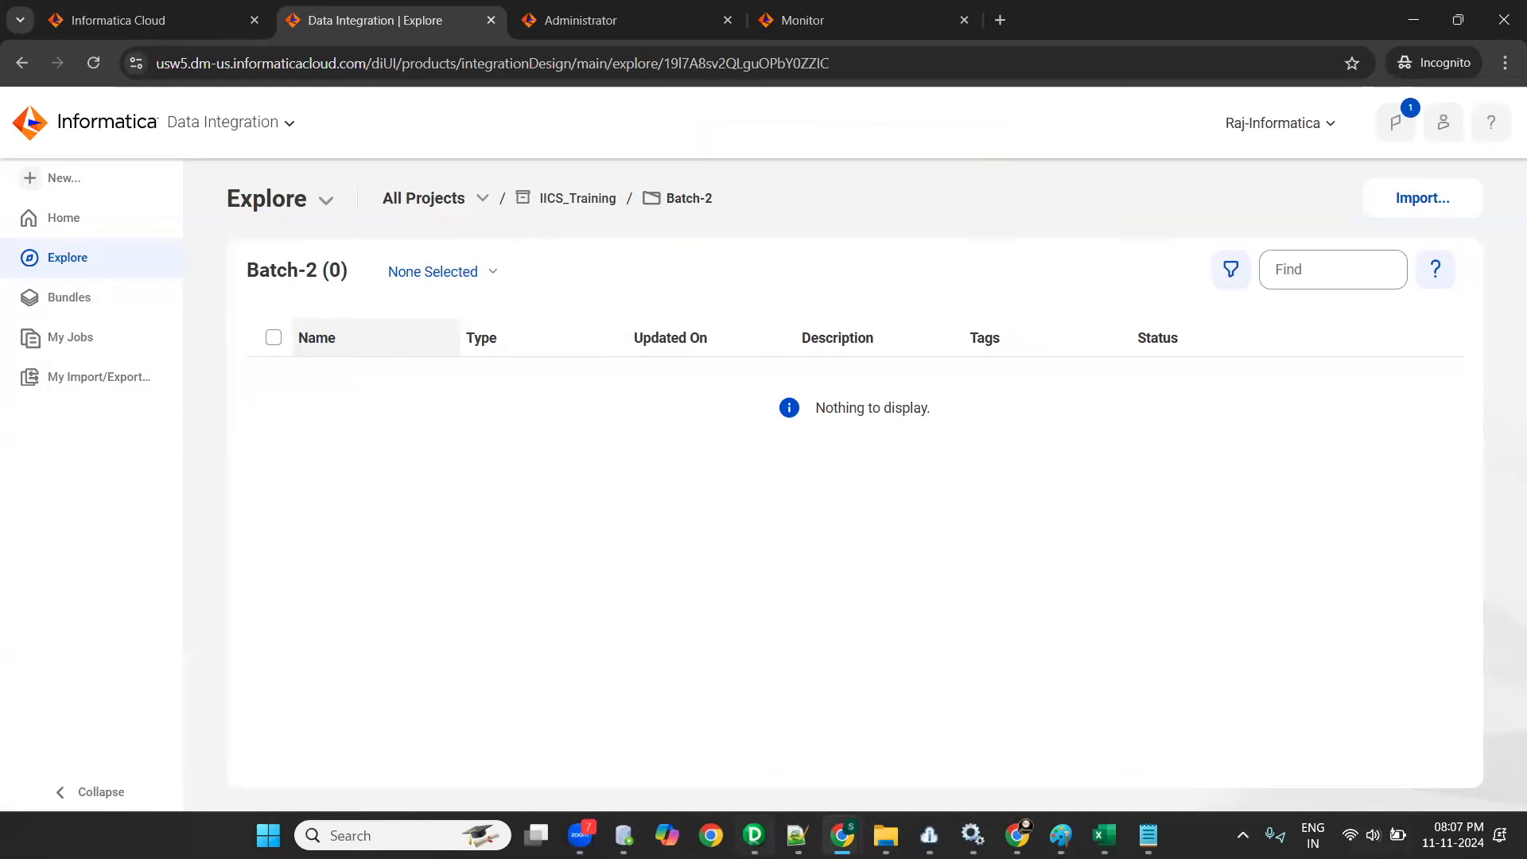
- Switch to Notepad++ and review the note lines on creating a project and creating a folder
{"action": "left_click", "coordinate": [797, 835]}
{"action": "left_click_drag", "start_coordinate": [64, 306], "coordinate": [370, 307]}
{"action": "left_click_drag", "start_coordinate": [65, 342], "coordinate": [298, 329]}
{"action": "left_click", "coordinate": [308, 371]}
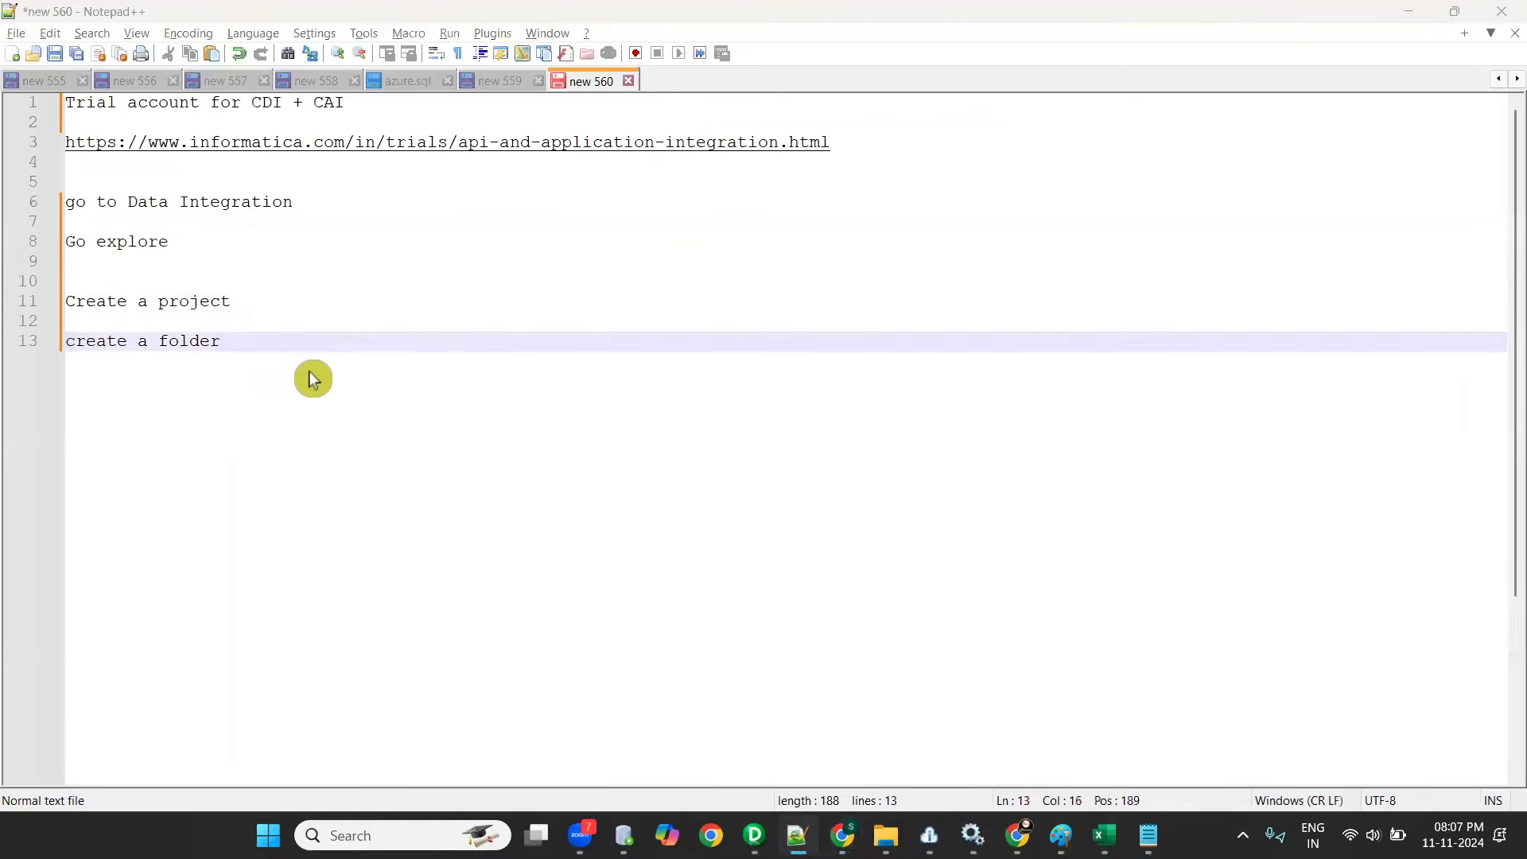
- Return to the Informatica browser window, look through the new asset types, and create a Mapping in the Batch-2 folder
{"action": "key", "text": "alt+Tab"}
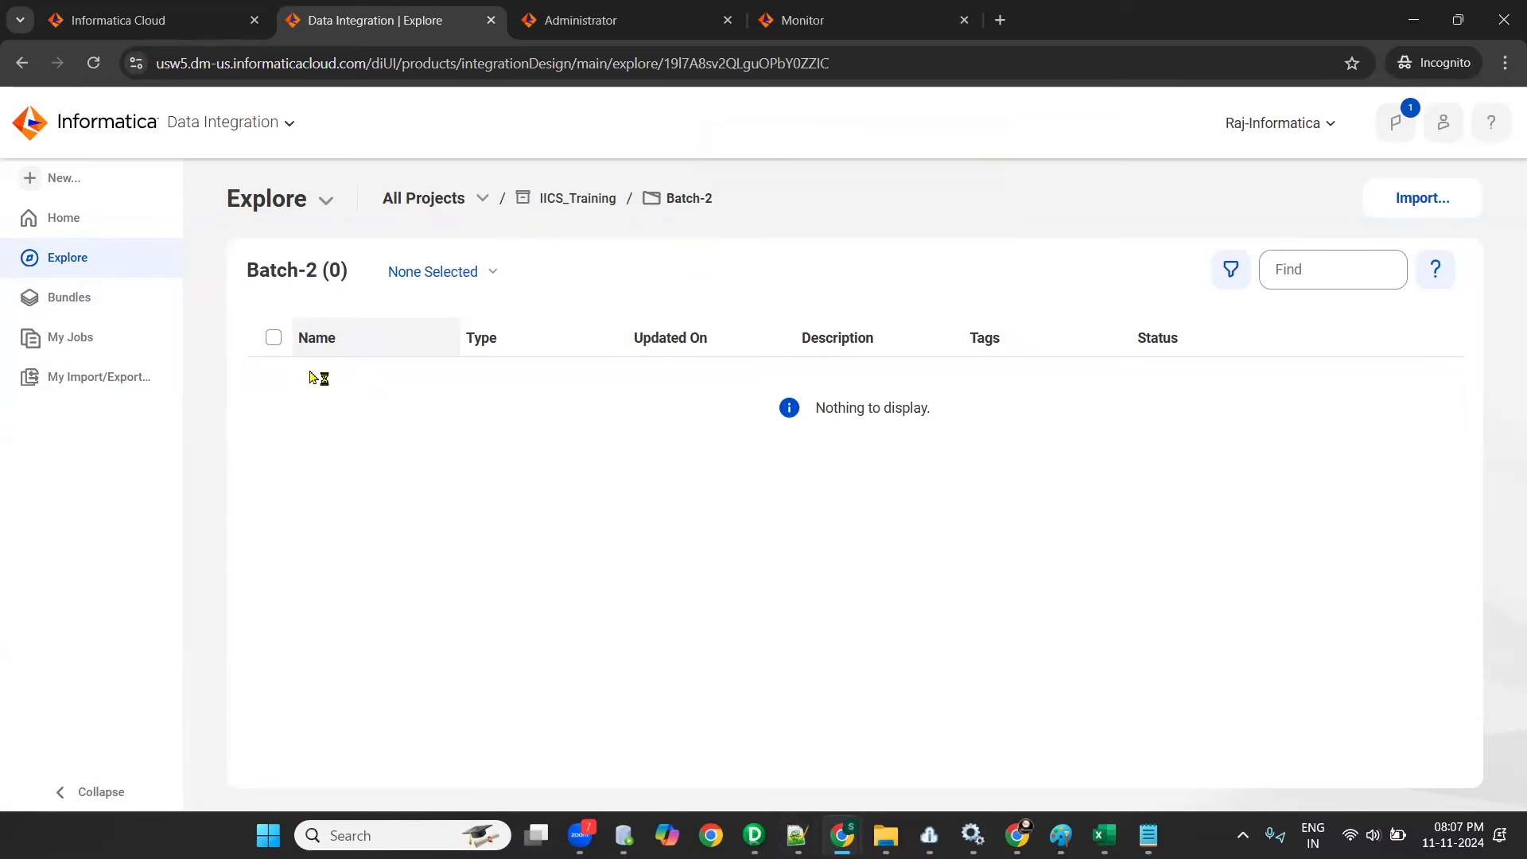
{"action": "left_click", "coordinate": [68, 184]}
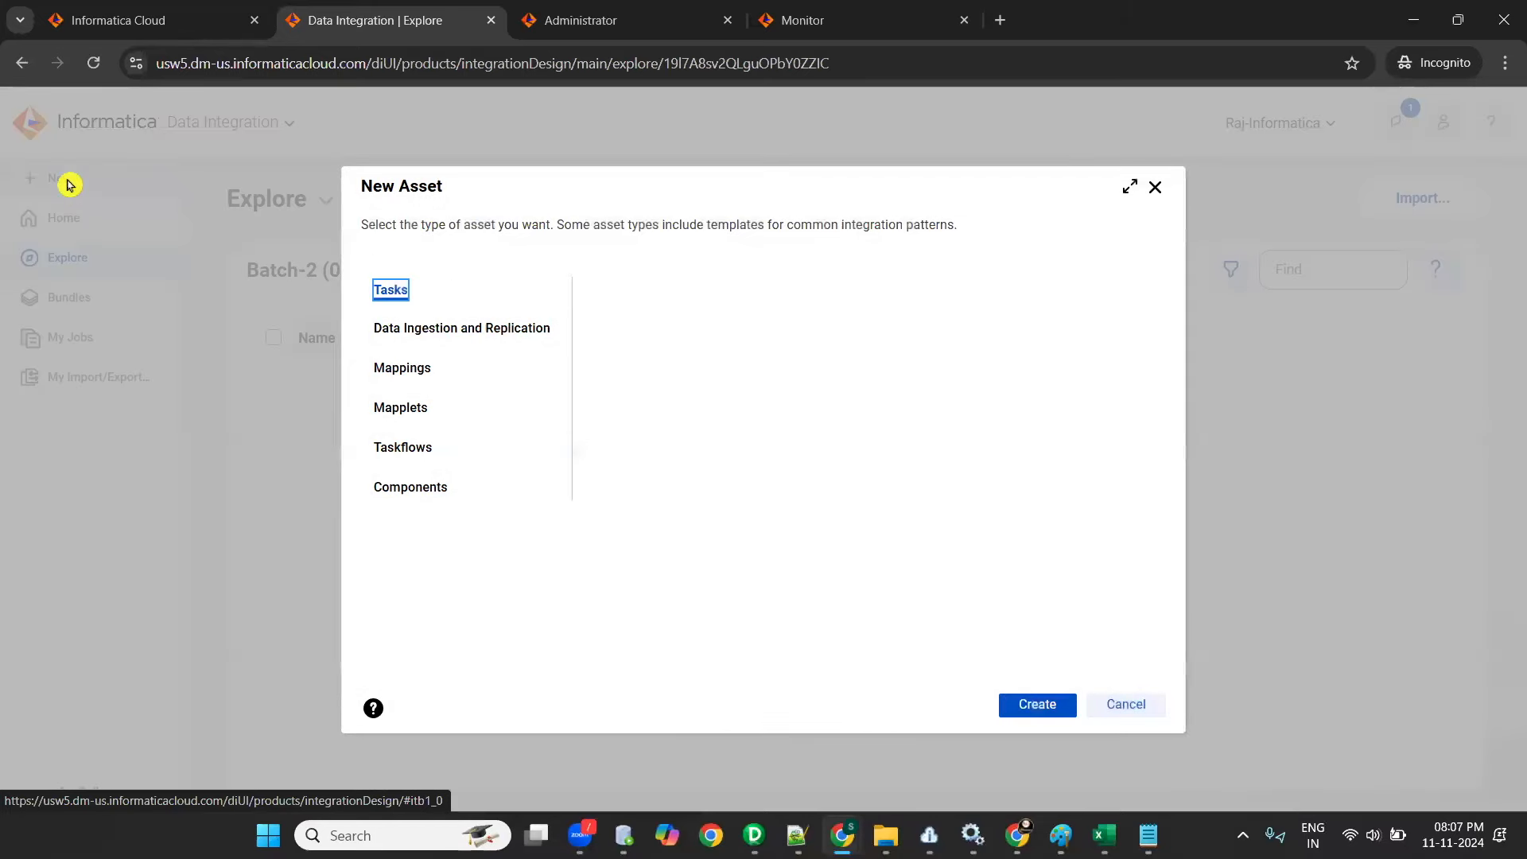
{"action": "left_click", "coordinate": [416, 330]}
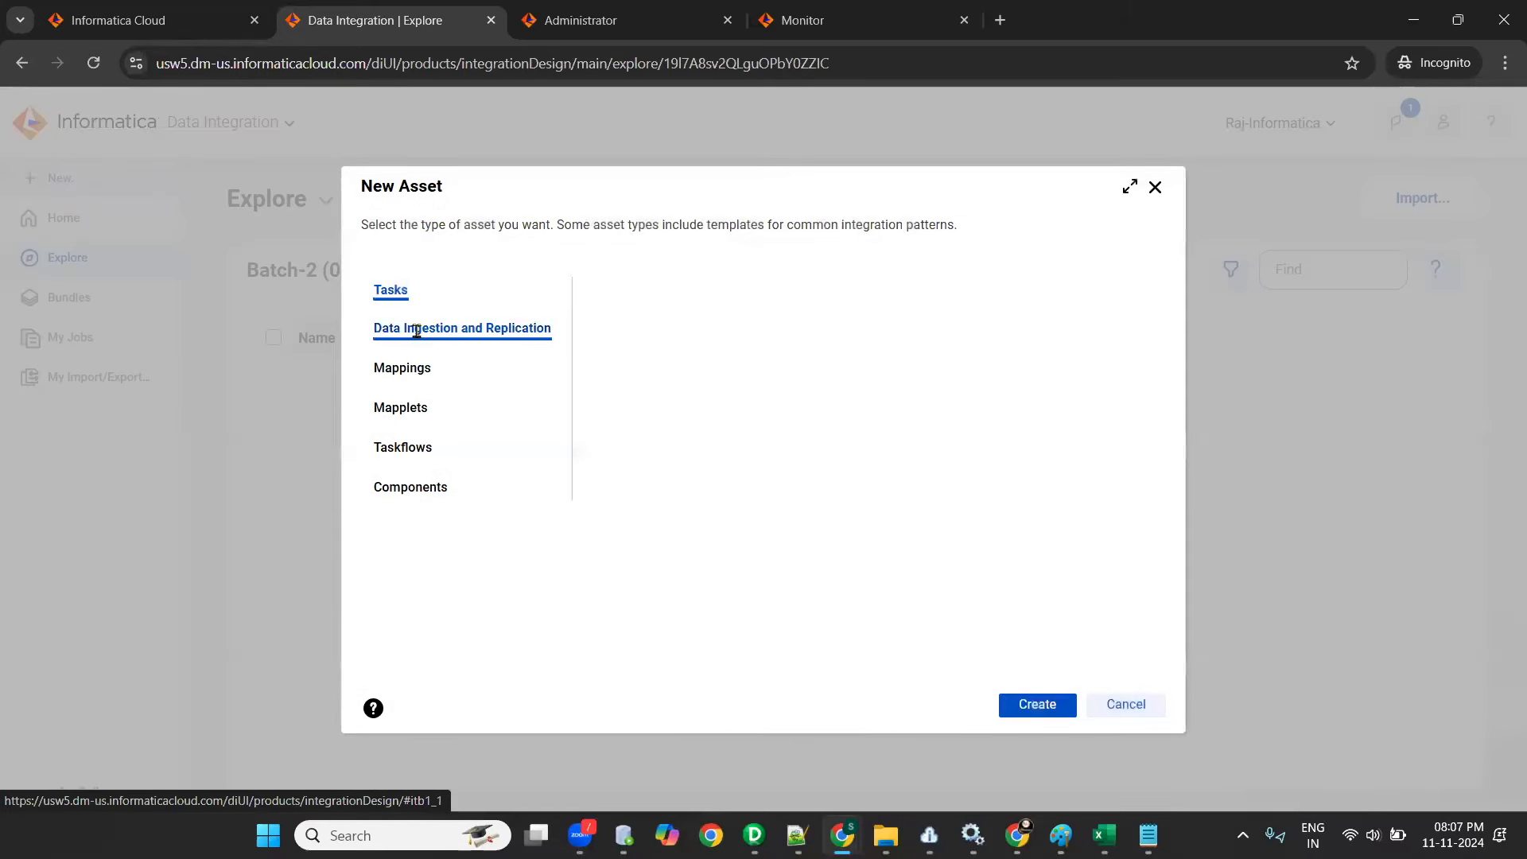
{"action": "left_click", "coordinate": [402, 406]}
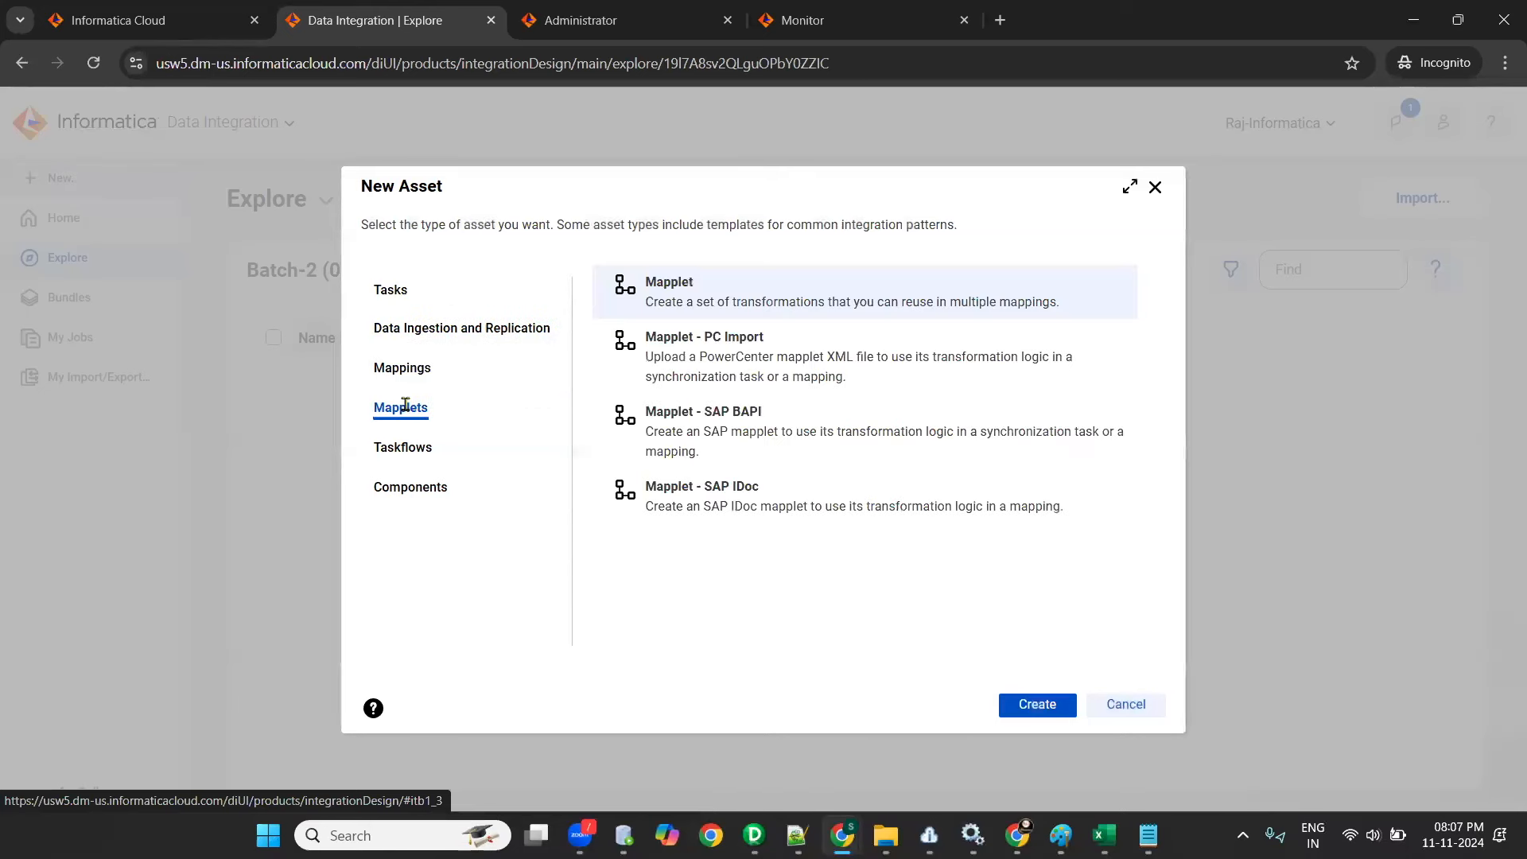
{"action": "left_click", "coordinate": [421, 499]}
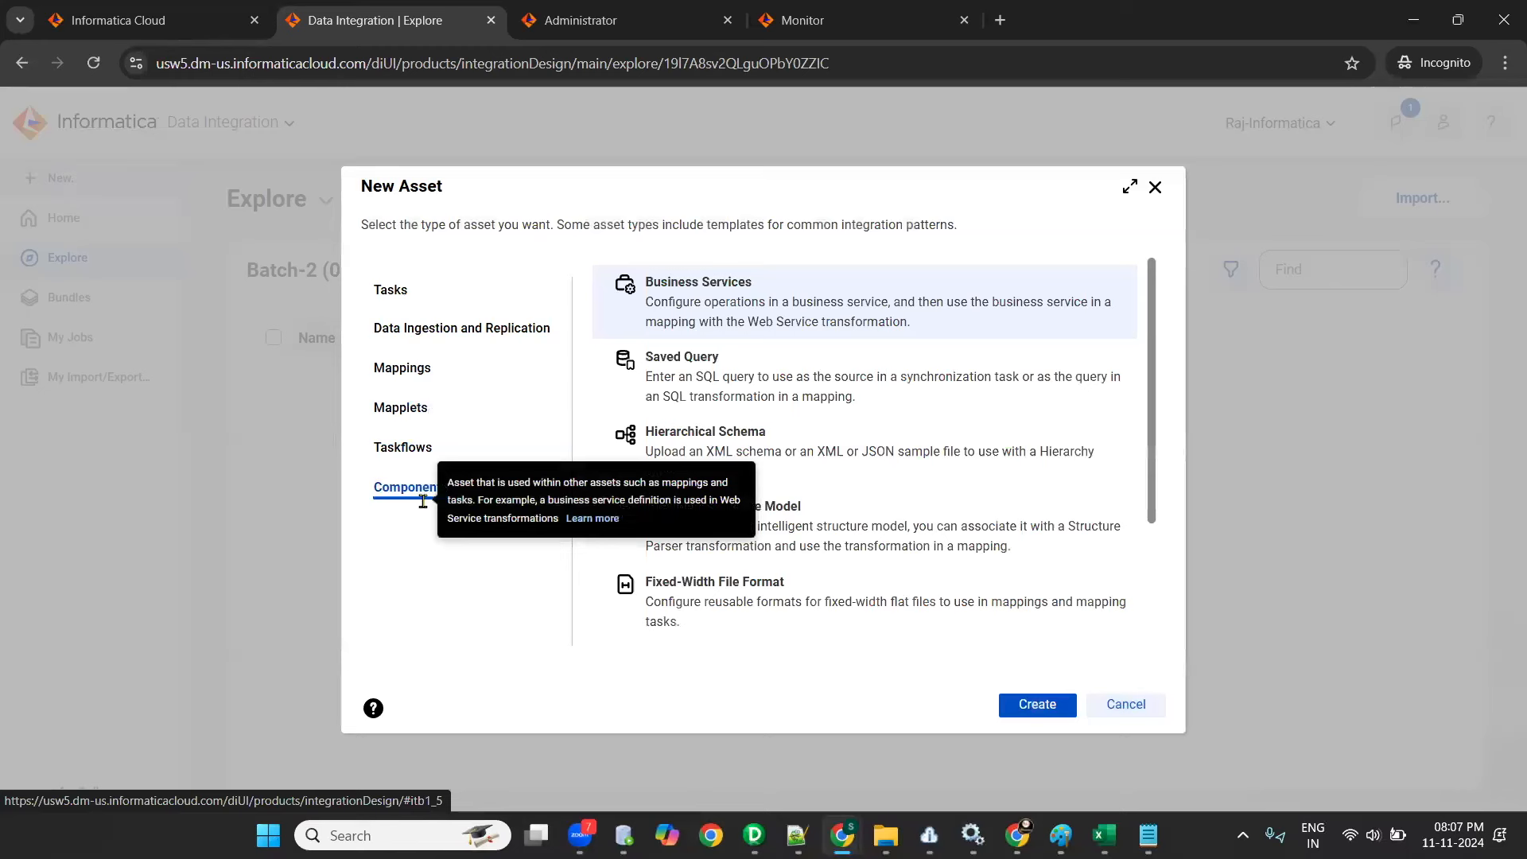
{"action": "left_click", "coordinate": [393, 368]}
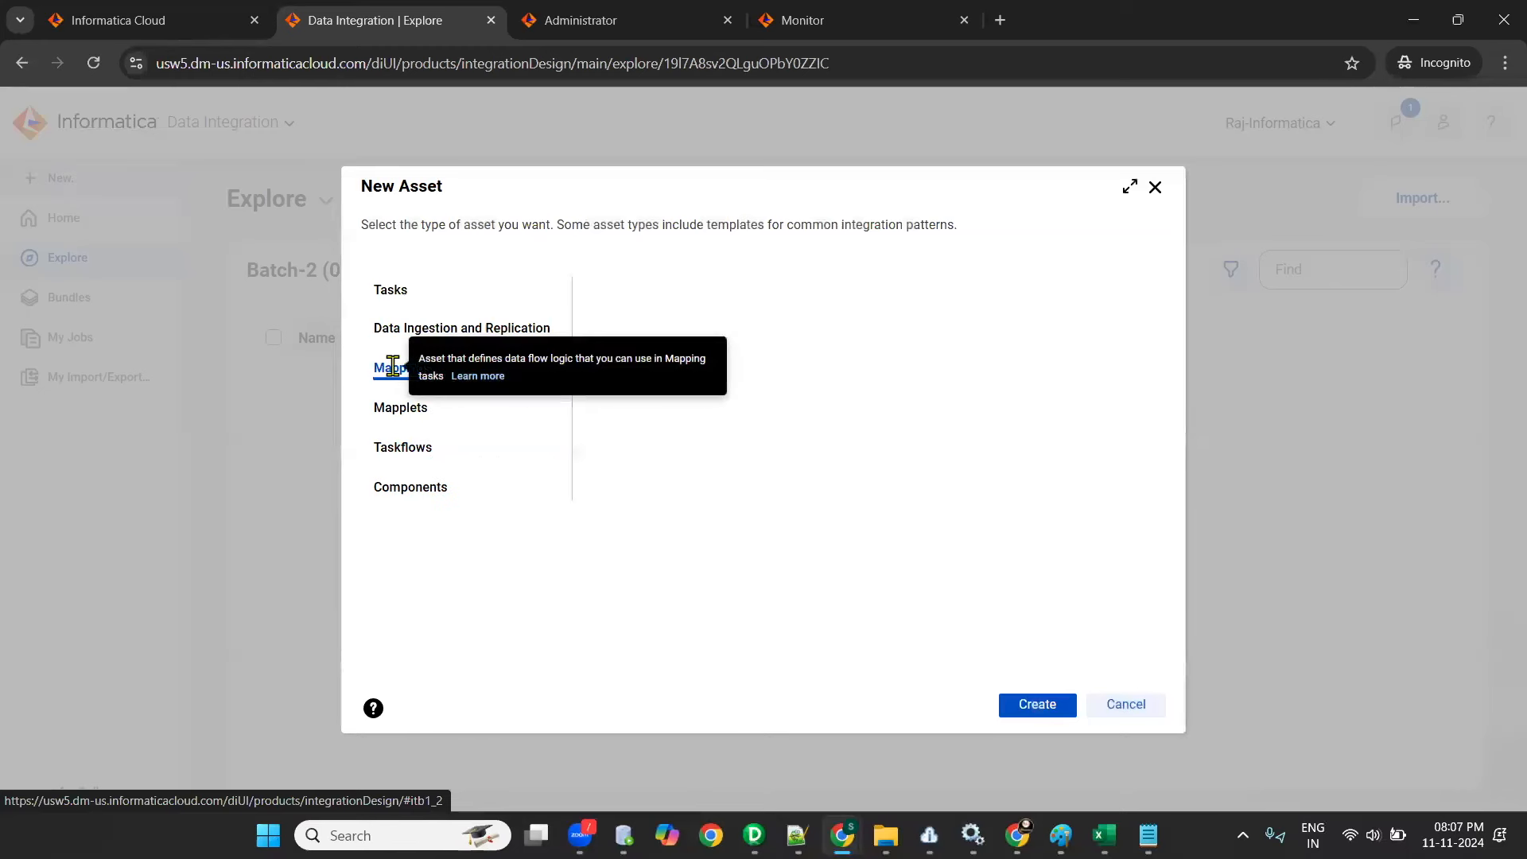
{"action": "left_click", "coordinate": [1029, 712]}
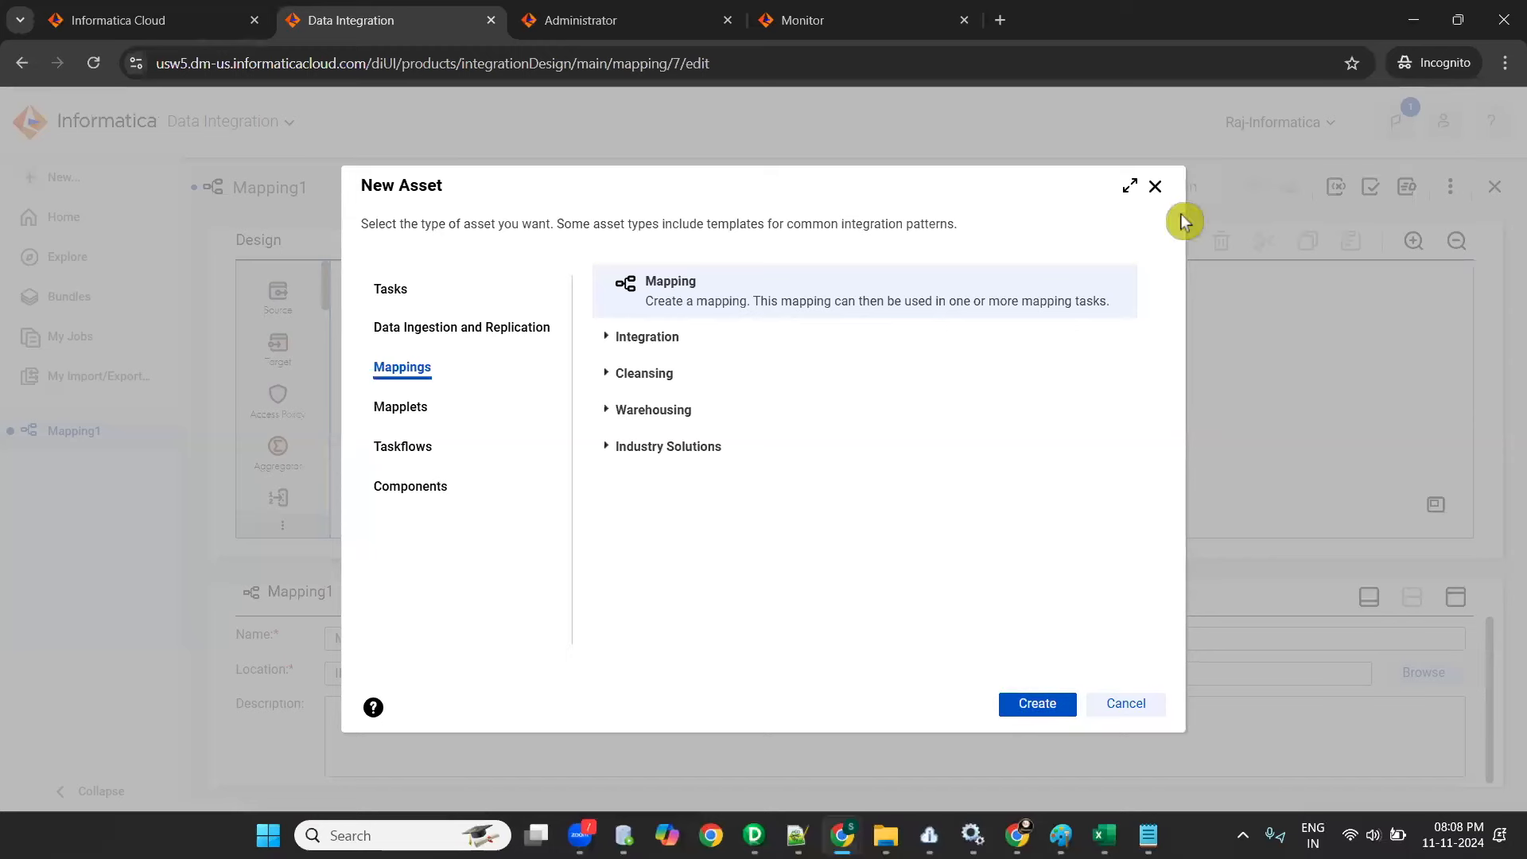
{"action": "left_click", "coordinate": [1155, 188]}
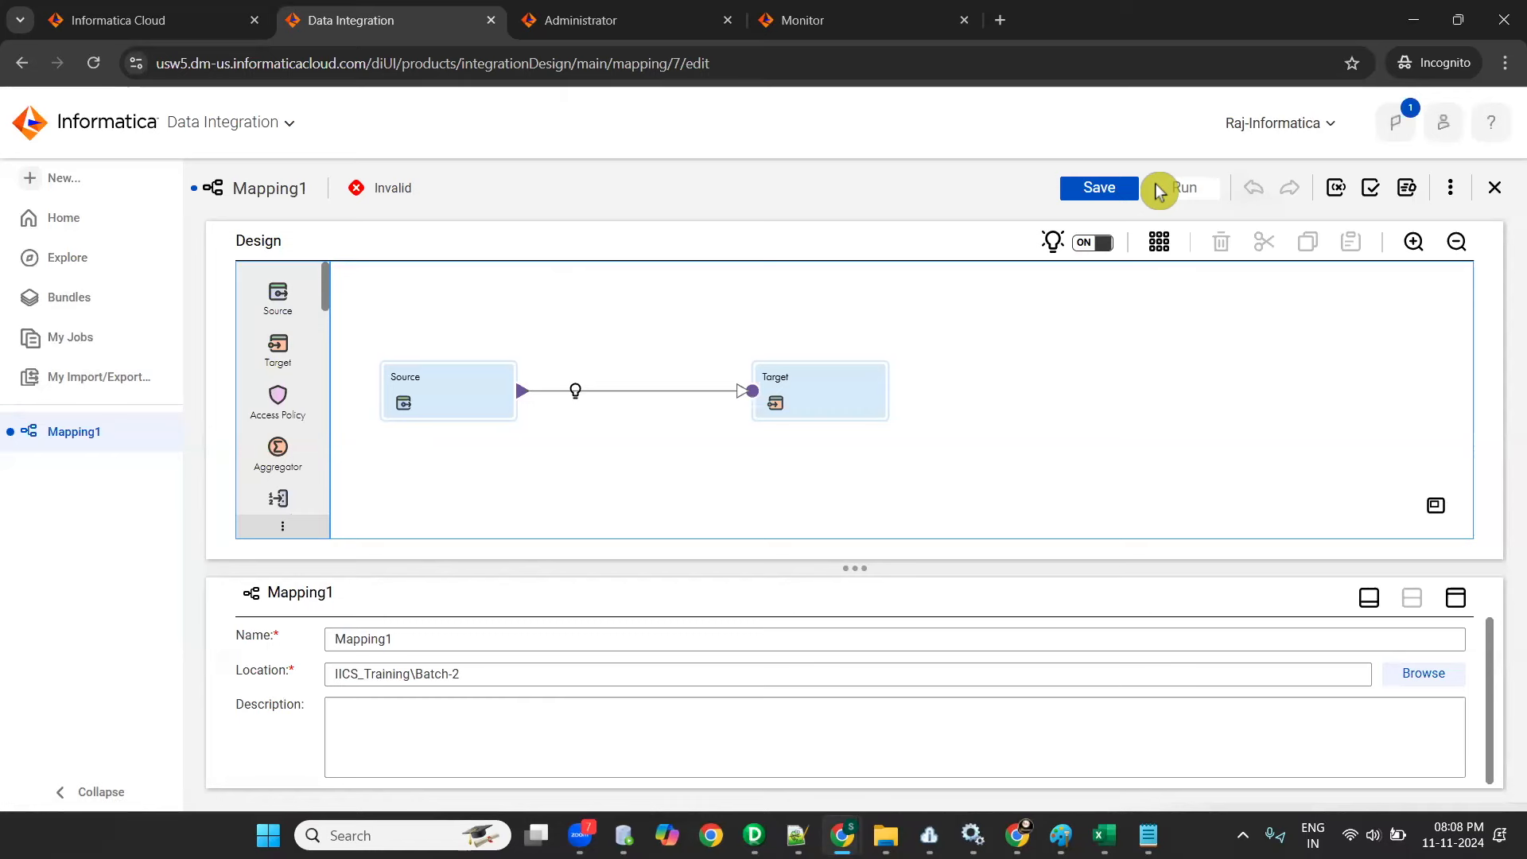
- Switch to Informatica PowerCenter Designer and create a new mapping named "mapping-1" in the IICS-Batch_2 folder
{"action": "key", "text": "alt+Tab"}
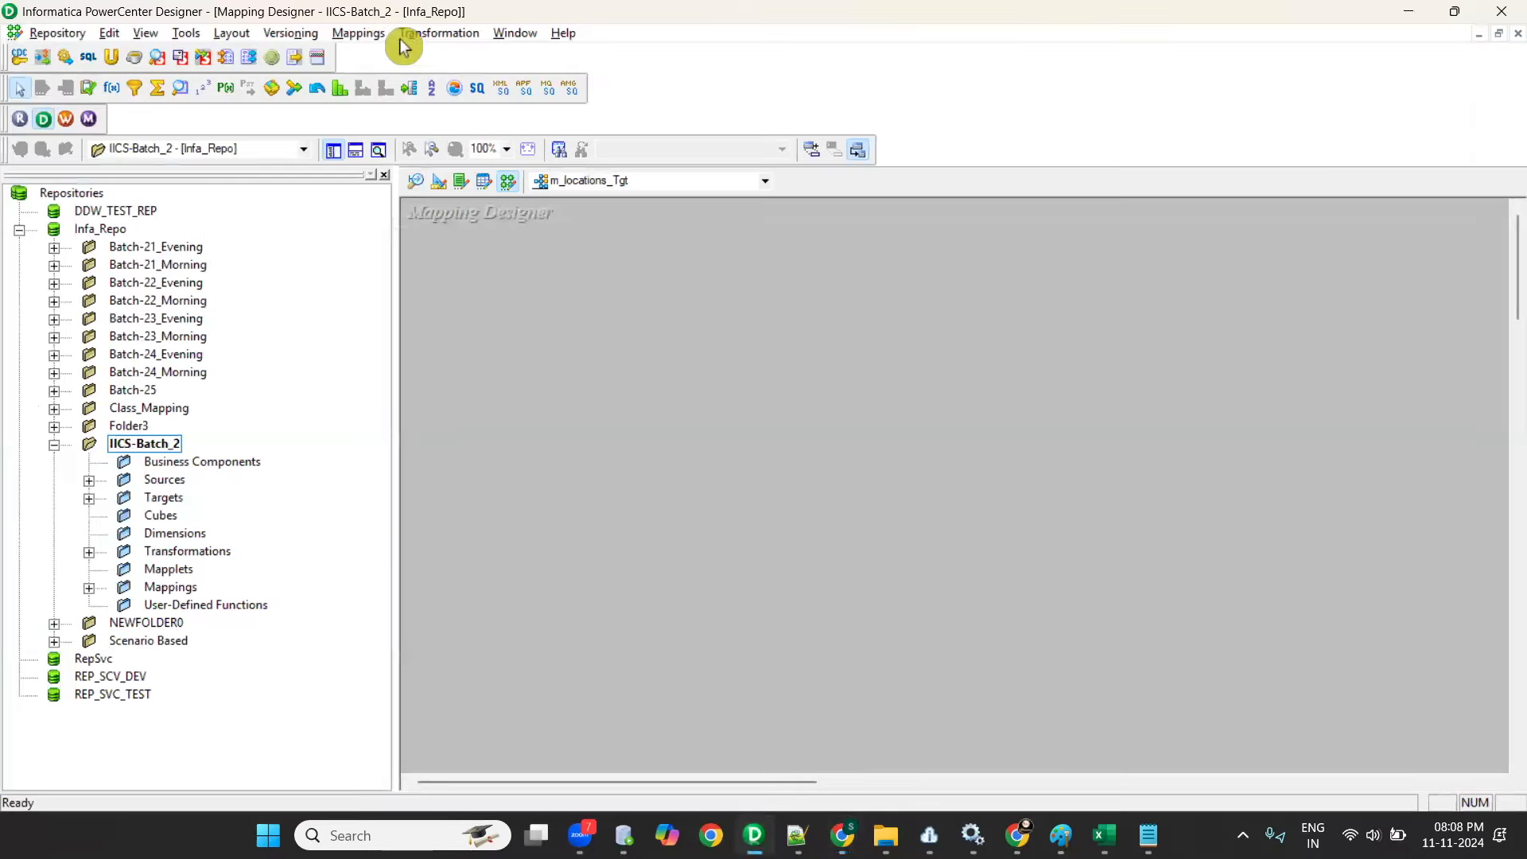
{"action": "left_click", "coordinate": [370, 33]}
{"action": "left_click", "coordinate": [374, 54]}
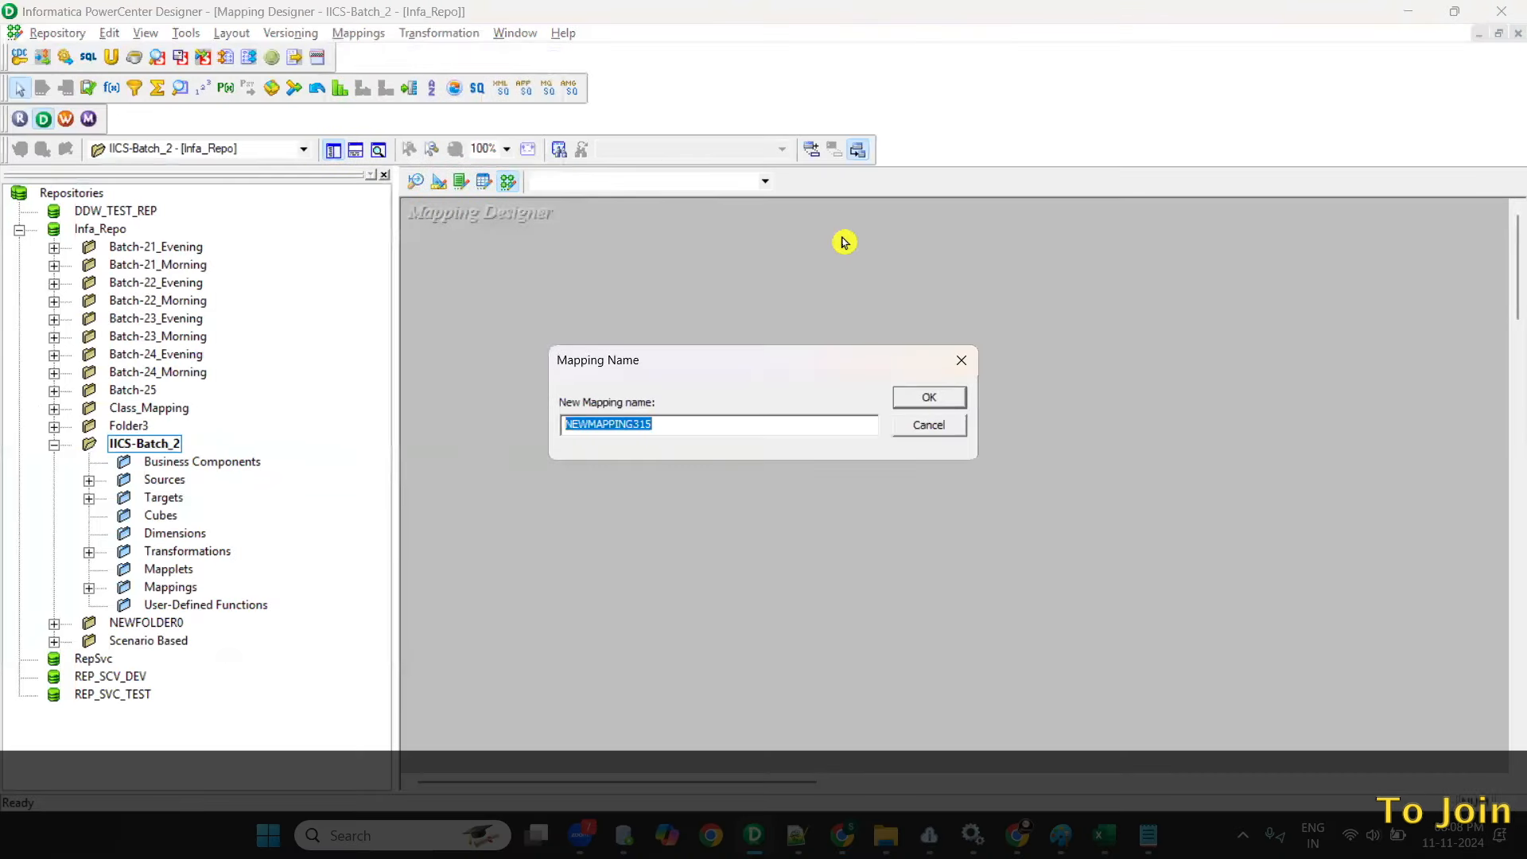
{"action": "type", "text": "mapping"}
{"action": "type", "text": "-1"}
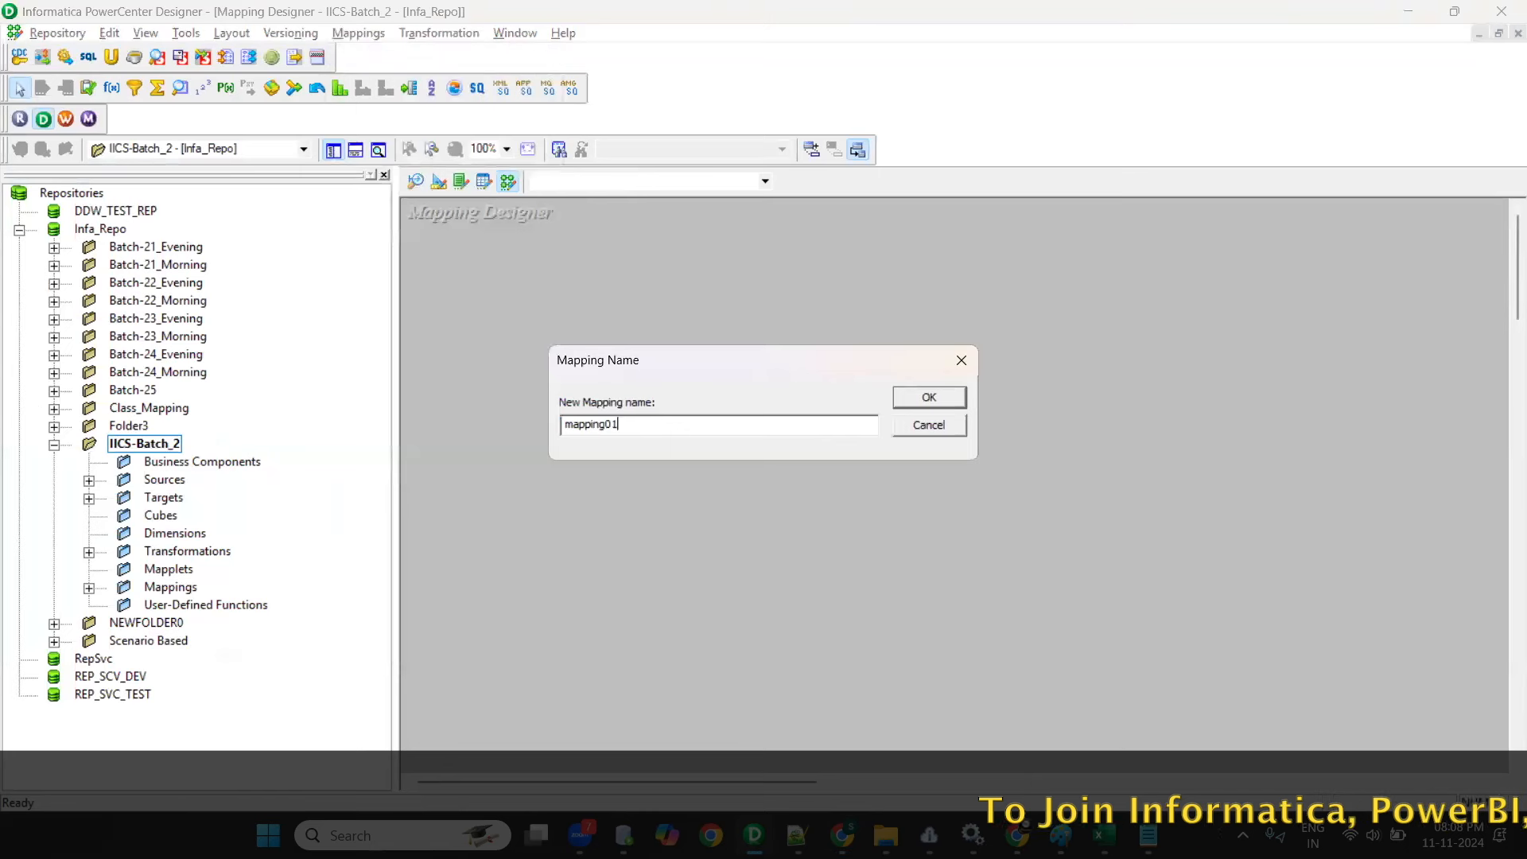
{"action": "key", "text": "Return"}
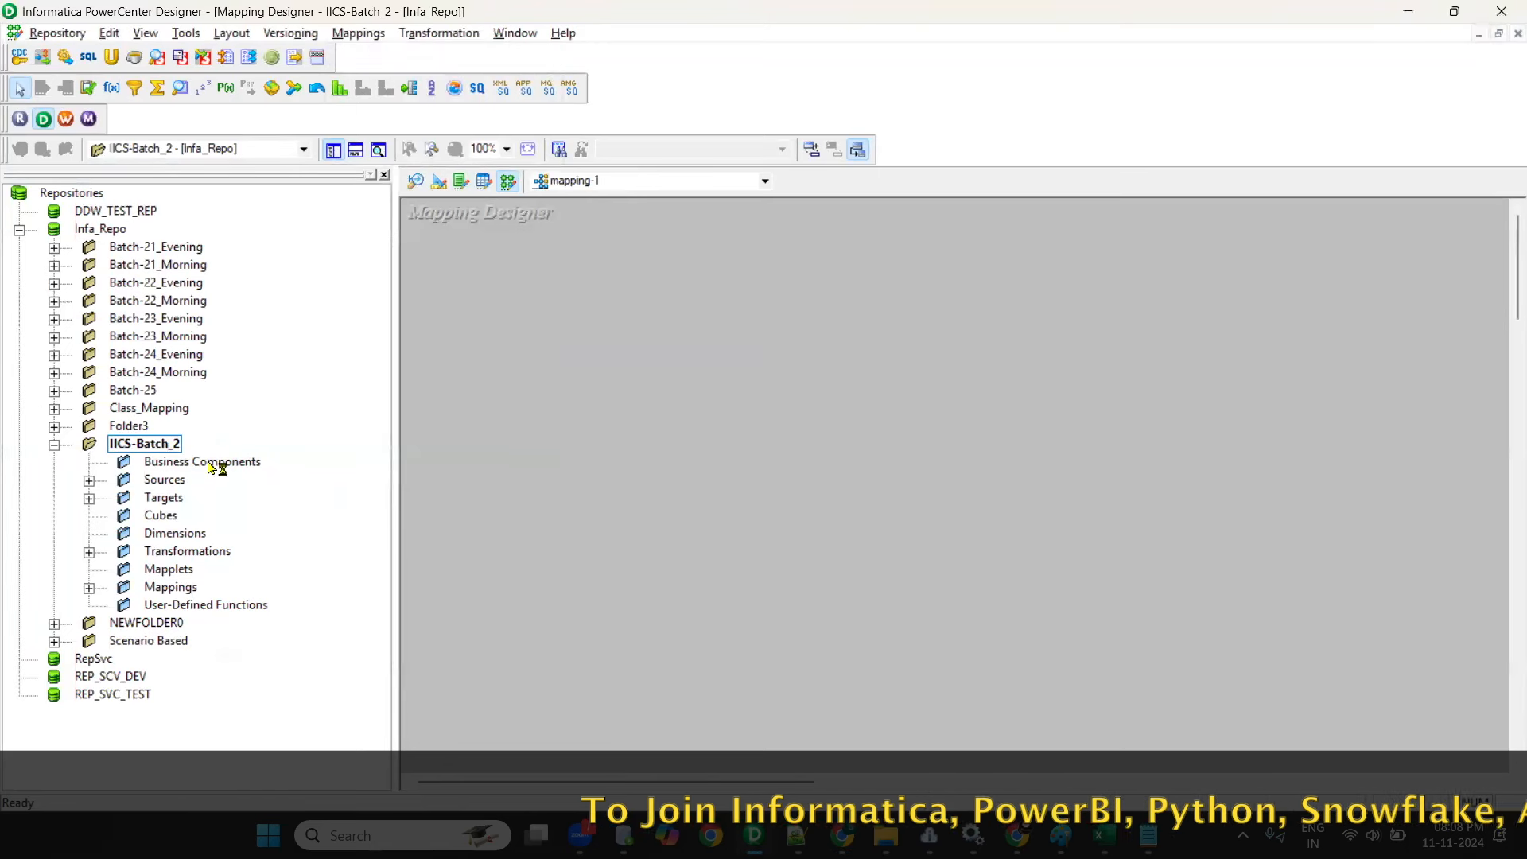
- Add the LOCATIONS_SRC source from ODBC_OT_STG_DEV15 to the mapping-1 workspace
{"action": "left_click", "coordinate": [90, 481]}
{"action": "double_click", "coordinate": [159, 533]}
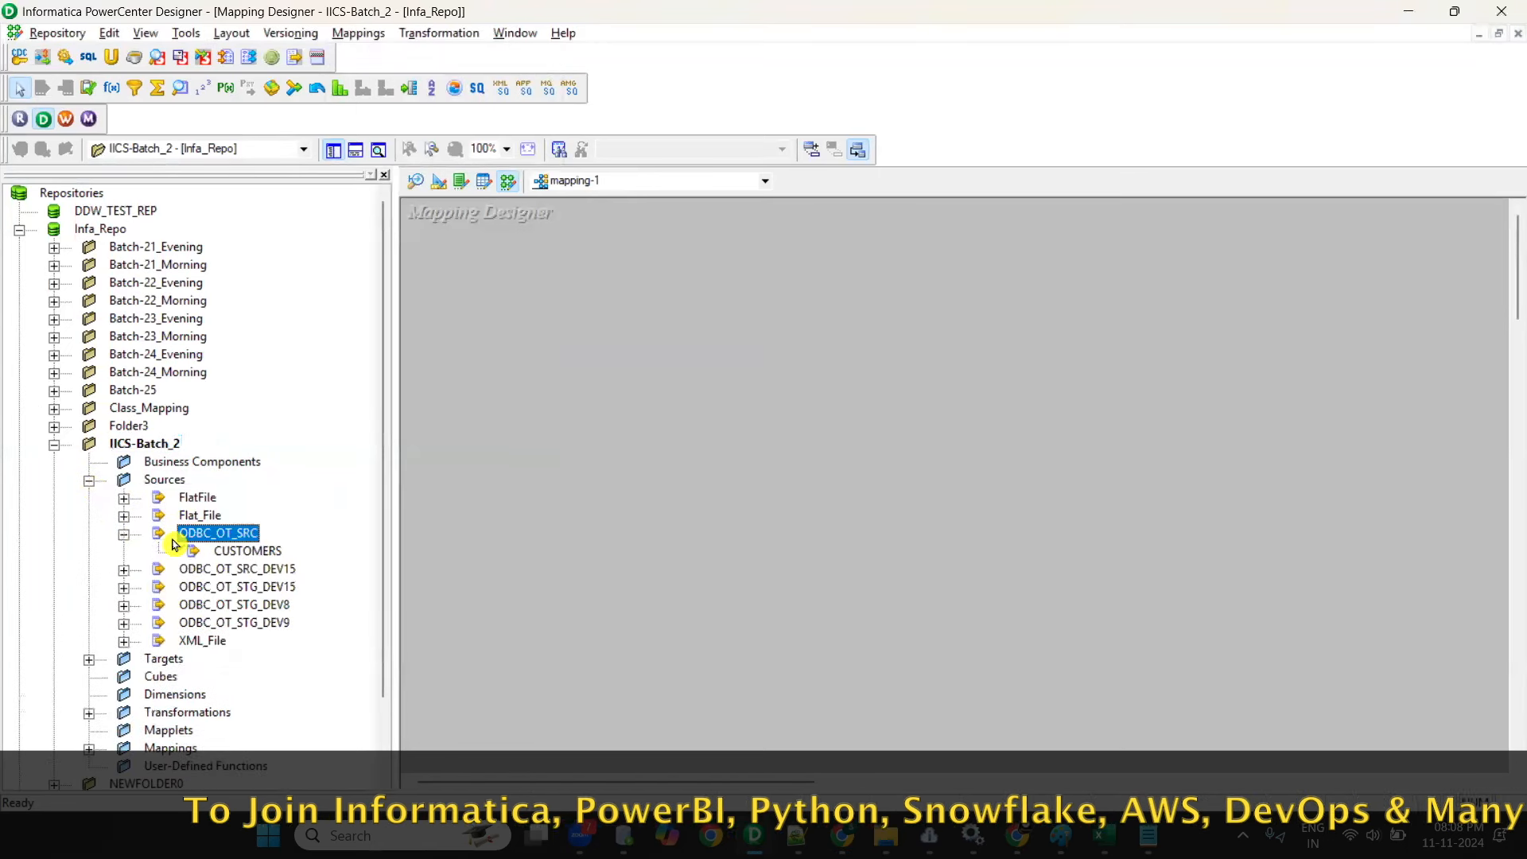
{"action": "double_click", "coordinate": [201, 567]}
{"action": "scroll", "coordinate": [201, 560], "scroll_direction": "down", "scroll_amount": 3}
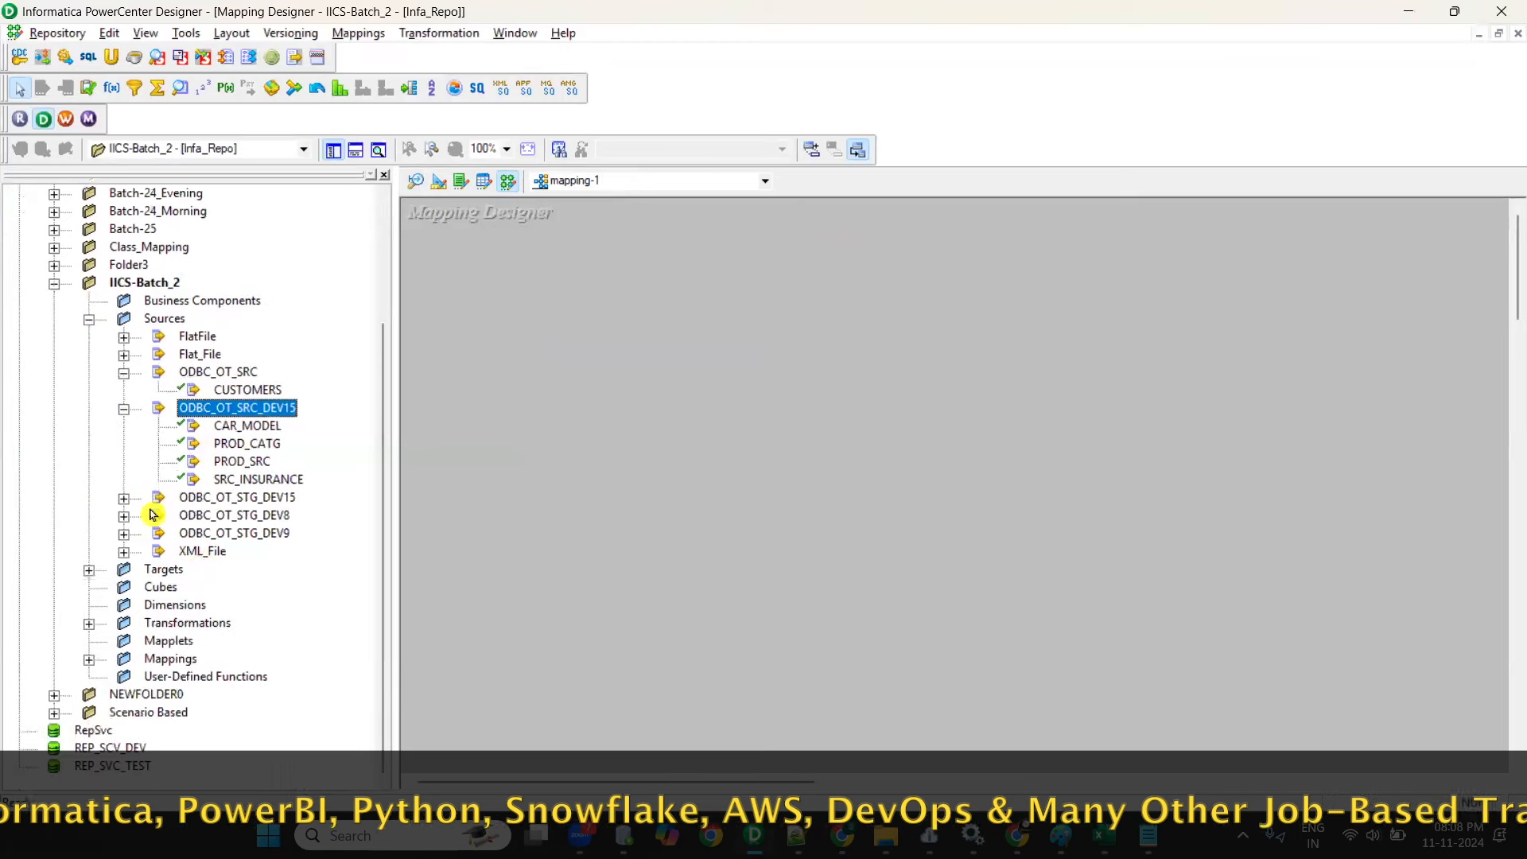
{"action": "left_click", "coordinate": [124, 499]}
{"action": "left_click_drag", "start_coordinate": [251, 550], "coordinate": [692, 501]}
- Place the LOCATIONS_DIM target beside the source in mapping-1 and return to the Informatica browser window
{"action": "scroll", "coordinate": [229, 490], "scroll_direction": "down", "scroll_amount": 4}
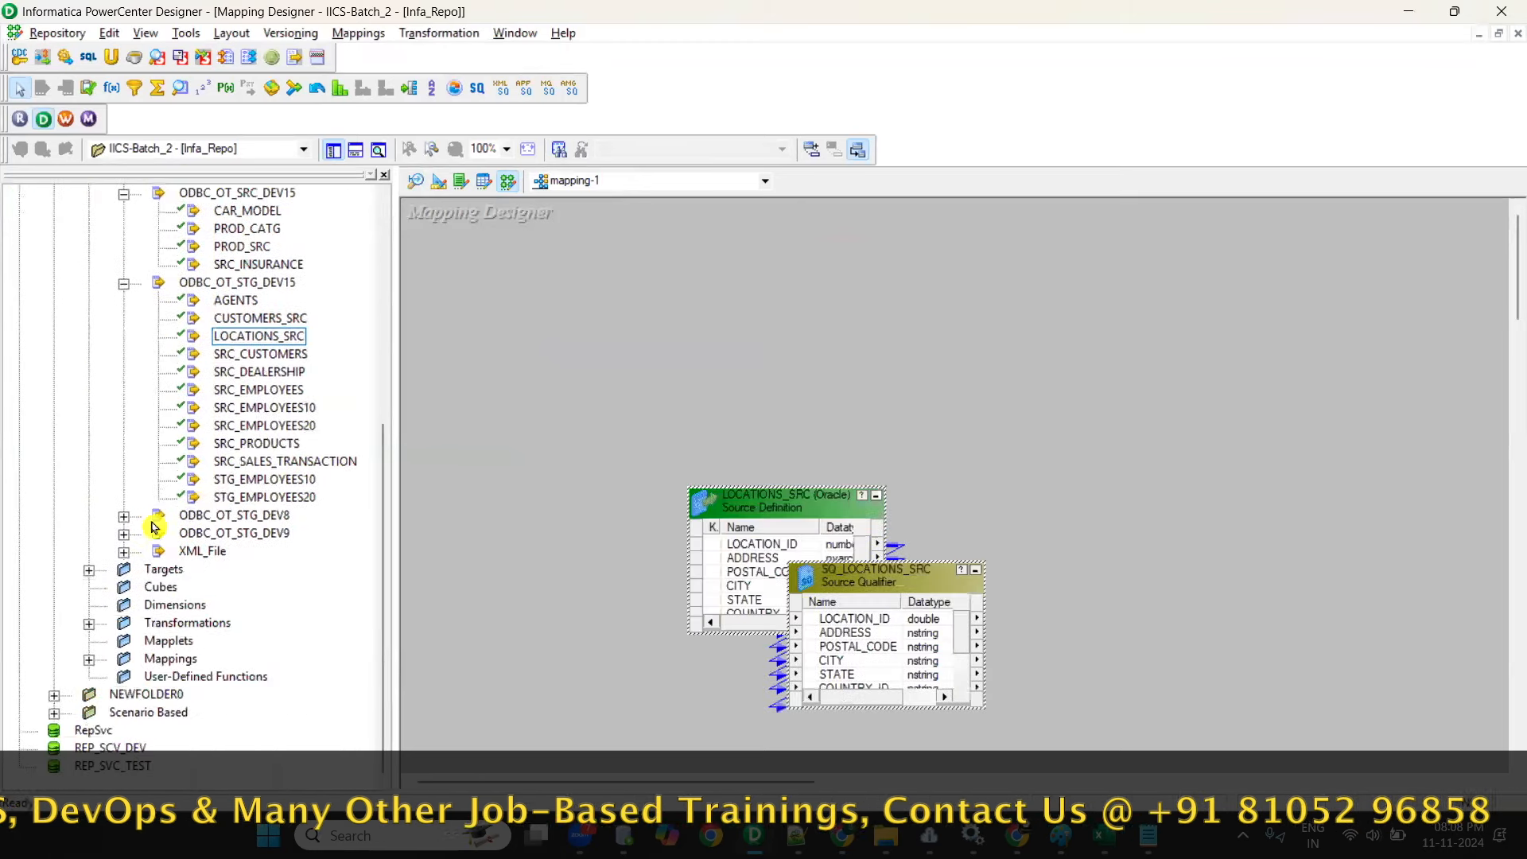
{"action": "left_click", "coordinate": [90, 566]}
{"action": "left_click", "coordinate": [227, 371]}
{"action": "left_click", "coordinate": [249, 621]}
{"action": "left_click_drag", "start_coordinate": [249, 622], "coordinate": [1137, 537]}
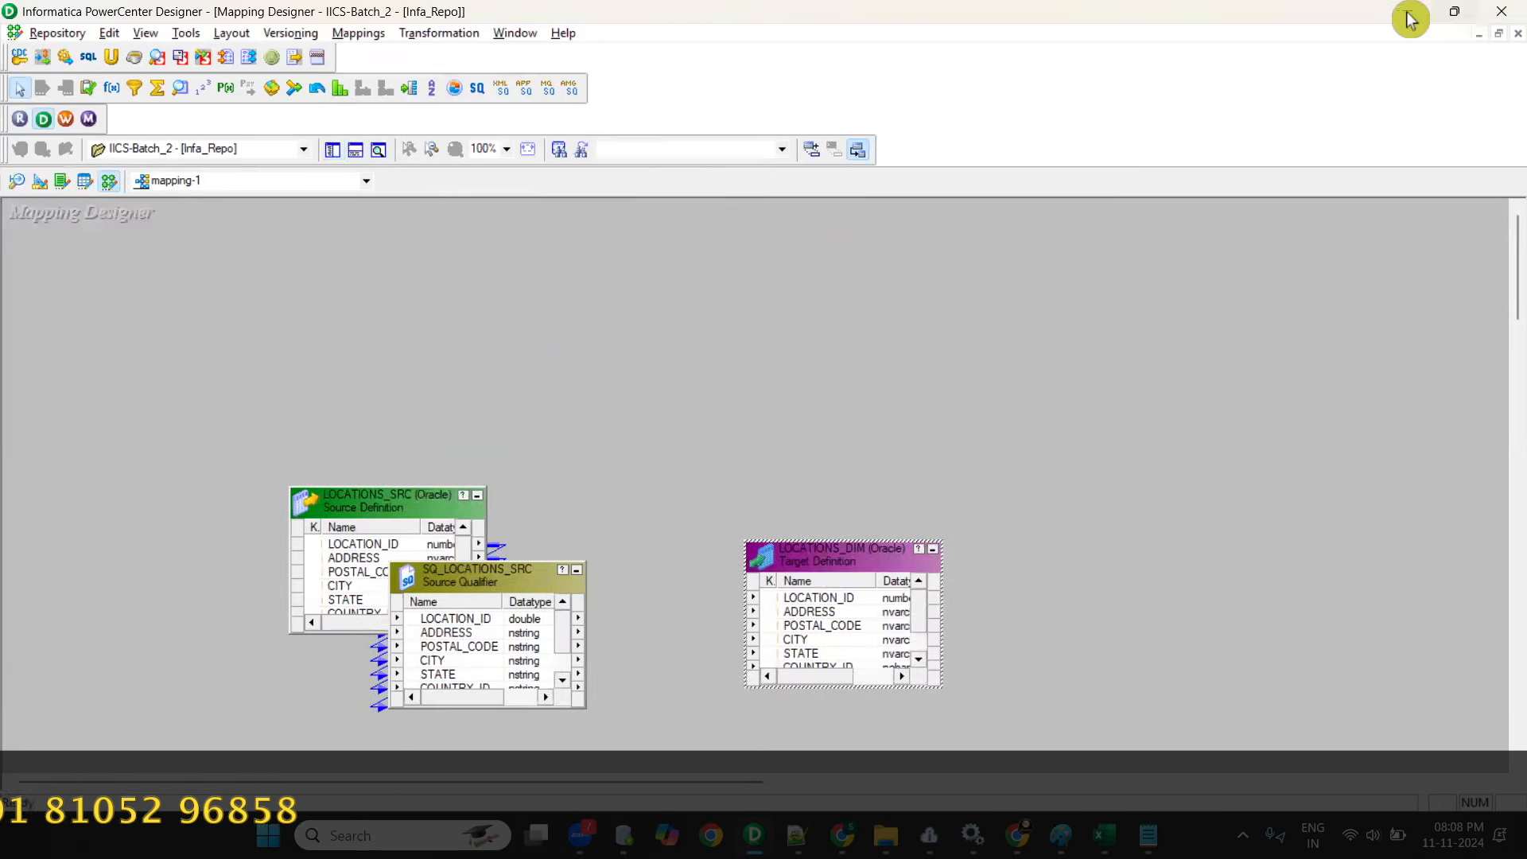
{"action": "left_click", "coordinate": [1408, 11]}
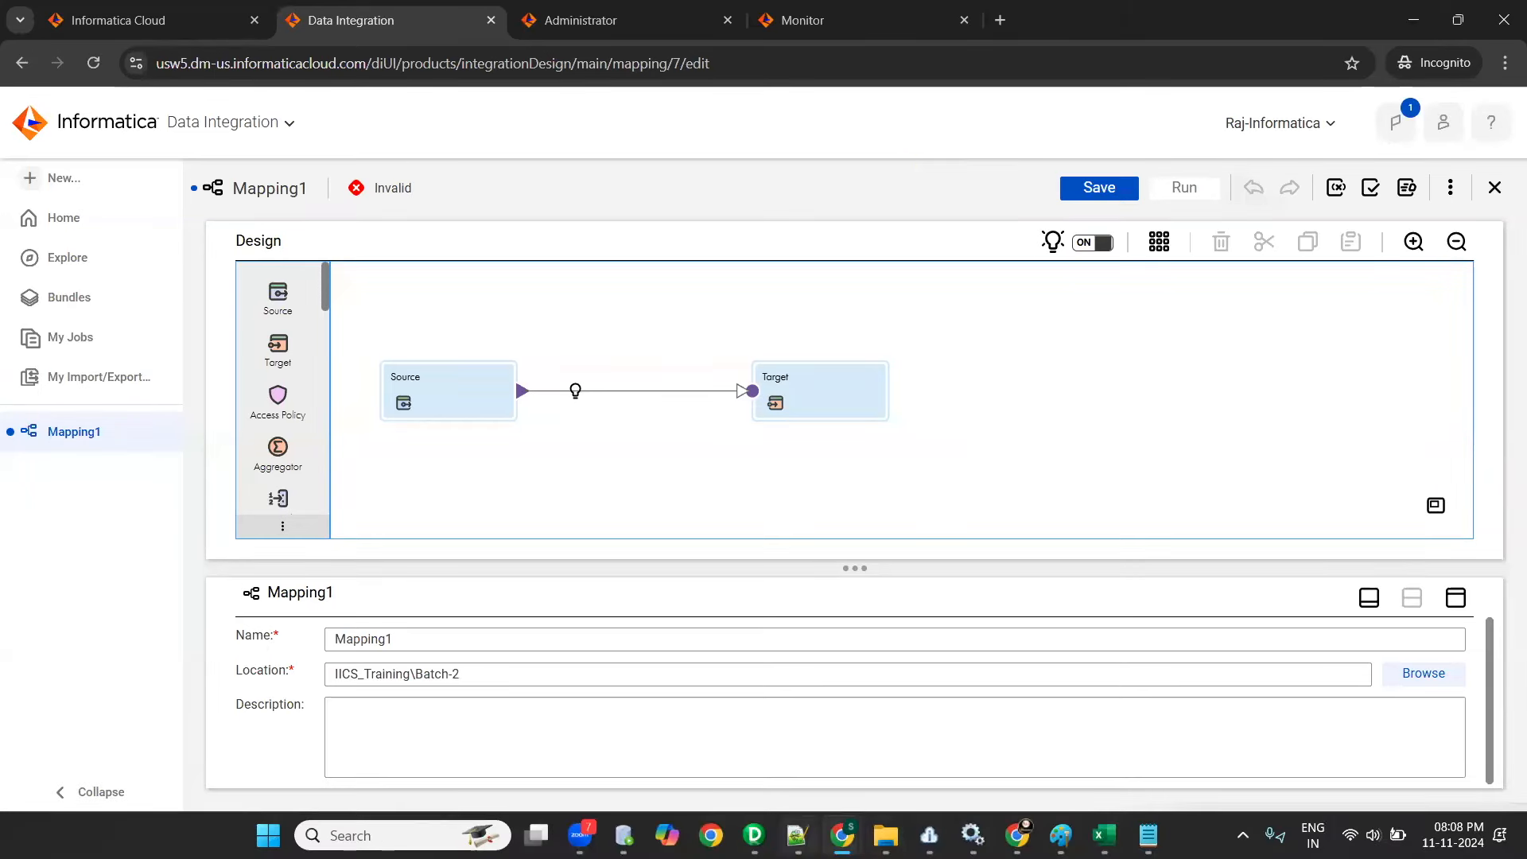
- Switch to Notepad++ and add the note lines "1. Create a mapping" and "2. Configure source and target" below the folder note
{"action": "left_click", "coordinate": [798, 835]}
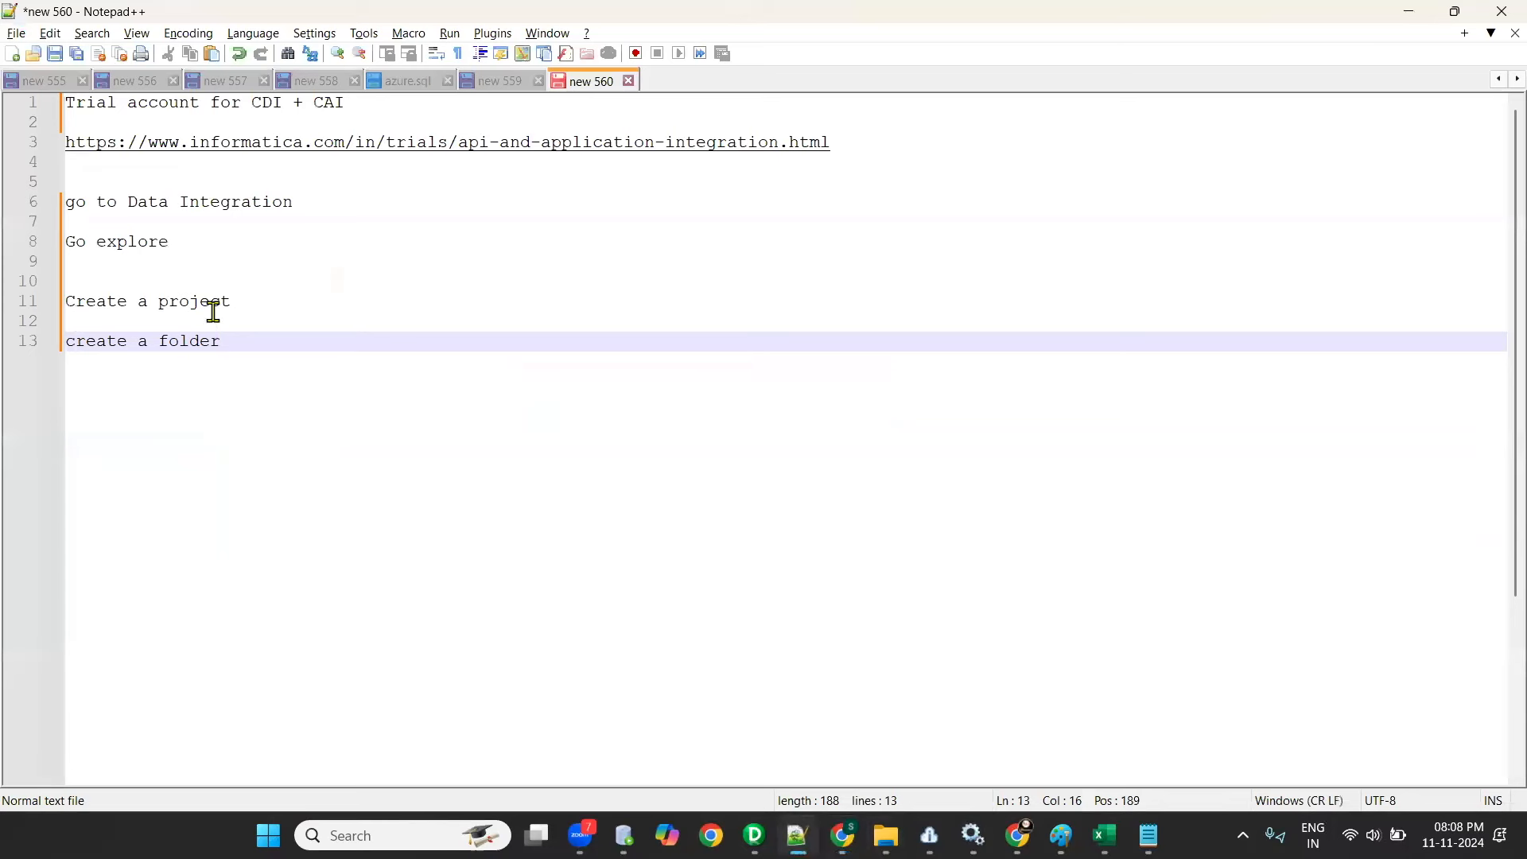
{"action": "key", "text": "Return"}
{"action": "key", "text": "Return"}
{"action": "key", "text": "Return"}
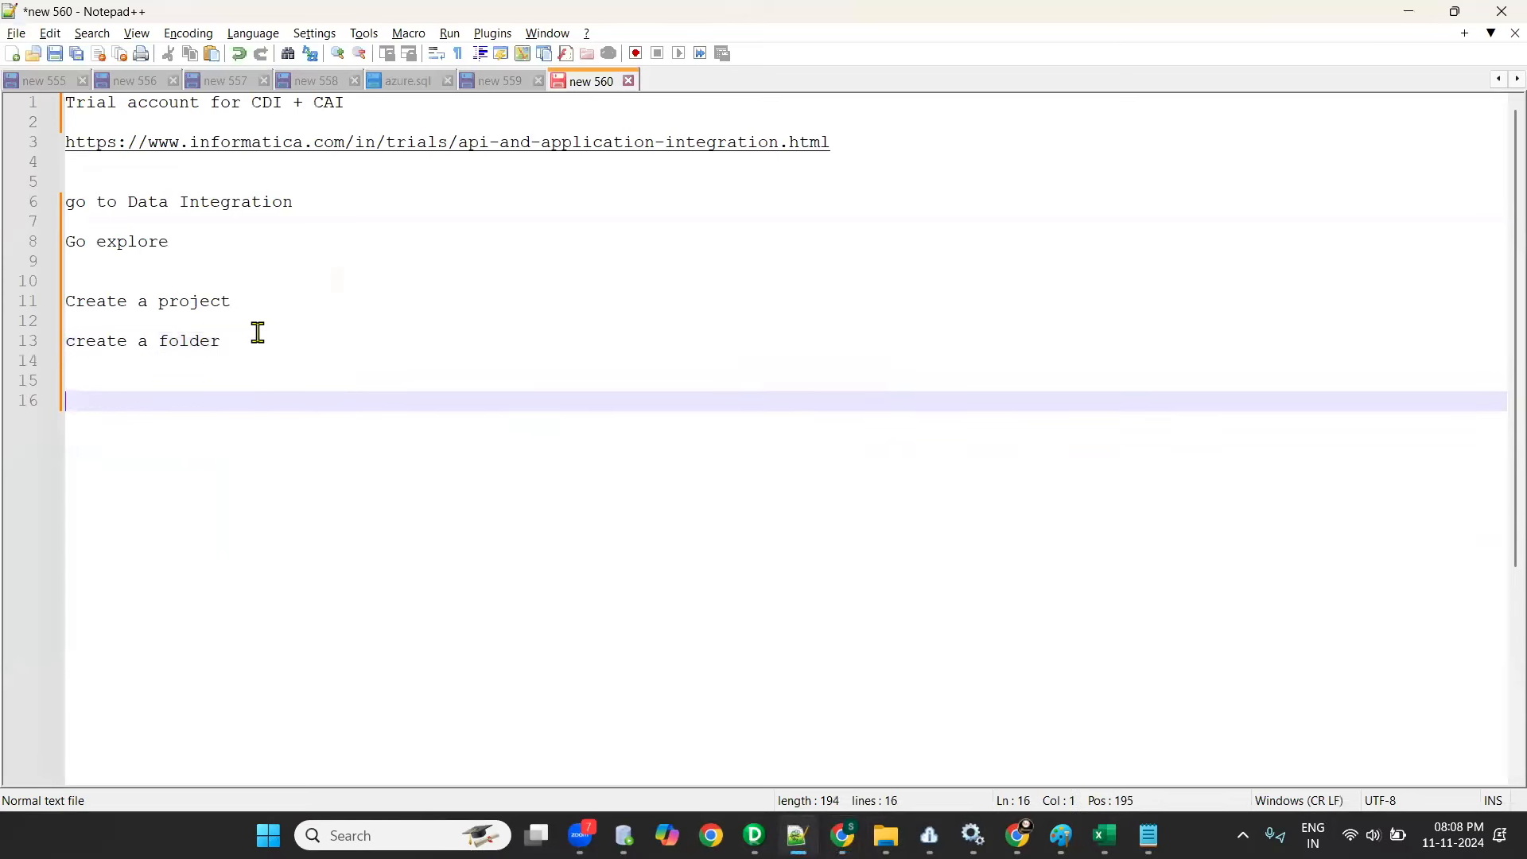
{"action": "type", "text": "1. Create a mapping"}
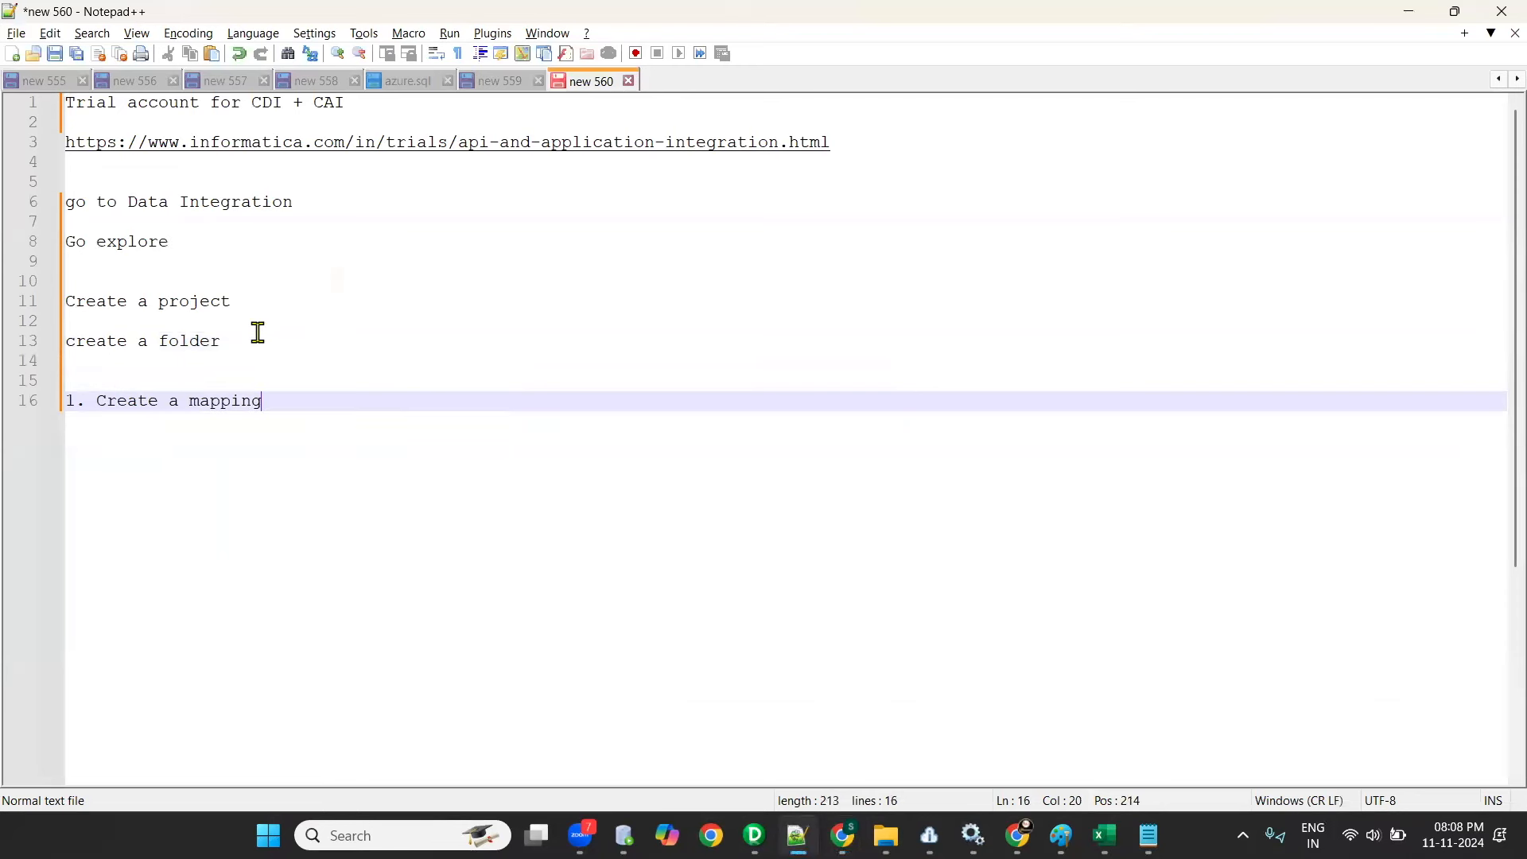
{"action": "key", "text": "Return"}
{"action": "type", "text": "2. Configure sour"}
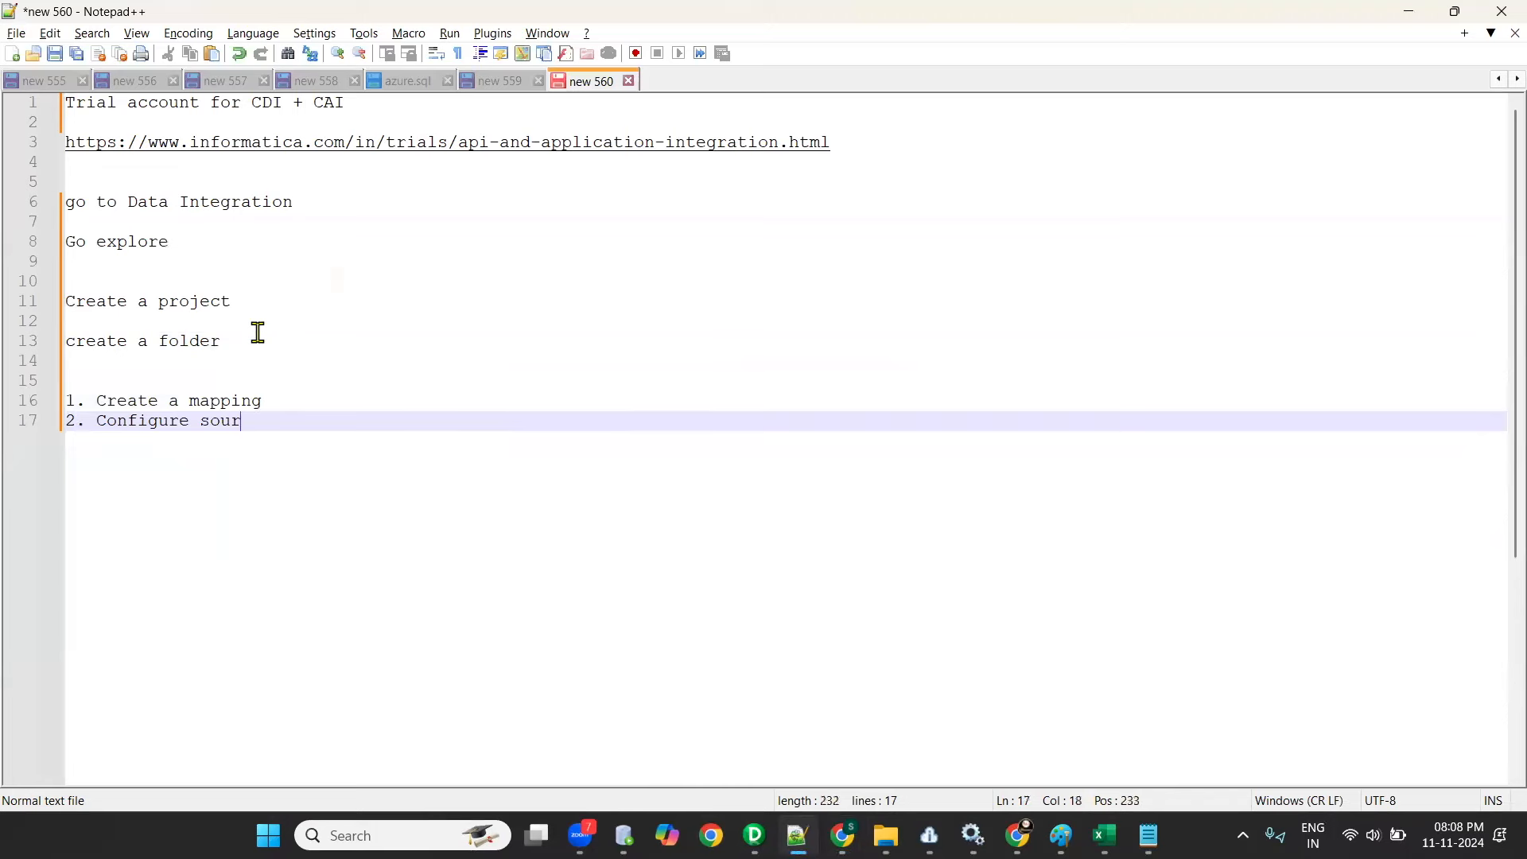
{"action": "type", "text": "ce and target"}
{"action": "key", "text": "Return"}
{"action": "key", "text": "Return"}
{"action": "key", "text": "Return"}
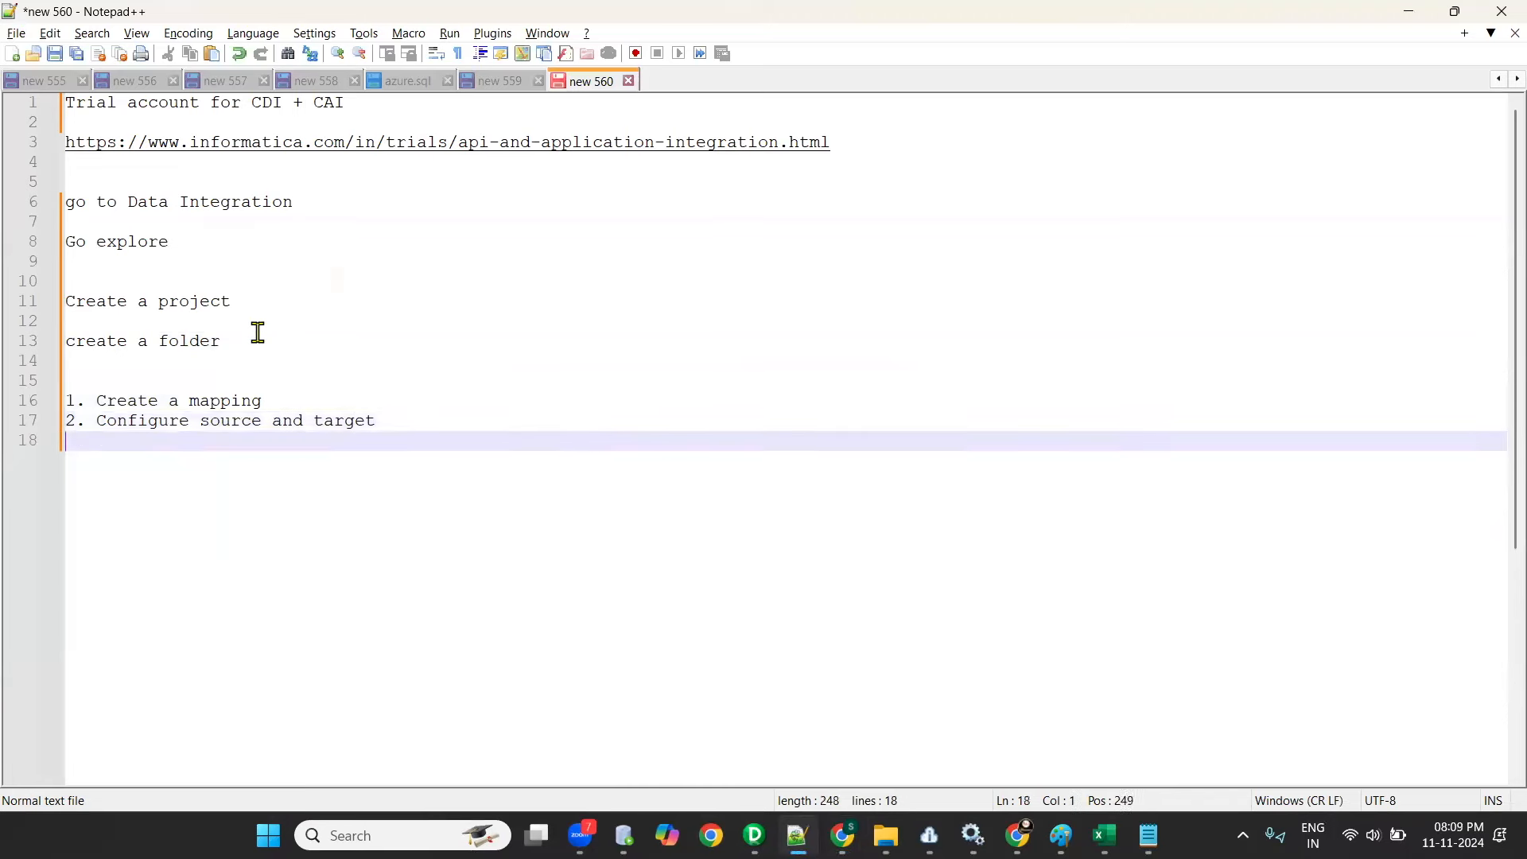
- Return to the Informatica browser window and look through the transformations available for the mapping, from Source to Web Services
{"action": "key", "text": "alt+Tab"}
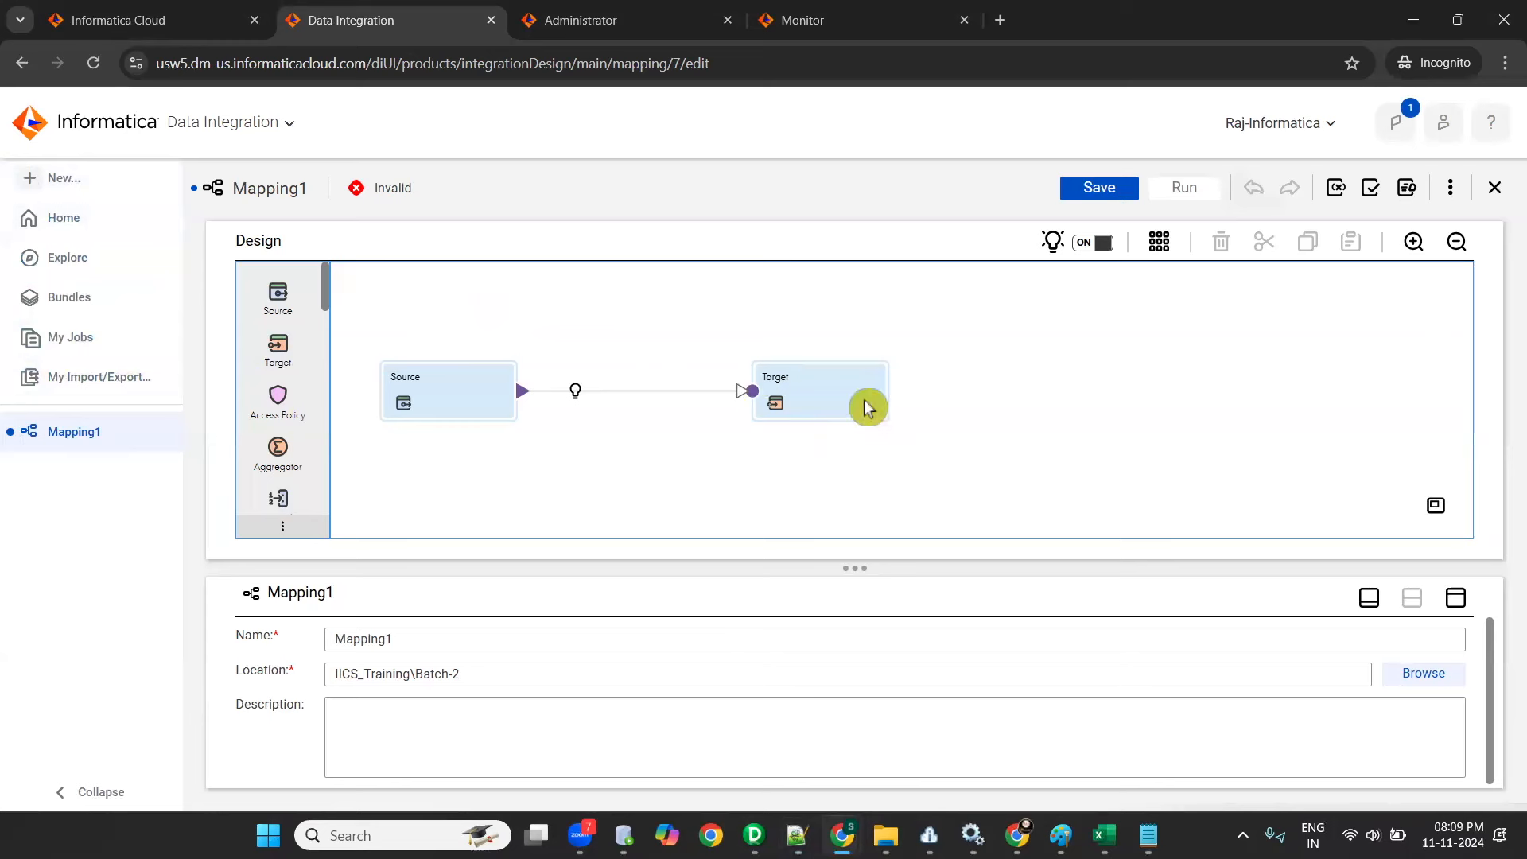
{"action": "left_click_drag", "start_coordinate": [326, 306], "coordinate": [345, 277]}
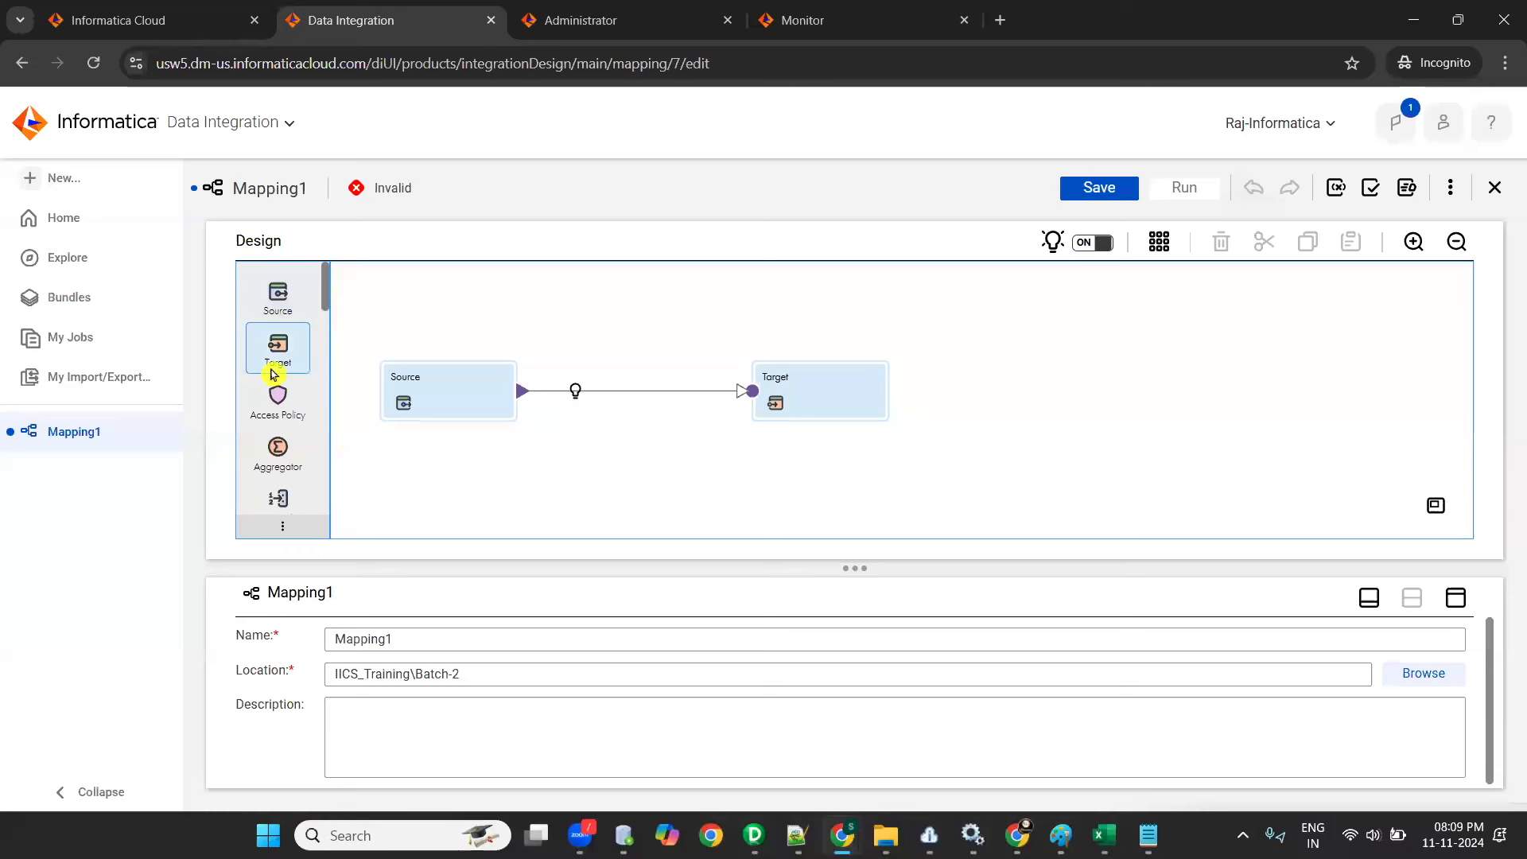
{"action": "scroll", "coordinate": [274, 367], "scroll_direction": "down", "scroll_amount": 1}
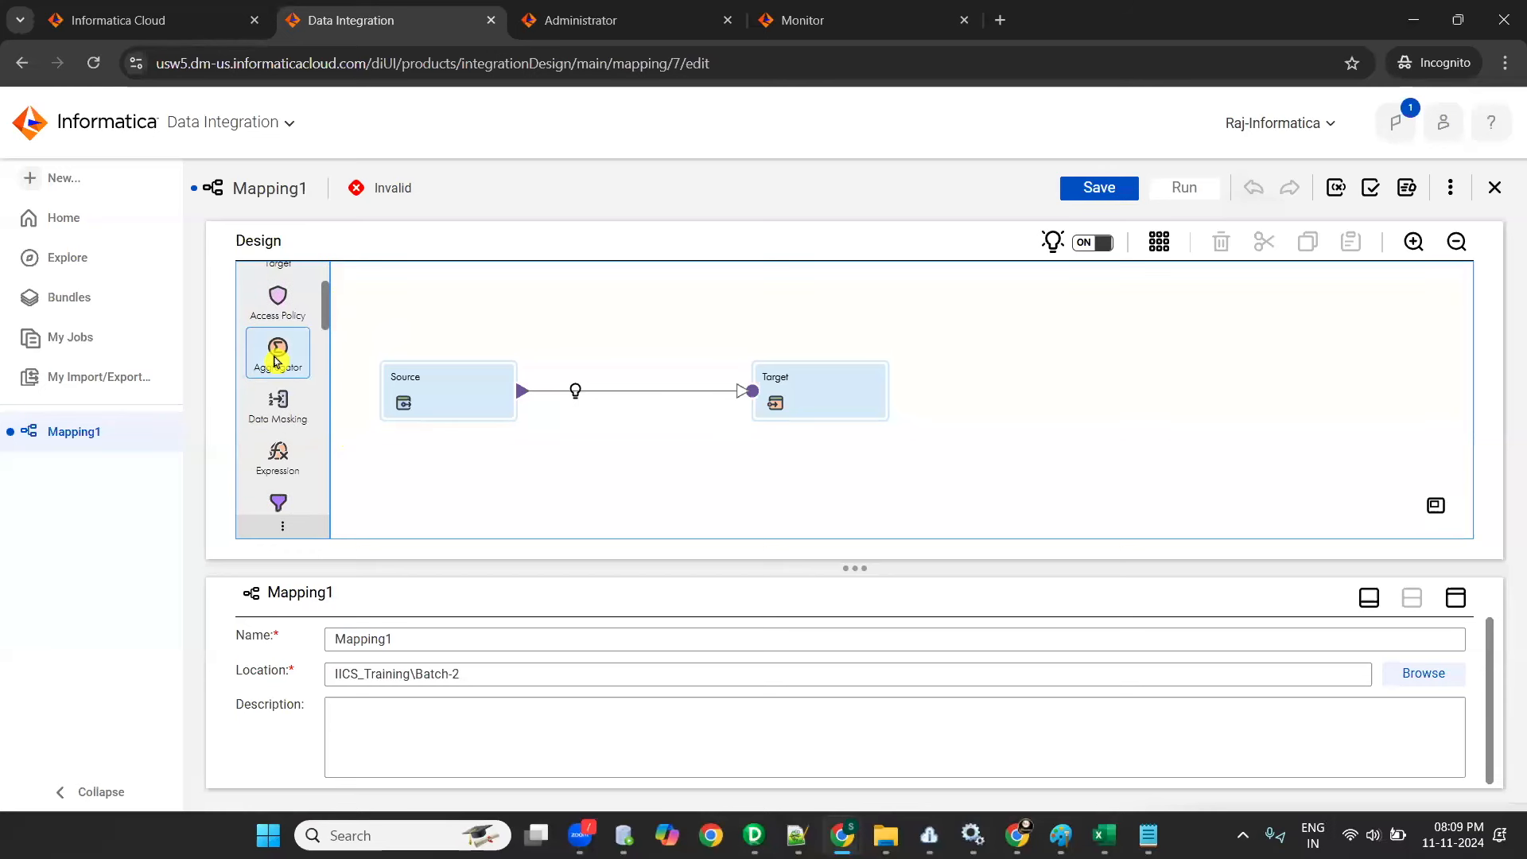
{"action": "scroll", "coordinate": [271, 319], "scroll_direction": "down", "scroll_amount": 4}
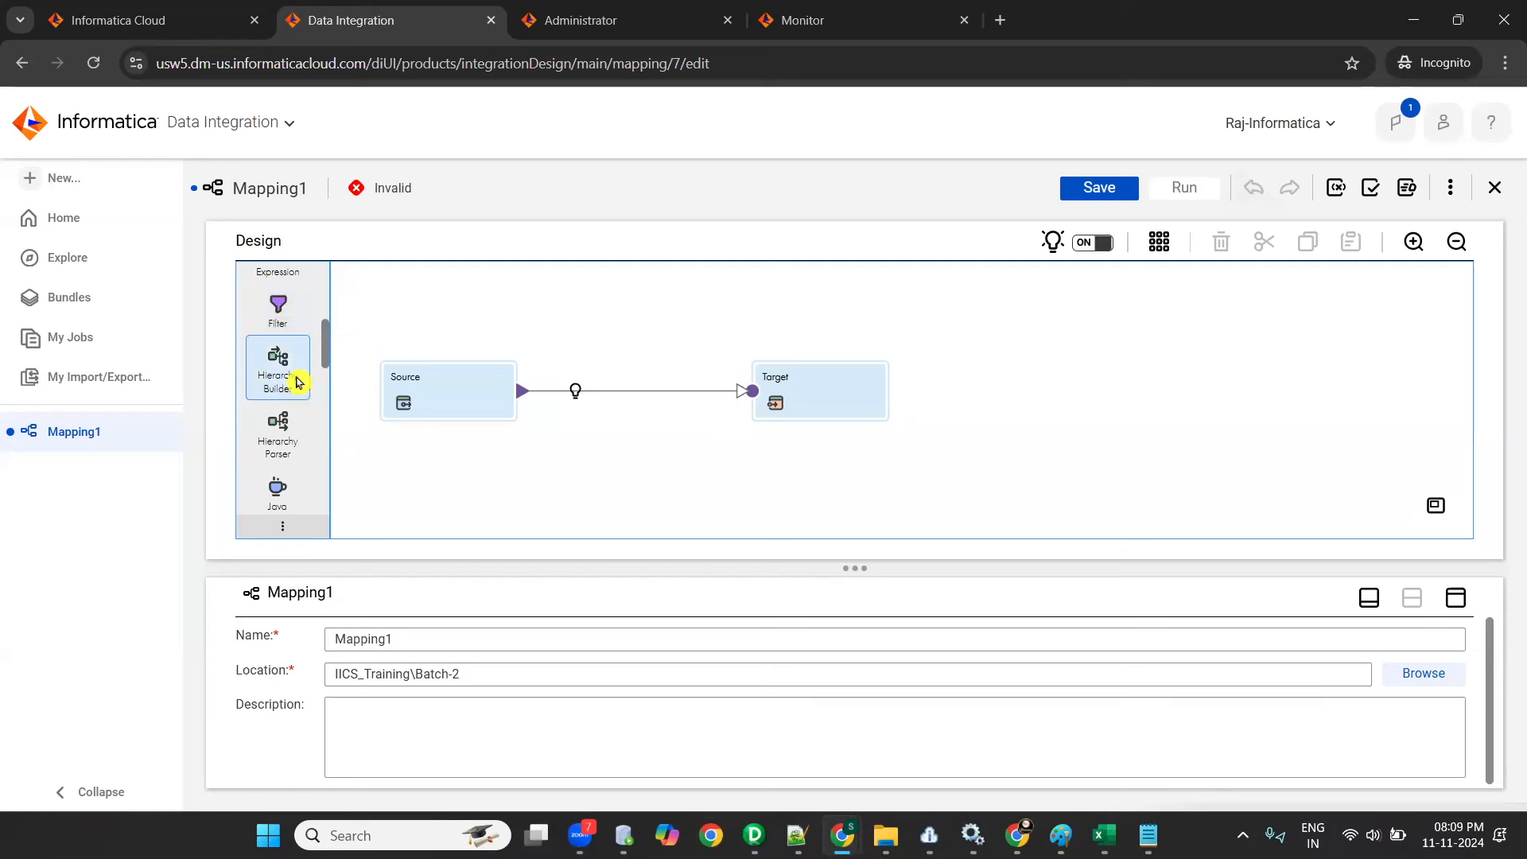
{"action": "scroll", "coordinate": [285, 417], "scroll_direction": "down", "scroll_amount": 4}
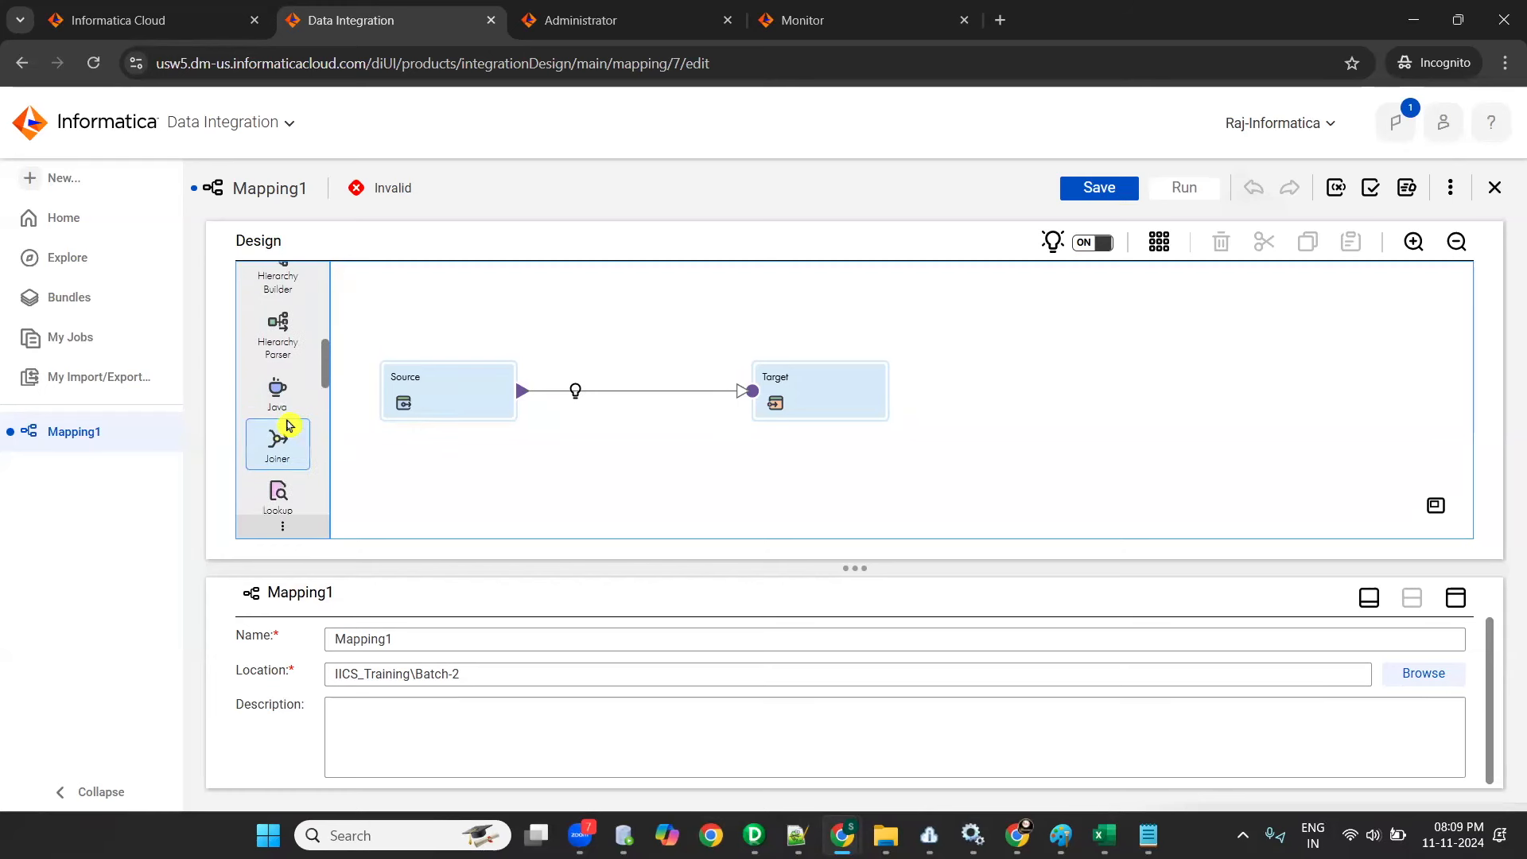
{"action": "scroll", "coordinate": [283, 411], "scroll_direction": "down", "scroll_amount": 4}
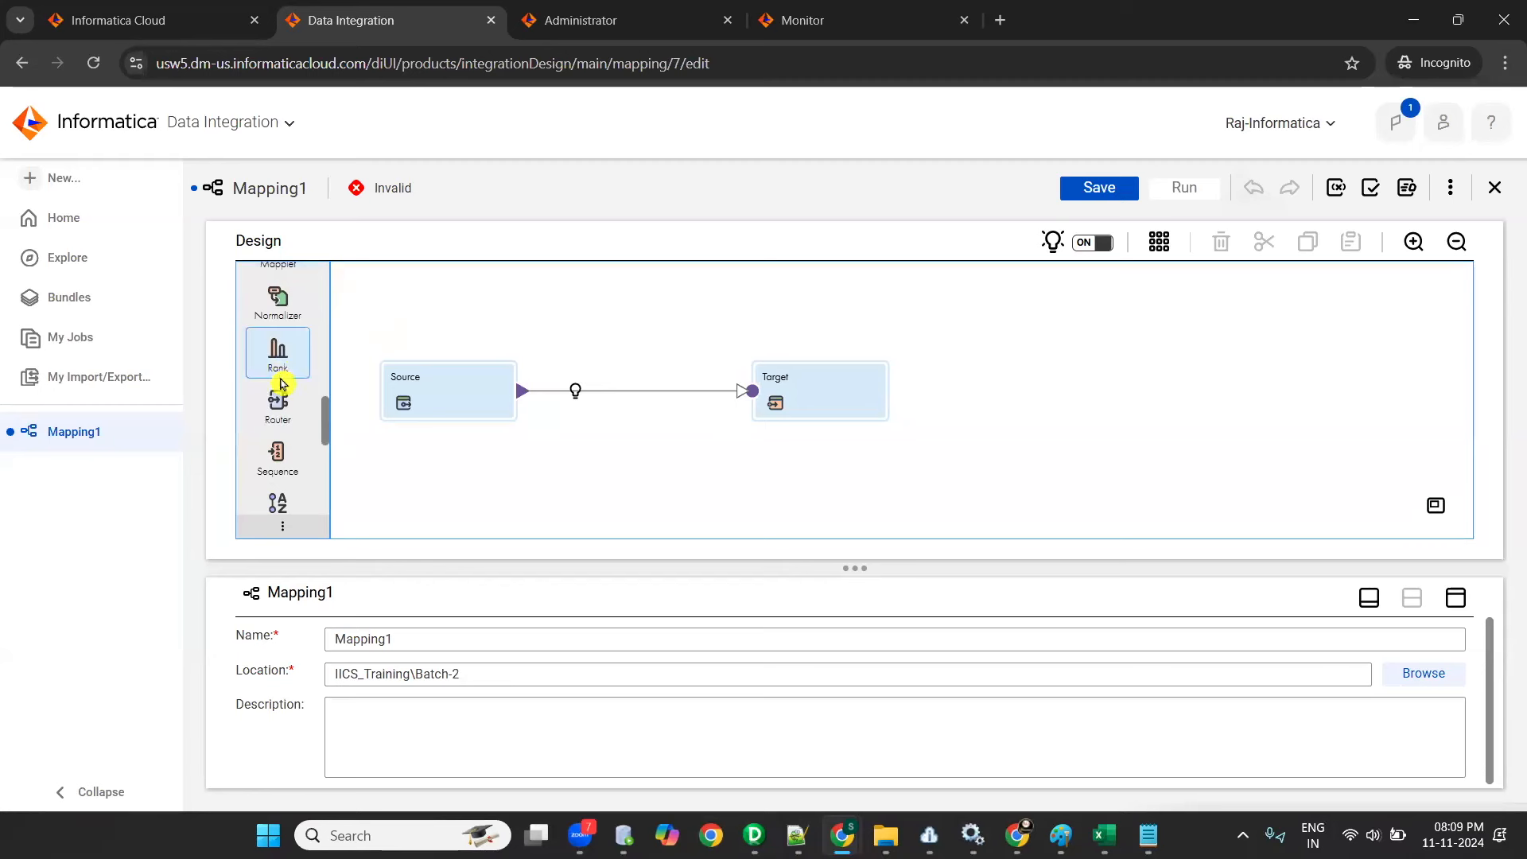
{"action": "scroll", "coordinate": [283, 385], "scroll_direction": "down", "scroll_amount": 2}
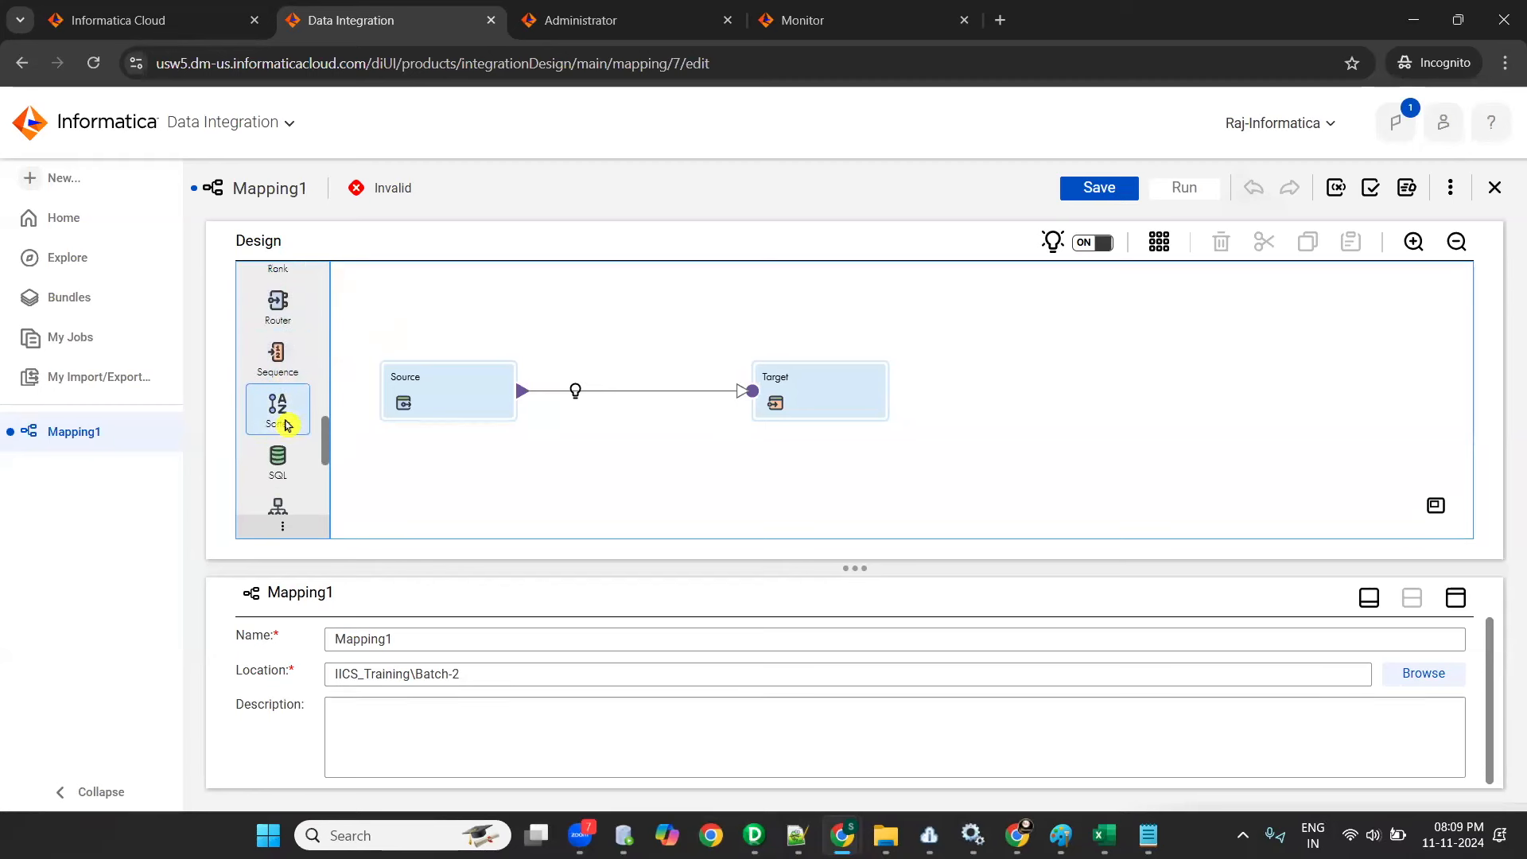
{"action": "scroll", "coordinate": [285, 422], "scroll_direction": "down", "scroll_amount": 2}
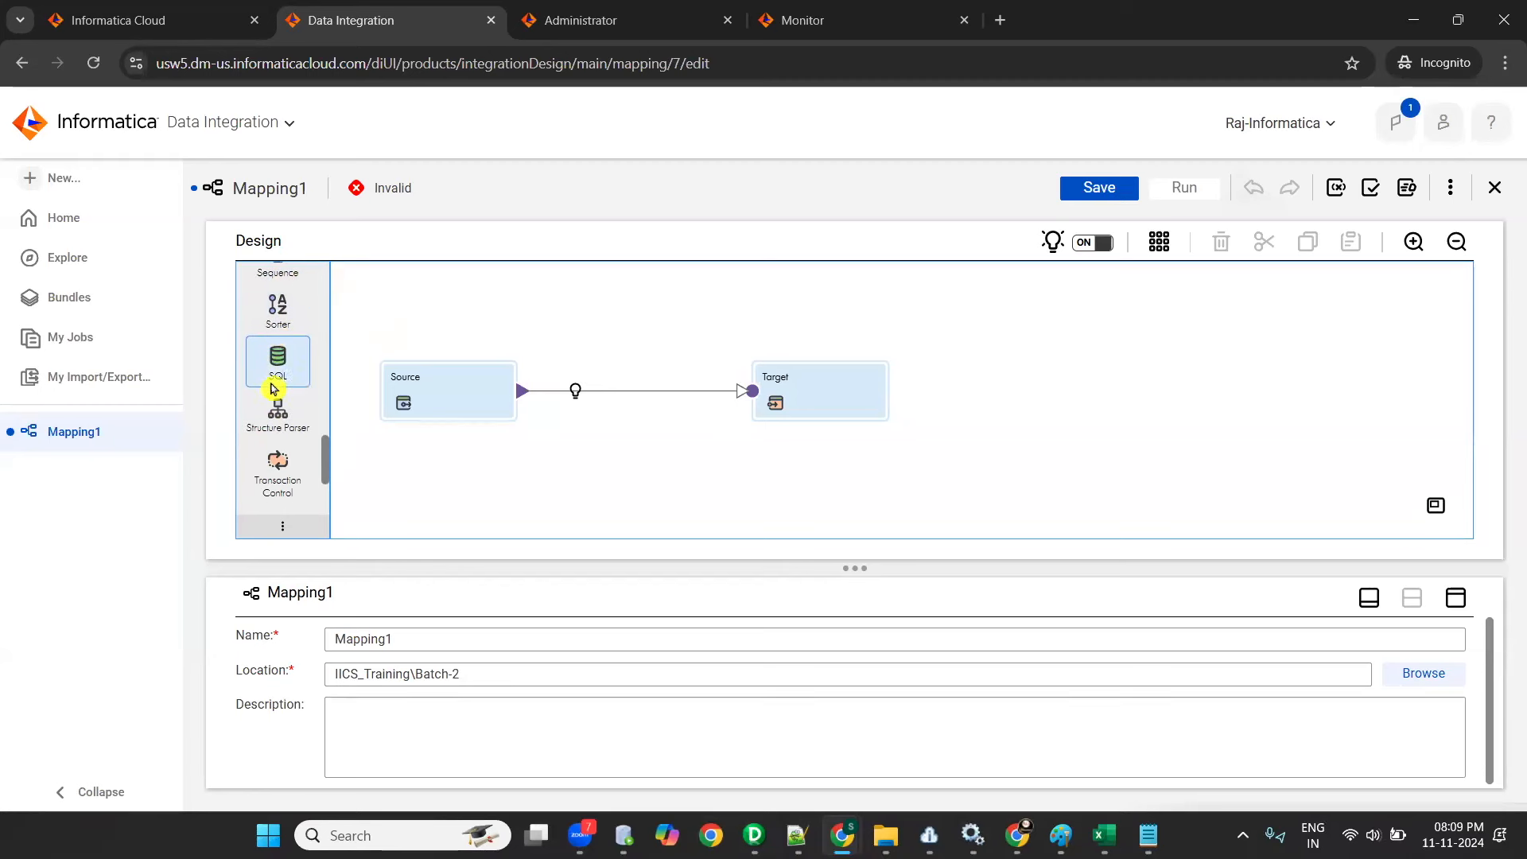
{"action": "scroll", "coordinate": [280, 407], "scroll_direction": "down", "scroll_amount": 2}
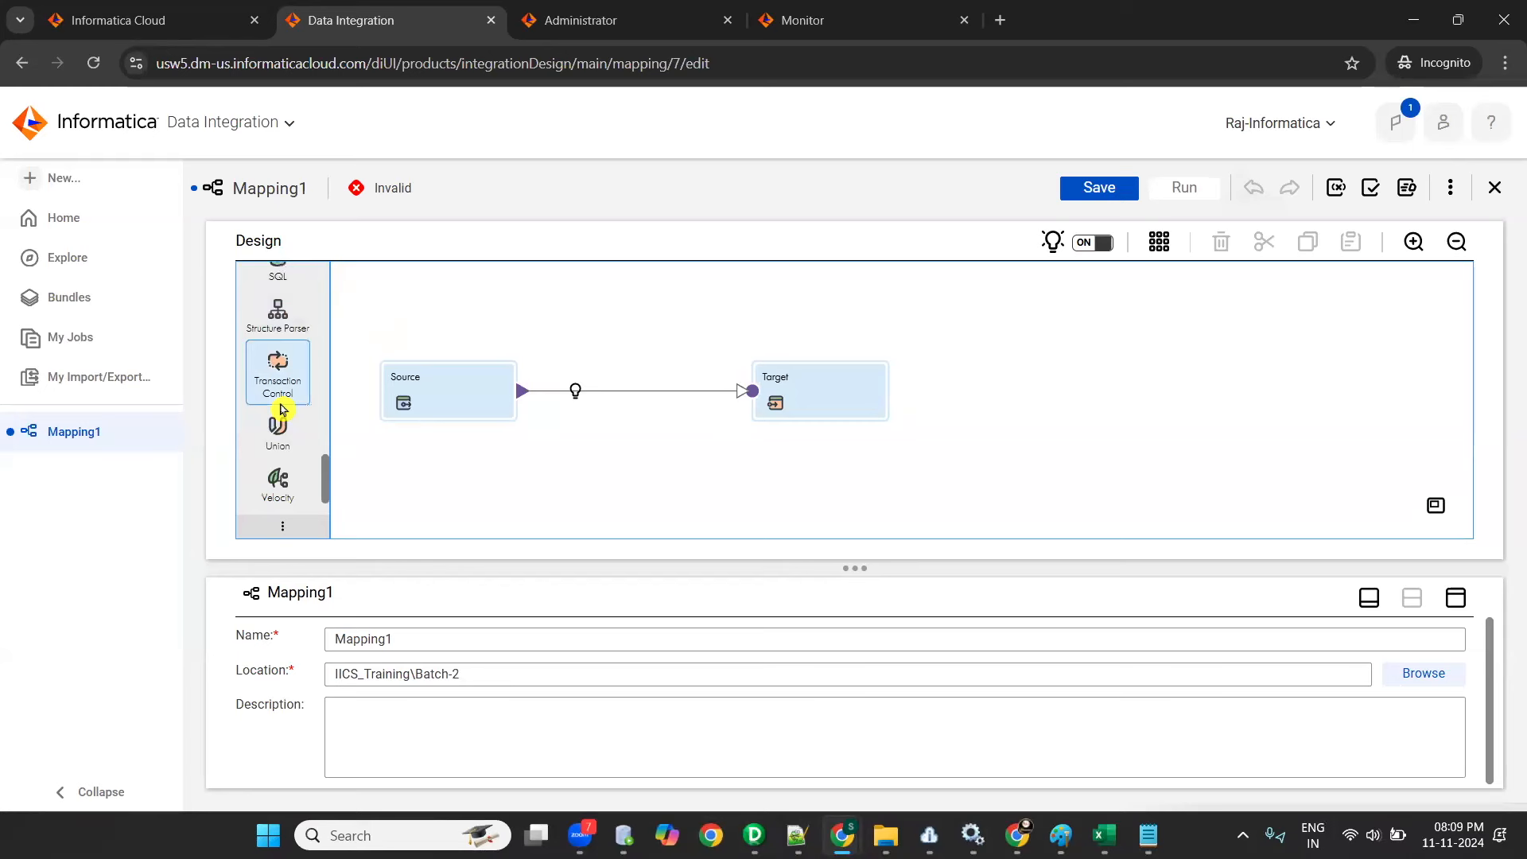
{"action": "scroll", "coordinate": [280, 409], "scroll_direction": "down", "scroll_amount": 1}
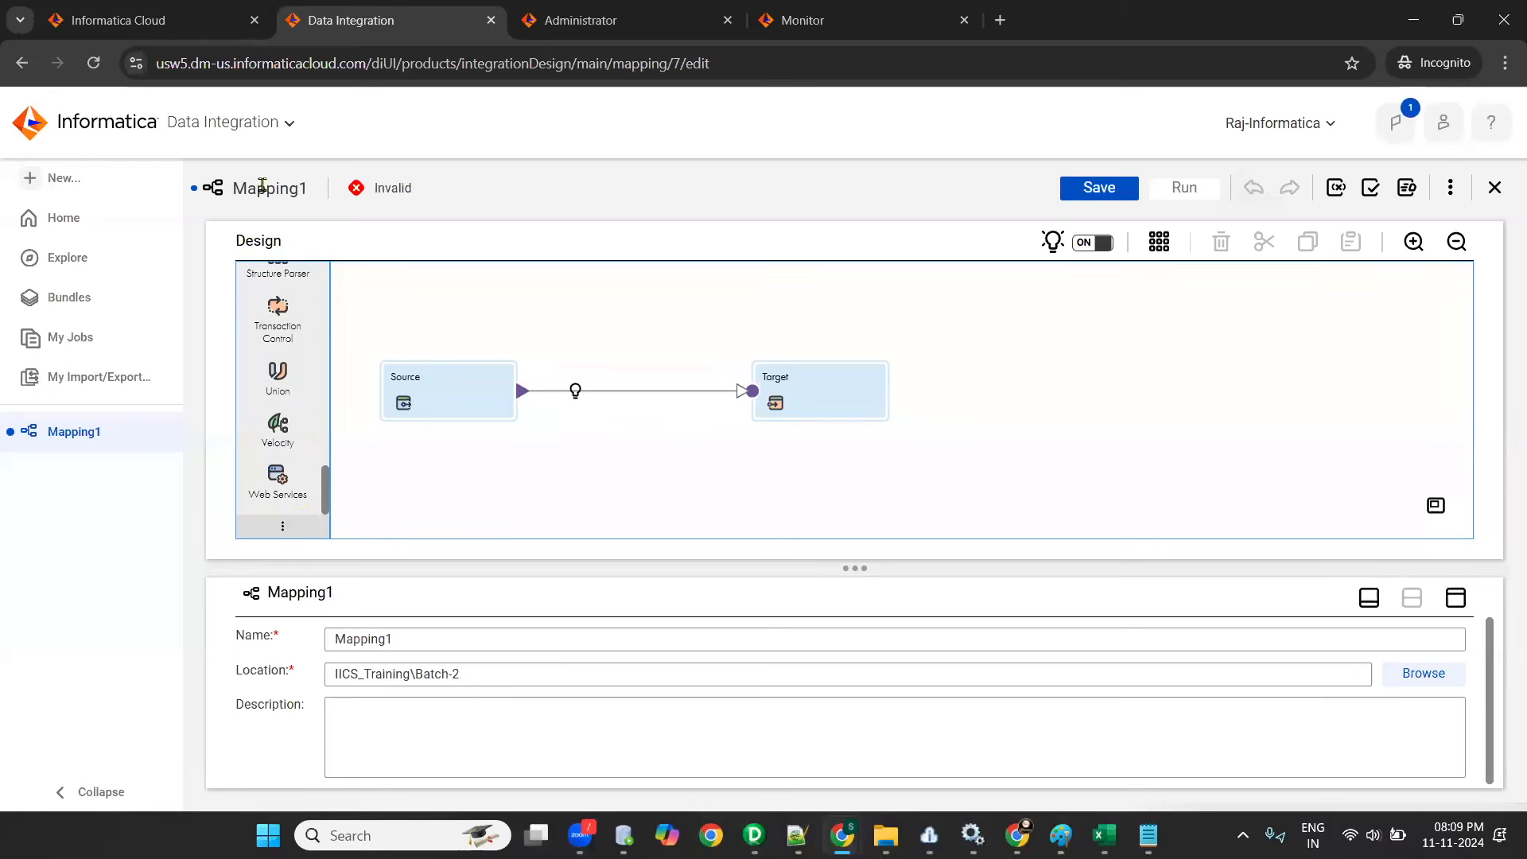
- Enlarge the properties area below the mapping canvas and review the mapping's name and location
{"action": "left_click_drag", "start_coordinate": [234, 184], "coordinate": [231, 216]}
{"action": "left_click_drag", "start_coordinate": [853, 533], "coordinate": [850, 506]}
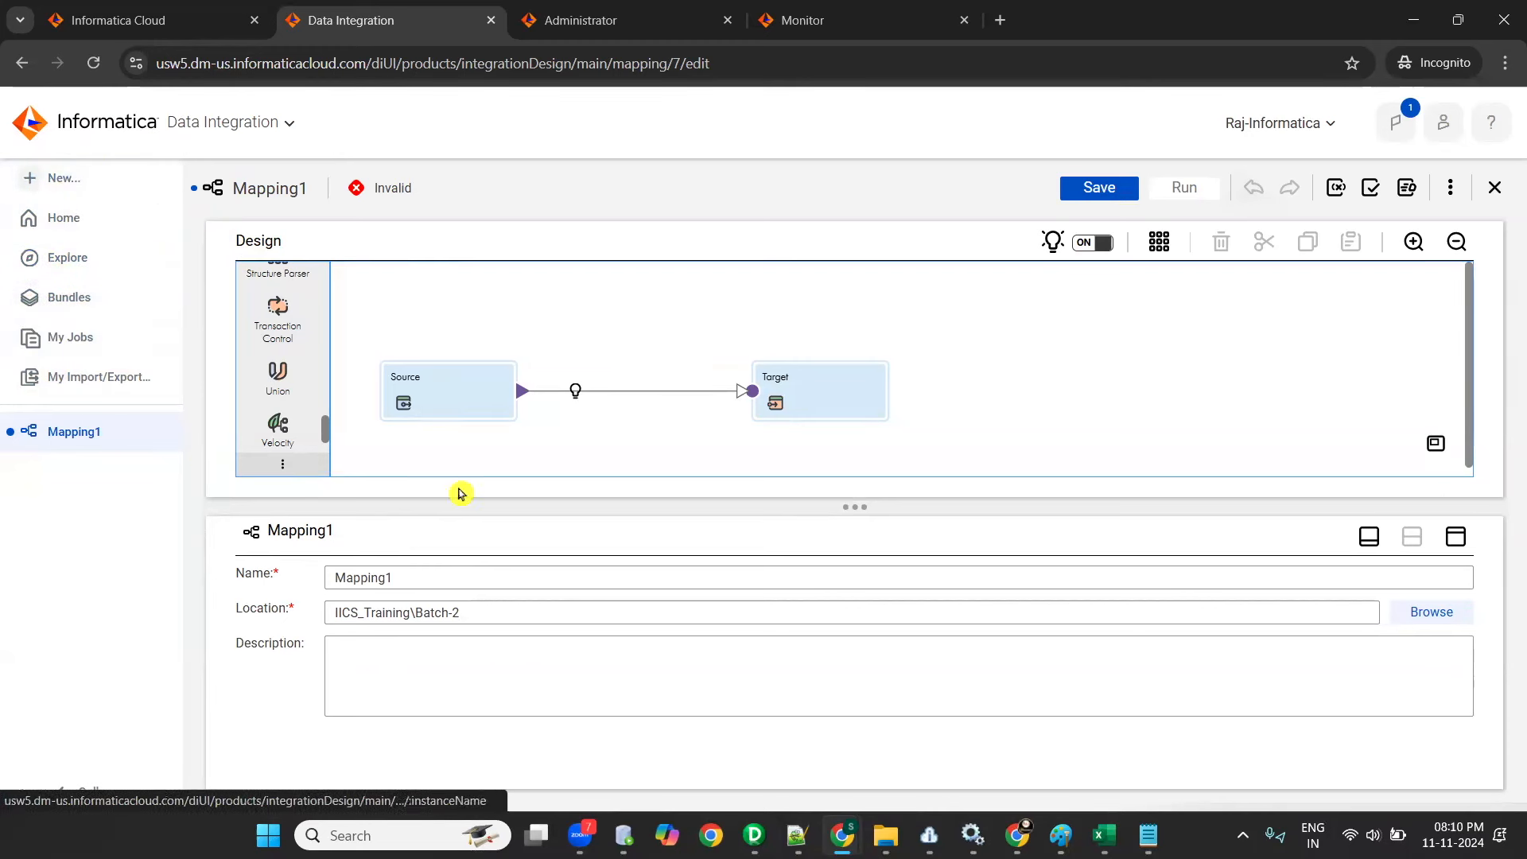
{"action": "left_click", "coordinate": [497, 637]}
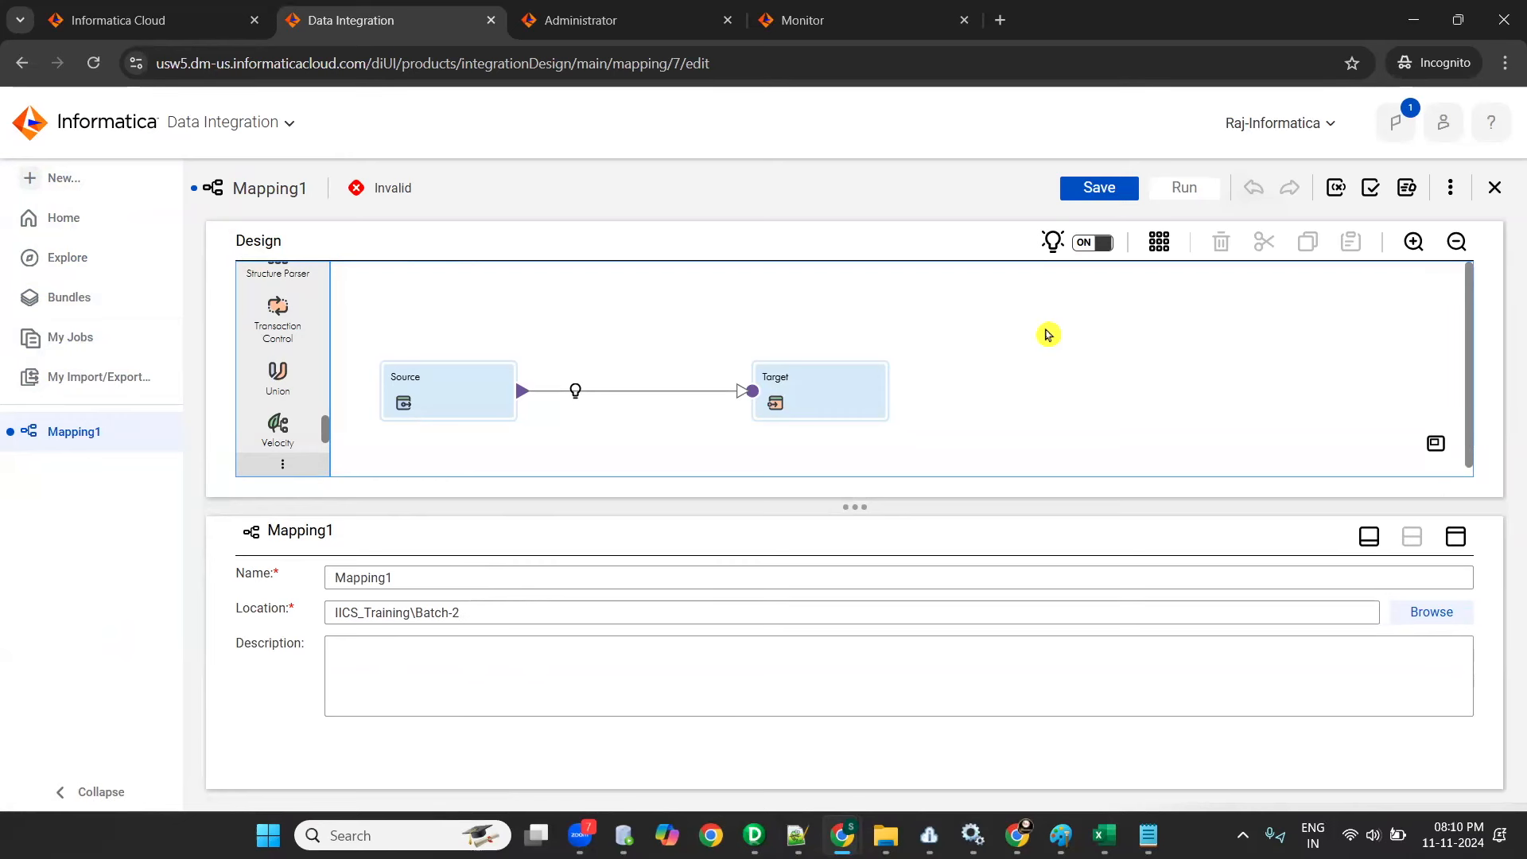
{"action": "left_click", "coordinate": [995, 333]}
{"action": "left_click", "coordinate": [442, 576]}
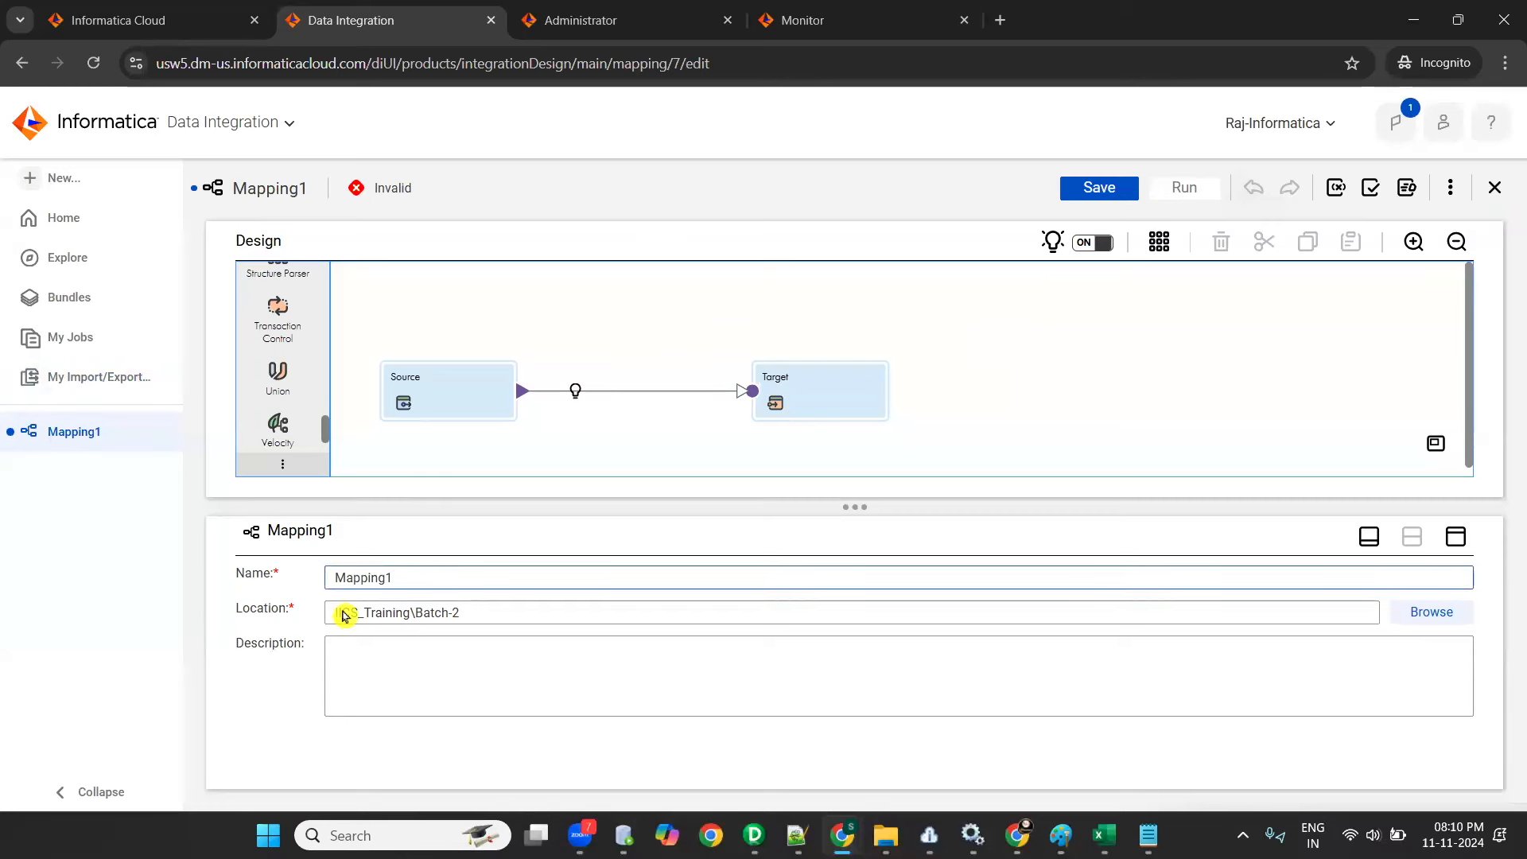
{"action": "left_click", "coordinate": [482, 618]}
- Copy the target table name from the Excel mapping document, rename the mapping m_tgt_location_dim and save it
{"action": "key", "text": "alt+Tab"}
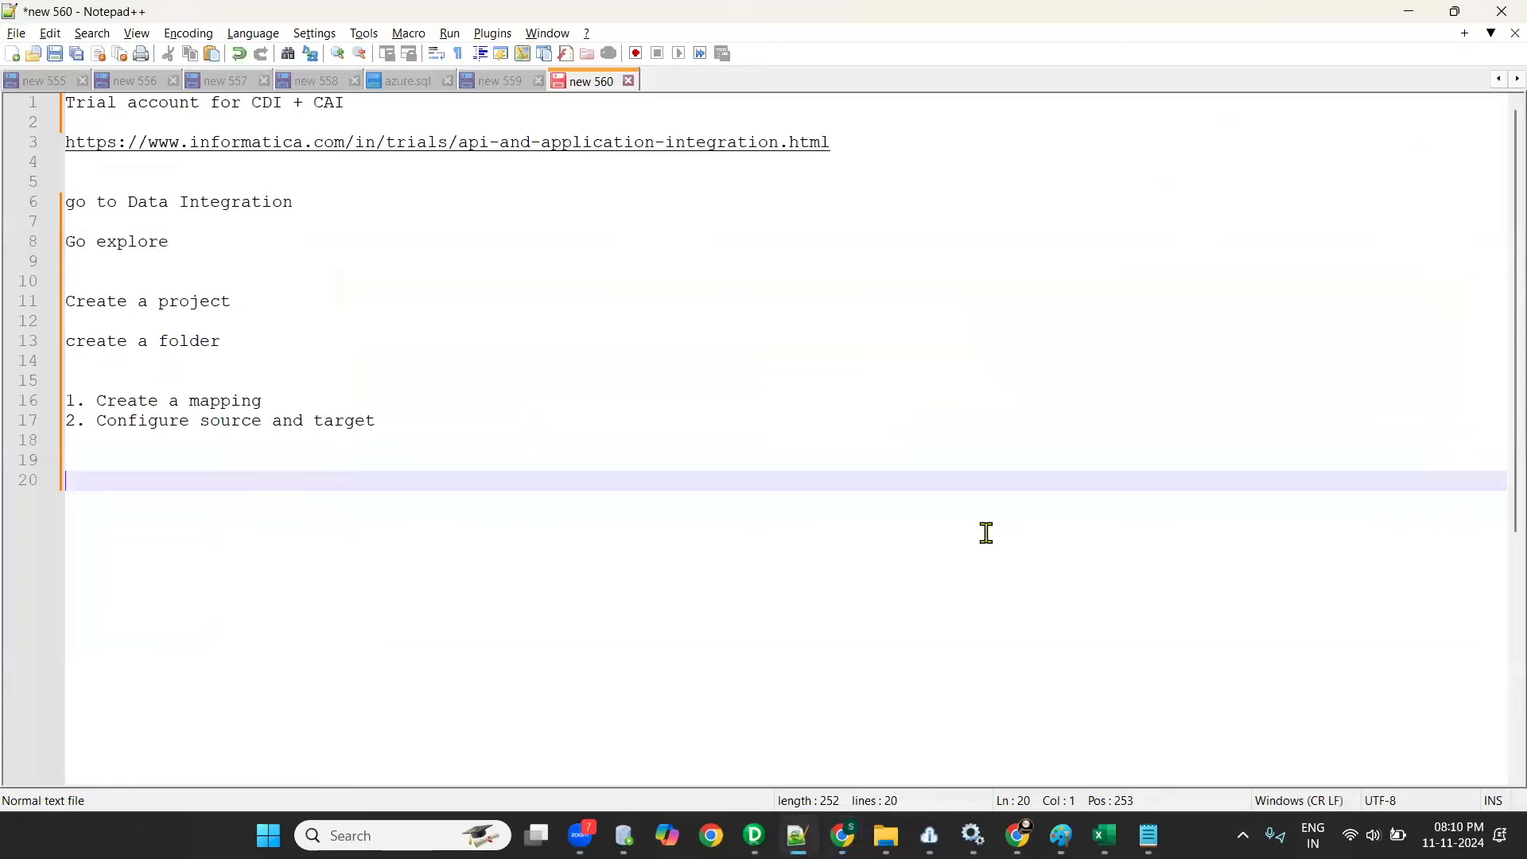
{"action": "key", "text": "alt+Tab"}
{"action": "left_click", "coordinate": [1113, 301]}
{"action": "key", "text": "ctrl+c"}
{"action": "key", "text": "alt+Tab"}
{"action": "key", "text": "ctrl+v"}
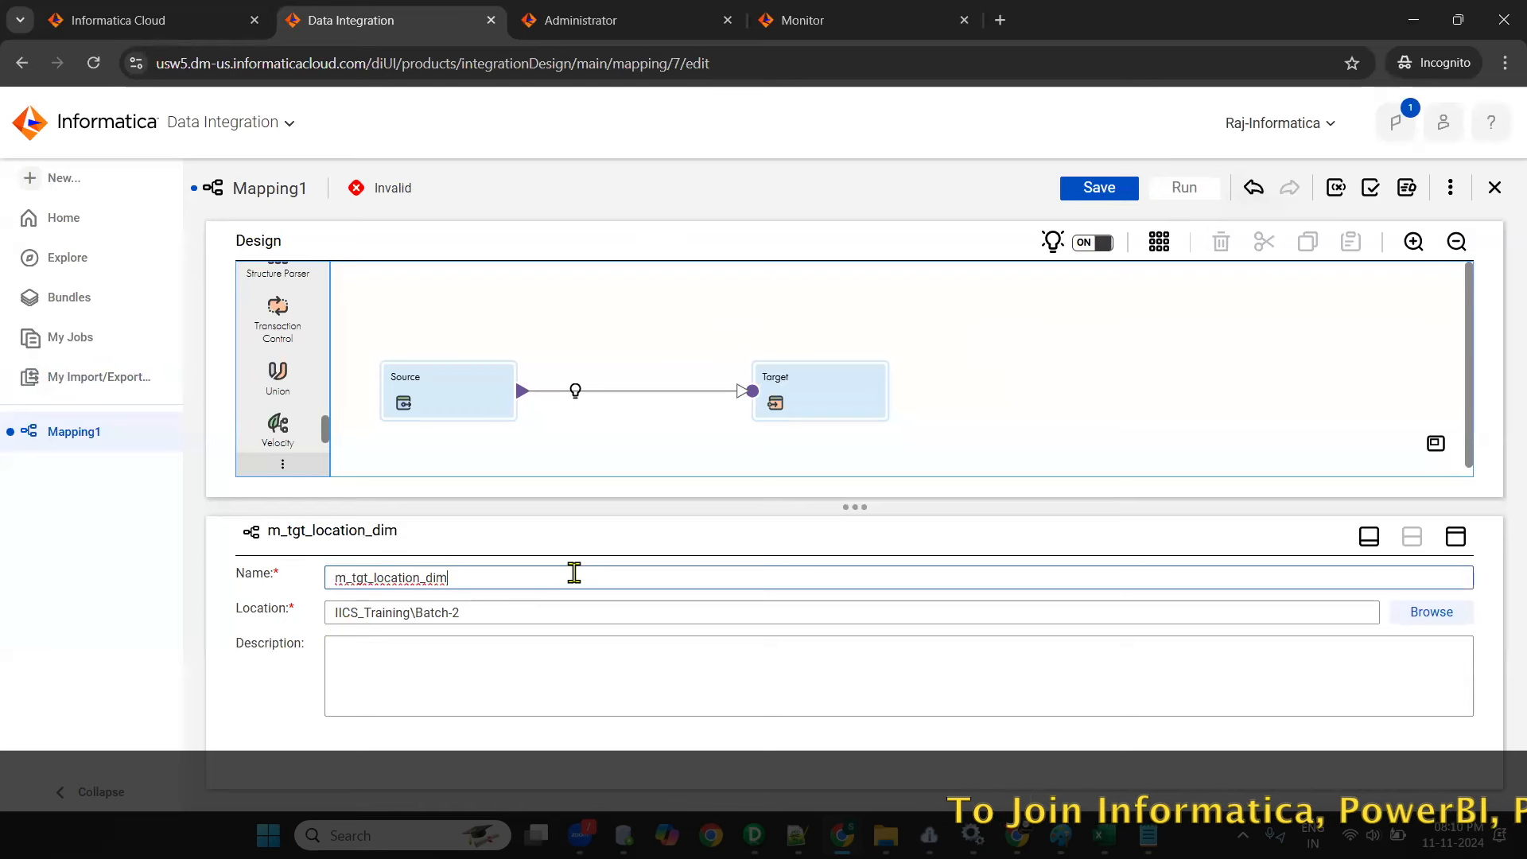
{"action": "left_click", "coordinate": [1091, 193]}
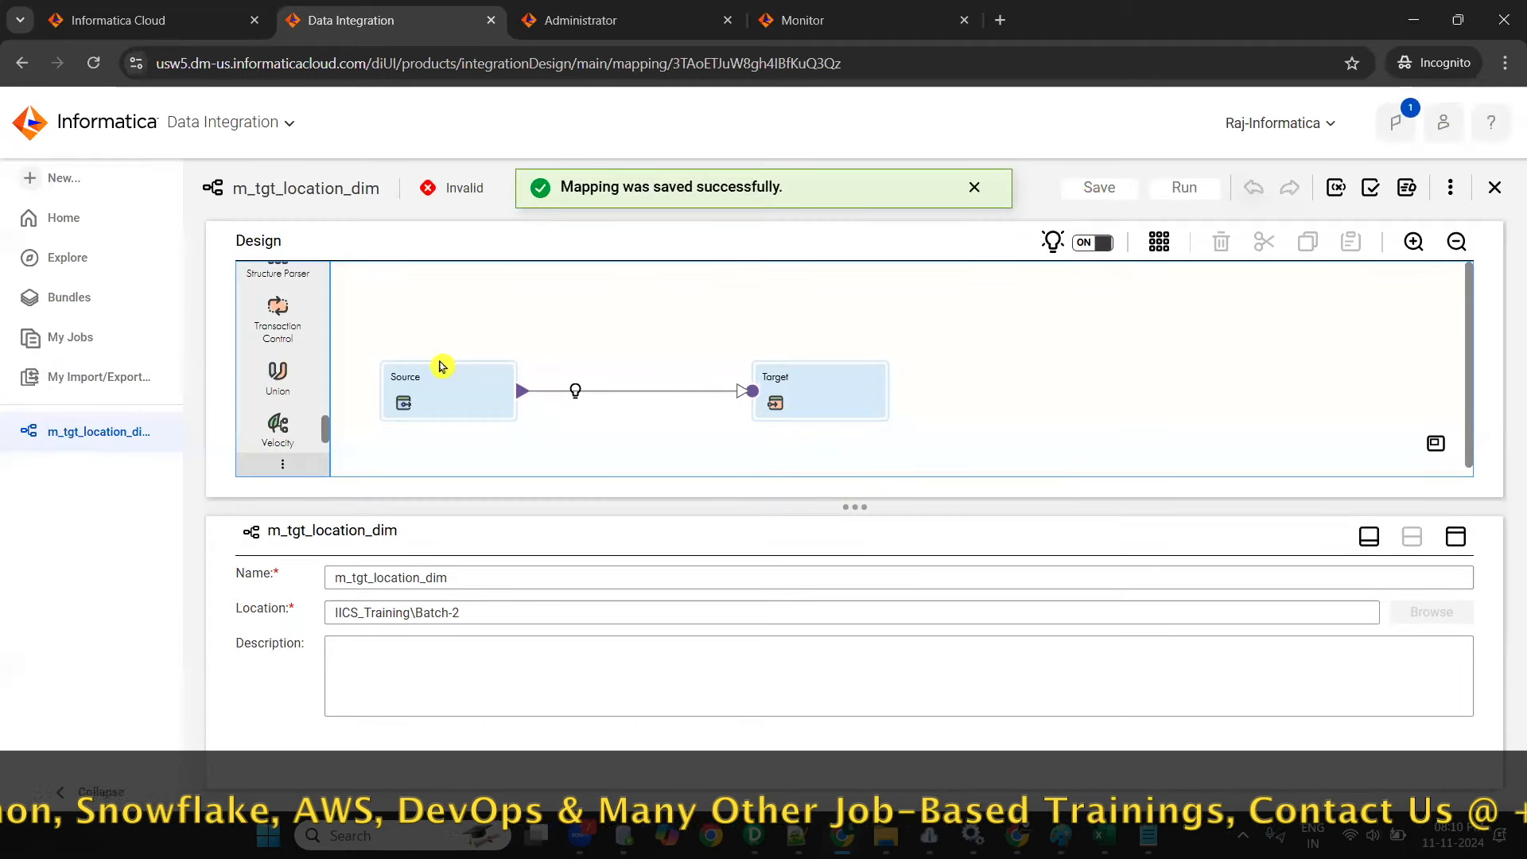
- Compare the Source transformation's general properties with the mapping's own name, location and description
{"action": "left_click", "coordinate": [430, 396]}
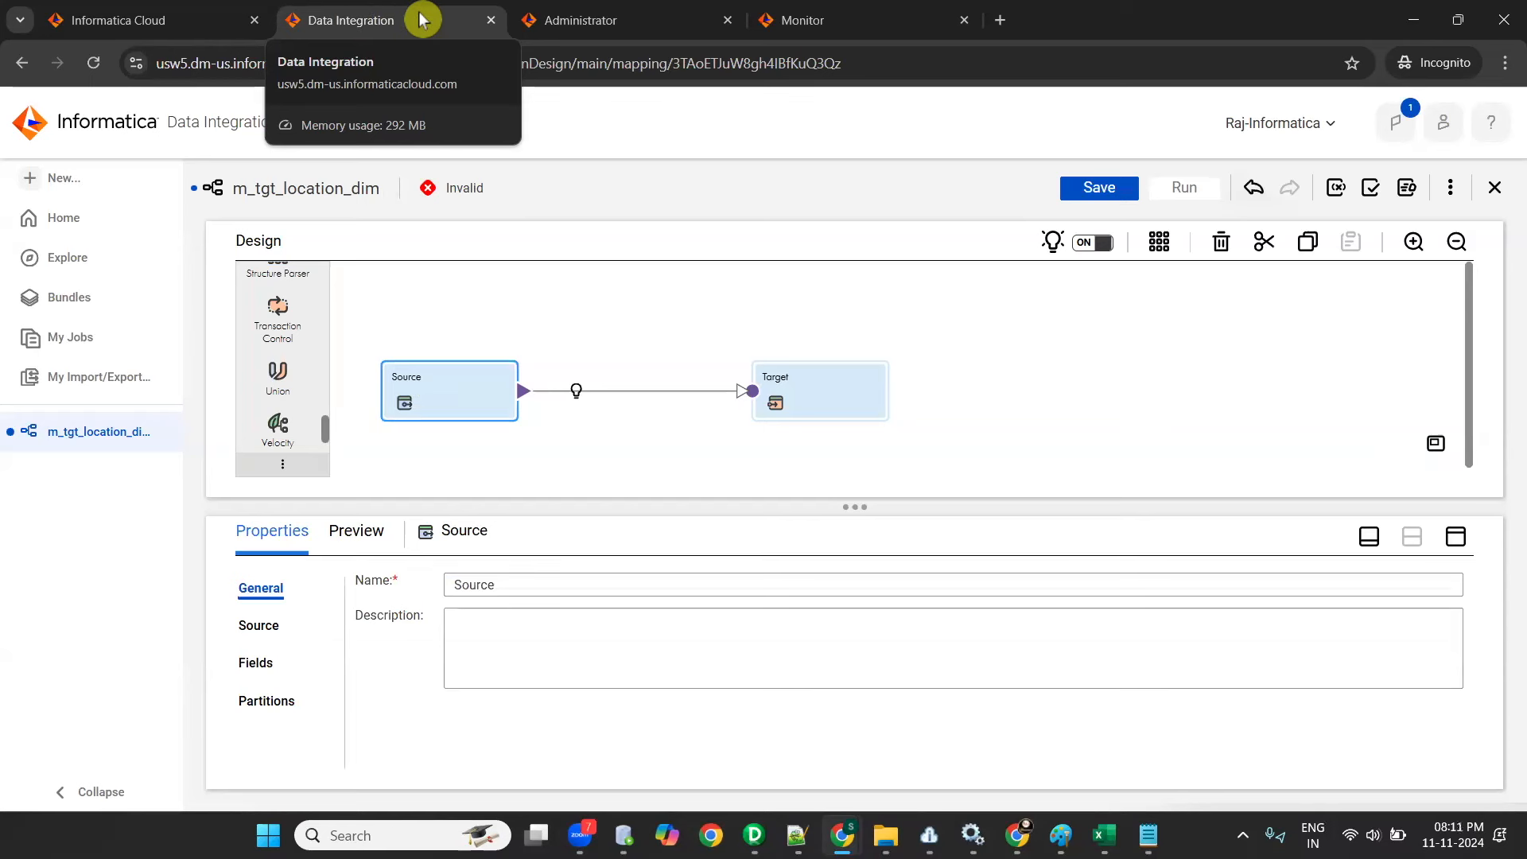
{"action": "left_click", "coordinate": [964, 323]}
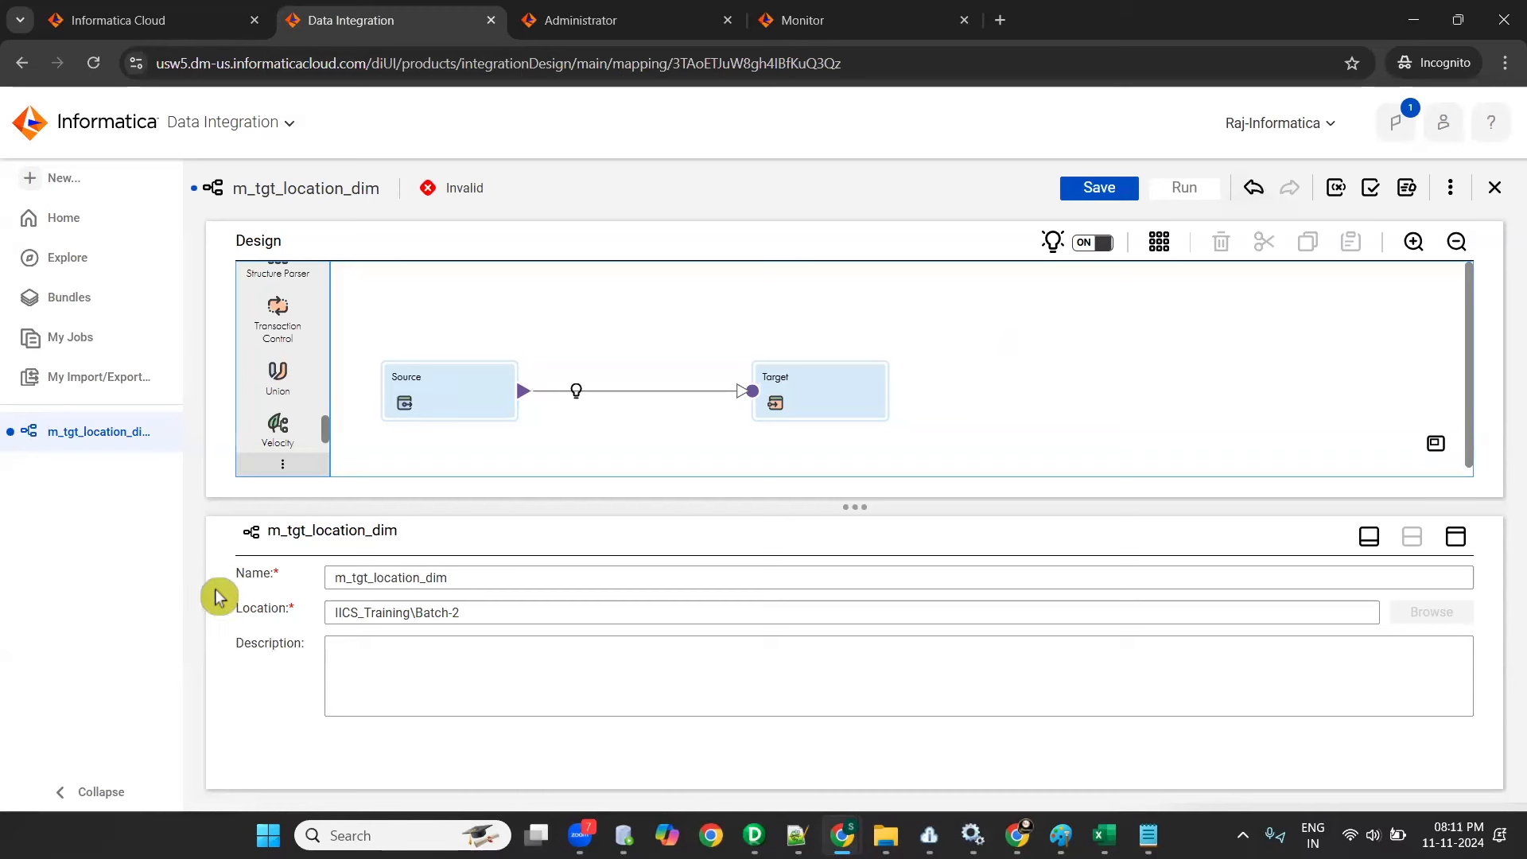
{"action": "double_click", "coordinate": [405, 580]}
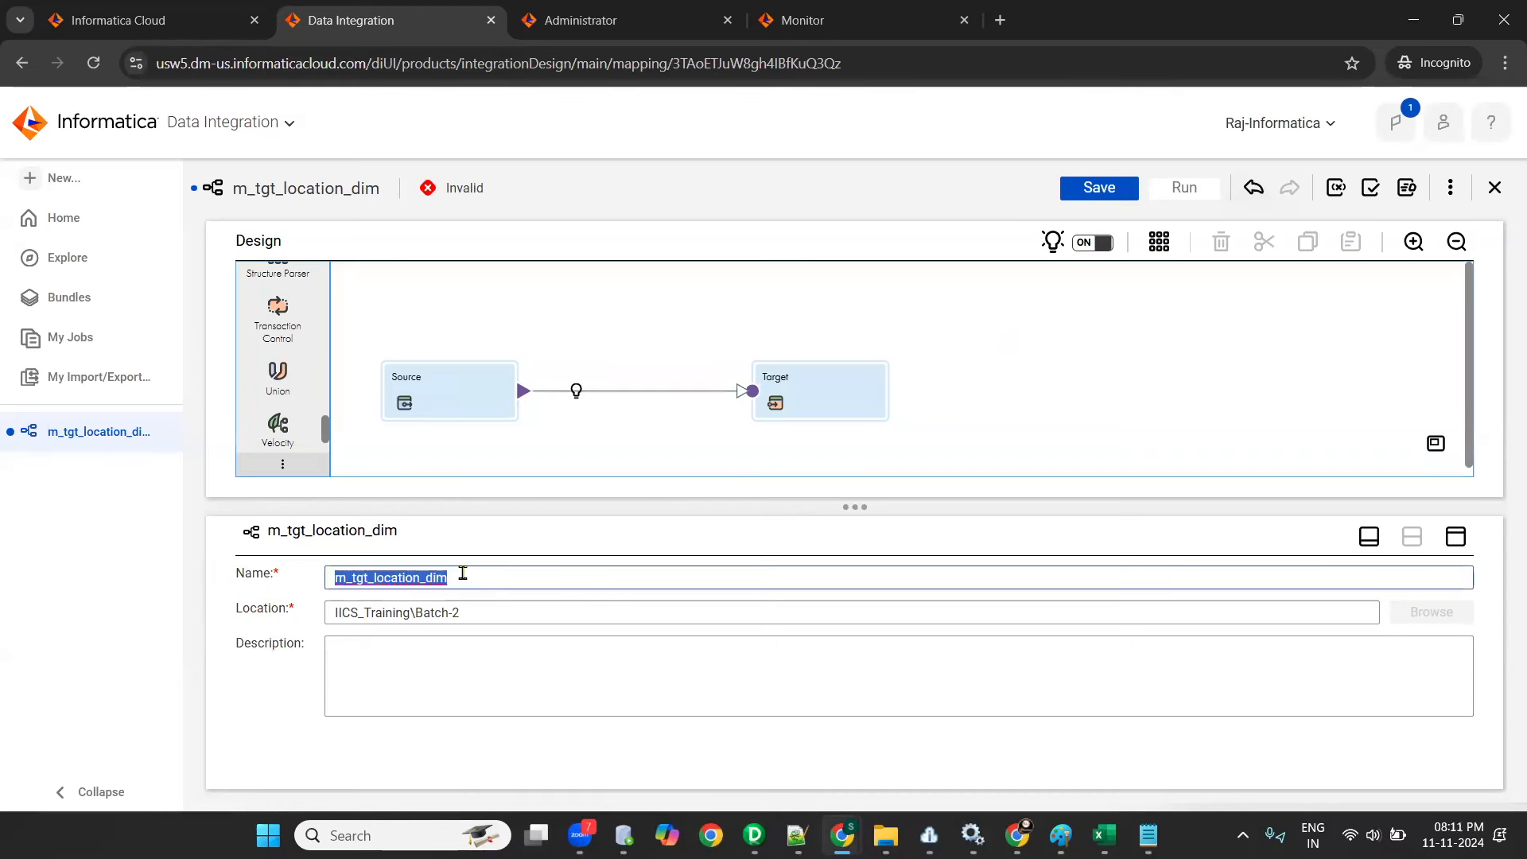
{"action": "left_click_drag", "start_coordinate": [468, 615], "coordinate": [334, 628]}
{"action": "left_click", "coordinate": [469, 668]}
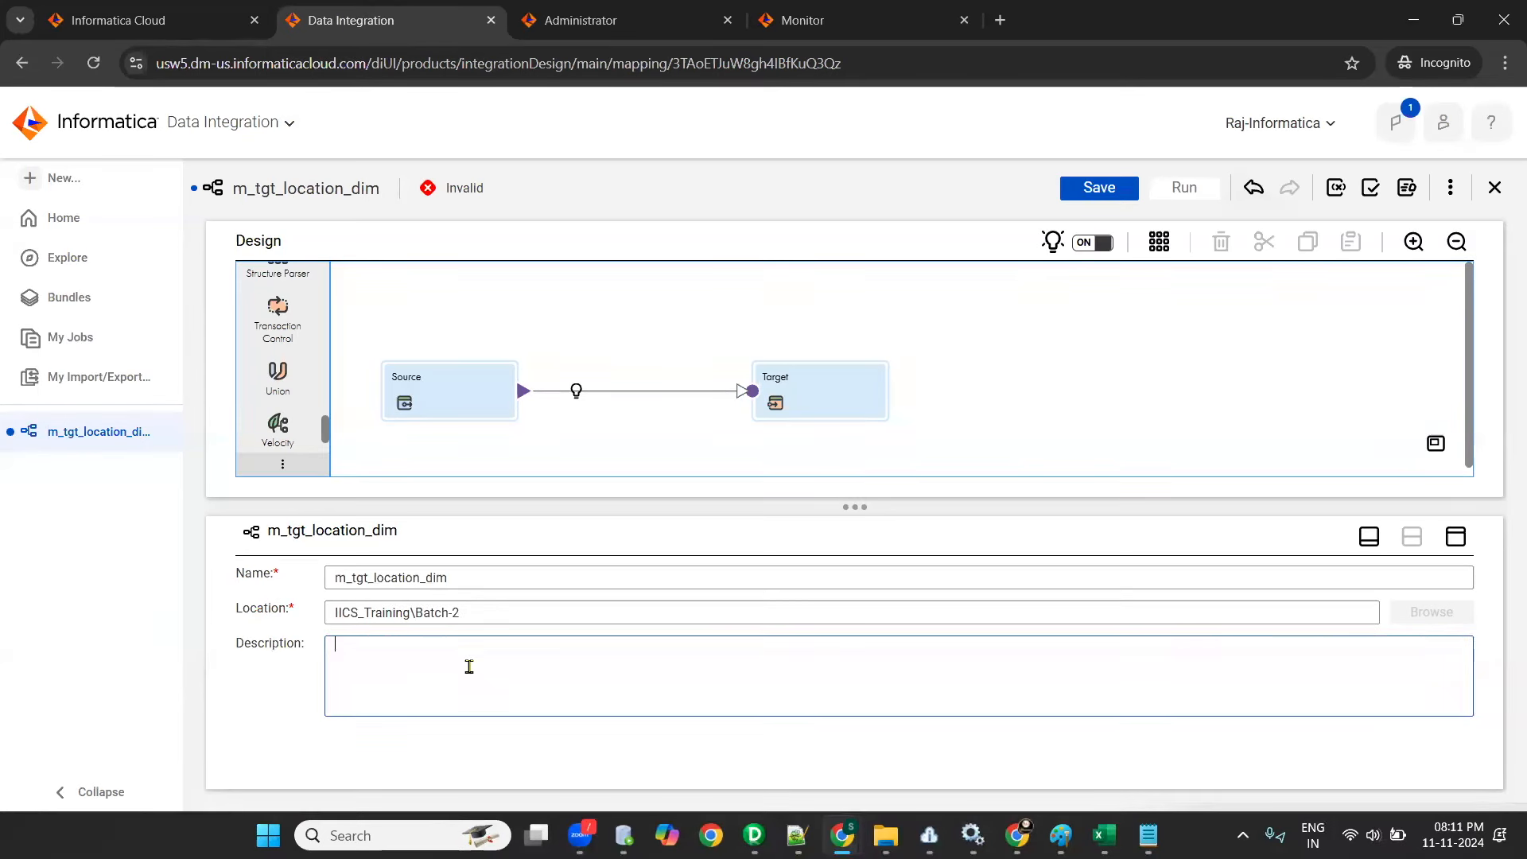
- Rename the Source transformation LOCATIONS, copying the source table name from the Excel mapping document
{"action": "left_click", "coordinate": [475, 404]}
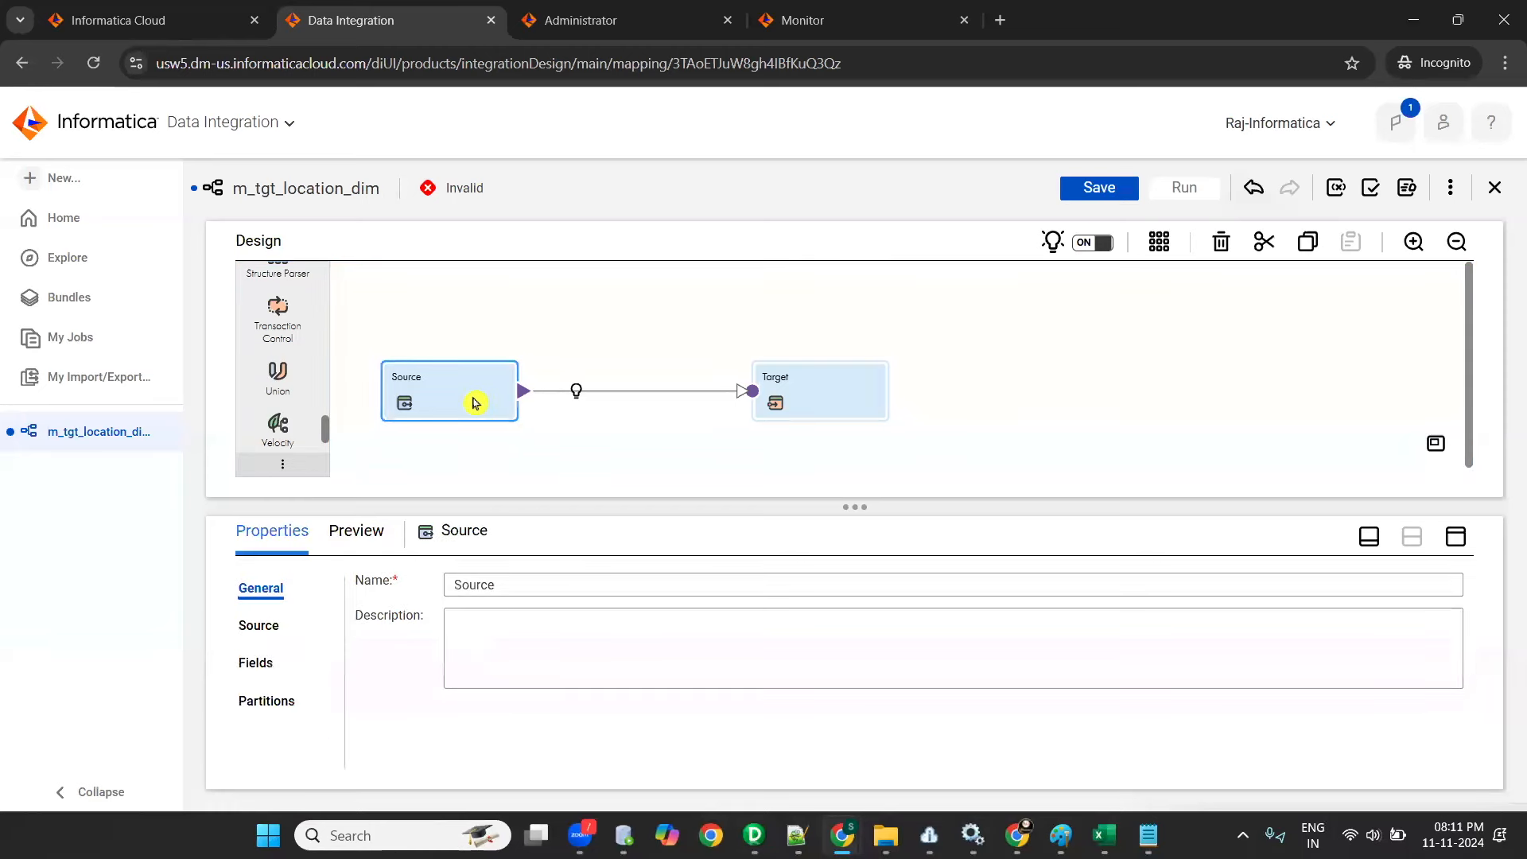
{"action": "key", "text": "alt+Tab"}
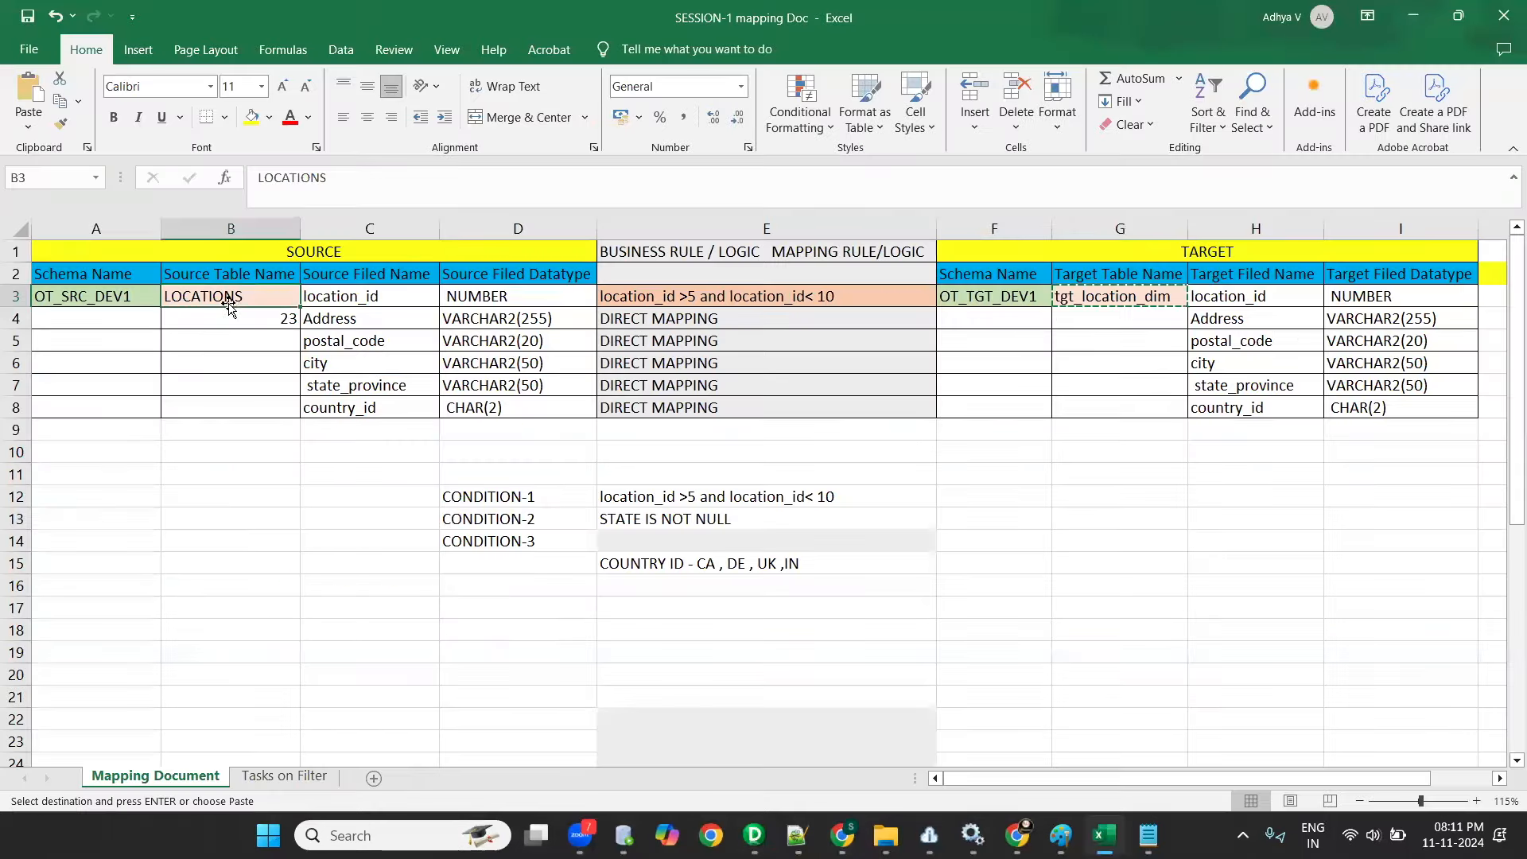
{"action": "key", "text": "alt+Tab"}
{"action": "left_click", "coordinate": [388, 597]}
{"action": "key", "text": "ctrl+v"}
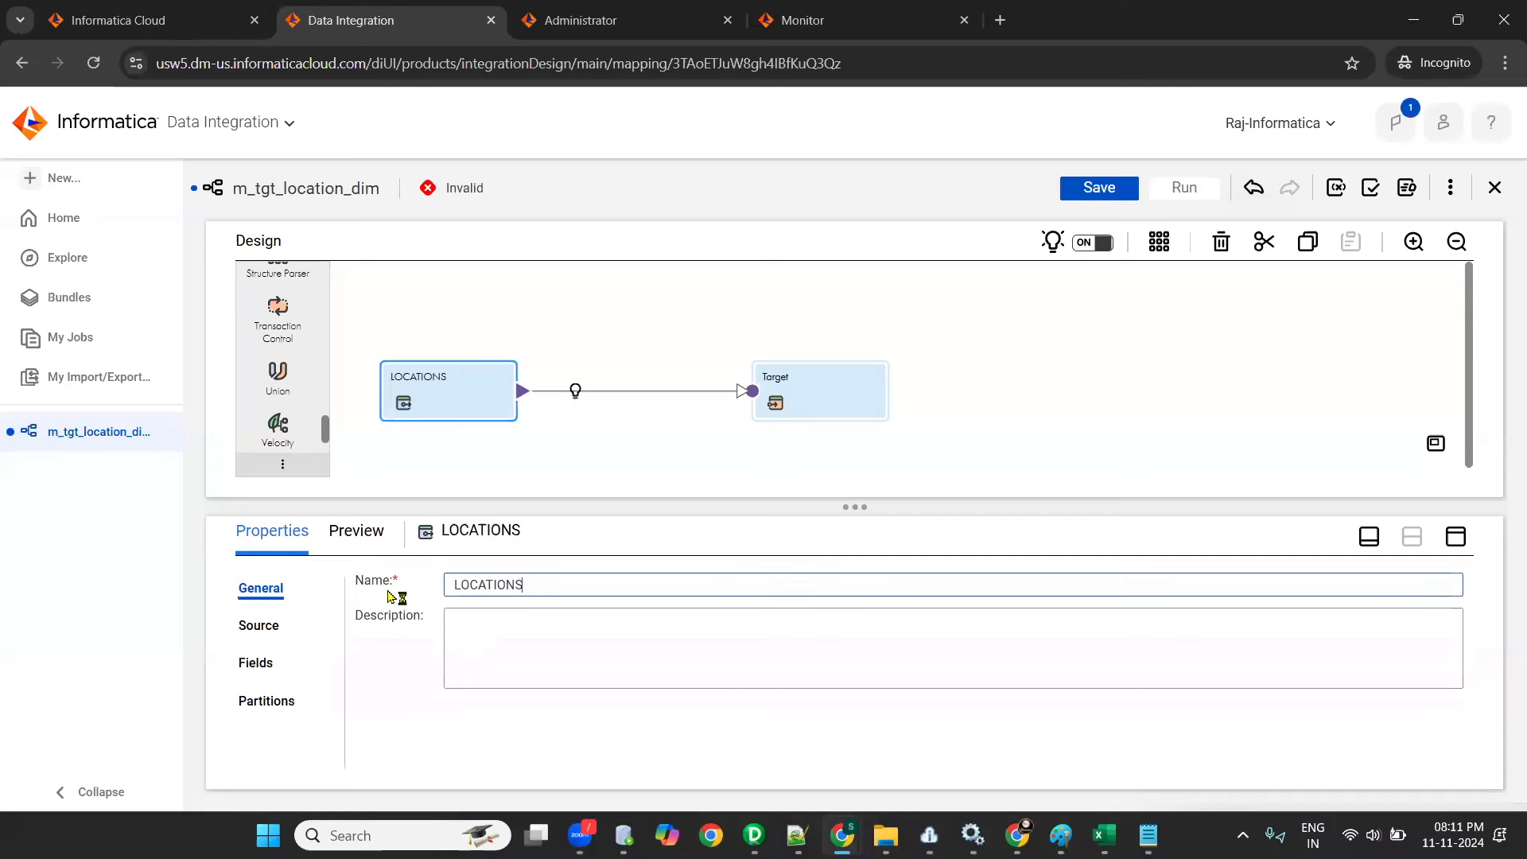
- View the connection settings of the LOCATIONS source and return to its general properties
{"action": "left_click", "coordinate": [247, 625]}
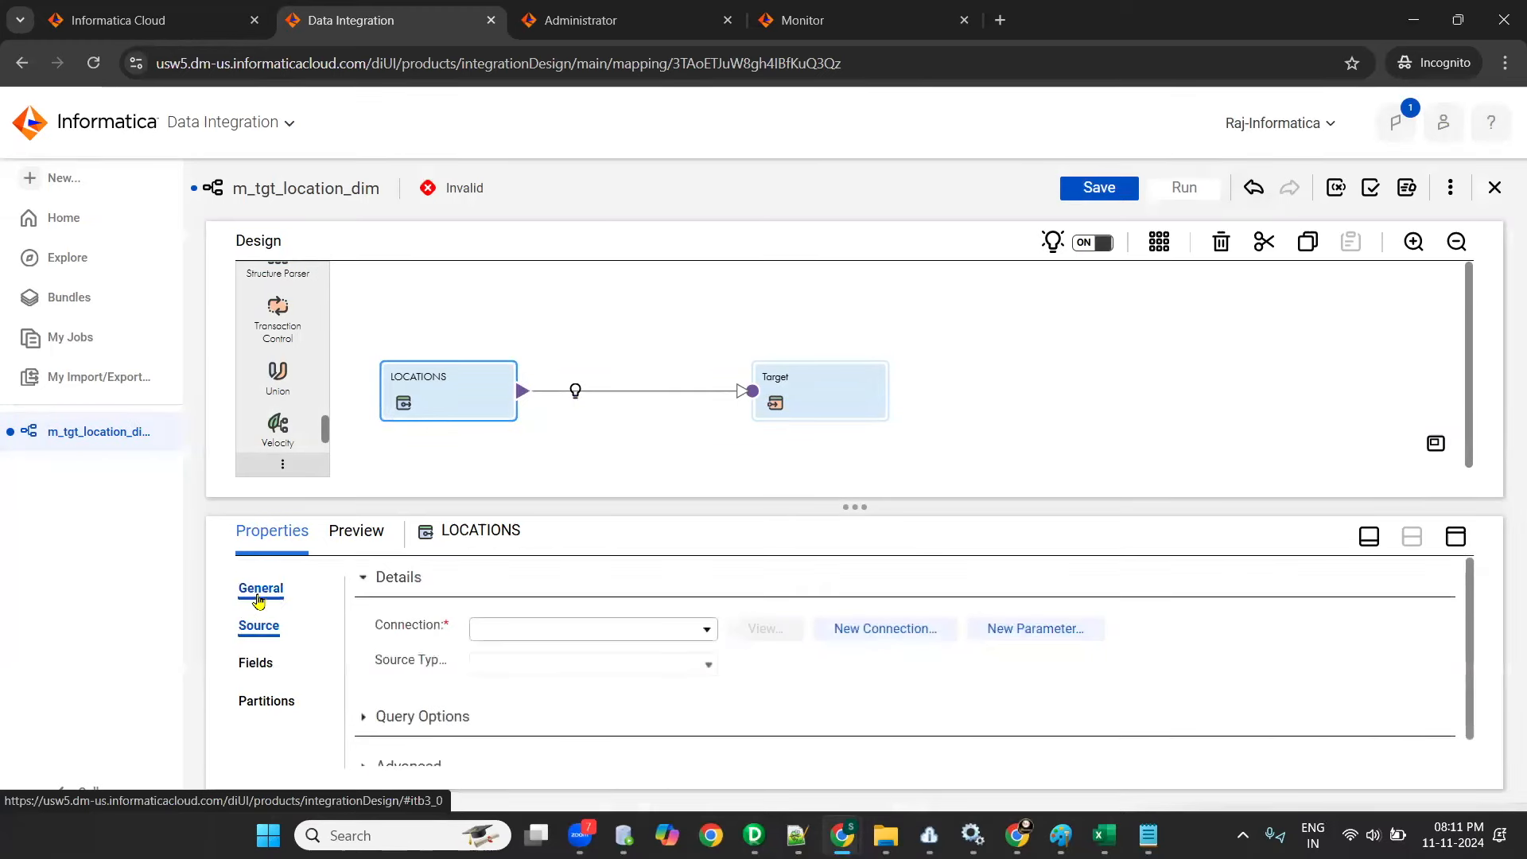
{"action": "left_click", "coordinate": [448, 375]}
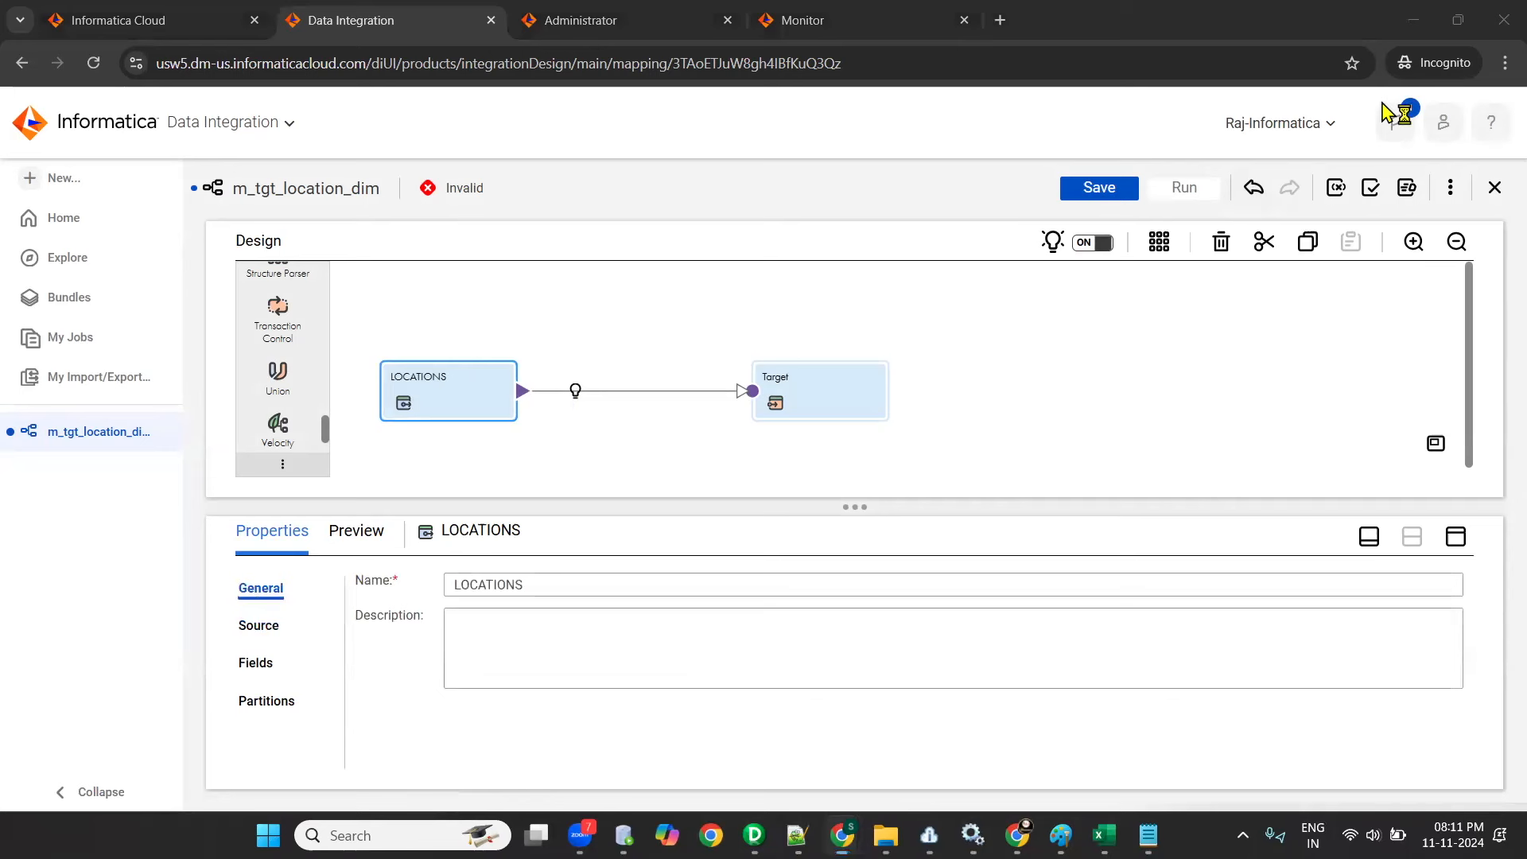
{"action": "left_click", "coordinate": [442, 395]}
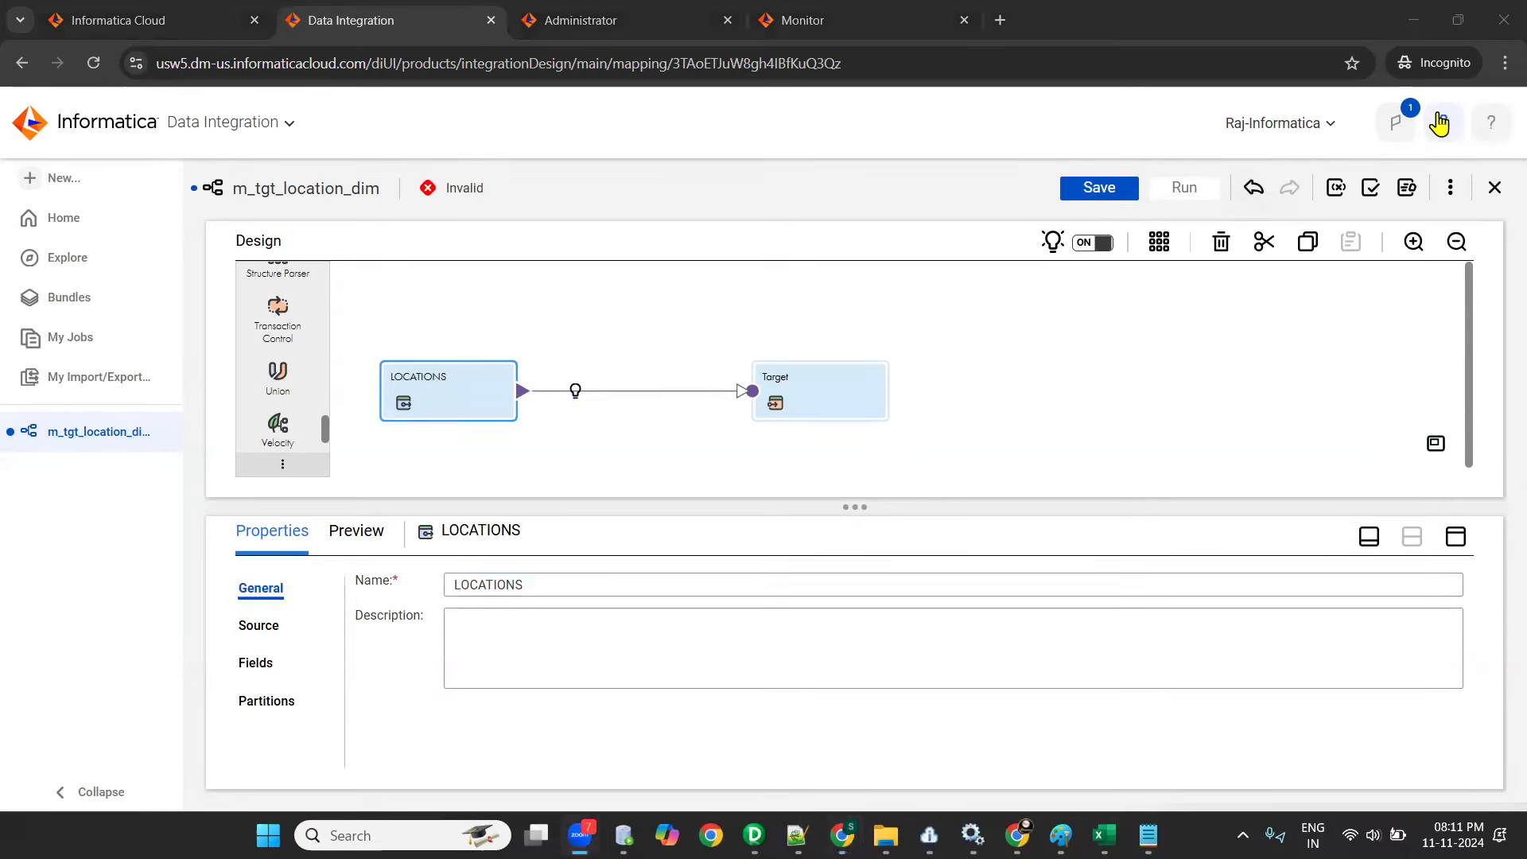
{"action": "left_click", "coordinate": [467, 392]}
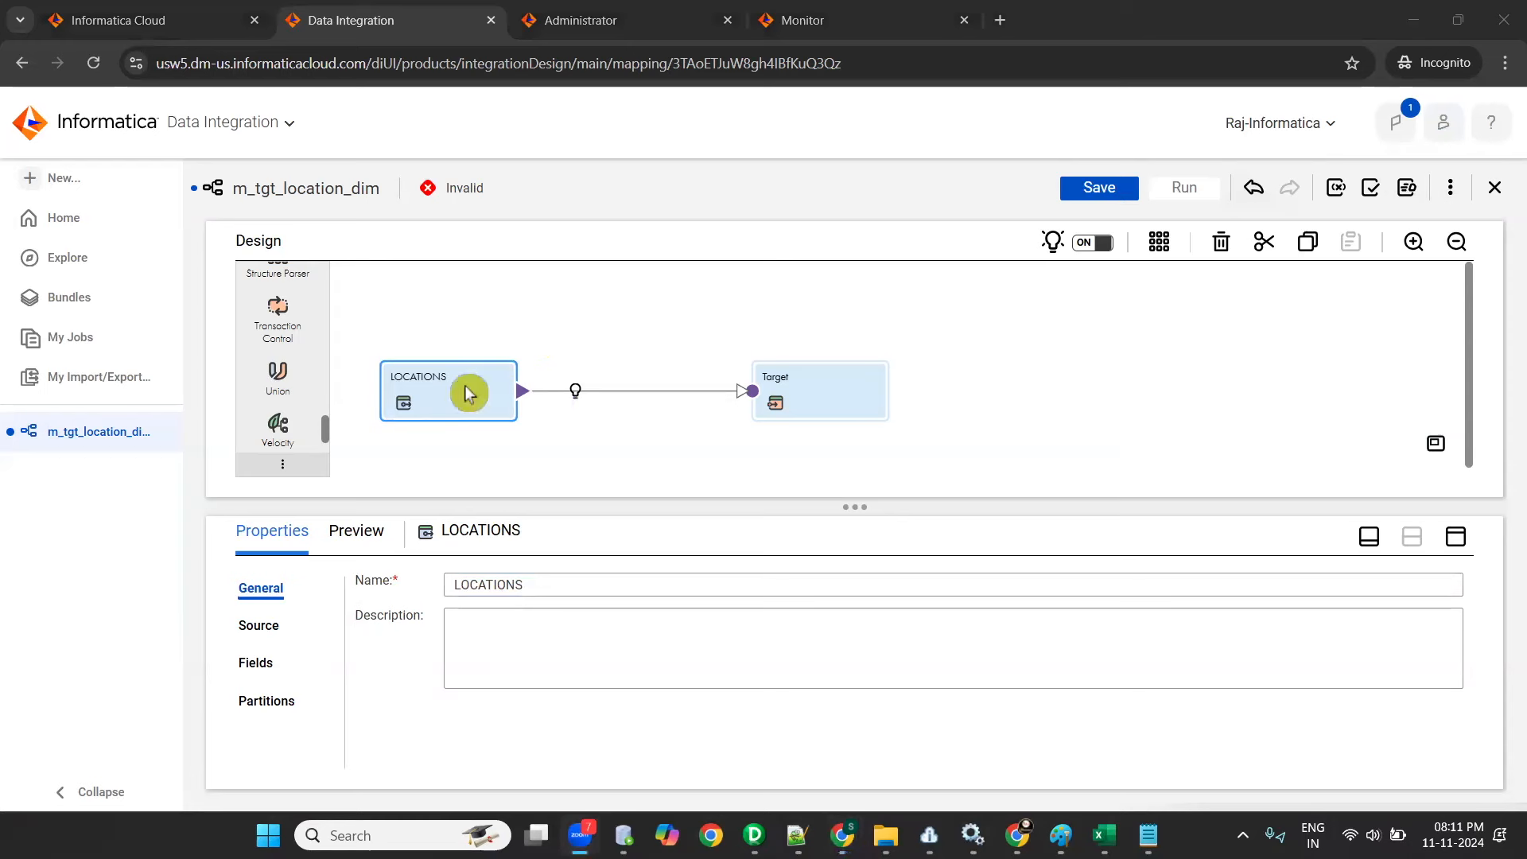
- Minimize, restore and maximize the properties area of the LOCATIONS source to show its layout options
{"action": "left_click", "coordinate": [1369, 540]}
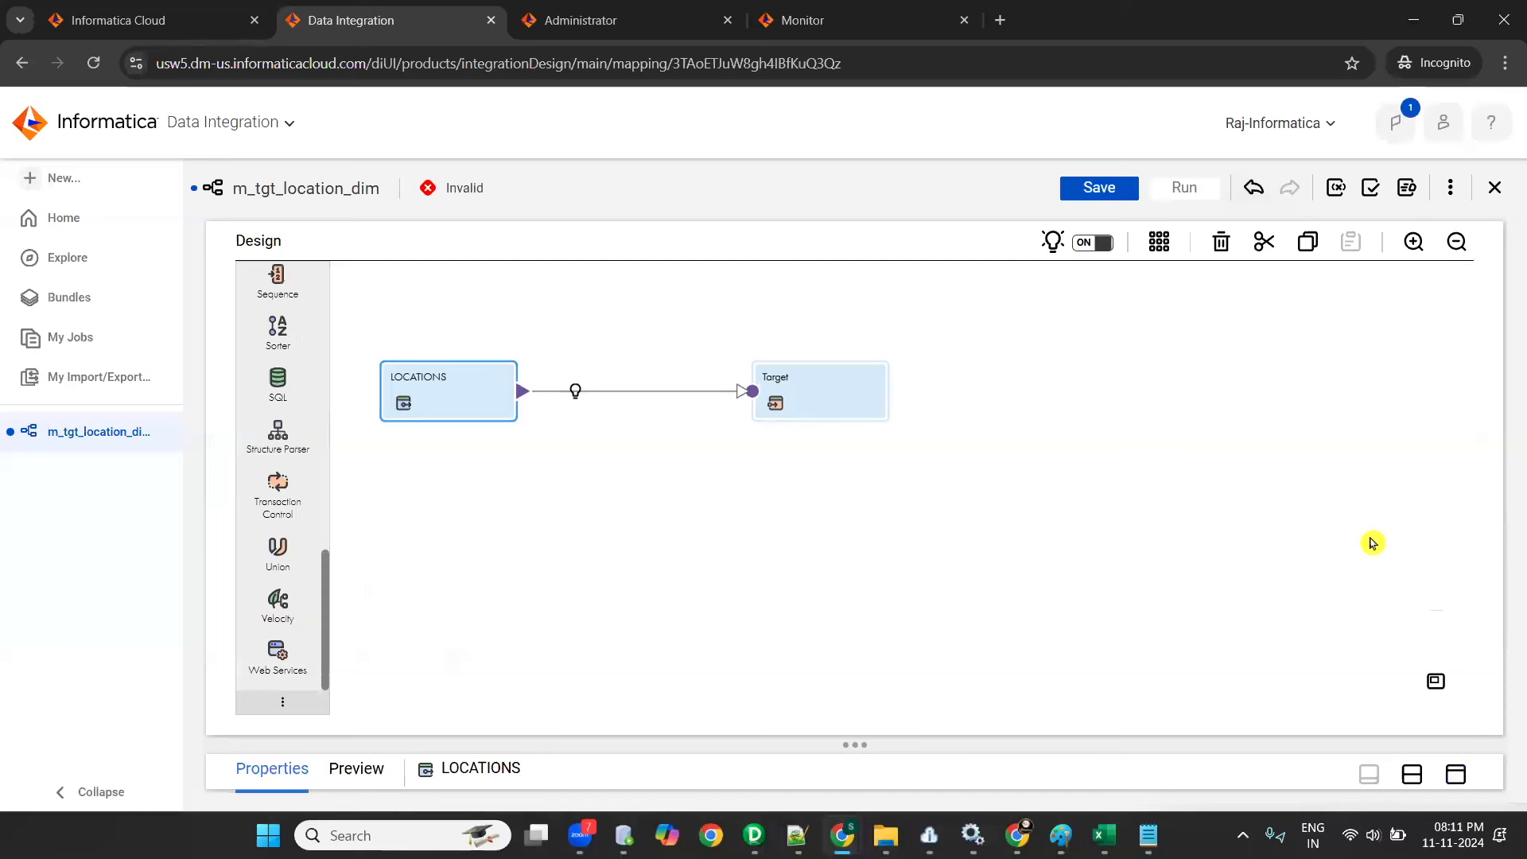
{"action": "left_click", "coordinate": [1412, 774]}
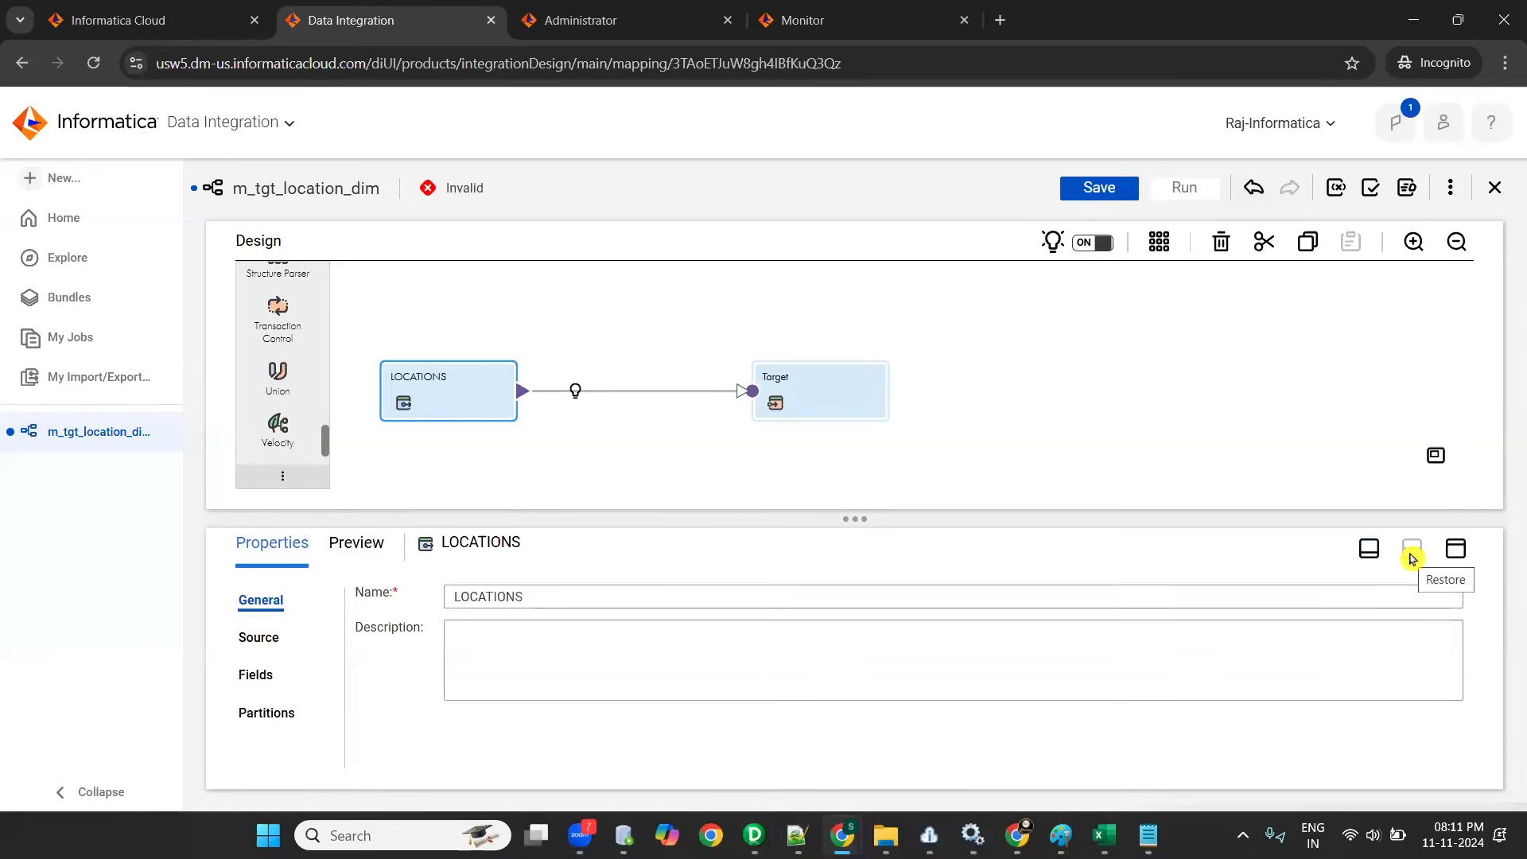
{"action": "left_click", "coordinate": [1454, 549]}
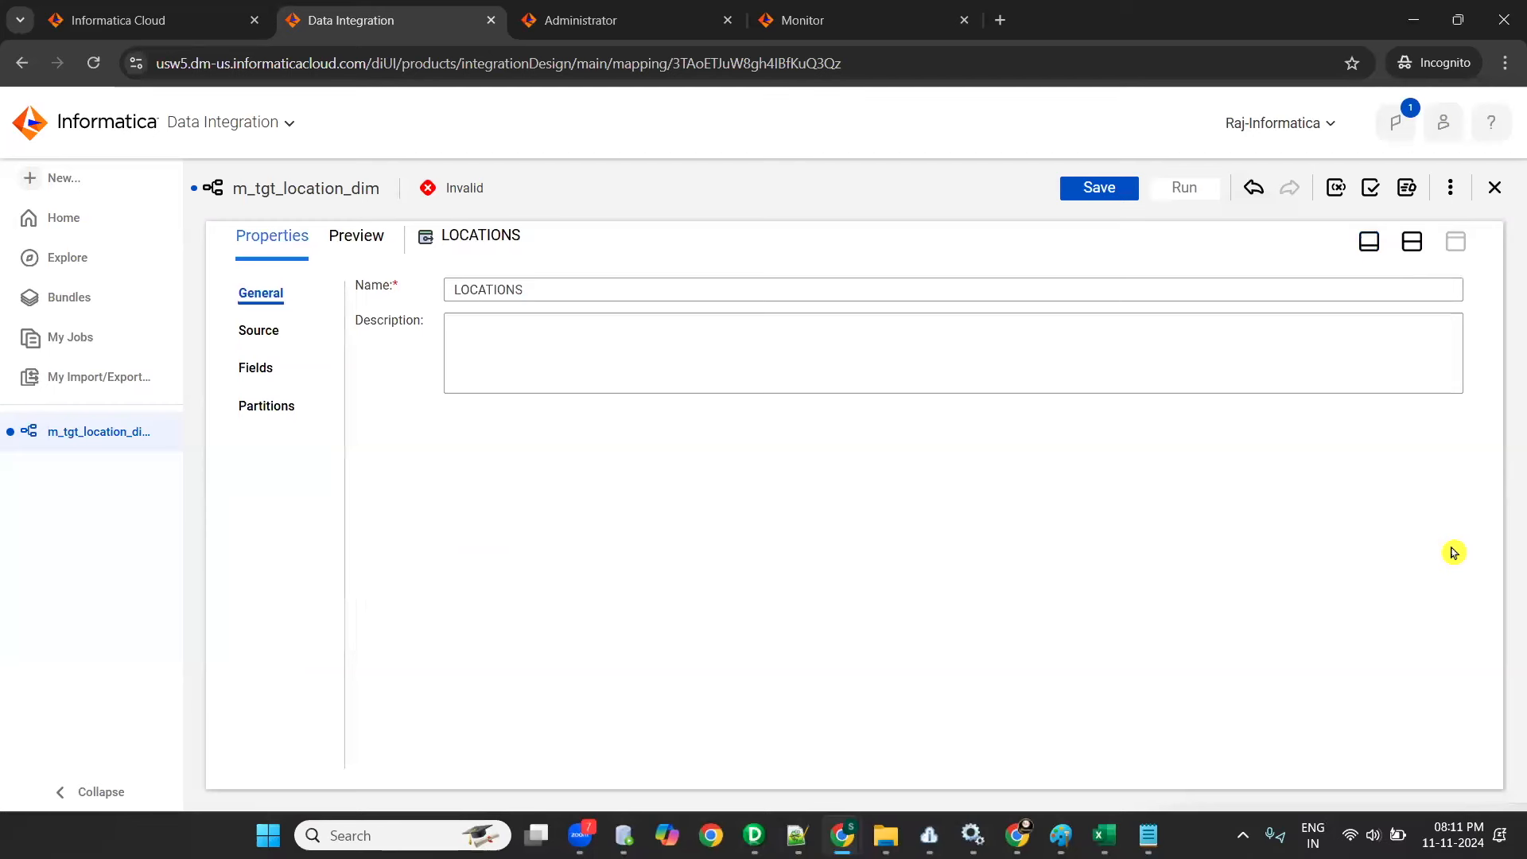
- Switch between the canvas and split layouts and compare the LOCATIONS transformation on the canvas with its general name property
{"action": "left_click", "coordinate": [1372, 244]}
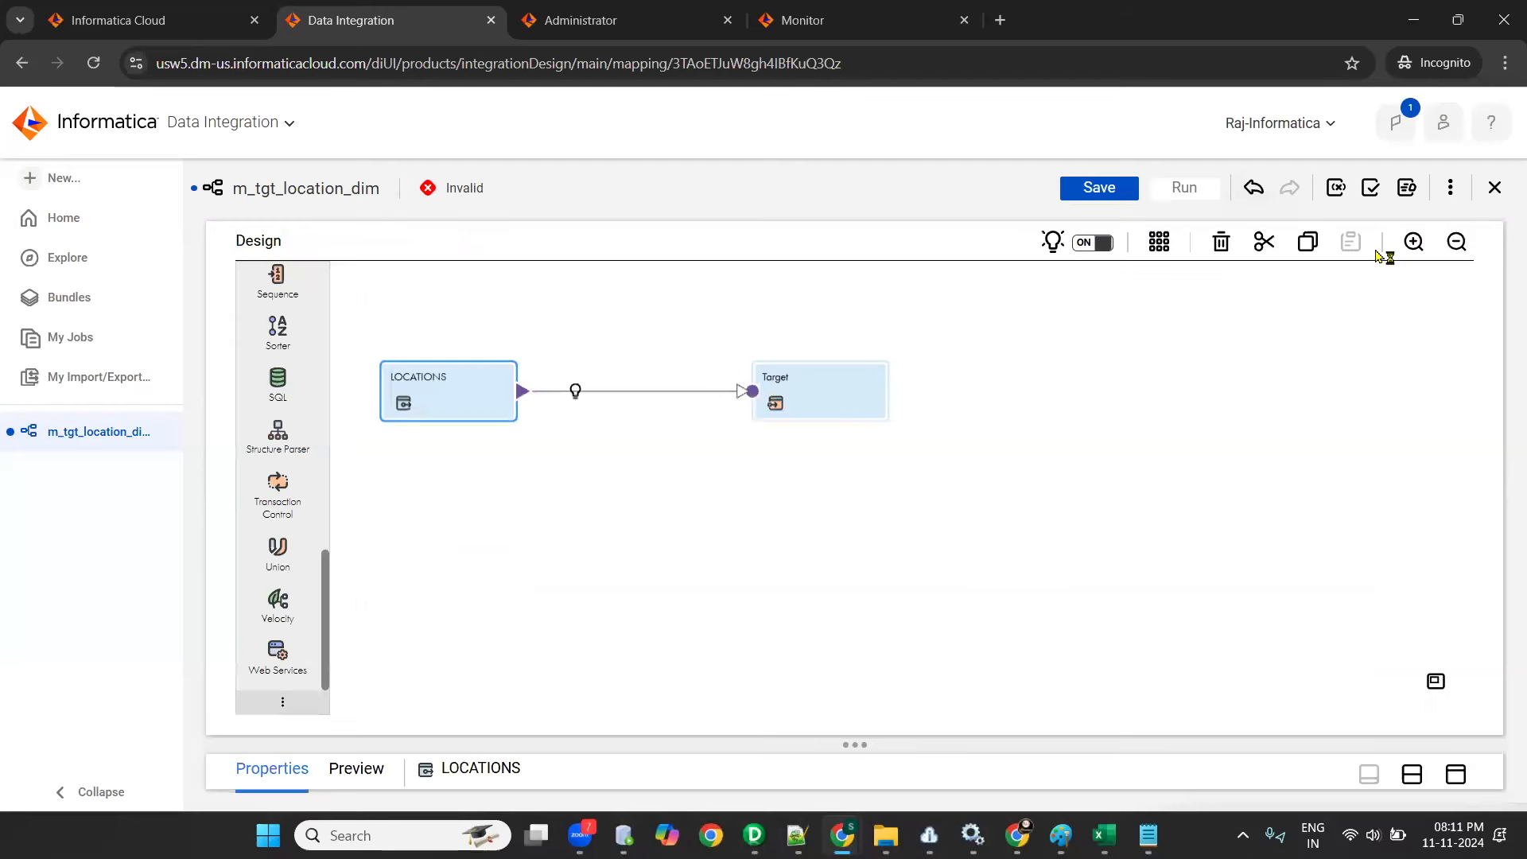
{"action": "left_click", "coordinate": [1412, 774]}
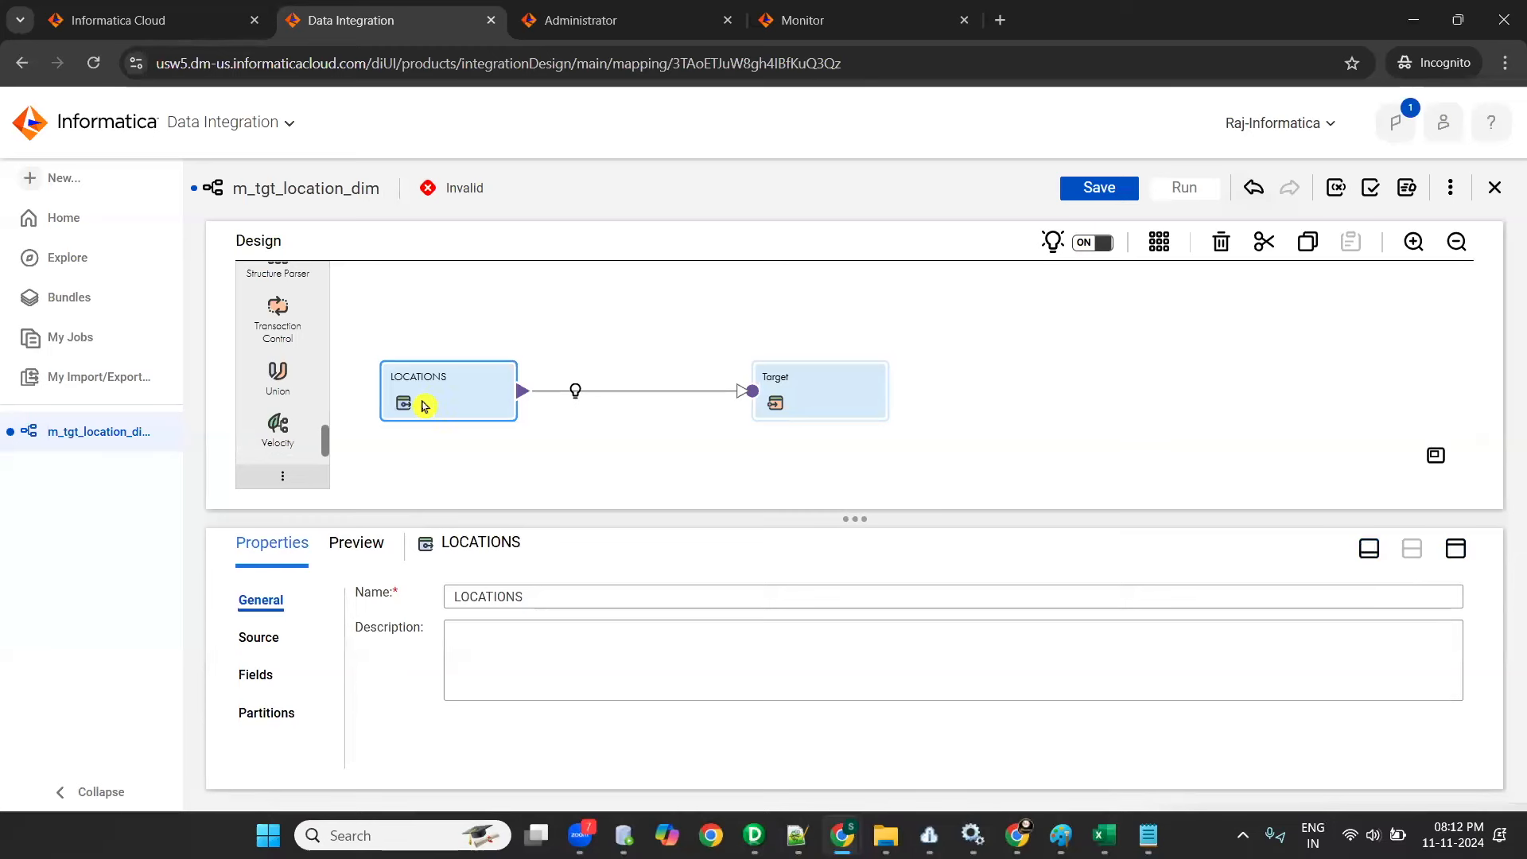
{"action": "left_click_drag", "start_coordinate": [423, 386], "coordinate": [427, 392]}
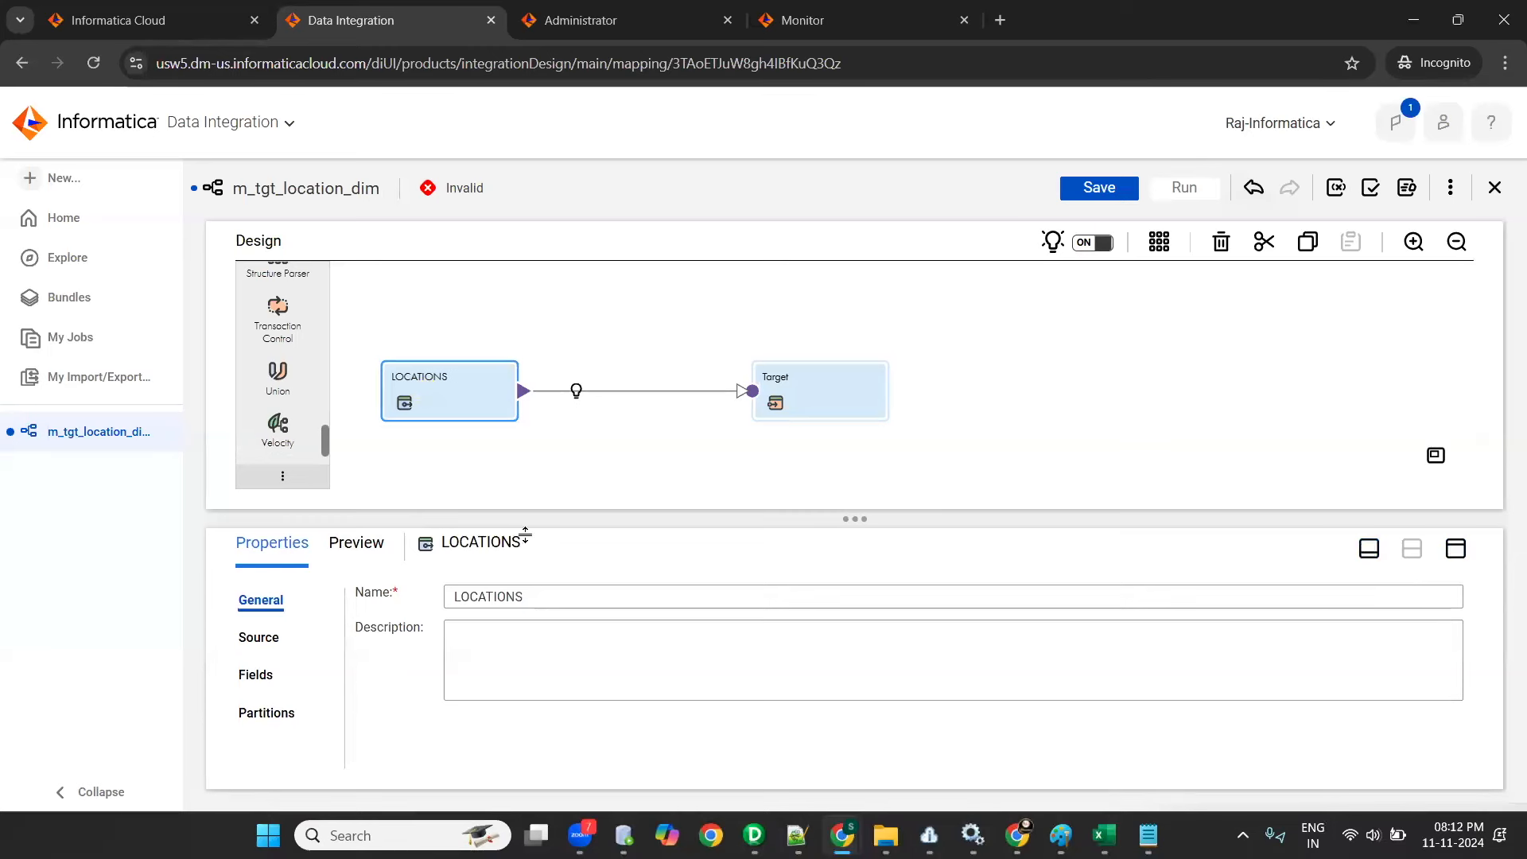
{"action": "left_click_drag", "start_coordinate": [540, 605], "coordinate": [408, 607]}
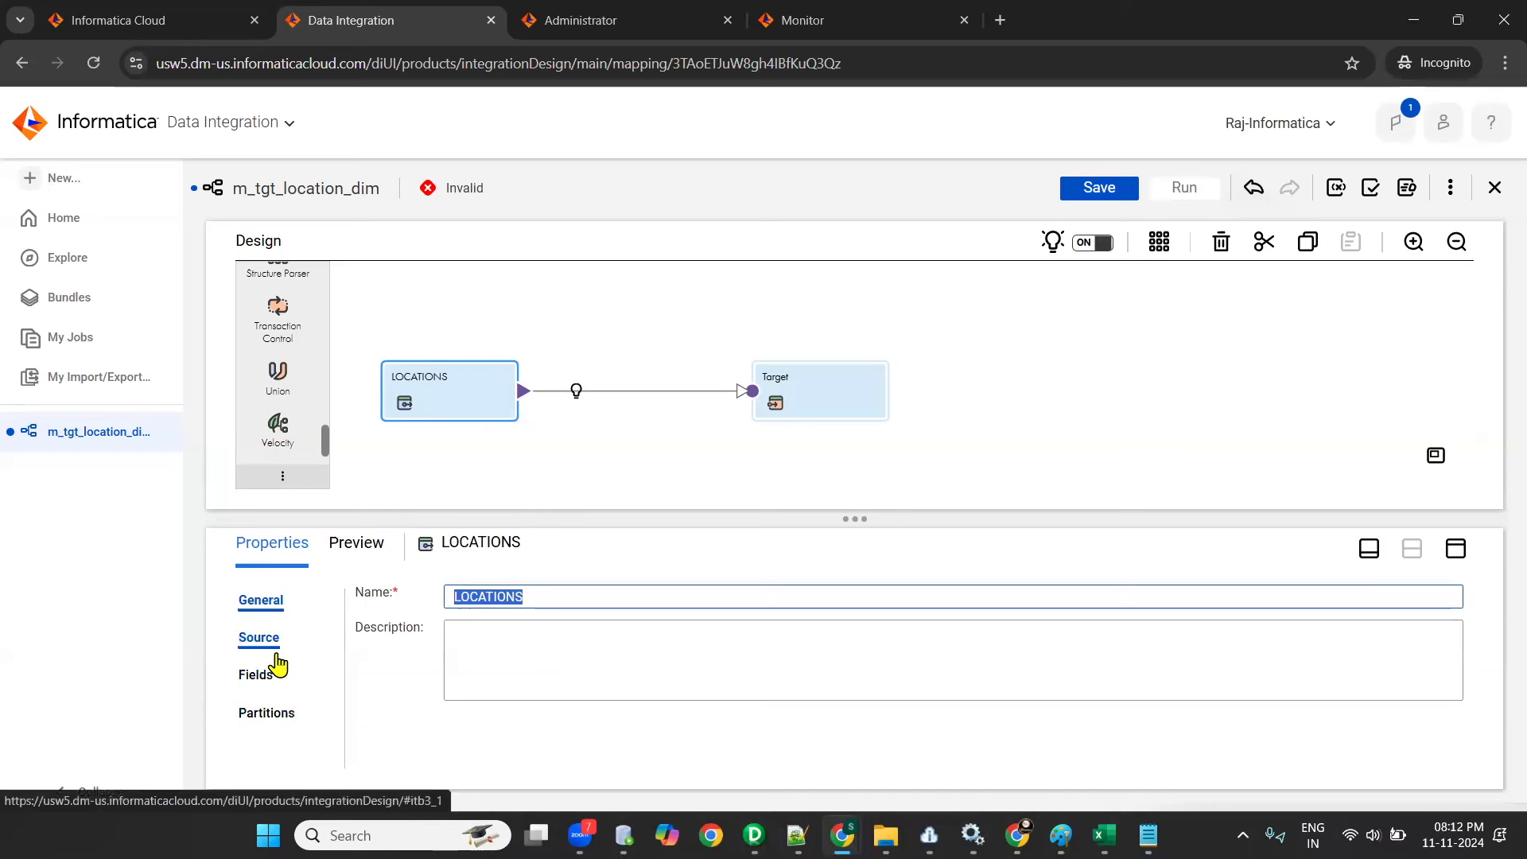
- Maximize the properties area and list the connections available for the LOCATIONS source
{"action": "left_click", "coordinate": [1456, 548]}
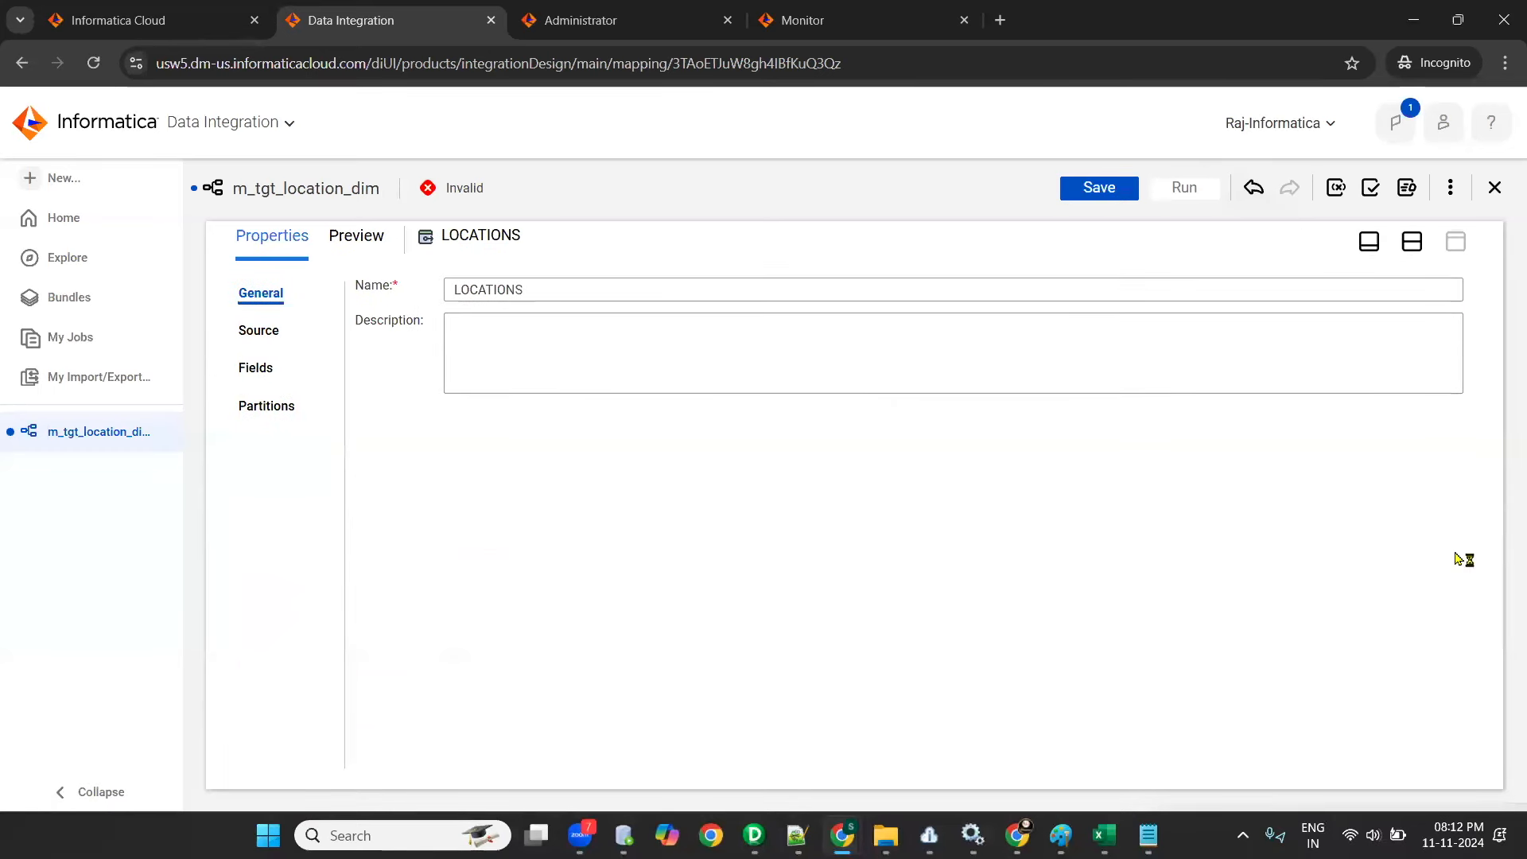
{"action": "left_click", "coordinate": [261, 332]}
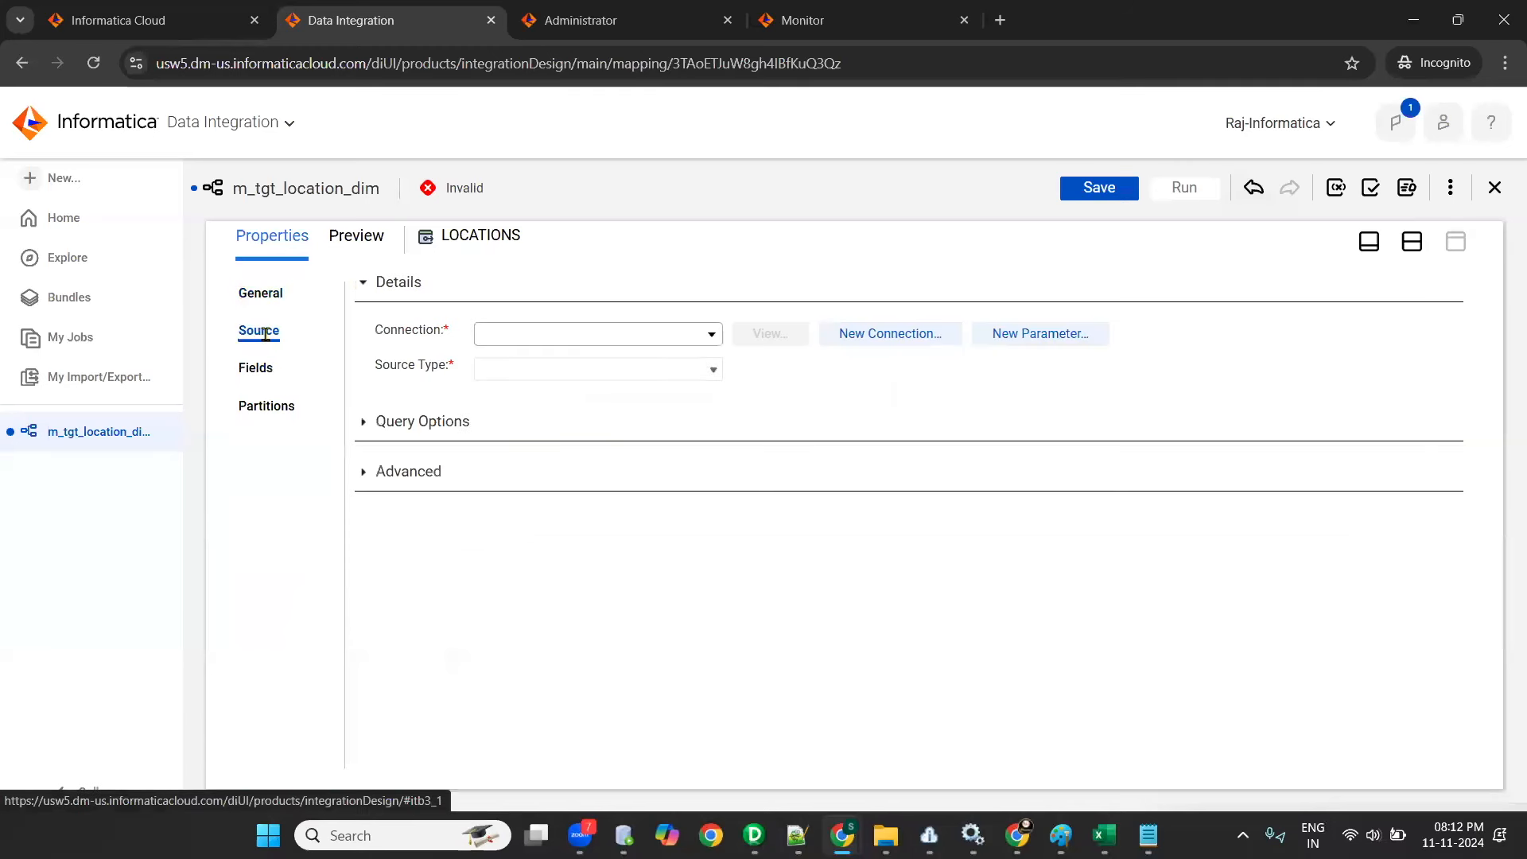
{"action": "left_click", "coordinate": [714, 336]}
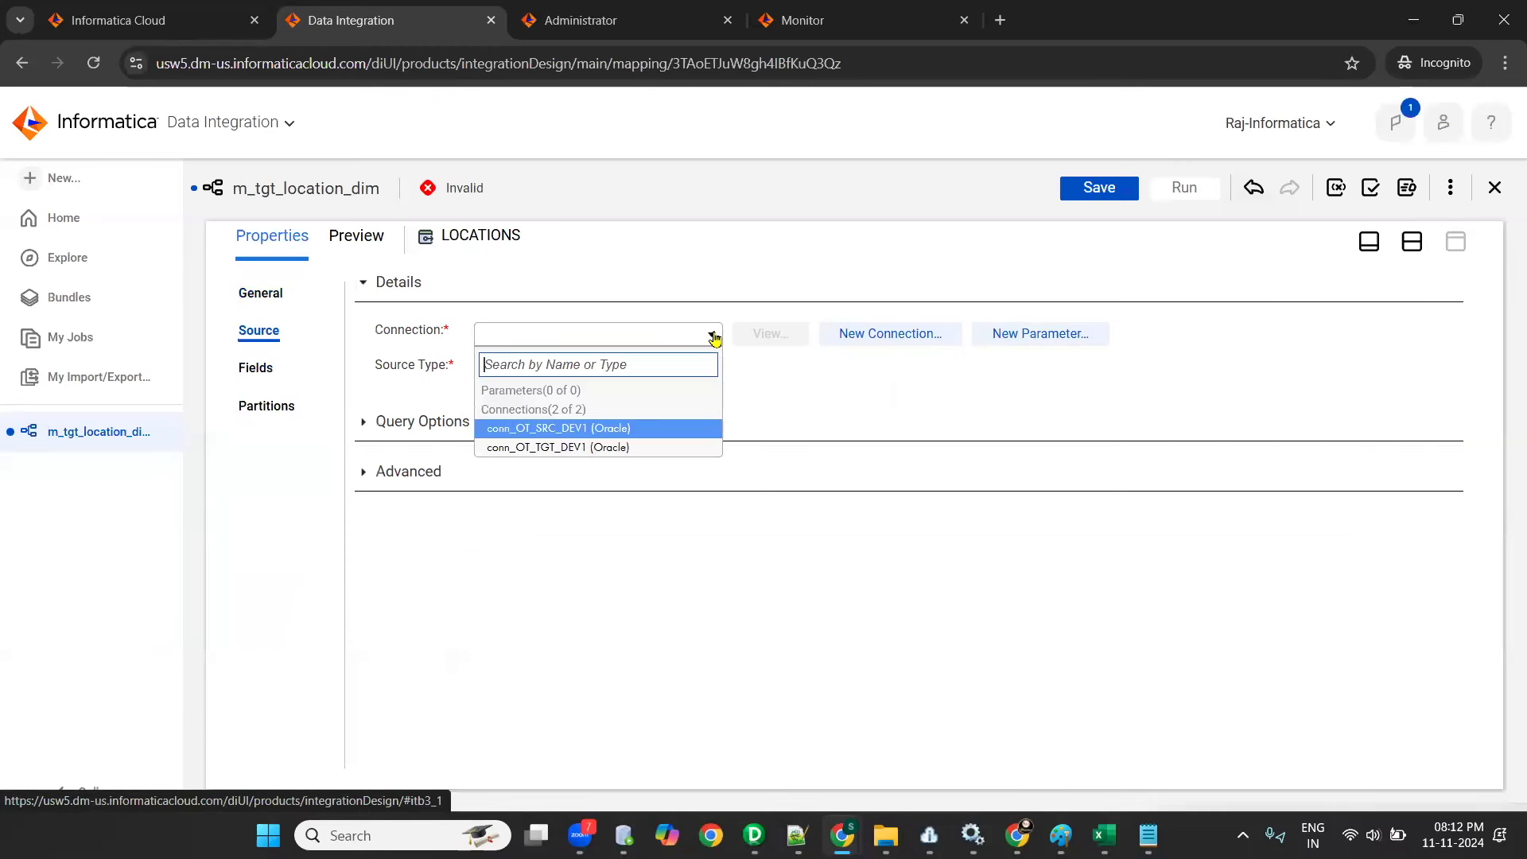
- Open the Administrator service, close its duplicate browser tab, view the organization's connections, and return to Data Integration
{"action": "left_click", "coordinate": [128, 25]}
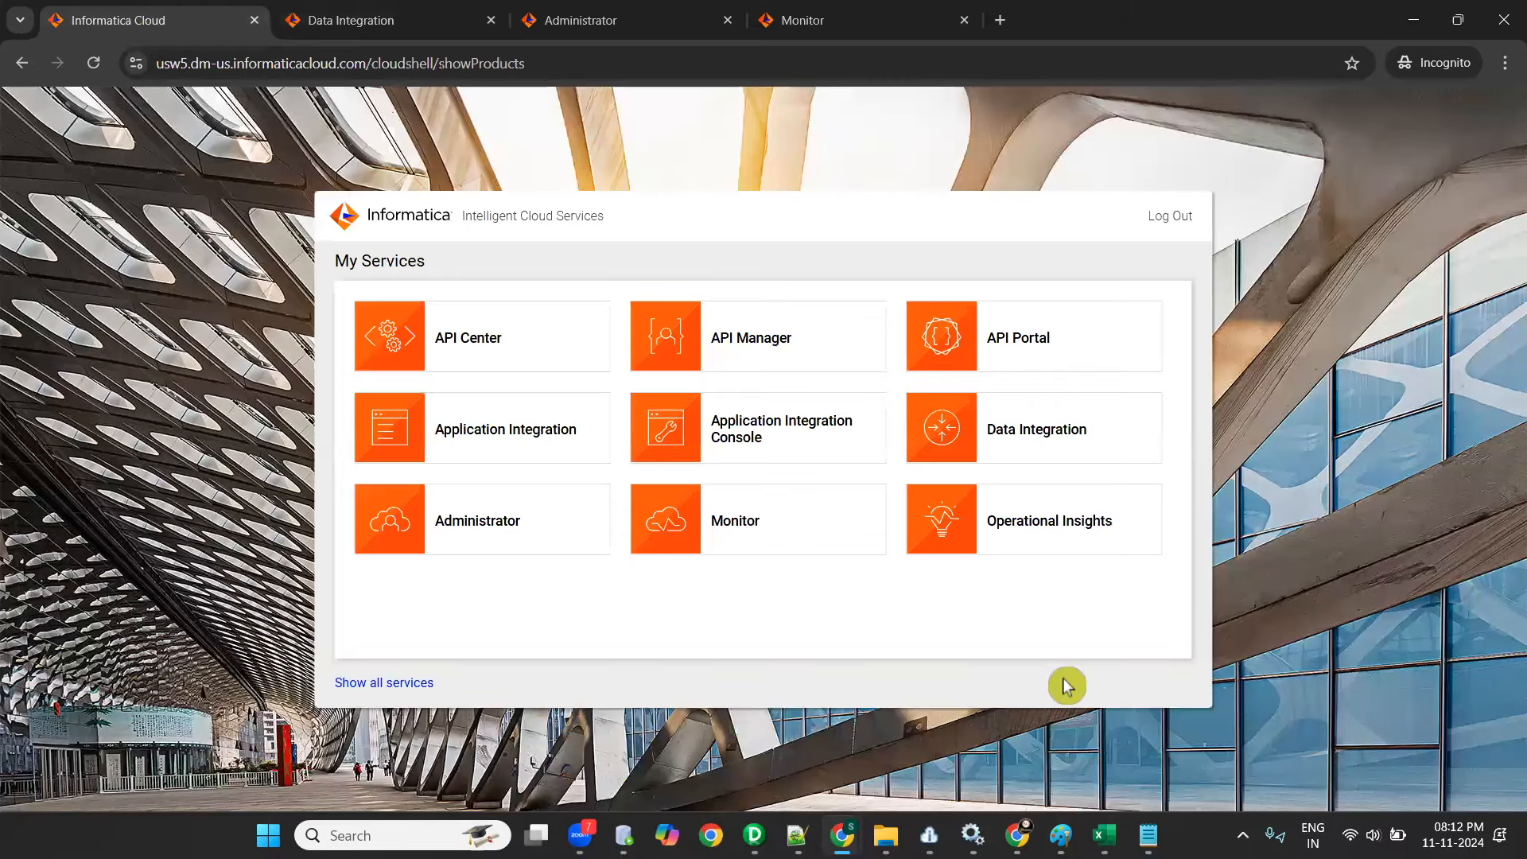
{"action": "left_click", "coordinate": [604, 20]}
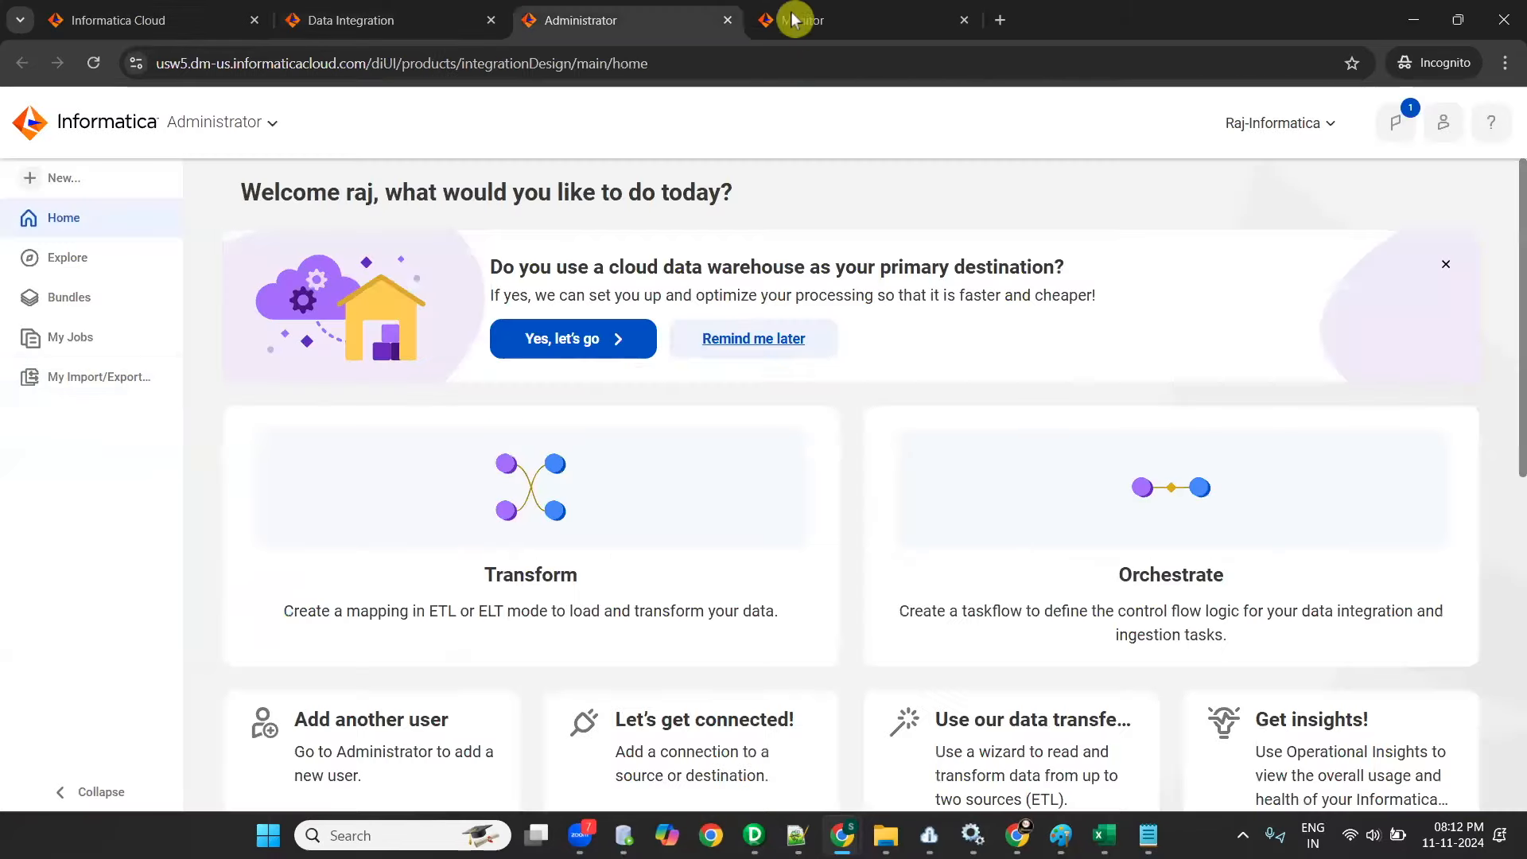
{"action": "left_click", "coordinate": [129, 24]}
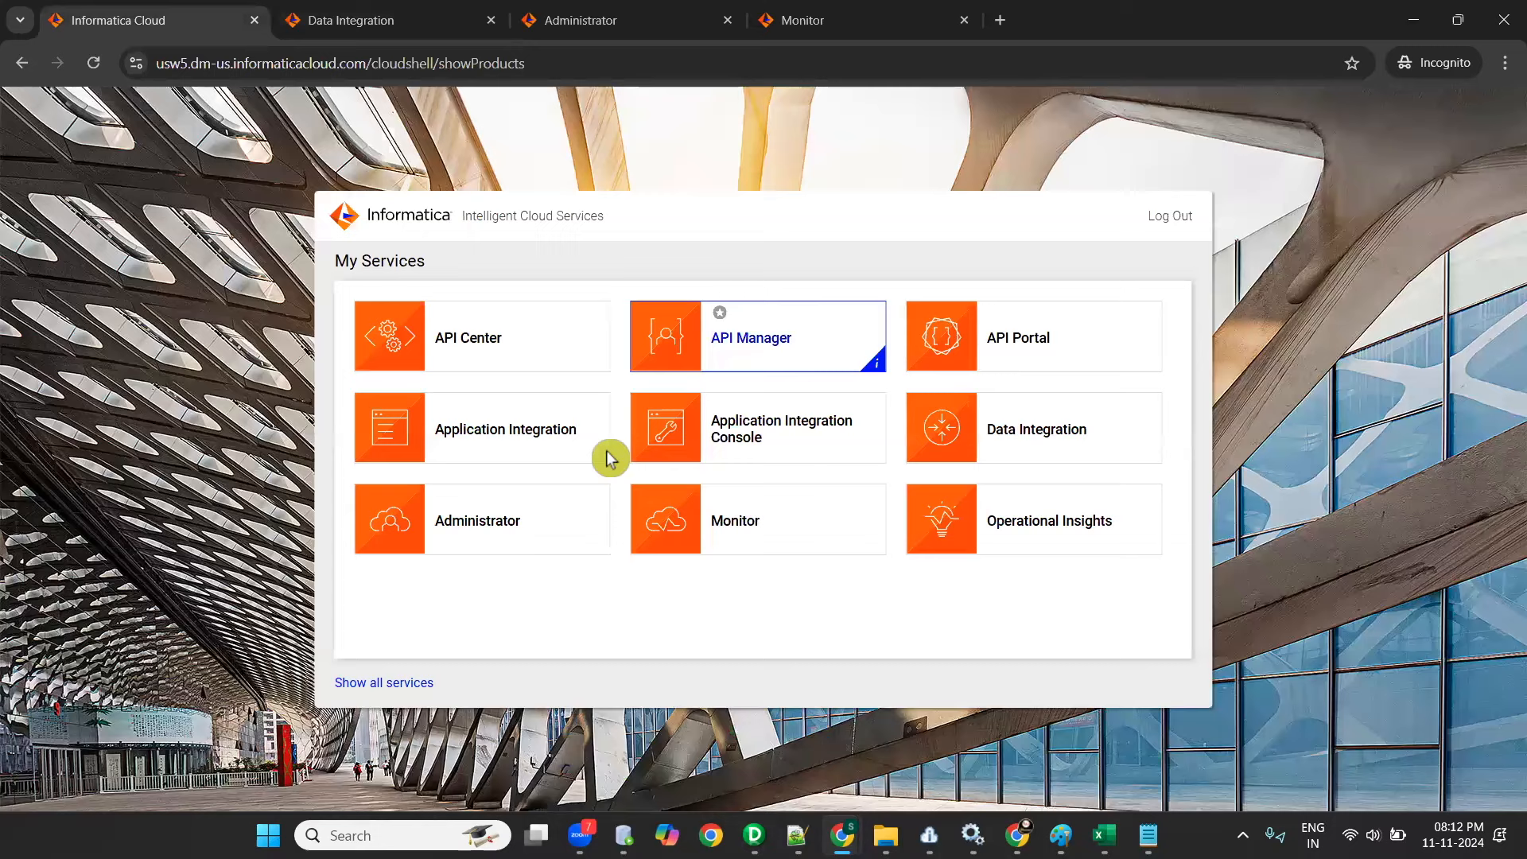
{"action": "left_click", "coordinate": [484, 527]}
{"action": "left_click", "coordinate": [488, 526]}
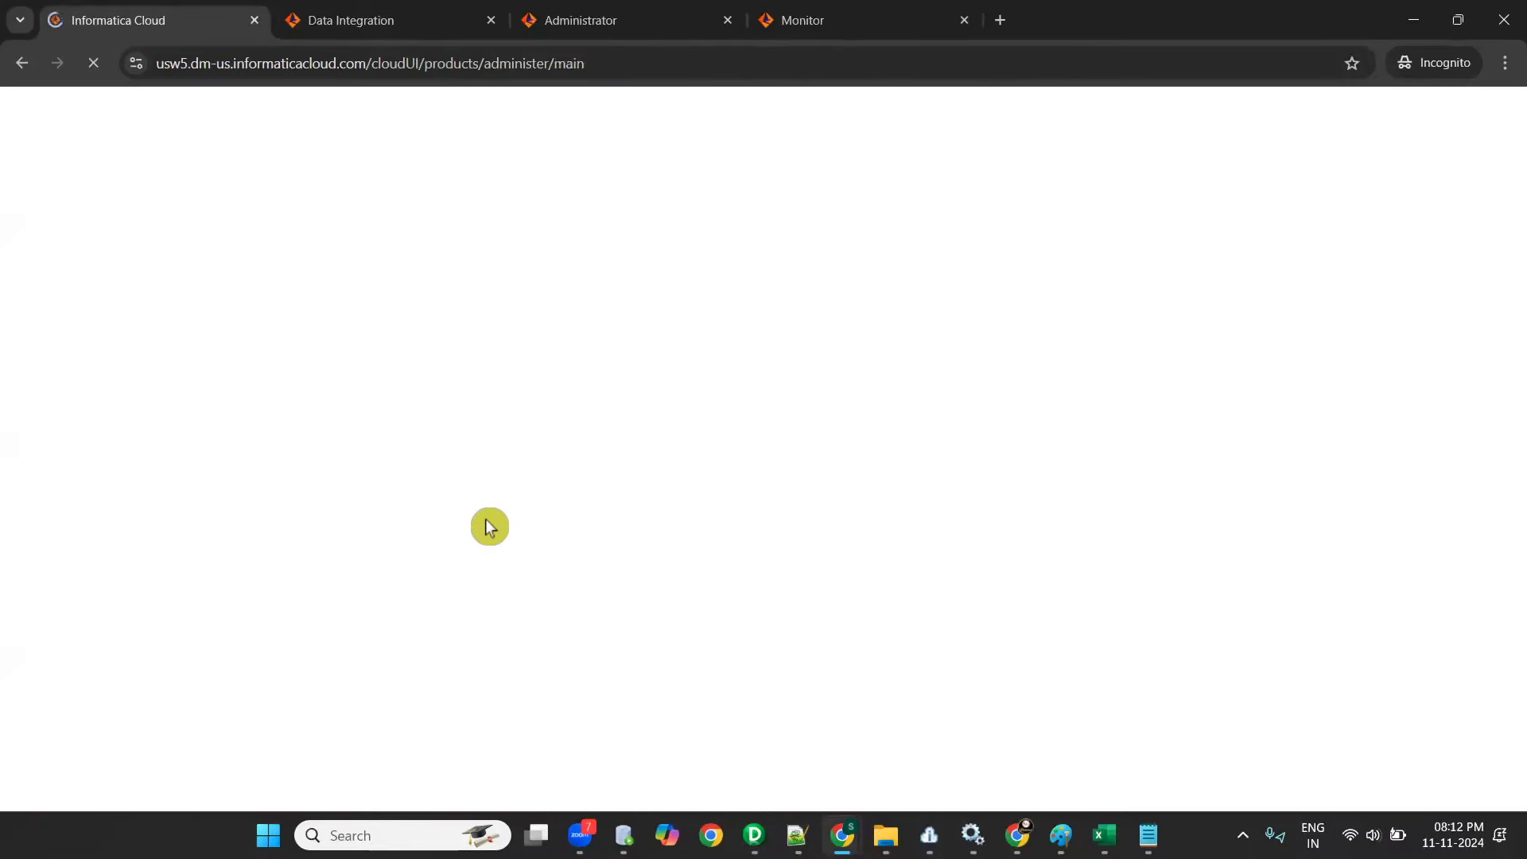
{"action": "left_click", "coordinate": [727, 19]}
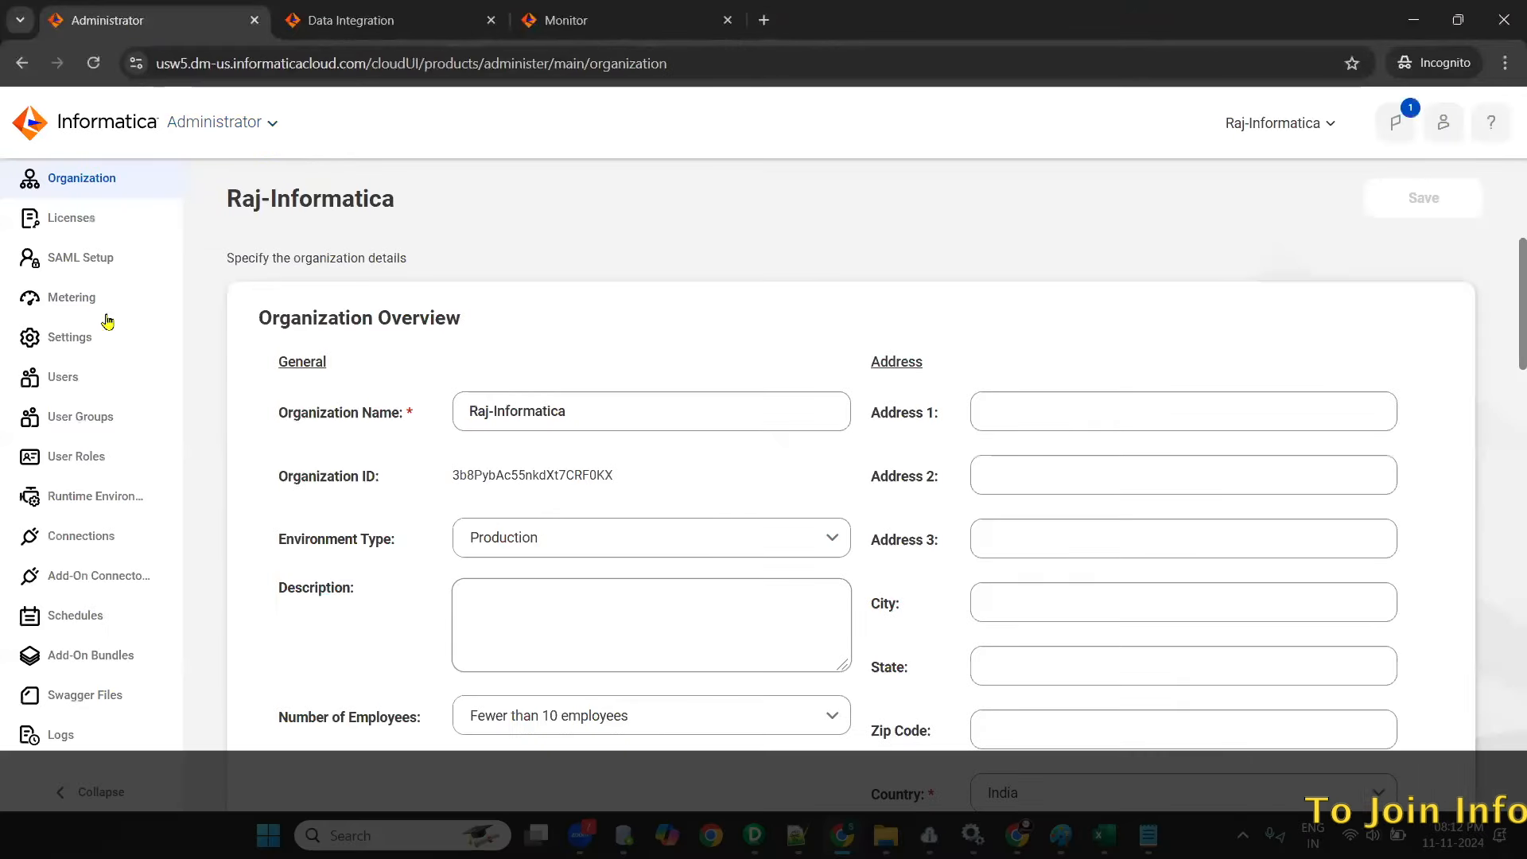
{"action": "left_click", "coordinate": [69, 542]}
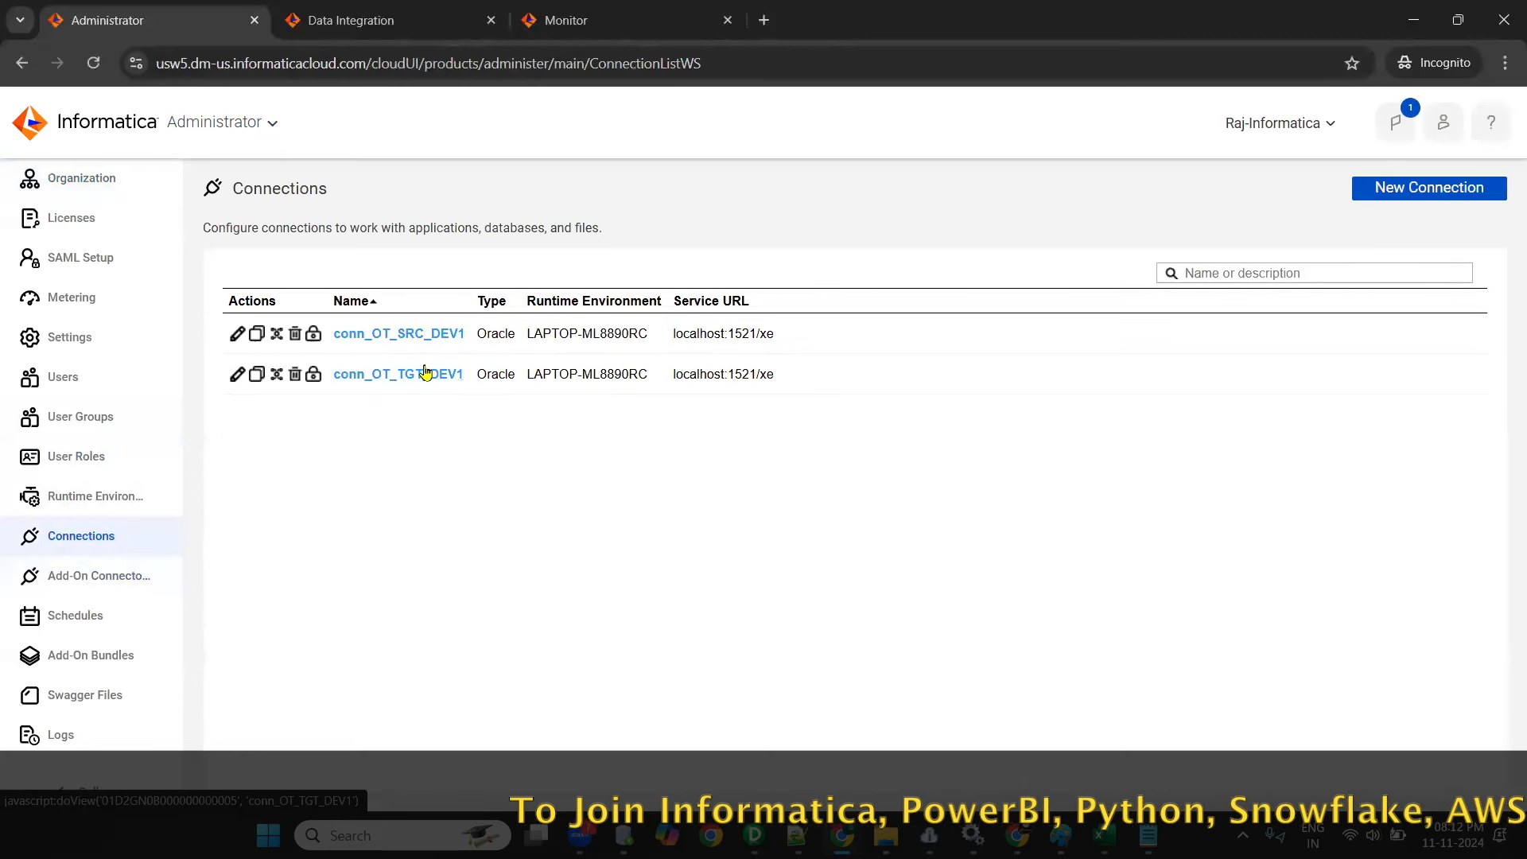
{"action": "left_click", "coordinate": [413, 19]}
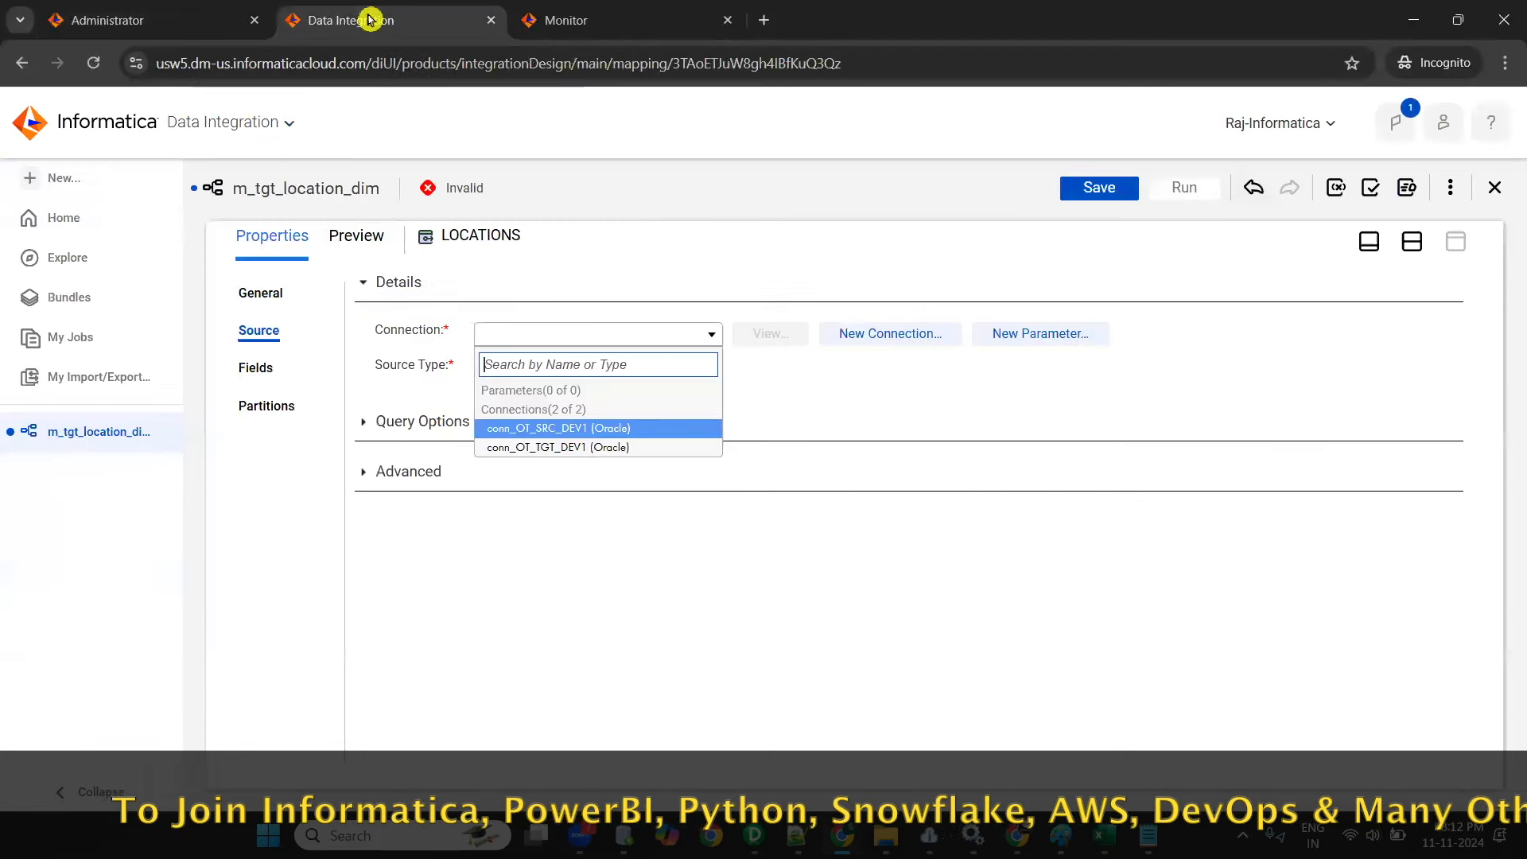
- Enlarge the mapping canvas view and review the LOCATIONS source's name in its general properties
{"action": "left_click", "coordinate": [1369, 241]}
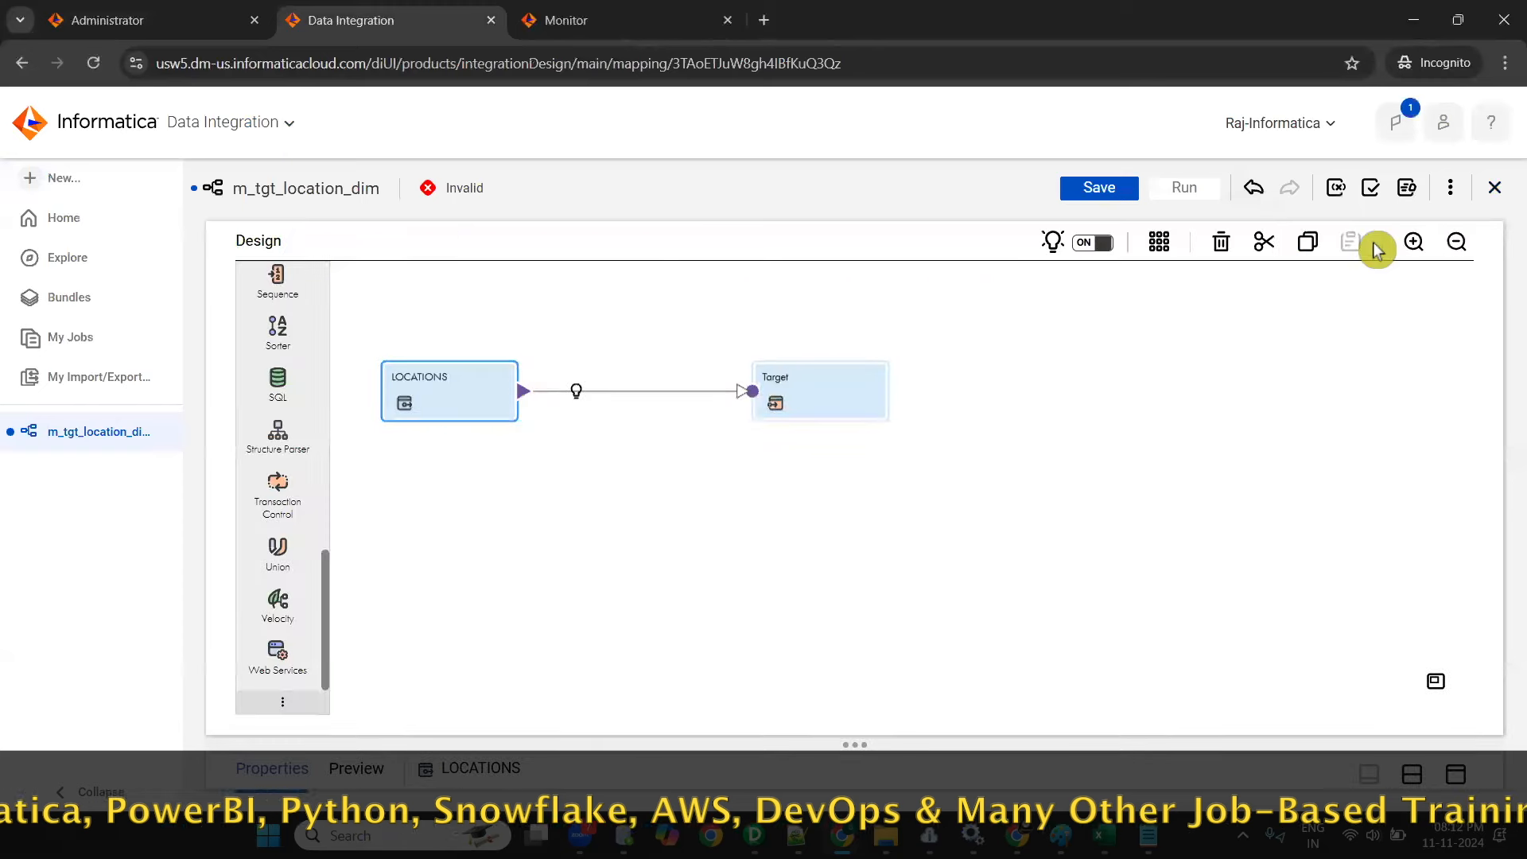
{"action": "left_click", "coordinate": [1410, 245]}
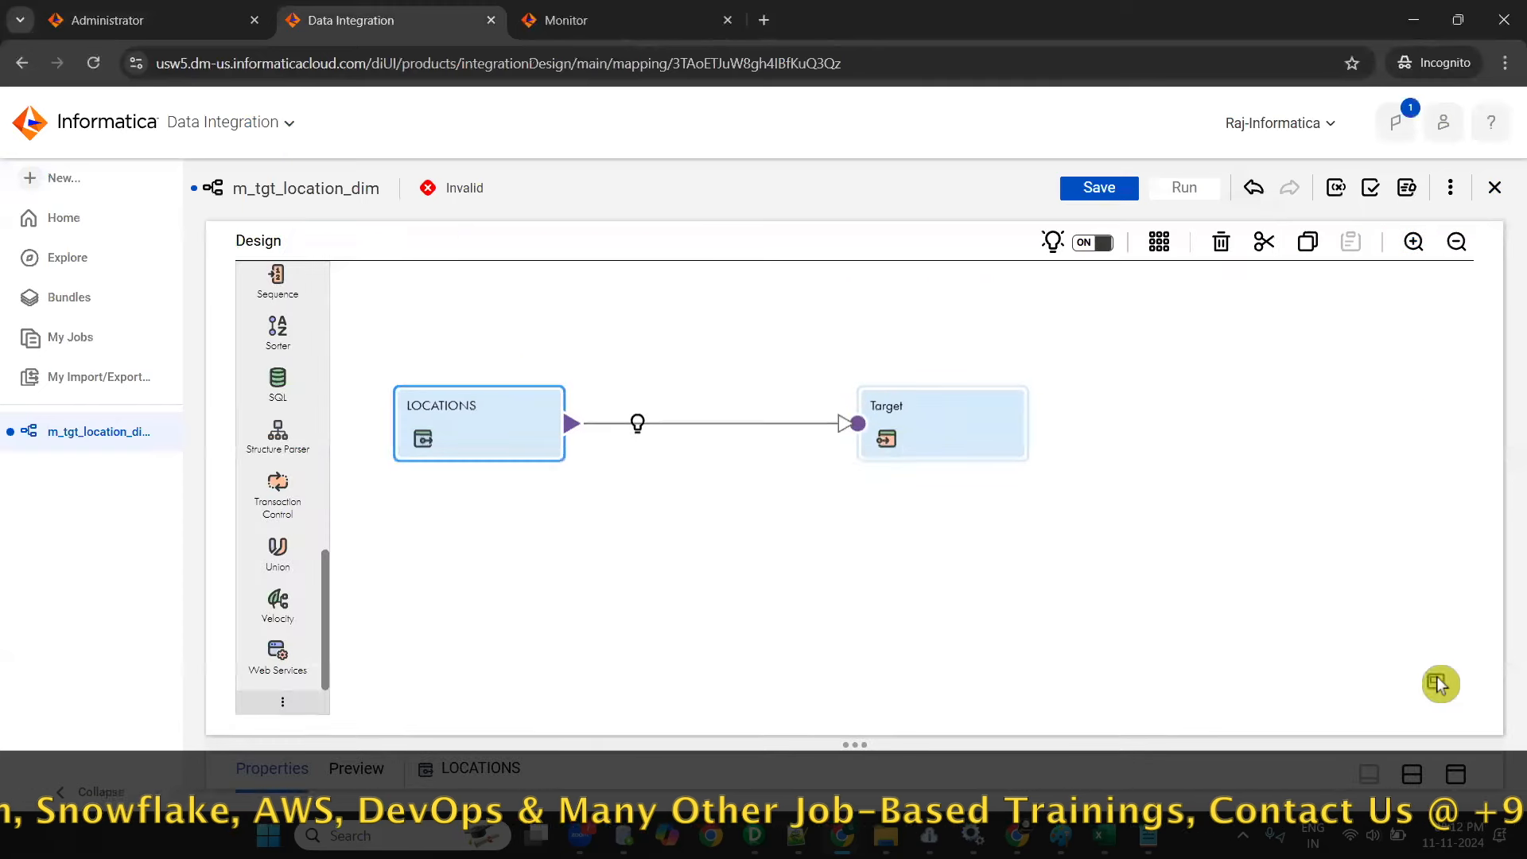
{"action": "left_click", "coordinate": [1412, 774]}
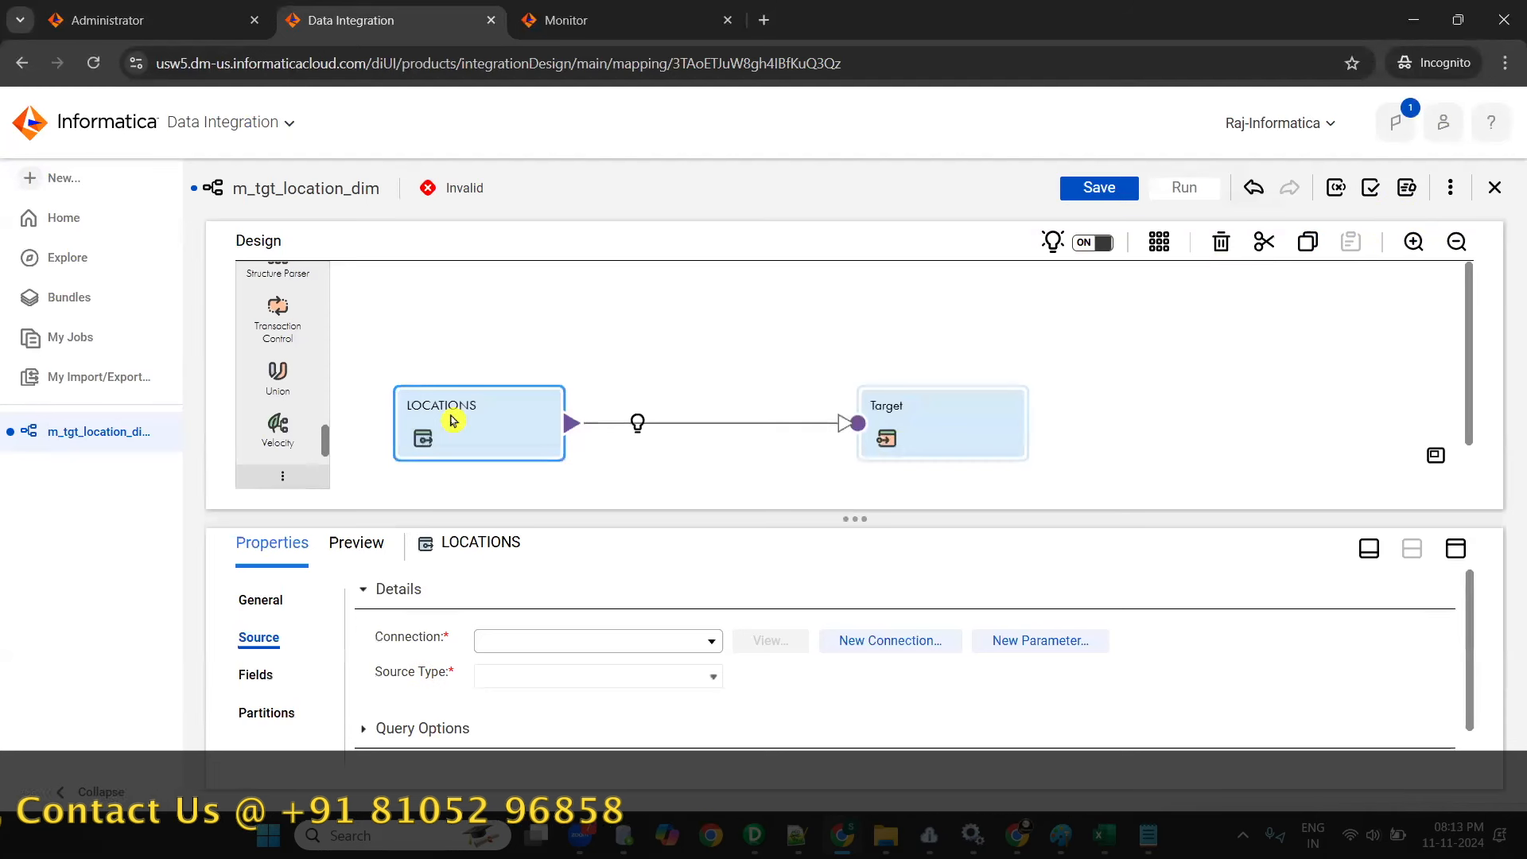
{"action": "left_click", "coordinate": [256, 601]}
{"action": "double_click", "coordinate": [517, 598]}
{"action": "left_click", "coordinate": [589, 644]}
{"action": "left_click", "coordinate": [1460, 548]}
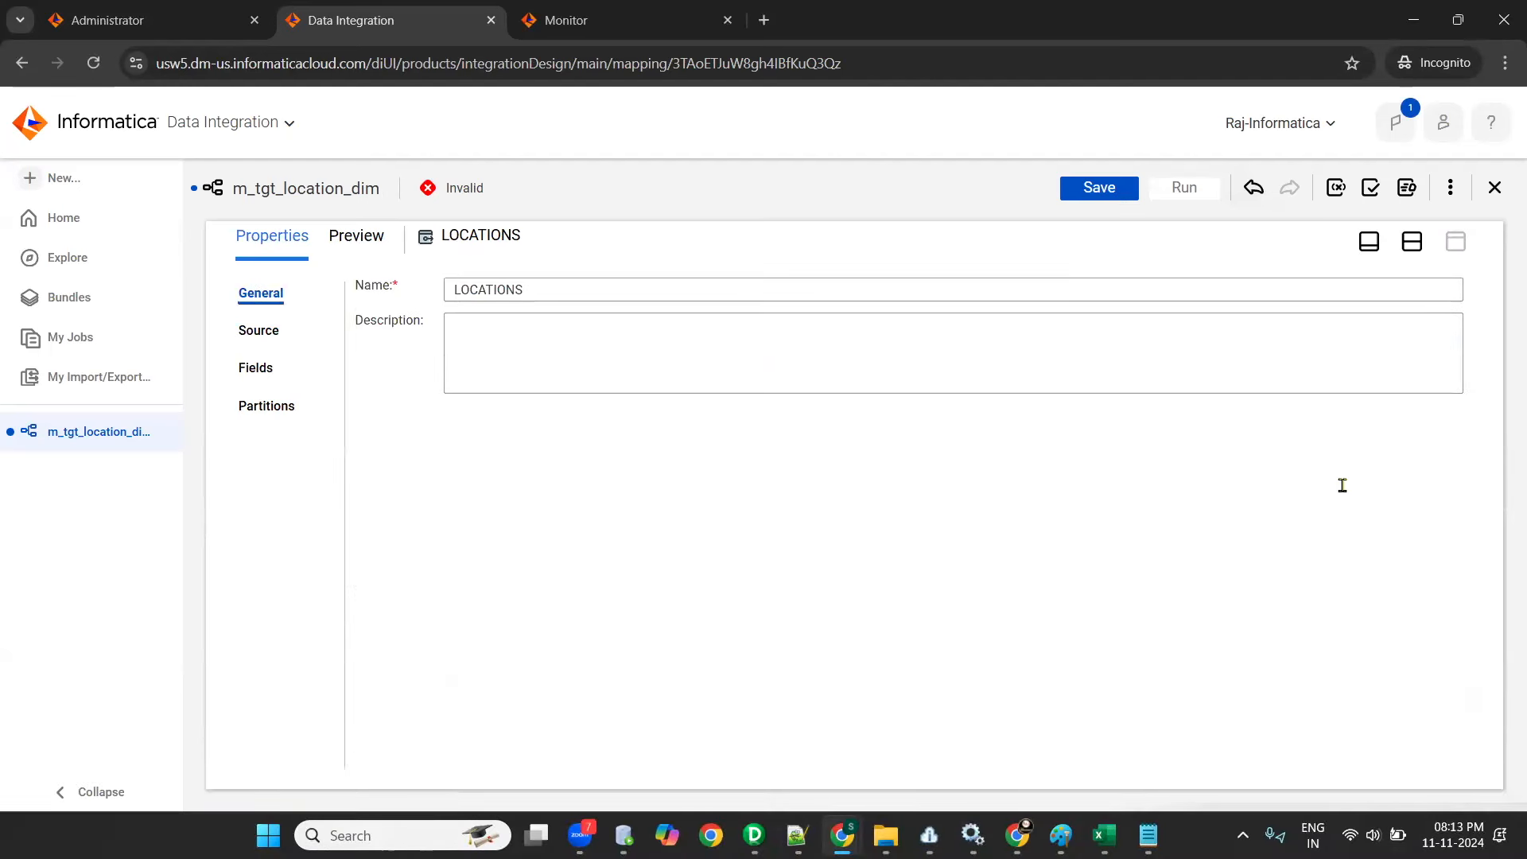
- Set the LOCATIONS source's connection to conn_OT_SRC_DEV1 (Oracle) with source type Single Object, and open the source object selection
{"action": "left_click", "coordinate": [259, 331]}
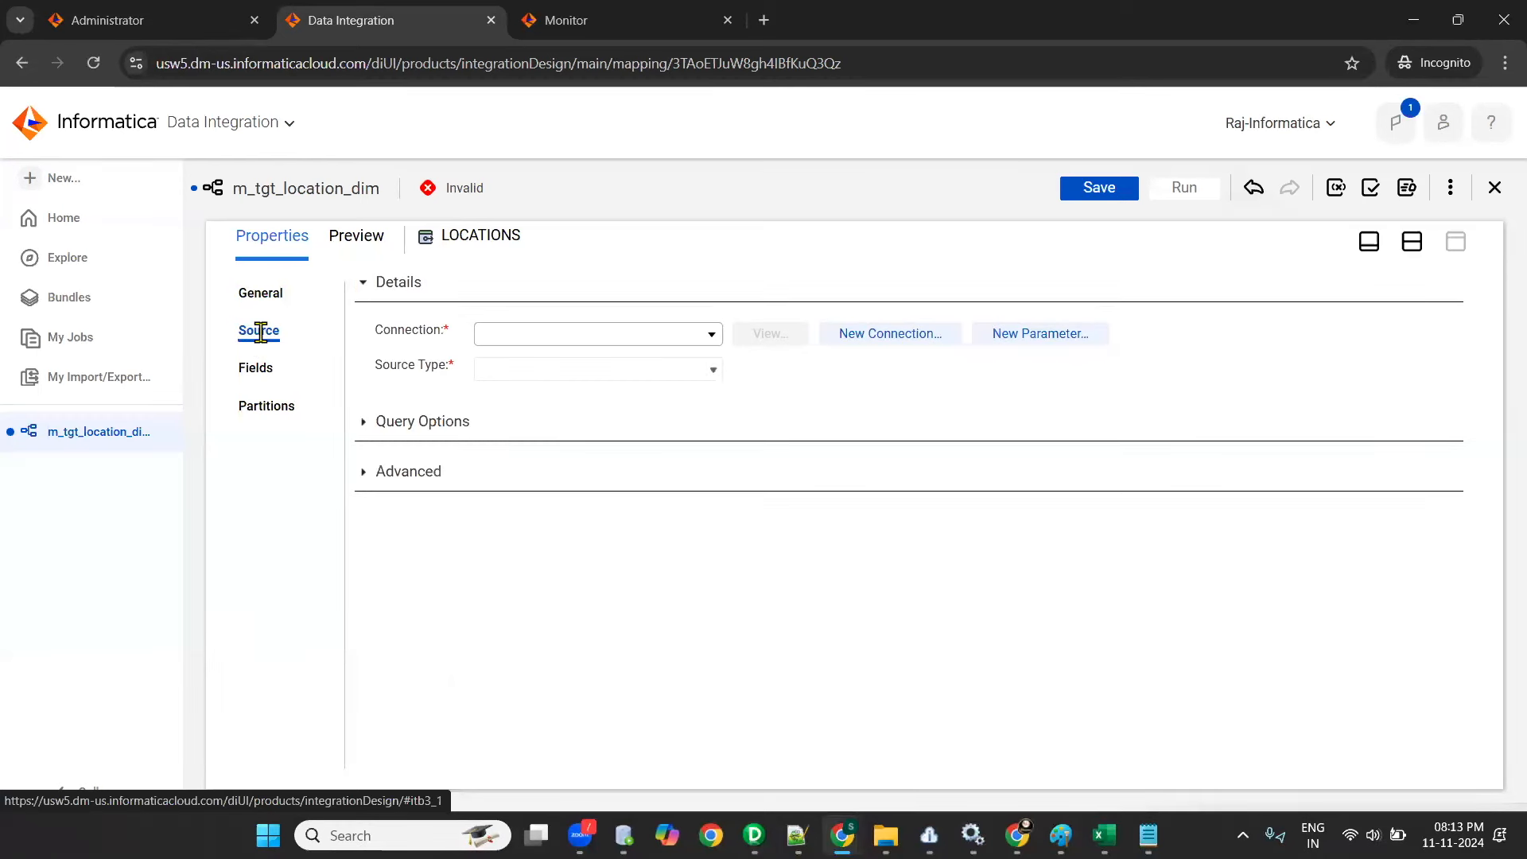
{"action": "left_click", "coordinate": [710, 335]}
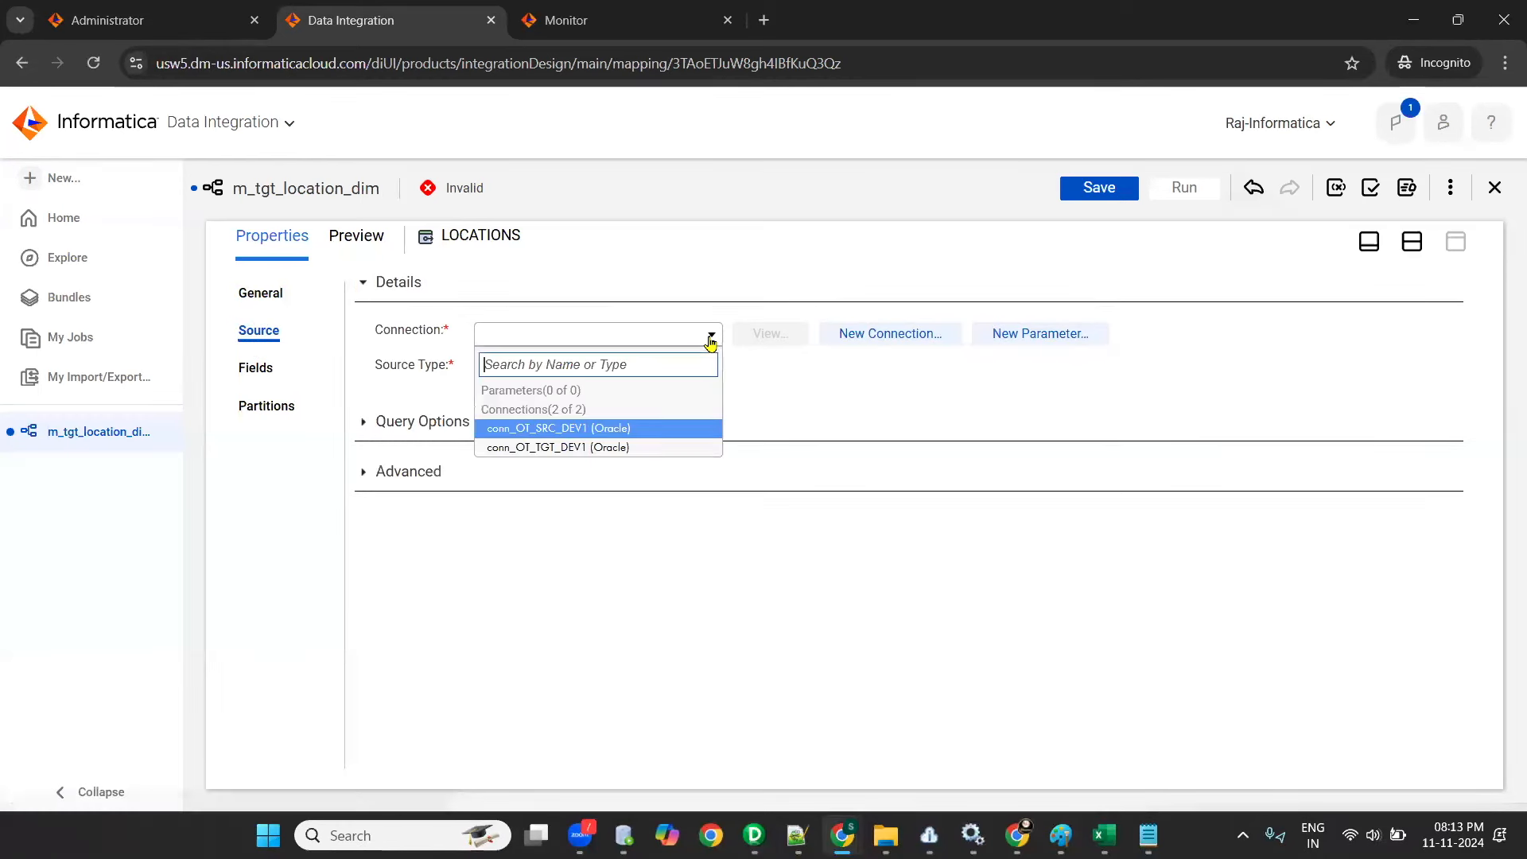
{"action": "left_click", "coordinate": [577, 434]}
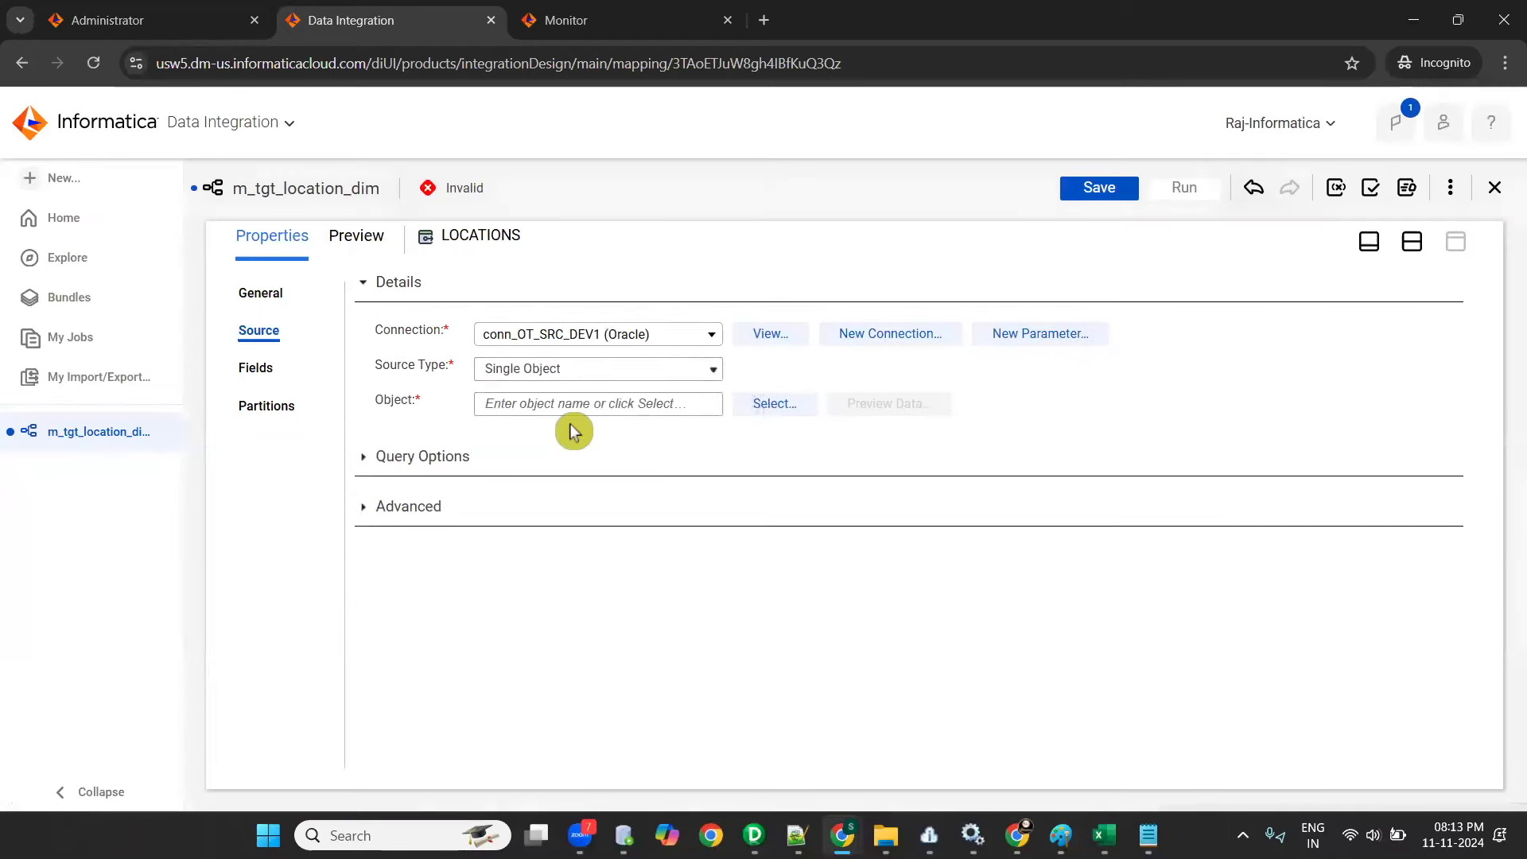
{"action": "left_click", "coordinate": [680, 371]}
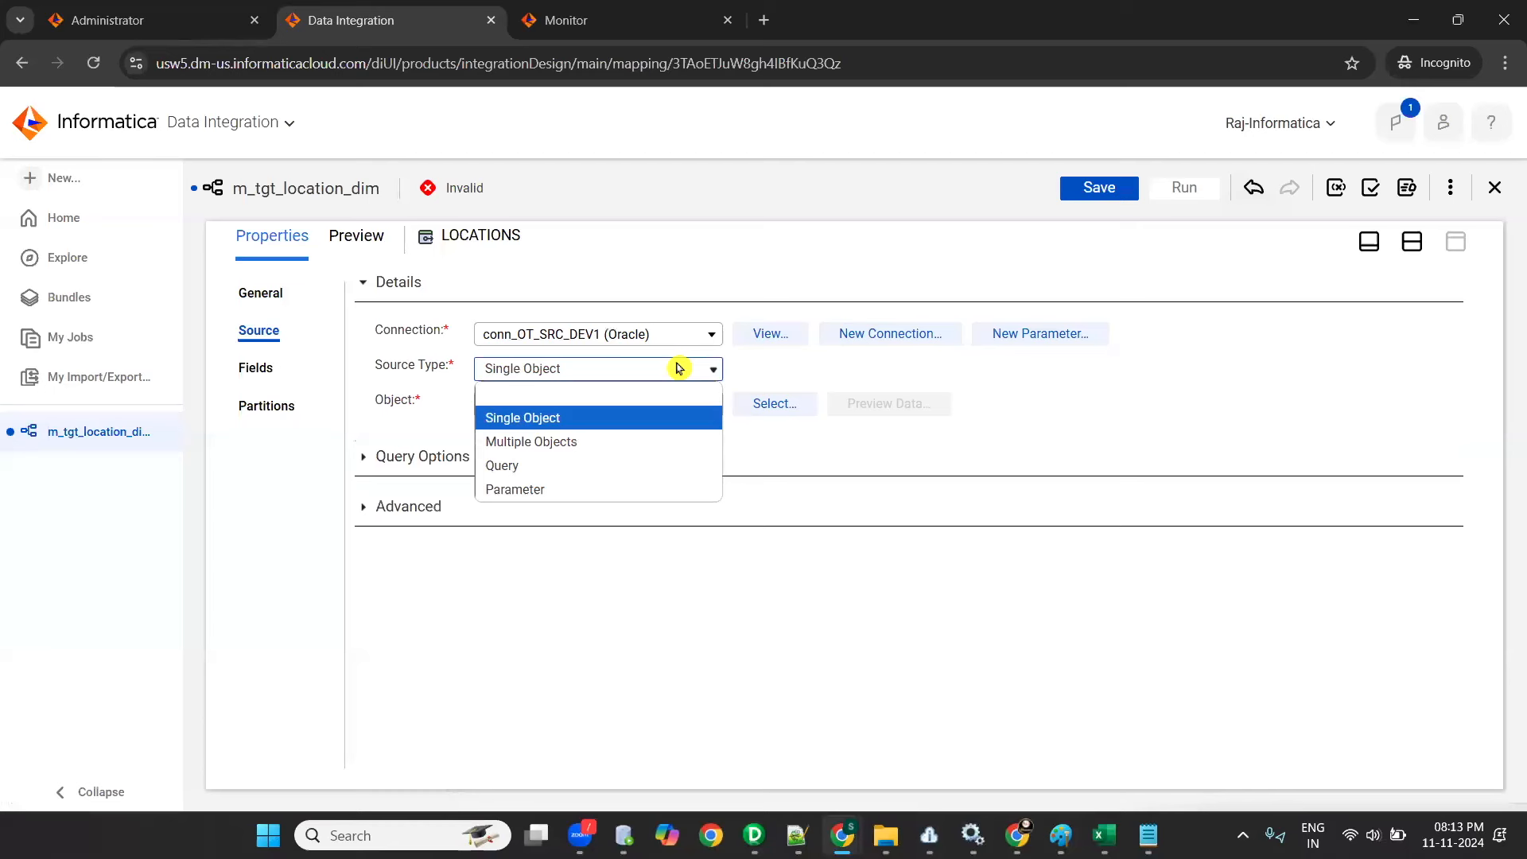
{"action": "left_click", "coordinate": [590, 421]}
{"action": "left_click", "coordinate": [757, 407]}
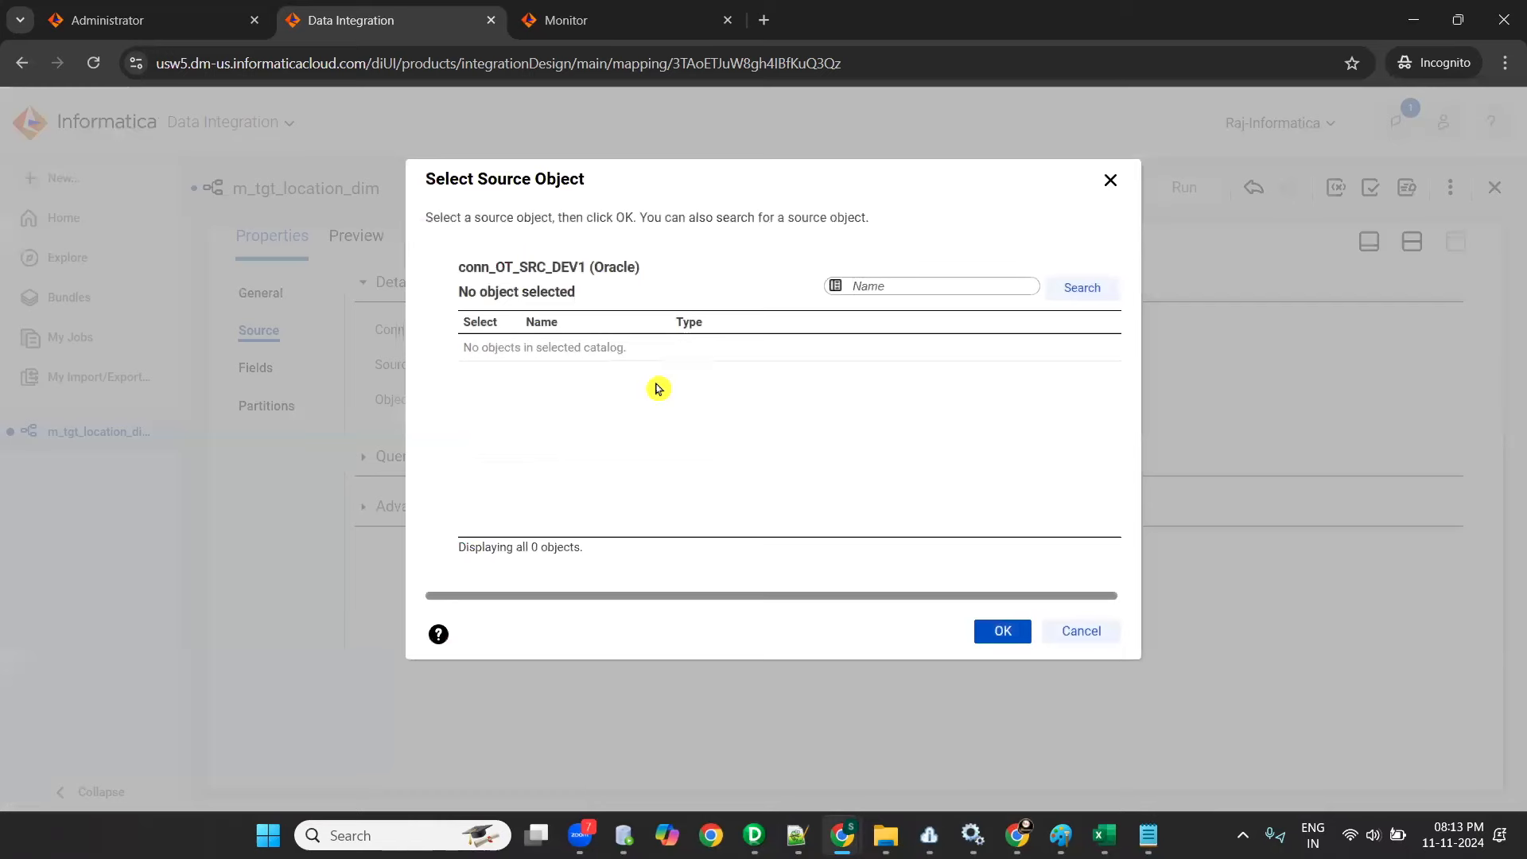
- Switch to Oracle SQL Developer and connect to the OT_SRC_DEV1 database
{"action": "left_click", "coordinate": [623, 836]}
{"action": "left_click", "coordinate": [1082, 224]}
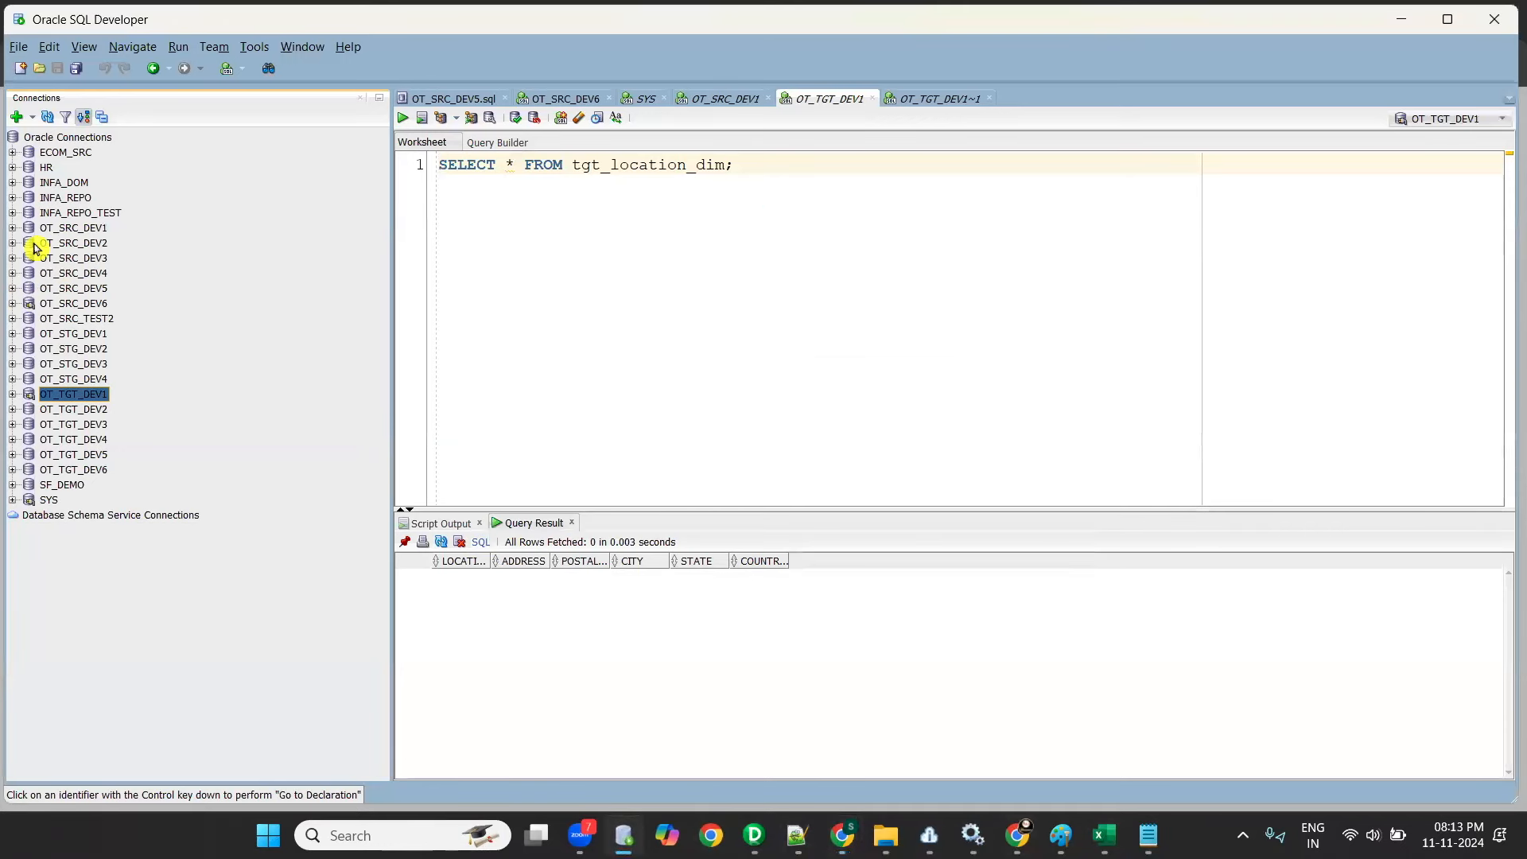
{"action": "left_click", "coordinate": [13, 228]}
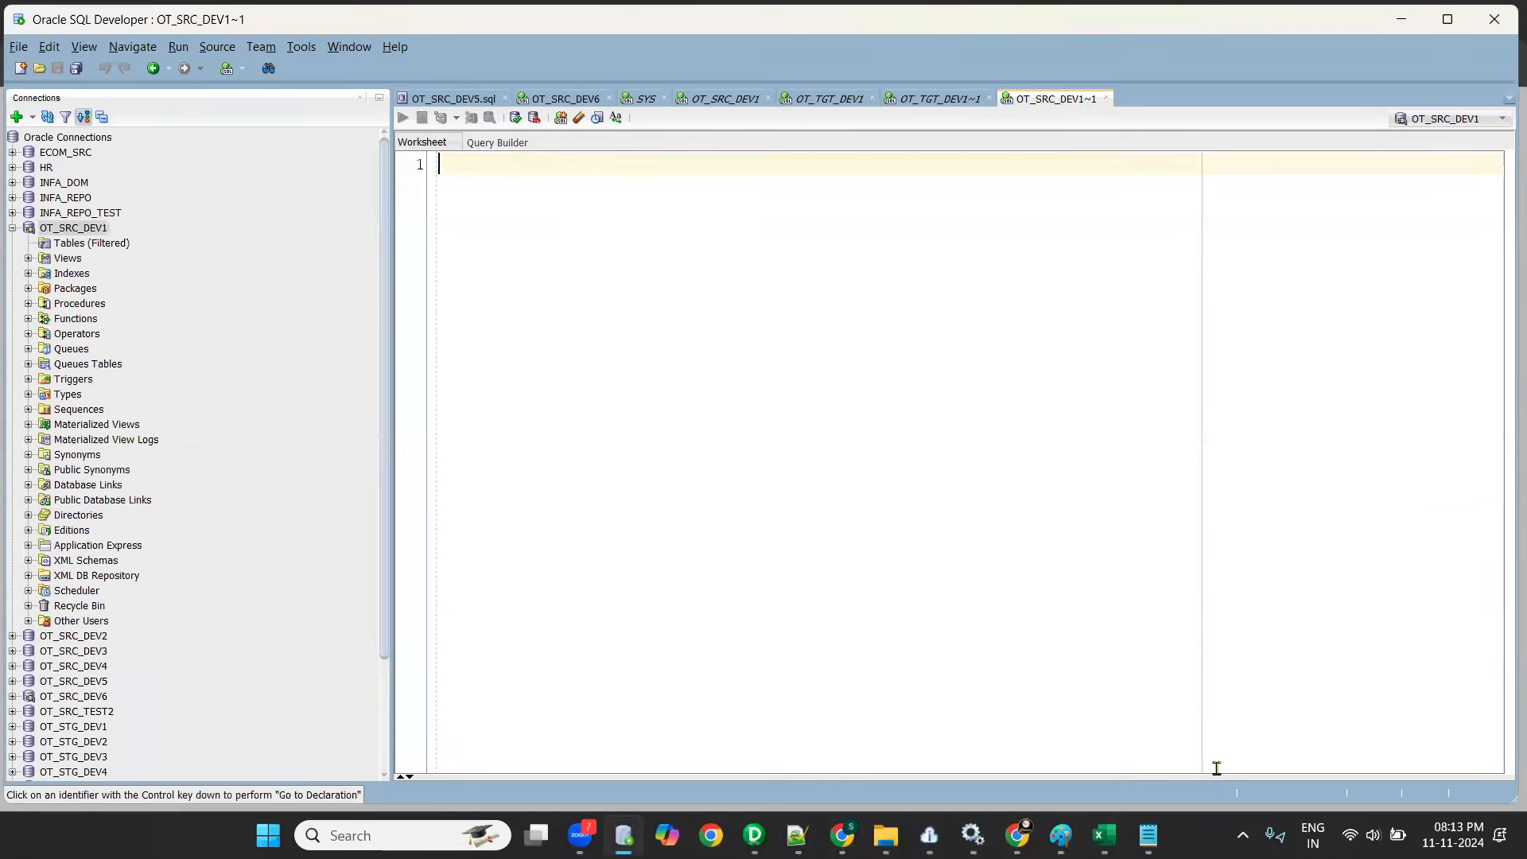
- Copy the whole 1.Schema_DDL script from Notepad into the OT_SRC_DEV1 worksheet and run it to create the tables
{"action": "left_click", "coordinate": [1149, 835]}
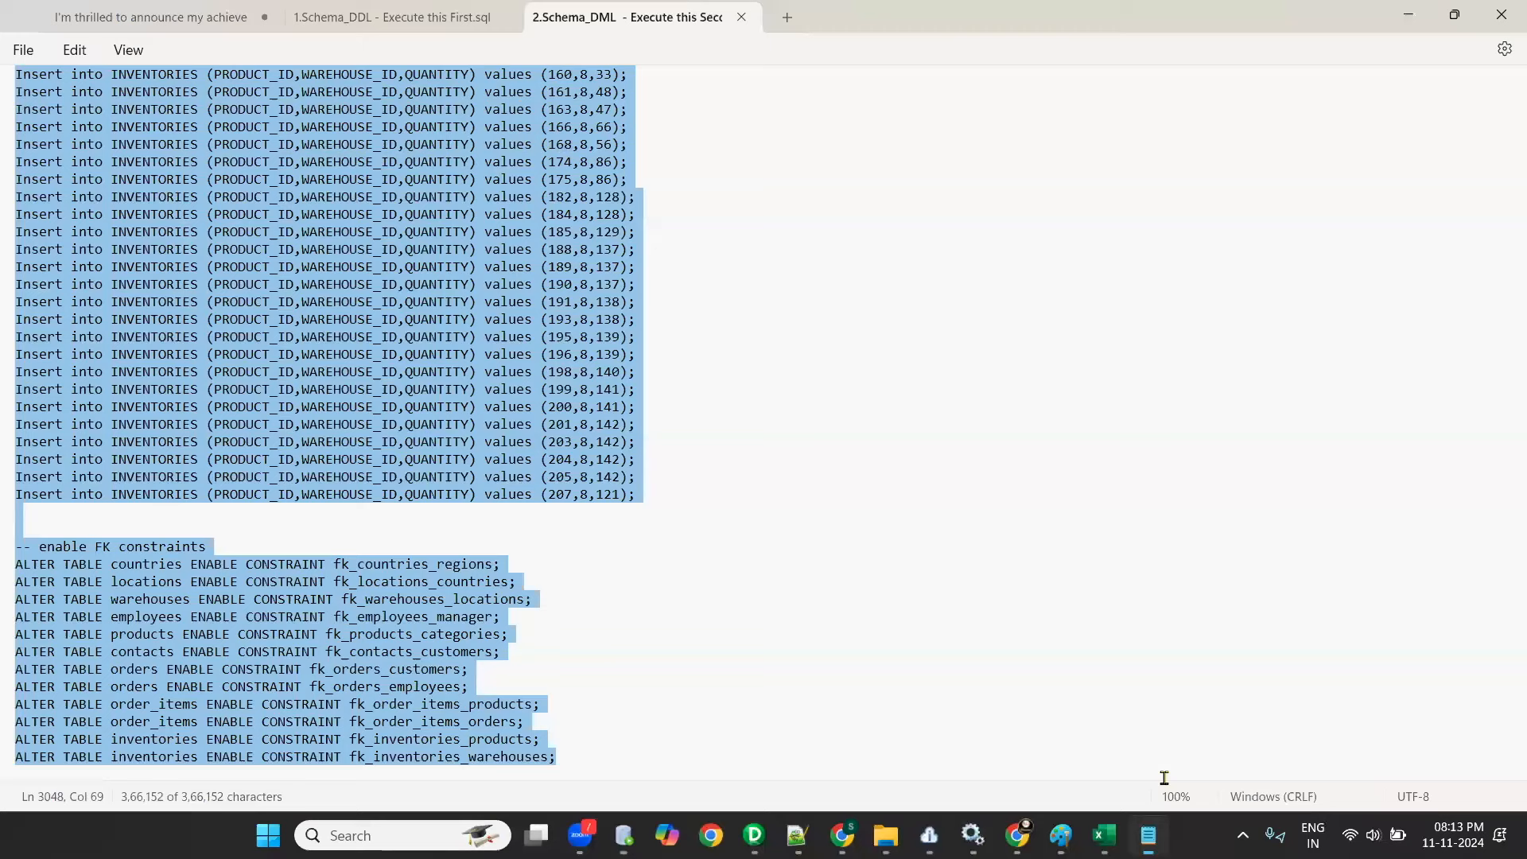
{"action": "left_click", "coordinate": [301, 18]}
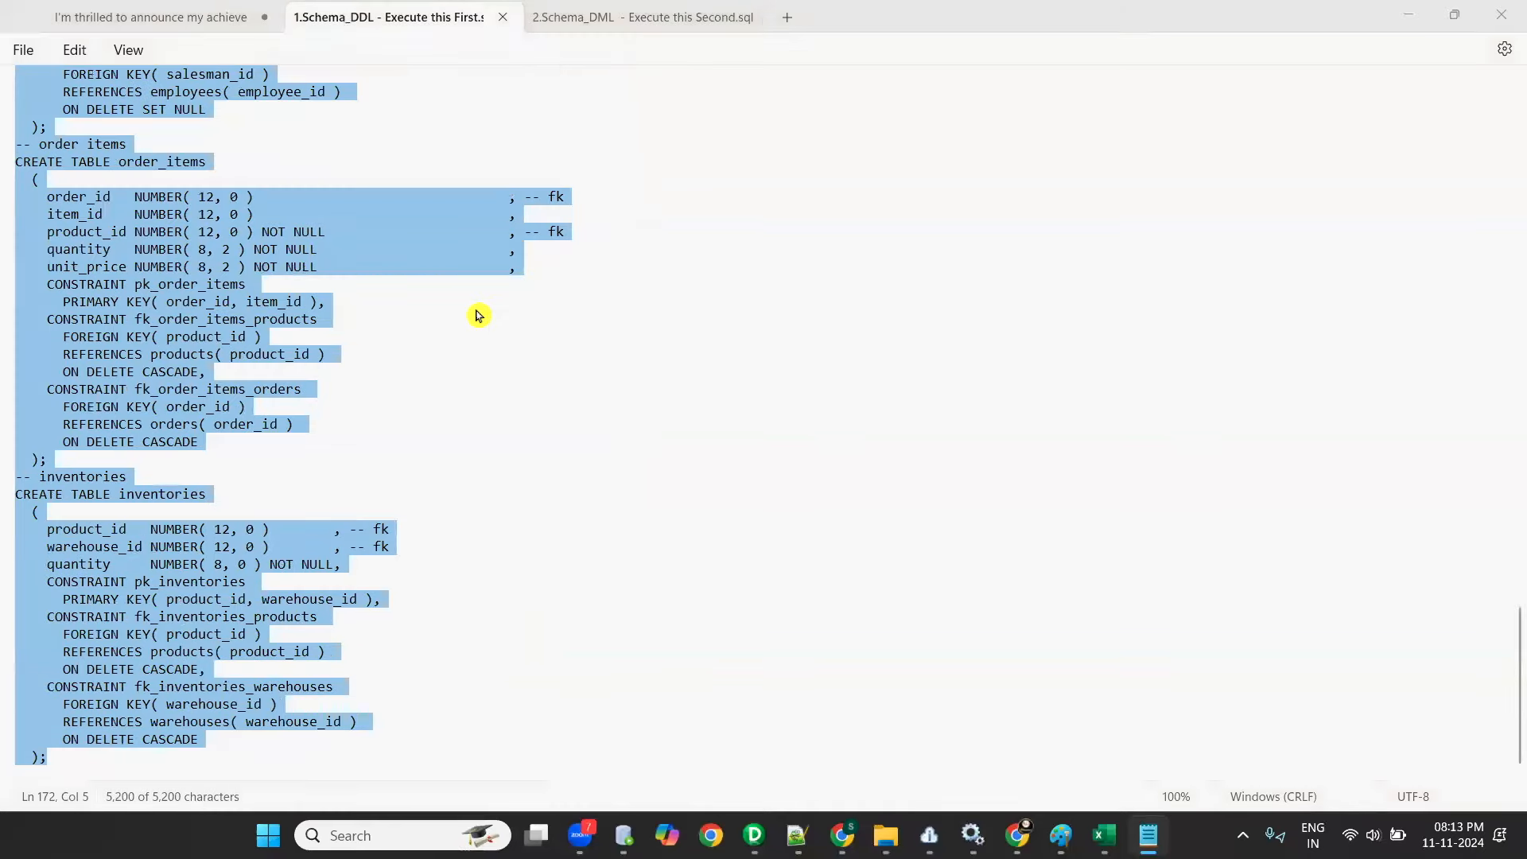
{"action": "left_click", "coordinate": [494, 296]}
{"action": "key", "text": "ctrl+a"}
{"action": "key", "text": "ctrl+c"}
{"action": "key", "text": "alt+Tab"}
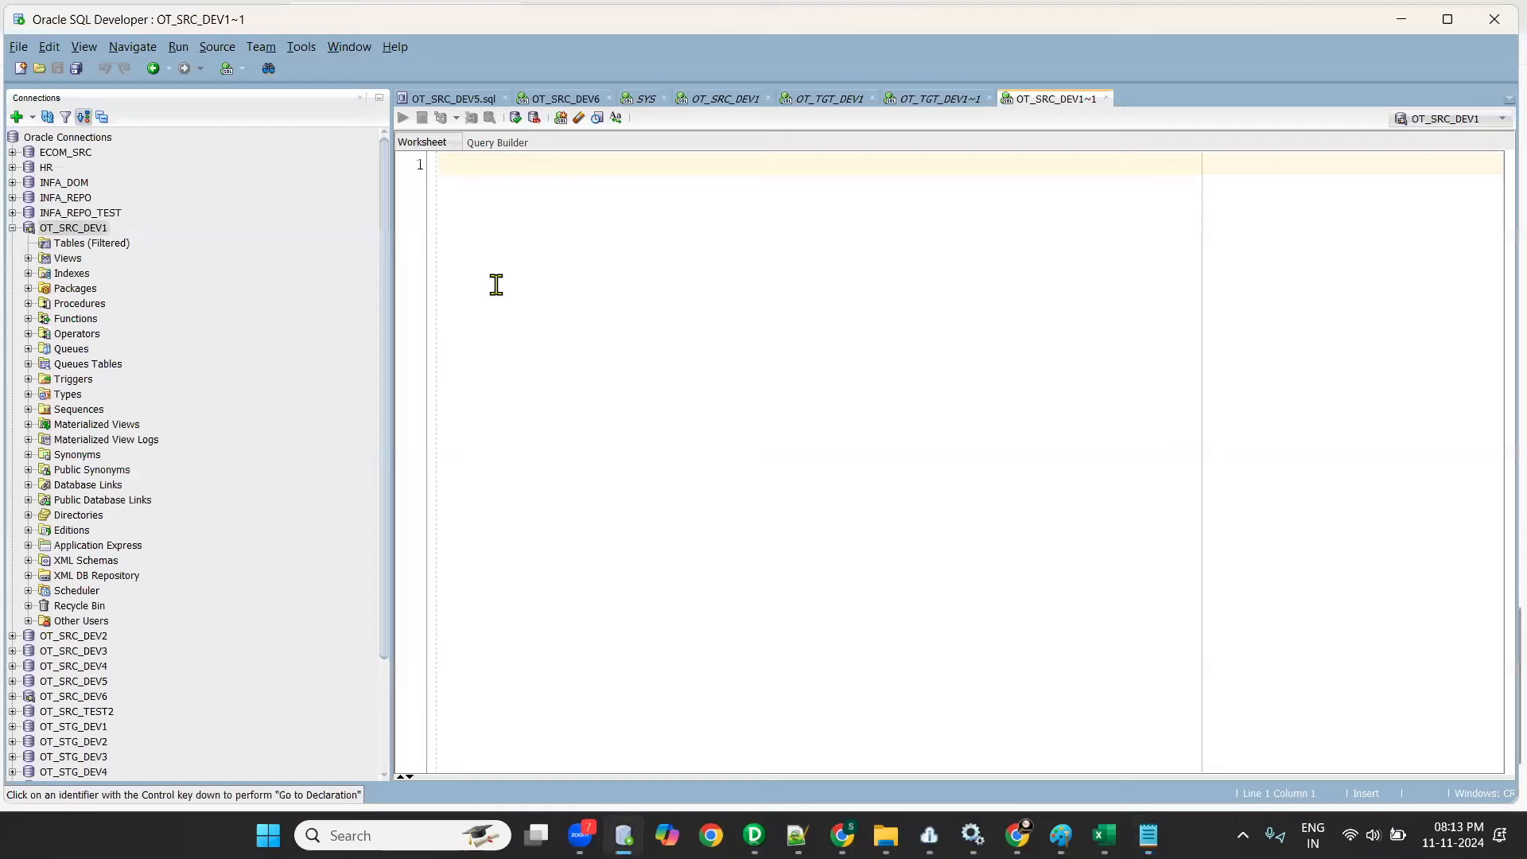
{"action": "key", "text": "ctrl+v"}
{"action": "key", "text": "ctrl+a"}
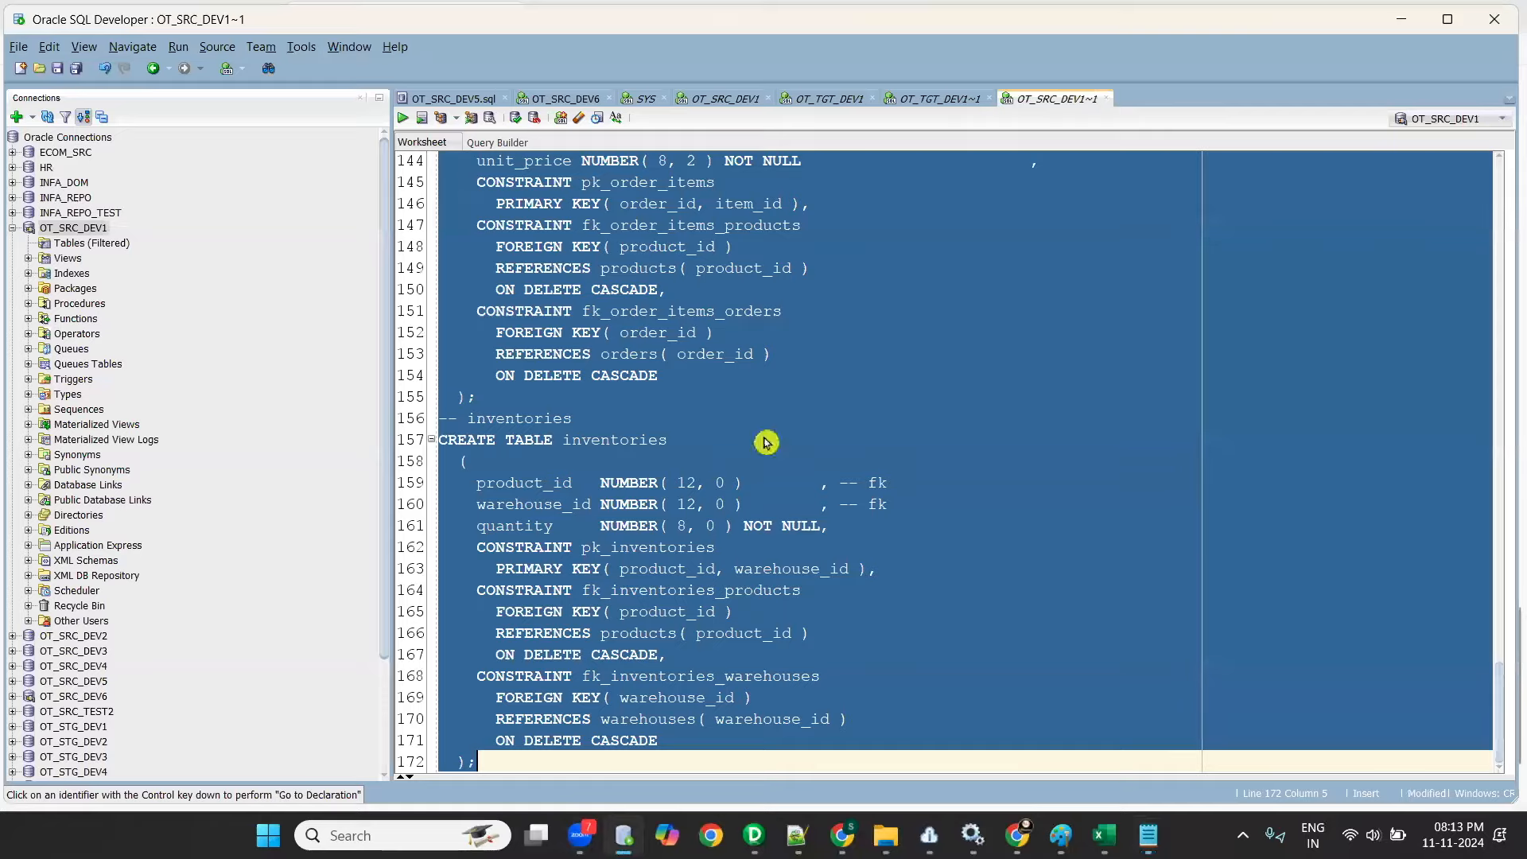
{"action": "key", "text": "F5"}
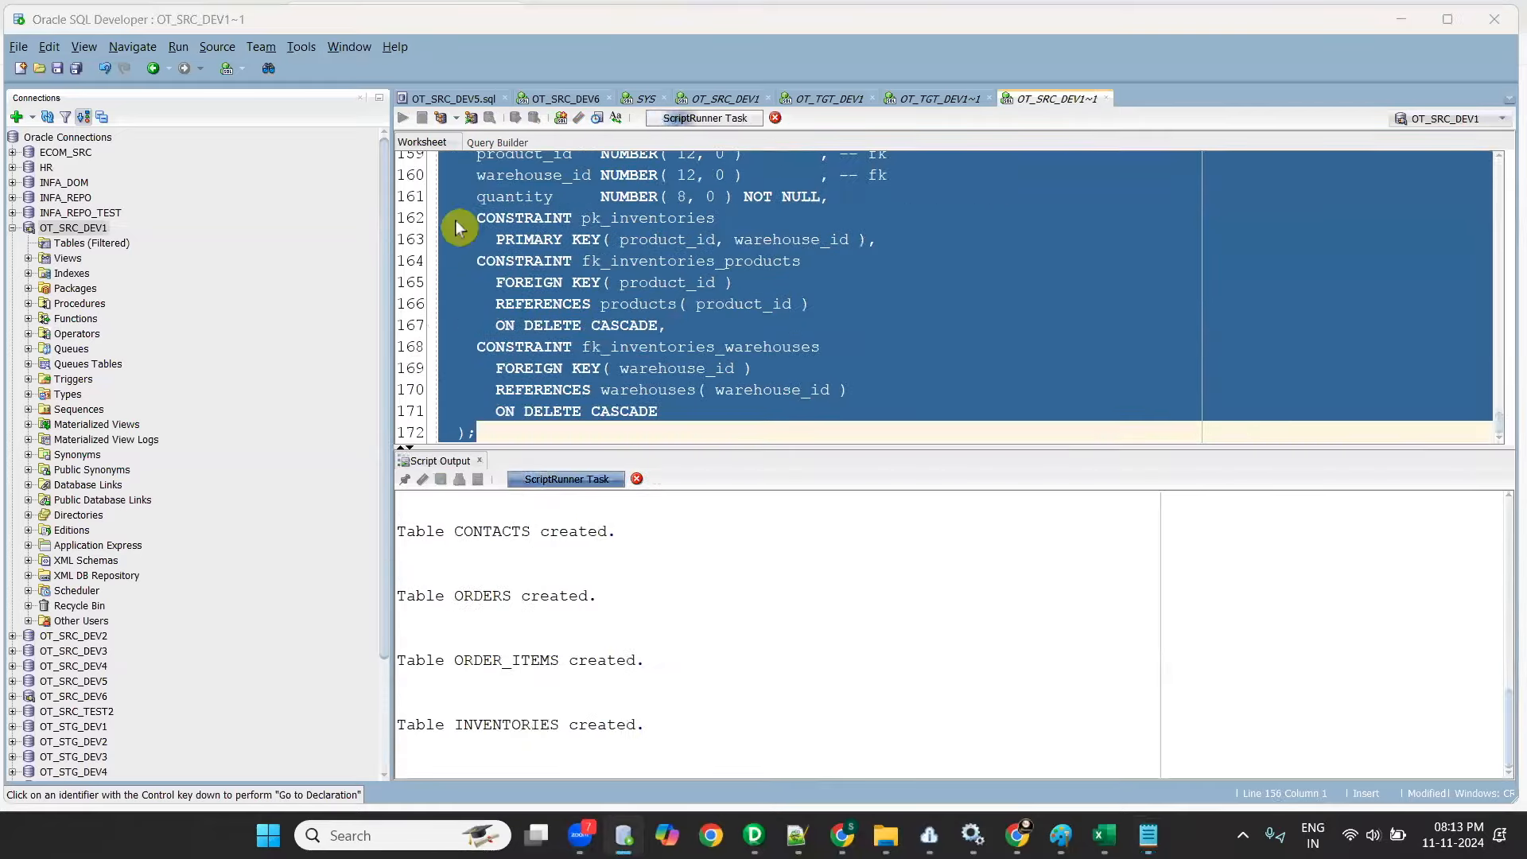
- Replace the OT_SRC_DEV1 worksheet contents with the 2.Schema_DML script from Notepad and run it to load the table data
{"action": "key", "text": "alt+Tab"}
{"action": "left_click", "coordinate": [617, 17]}
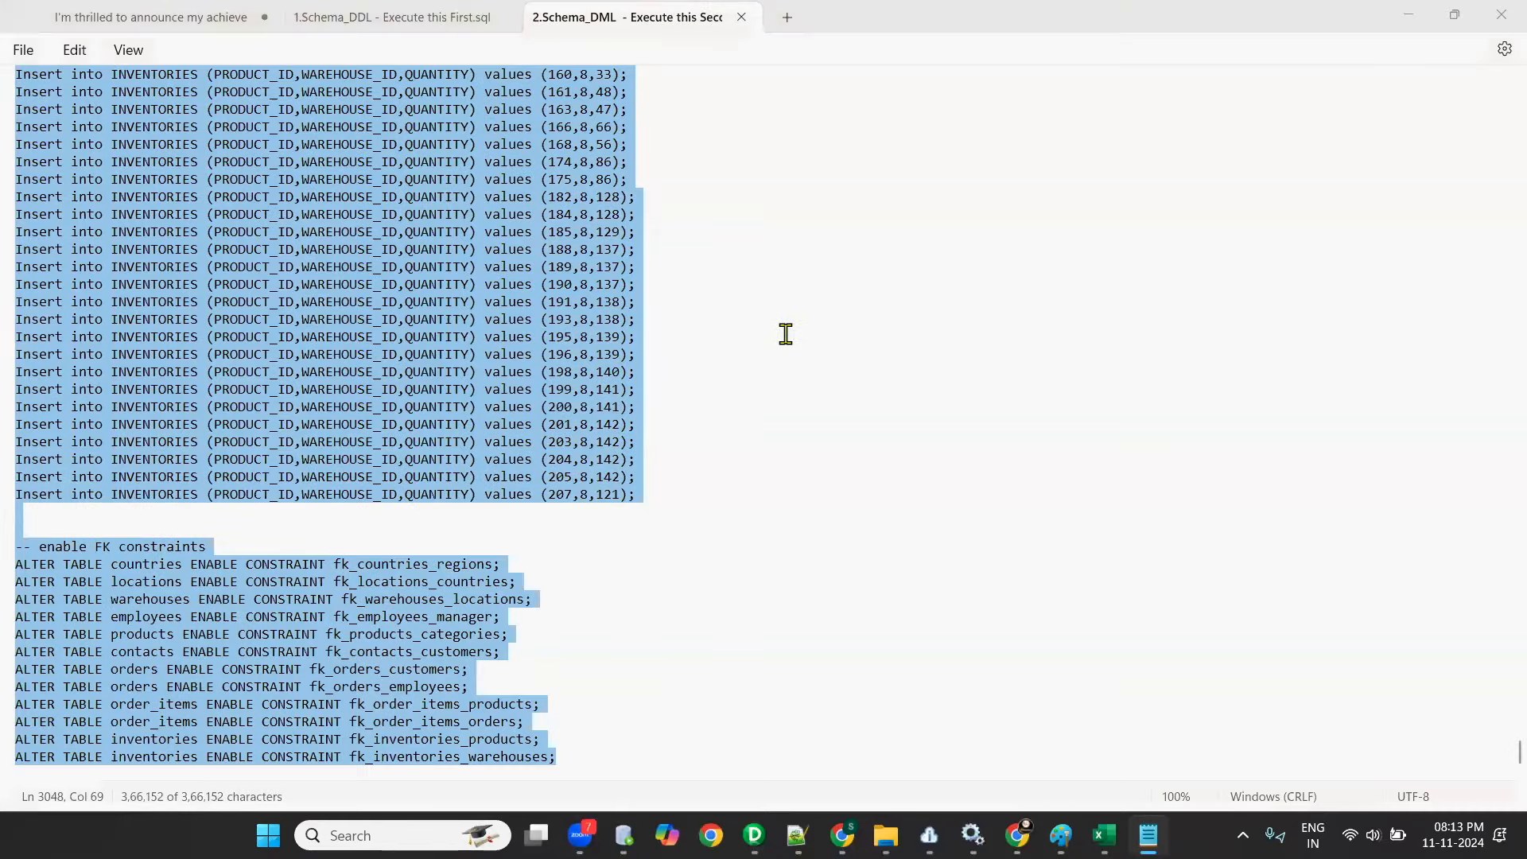
{"action": "key", "text": "alt+Tab"}
{"action": "key", "text": "ctrl+v"}
{"action": "key", "text": "ctrl+a"}
{"action": "key", "text": "F5"}
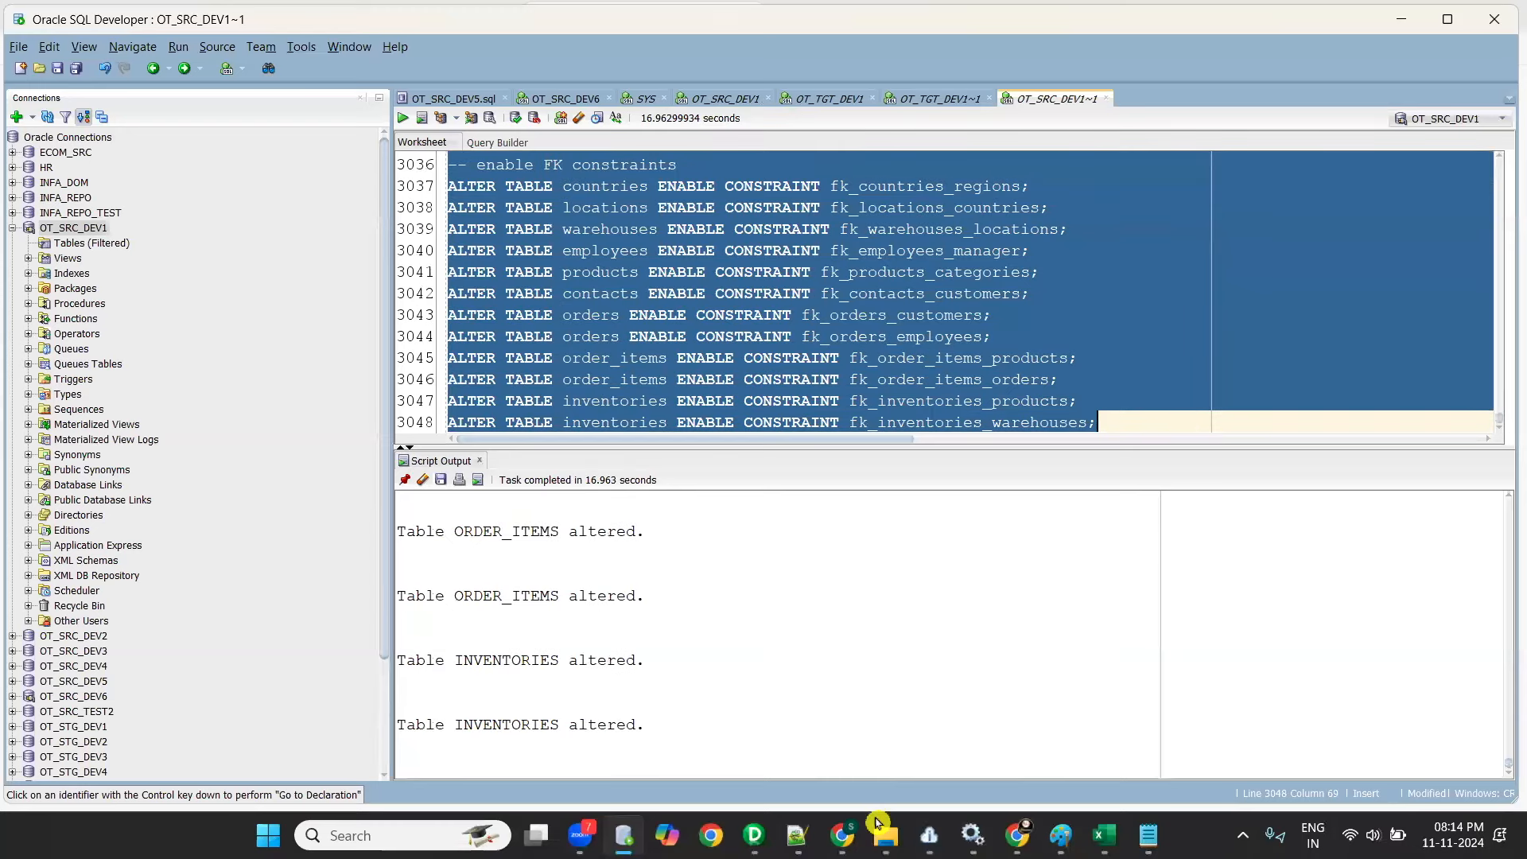
- Switch to Informatica Data Integration, try to list the source objects for the LOCATIONS source, and close the selection
{"action": "key", "text": "alt+Tab"}
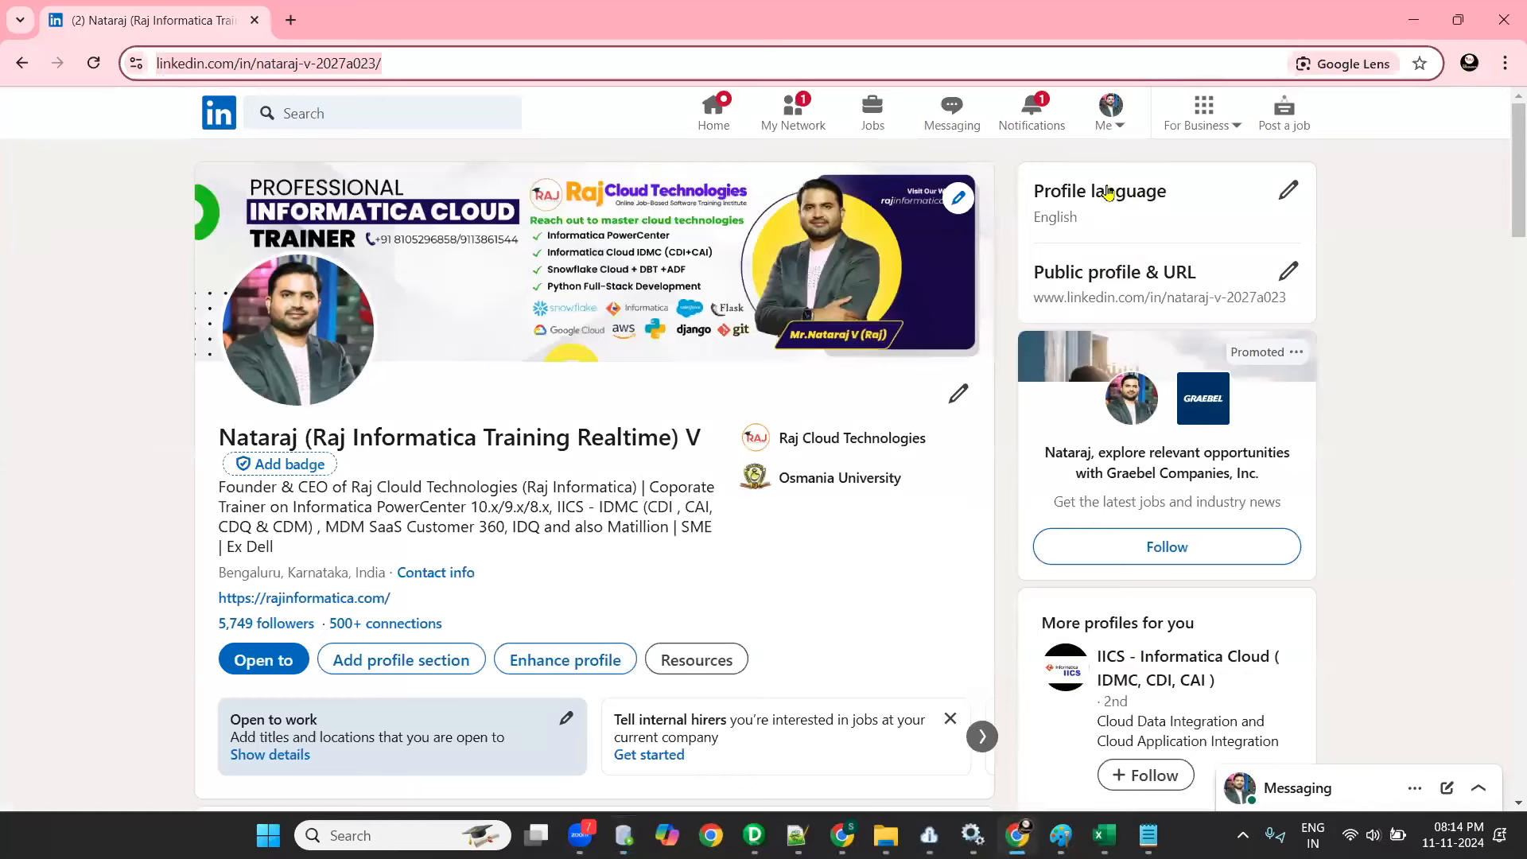
{"action": "left_click", "coordinate": [842, 836]}
{"action": "left_click", "coordinate": [949, 739]}
{"action": "left_click", "coordinate": [1081, 631]}
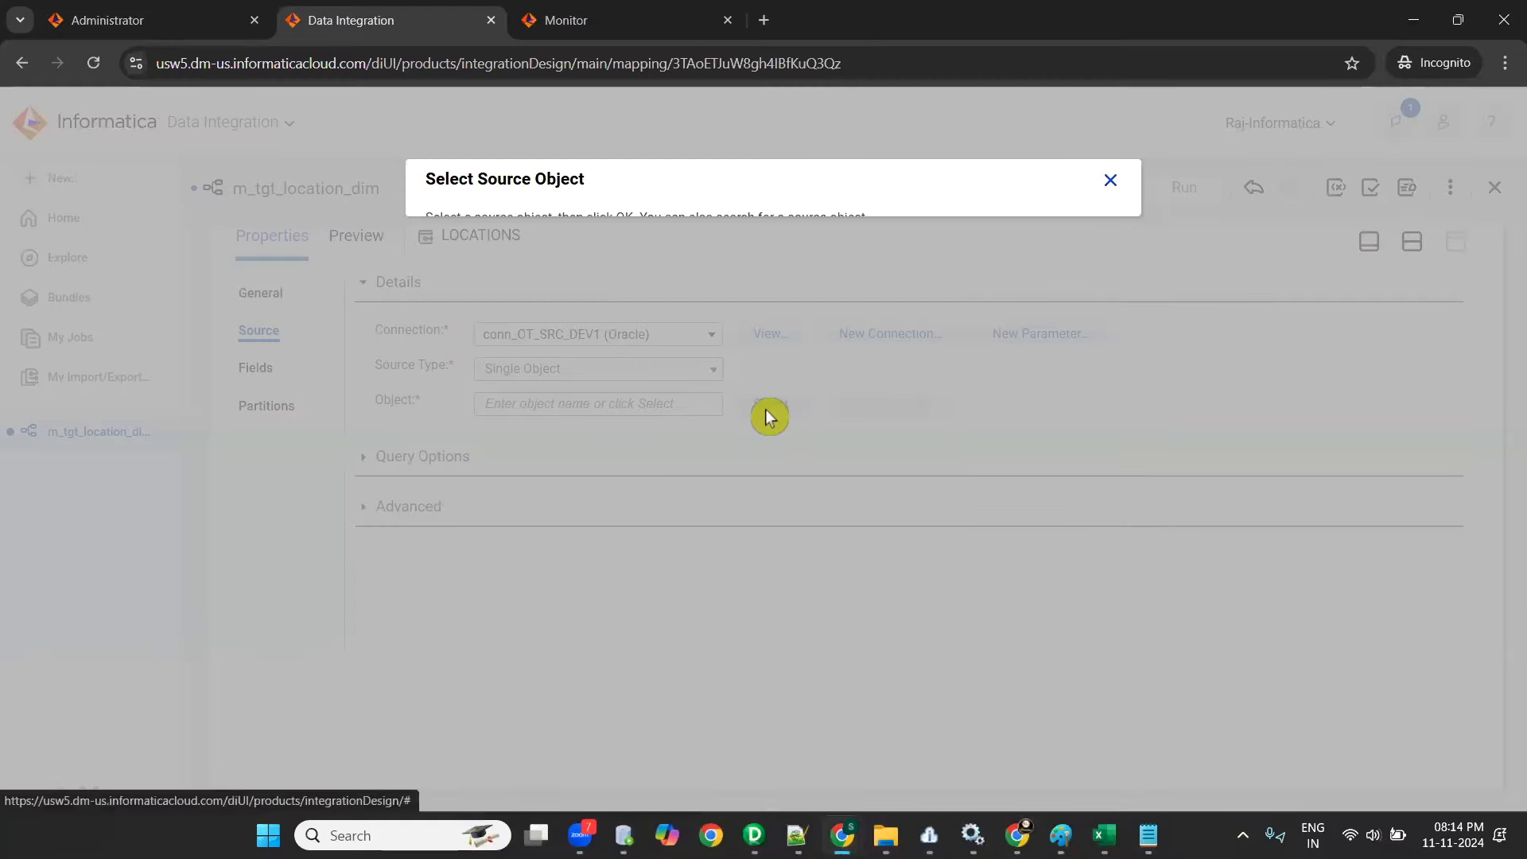
{"action": "left_click", "coordinate": [764, 404]}
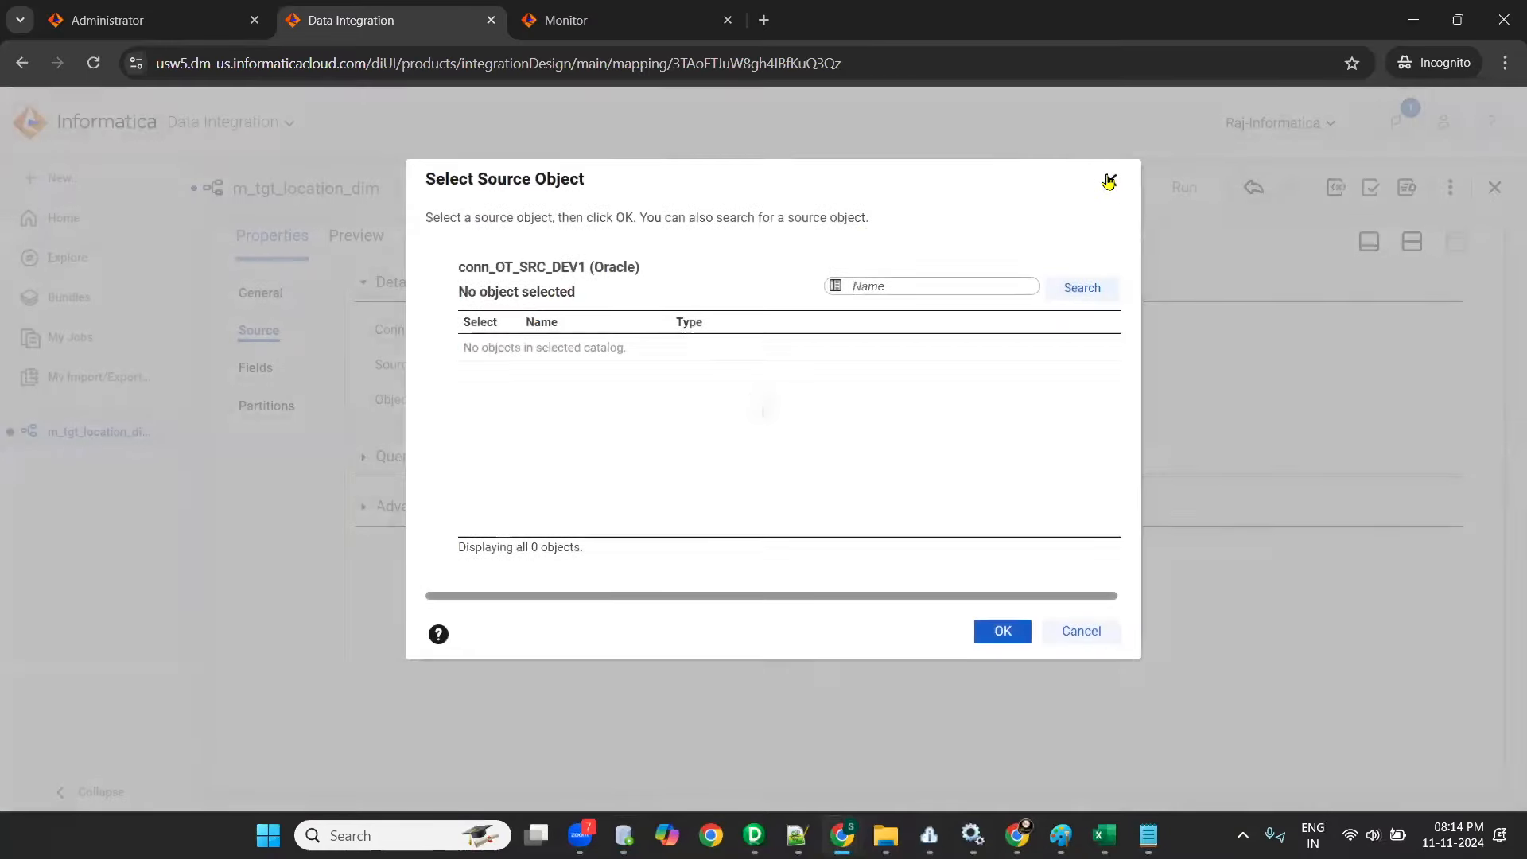
{"action": "left_click", "coordinate": [1109, 181]}
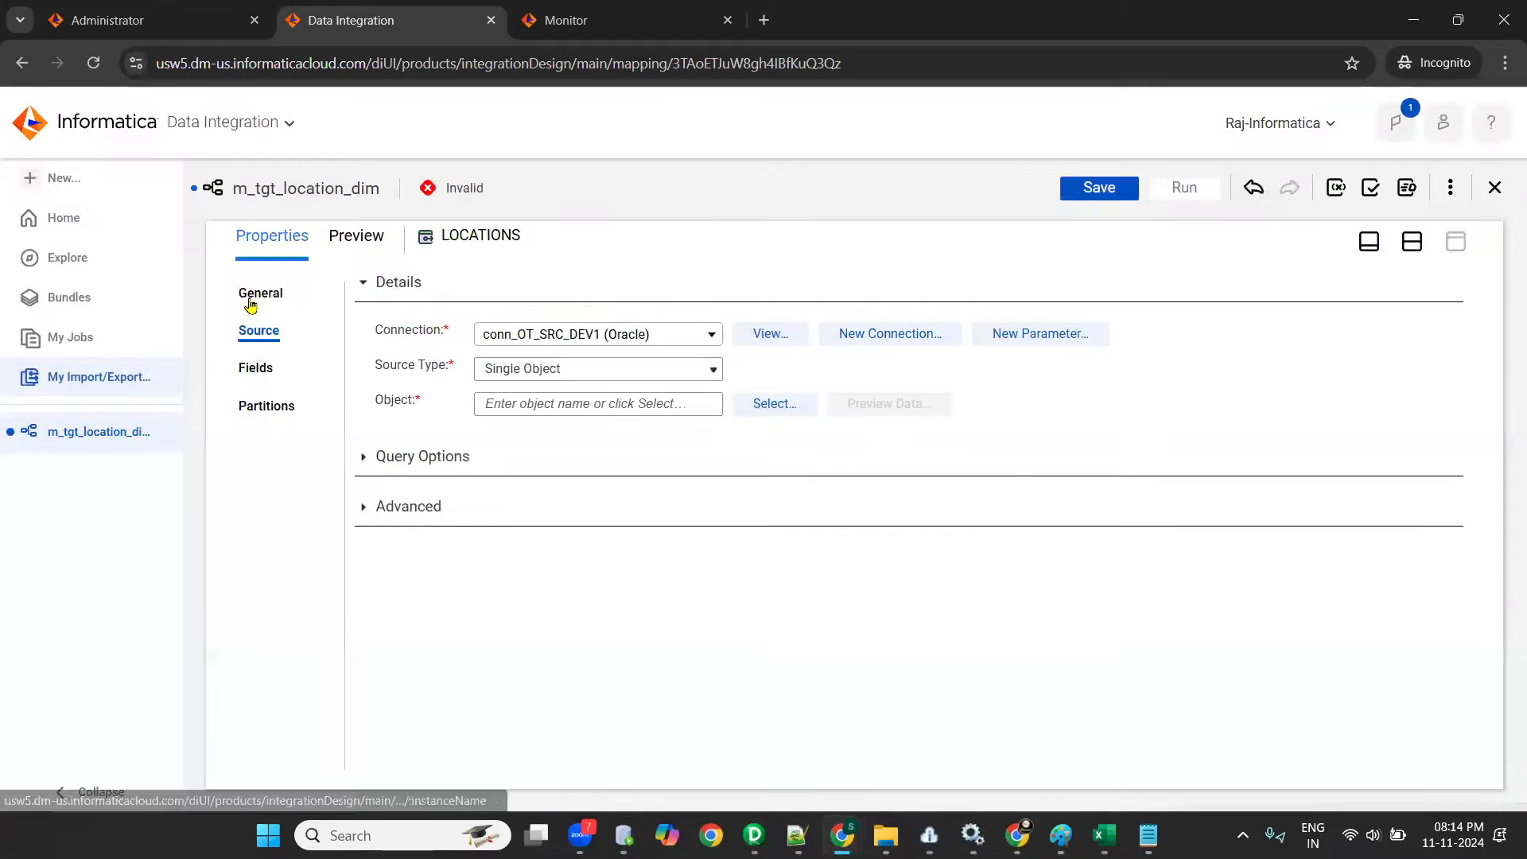
- Reload the m_tgt_location_dim mapping page, discarding its unsaved changes
{"action": "left_click", "coordinate": [262, 332]}
{"action": "left_click", "coordinate": [88, 70]}
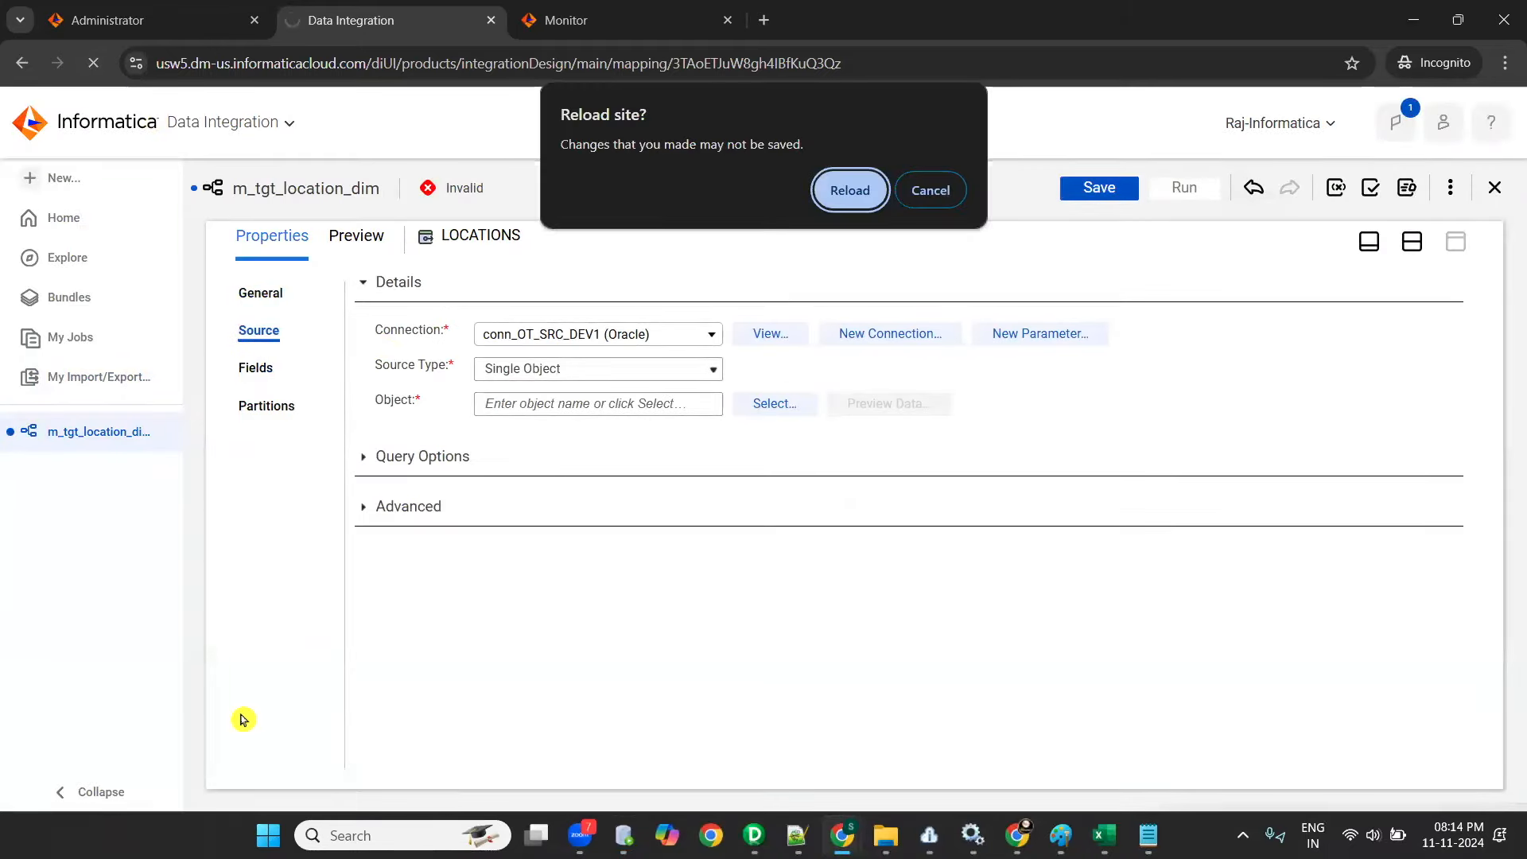
{"action": "left_click", "coordinate": [848, 195]}
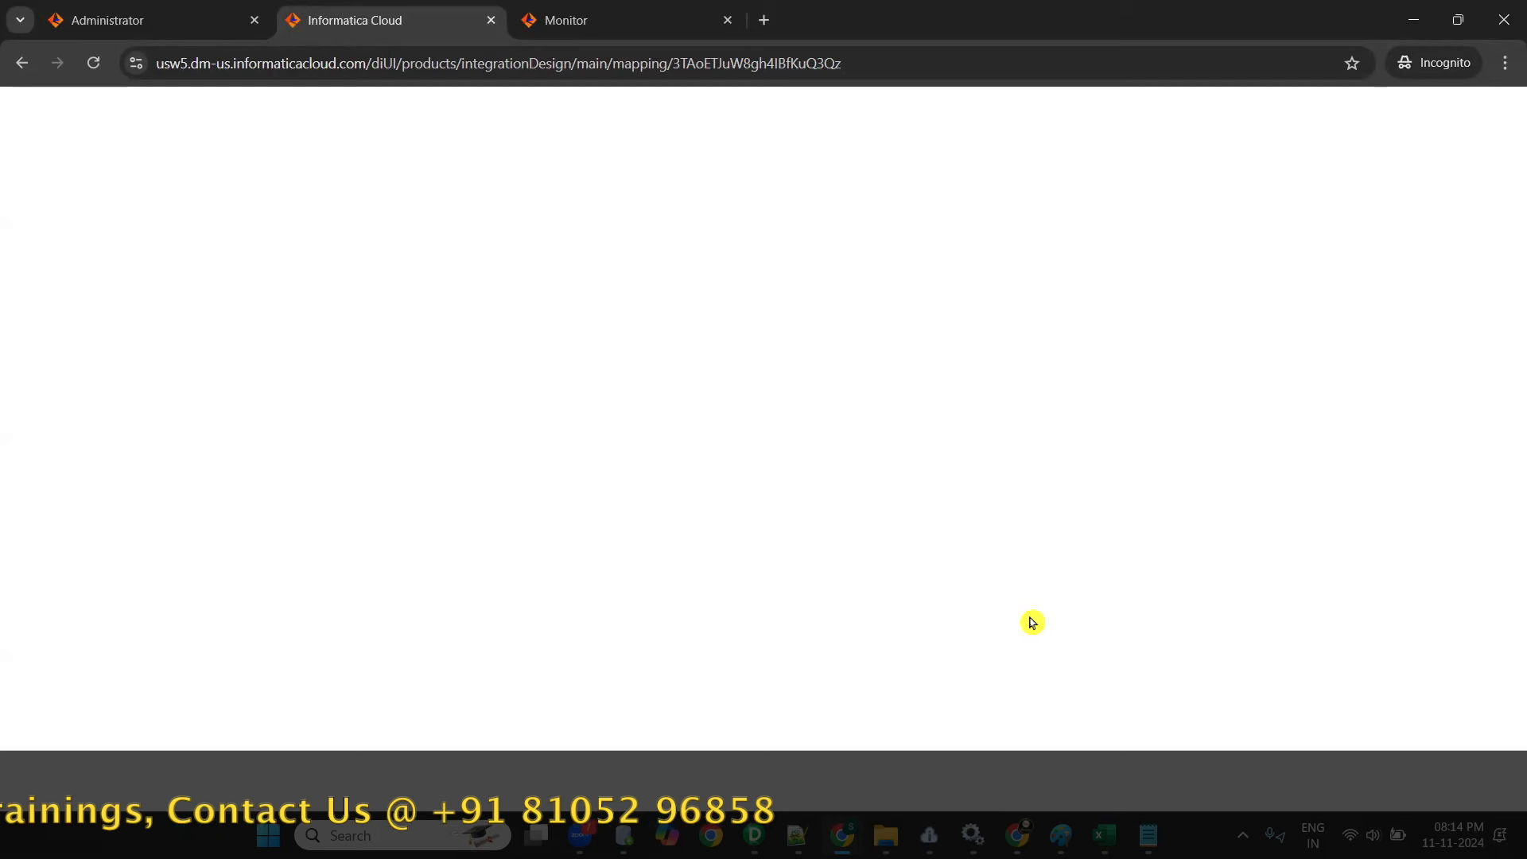
{"action": "mouse_move", "coordinate": [798, 835]}
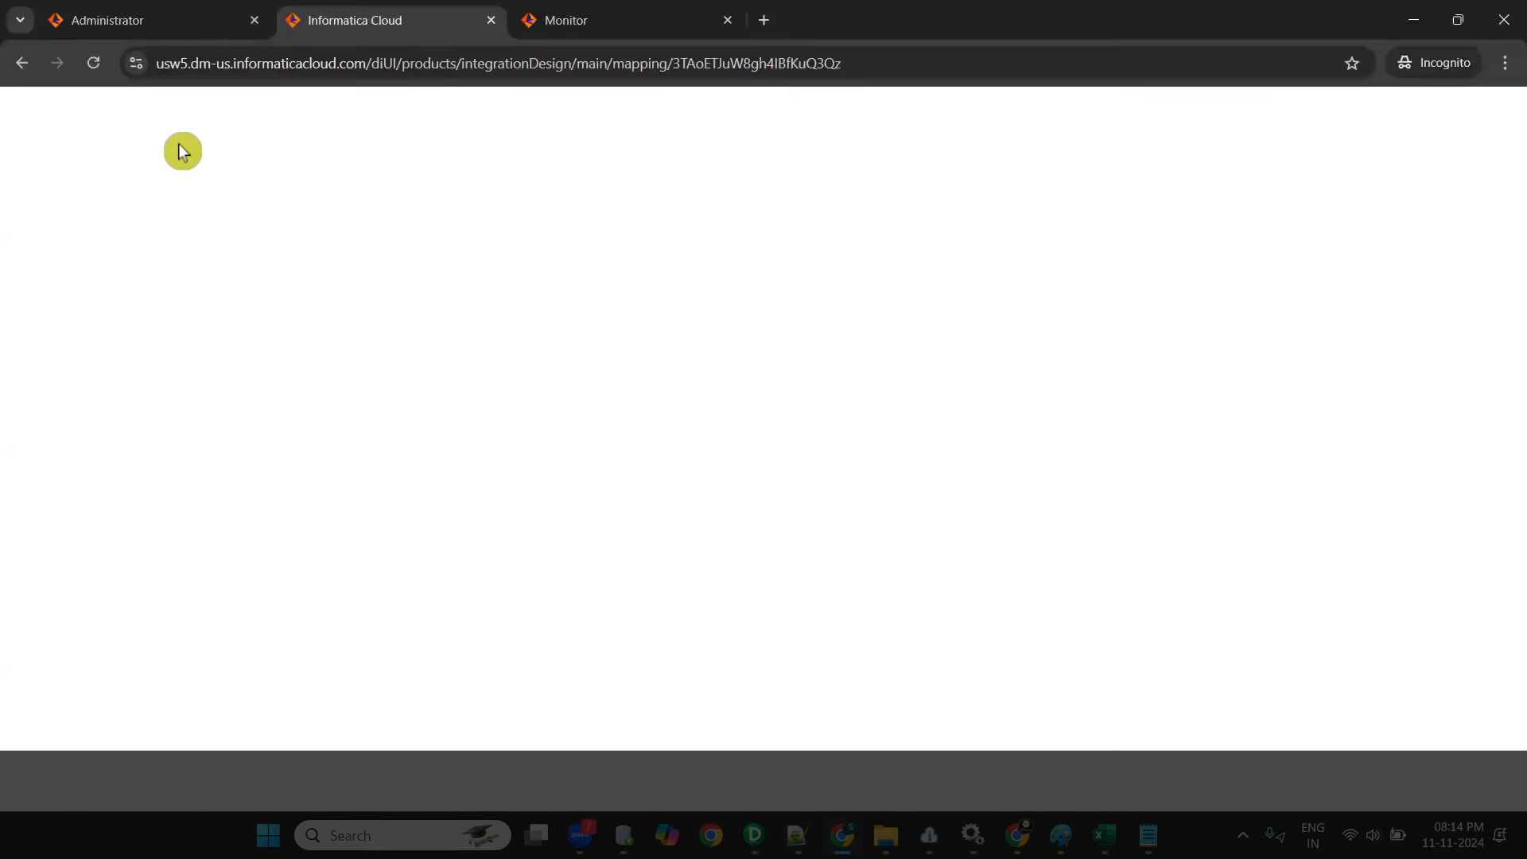
{"action": "left_click", "coordinate": [93, 63]}
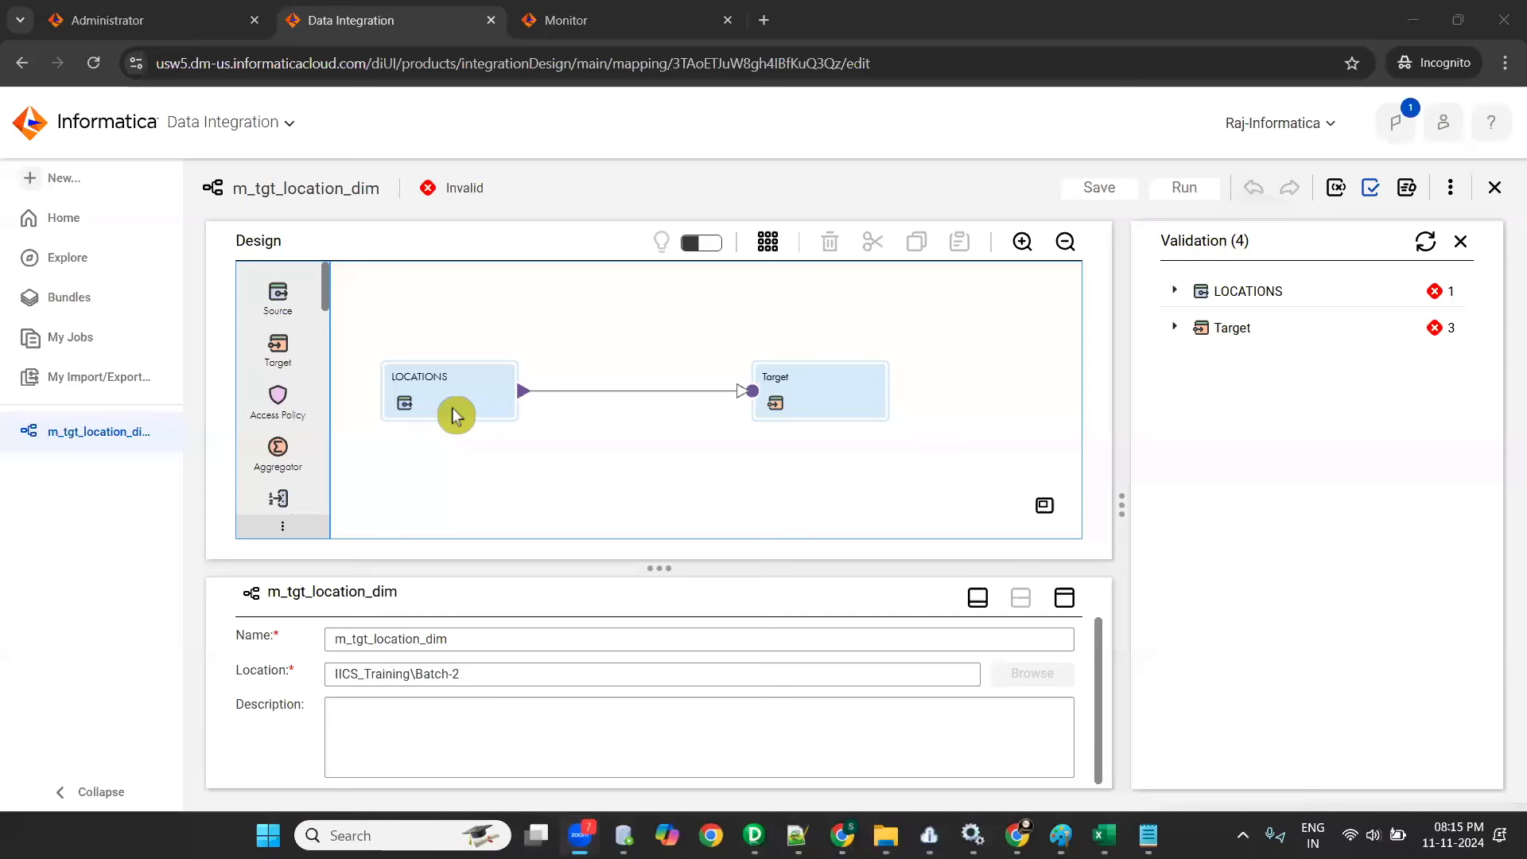
- Show the LOCATIONS source's connection settings in full view without the validation results, and browse its selectable source objects
{"action": "left_click", "coordinate": [444, 399]}
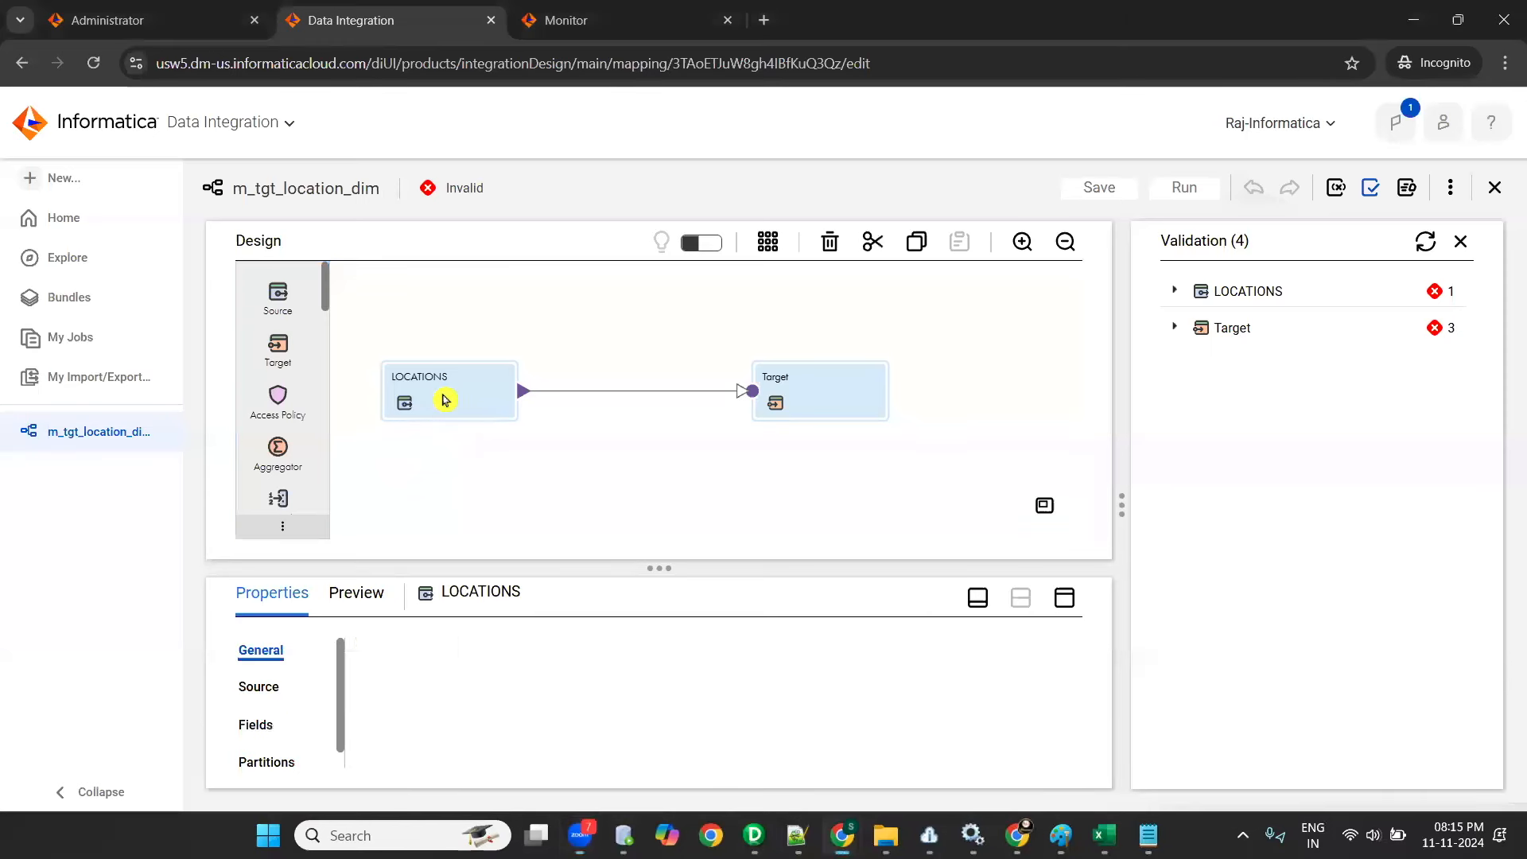
{"action": "left_click", "coordinate": [1064, 598]}
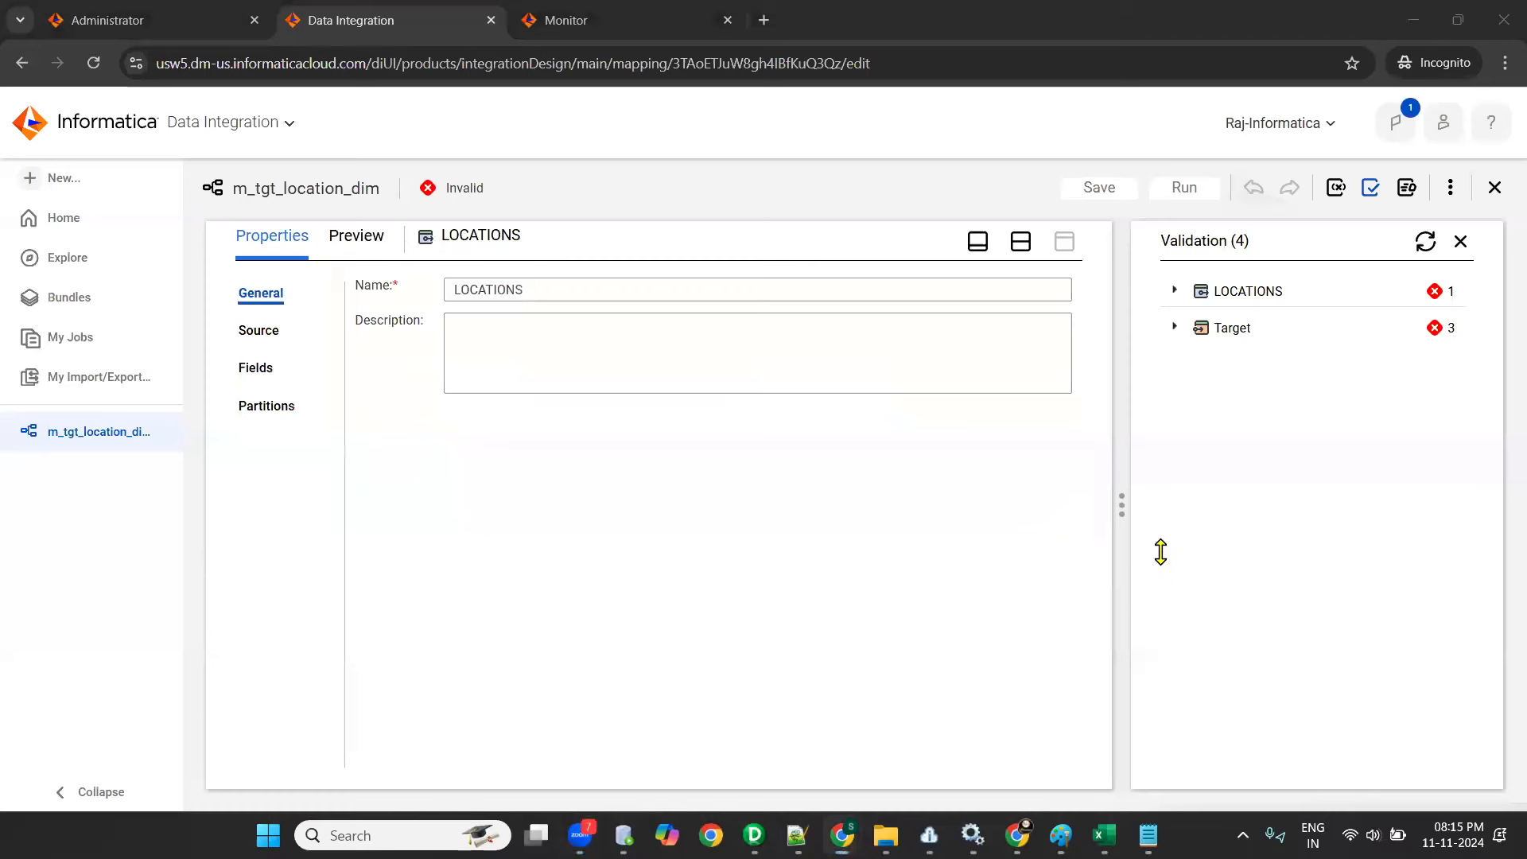
{"action": "left_click", "coordinate": [1461, 241]}
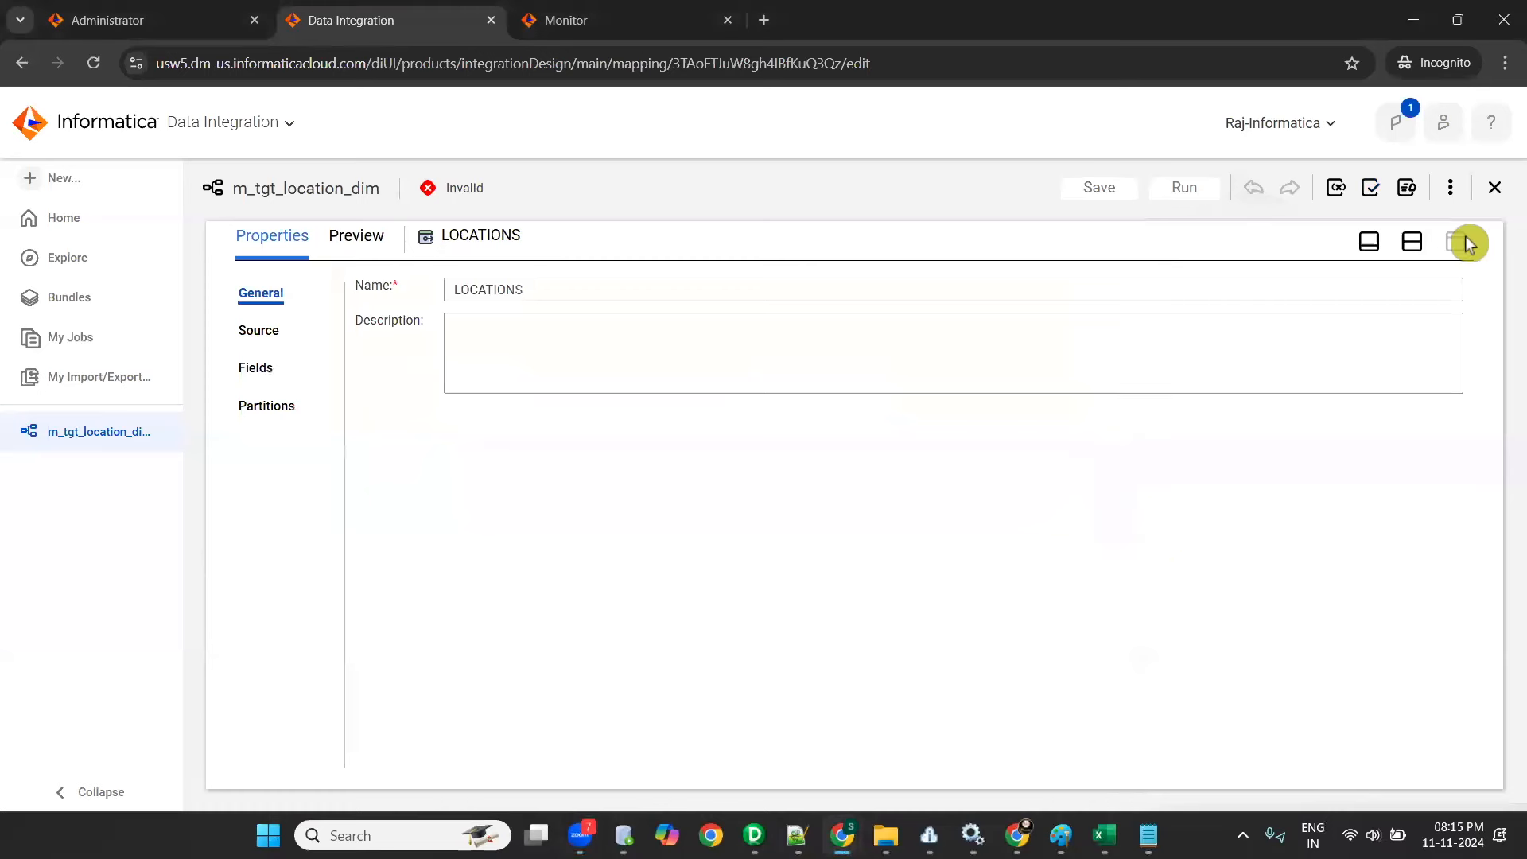
{"action": "left_click", "coordinate": [262, 331]}
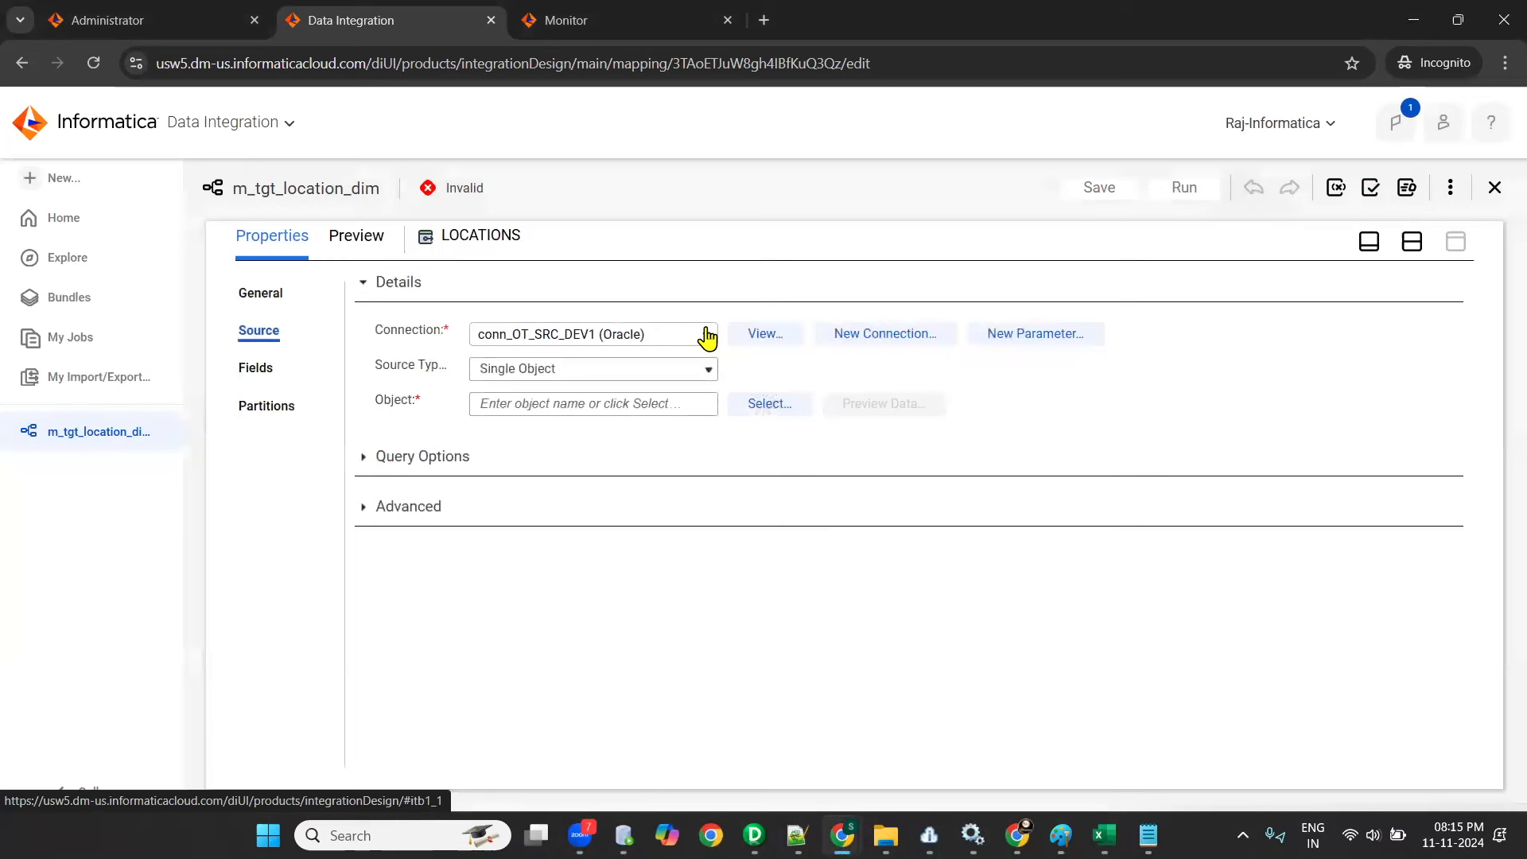
{"action": "left_click", "coordinate": [796, 403]}
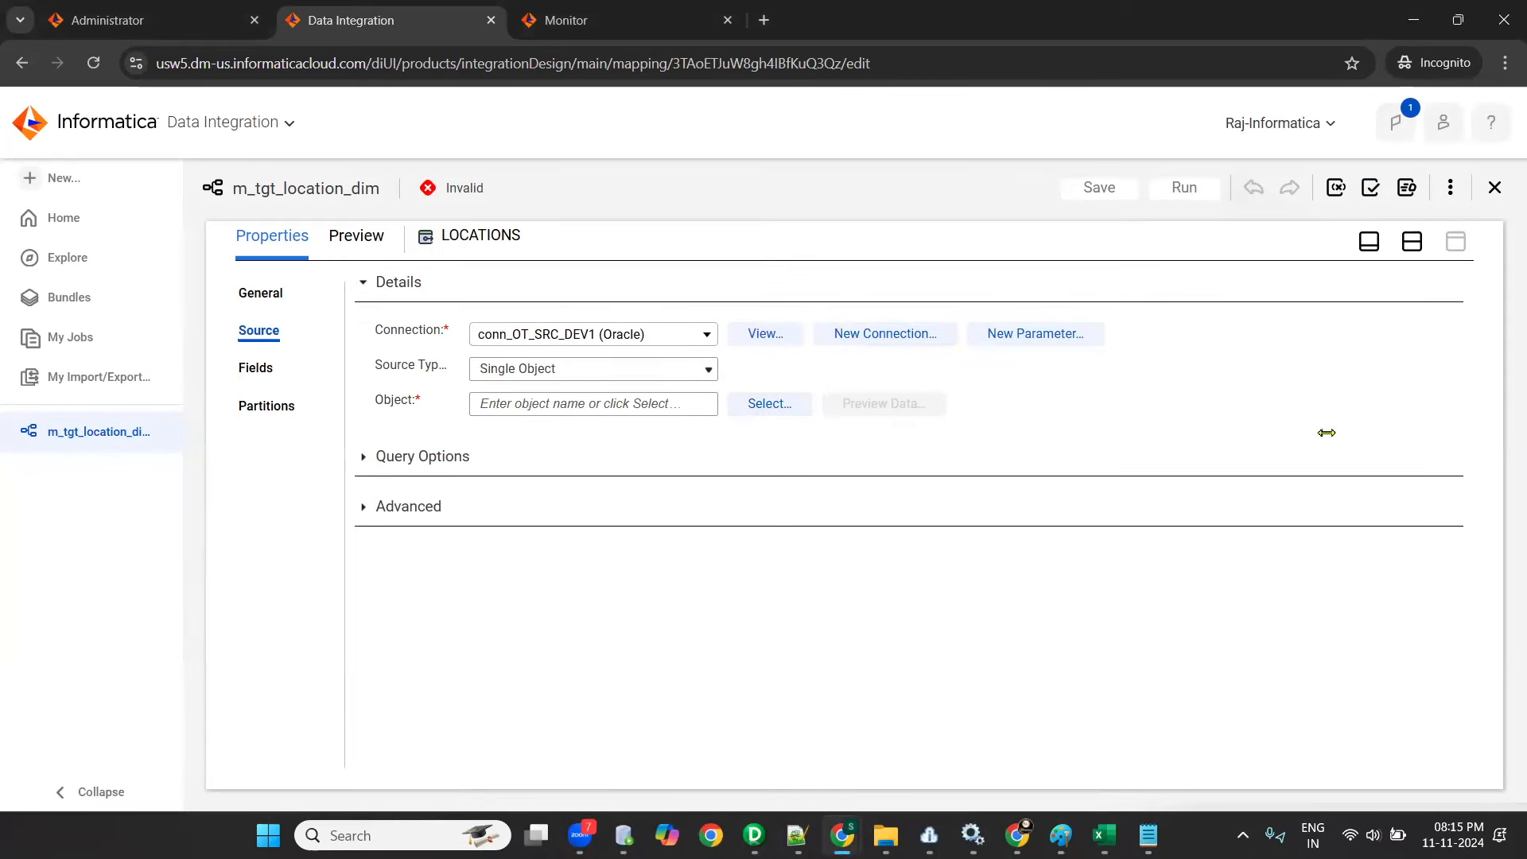
{"action": "left_click", "coordinate": [770, 407]}
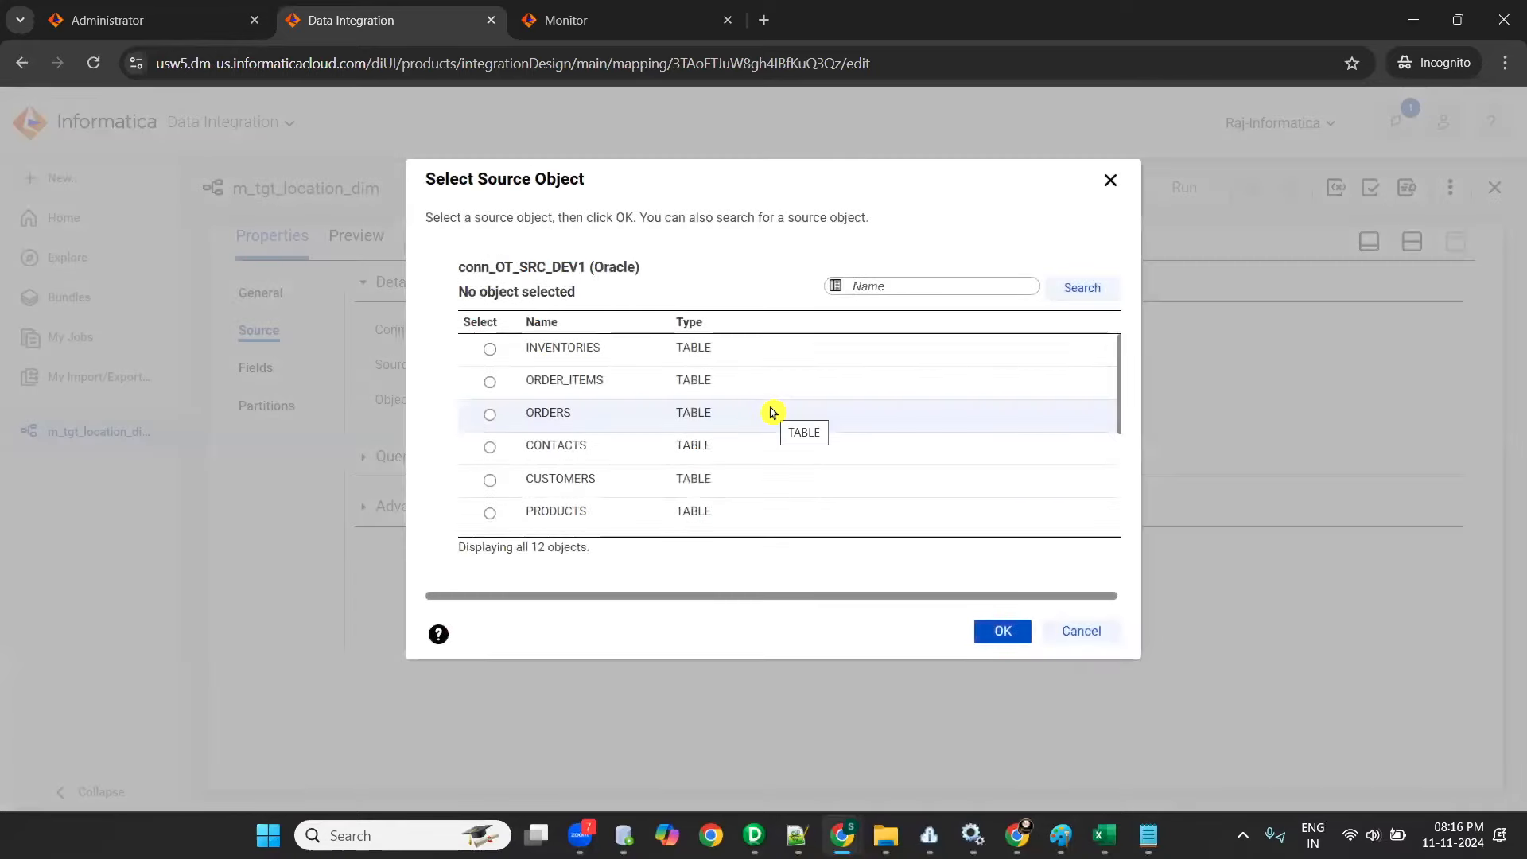
{"action": "scroll", "coordinate": [776, 413], "scroll_direction": "down", "scroll_amount": 3}
{"action": "scroll", "coordinate": [771, 412], "scroll_direction": "up", "scroll_amount": 3}
{"action": "scroll", "coordinate": [809, 449], "scroll_direction": "down", "scroll_amount": 3}
{"action": "scroll", "coordinate": [809, 449], "scroll_direction": "up", "scroll_amount": 3}
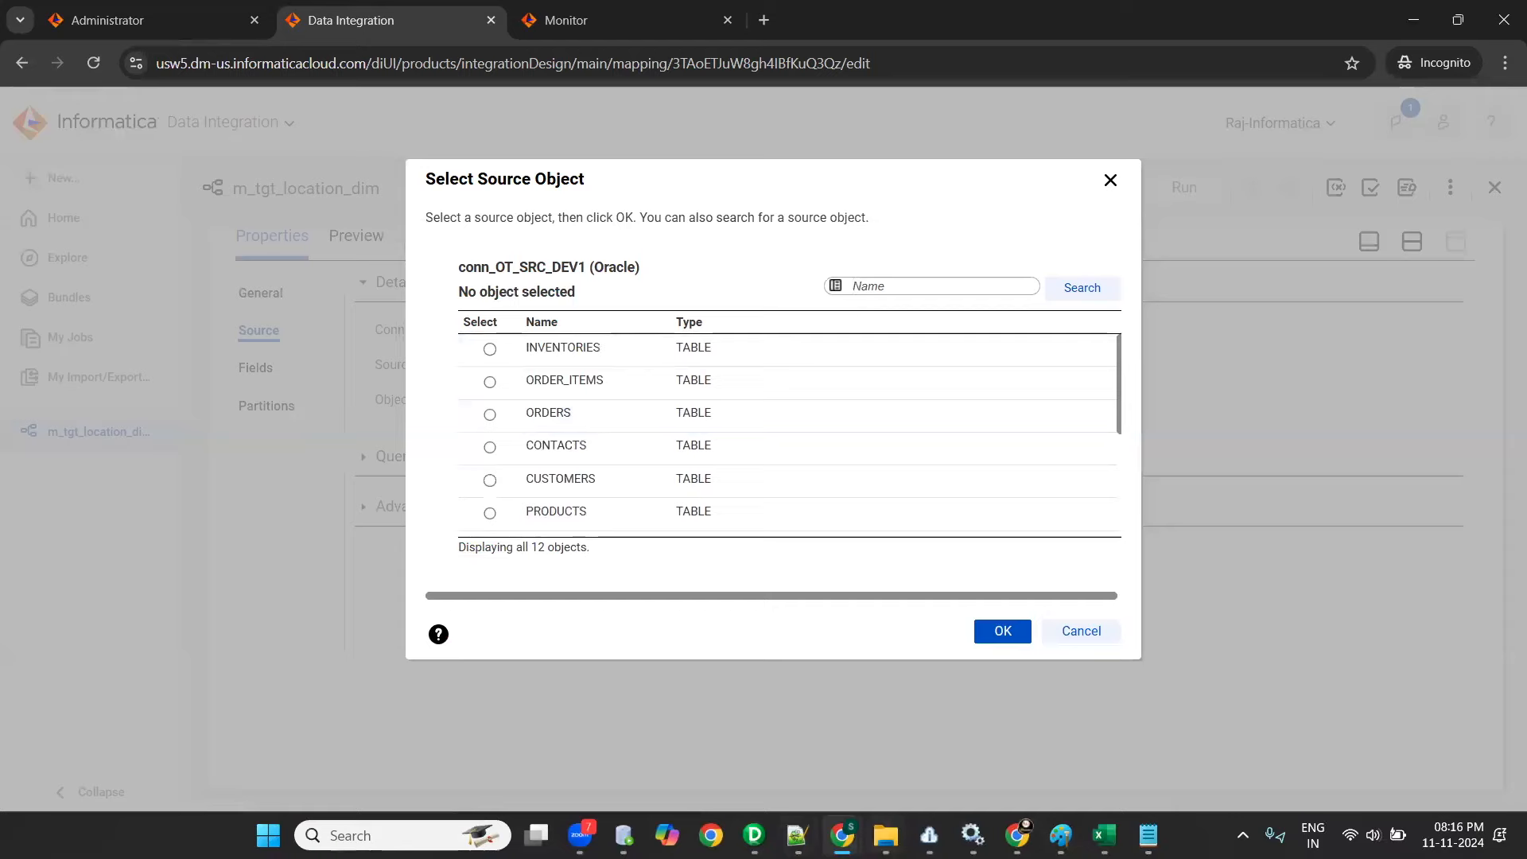
- Switch to Oracle SQL Developer, reconnect to OT_SRC_DEV1 and list its tables, and return to the source object selection
{"action": "left_click", "coordinate": [624, 835]}
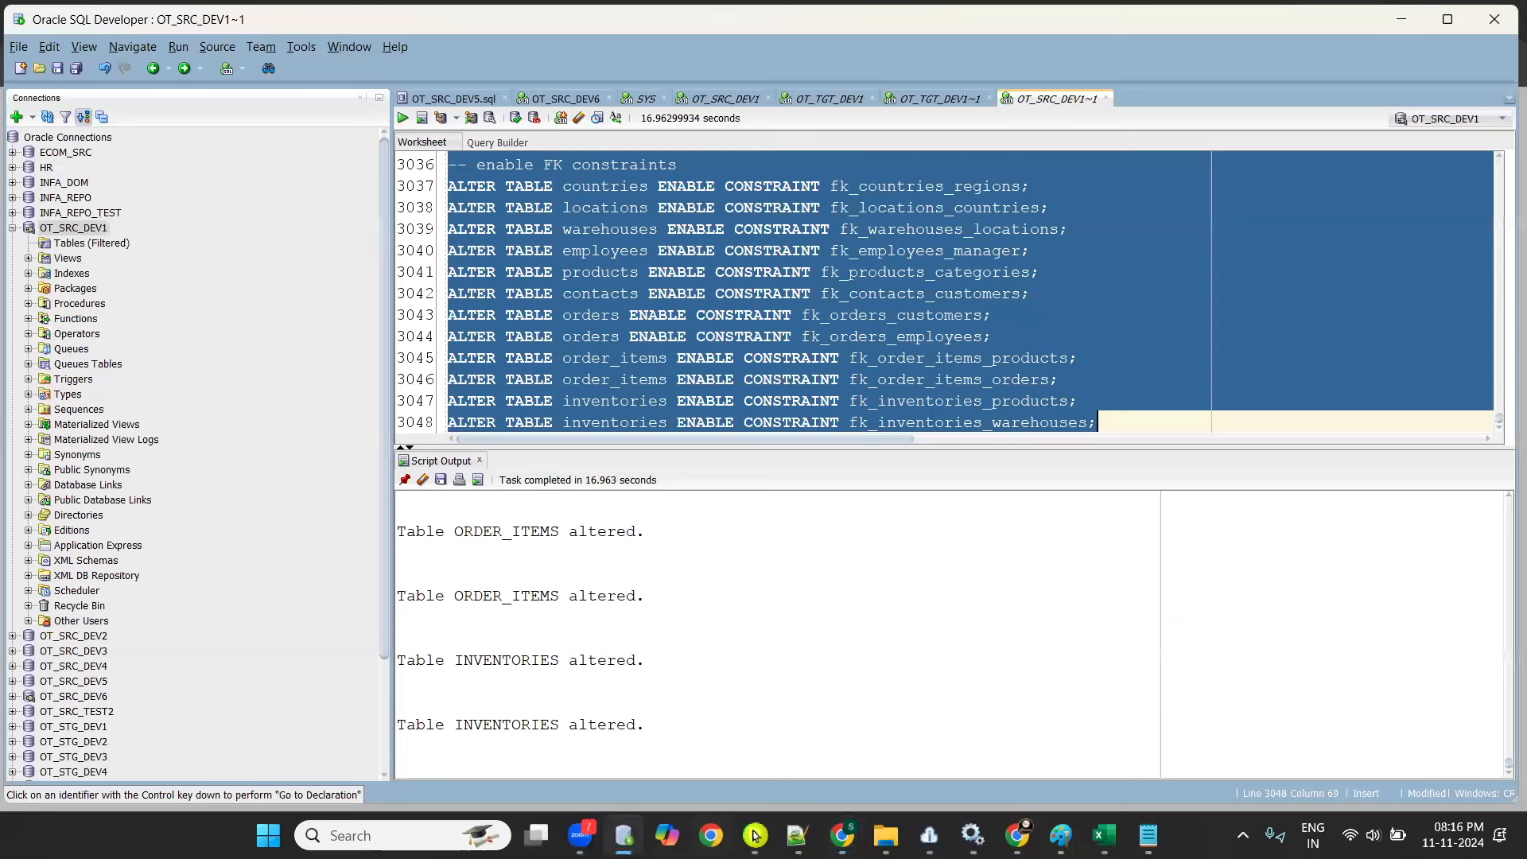
{"action": "mouse_move", "coordinate": [754, 835]}
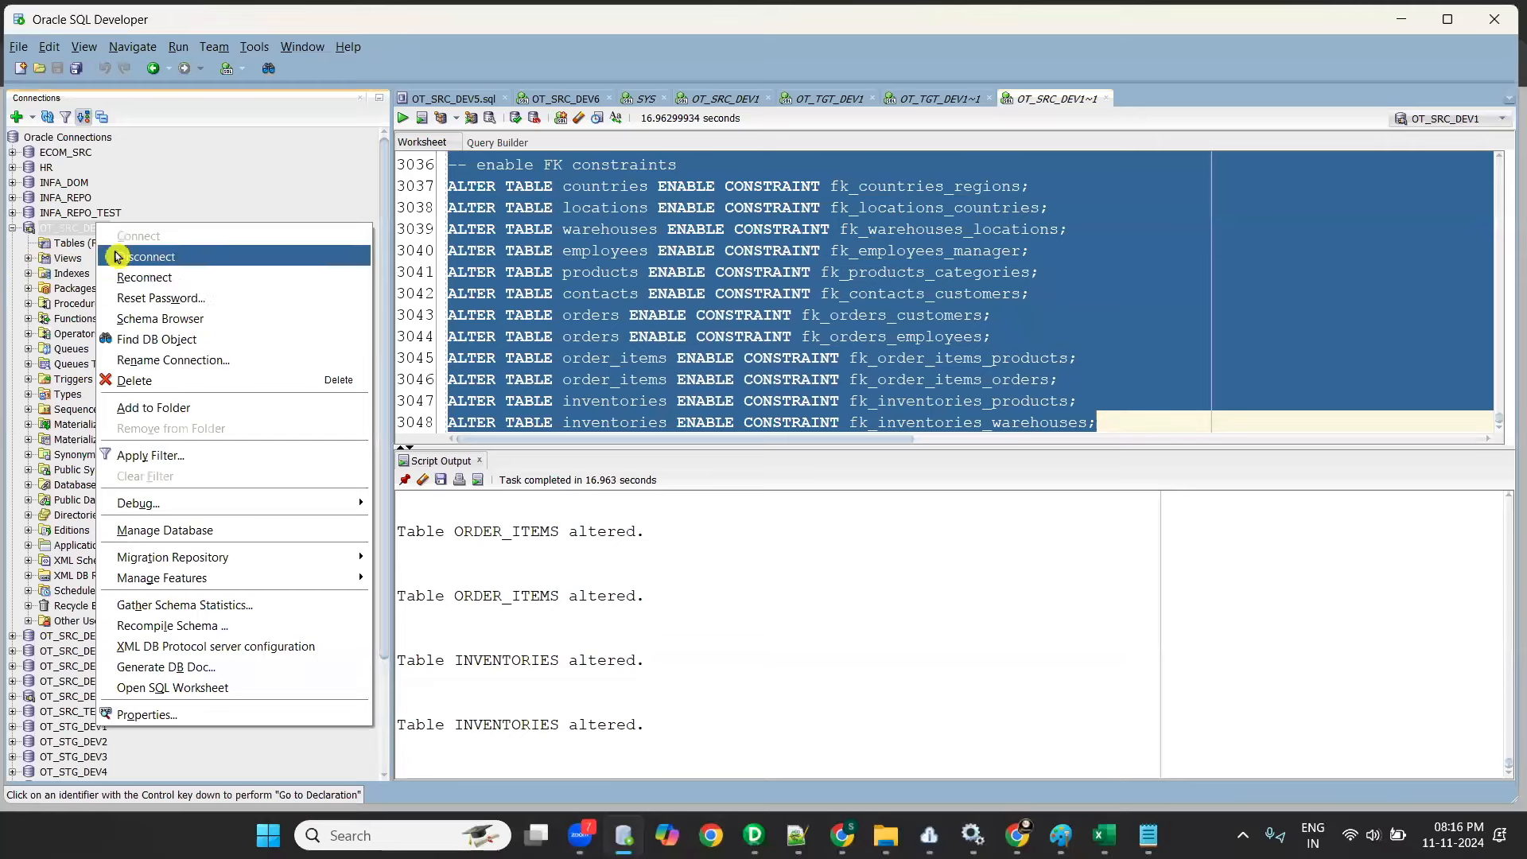
{"action": "left_click", "coordinate": [127, 256]}
{"action": "left_click", "coordinate": [12, 228]}
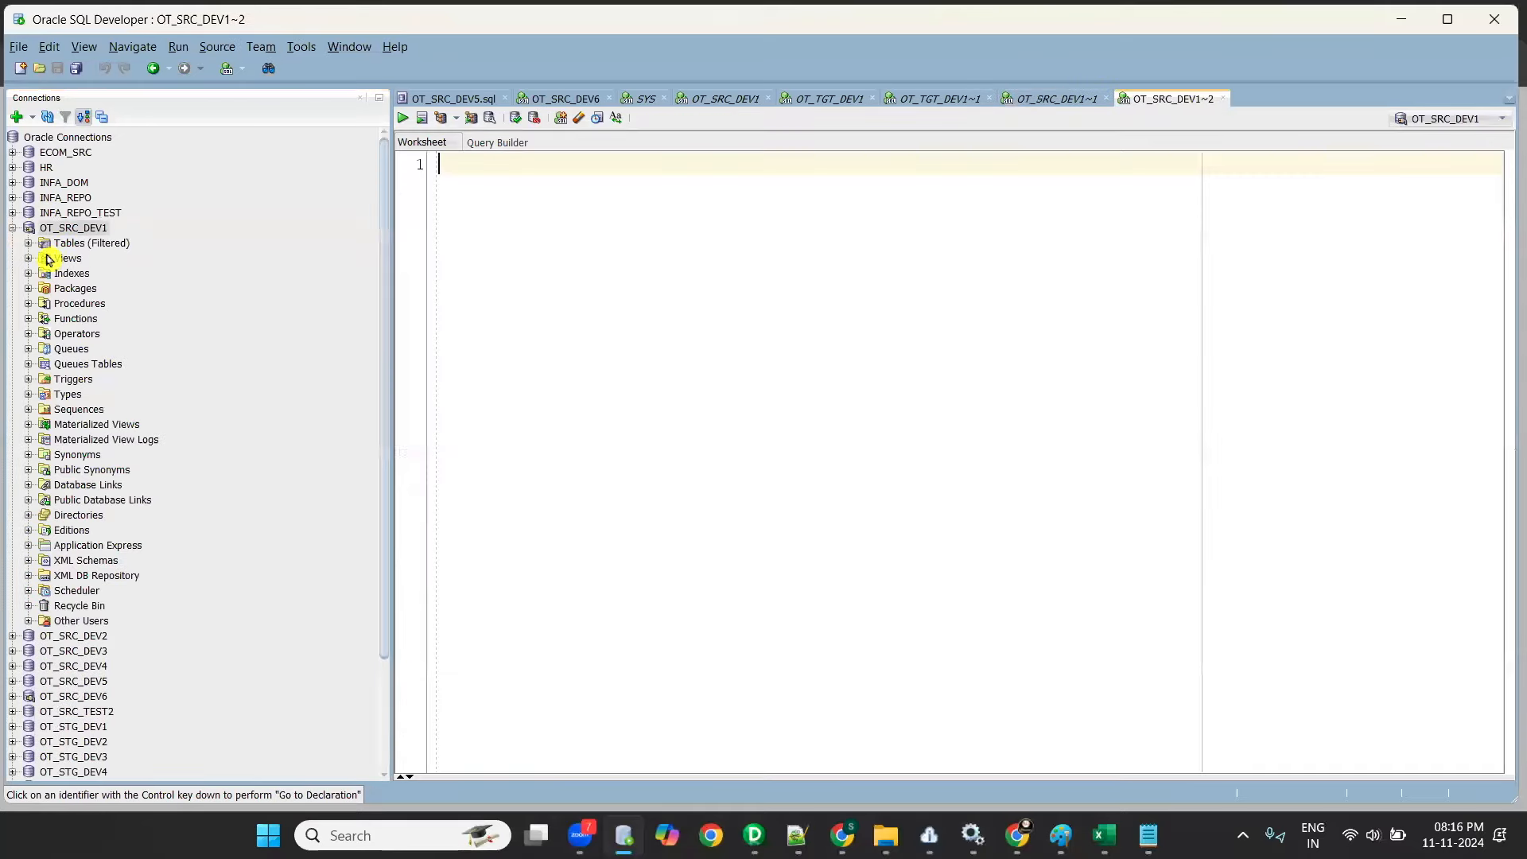
{"action": "left_click", "coordinate": [28, 243]}
{"action": "key", "text": "alt+Tab"}
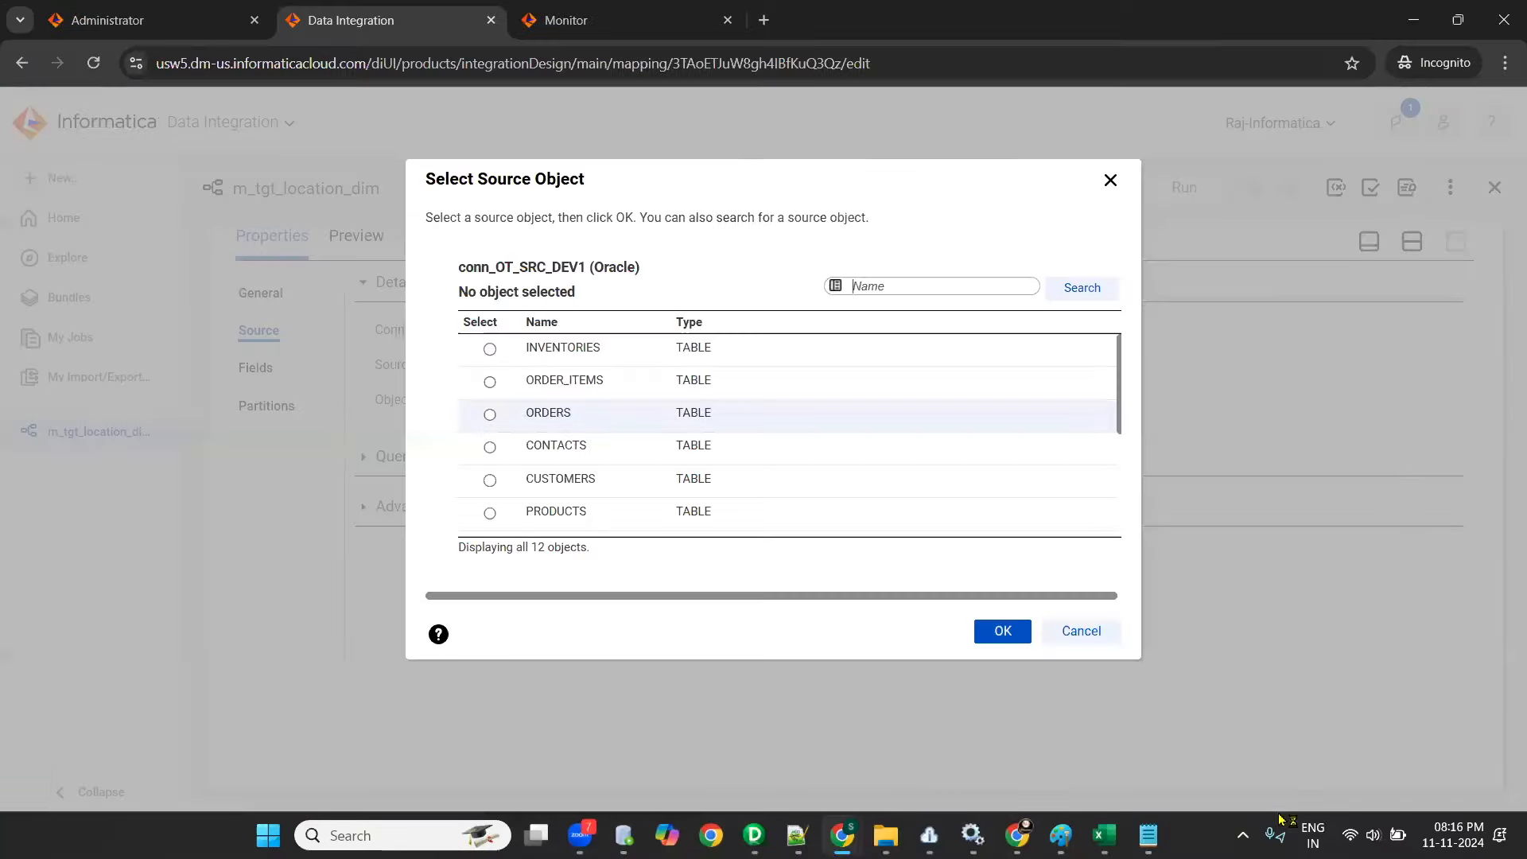
- Check the source table name in the Excel mapping document, select LOCATIONS as the source object and save the mapping
{"action": "left_click", "coordinate": [1106, 836]}
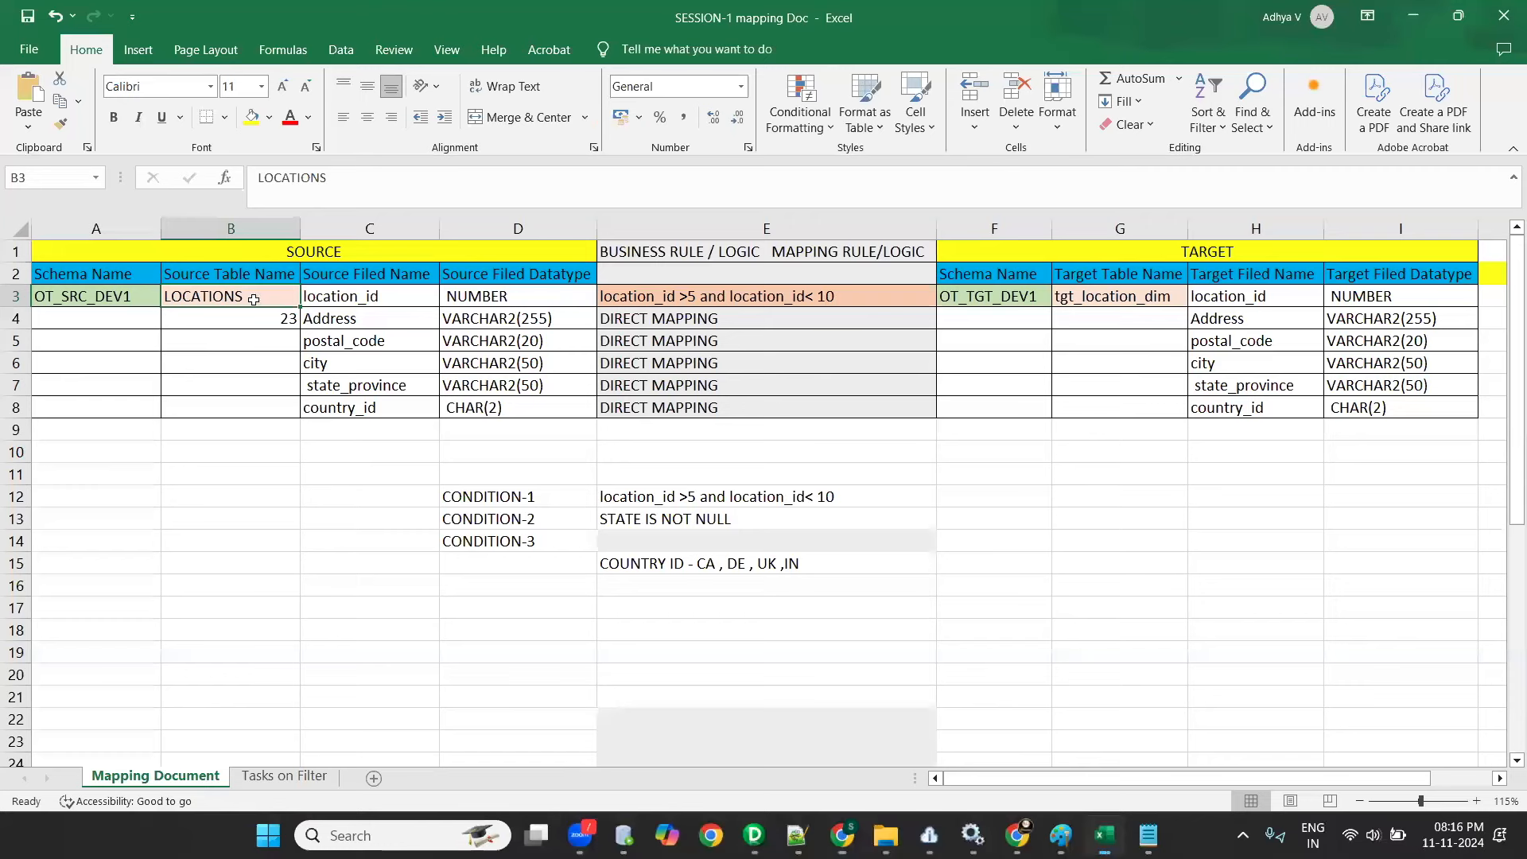
{"action": "key", "text": "alt+Tab"}
{"action": "scroll", "coordinate": [583, 440], "scroll_direction": "down", "scroll_amount": 3}
{"action": "left_click", "coordinate": [580, 450]}
{"action": "left_click", "coordinate": [1015, 629]}
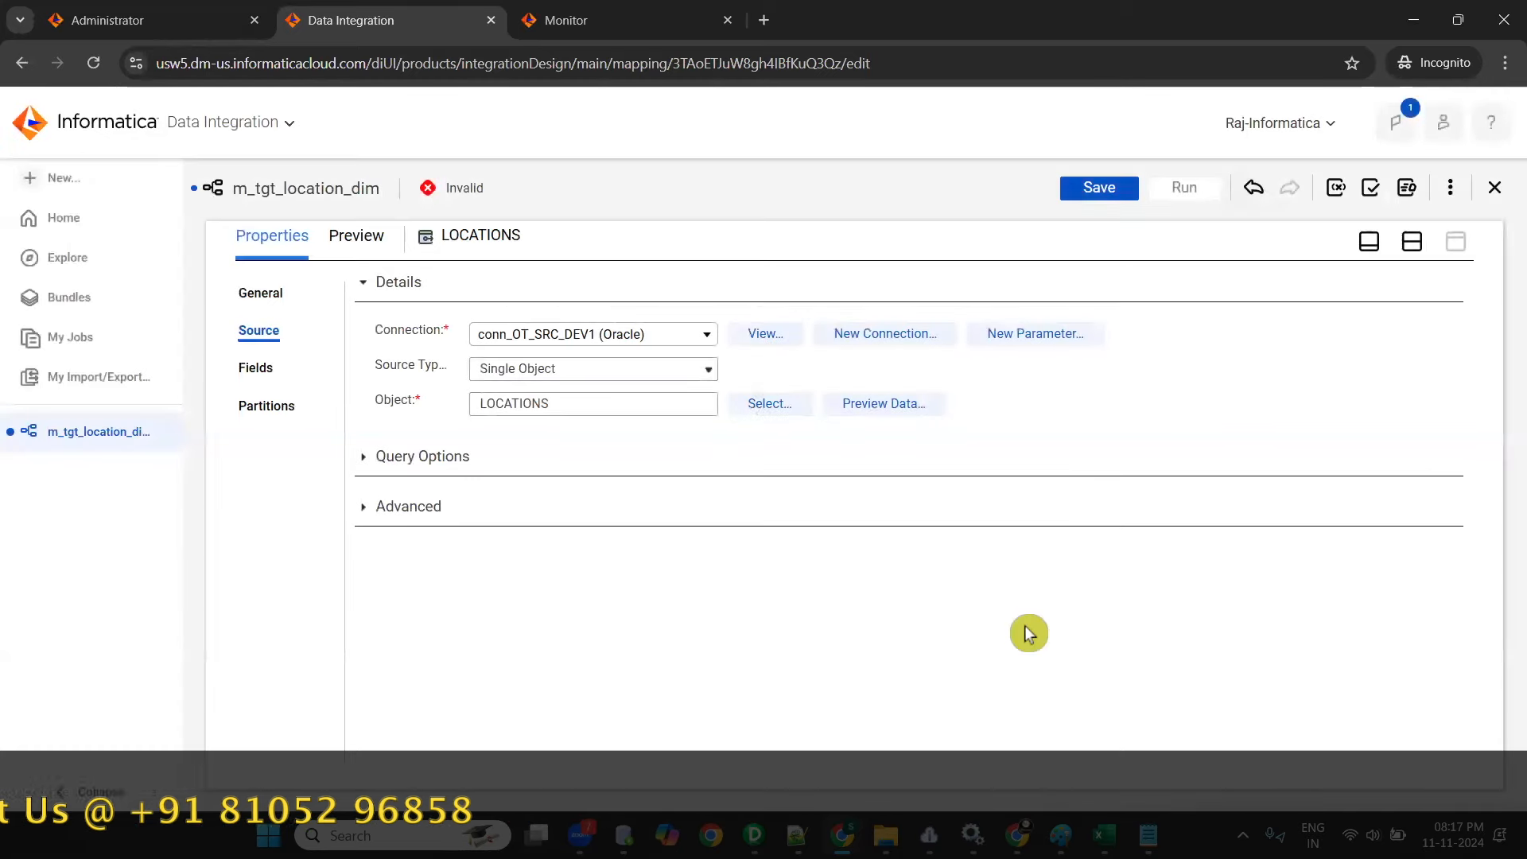
{"action": "left_click", "coordinate": [1096, 193]}
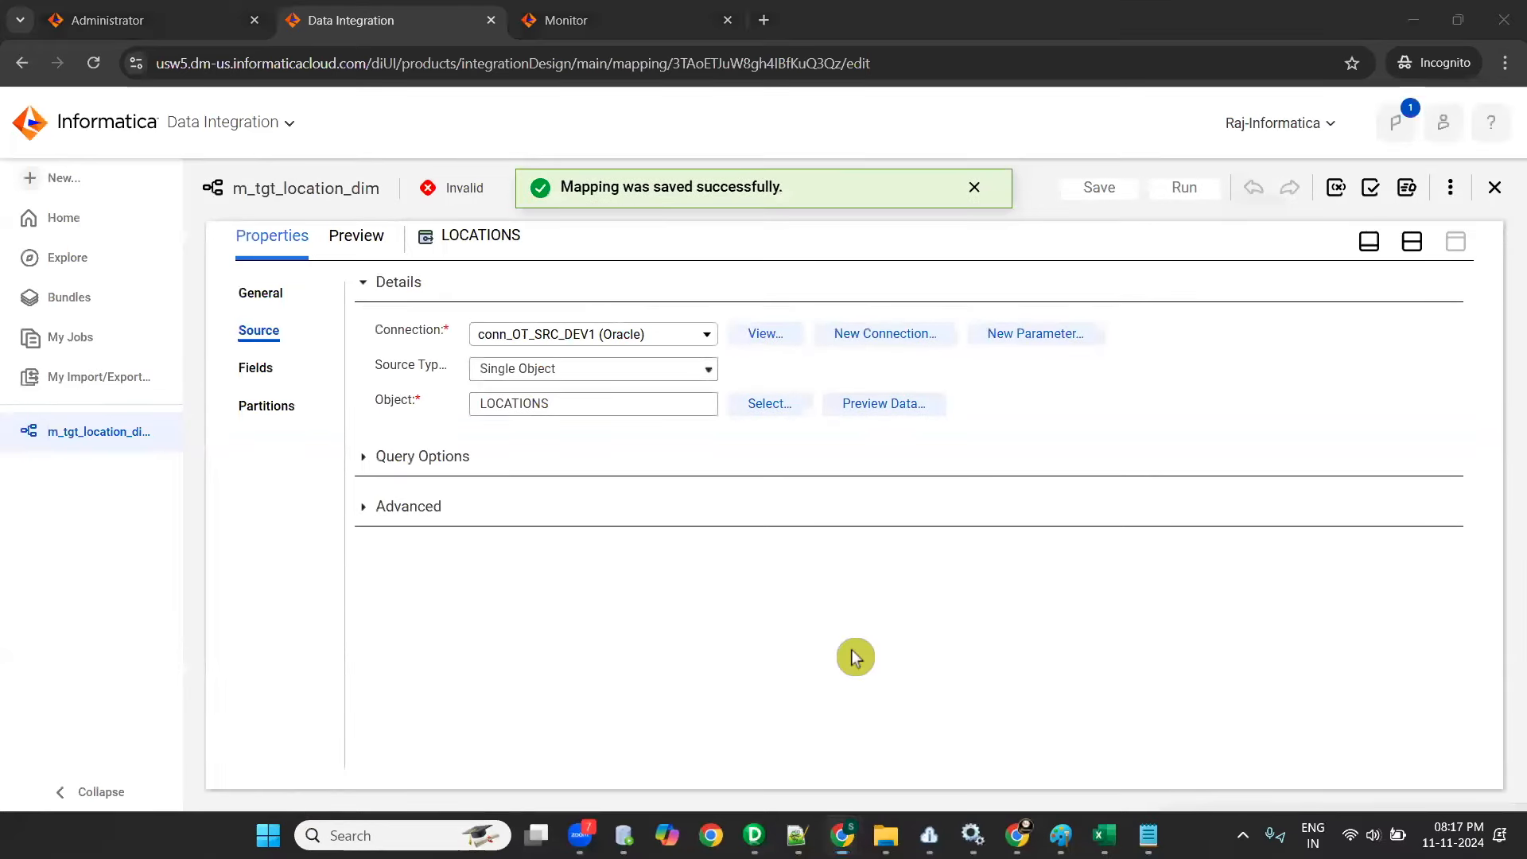
- Rename the Target transformation as TGT_LOCATION_DIM, using the target table name from the Excel mapping document in capitals
{"action": "left_click", "coordinate": [1413, 242]}
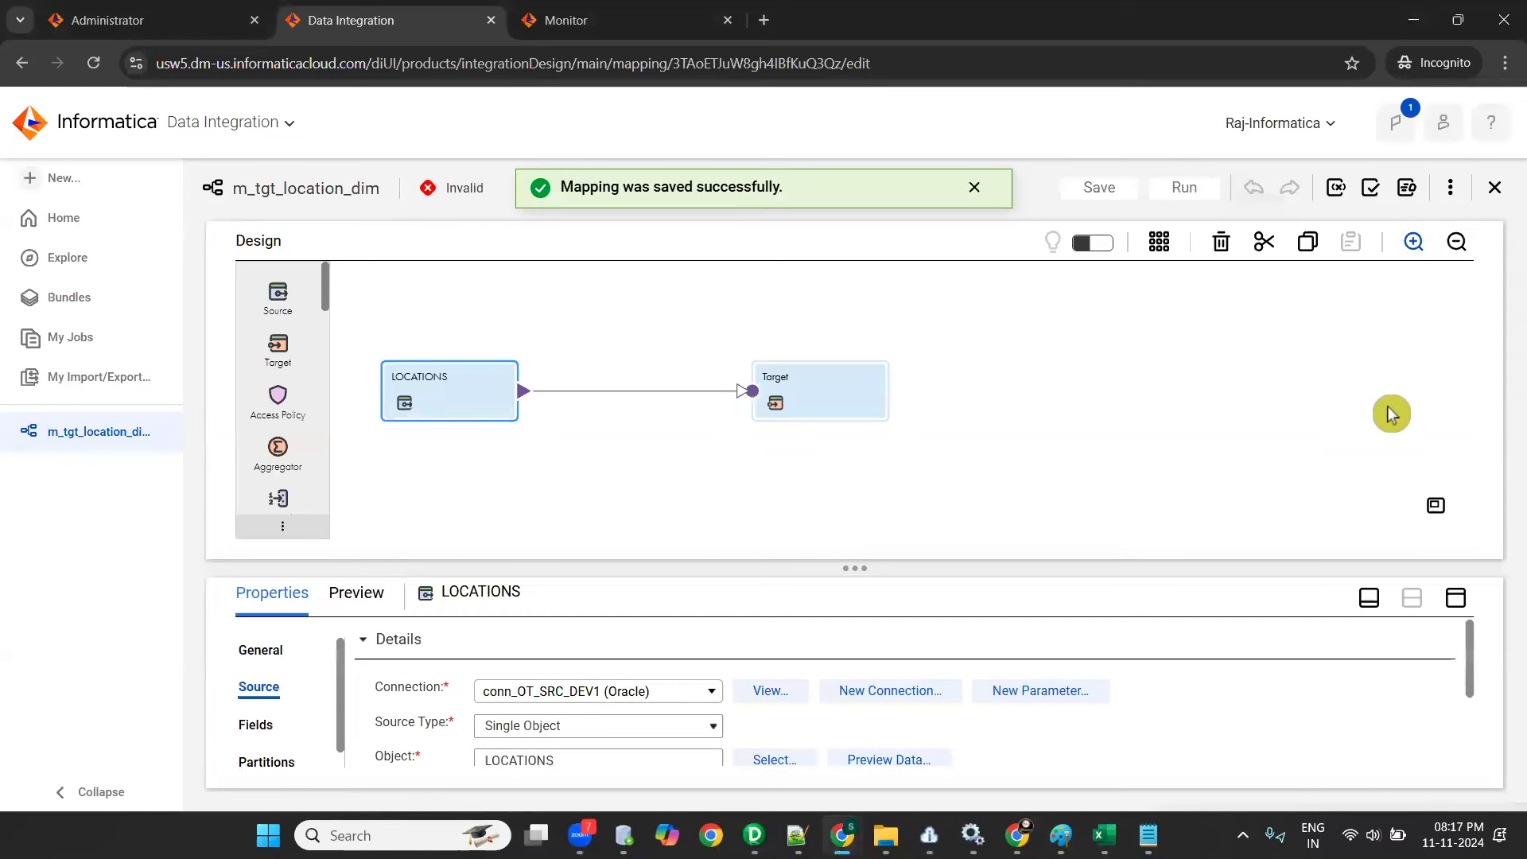
{"action": "left_click", "coordinate": [804, 406]}
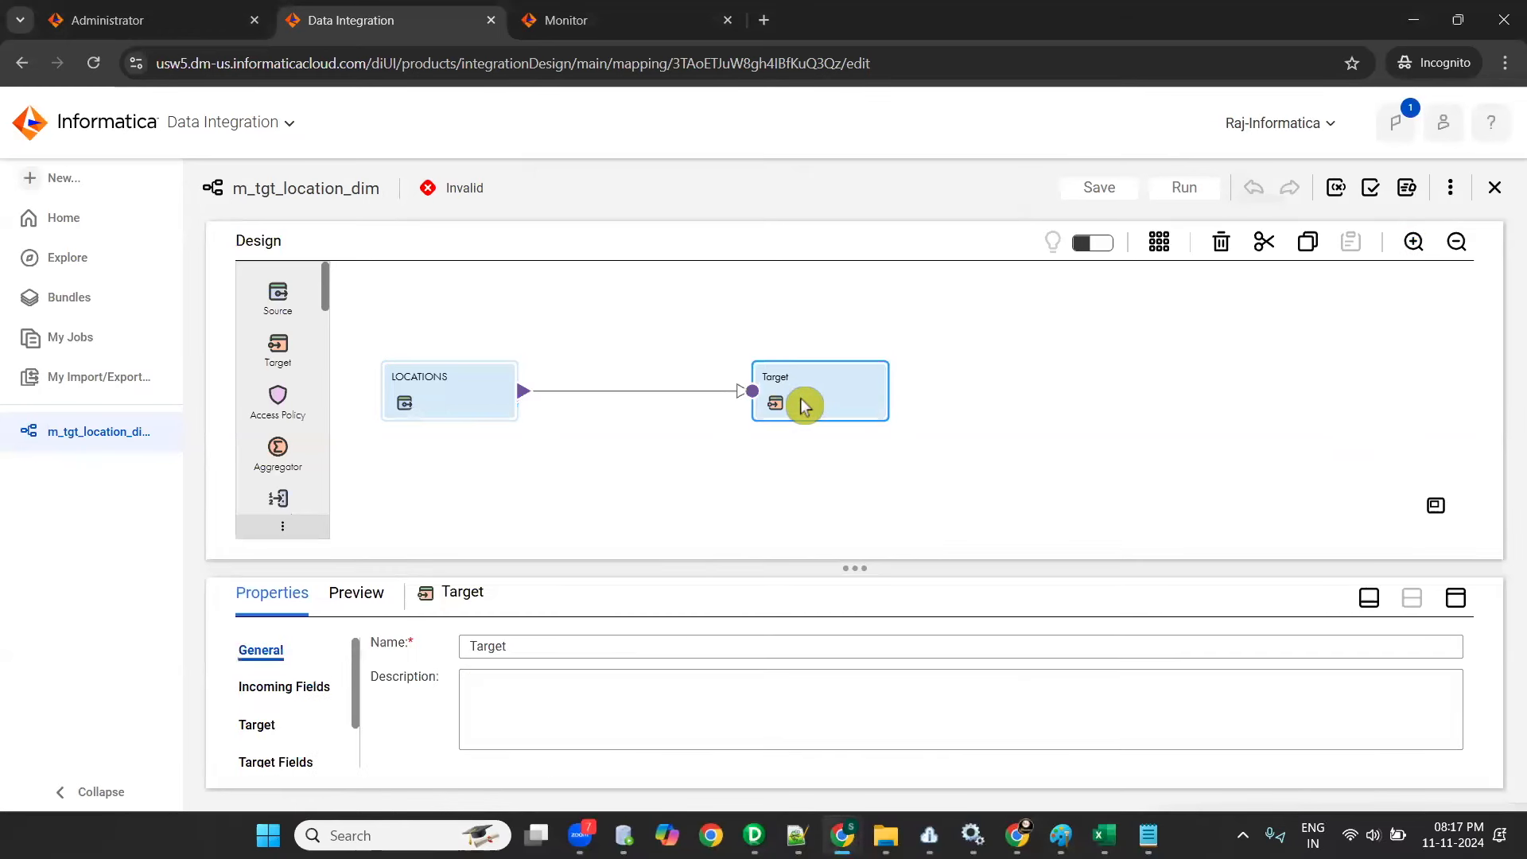
{"action": "left_click", "coordinate": [1104, 835]}
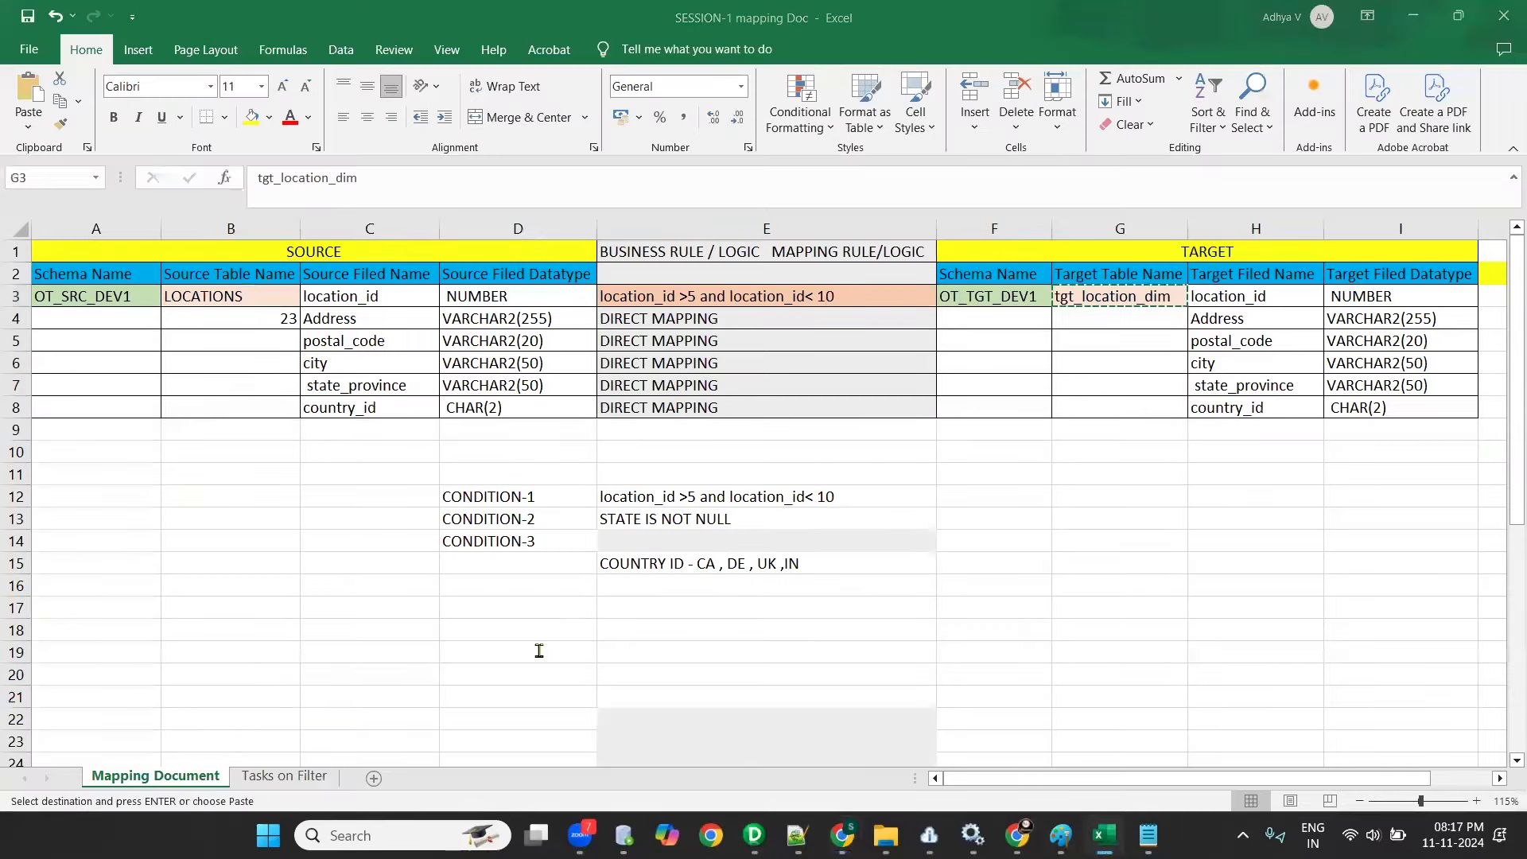
{"action": "key", "text": "alt+Tab"}
{"action": "type", "text": "tgt_location_dim"}
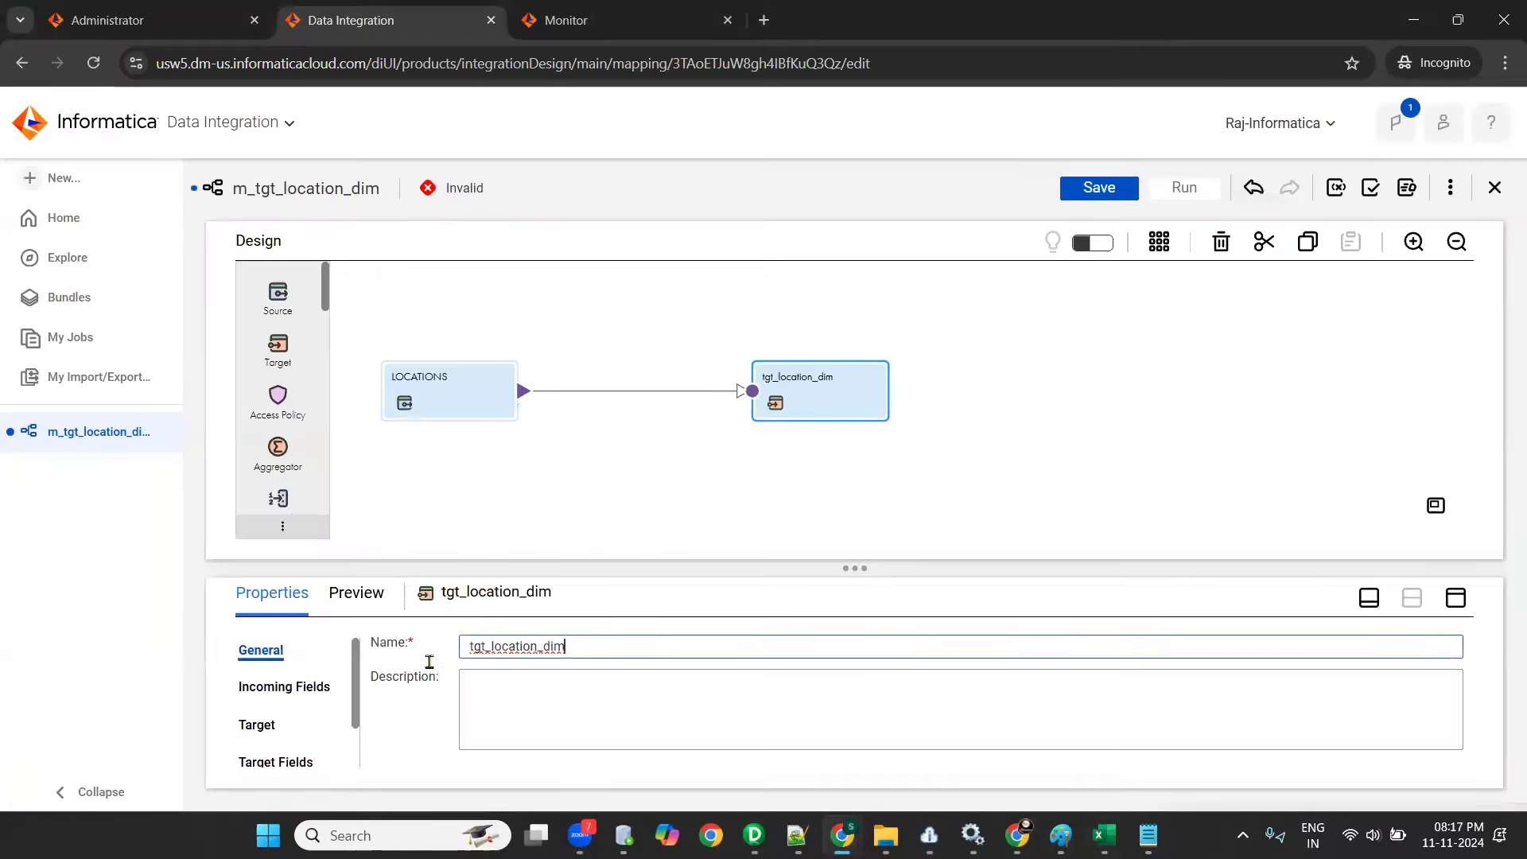
{"action": "double_click", "coordinate": [464, 646]}
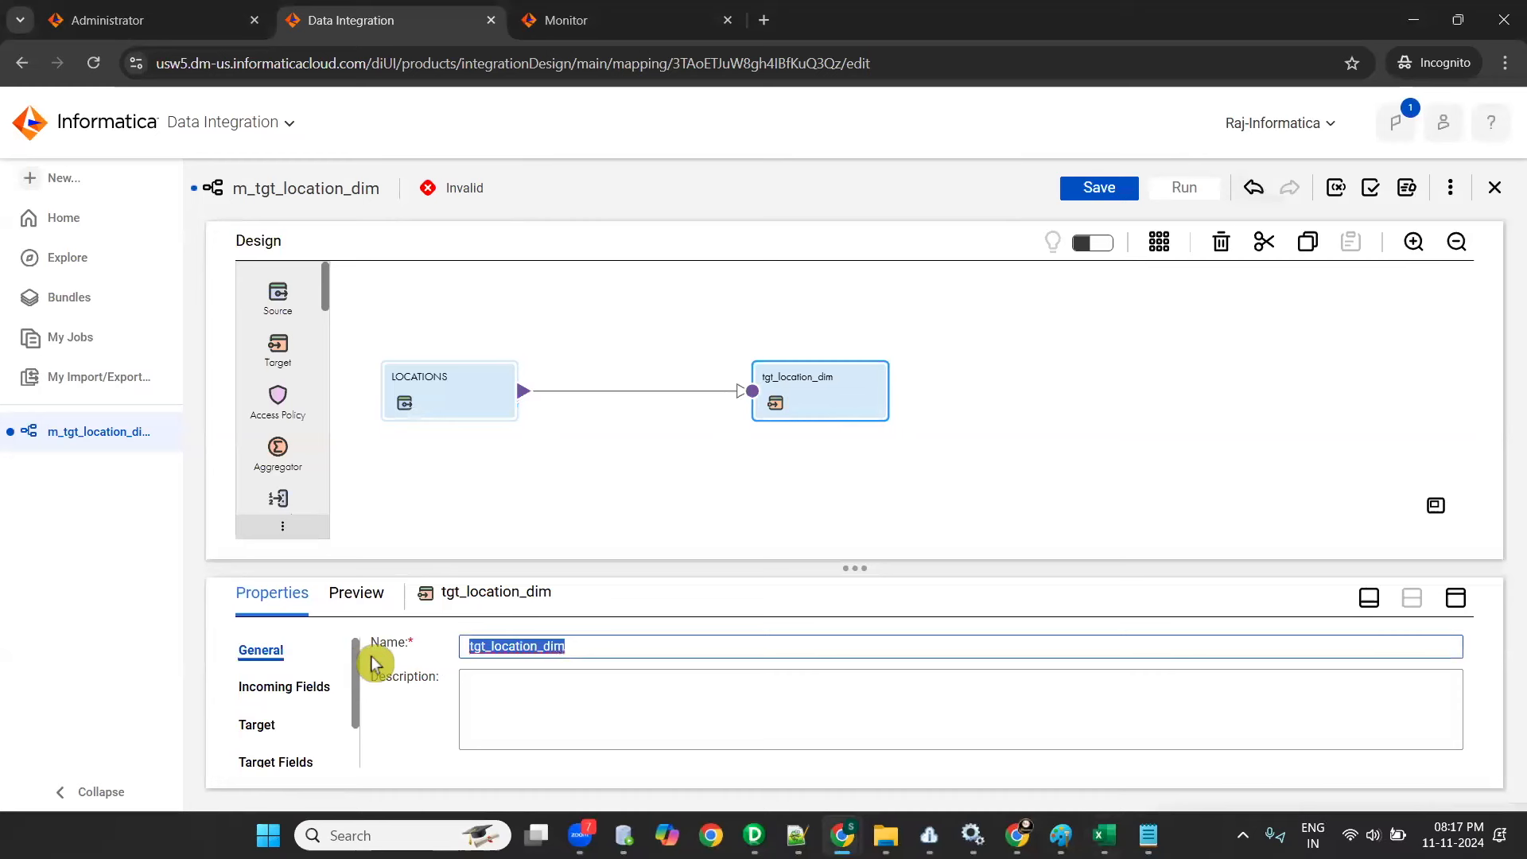
{"action": "type", "text": "TGT_LOCATION_DIM"}
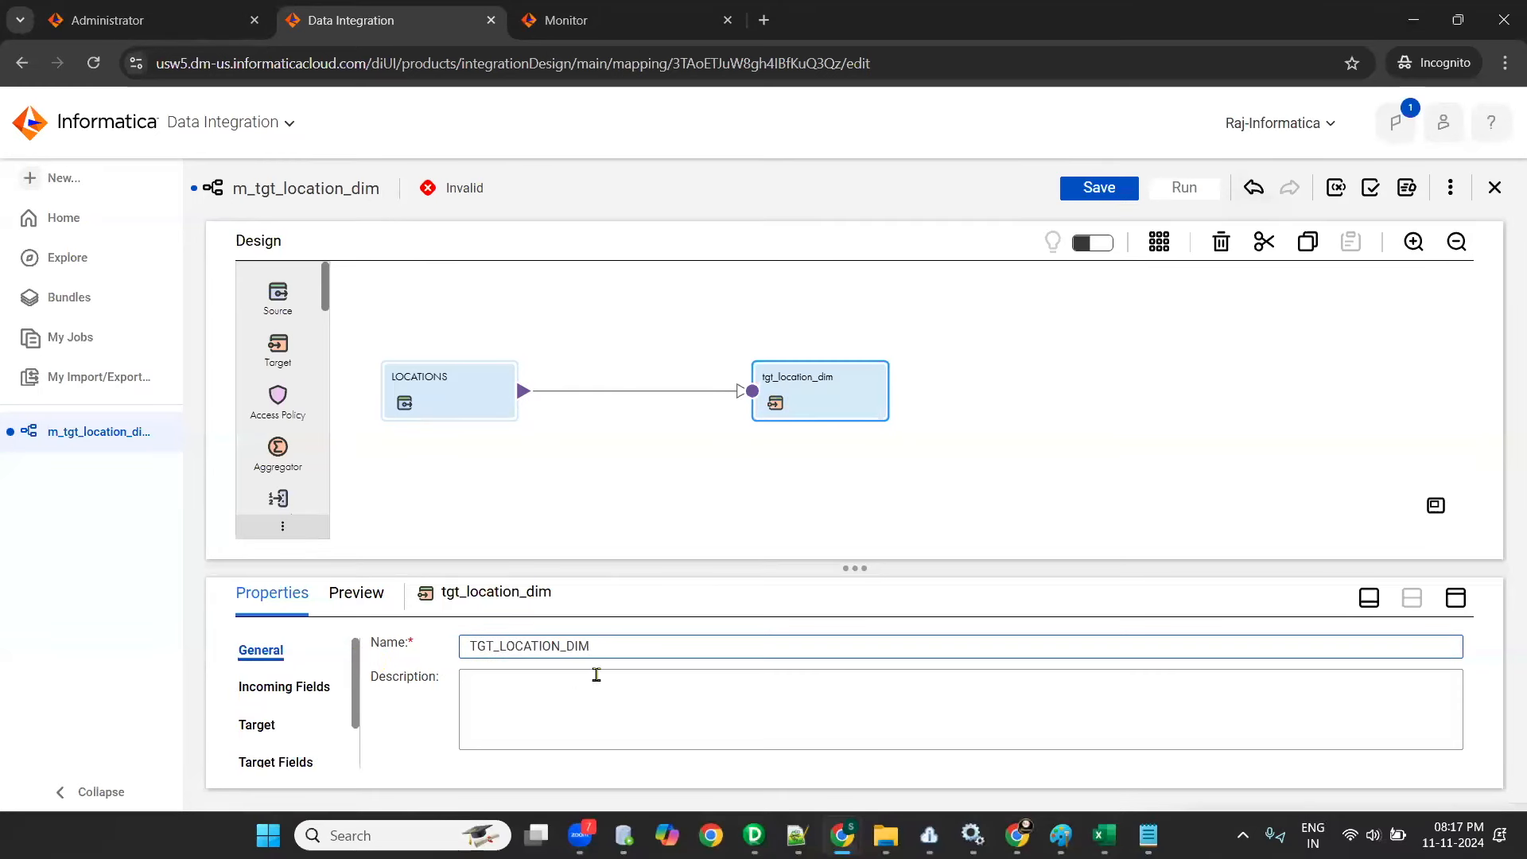
{"action": "left_click", "coordinate": [596, 675]}
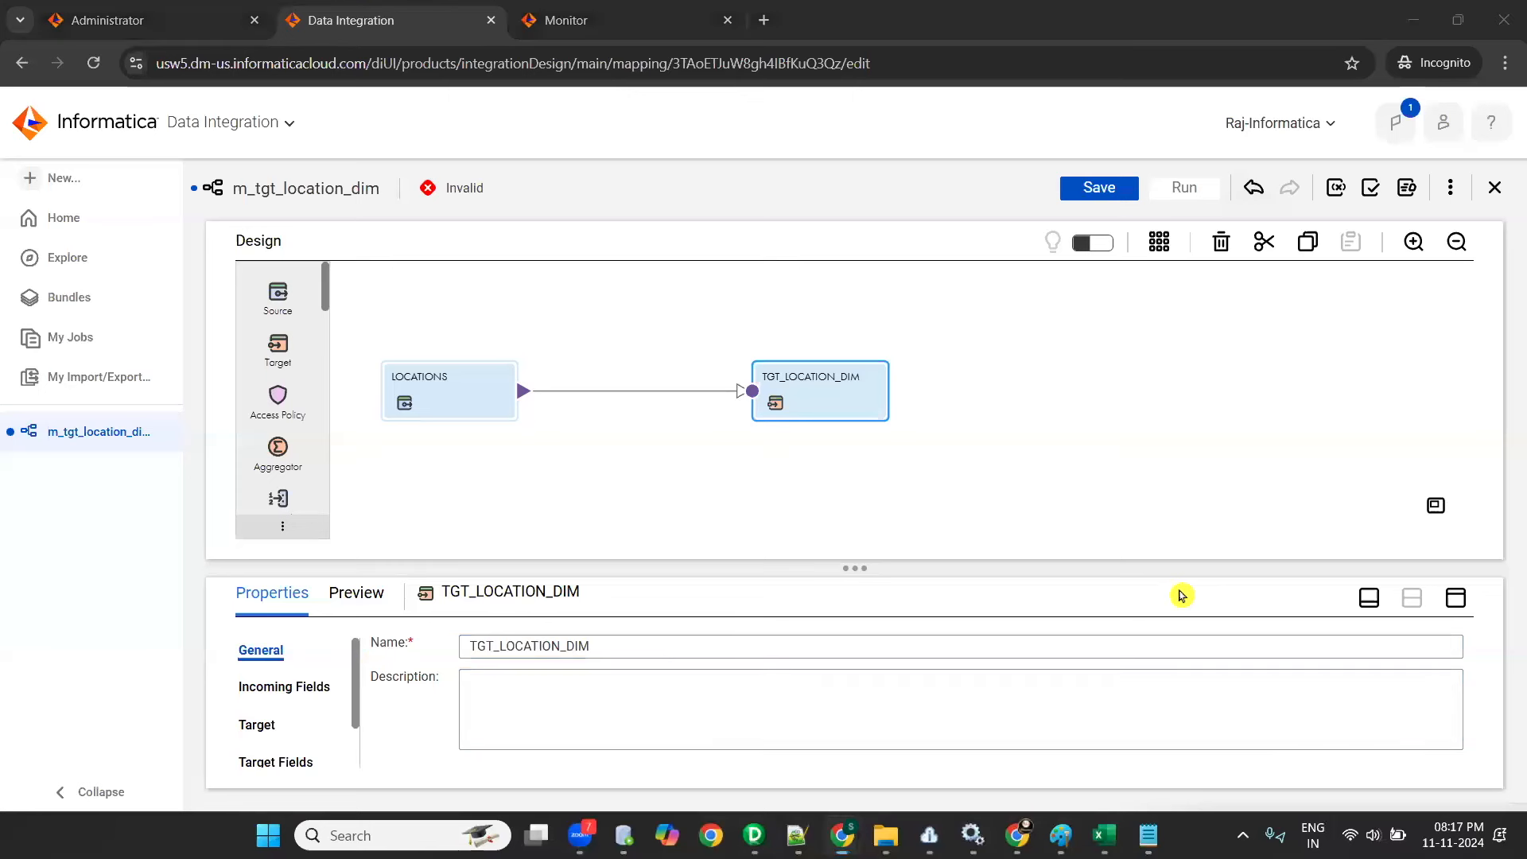
- Set the TGT_LOCATION_DIM target's connection to conn_OT_TGT_DEV1 (Oracle) and choose the TGT_LOCATION_DIM table as its object
{"action": "left_click", "coordinate": [1455, 601]}
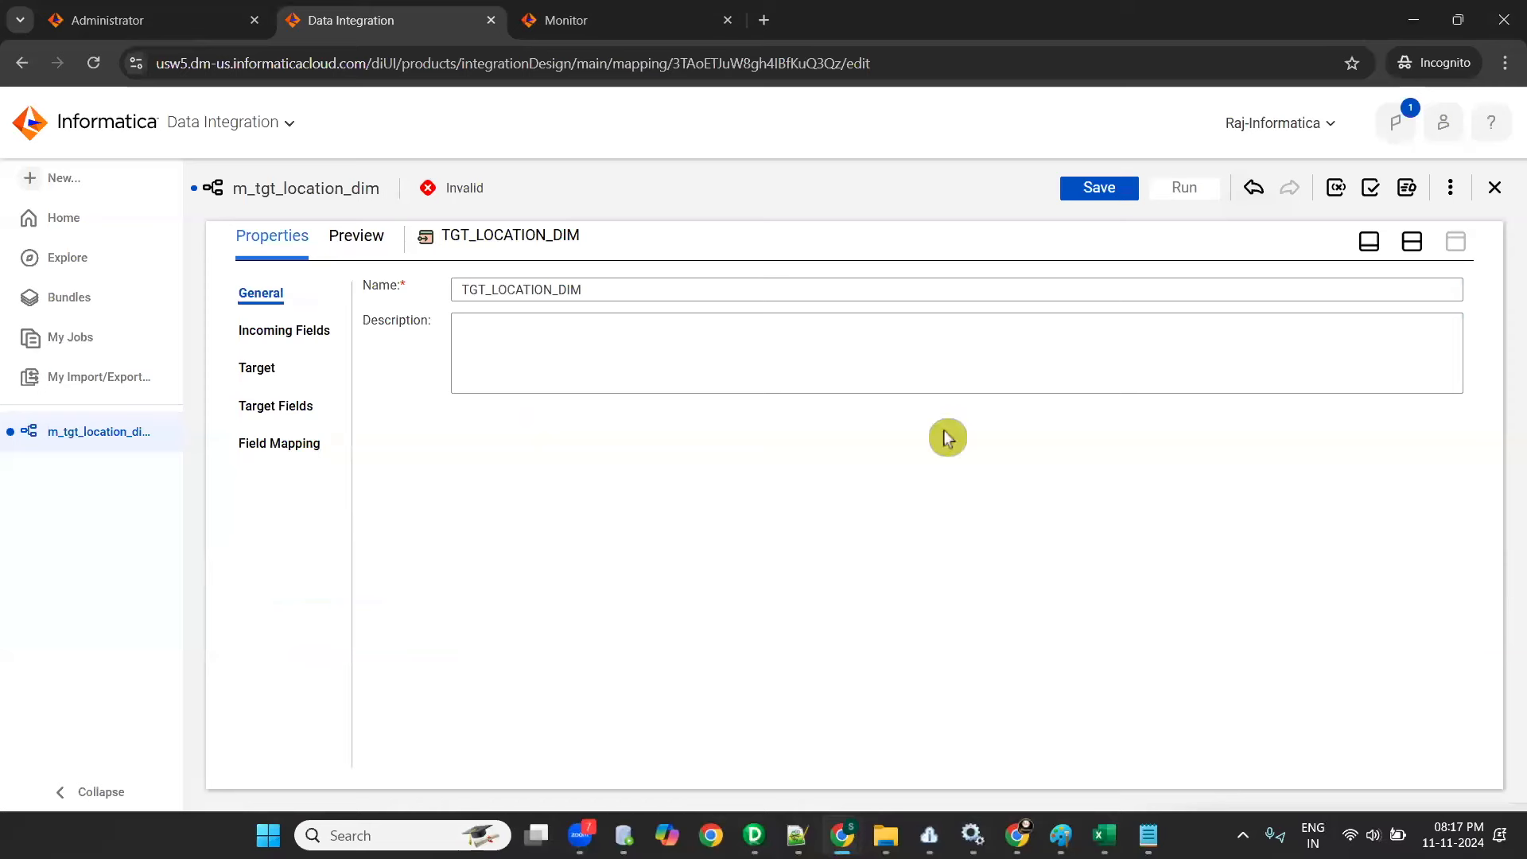
{"action": "left_click", "coordinate": [258, 374]}
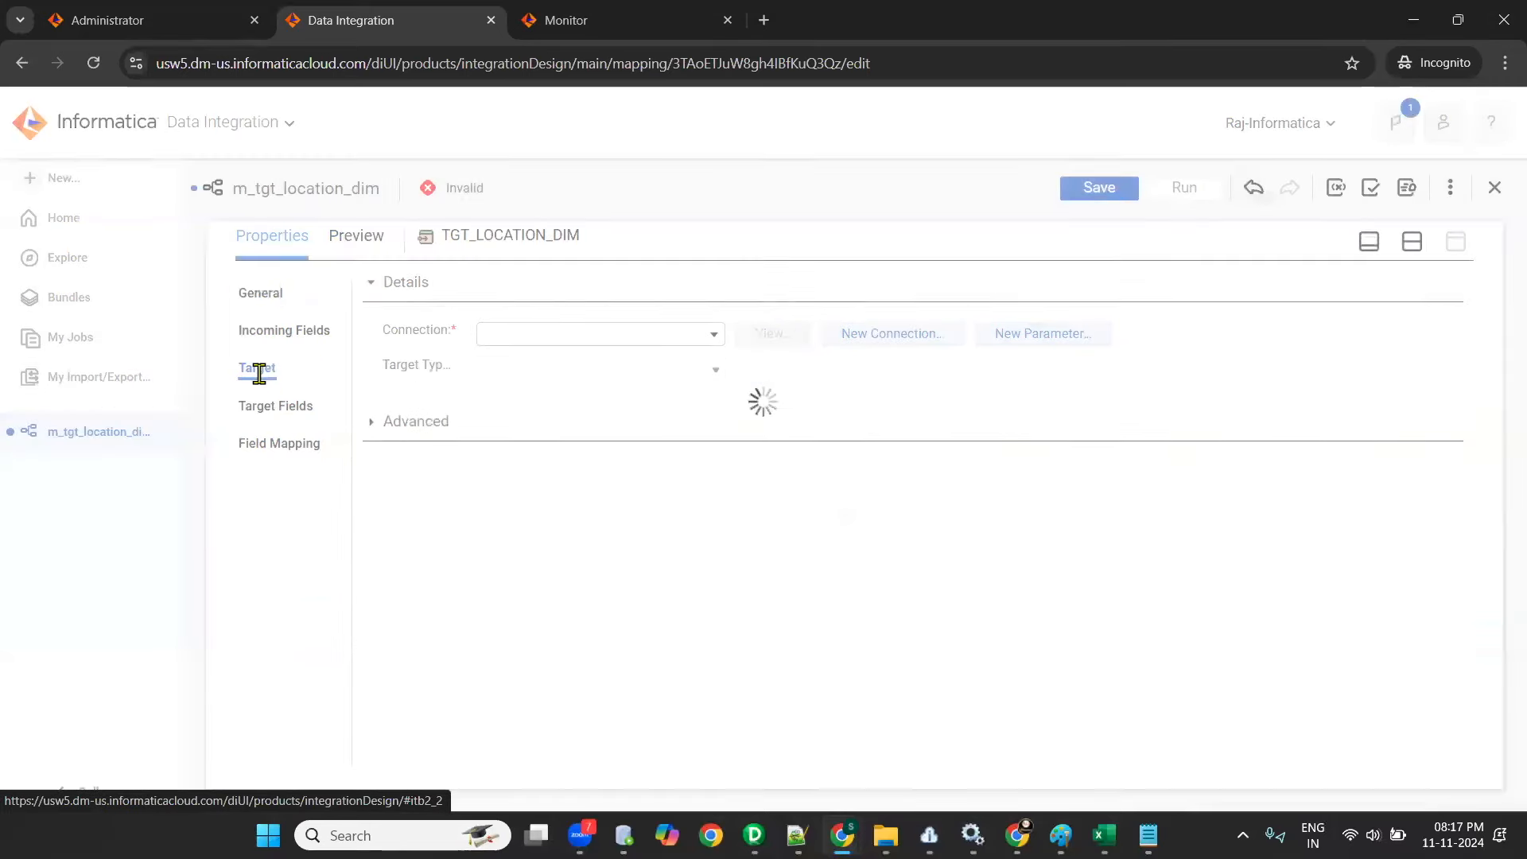
{"action": "left_click", "coordinate": [714, 335]}
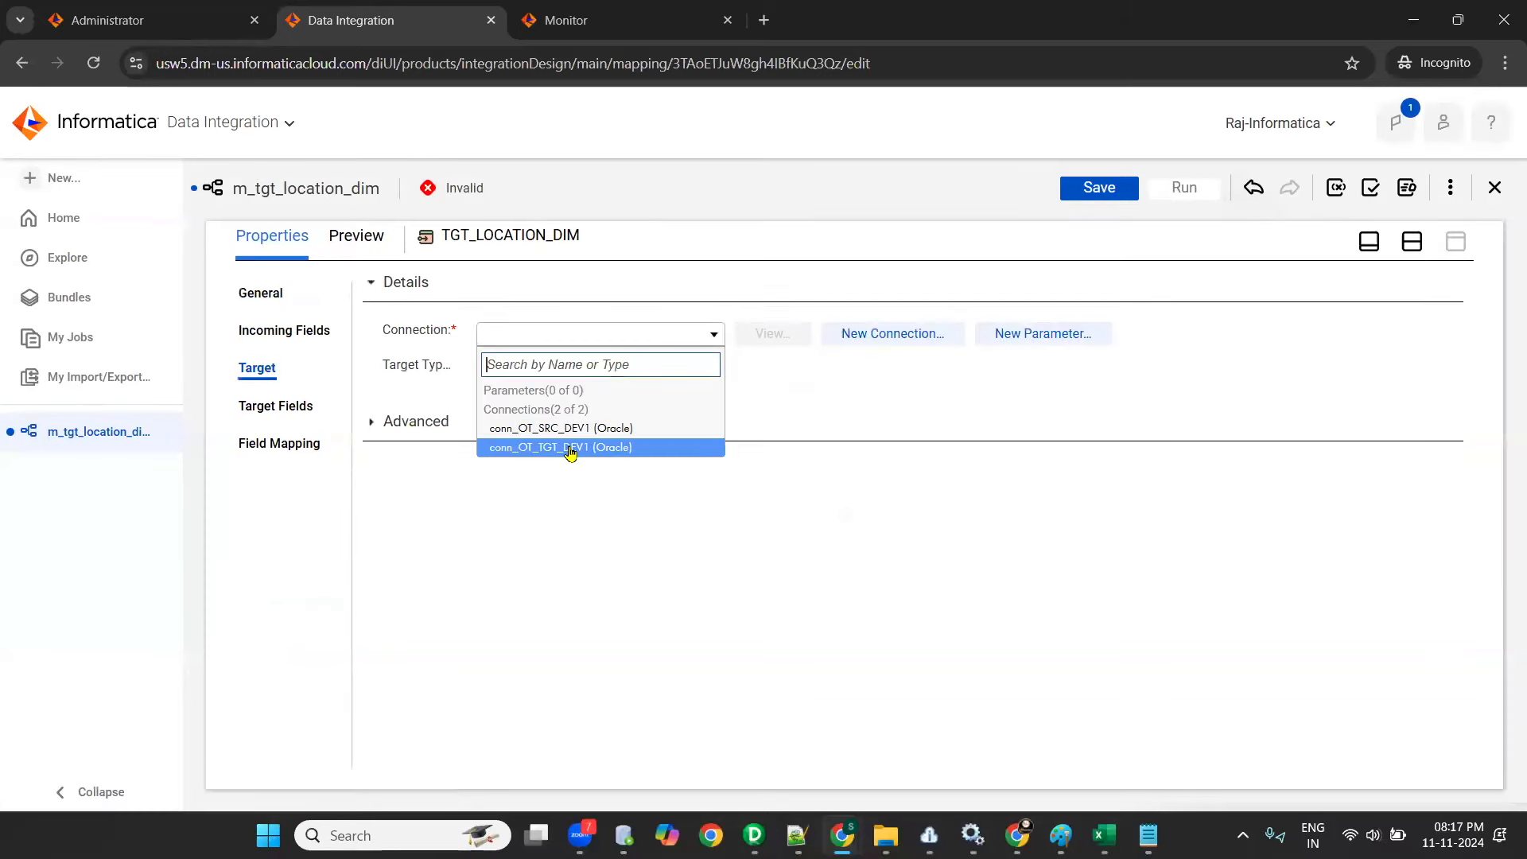
{"action": "left_click", "coordinate": [570, 447]}
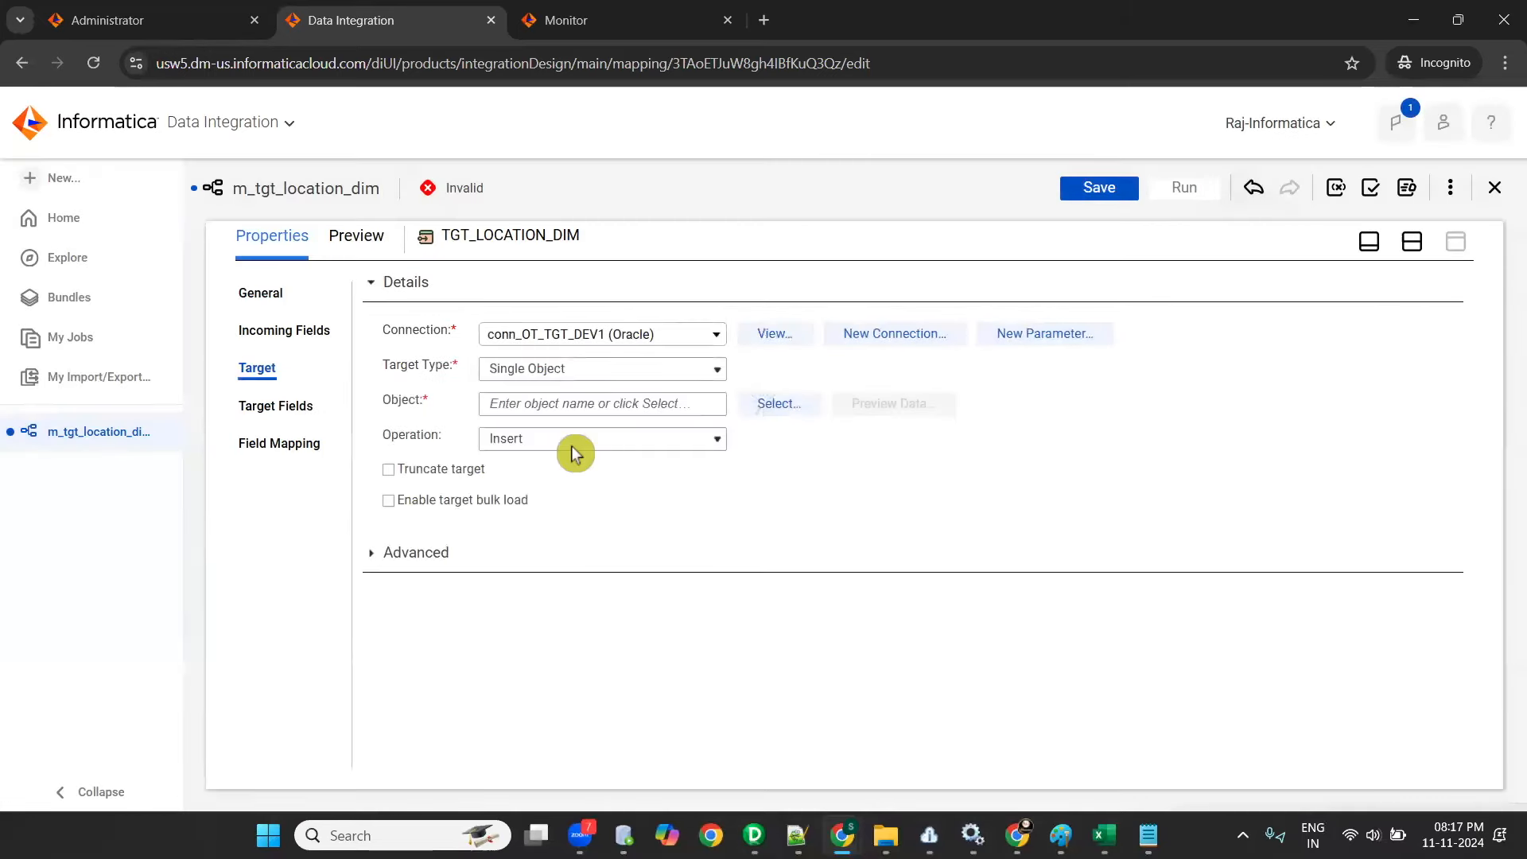
{"action": "left_click", "coordinate": [751, 406]}
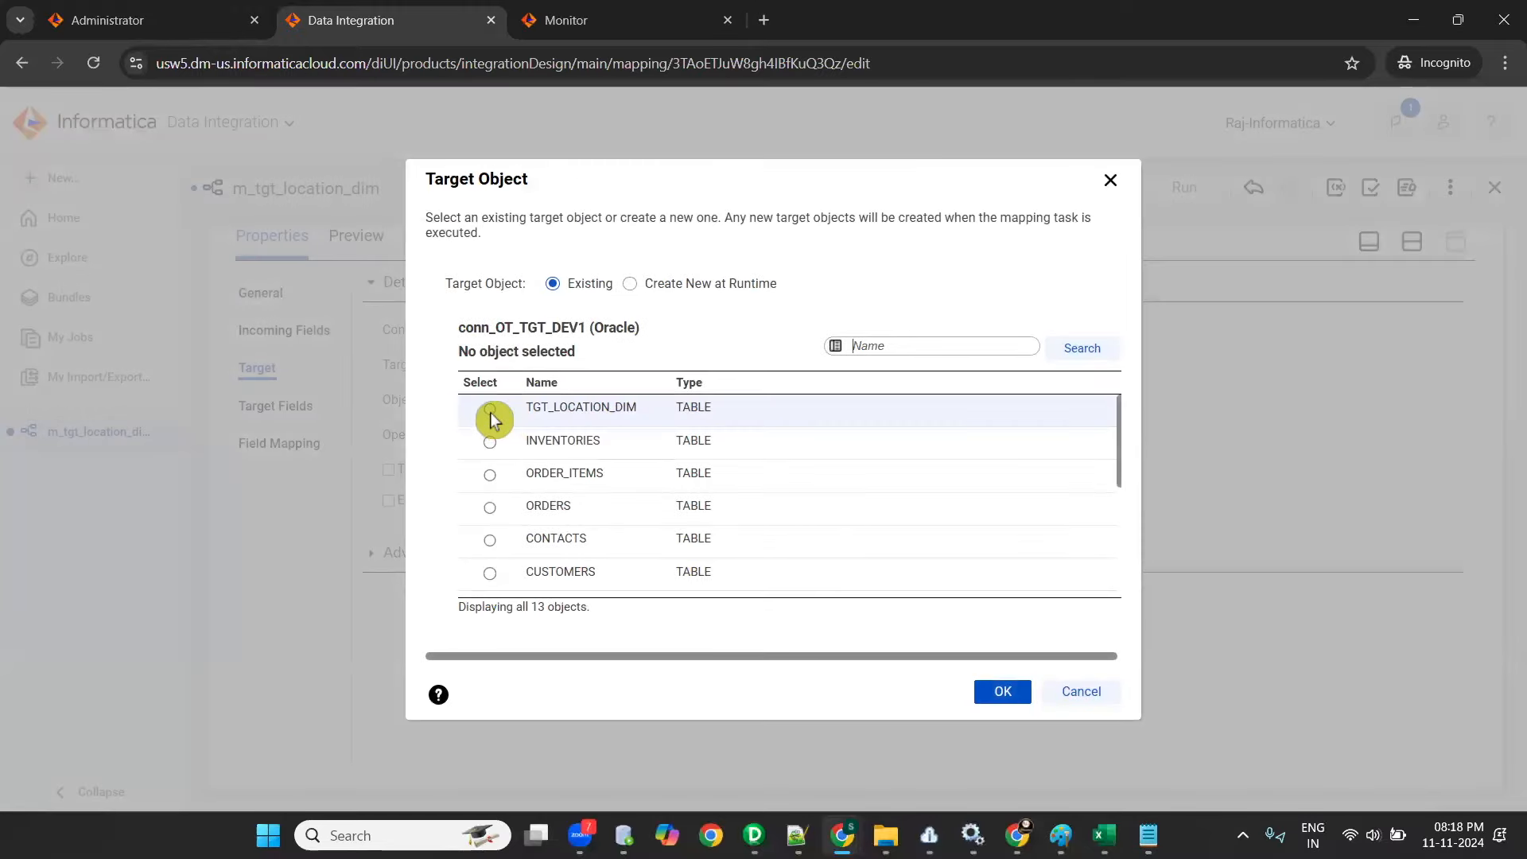
{"action": "left_click", "coordinate": [490, 408]}
{"action": "left_click", "coordinate": [999, 692]}
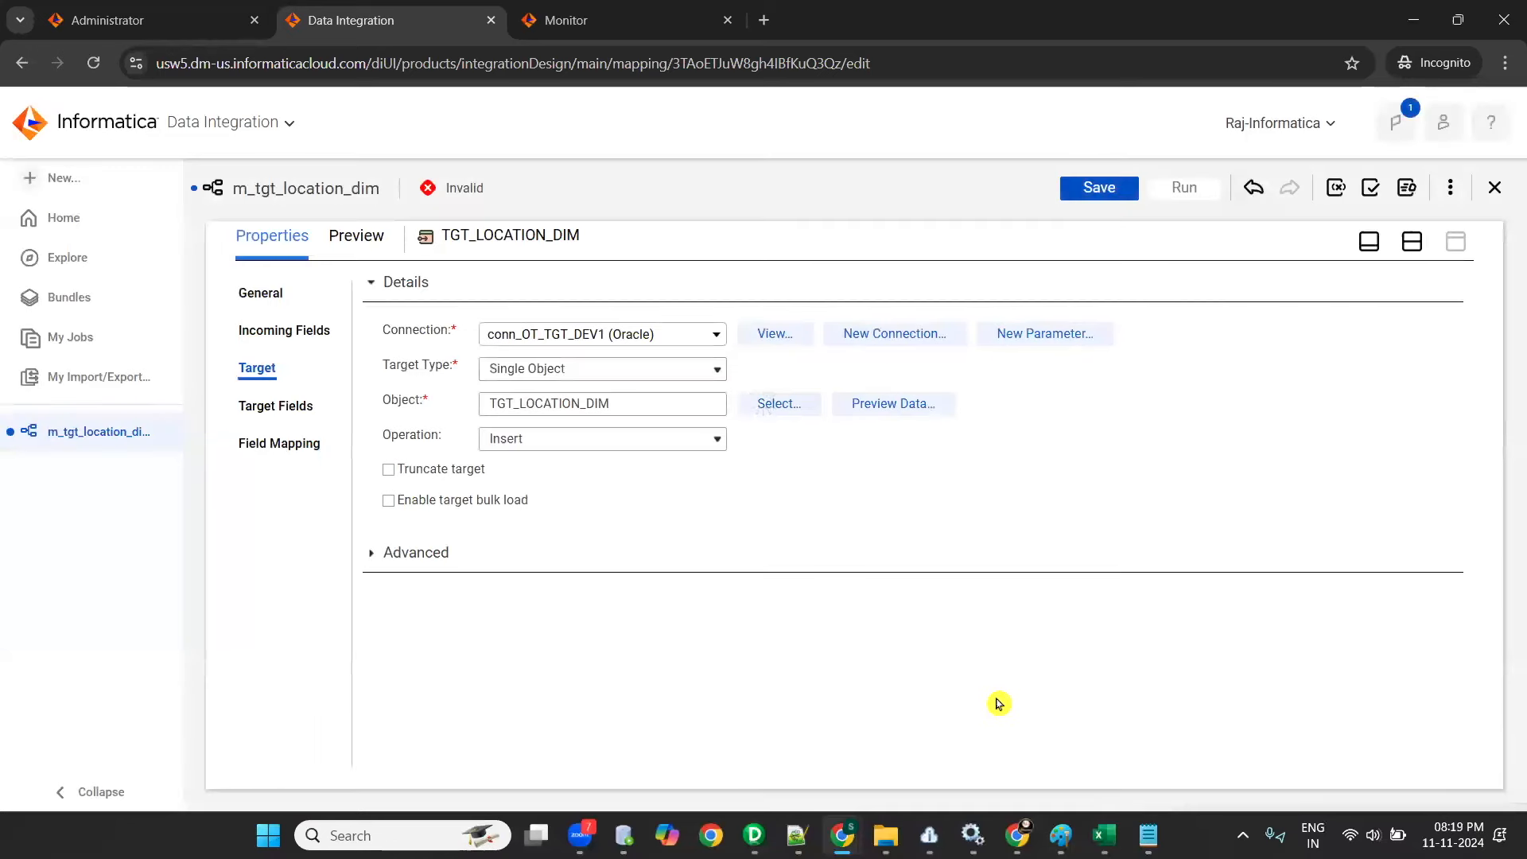
- Save the mapping and bring back the design canvas above the TGT_LOCATION_DIM properties
{"action": "left_click", "coordinate": [1114, 187]}
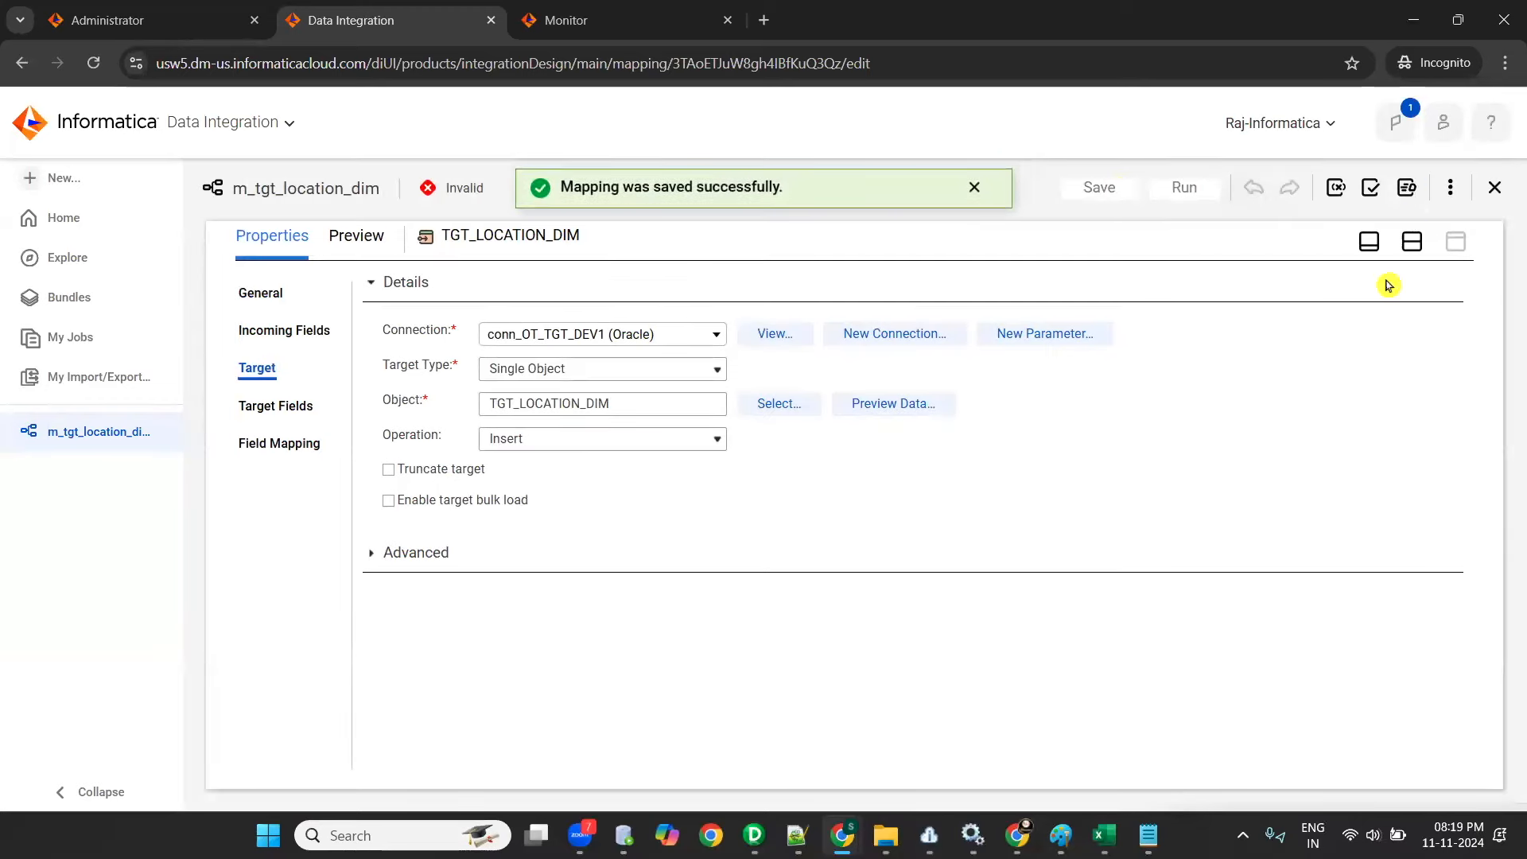
{"action": "left_click", "coordinate": [1422, 249]}
{"action": "left_click_drag", "start_coordinate": [838, 396], "coordinate": [1094, 363]}
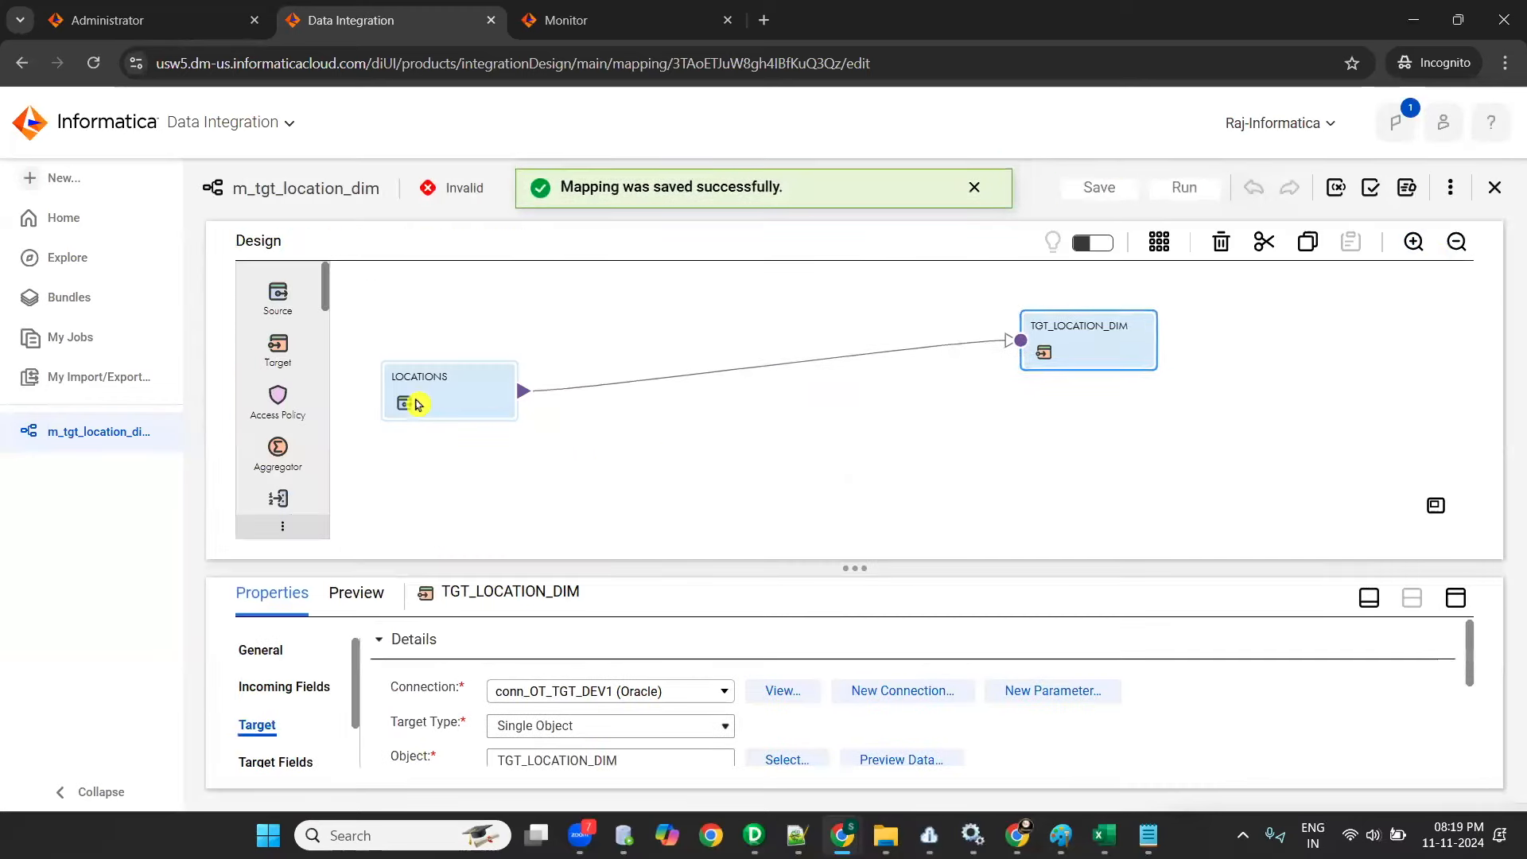
{"action": "left_click_drag", "start_coordinate": [449, 397], "coordinate": [643, 404]}
{"action": "left_click_drag", "start_coordinate": [1069, 351], "coordinate": [1115, 427]}
{"action": "left_click_drag", "start_coordinate": [665, 417], "coordinate": [570, 356]}
{"action": "left_click_drag", "start_coordinate": [1100, 407], "coordinate": [1117, 322]}
{"action": "left_click_drag", "start_coordinate": [541, 347], "coordinate": [440, 506]}
{"action": "left_click_drag", "start_coordinate": [1117, 323], "coordinate": [1104, 424]}
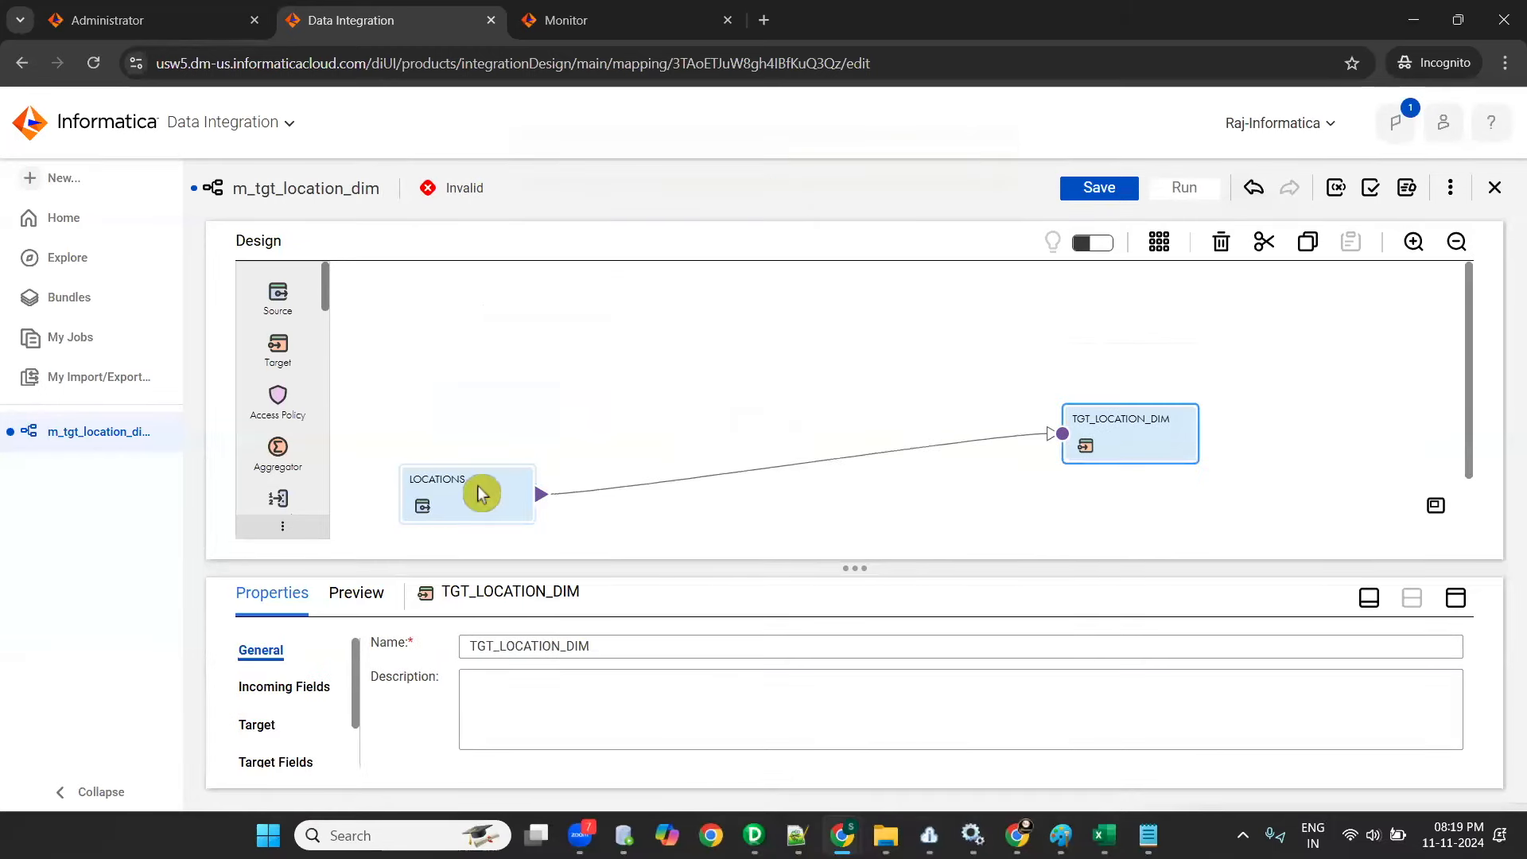
{"action": "left_click_drag", "start_coordinate": [517, 498], "coordinate": [576, 396]}
{"action": "left_click_drag", "start_coordinate": [1114, 442], "coordinate": [1094, 372]}
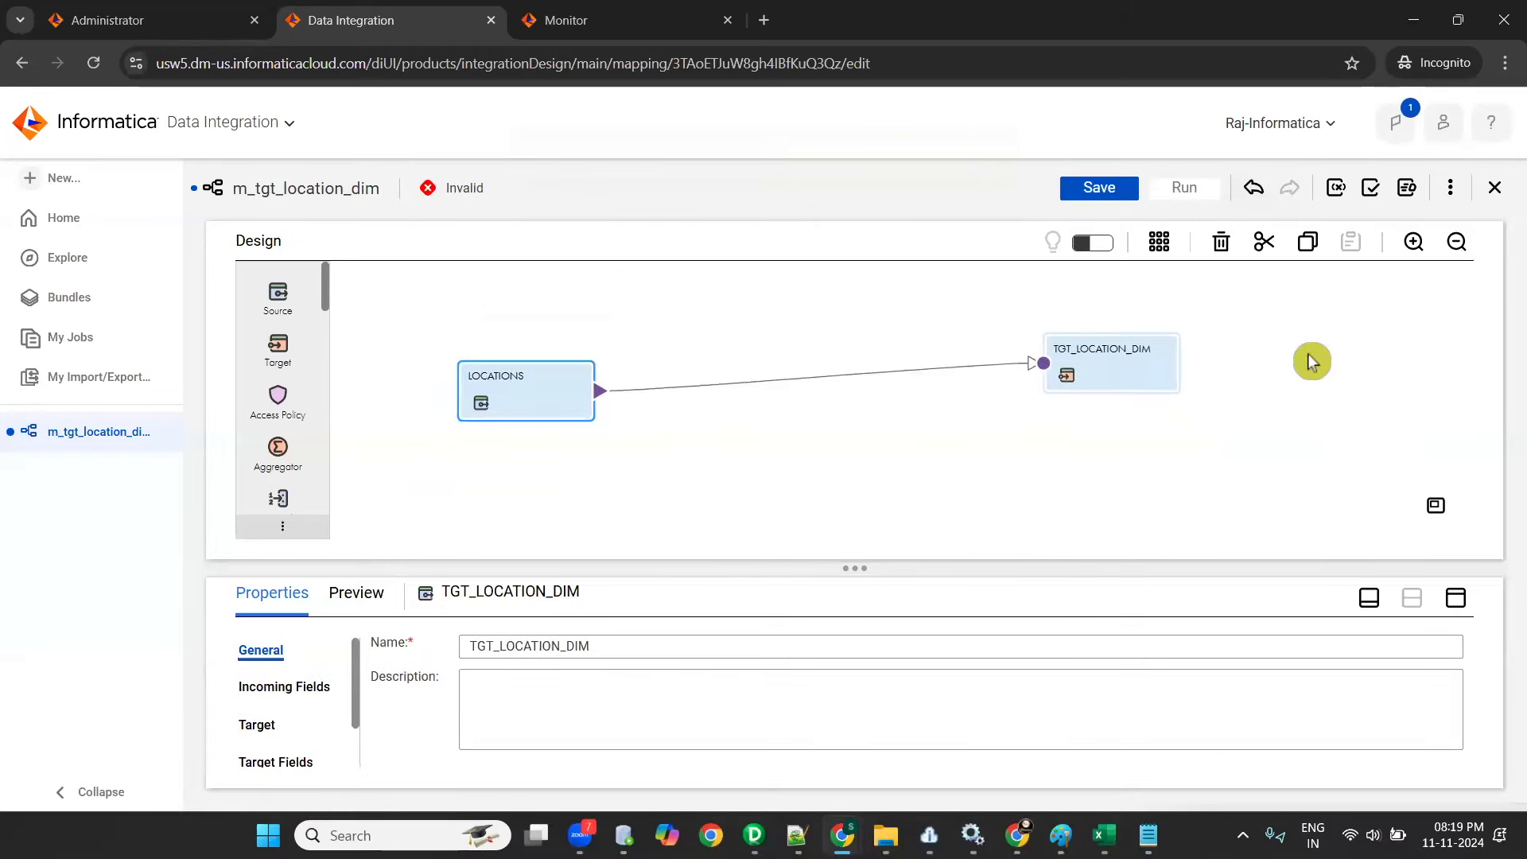
- Auto-arrange the canvas, then insert a Filter transformation between LOCATIONS and TGT_LOCATION_DIM with space on both sides
{"action": "left_click", "coordinate": [1159, 242]}
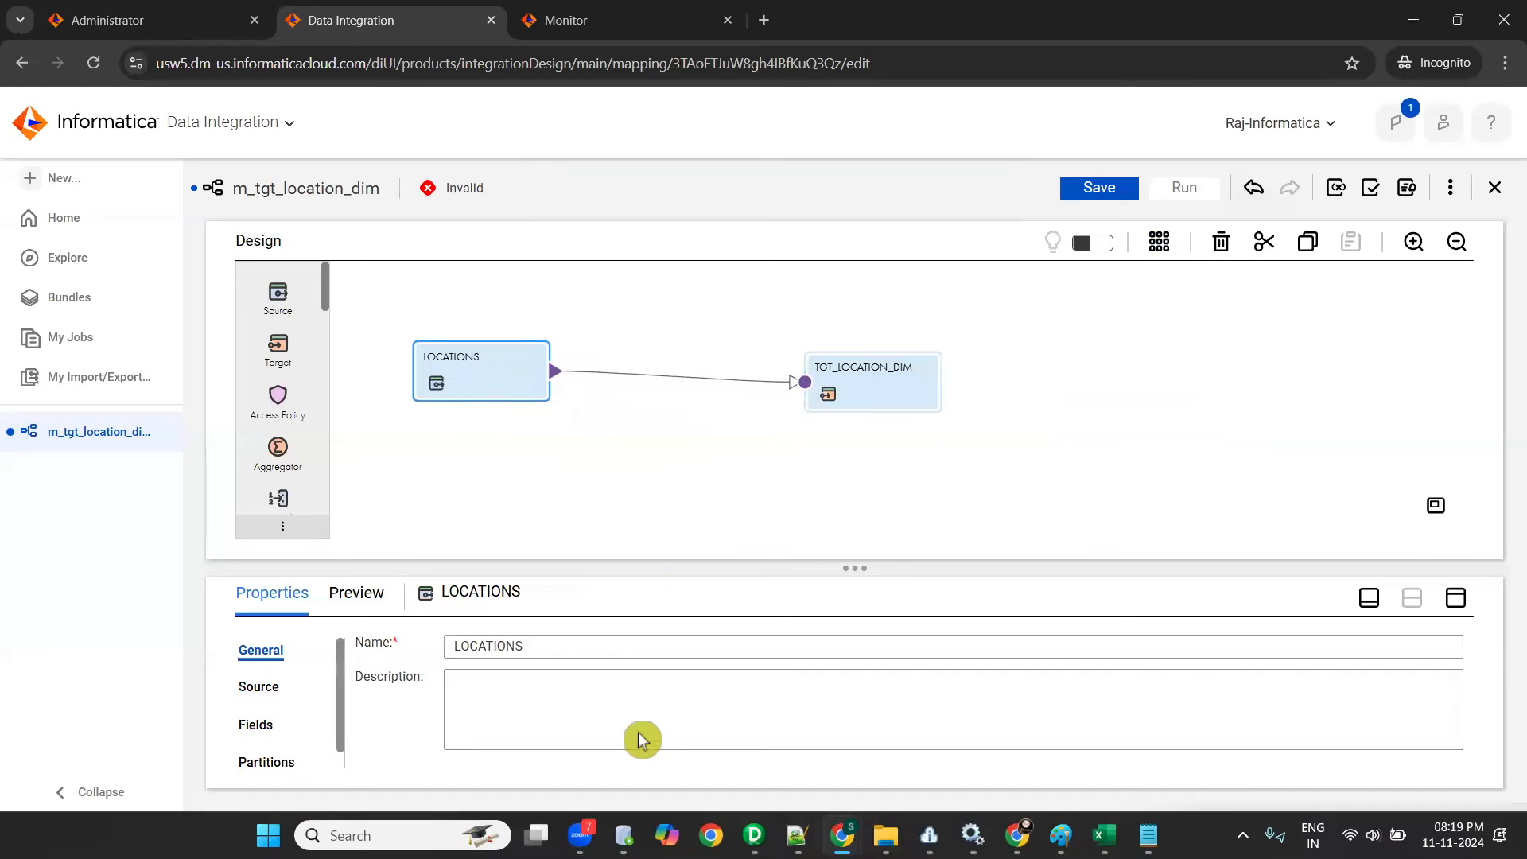
{"action": "left_click_drag", "start_coordinate": [890, 383], "coordinate": [1072, 349]}
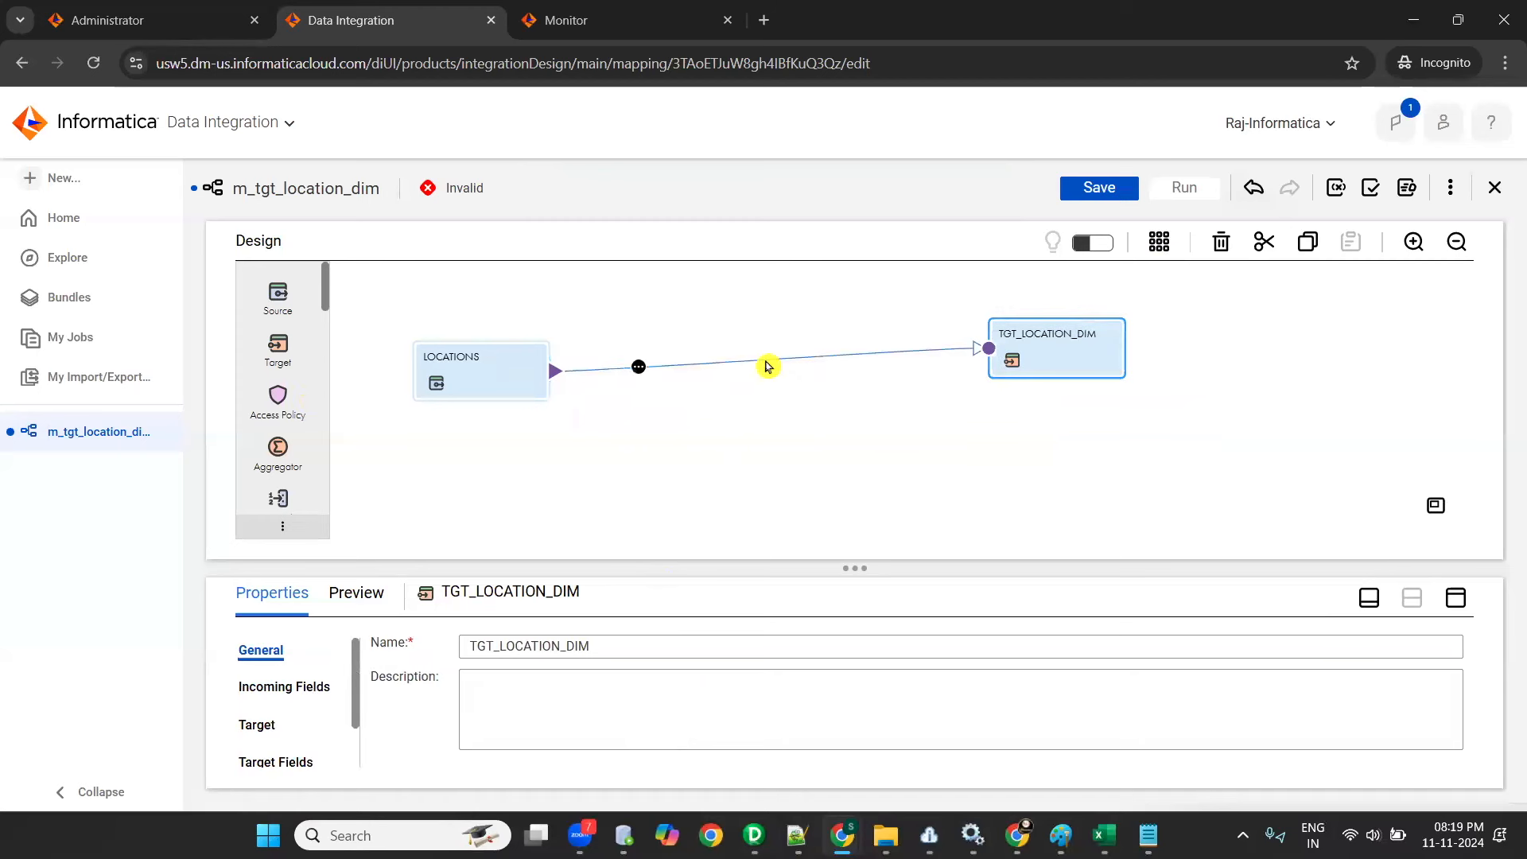
{"action": "left_click", "coordinate": [612, 378]}
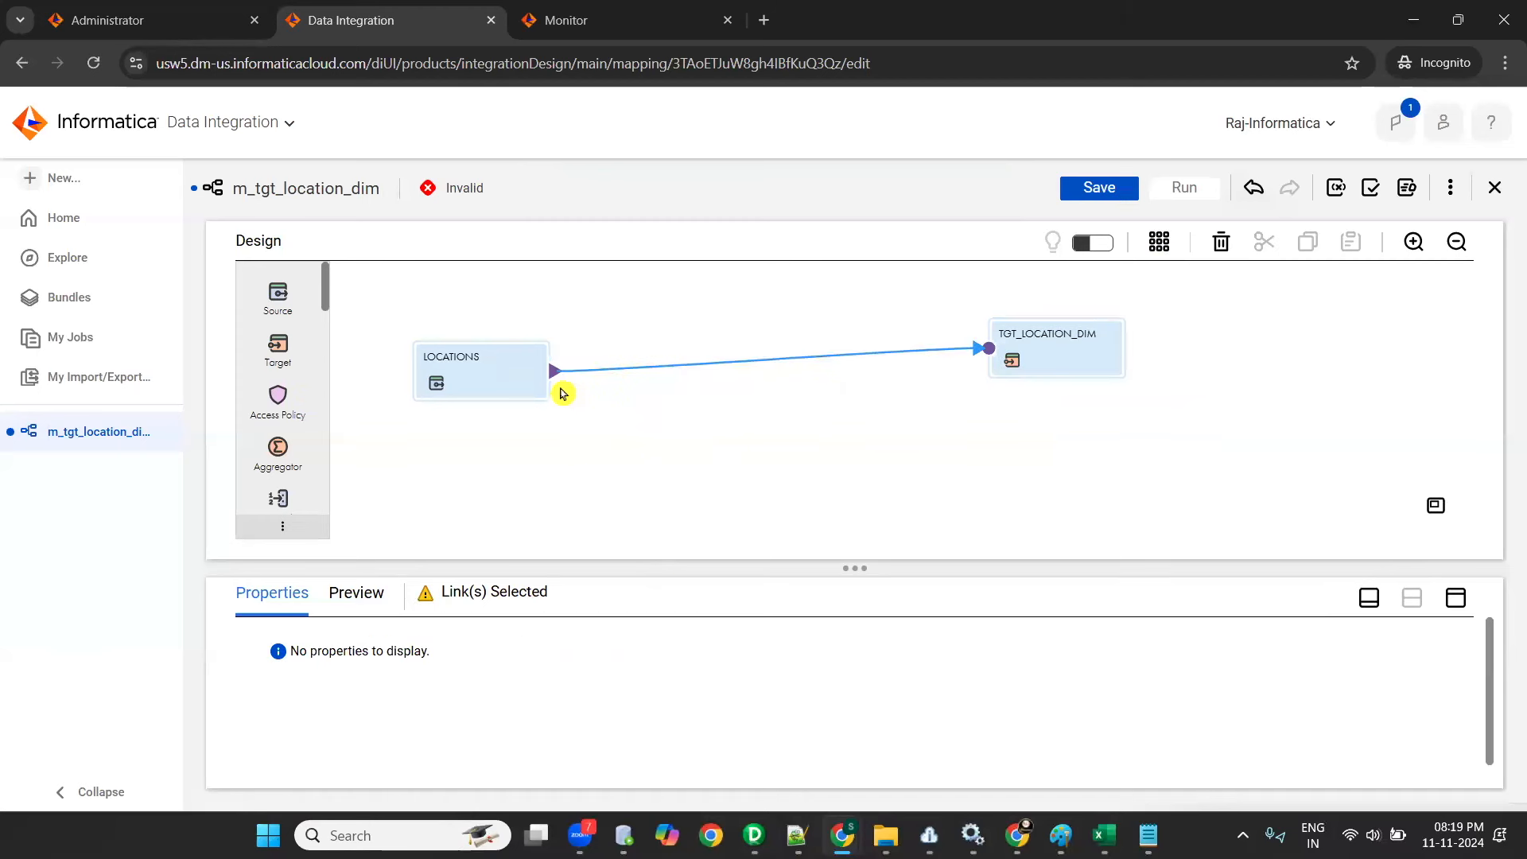
{"action": "left_click", "coordinate": [488, 374]}
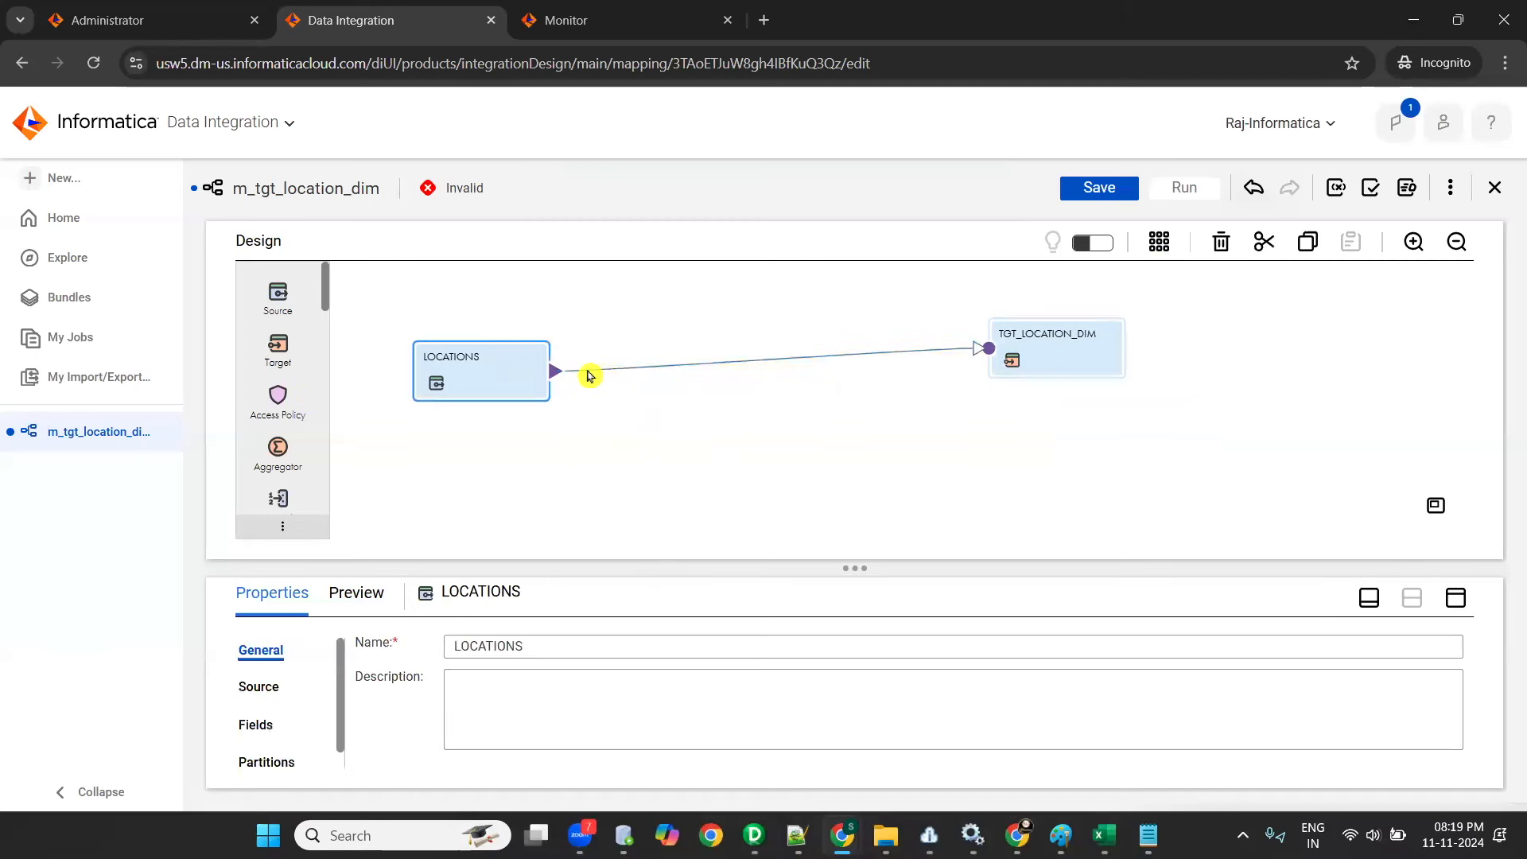
{"action": "left_click", "coordinate": [638, 372]}
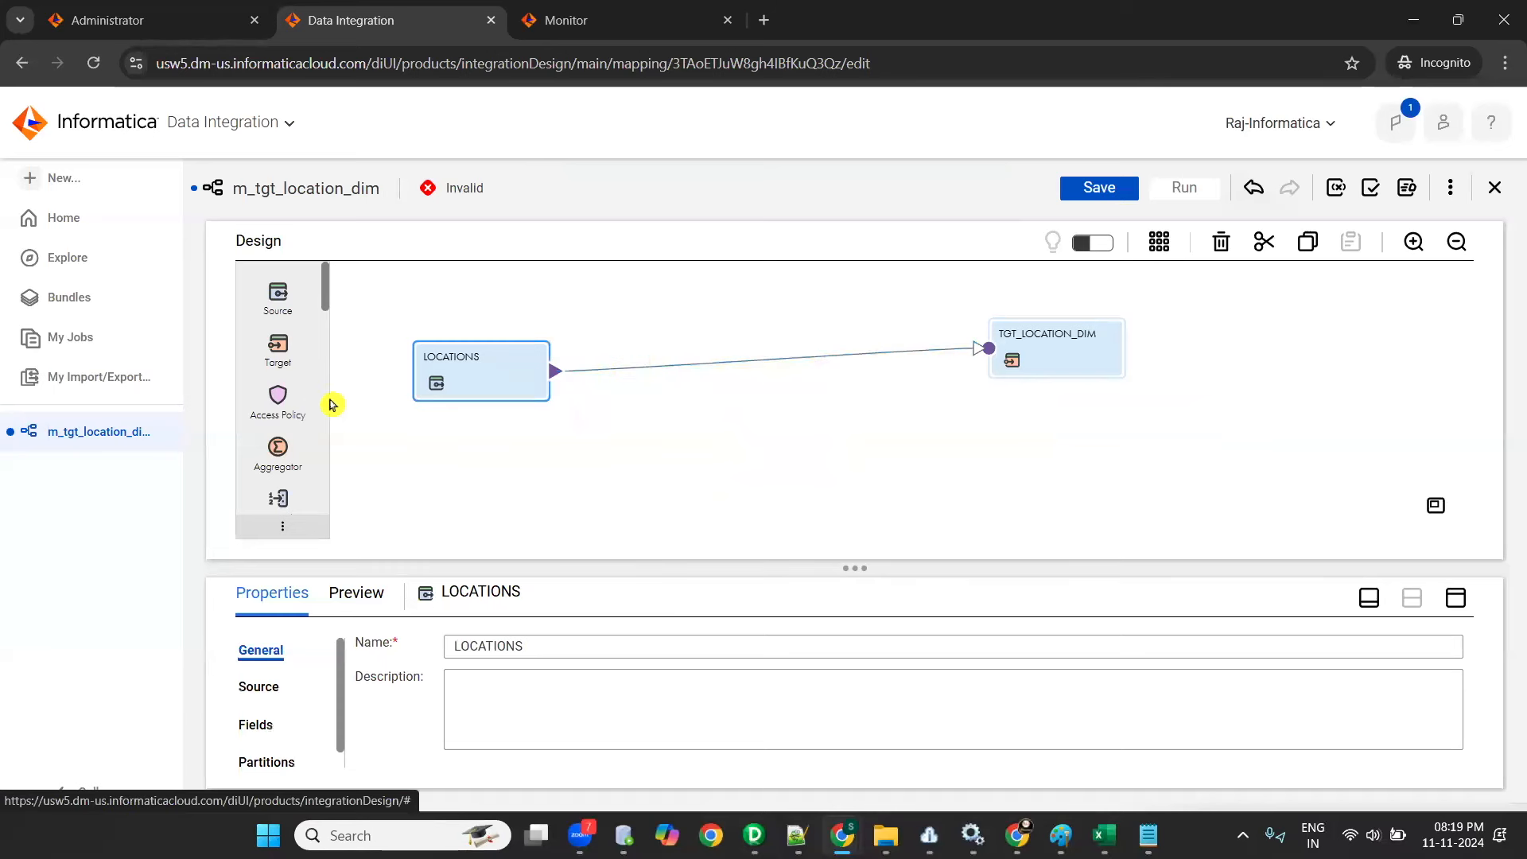
{"action": "scroll", "coordinate": [307, 400], "scroll_direction": "down", "scroll_amount": 2}
{"action": "left_click_drag", "start_coordinate": [276, 414], "coordinate": [666, 350]}
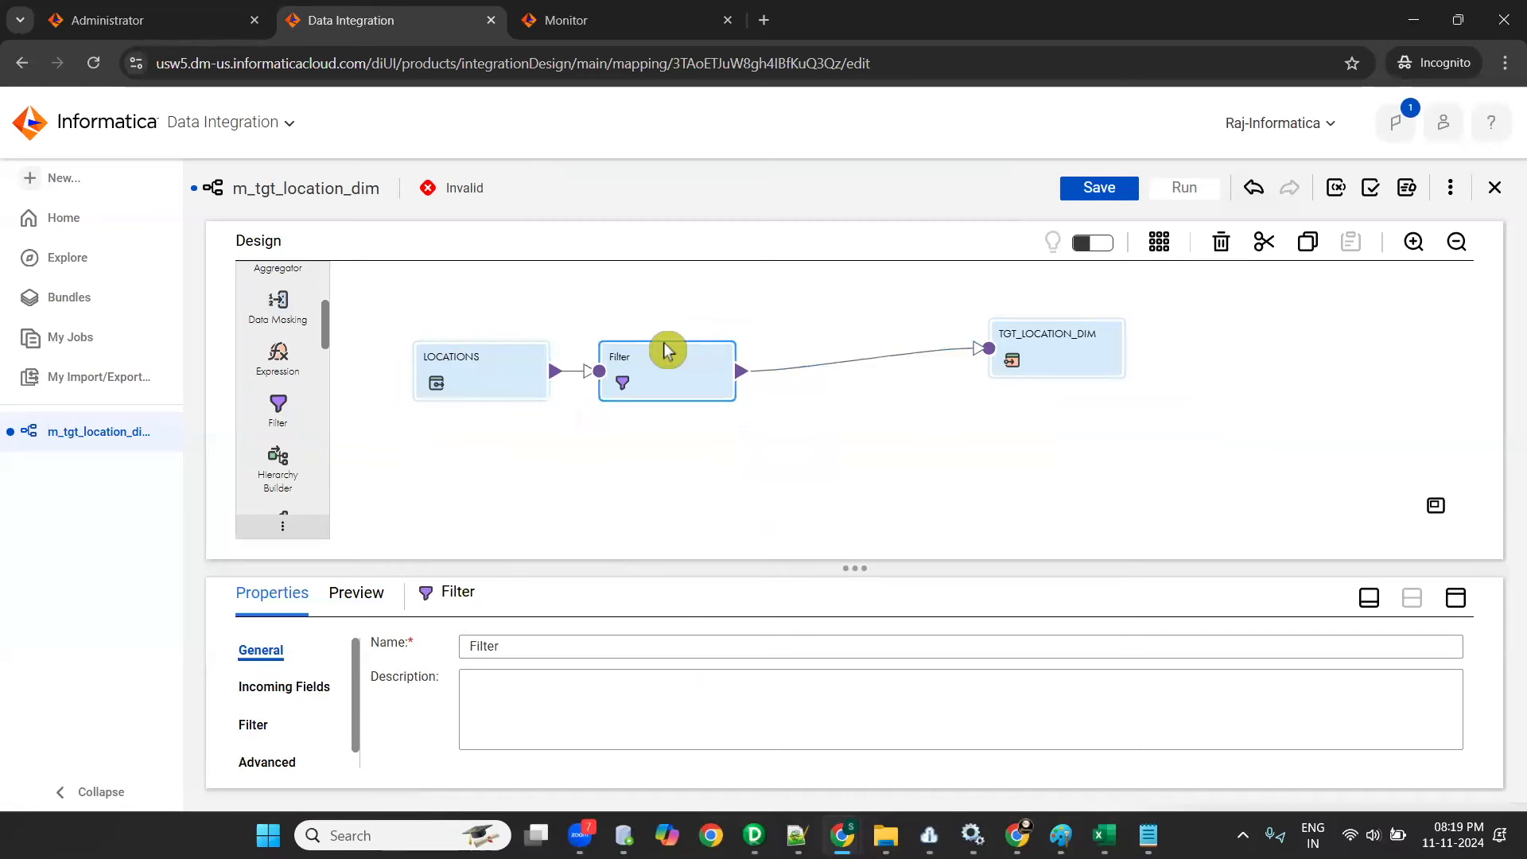
{"action": "left_click_drag", "start_coordinate": [666, 350], "coordinate": [775, 338]}
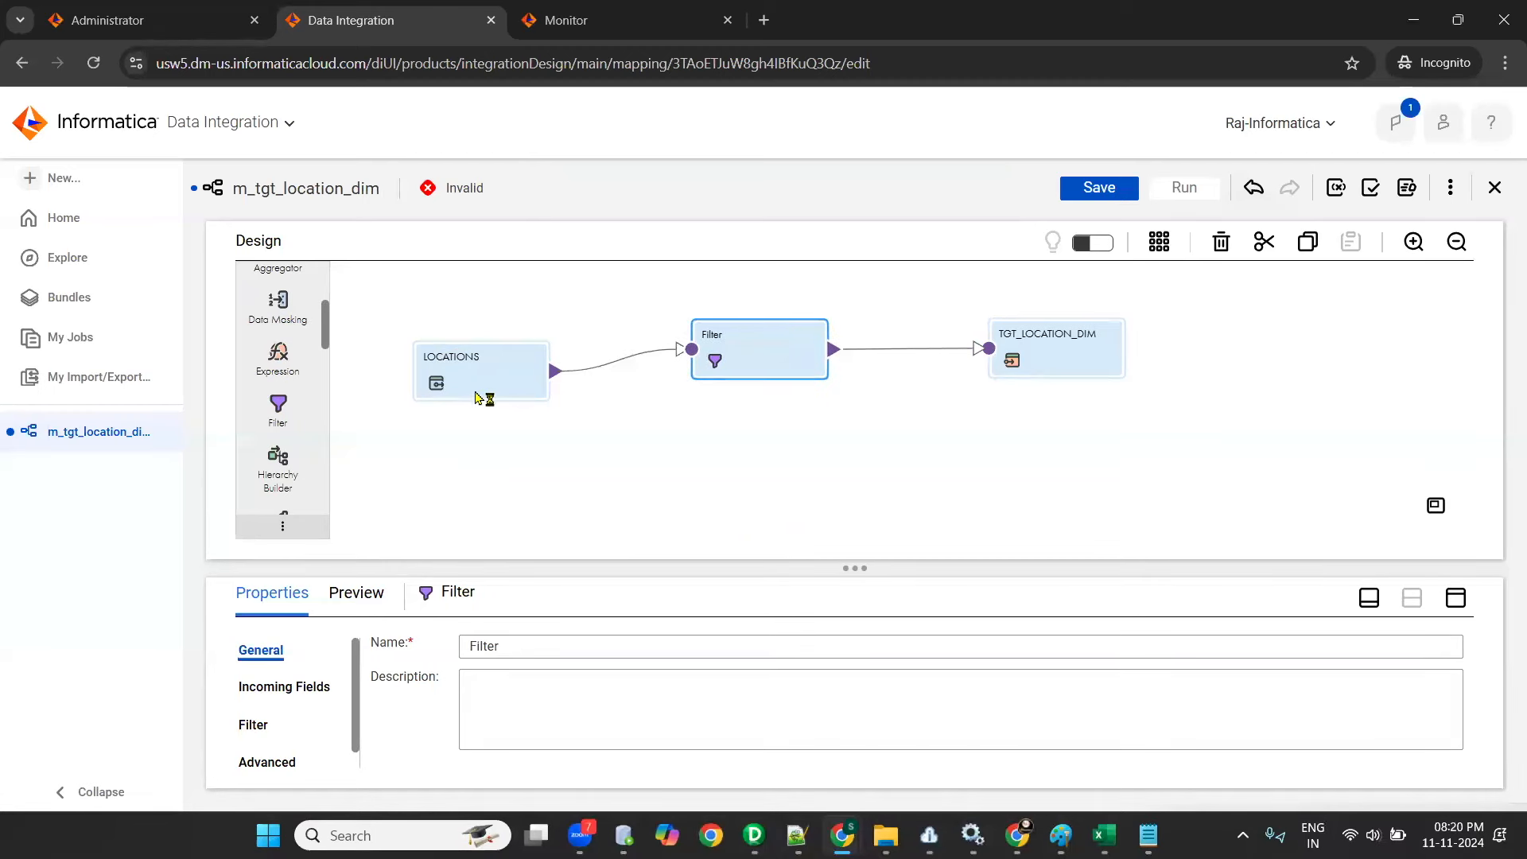
- Enlarge the properties area and rename the Filter transformation as Fil_Location_id
{"action": "left_click", "coordinate": [466, 380]}
{"action": "left_click_drag", "start_coordinate": [863, 570], "coordinate": [871, 507]}
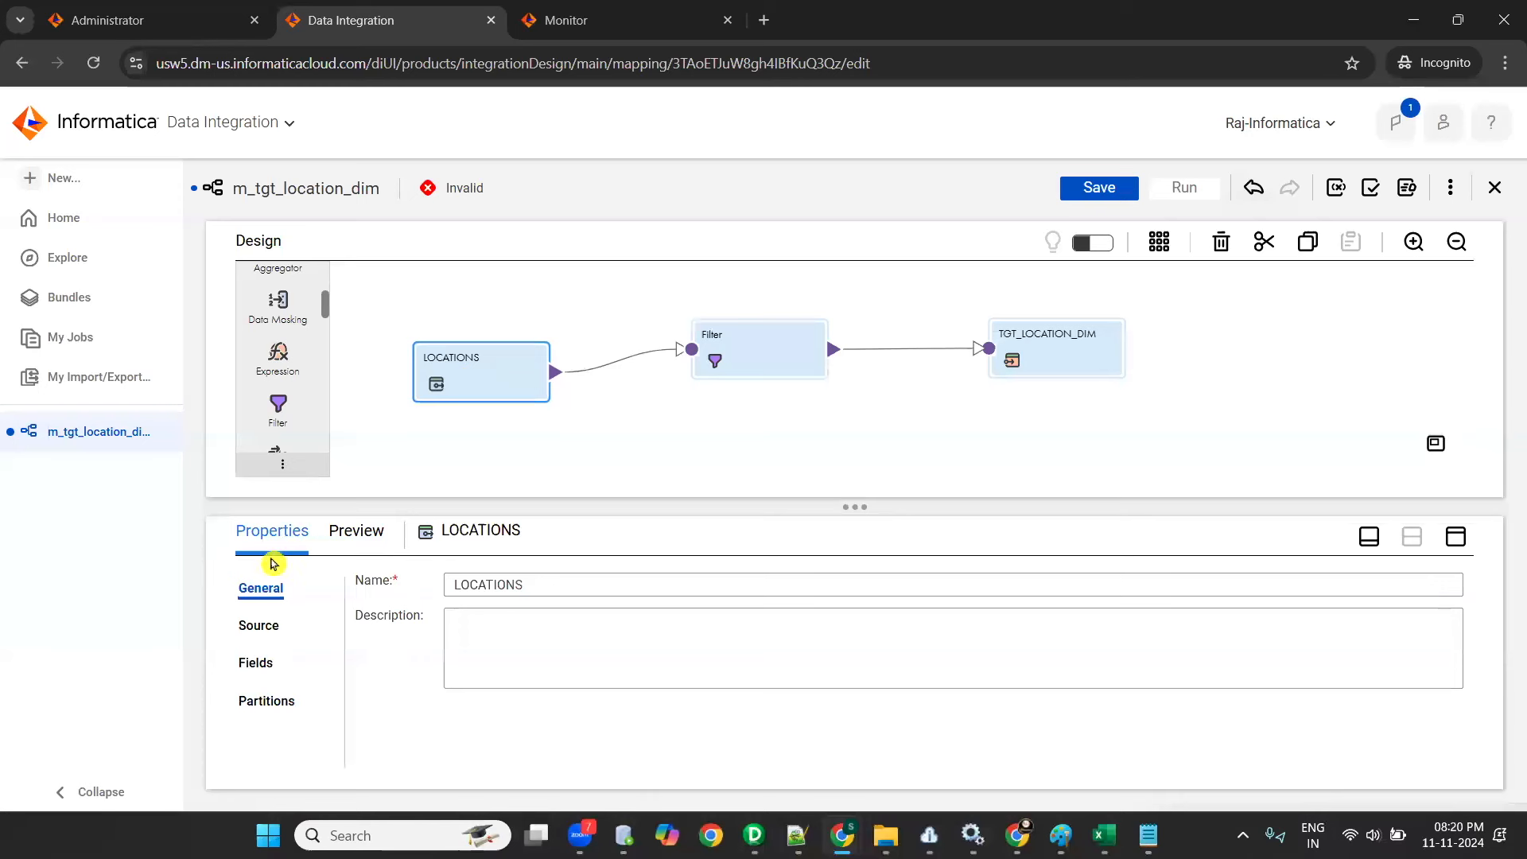
{"action": "left_click", "coordinate": [1042, 358]}
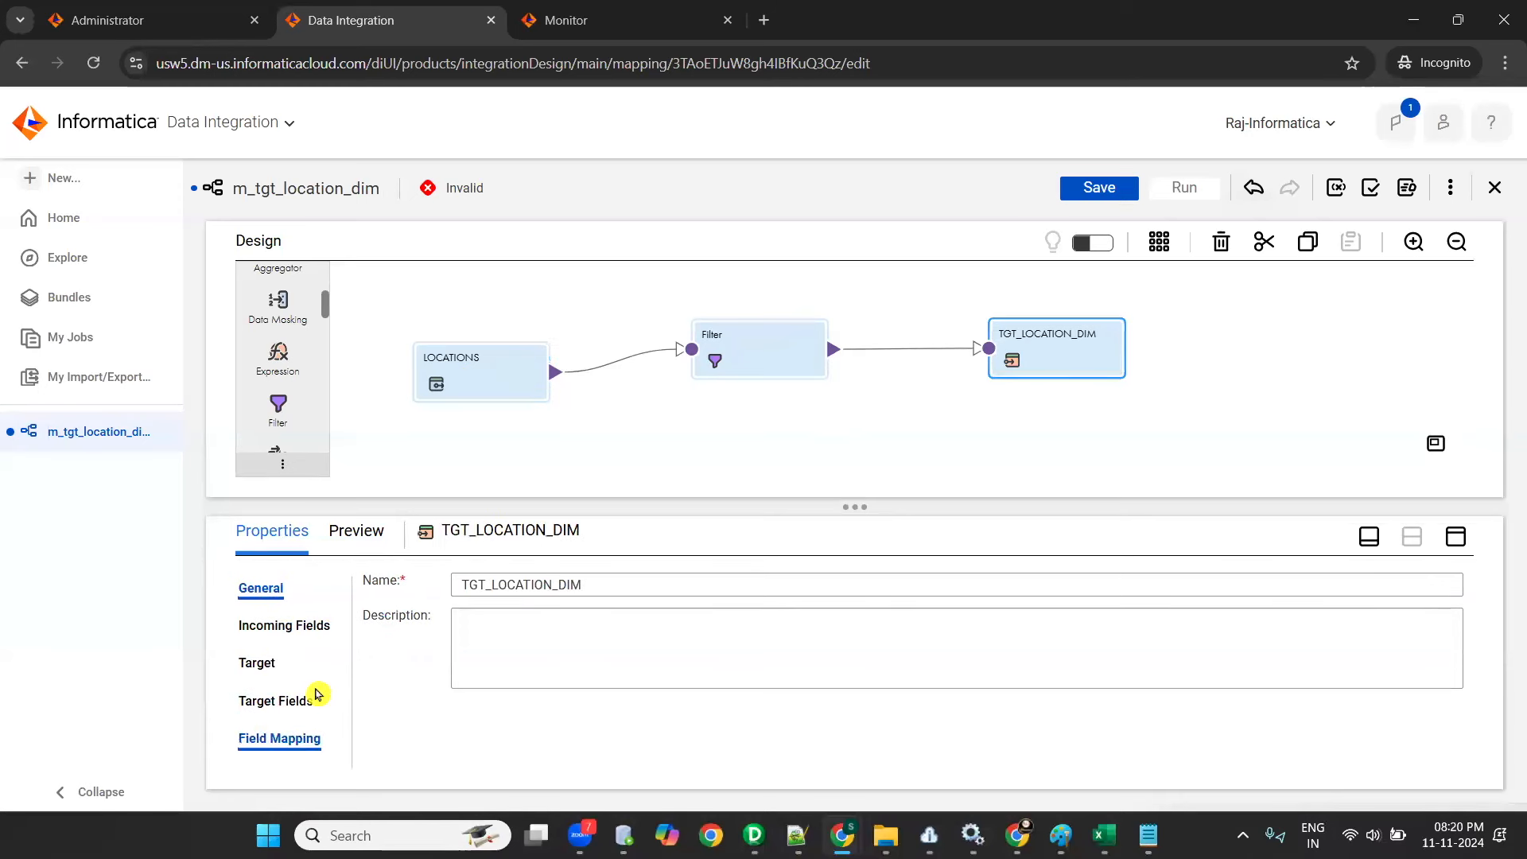
{"action": "left_click", "coordinate": [748, 359]}
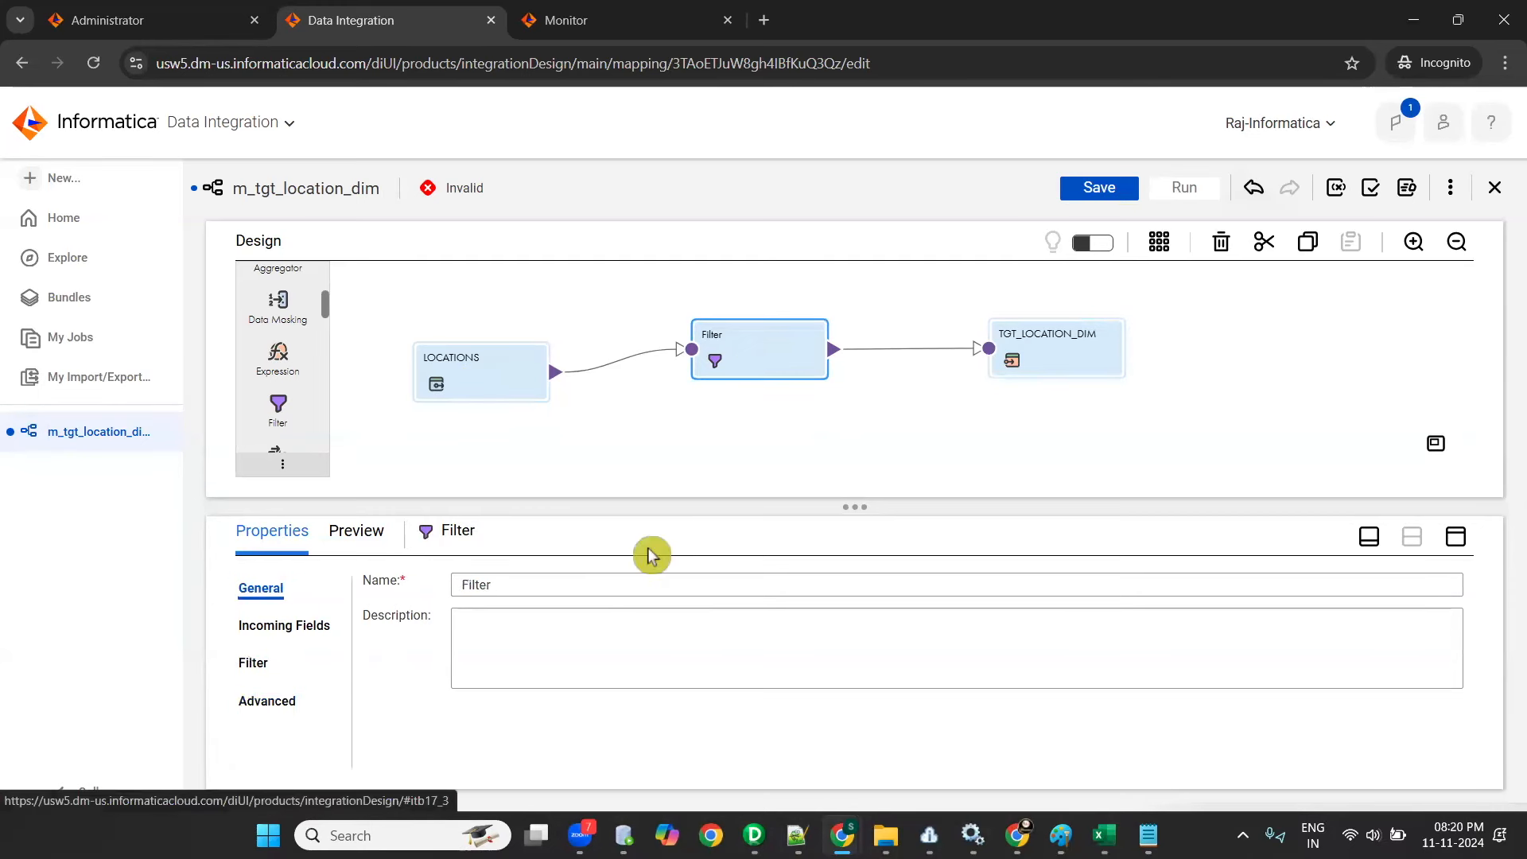
{"action": "left_click", "coordinate": [571, 586]}
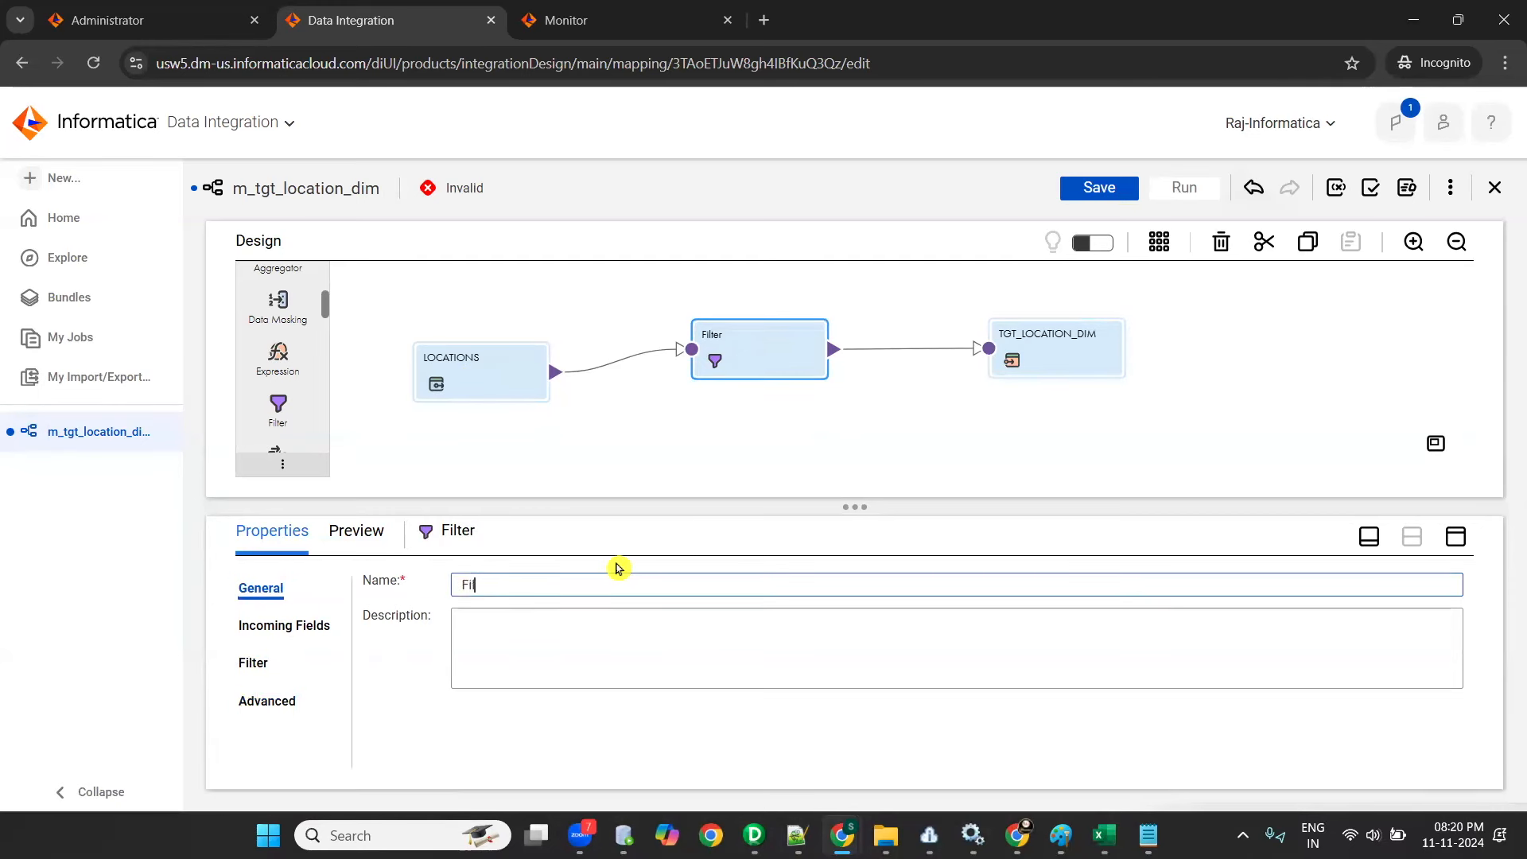
{"action": "key", "text": "alt+Tab"}
{"action": "key", "text": "alt+Tab"}
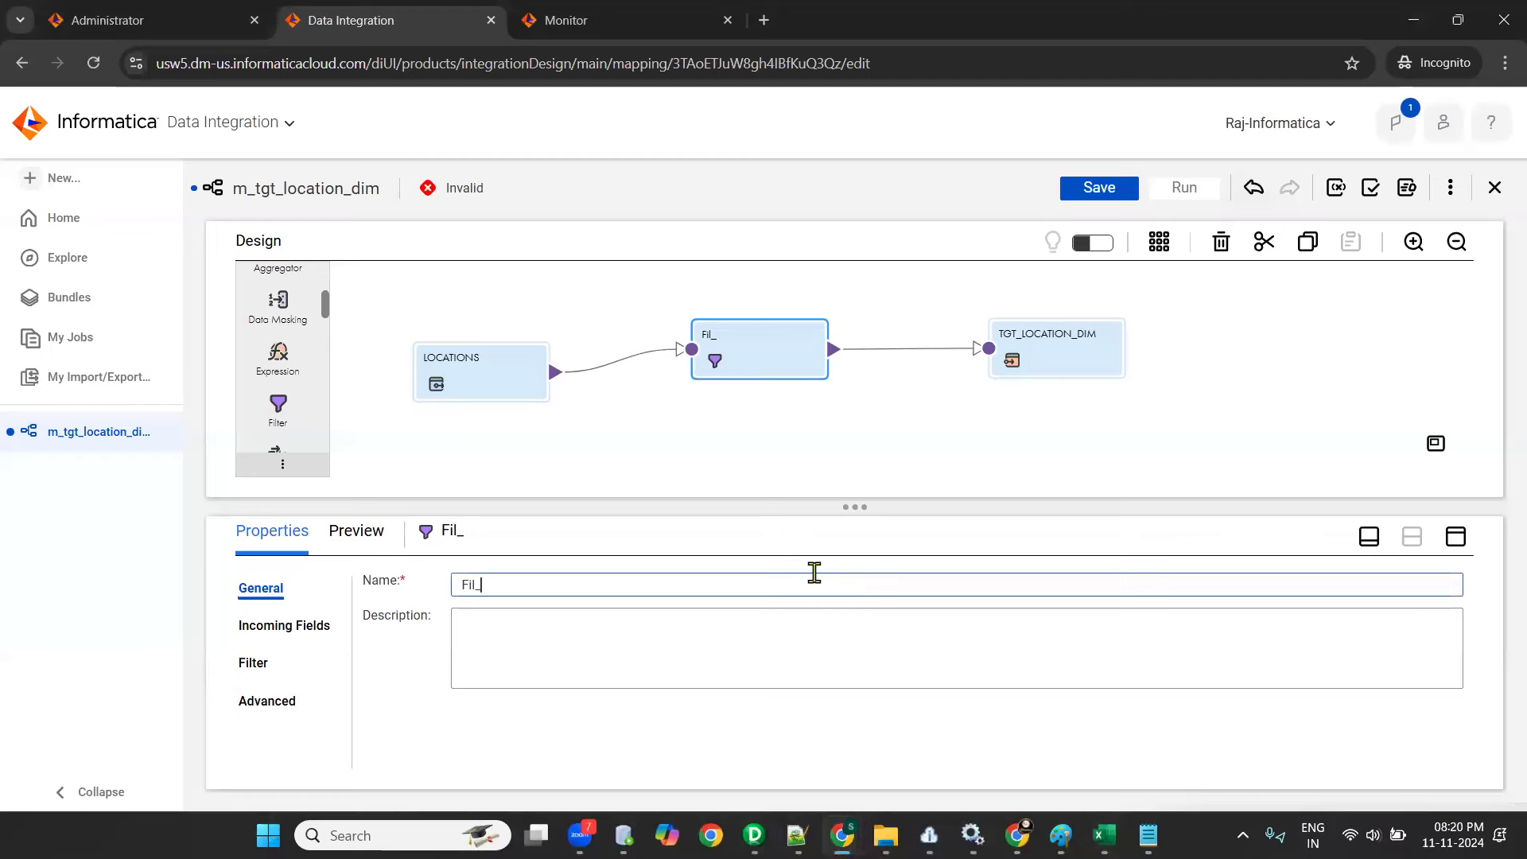
{"action": "type", "text": "locatin"}
{"action": "left_click", "coordinate": [748, 654]}
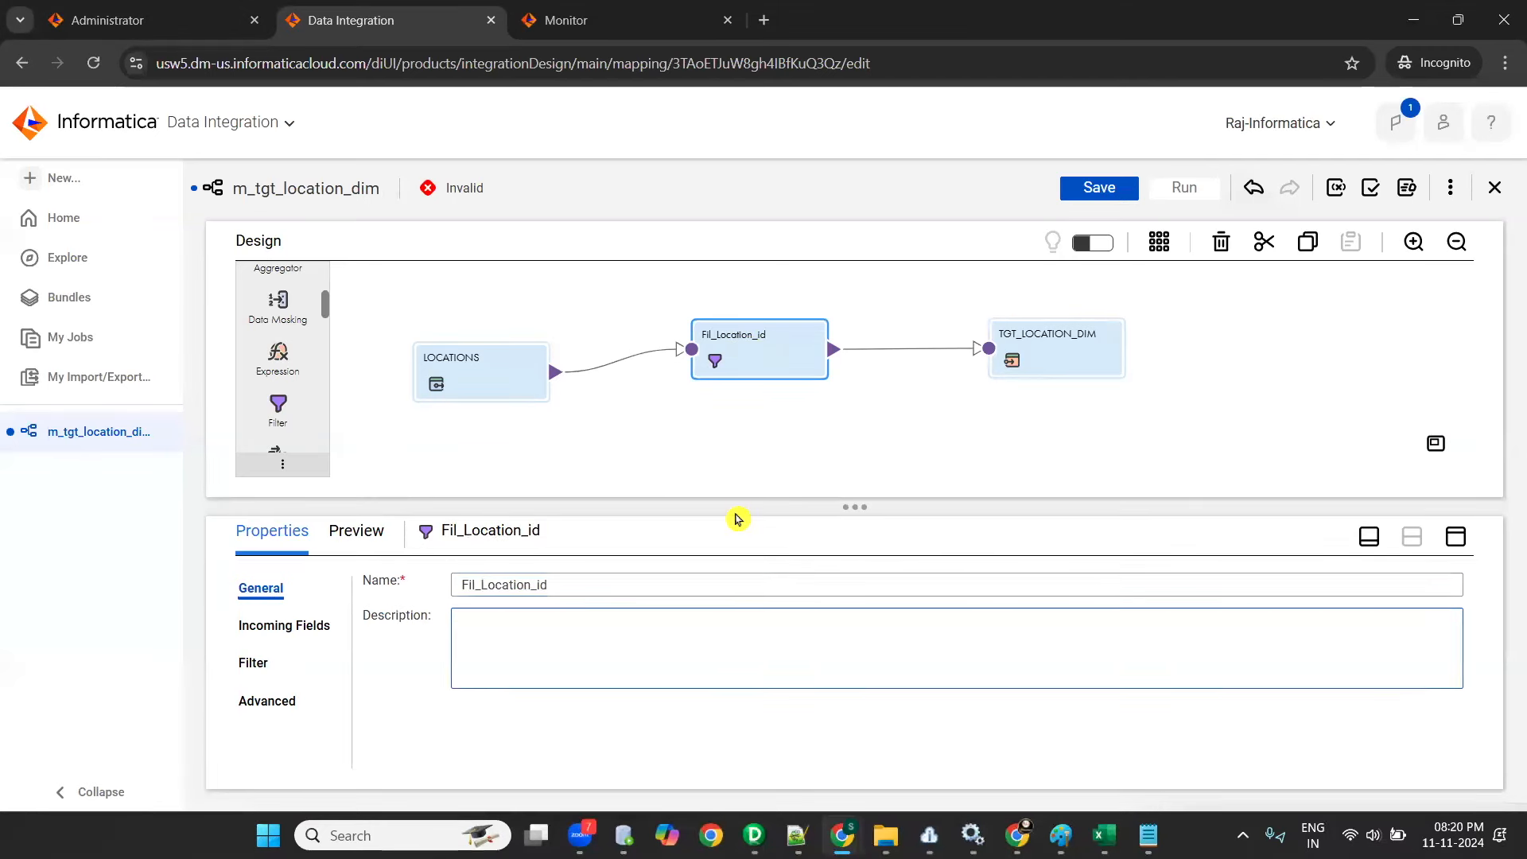
- Open the filter settings of Fil_Location_id in full view and look at the available filter condition types
{"action": "left_click", "coordinate": [251, 676]}
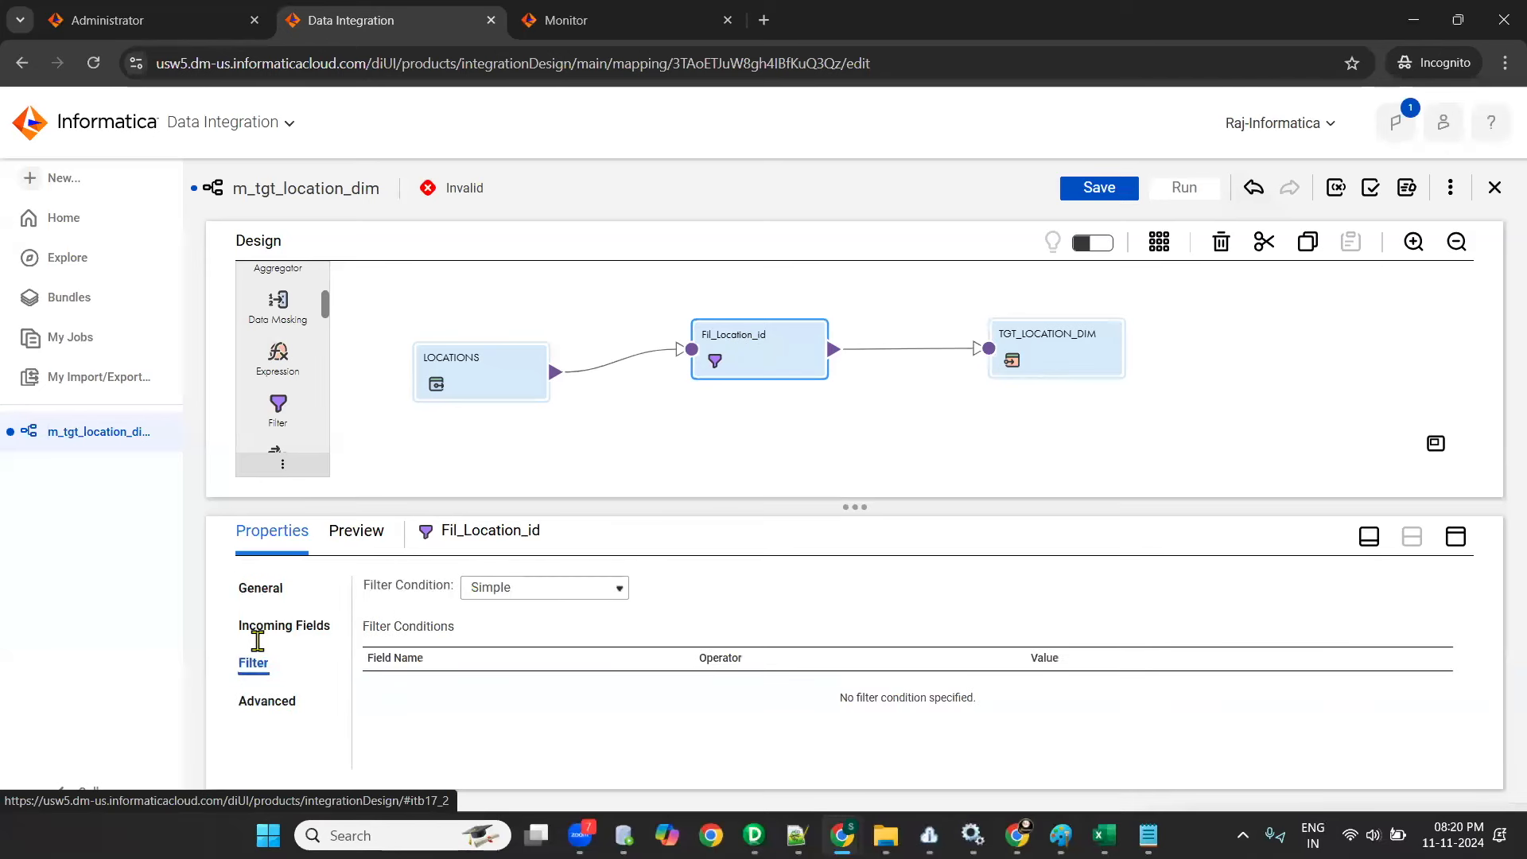
{"action": "left_click", "coordinate": [1456, 538]}
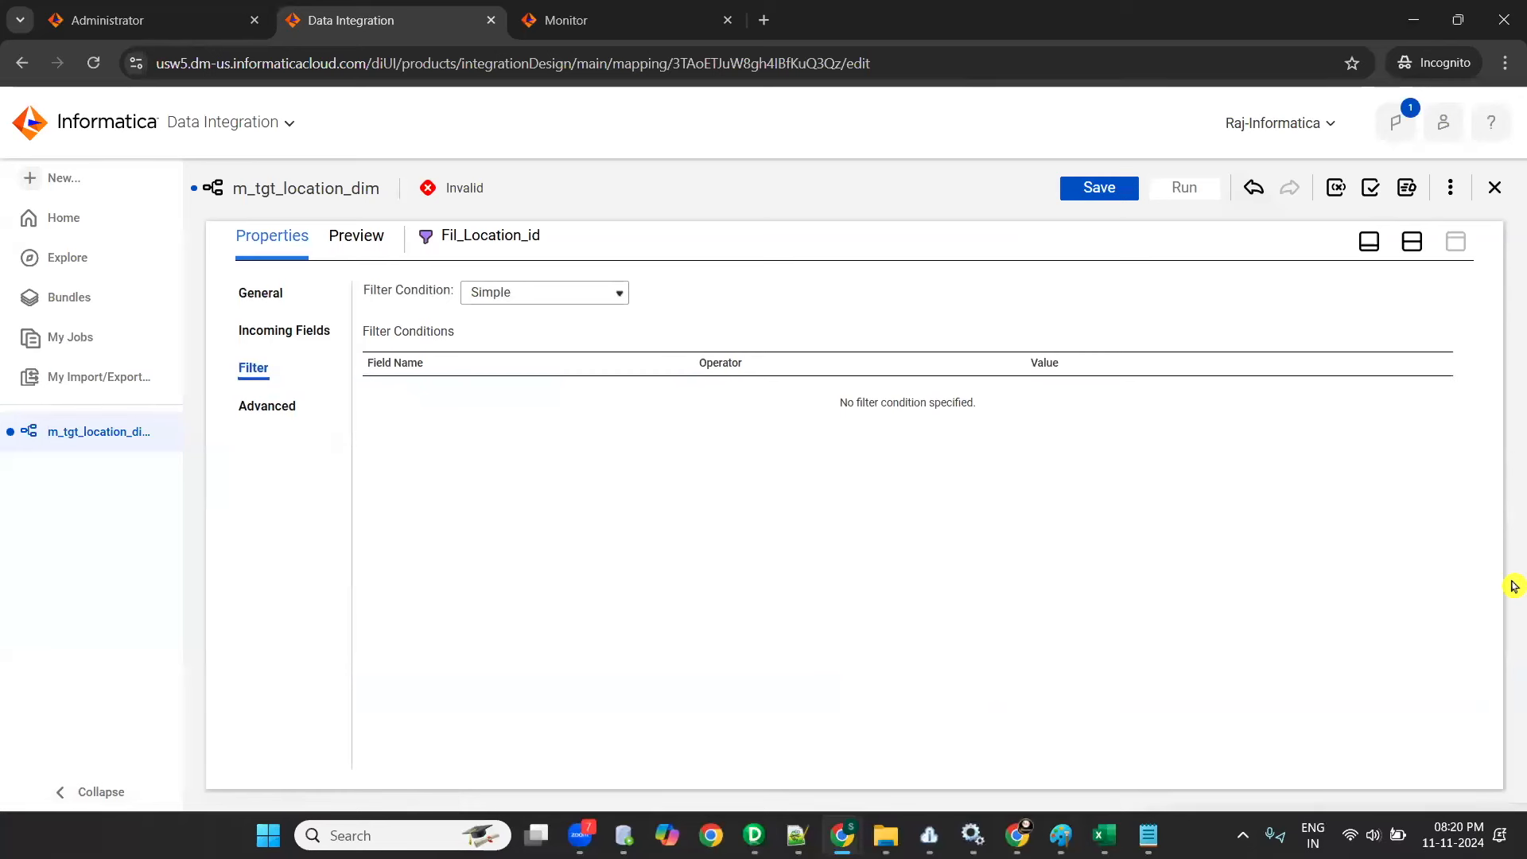
{"action": "left_click", "coordinate": [546, 297]}
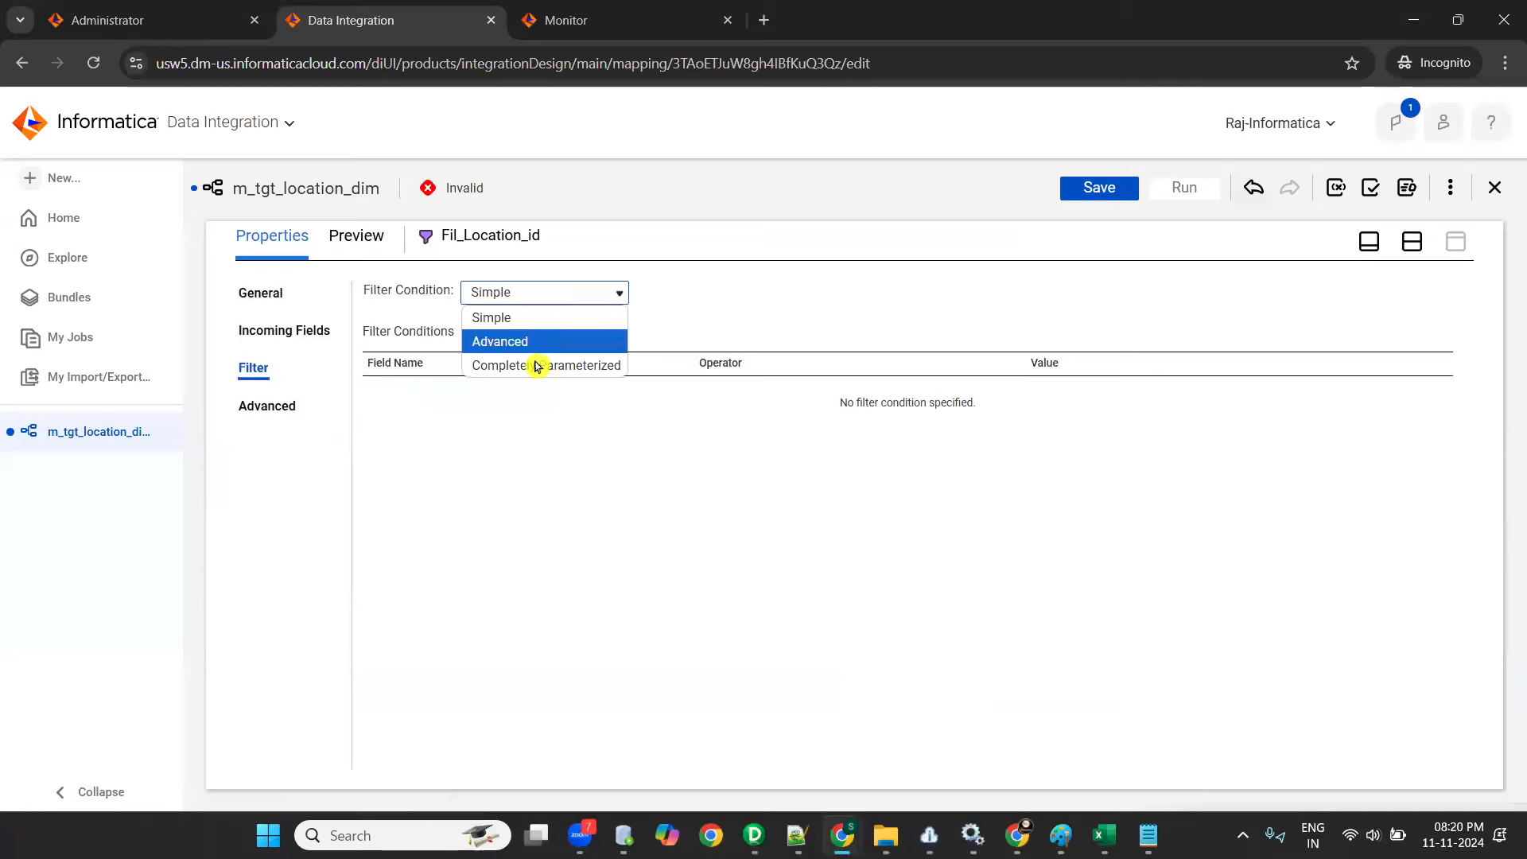
{"action": "left_click", "coordinate": [914, 538]}
{"action": "key", "text": "ctrl+minus"}
{"action": "key", "text": "ctrl+minus"}
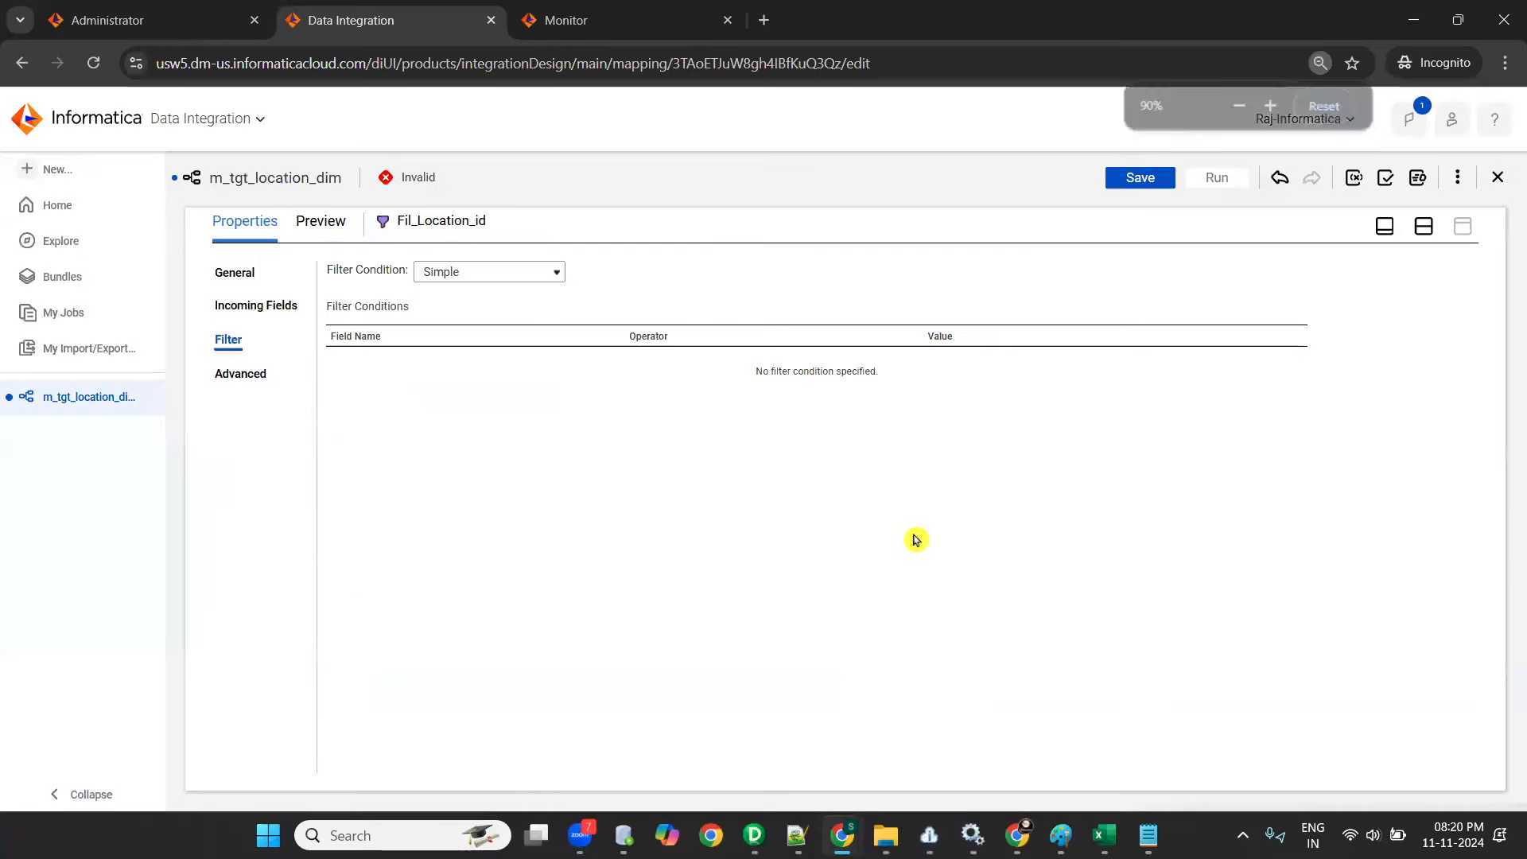
{"action": "key", "text": "ctrl+plus"}
{"action": "key", "text": "ctrl+plus"}
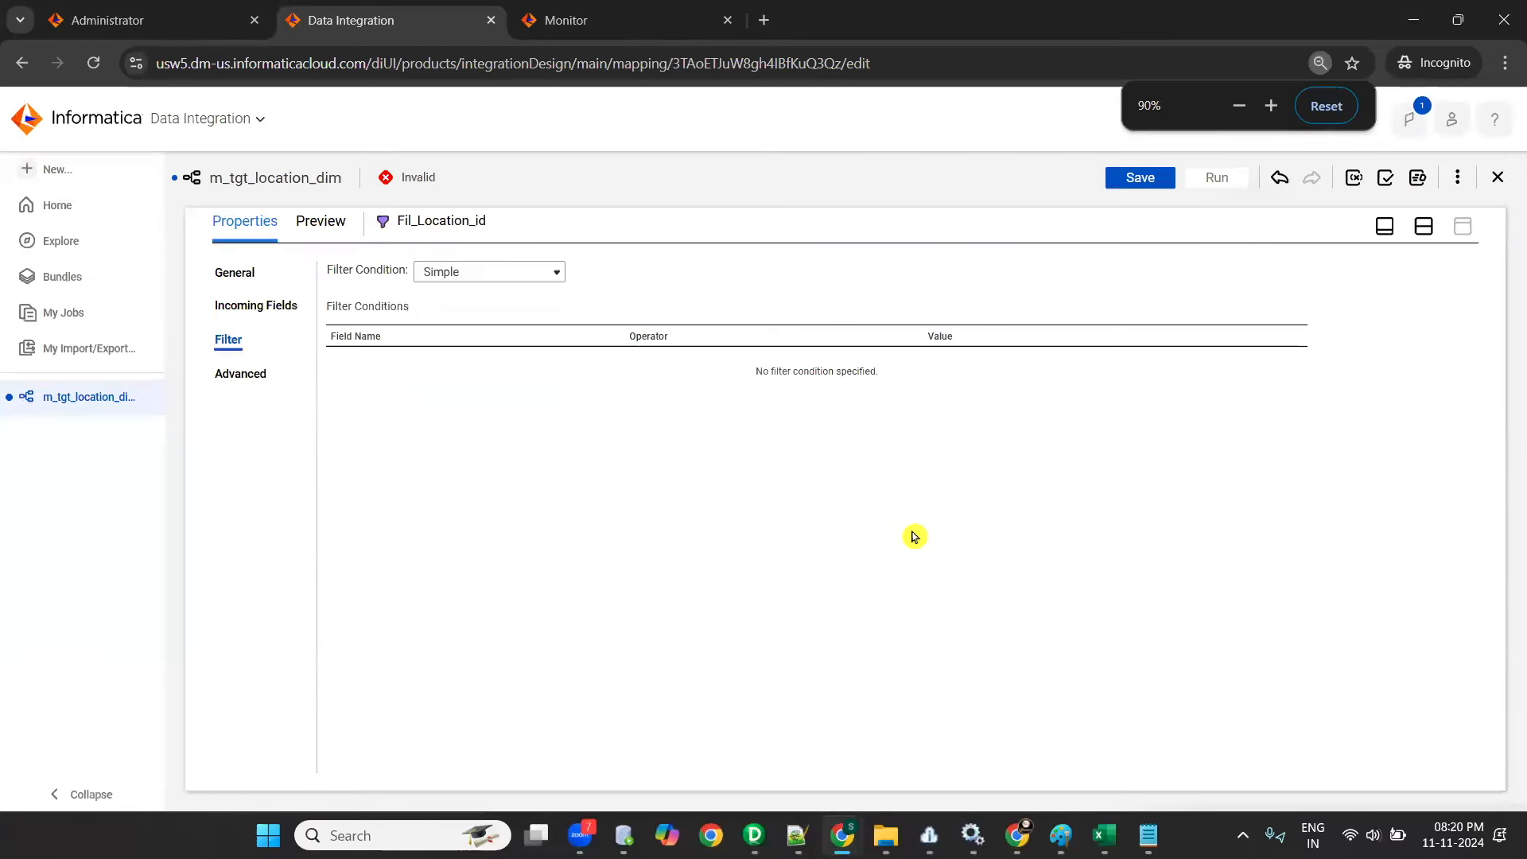
{"action": "key", "text": "ctrl+minus"}
{"action": "key", "text": "ctrl+minus"}
{"action": "key", "text": "ctrl+plus"}
{"action": "key", "text": "ctrl+plus"}
{"action": "key", "text": "ctrl+plus"}
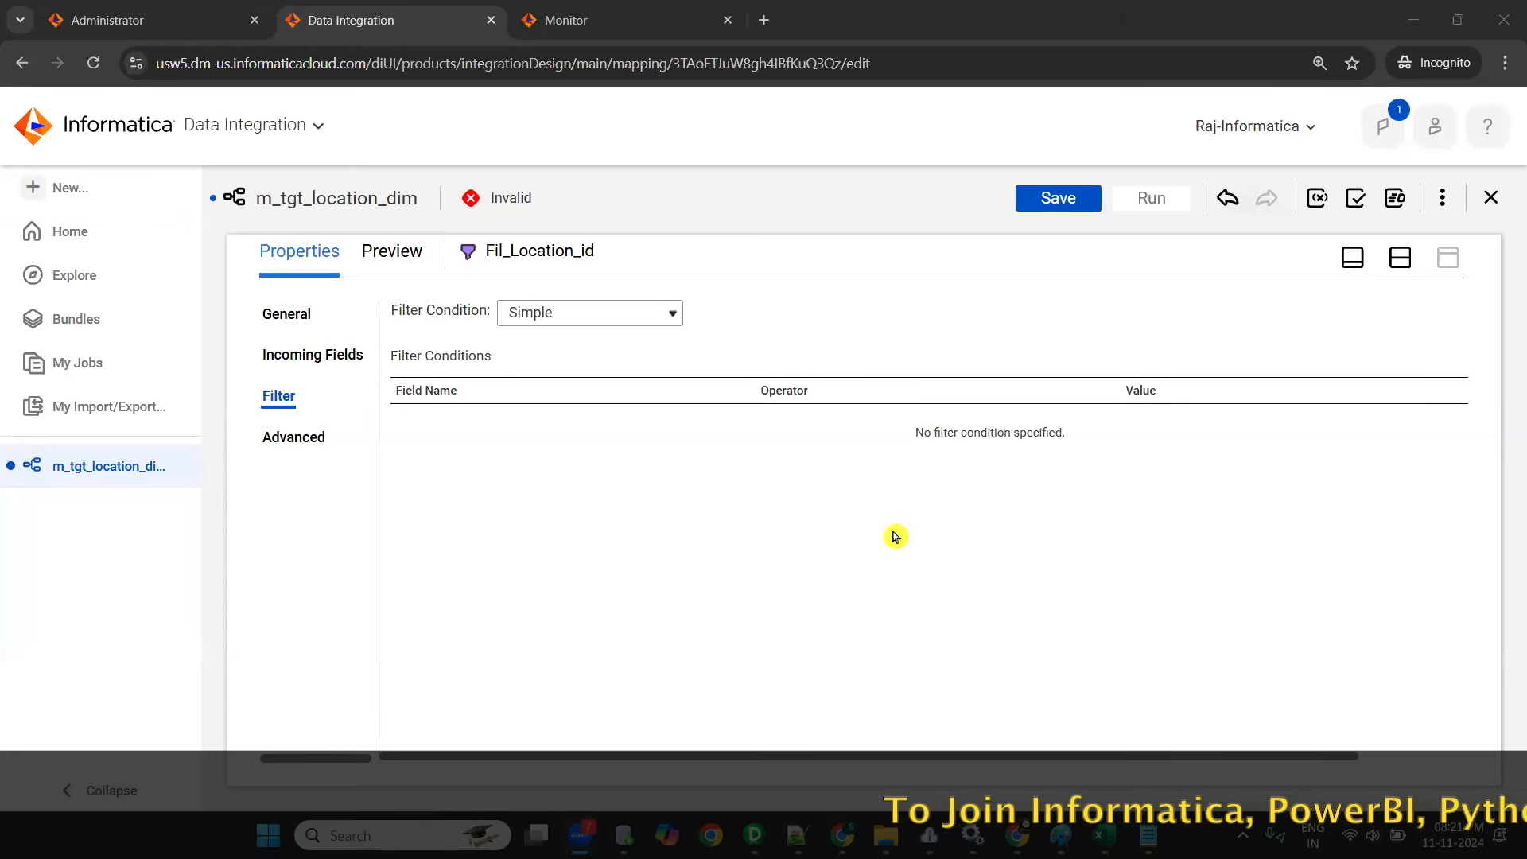
{"action": "key", "text": "ctrl+minus"}
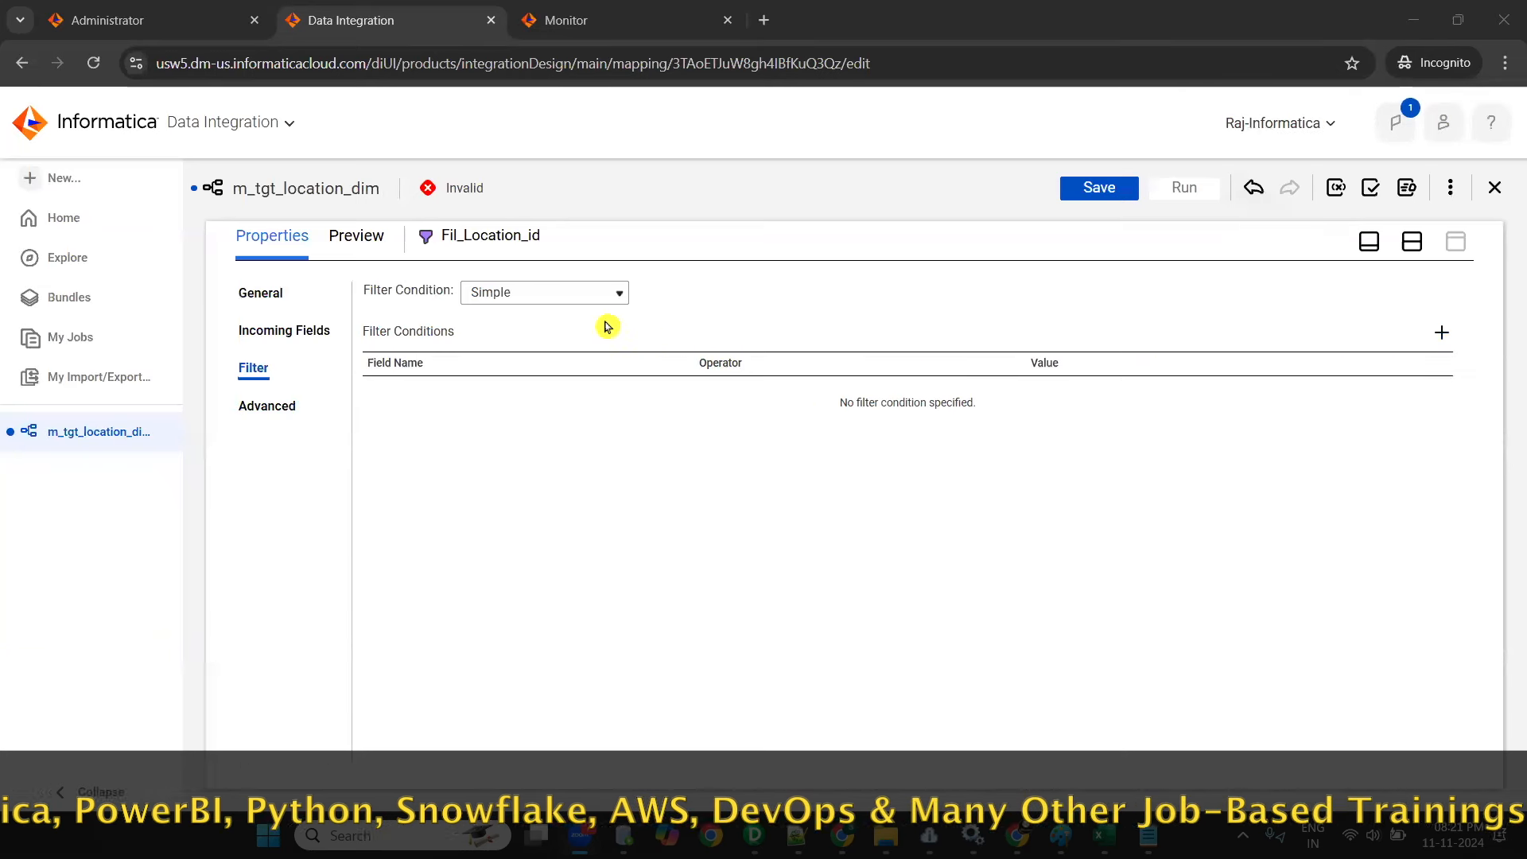
- Check the location_id rule in the Excel mapping document and add the Simple filter condition LOCATION_ID > 5
{"action": "left_click", "coordinate": [542, 295]}
{"action": "left_click", "coordinate": [600, 477]}
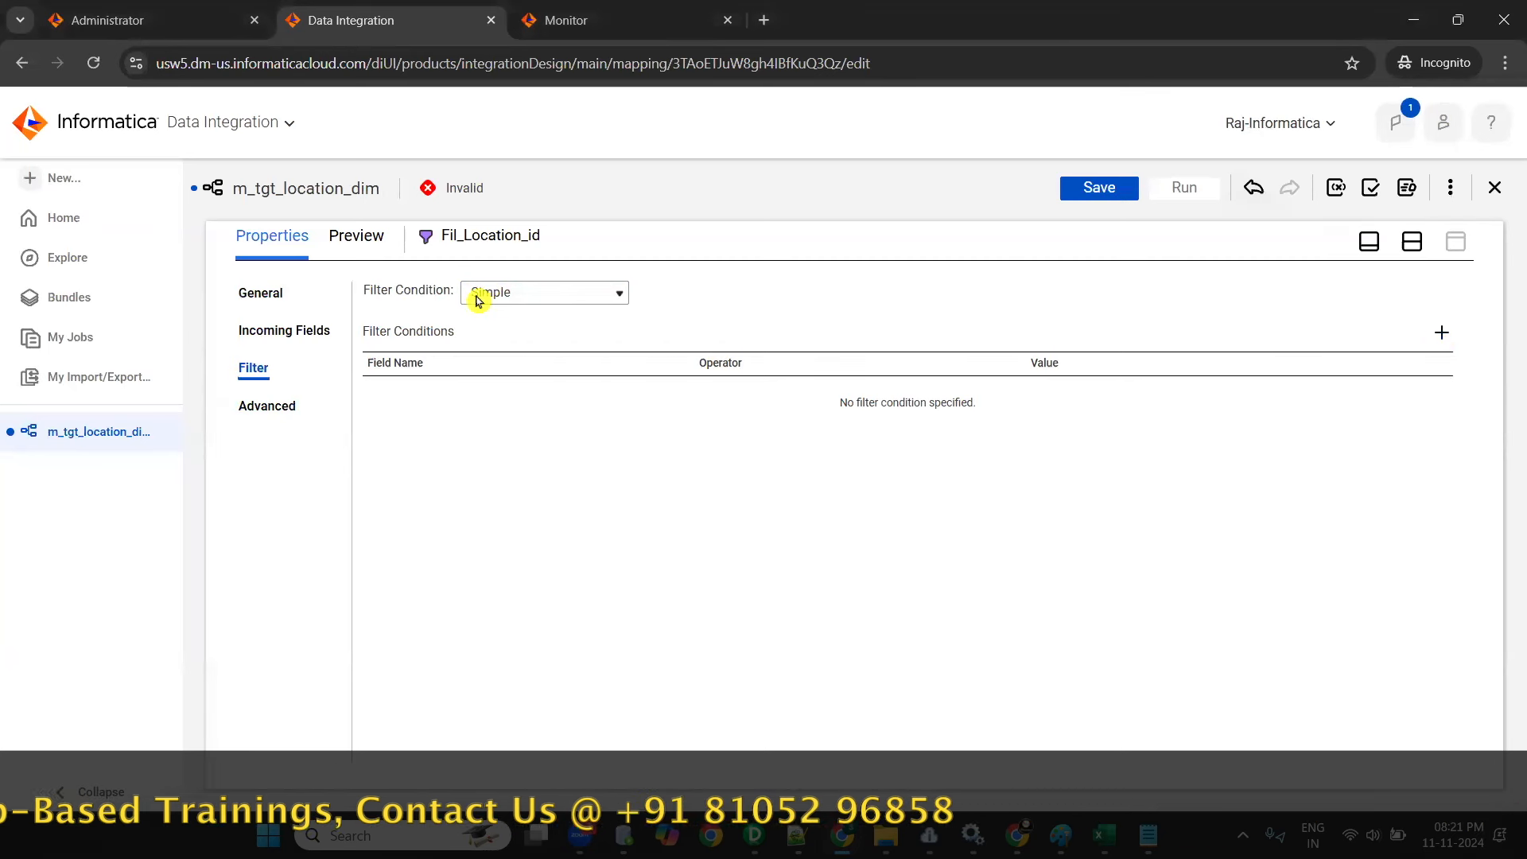
{"action": "left_click", "coordinate": [1448, 334]}
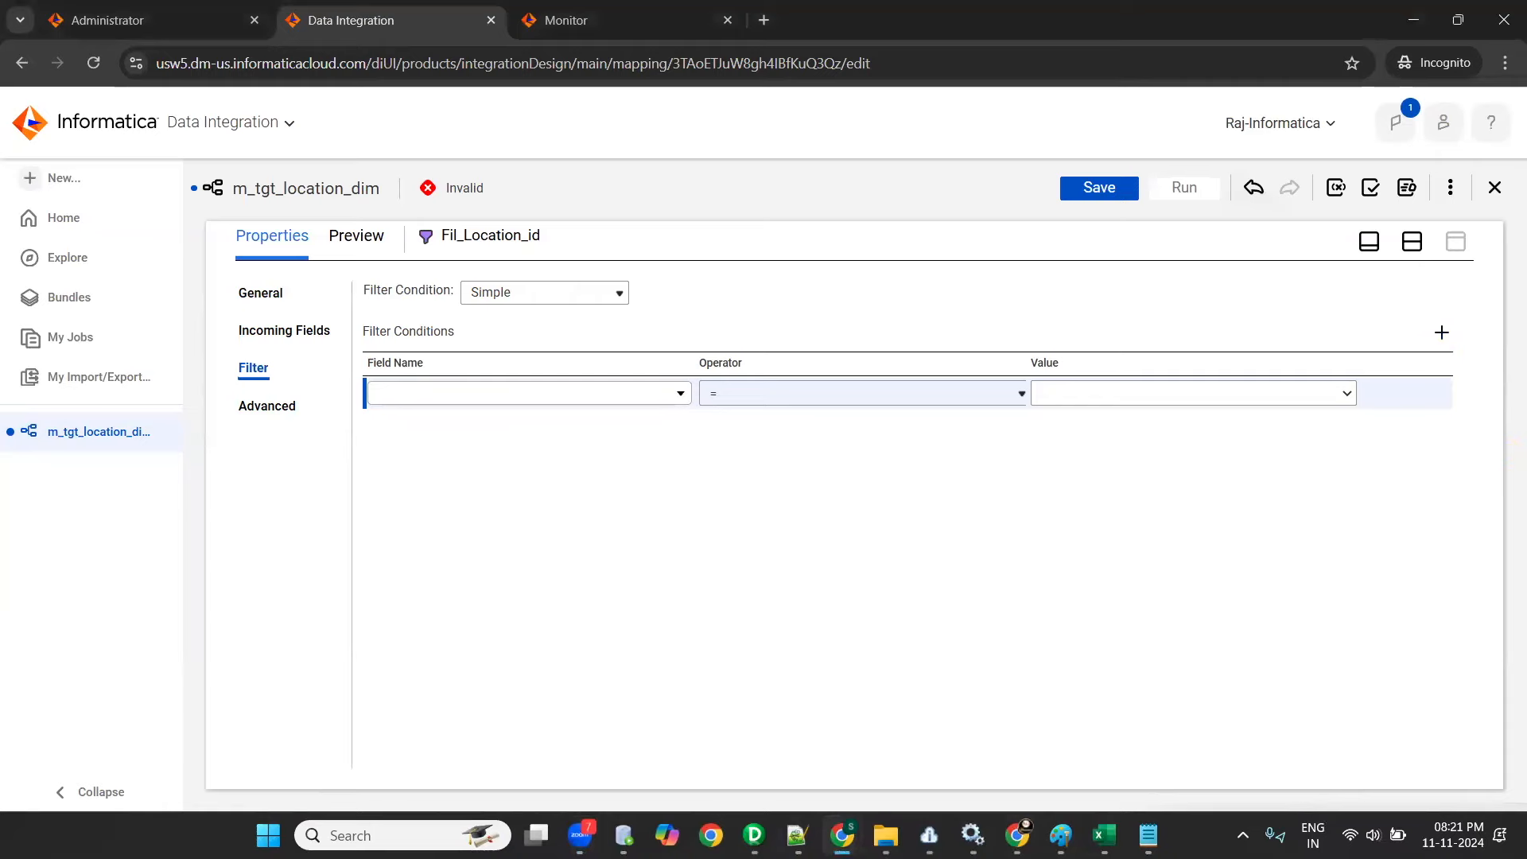
{"action": "key", "text": "alt+Tab"}
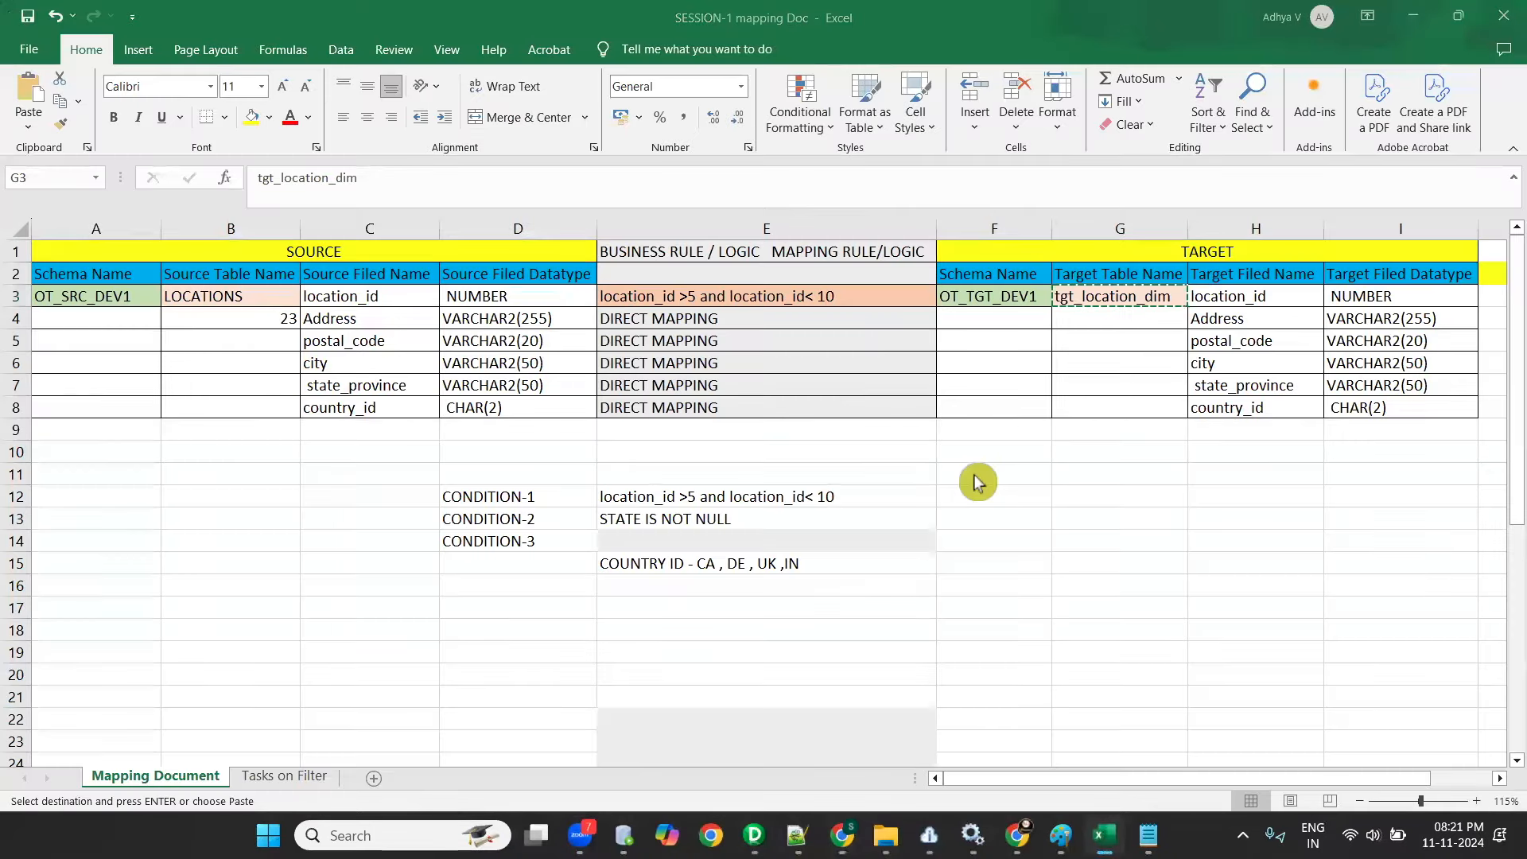
{"action": "key", "text": "alt+Tab"}
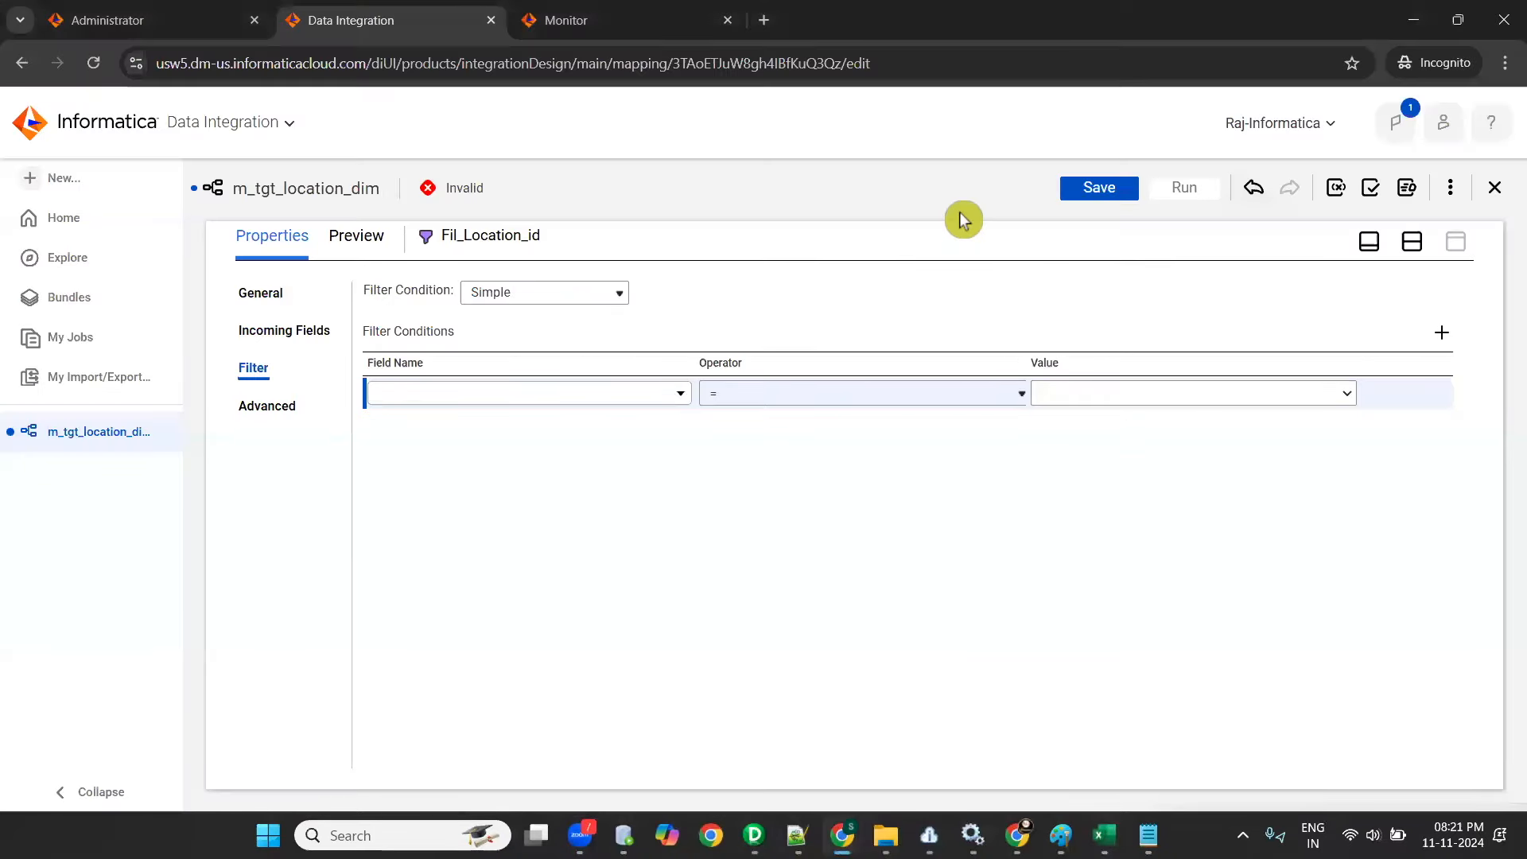
{"action": "left_click", "coordinate": [1368, 434]}
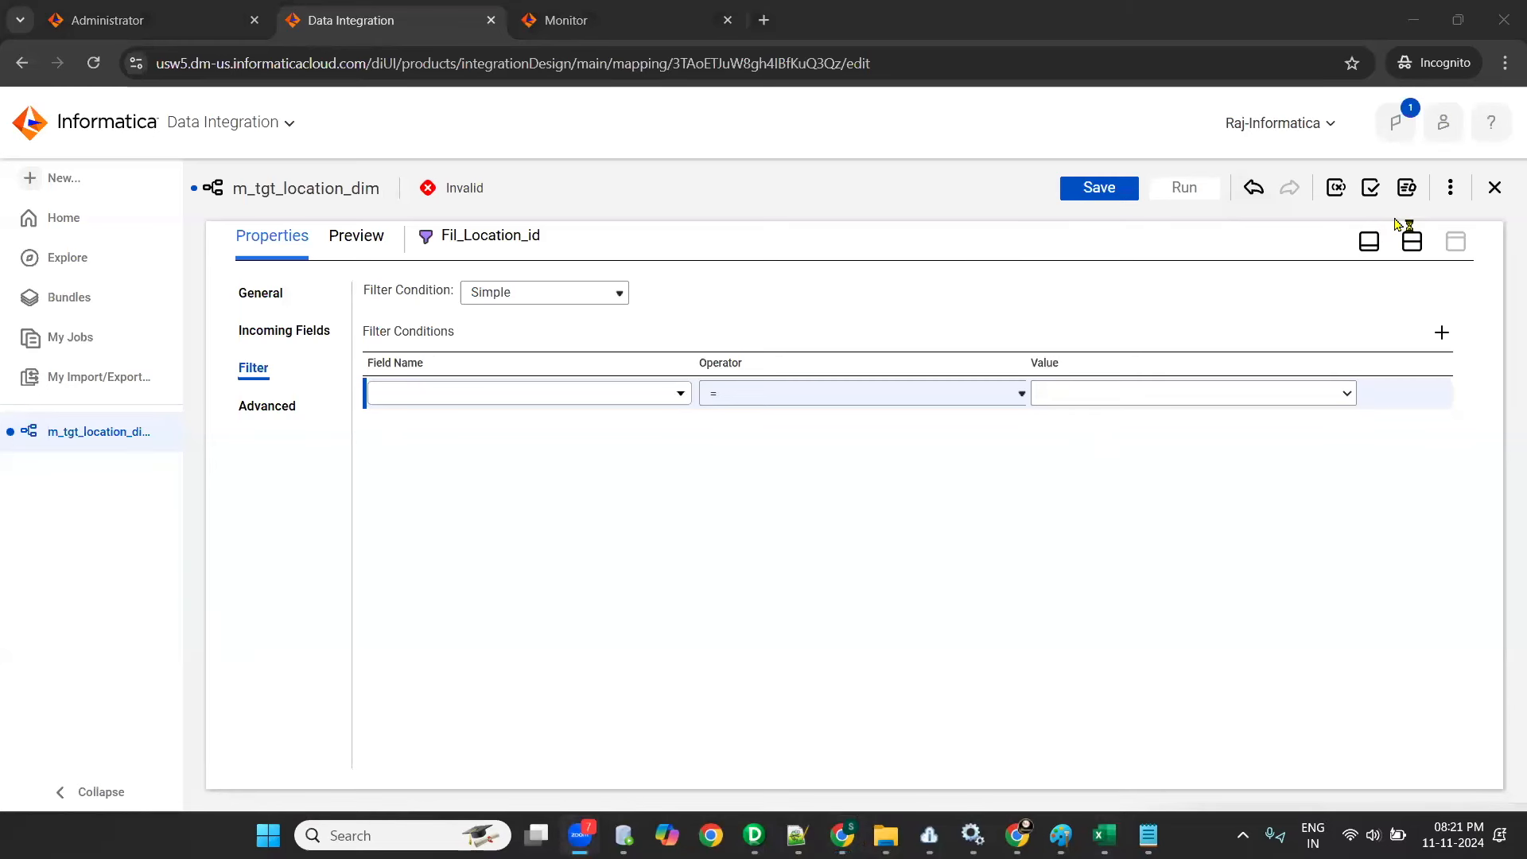
{"action": "left_click", "coordinate": [623, 399]}
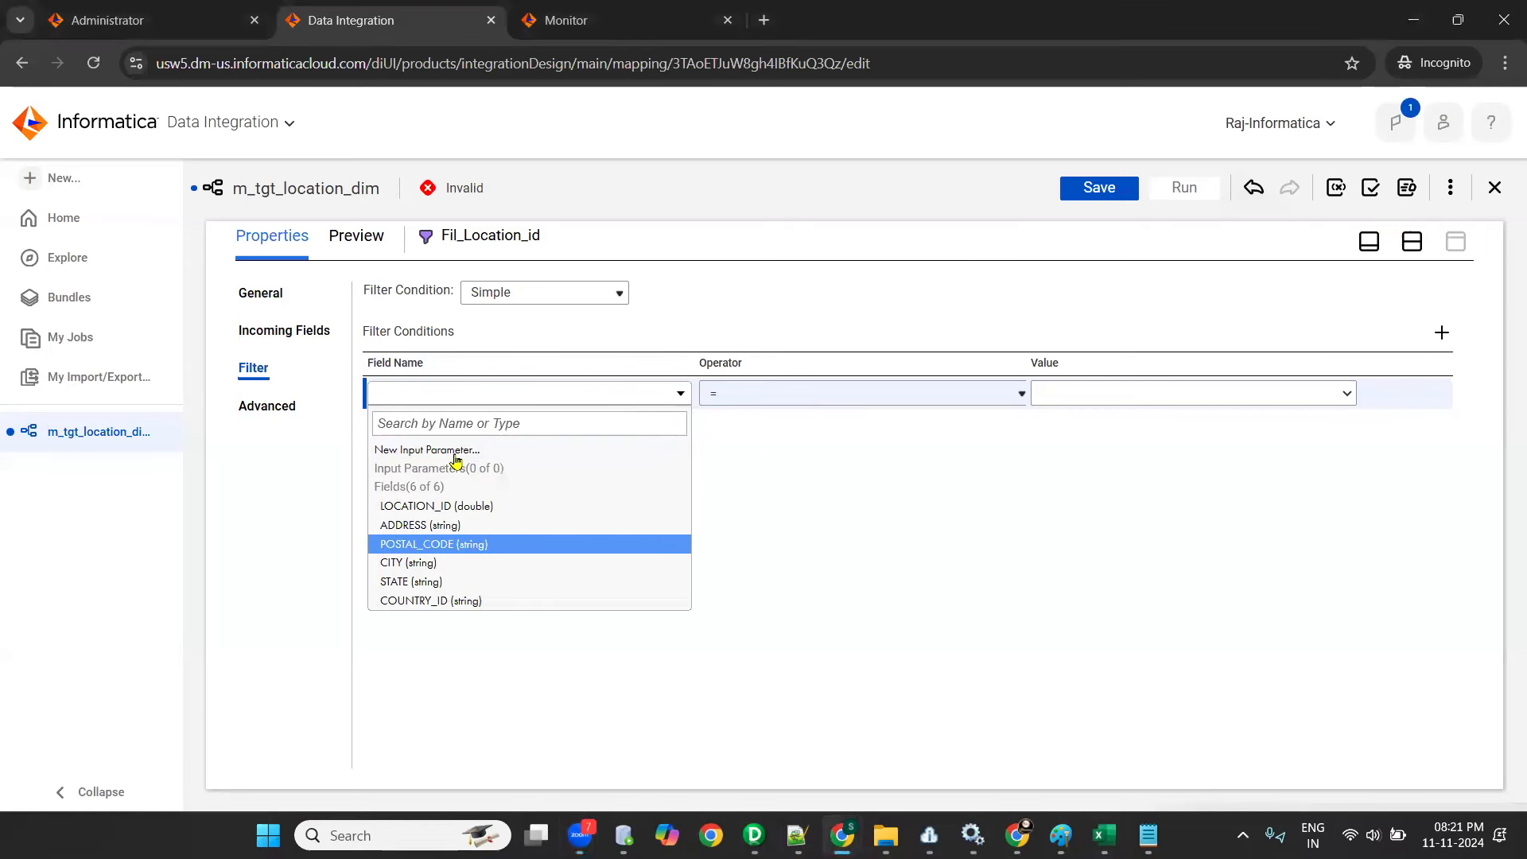
{"action": "left_click", "coordinate": [450, 510]}
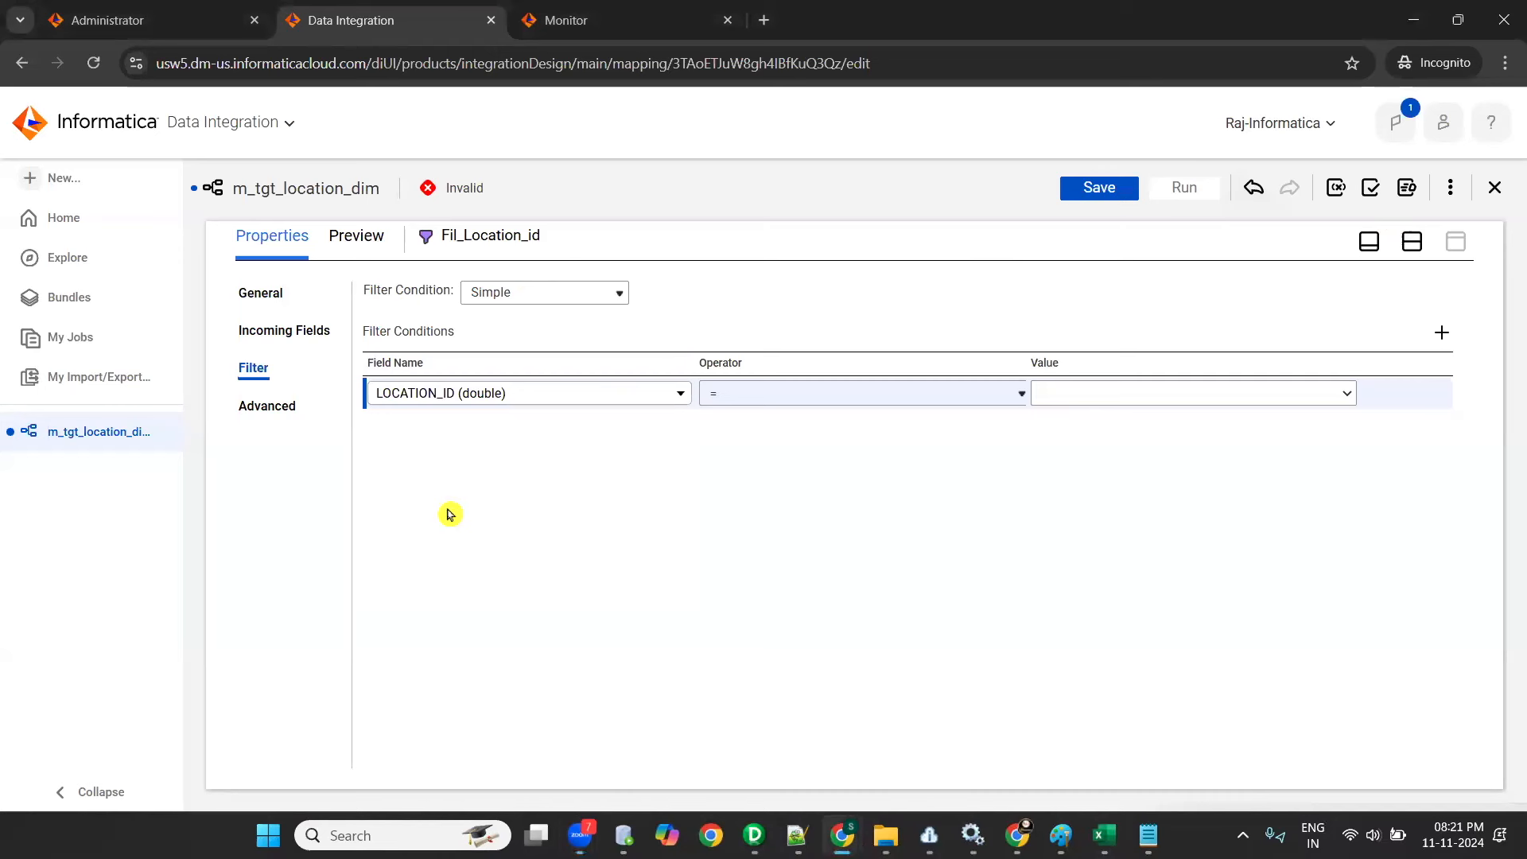
{"action": "left_click", "coordinate": [895, 398]}
{"action": "left_click", "coordinate": [777, 493]}
{"action": "left_click", "coordinate": [1164, 391]}
- Add a second filter condition, LOCATION_ID < 10, following the rule in the Excel mapping document
{"action": "left_click", "coordinate": [1442, 332]}
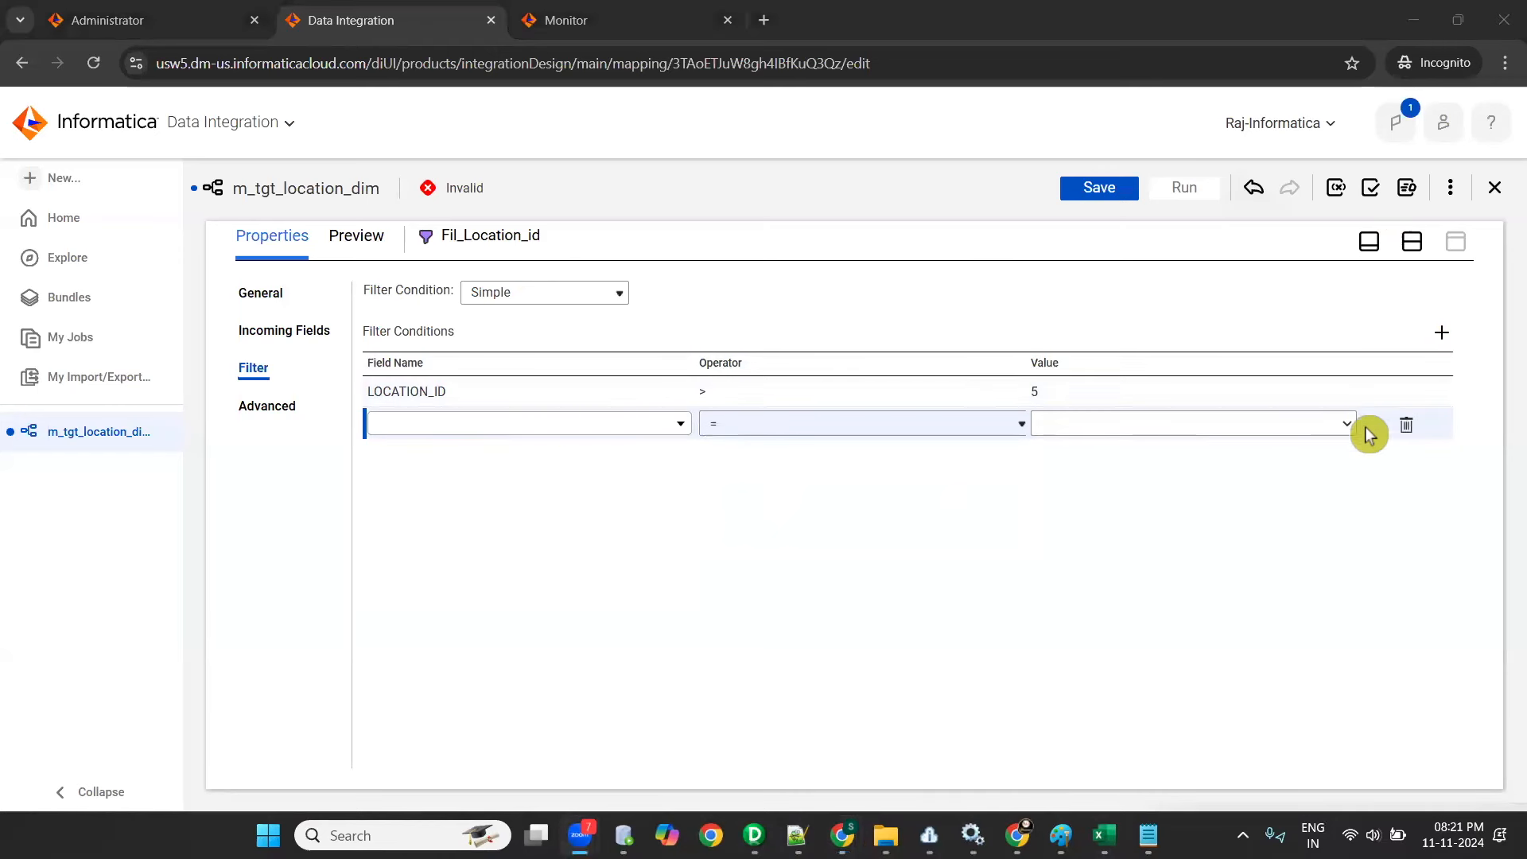
{"action": "left_click", "coordinate": [676, 465]}
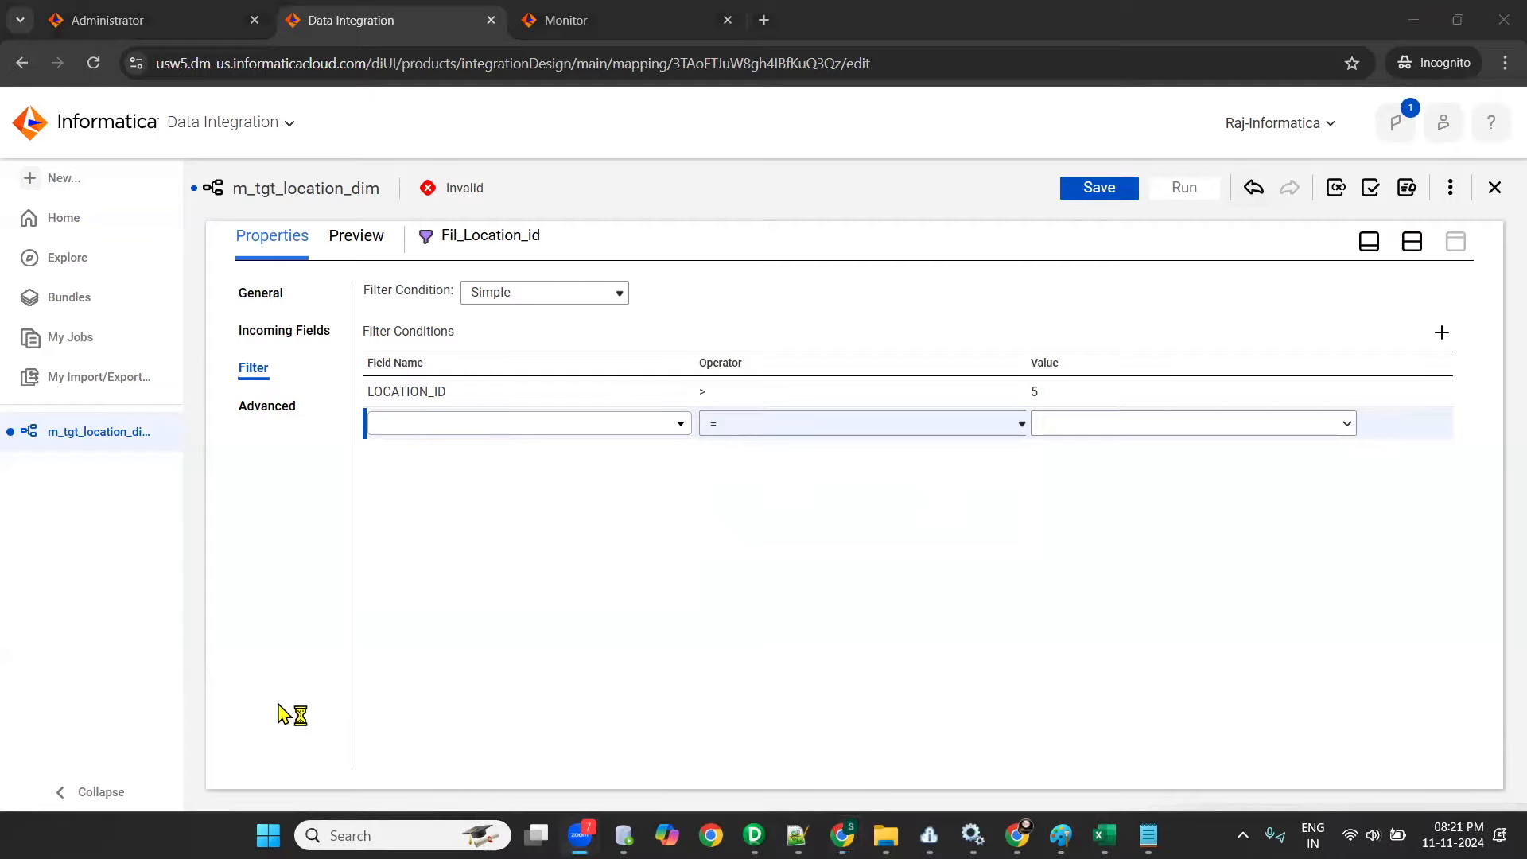
{"action": "left_click", "coordinate": [1106, 835]}
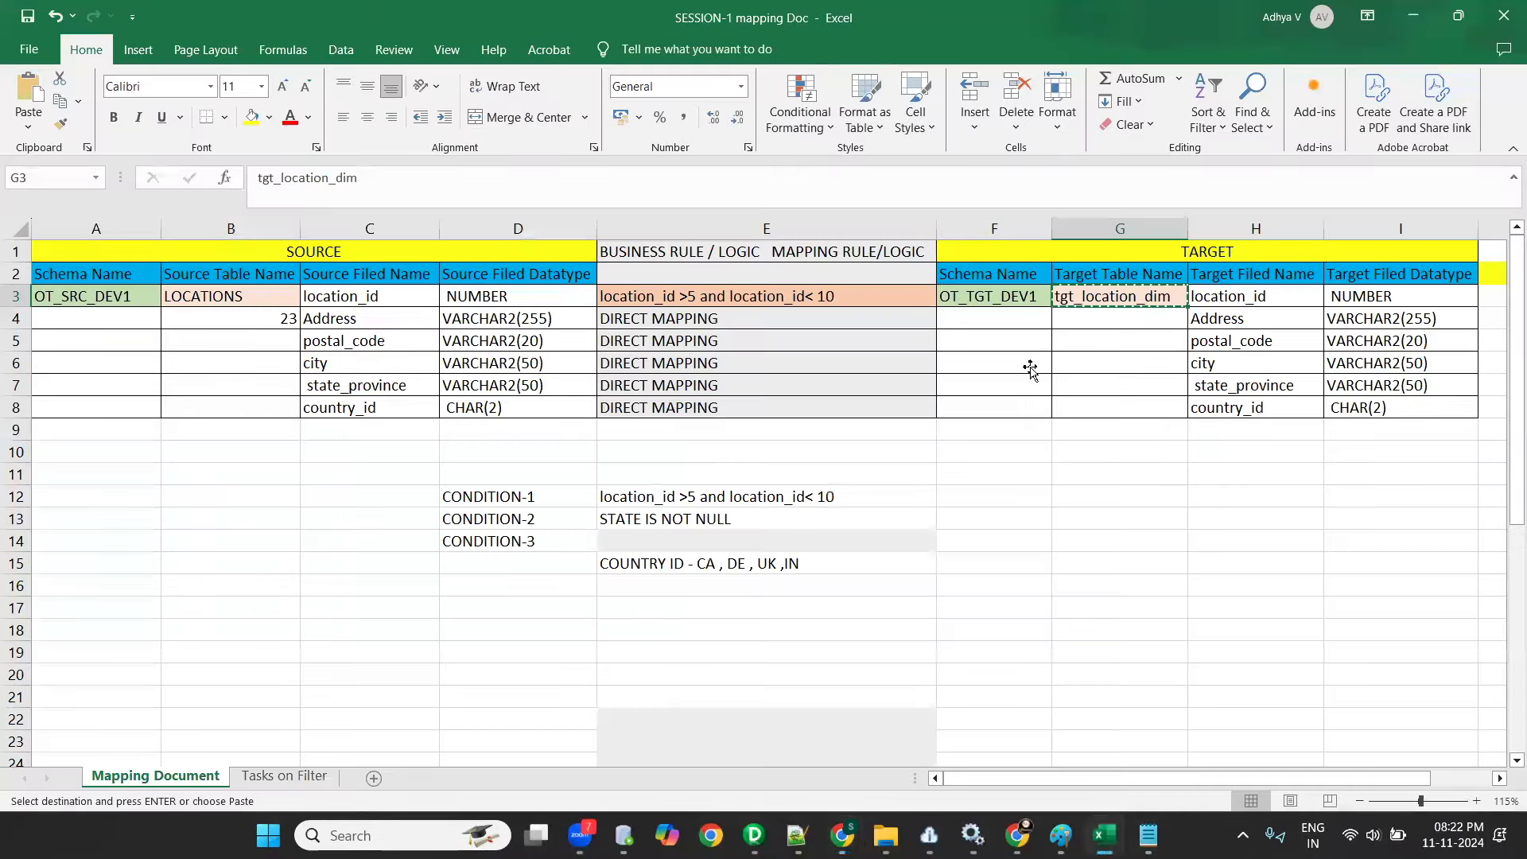
{"action": "key", "text": "alt+Tab"}
{"action": "key", "text": "alt+Tab"}
{"action": "key", "text": "alt+Tab"}
{"action": "left_click", "coordinate": [479, 434]}
{"action": "left_click", "coordinate": [494, 535]}
{"action": "left_click", "coordinate": [876, 426]}
{"action": "left_click", "coordinate": [965, 473]}
{"action": "left_click", "coordinate": [1166, 421]}
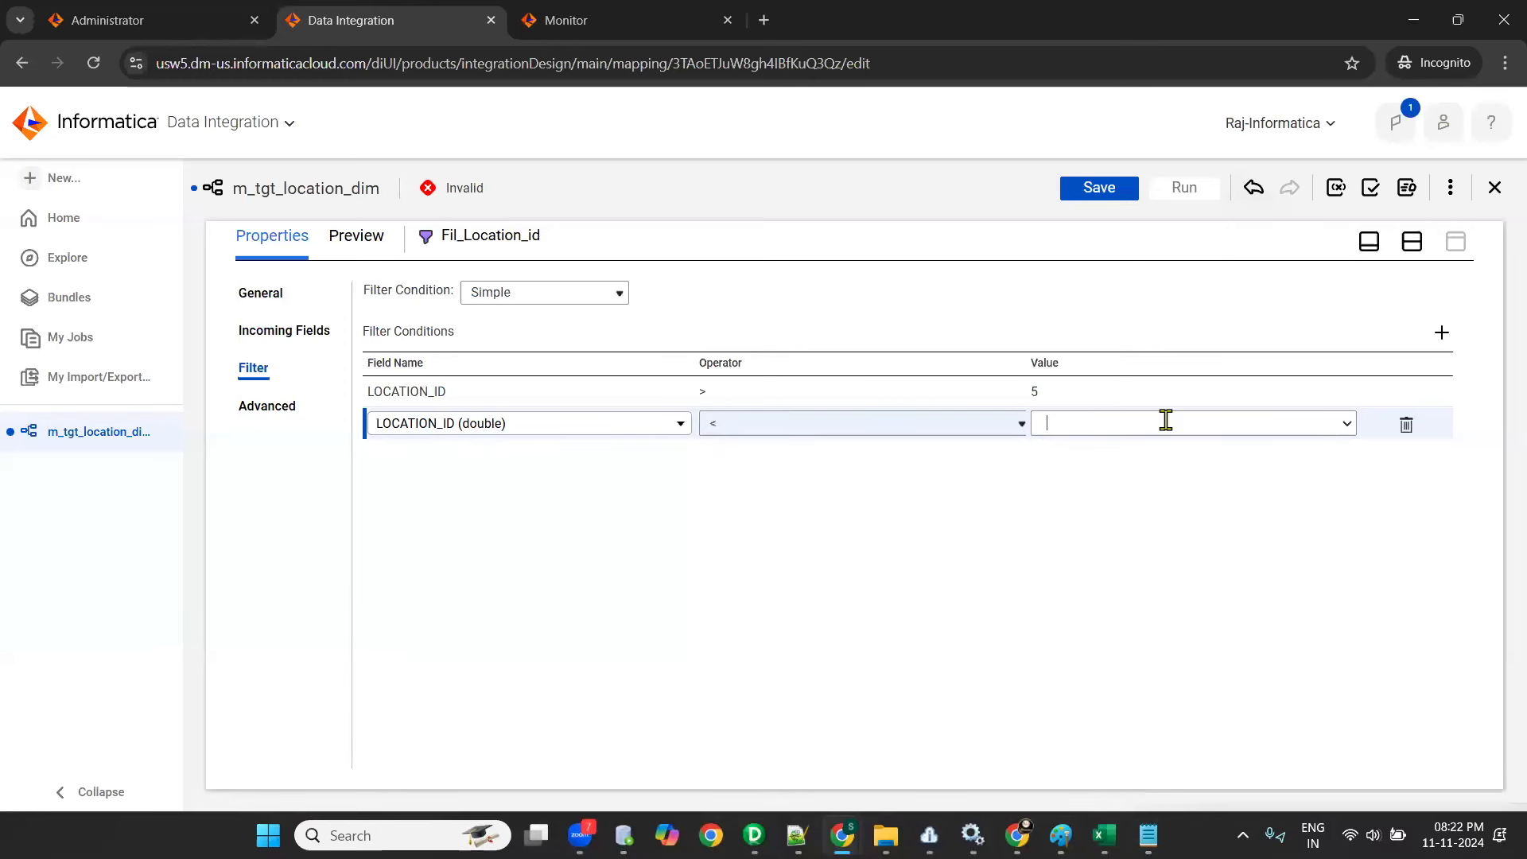
- Delete both simple filter conditions from Fil_Location_id and switch the filter condition type to Advanced
{"action": "left_click", "coordinate": [1179, 516]}
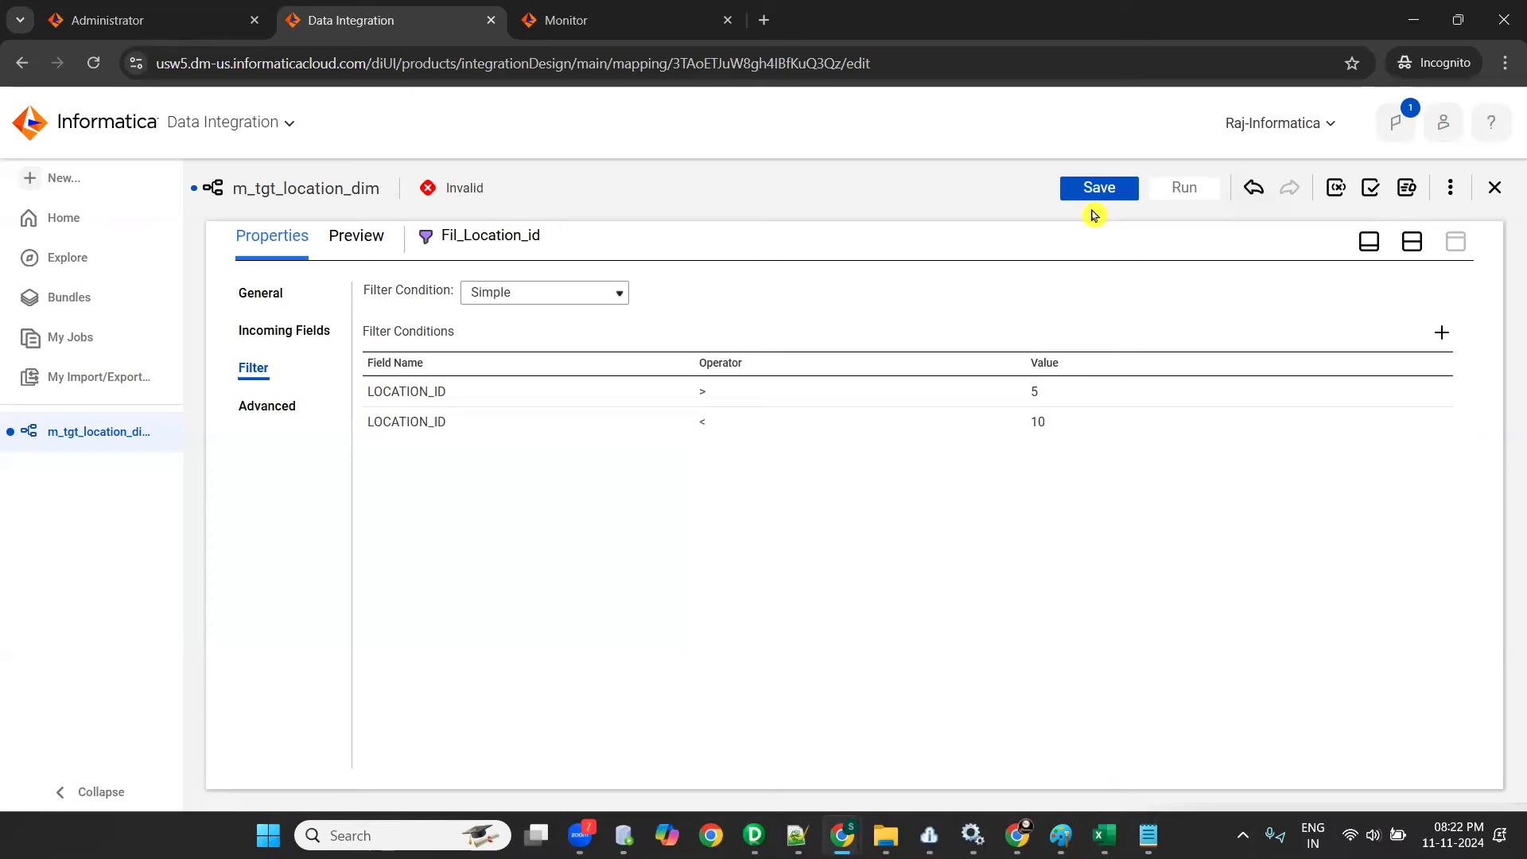
{"action": "left_click", "coordinate": [1402, 398]}
{"action": "left_click", "coordinate": [1408, 401]}
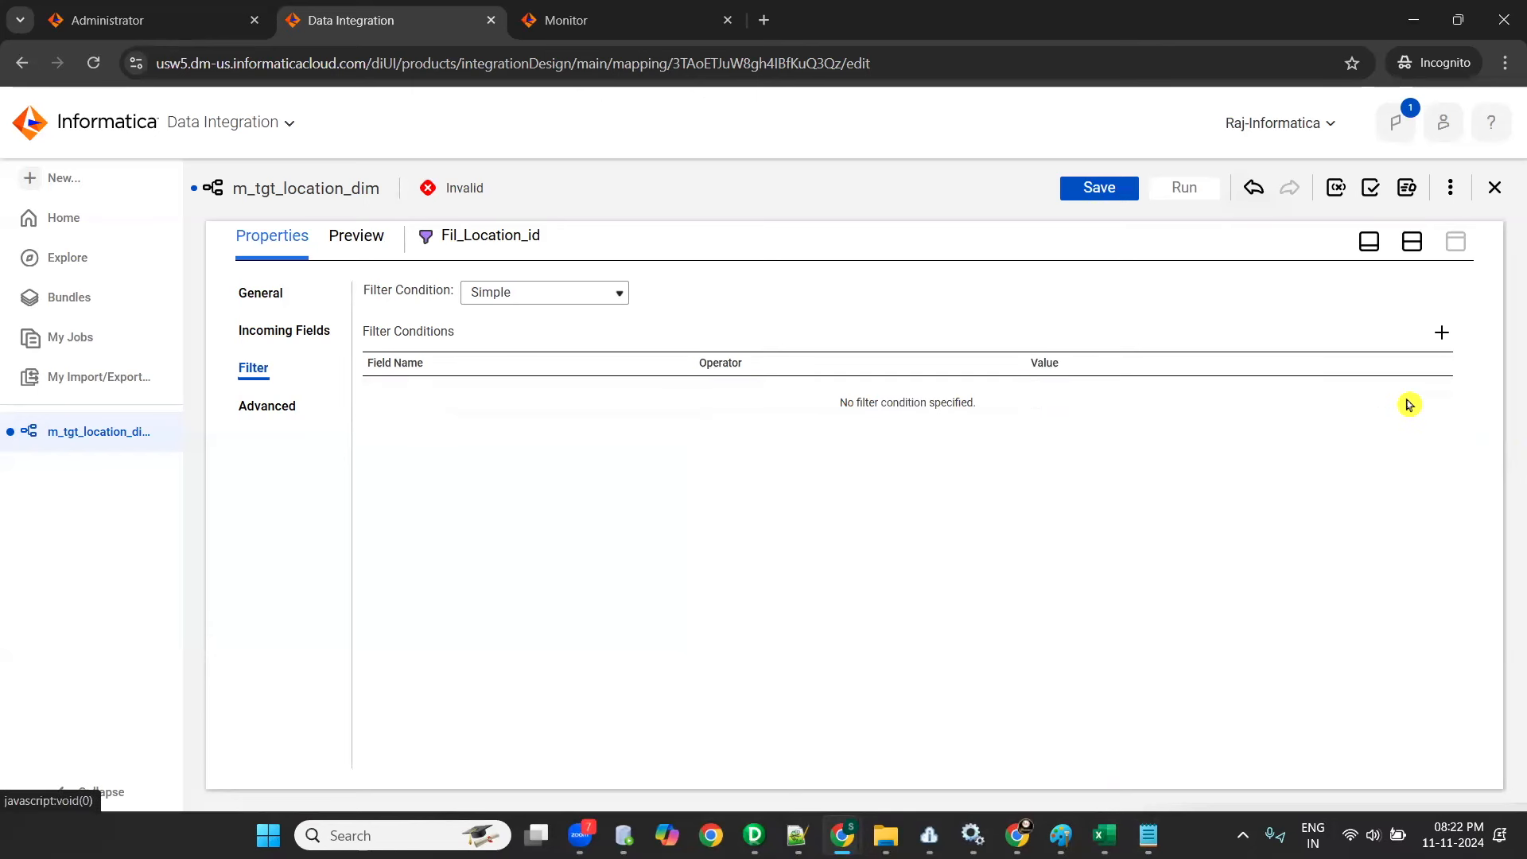
{"action": "left_click", "coordinate": [525, 293]}
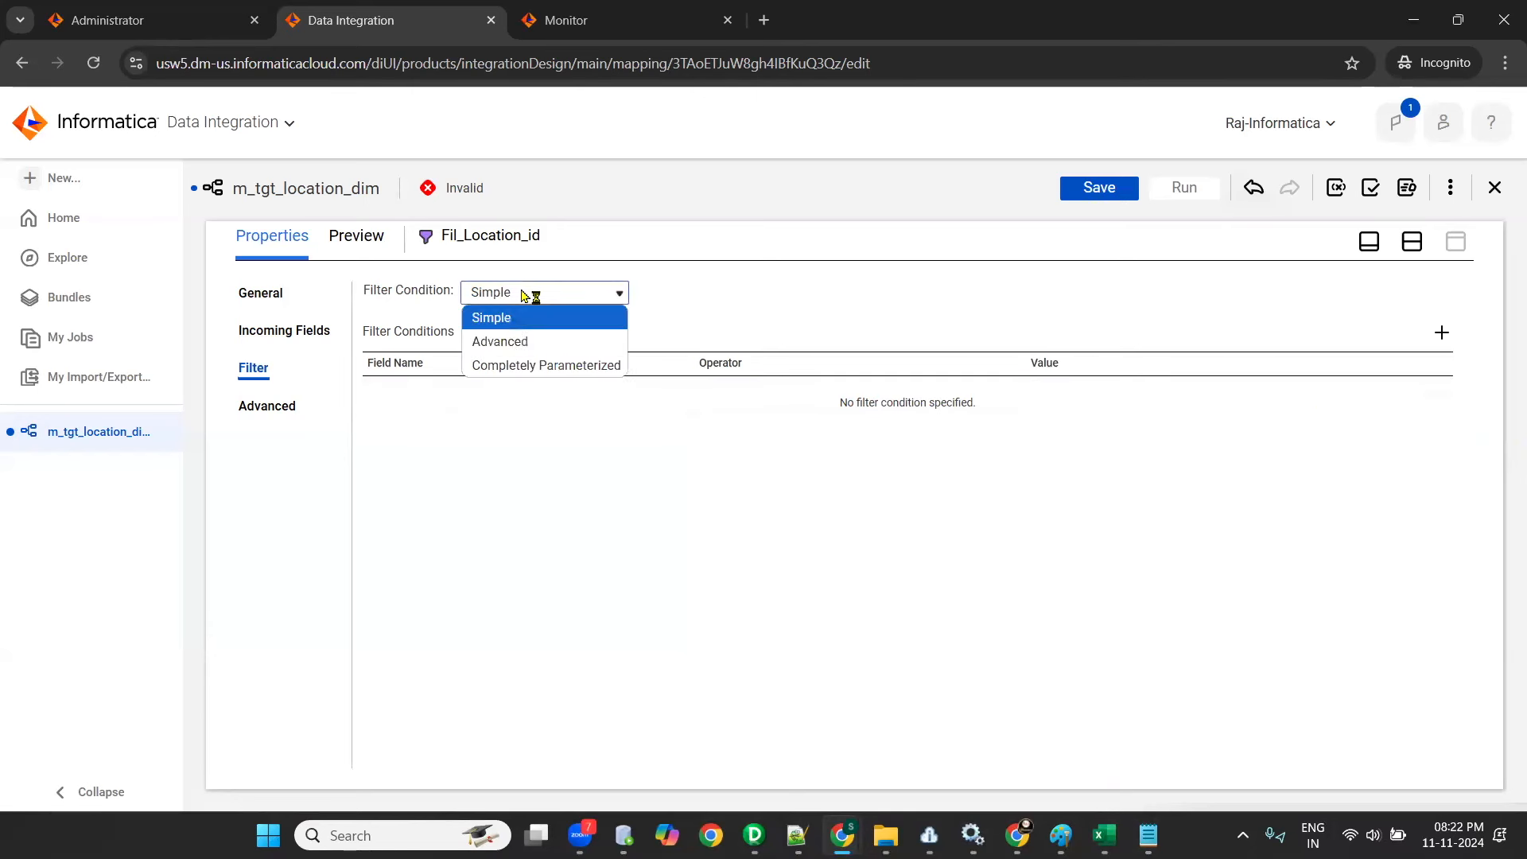
{"action": "left_click", "coordinate": [521, 342]}
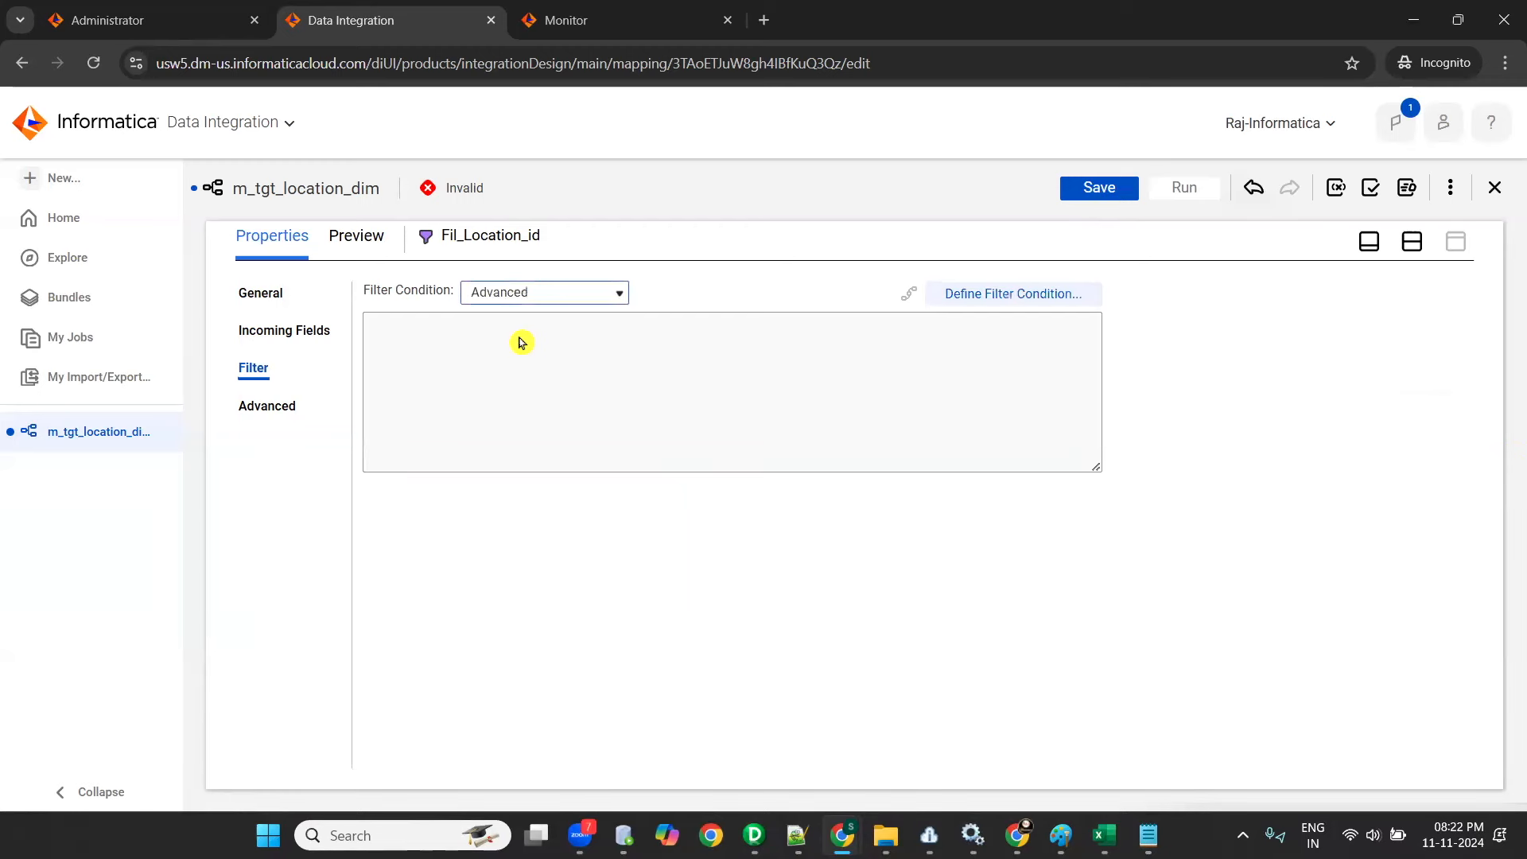
{"action": "left_click", "coordinate": [538, 301]}
{"action": "left_click", "coordinate": [539, 342]}
- Define and validate the advanced filter condition LOCATION_ID>5 and LOCATION_ID<10, then save the mapping and bring back the design canvas
{"action": "left_click", "coordinate": [980, 299]}
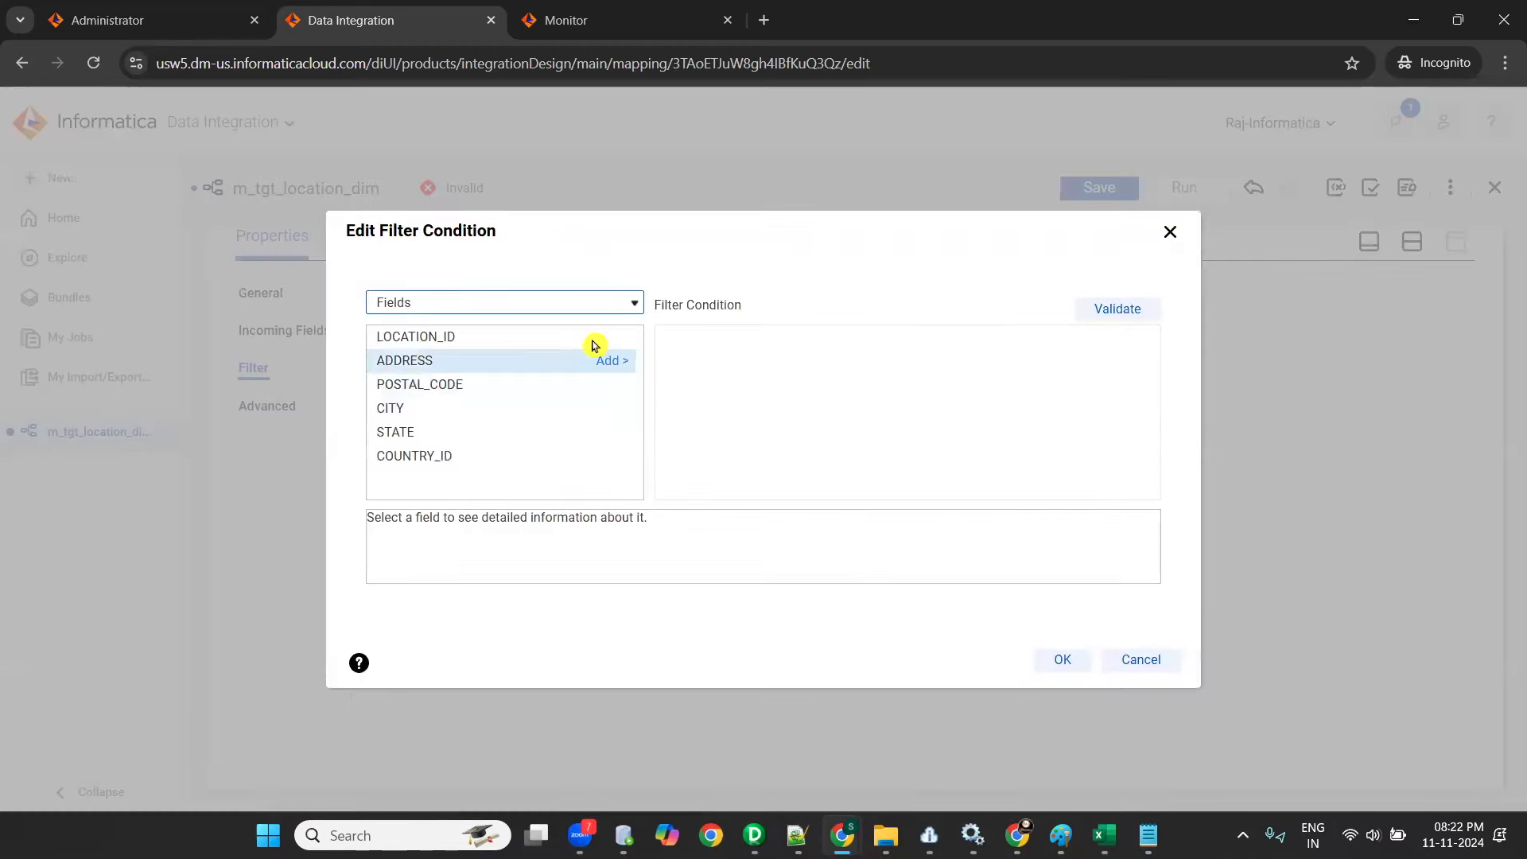
{"action": "left_click", "coordinate": [611, 337]}
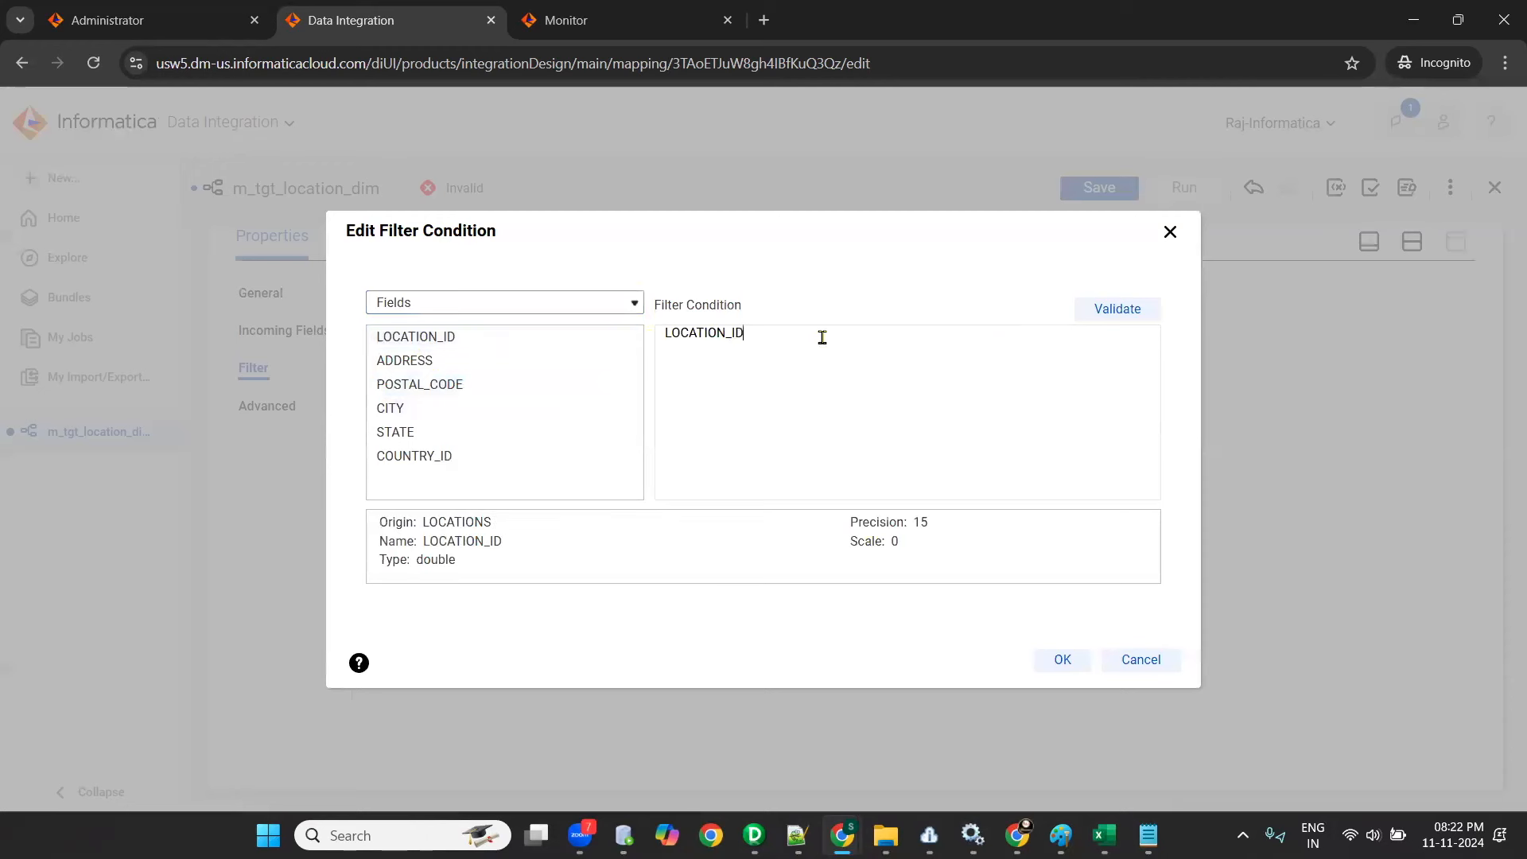
{"action": "type", "text": ">5 and"}
{"action": "left_click", "coordinate": [624, 336]}
{"action": "left_click", "coordinate": [1102, 314]}
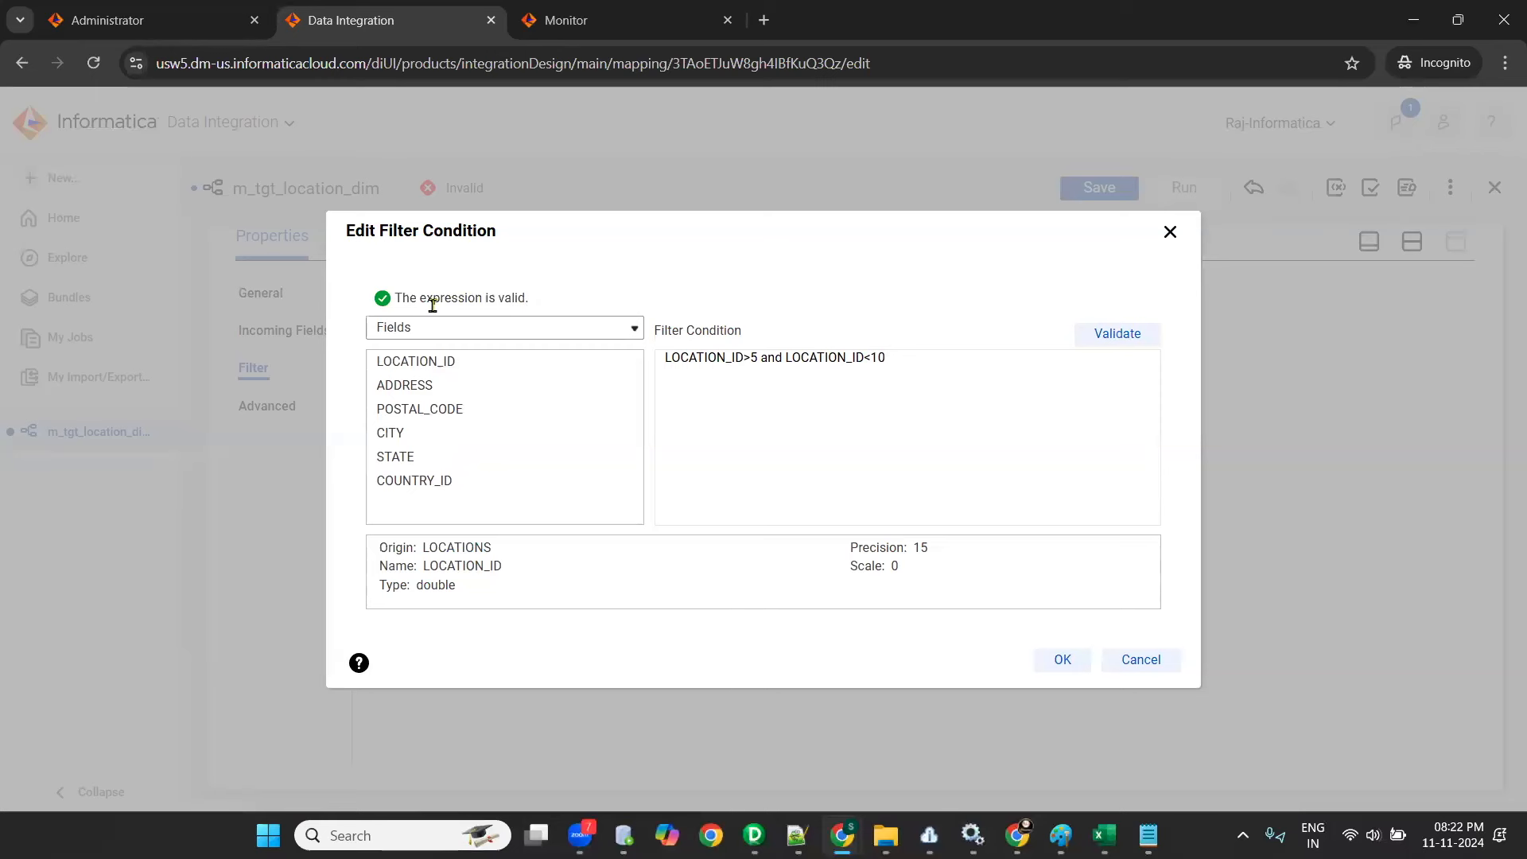
{"action": "left_click", "coordinate": [1062, 662]}
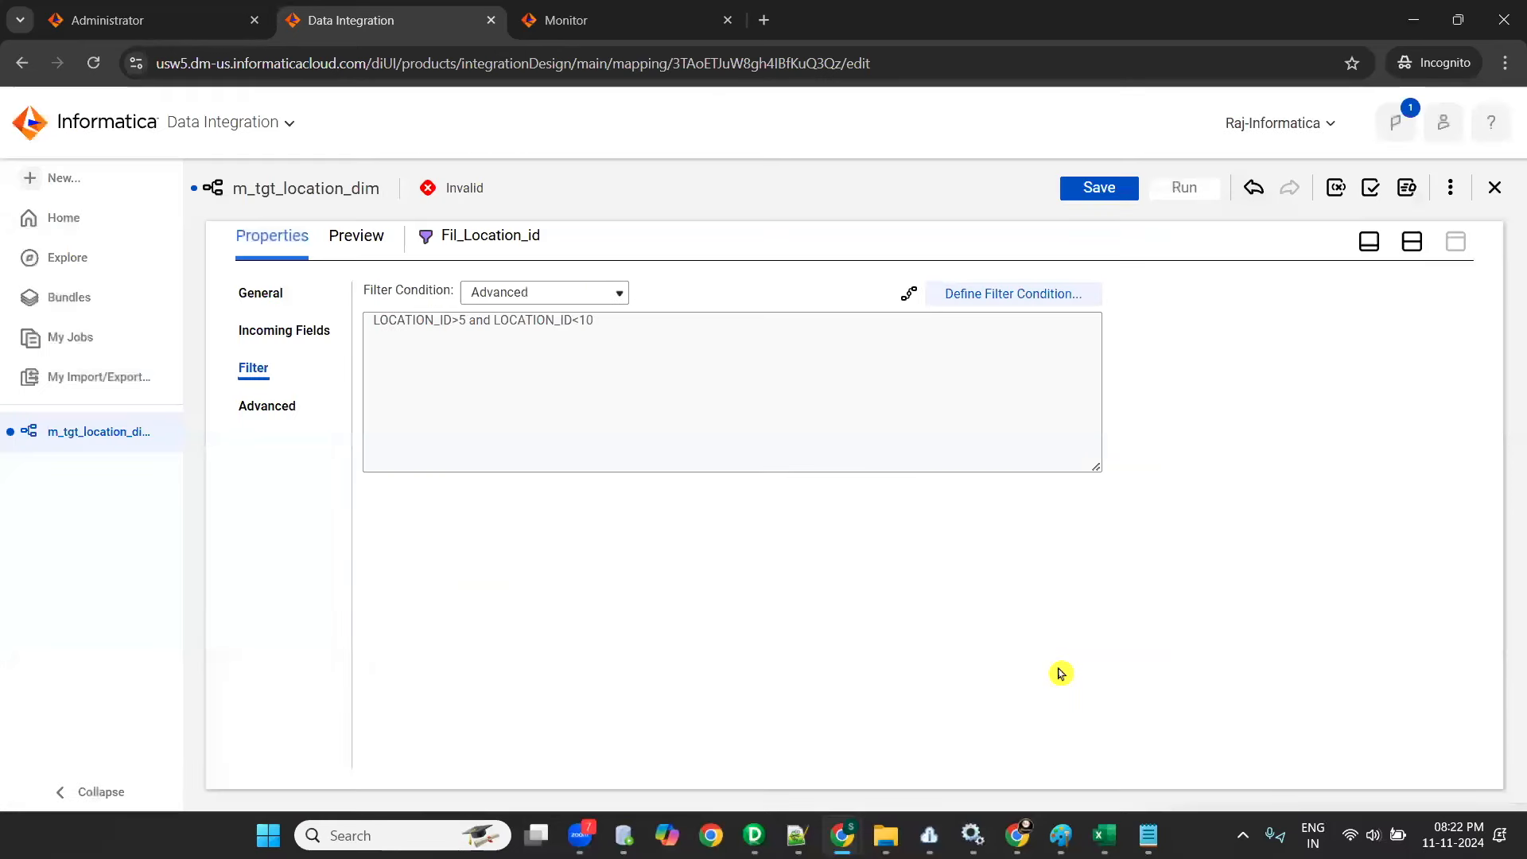
{"action": "left_click", "coordinate": [1101, 185]}
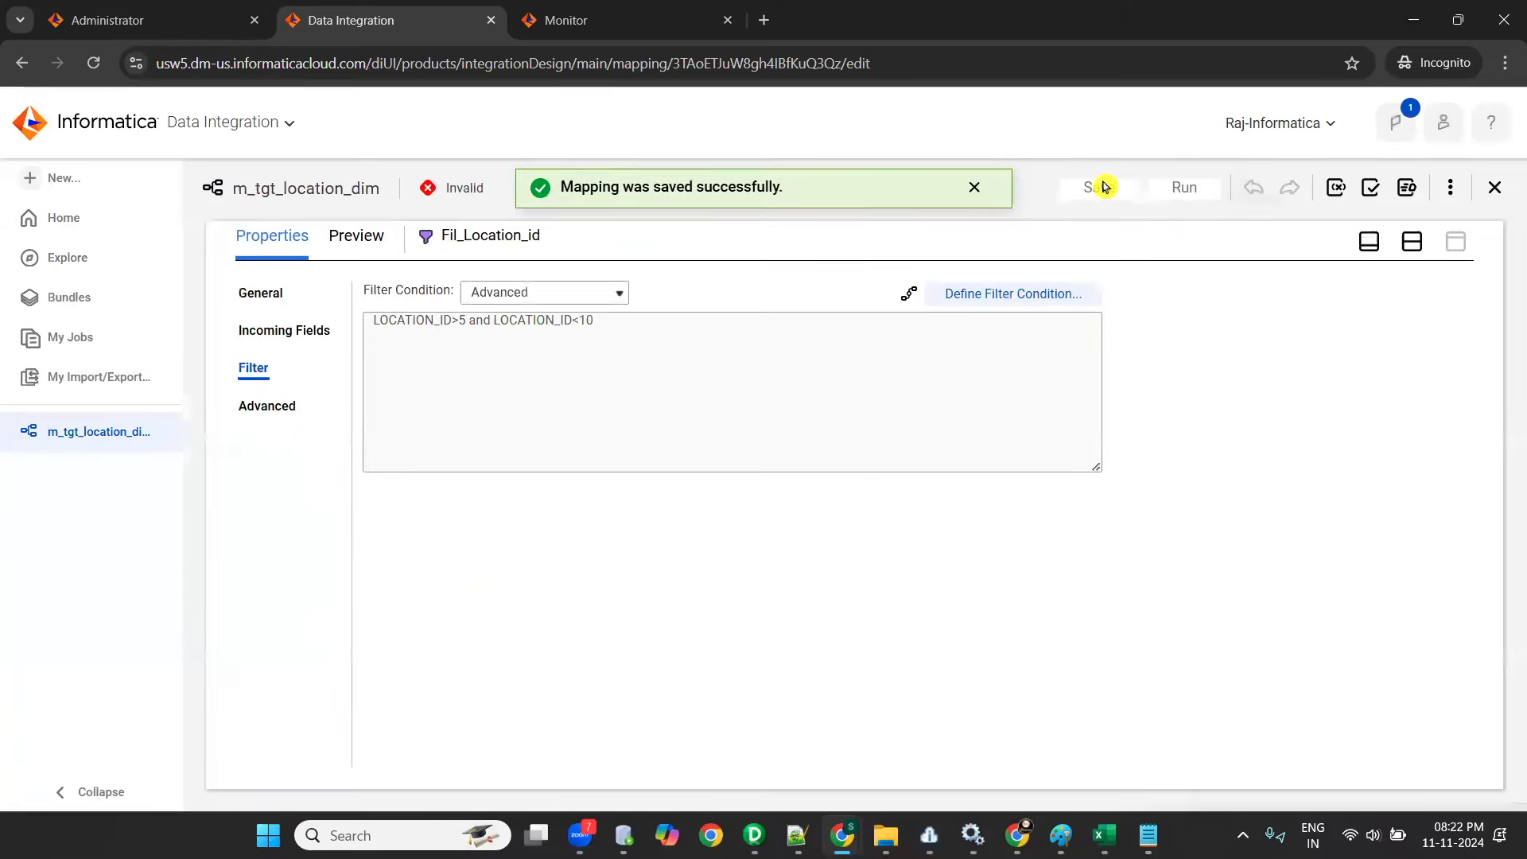
{"action": "left_click", "coordinate": [1413, 241]}
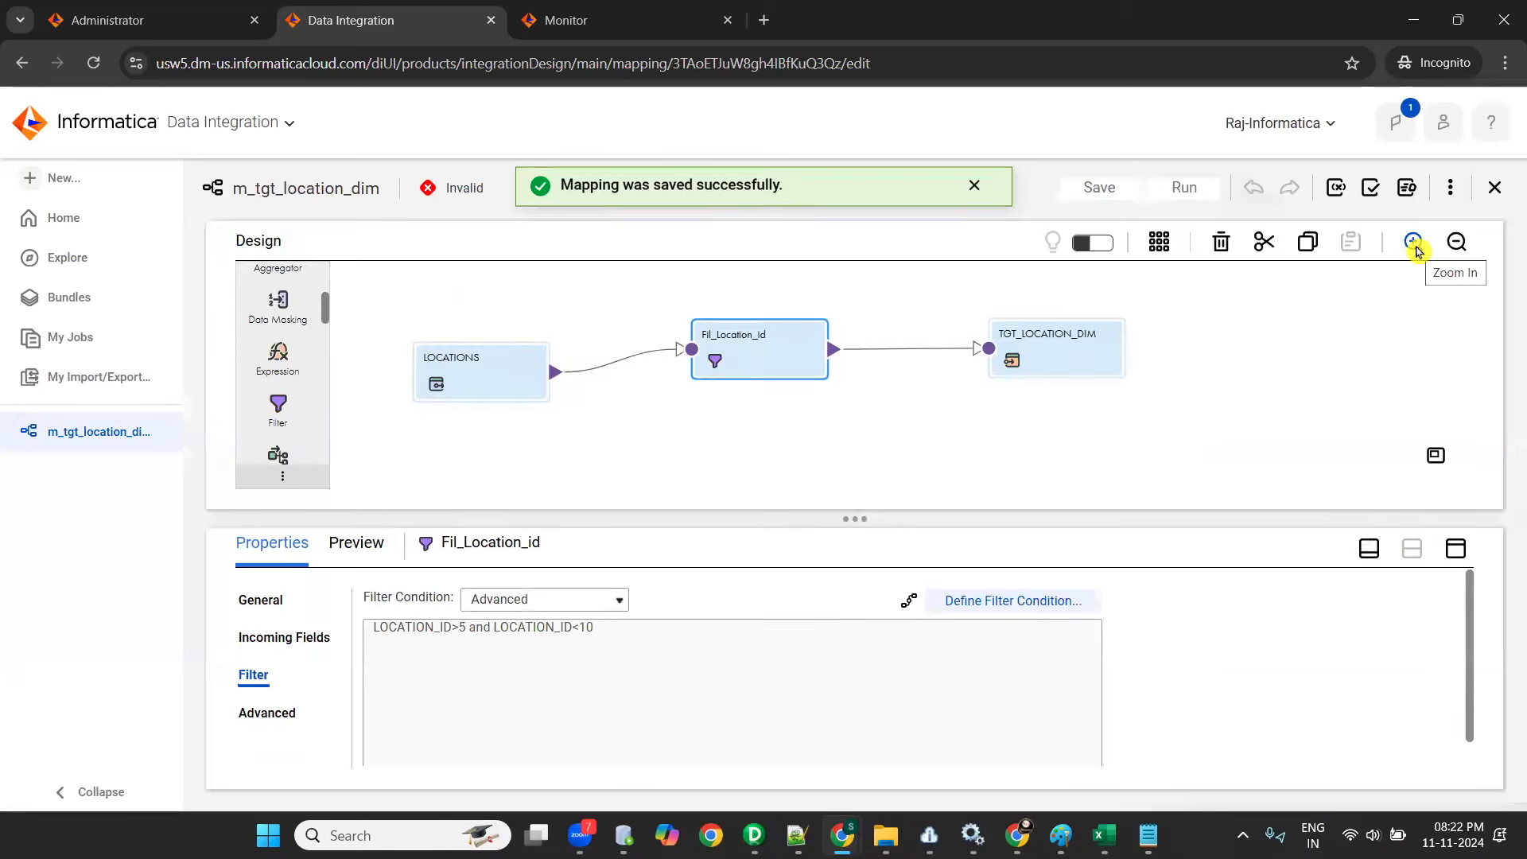
- Switch to PowerCenter Designer, spread out the mapping-1 objects, add a Filter transformation and link all Source Qualifier ports to it
{"action": "left_click", "coordinate": [754, 835]}
{"action": "left_click_drag", "start_coordinate": [428, 505], "coordinate": [230, 447]}
{"action": "left_click_drag", "start_coordinate": [434, 587], "coordinate": [462, 492]}
{"action": "left_click_drag", "start_coordinate": [830, 591], "coordinate": [1346, 485]}
{"action": "left_click", "coordinate": [135, 88]}
{"action": "left_click_drag", "start_coordinate": [548, 468], "coordinate": [825, 429]}
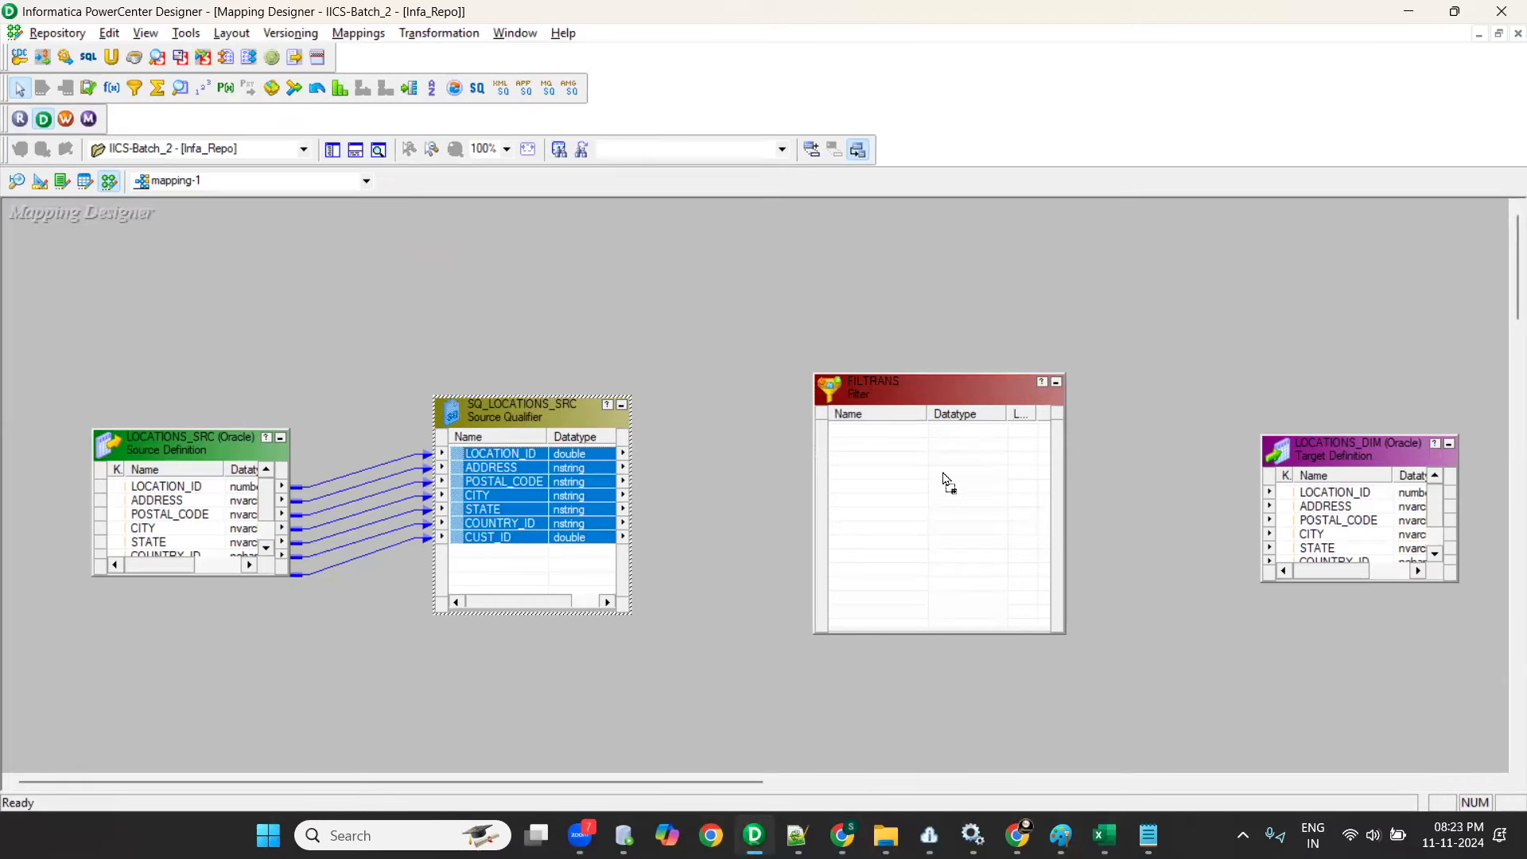
{"action": "left_click_drag", "start_coordinate": [949, 483], "coordinate": [965, 500]}
- Set the filter condition of FILTRANS to LOCATION_ID>5 and LOCATION_ID<10
{"action": "double_click", "coordinate": [900, 398]}
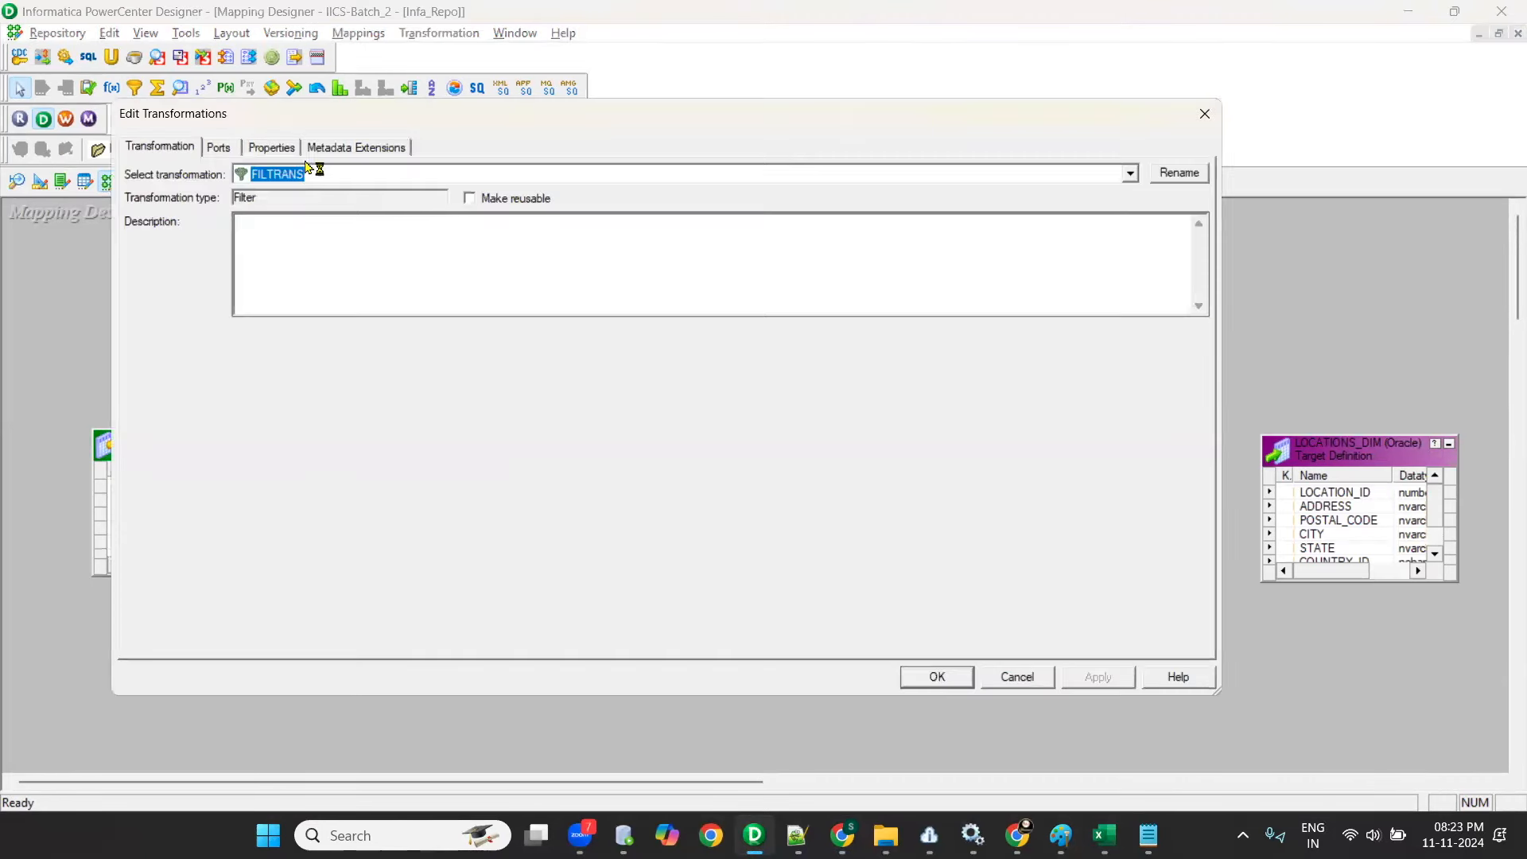
{"action": "left_click", "coordinate": [271, 148]}
{"action": "left_click", "coordinate": [1187, 236]}
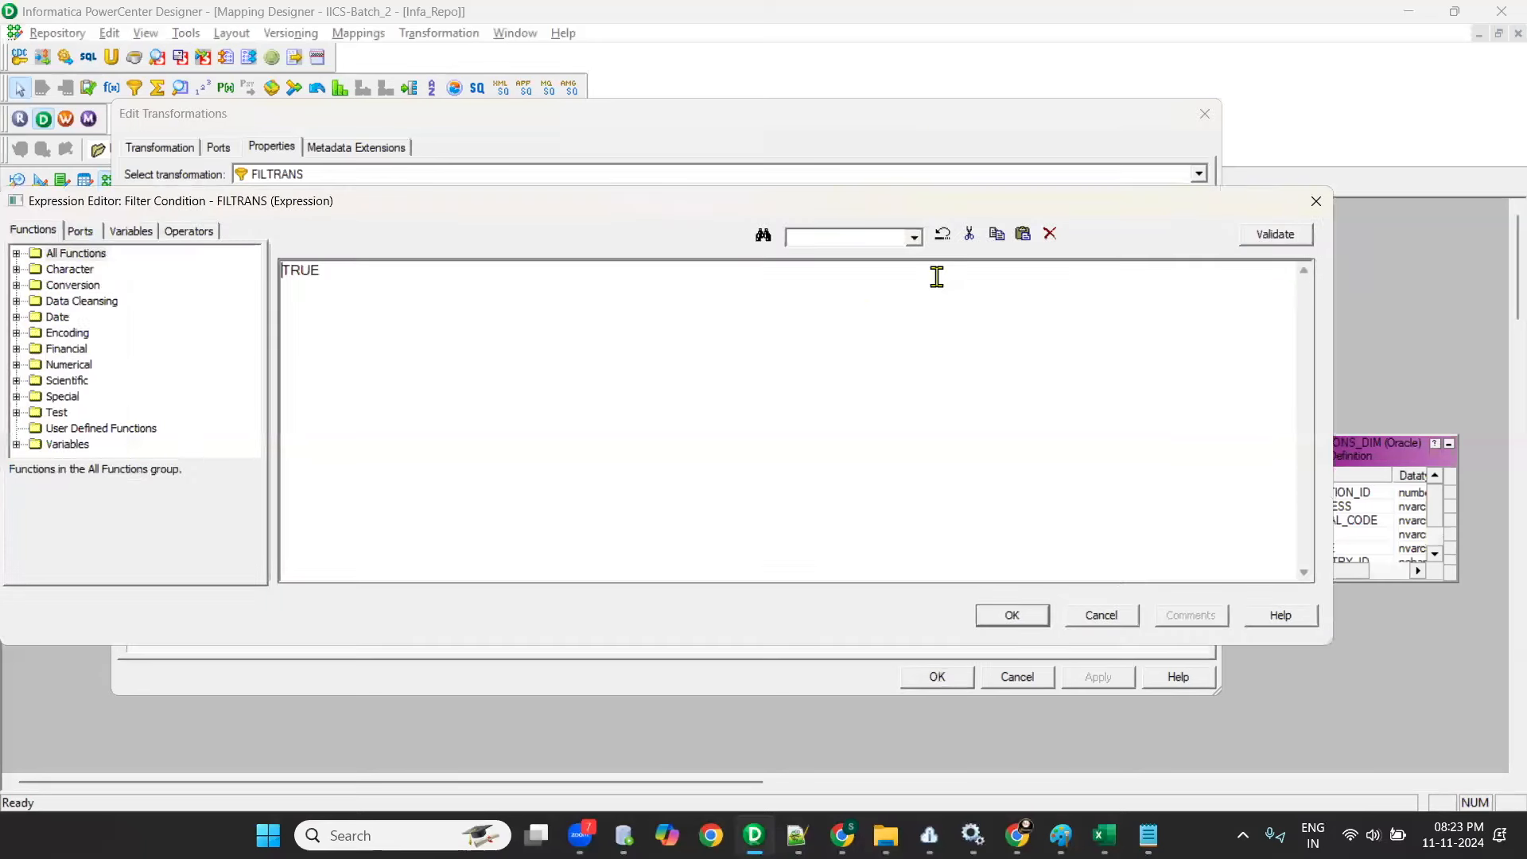
{"action": "left_click", "coordinate": [80, 231]}
{"action": "left_click_drag", "start_coordinate": [94, 270], "coordinate": [261, 274]}
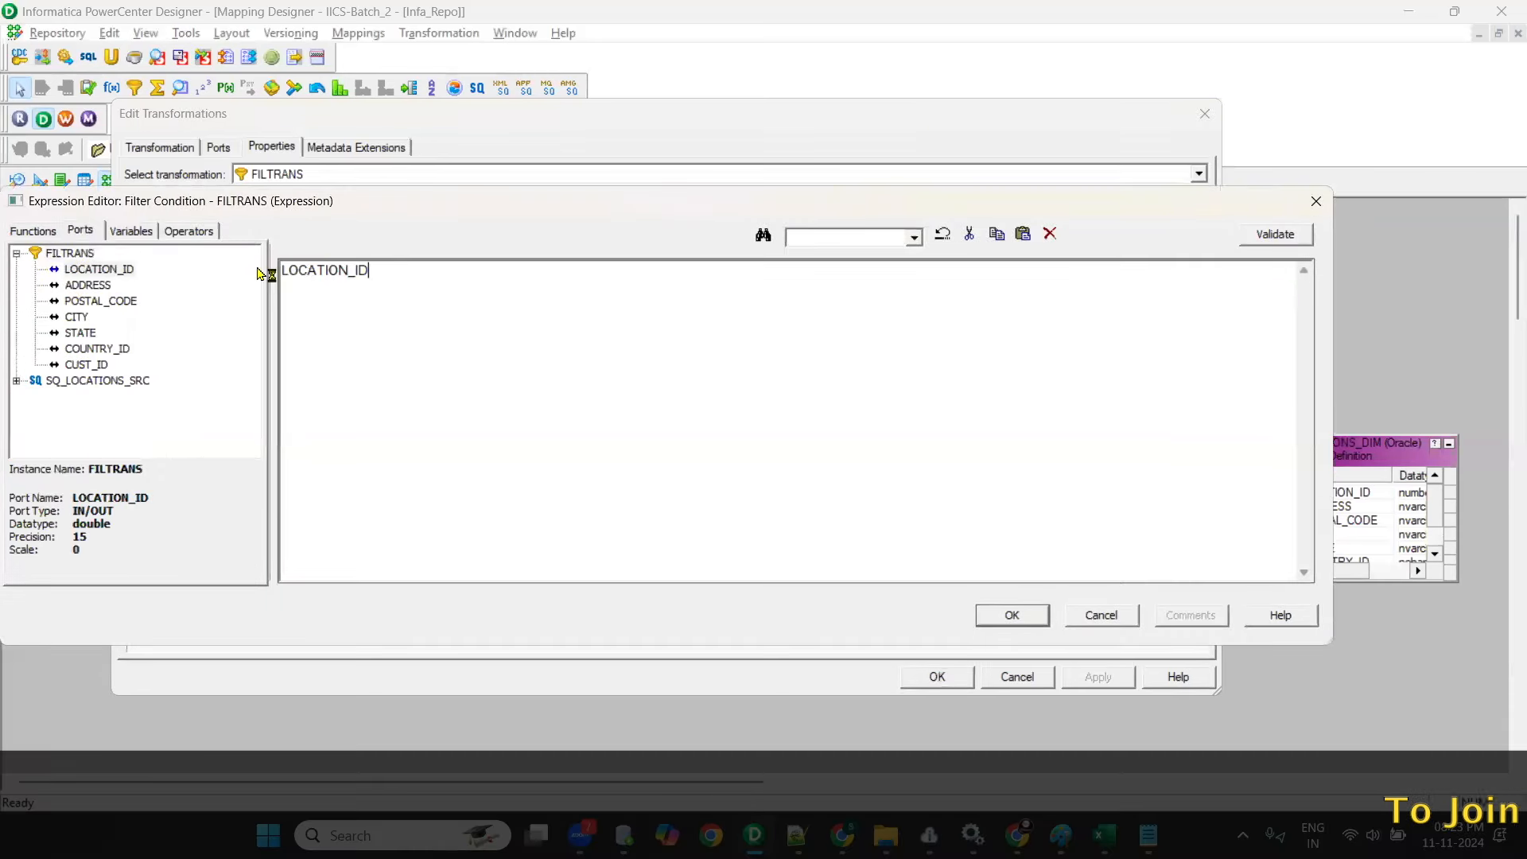
{"action": "type", "text": ">5 and"}
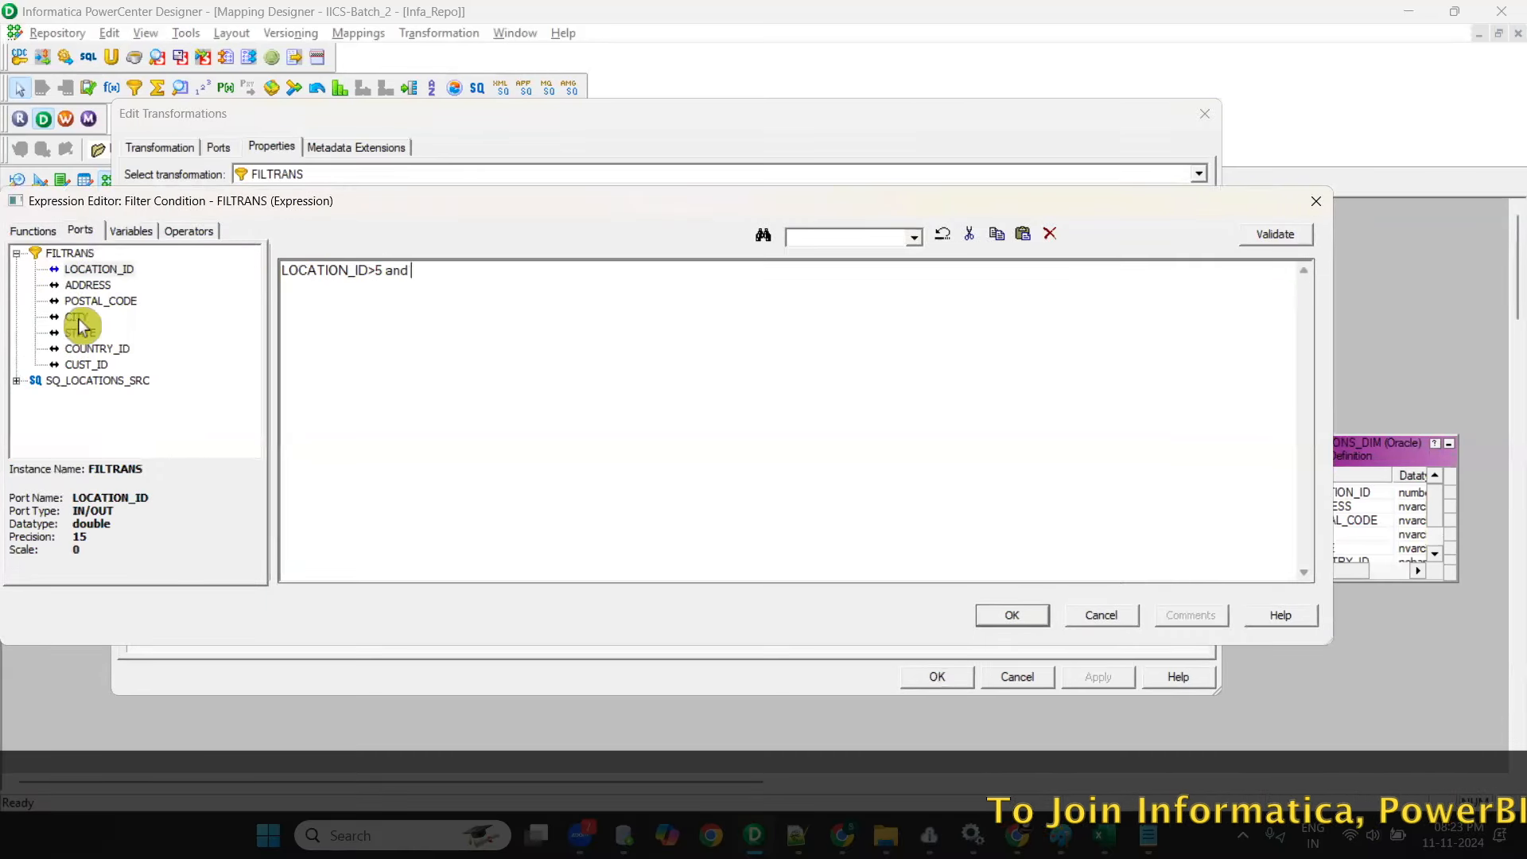
{"action": "left_click_drag", "start_coordinate": [99, 270], "coordinate": [630, 275]}
{"action": "type", "text": "<10"}
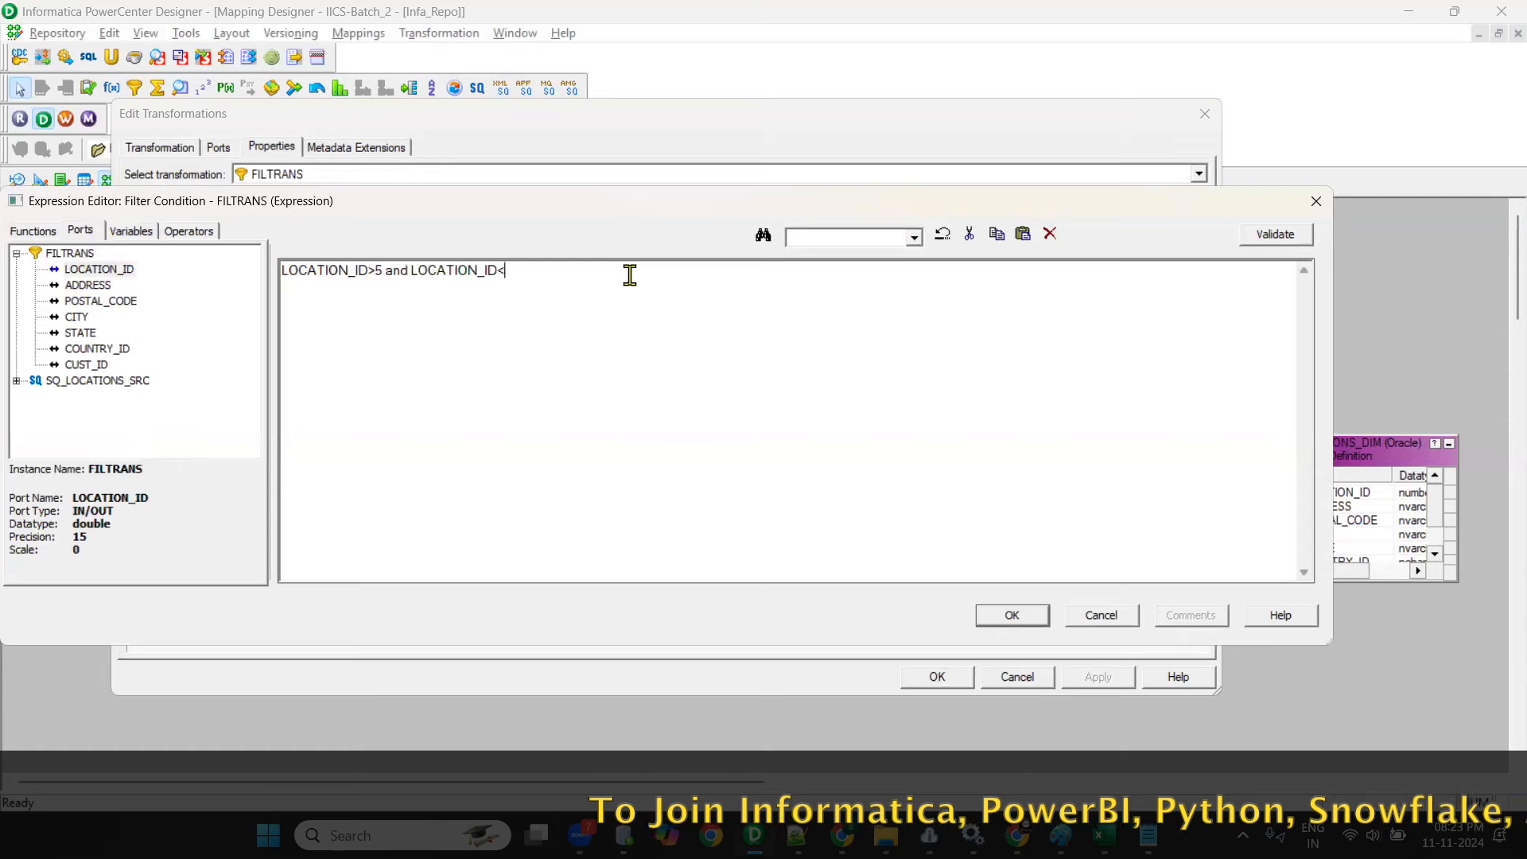
{"action": "left_click", "coordinate": [1012, 616]}
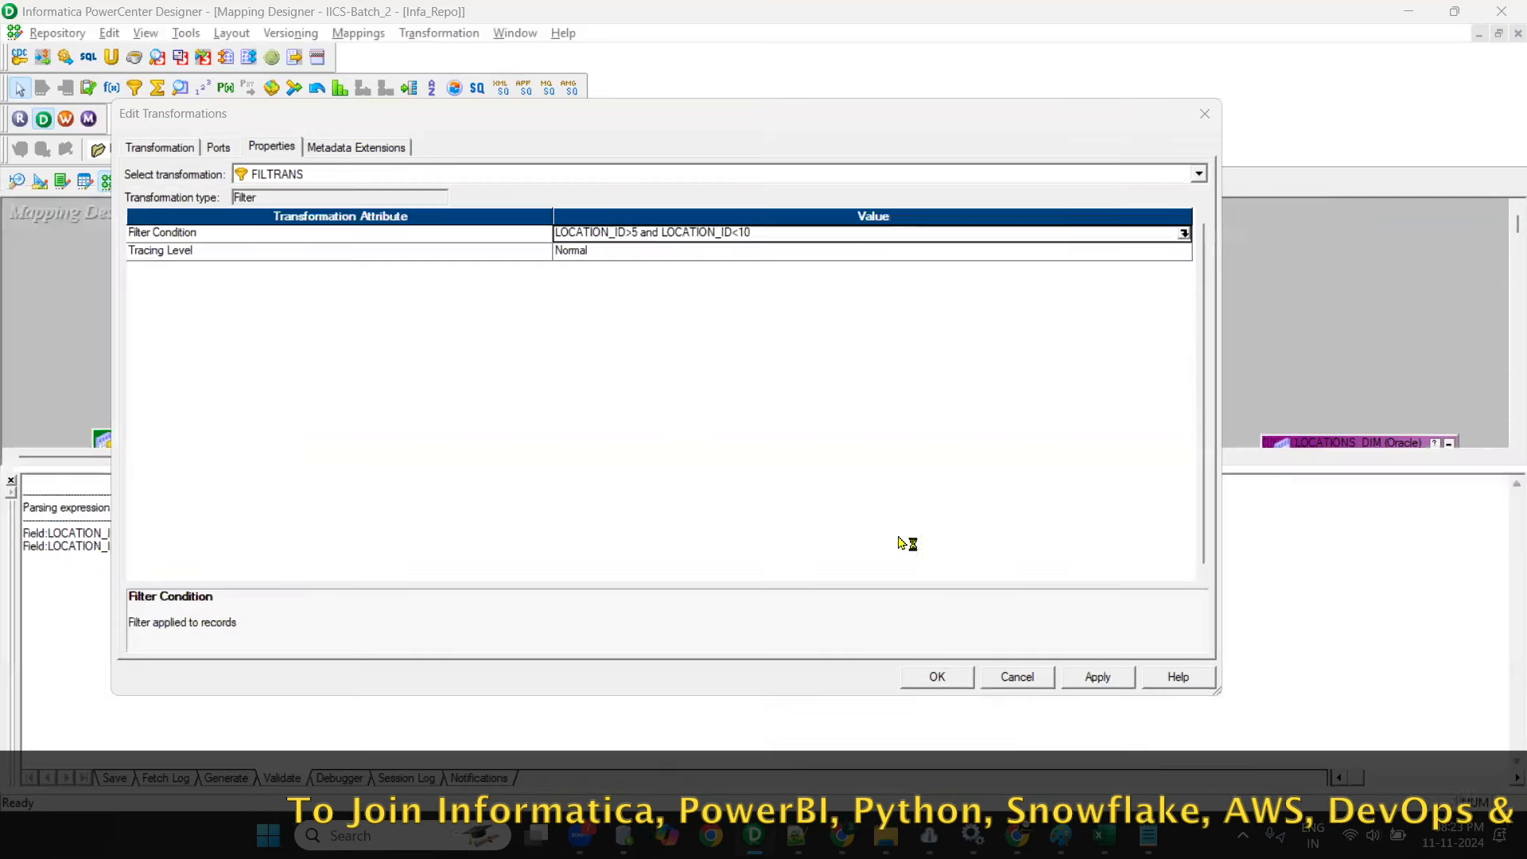
{"action": "left_click", "coordinate": [937, 677]}
- Link all FILTRANS ports to the LOCATIONS_DIM target and enlarge the target to show all its columns
{"action": "left_click", "coordinate": [363, 151]}
{"action": "left_click_drag", "start_coordinate": [875, 430], "coordinate": [893, 518]}
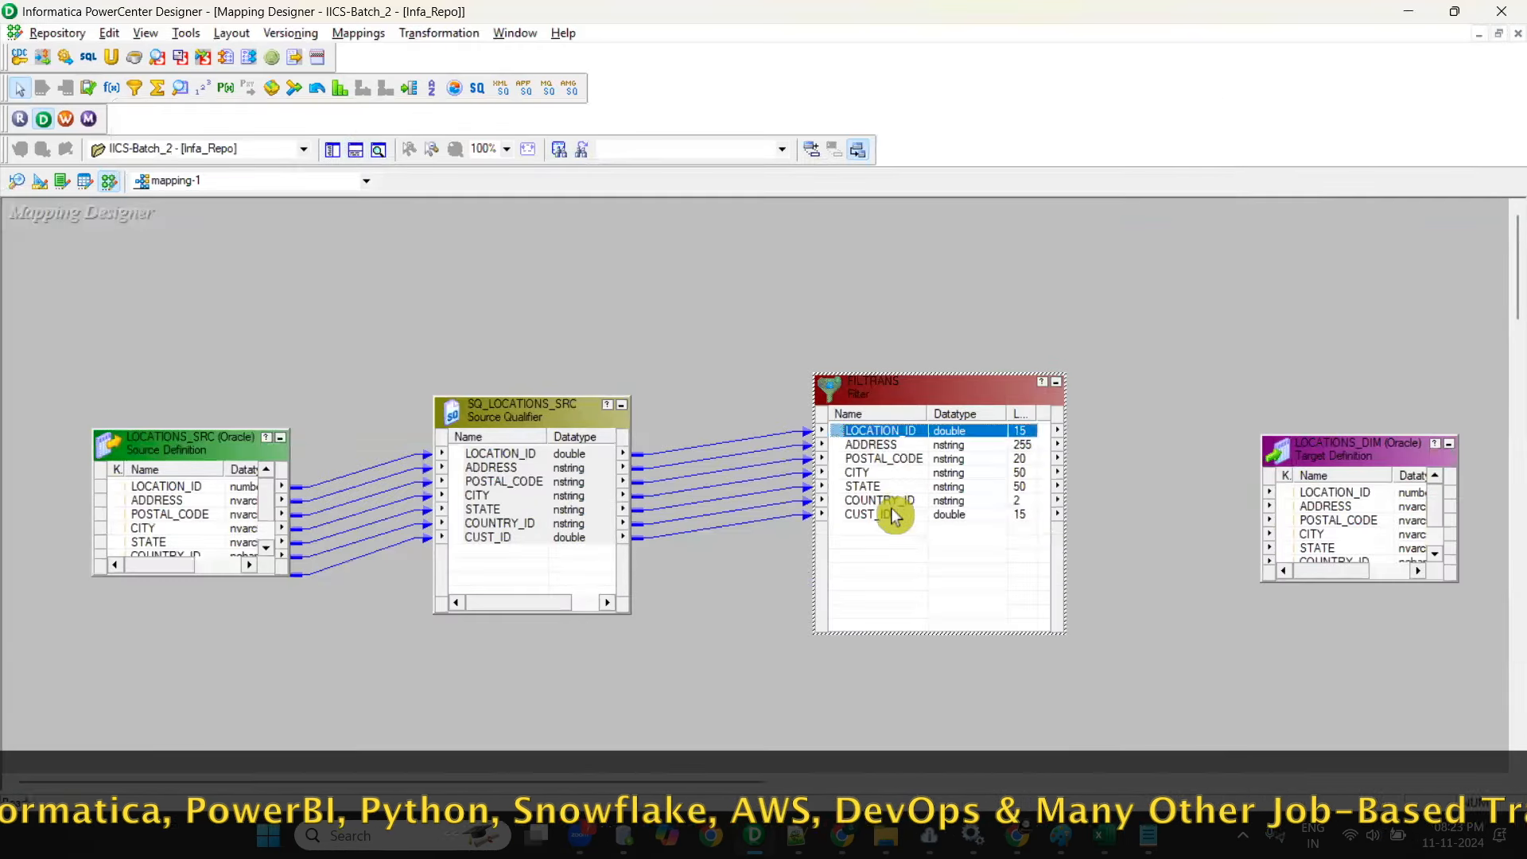
{"action": "left_click_drag", "start_coordinate": [887, 436], "coordinate": [1341, 489]}
{"action": "left_click_drag", "start_coordinate": [1336, 436], "coordinate": [1308, 330]}
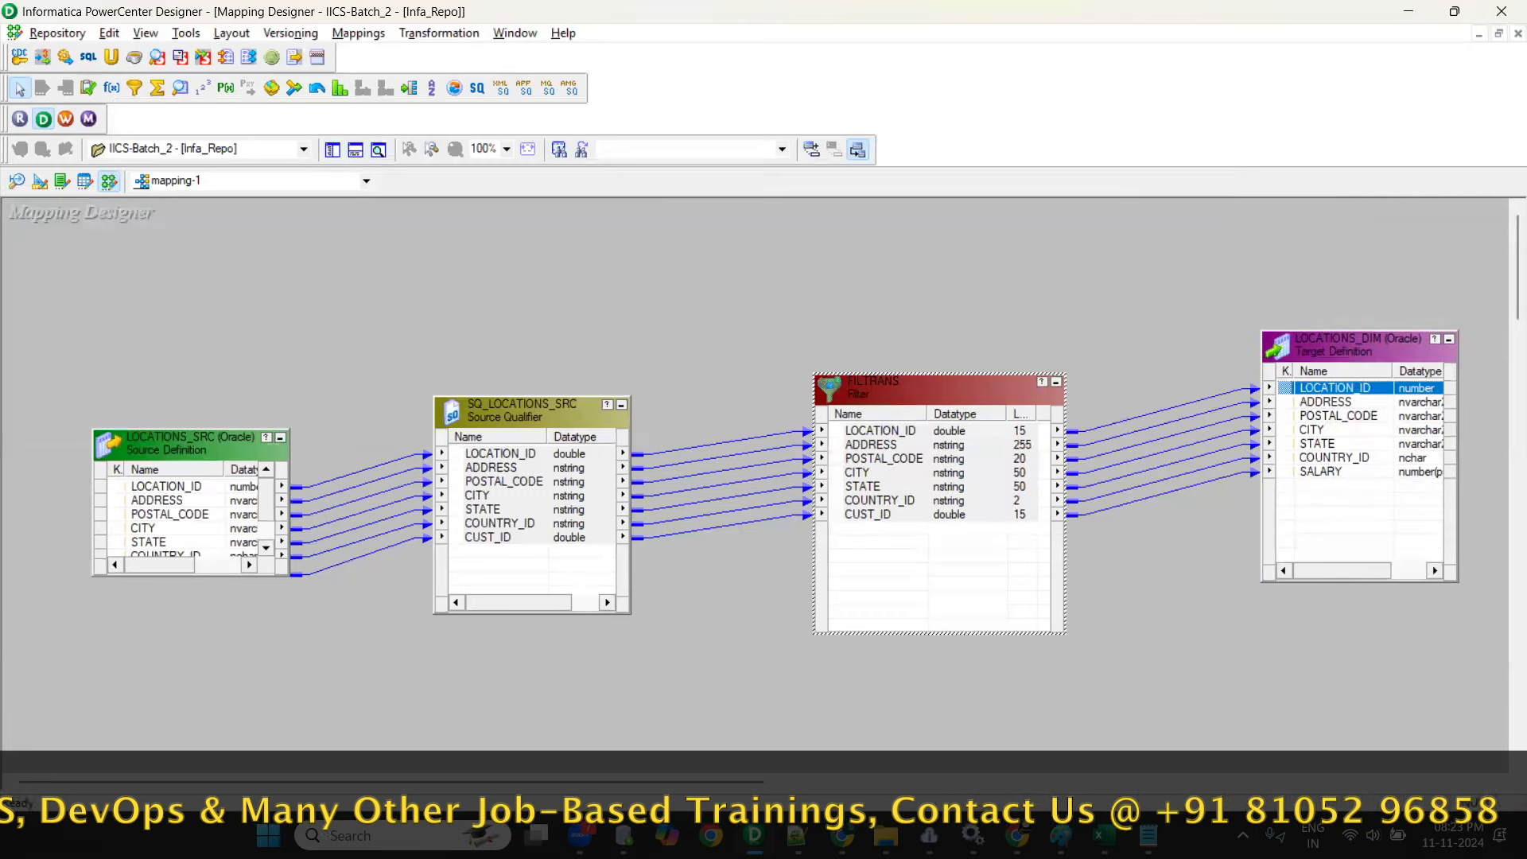
- Switch back to Informatica Data Integration and reposition Fil_Location_id and TGT_LOCATION_DIM on the canvas, leaving the target selected
{"action": "mouse_move", "coordinate": [846, 839]}
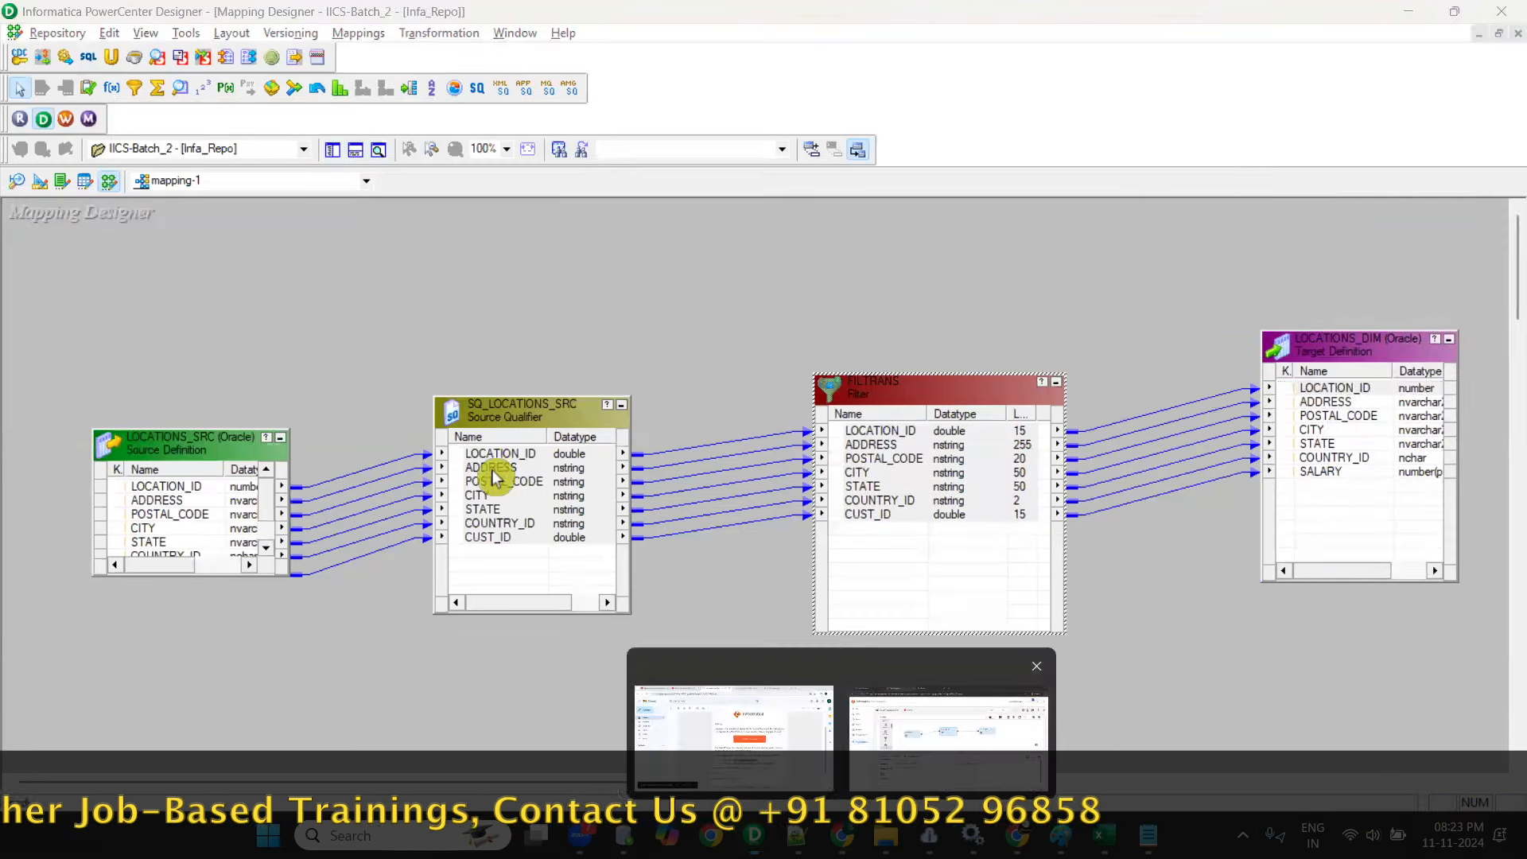
{"action": "left_click", "coordinate": [948, 724]}
{"action": "left_click_drag", "start_coordinate": [783, 362], "coordinate": [742, 356]}
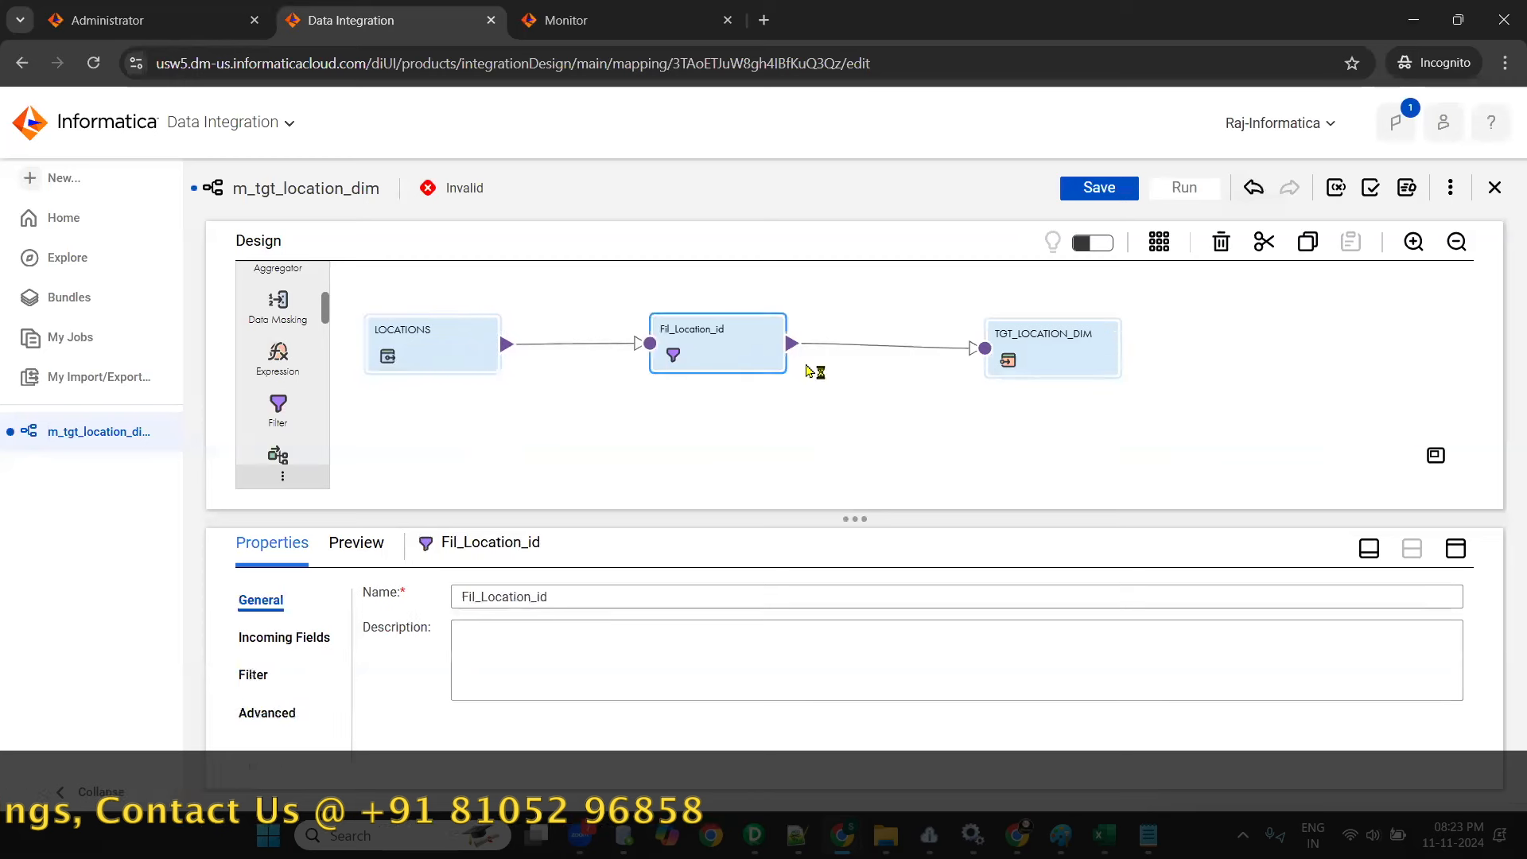
{"action": "left_click_drag", "start_coordinate": [1034, 362], "coordinate": [1002, 362]}
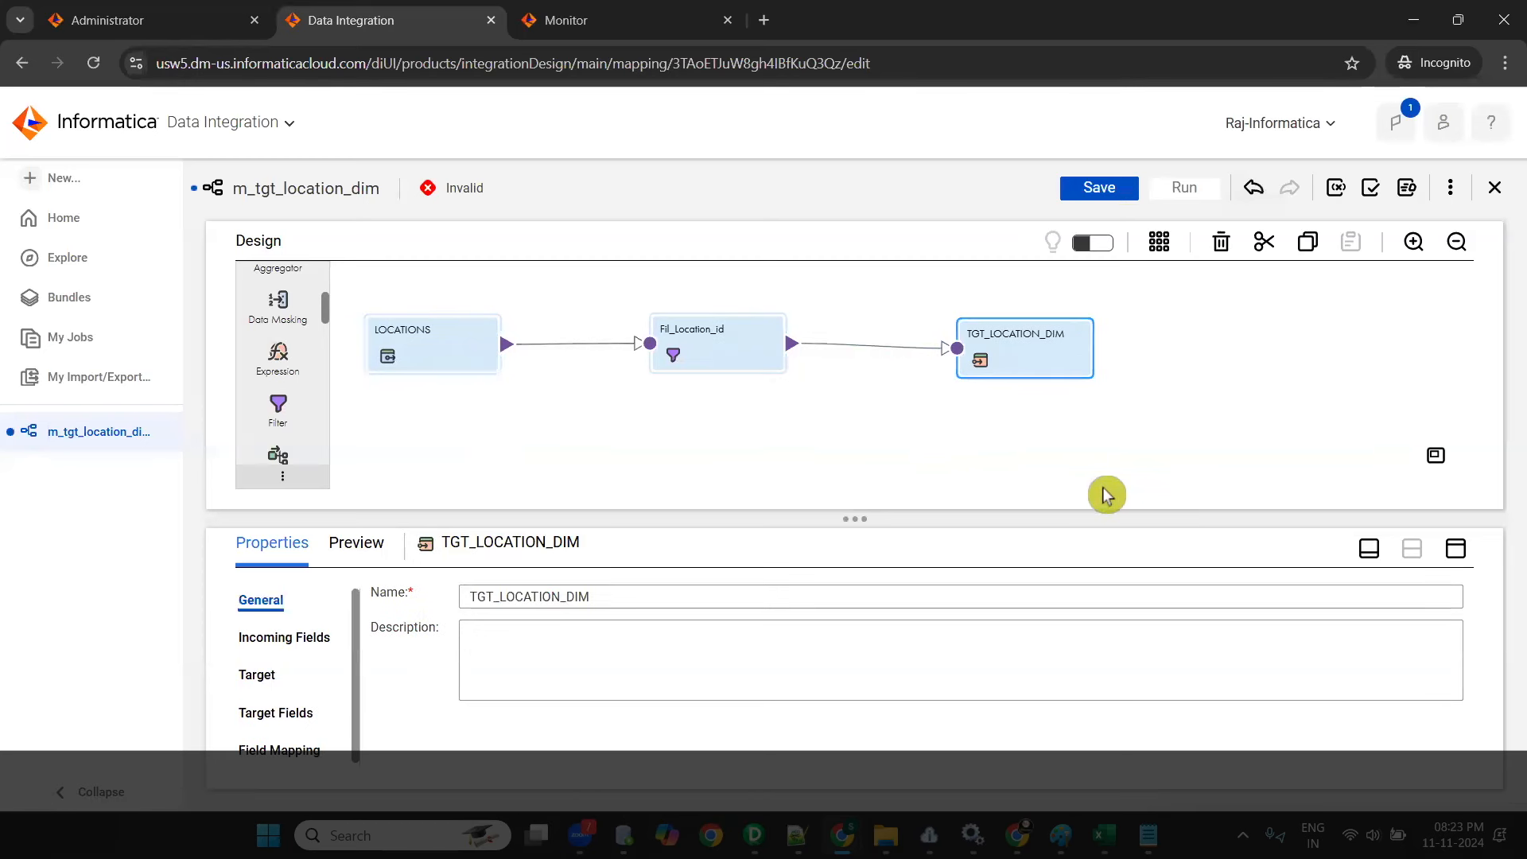
{"action": "left_click", "coordinate": [1050, 364]}
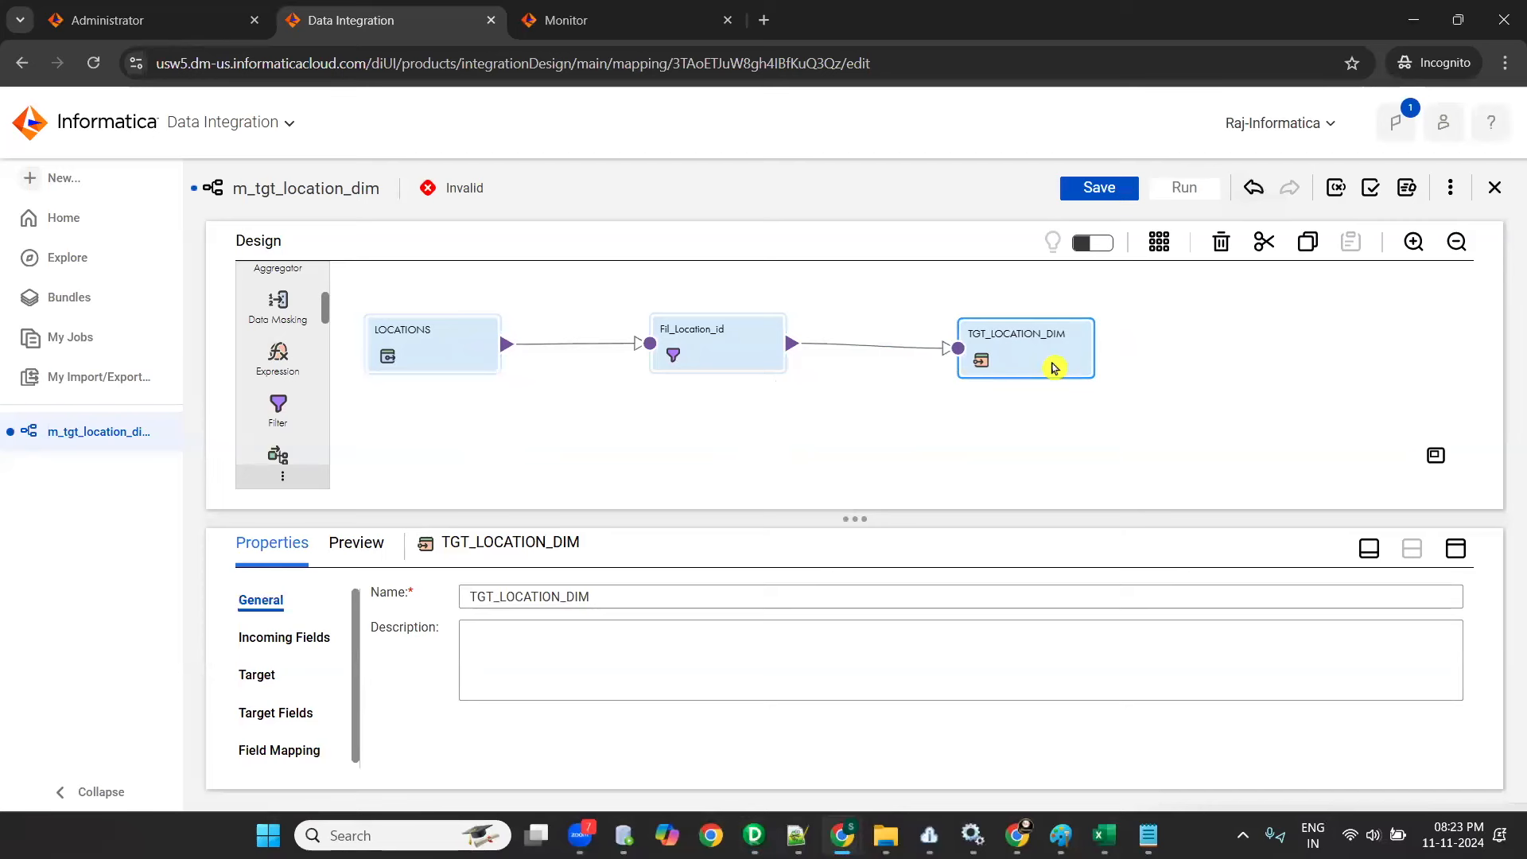
- Manually map LOCATION_ID, ADDRESS, POSTAL_CODE, CITY, STATE and COUNTRY_ID to the same-named target fields of TGT_LOCATION_DIM
{"action": "left_click", "coordinate": [1461, 549]}
{"action": "left_click", "coordinate": [267, 445]}
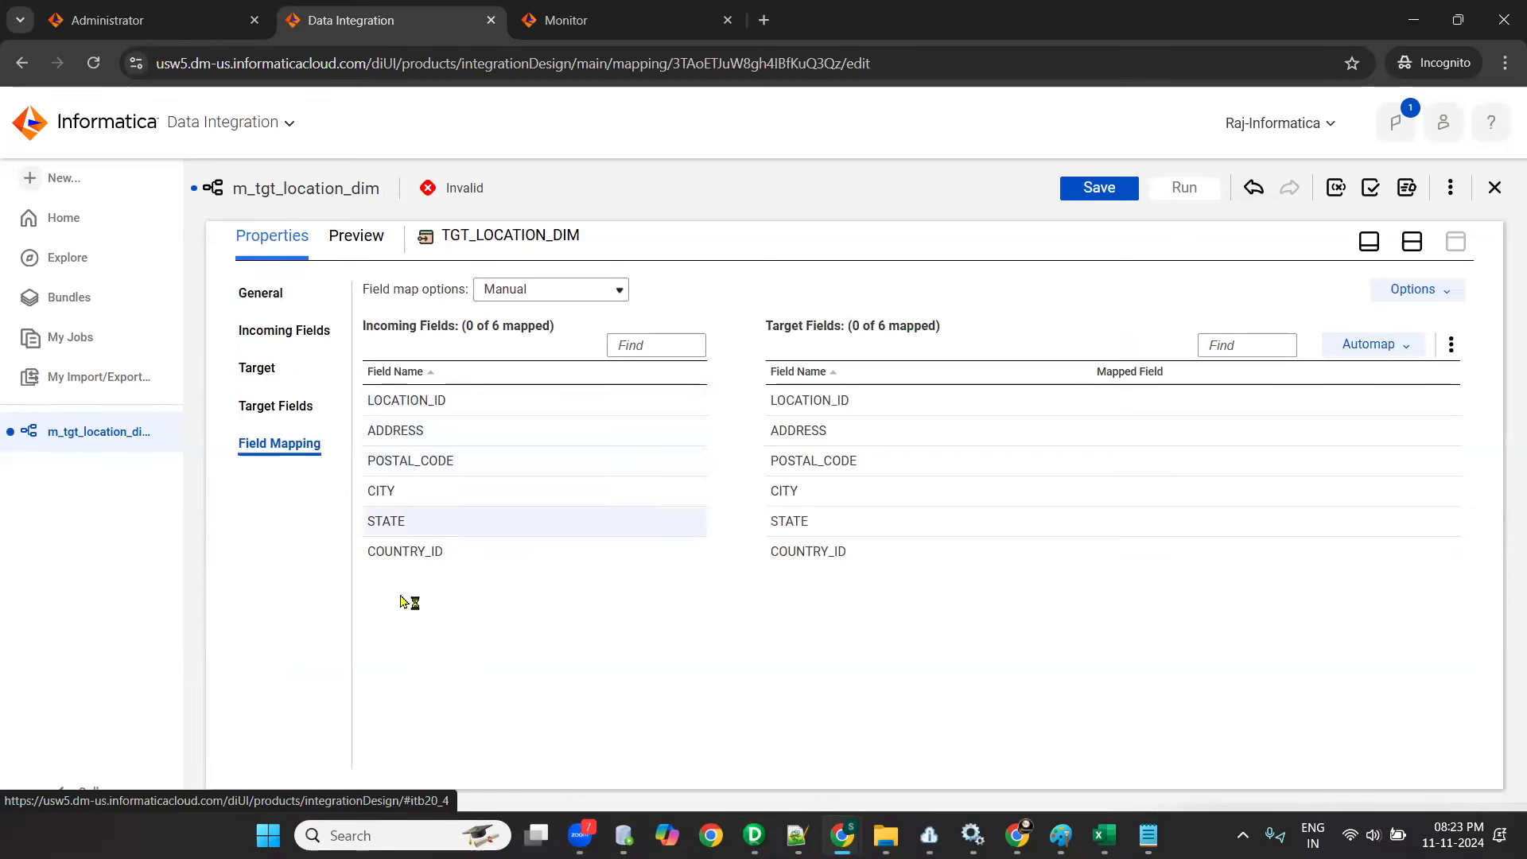
{"action": "left_click_drag", "start_coordinate": [403, 403], "coordinate": [1130, 402]}
{"action": "left_click_drag", "start_coordinate": [461, 434], "coordinate": [1058, 437]}
{"action": "left_click_drag", "start_coordinate": [413, 460], "coordinate": [1151, 468]}
{"action": "left_click_drag", "start_coordinate": [395, 493], "coordinate": [1098, 495]}
{"action": "left_click_drag", "start_coordinate": [407, 535], "coordinate": [1091, 532]}
{"action": "left_click_drag", "start_coordinate": [497, 553], "coordinate": [1070, 553]}
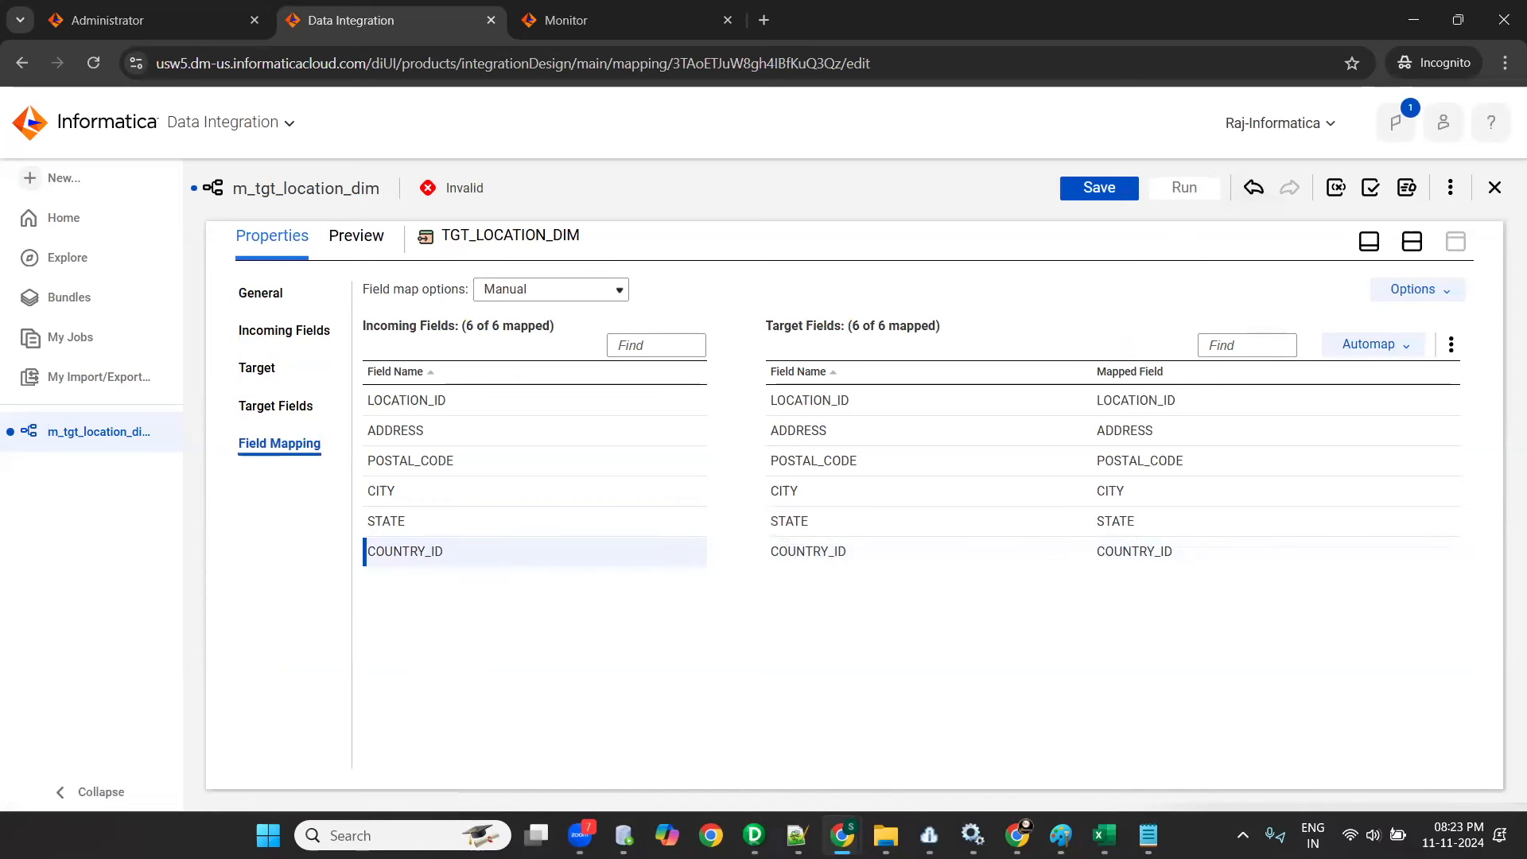
- Look at the field map options, recheck the mapped fields of TGT_LOCATION_DIM and save the mapping
{"action": "left_click", "coordinate": [580, 291]}
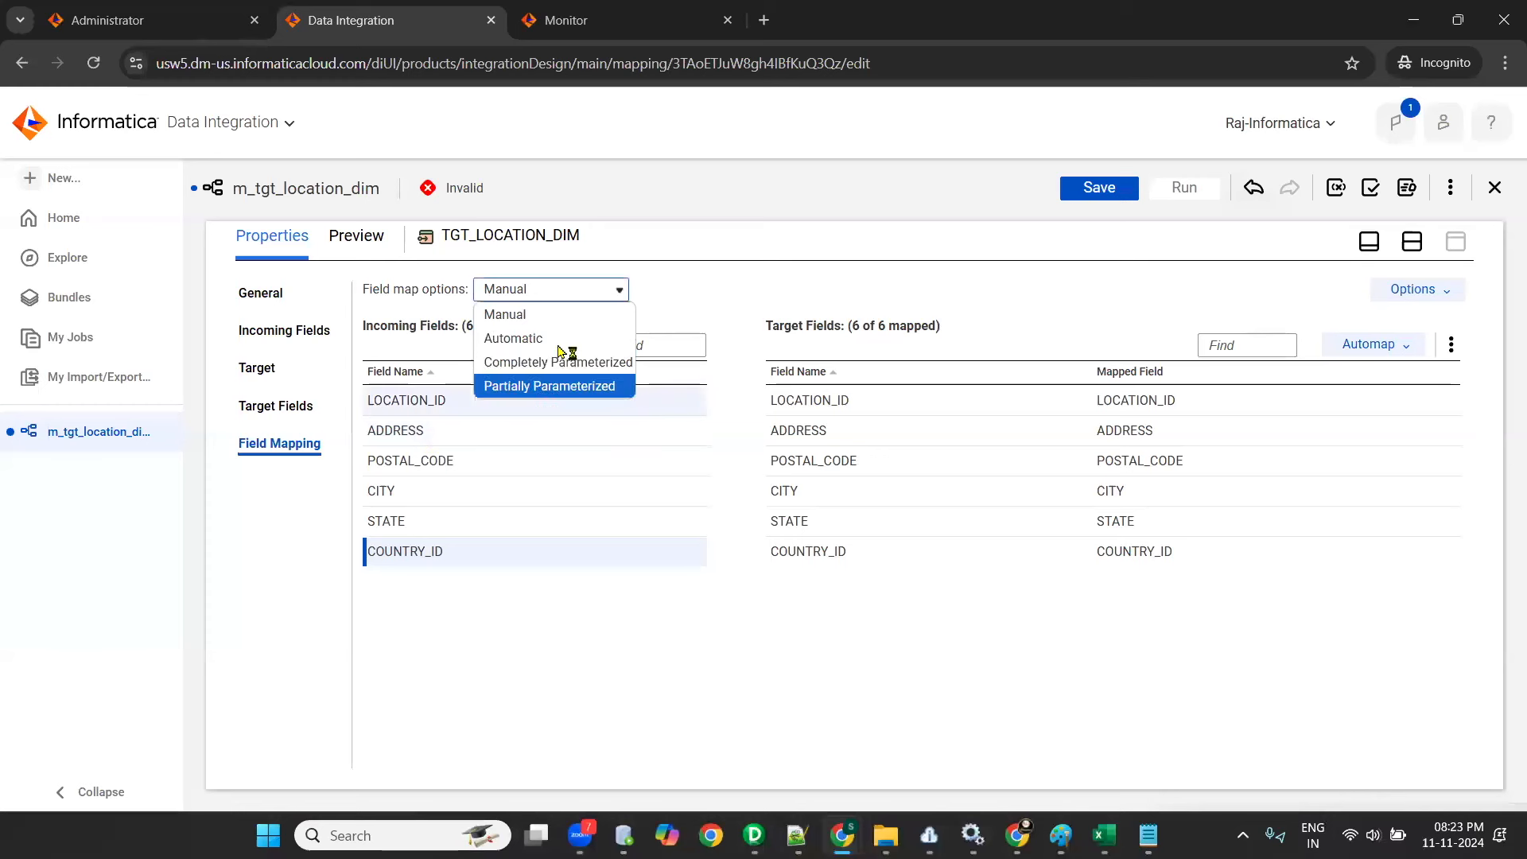
{"action": "left_click", "coordinate": [745, 276]}
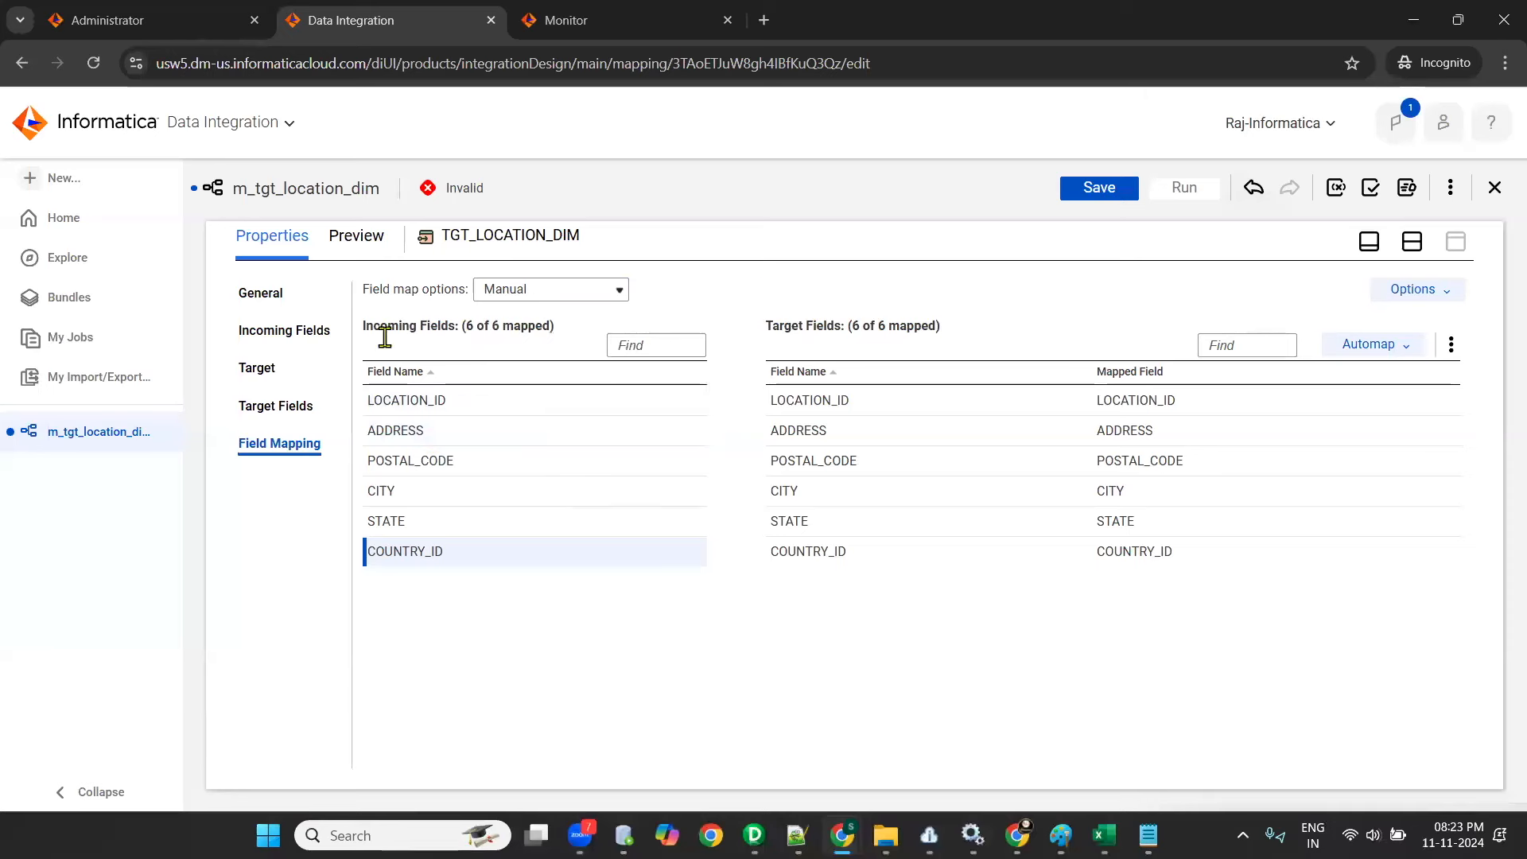
{"action": "left_click", "coordinate": [1412, 241]}
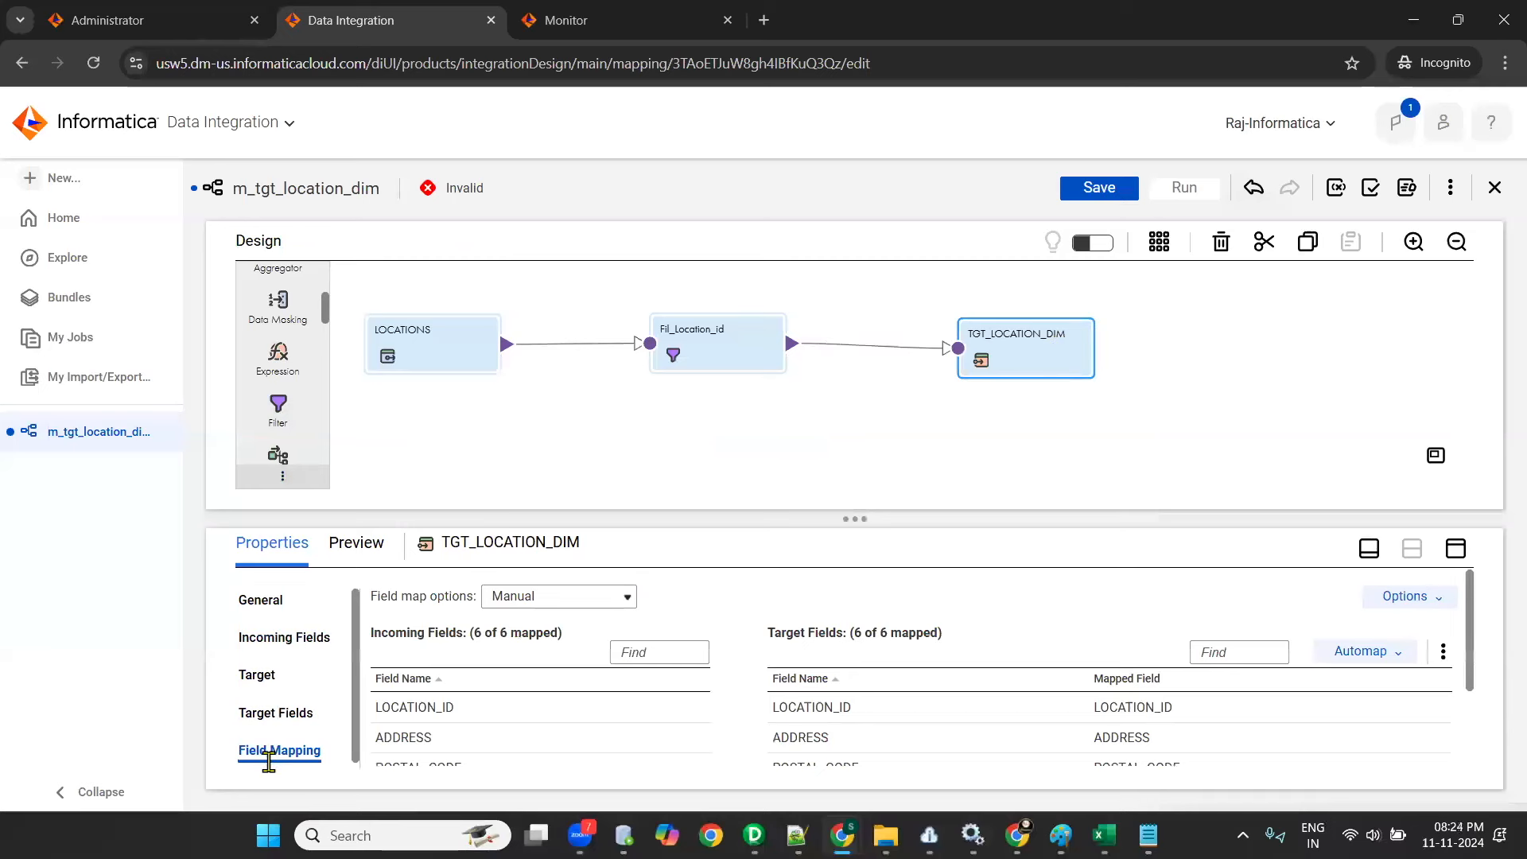
{"action": "left_click", "coordinate": [1456, 549]}
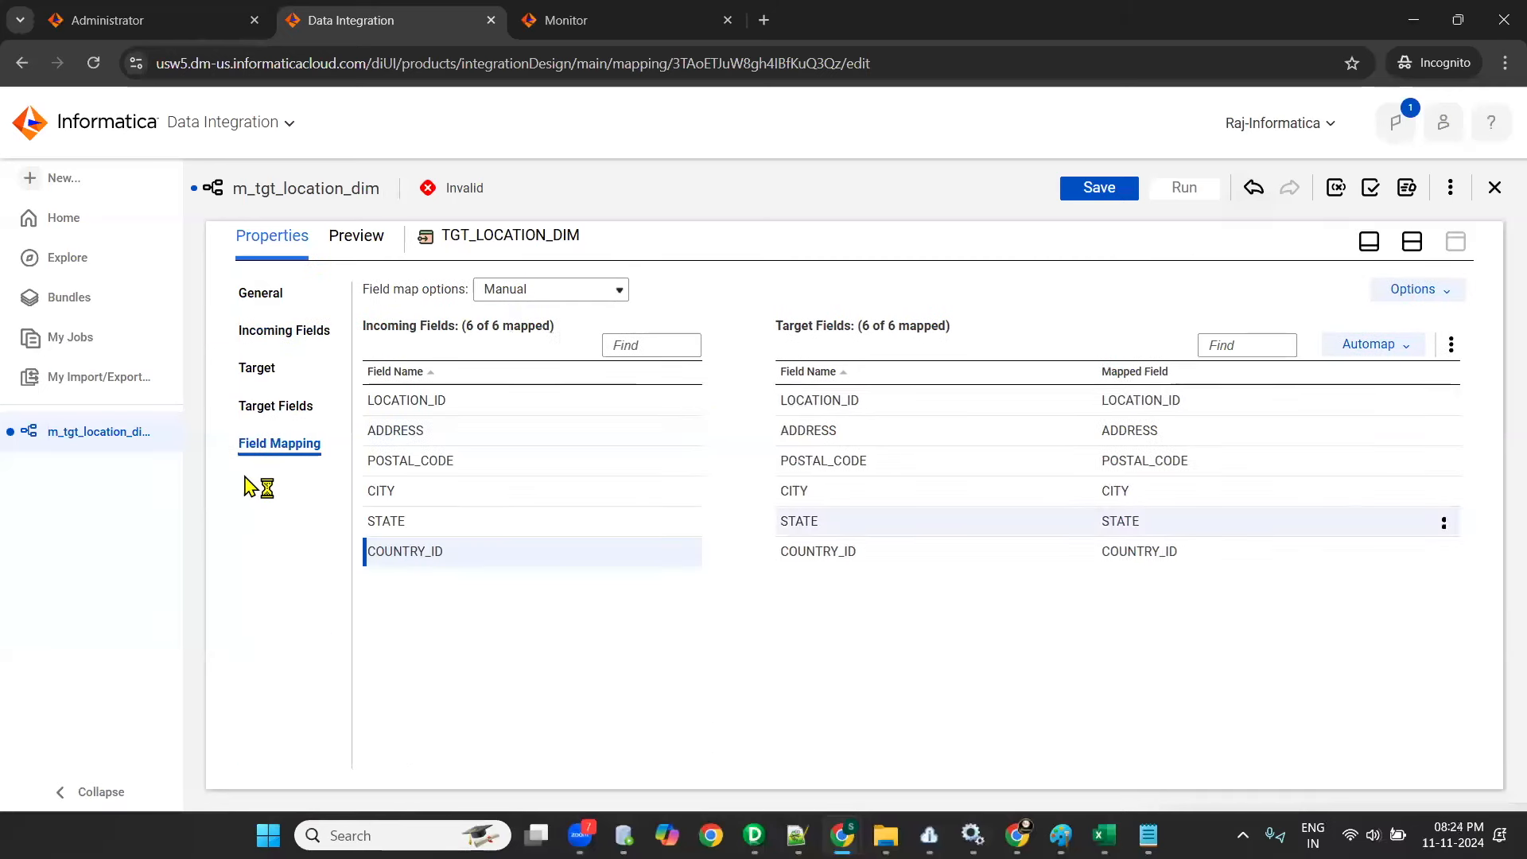
{"action": "left_click", "coordinate": [1169, 403]}
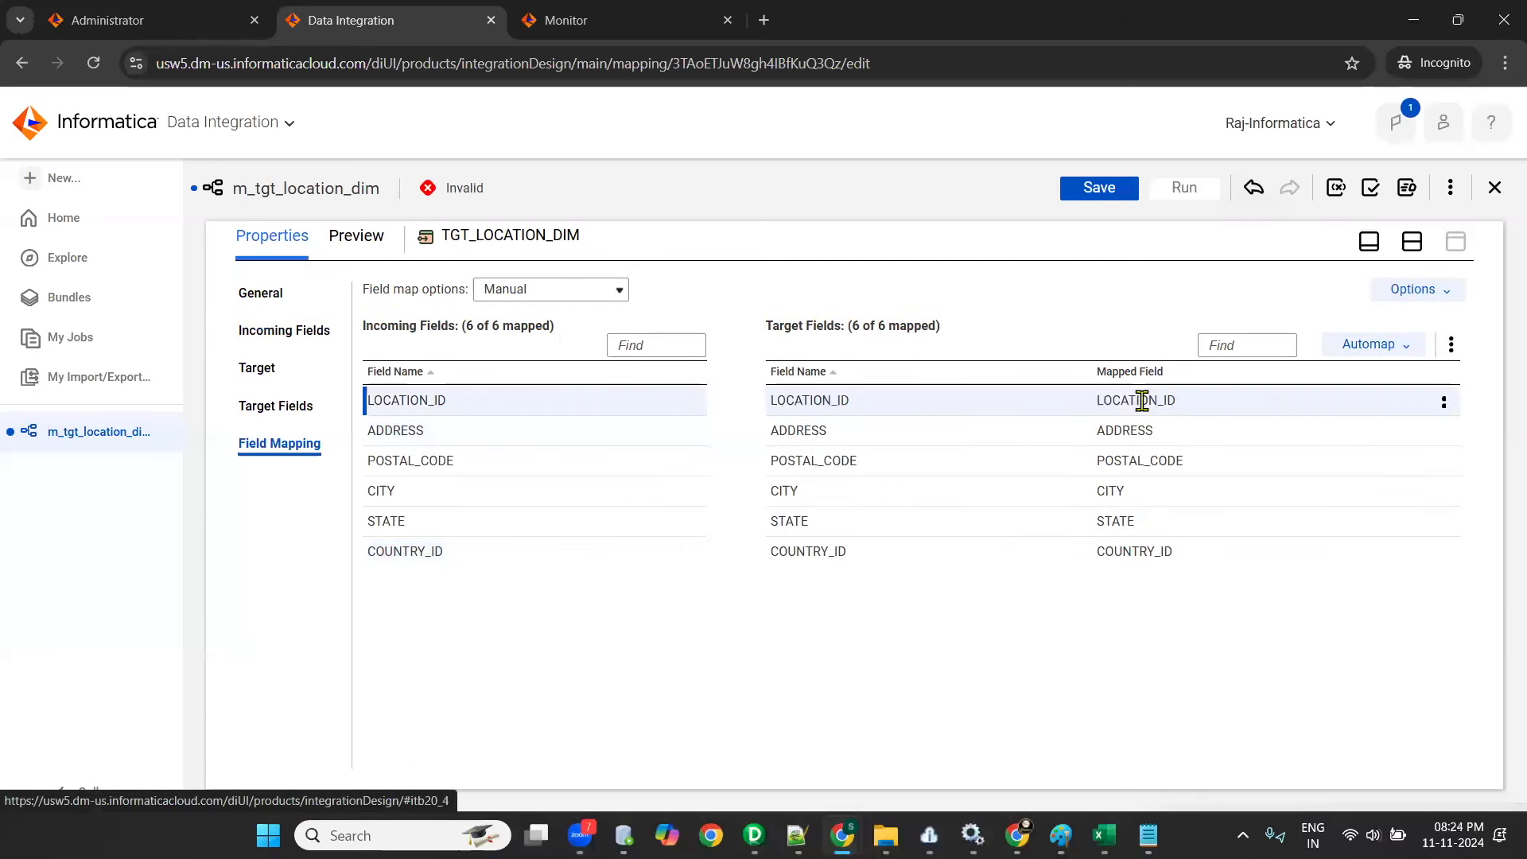
{"action": "left_click", "coordinate": [1117, 433]}
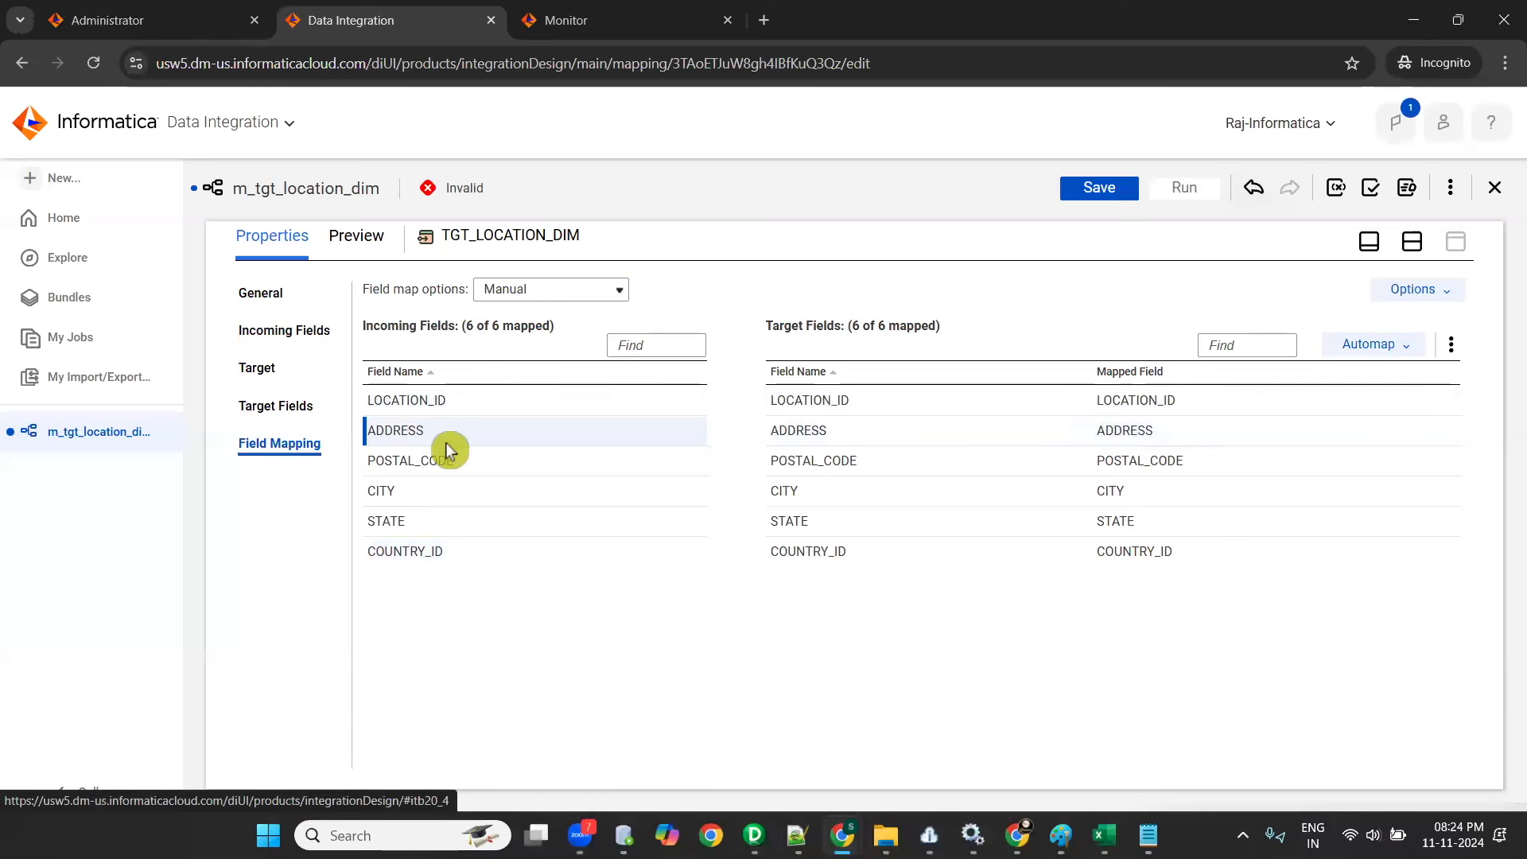
{"action": "left_click", "coordinate": [447, 450]}
{"action": "left_click_drag", "start_coordinate": [1047, 448], "coordinate": [1175, 460]}
{"action": "left_click_drag", "start_coordinate": [426, 493], "coordinate": [1141, 497]}
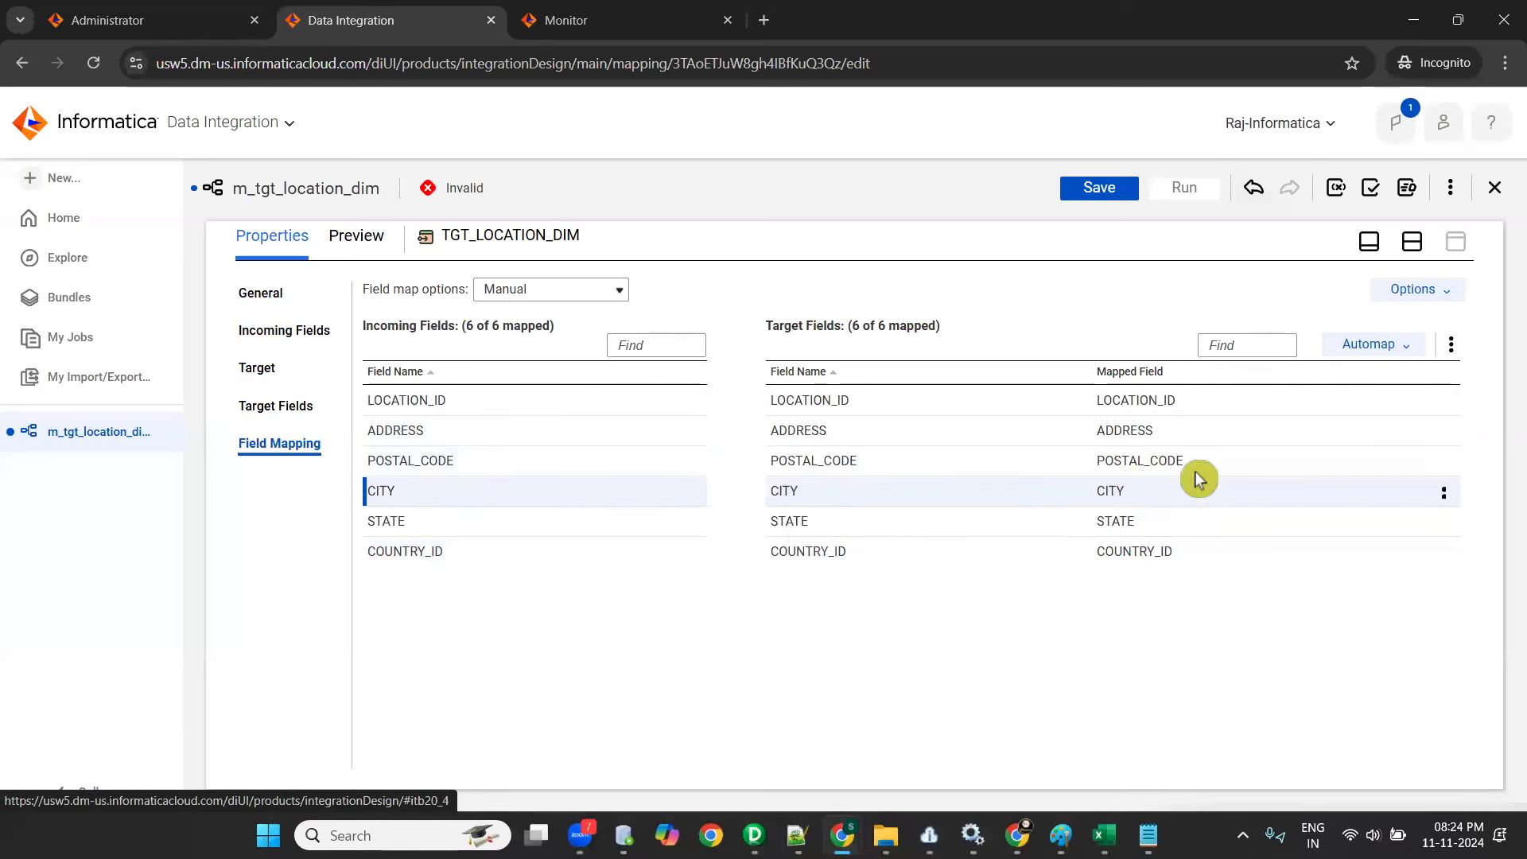
{"action": "left_click", "coordinate": [1089, 189]}
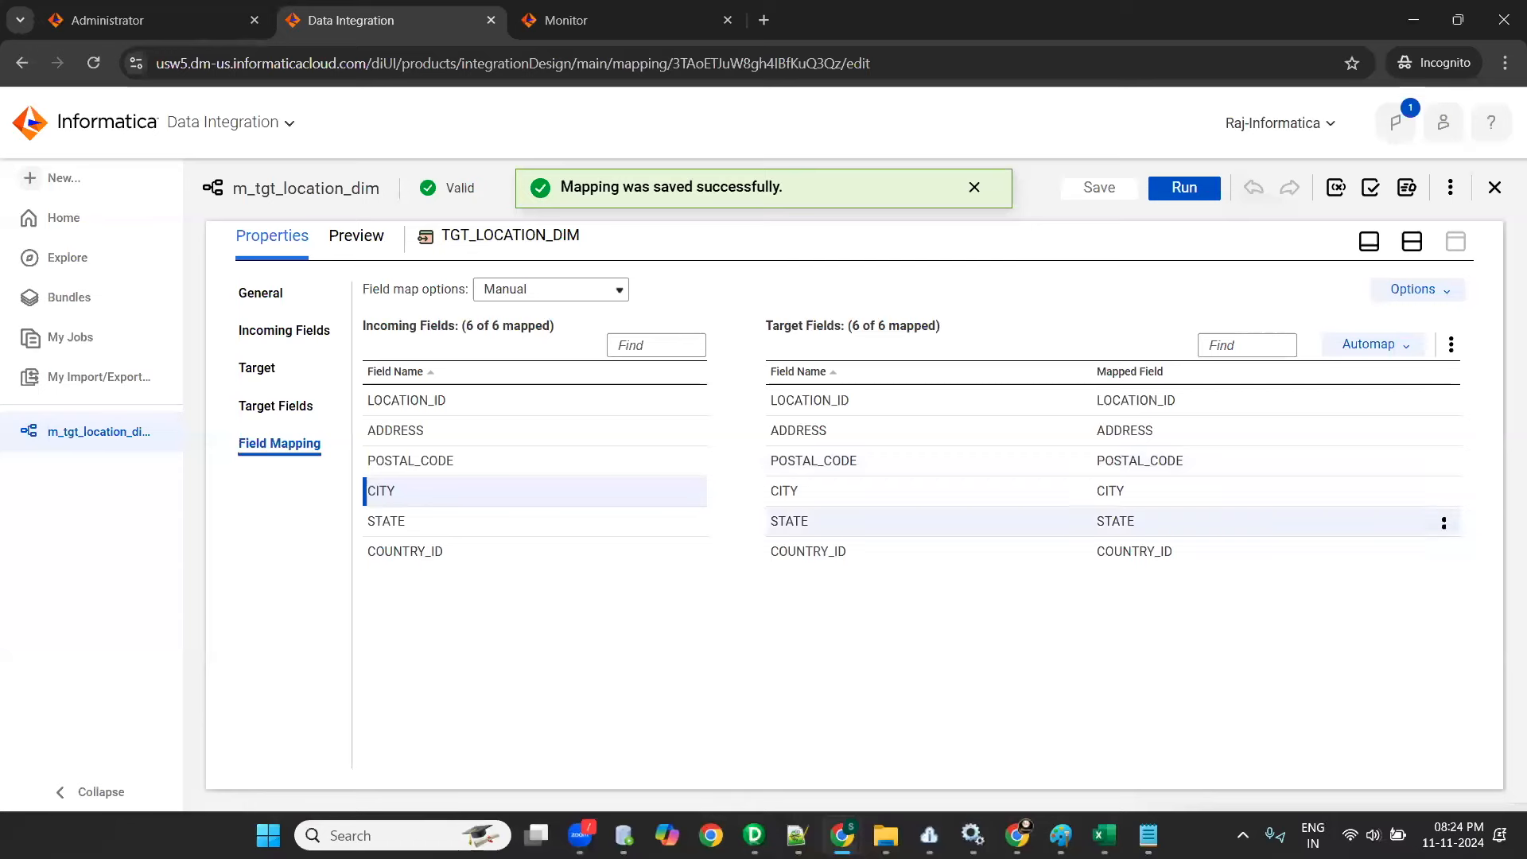
- Open a new blank Paint window with mspaint and widen its canvas to 1060 px
{"action": "left_click", "coordinate": [1106, 803]}
{"action": "key", "text": "super"}
{"action": "key", "text": "super+r"}
{"action": "type", "text": "mspaint"}
{"action": "key", "text": "Return"}
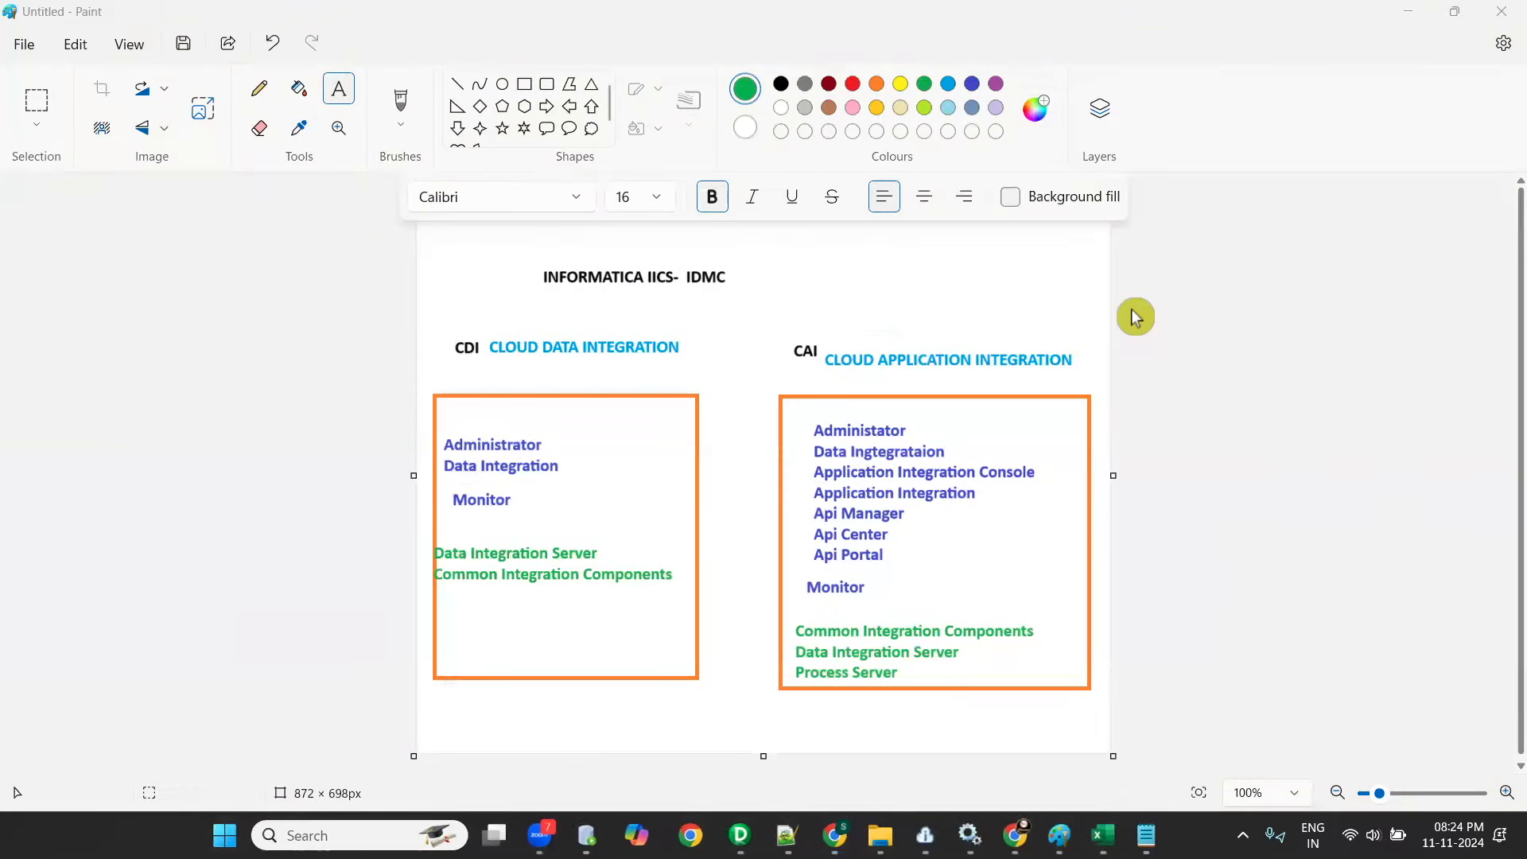
{"action": "left_click_drag", "start_coordinate": [485, 477], "coordinate": [229, 478]}
{"action": "left_click", "coordinate": [425, 239]}
{"action": "left_click", "coordinate": [568, 106]}
{"action": "left_click_drag", "start_coordinate": [396, 477], "coordinate": [281, 488]}
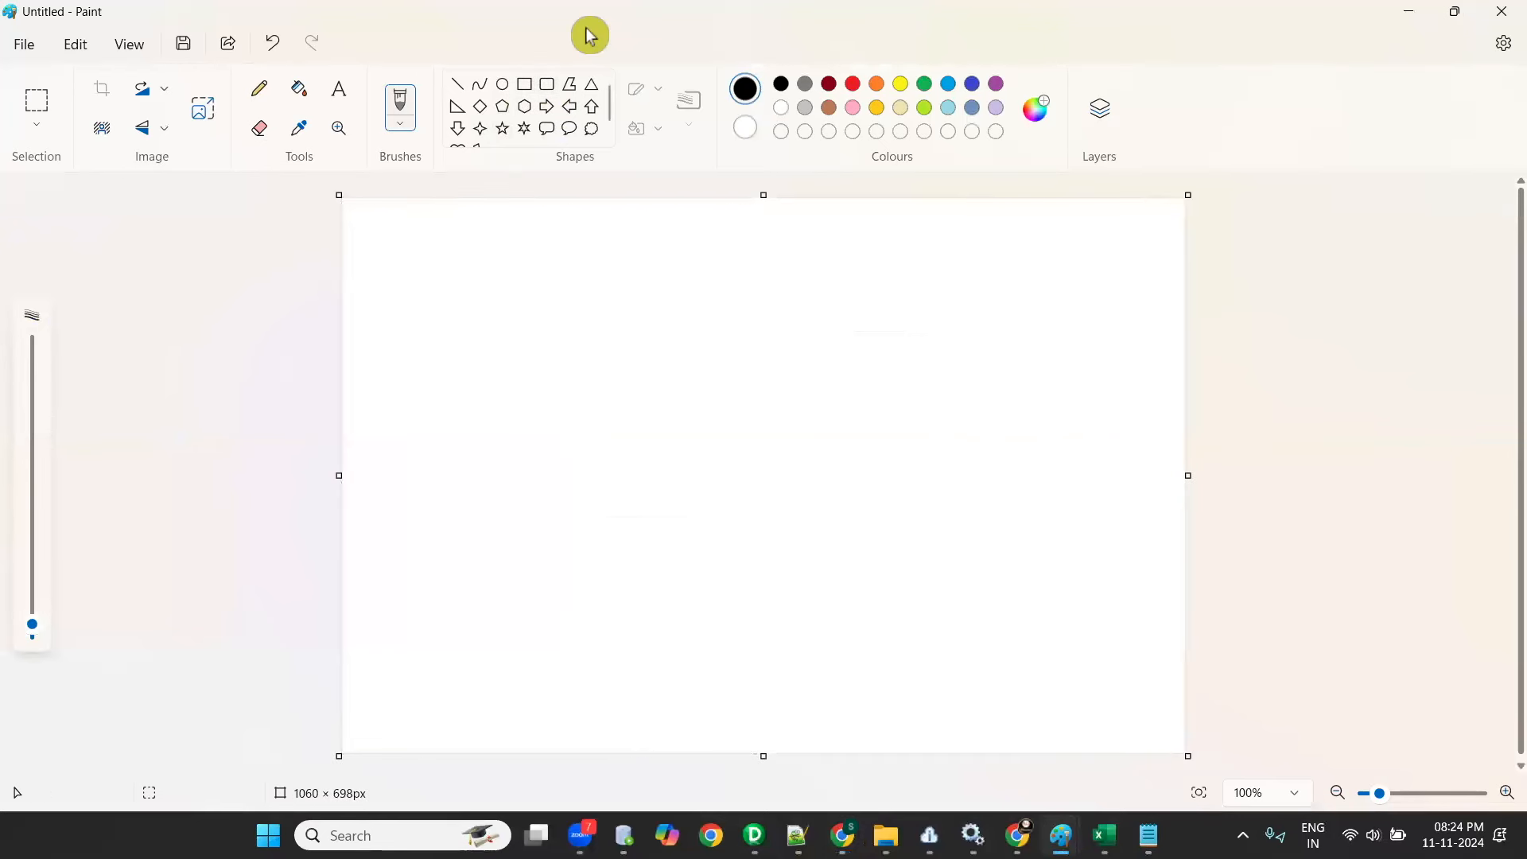
- Draw a near-vertical black line about 641 px tall down the middle of the canvas to split it into two columns
{"action": "left_click", "coordinate": [350, 97]}
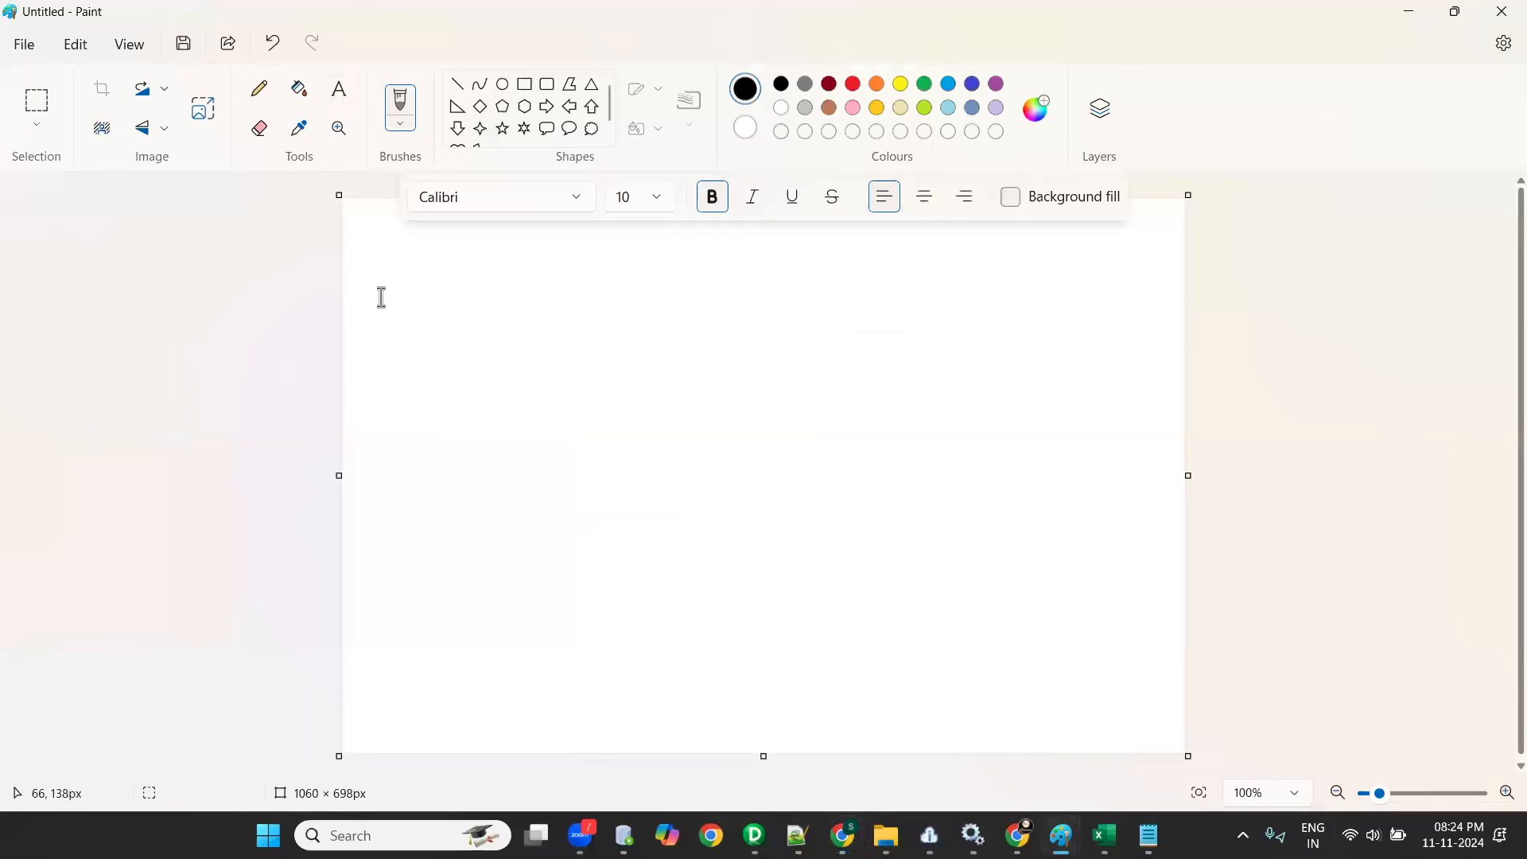
{"action": "left_click", "coordinate": [458, 84]}
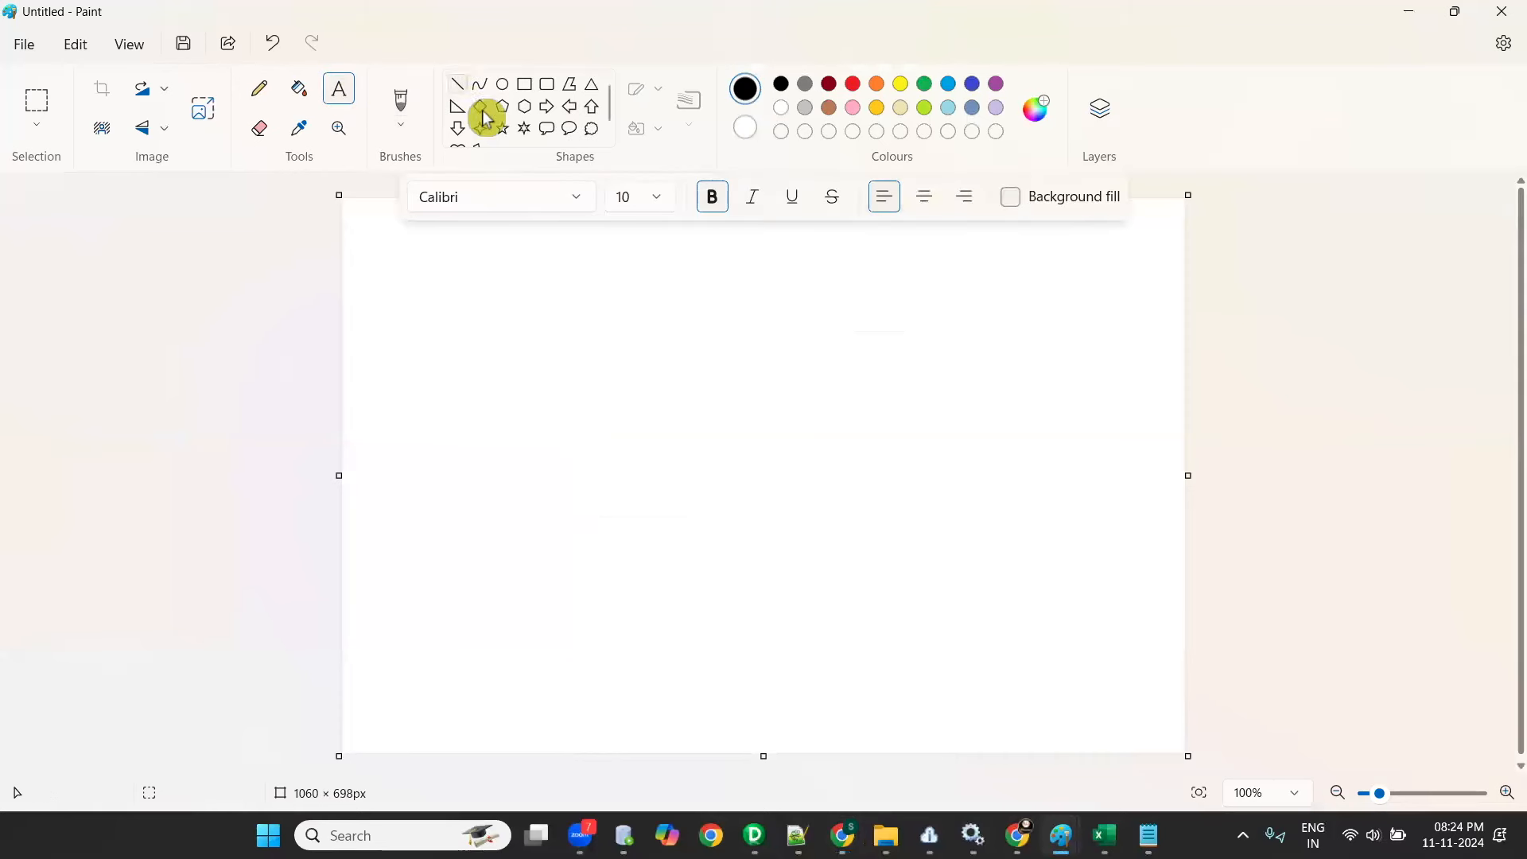
{"action": "left_click_drag", "start_coordinate": [768, 242], "coordinate": [782, 752]}
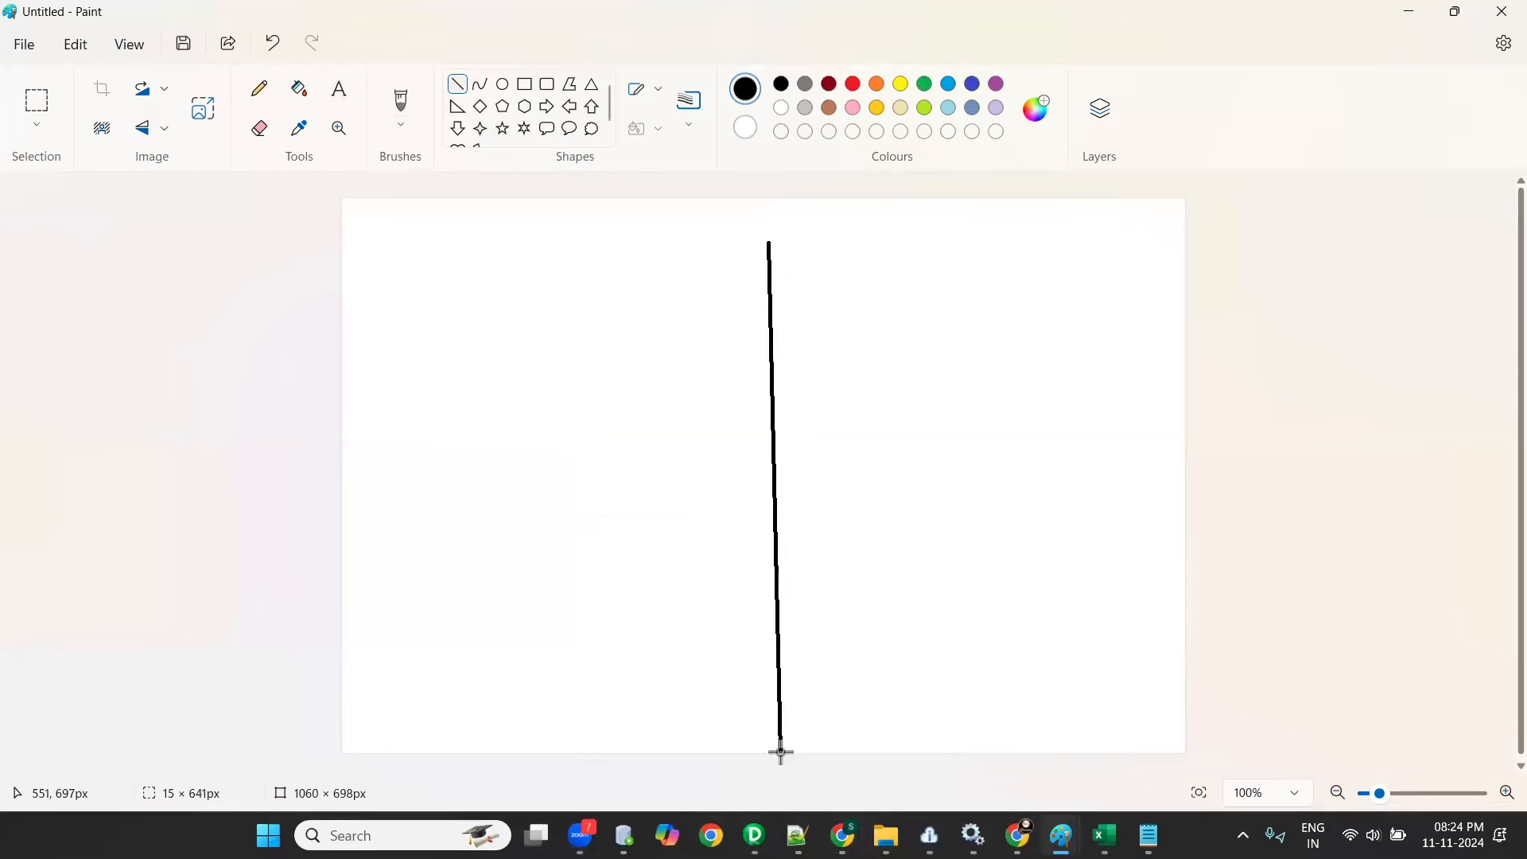
- Add the heading "informatica powercenter" at size 18 near the top of the column before the dividing line
{"action": "left_click", "coordinate": [350, 100]}
{"action": "left_click_drag", "start_coordinate": [363, 253], "coordinate": [729, 403]}
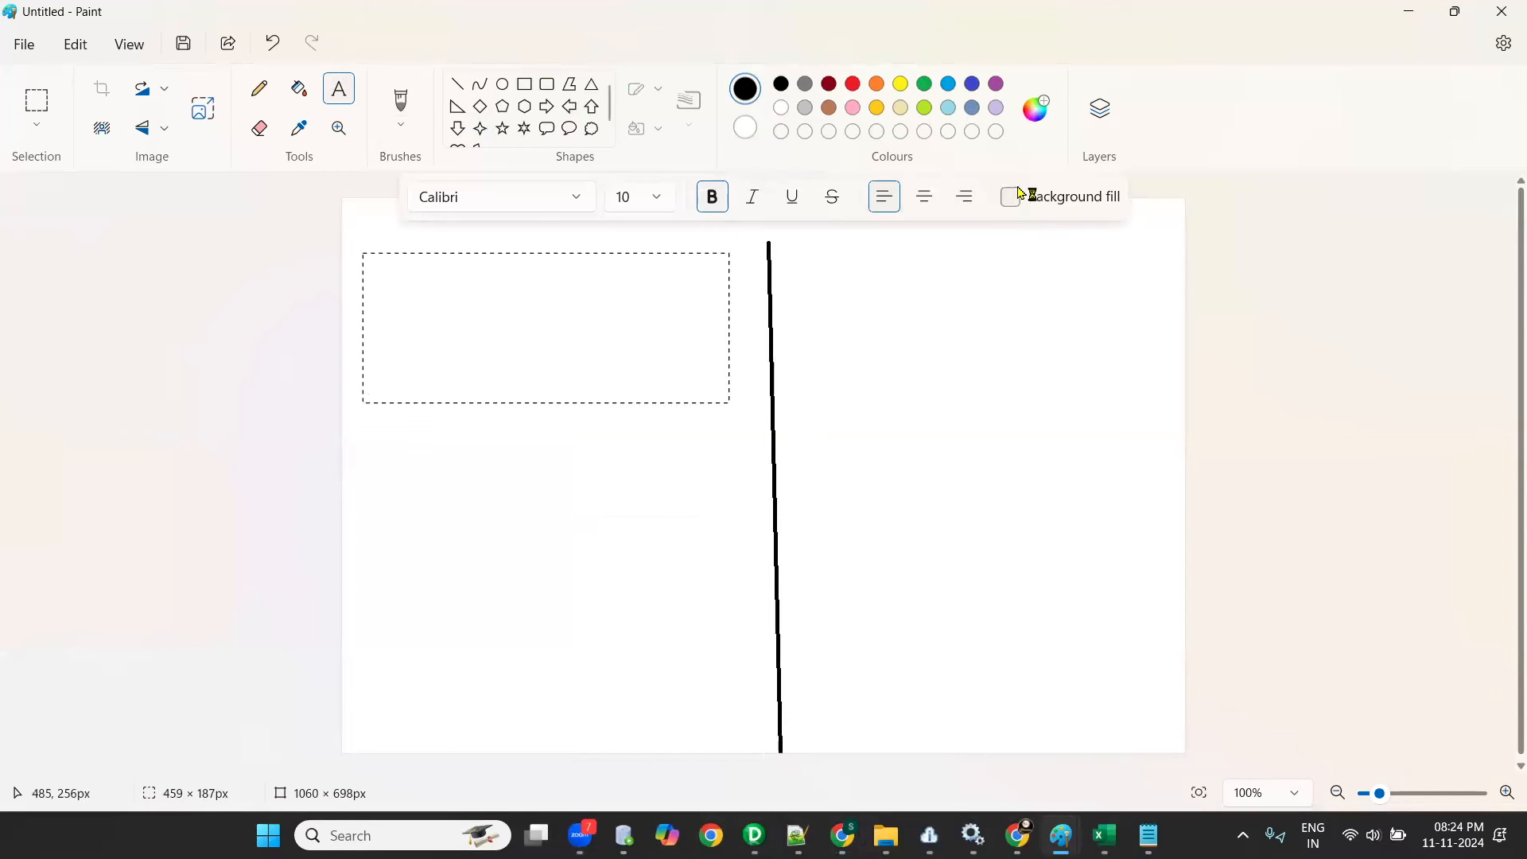
{"action": "left_click", "coordinate": [634, 198]}
{"action": "left_click", "coordinate": [669, 205]}
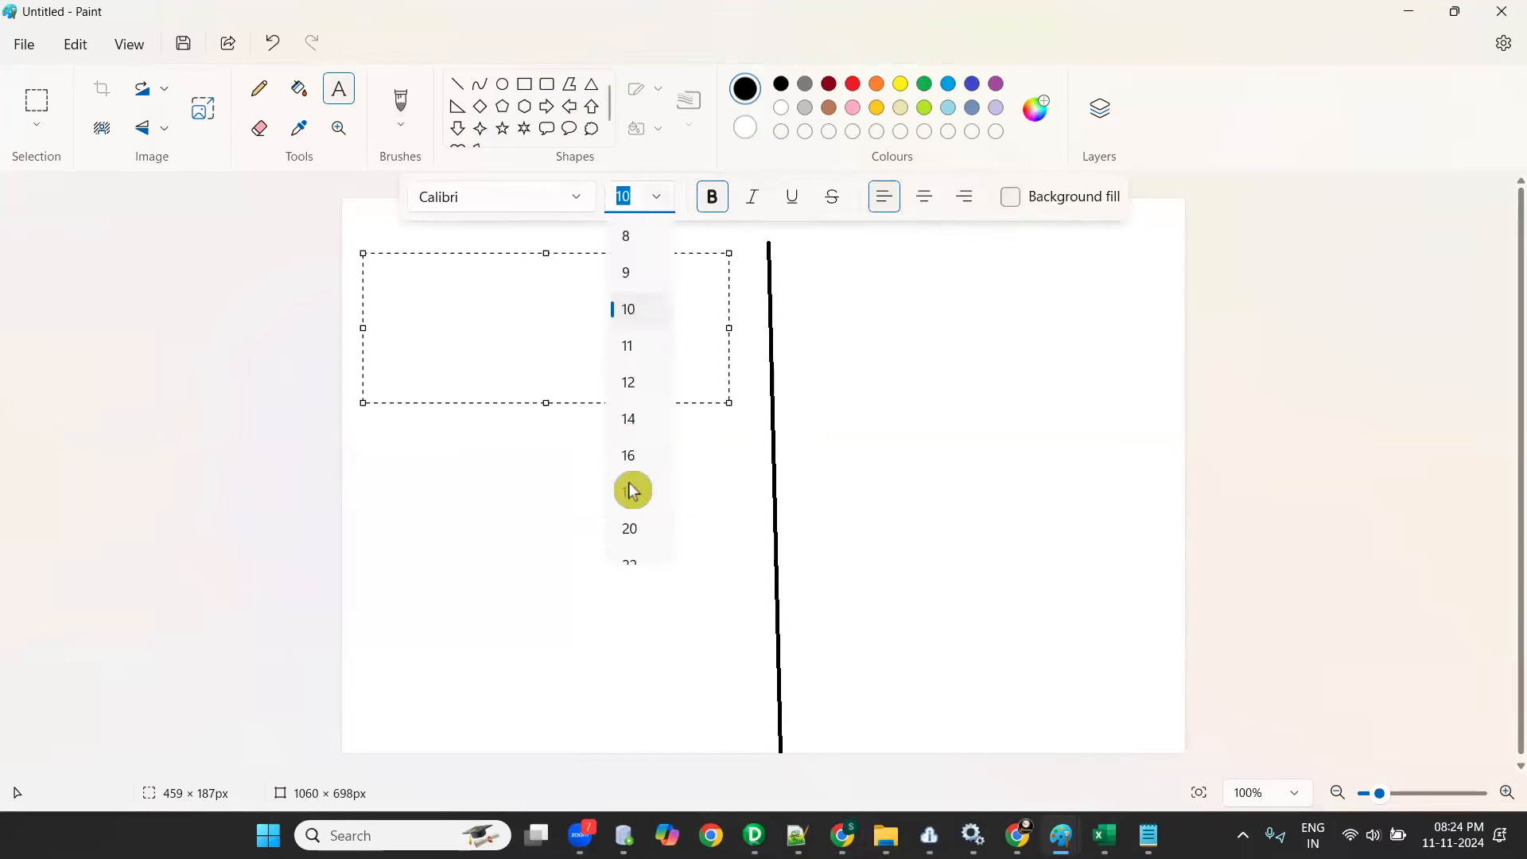
{"action": "left_click", "coordinate": [633, 491]}
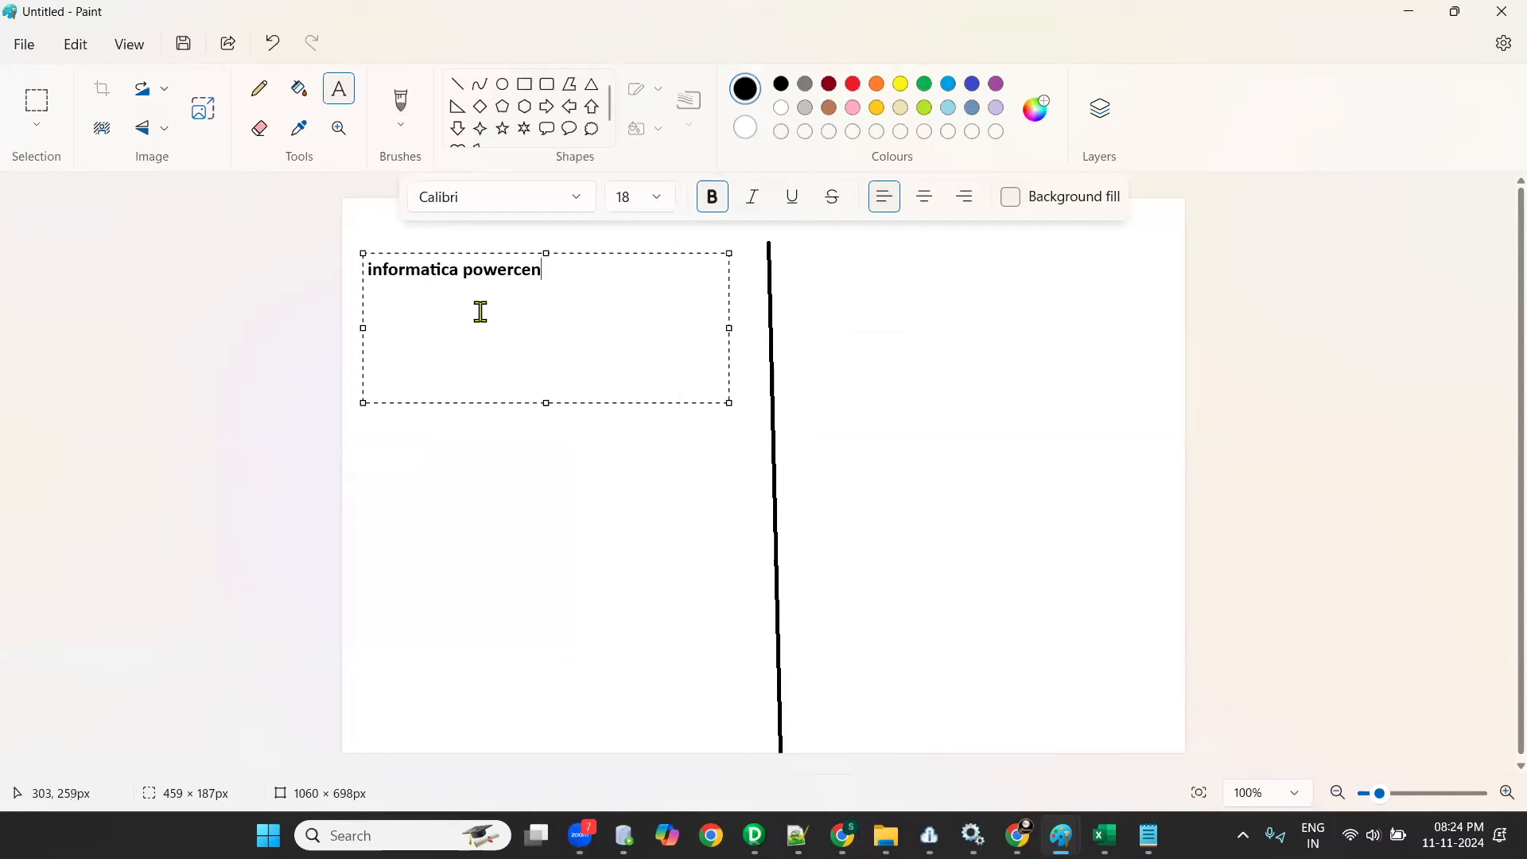
{"action": "left_click", "coordinate": [1167, 414]}
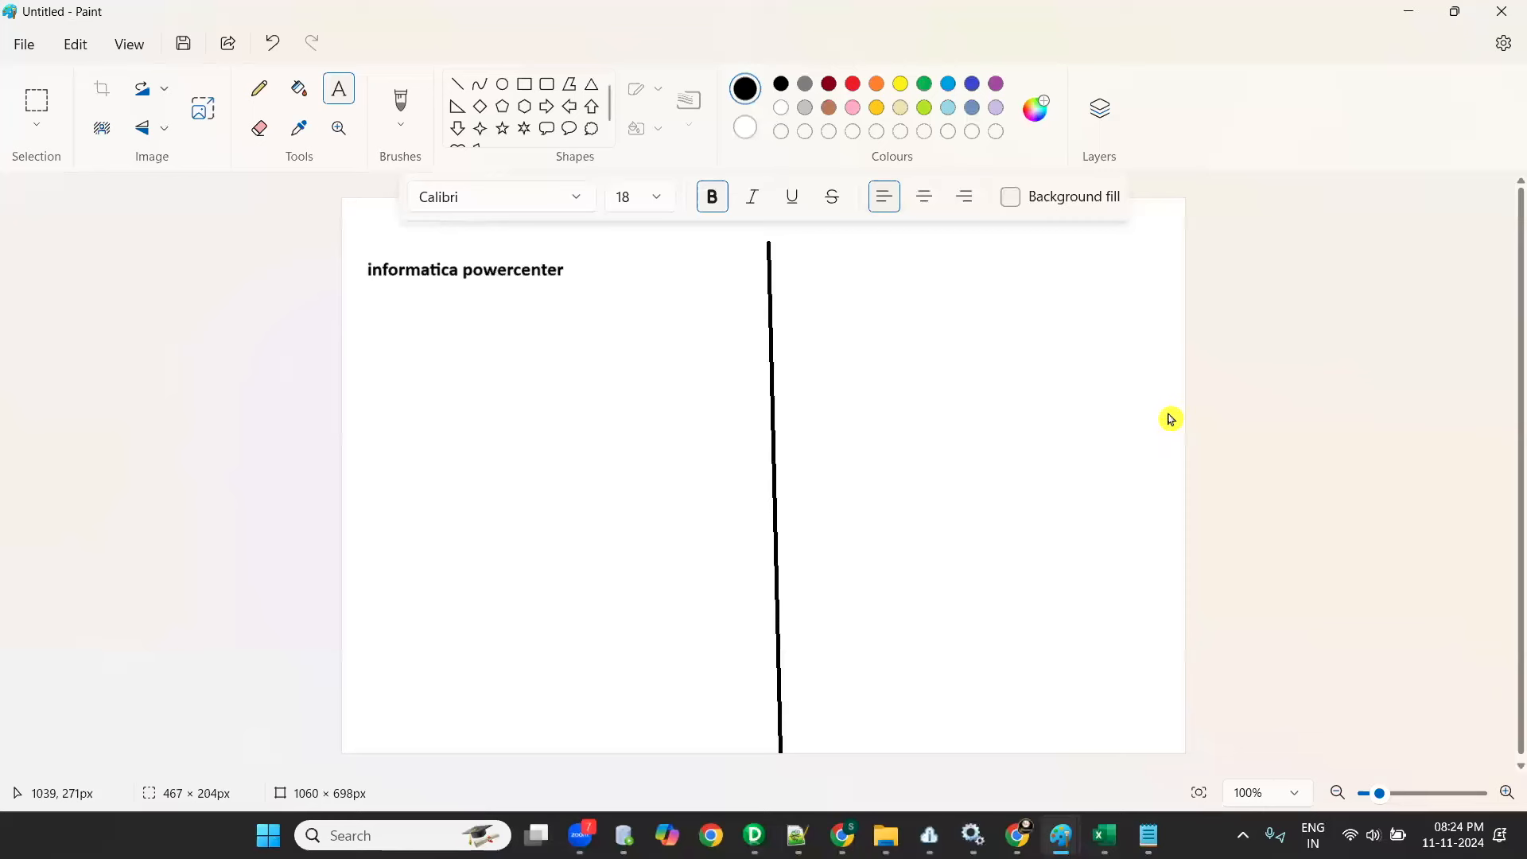
{"action": "key", "text": "ctrl+a"}
{"action": "left_click_drag", "start_coordinate": [1194, 485], "coordinate": [1194, 486]}
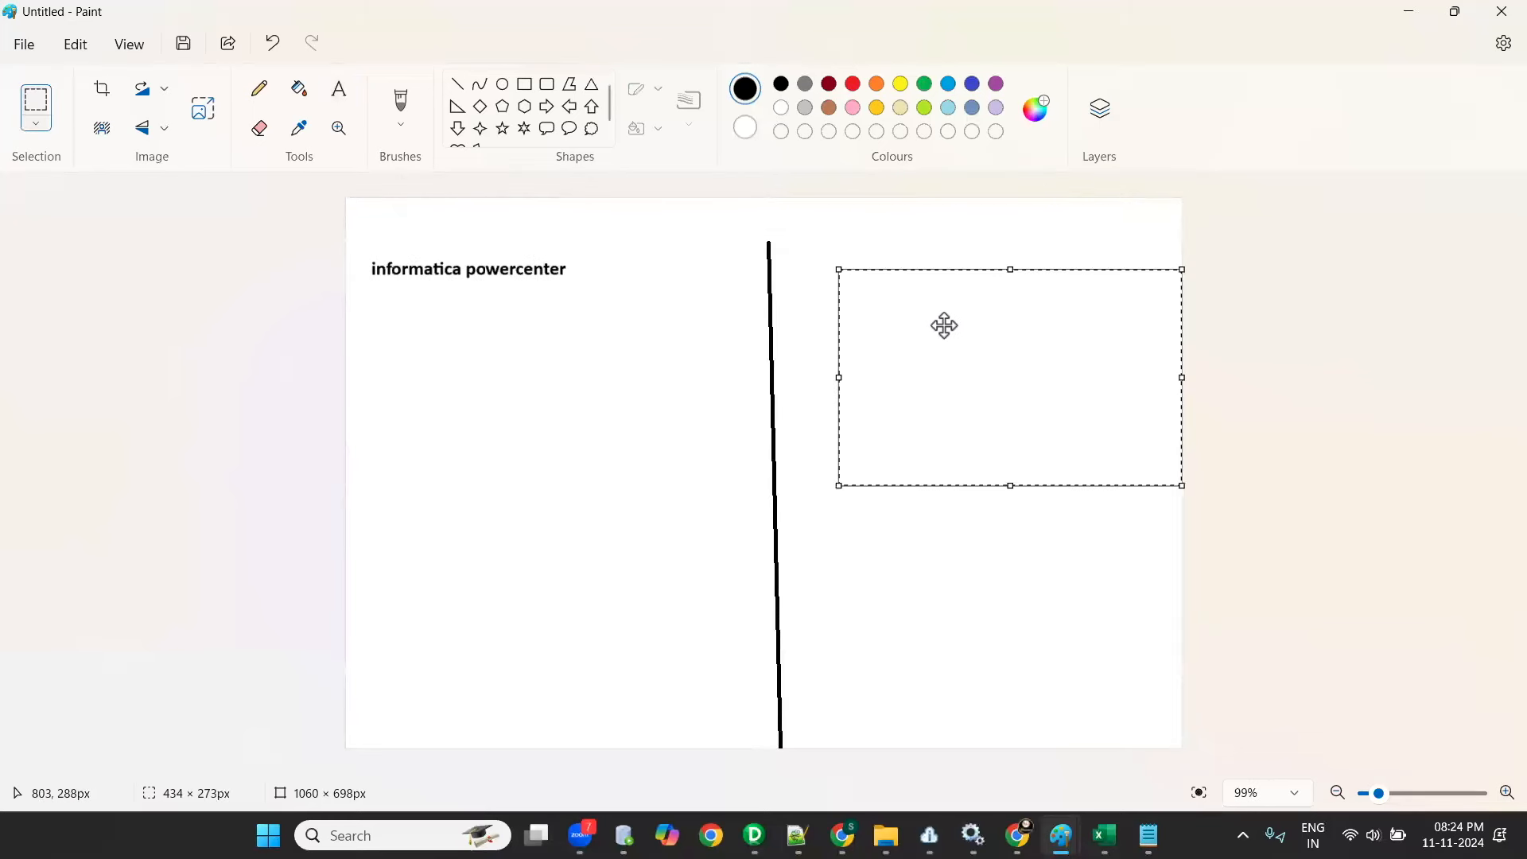
{"action": "key", "text": "i"}
{"action": "key", "text": "n"}
{"action": "key", "text": "f"}
- Add the heading "iics - cdi" in a text box about 455 × 148 px at the top of the empty column
{"action": "left_click", "coordinate": [339, 88]}
{"action": "left_click_drag", "start_coordinate": [821, 258], "coordinate": [1181, 374]}
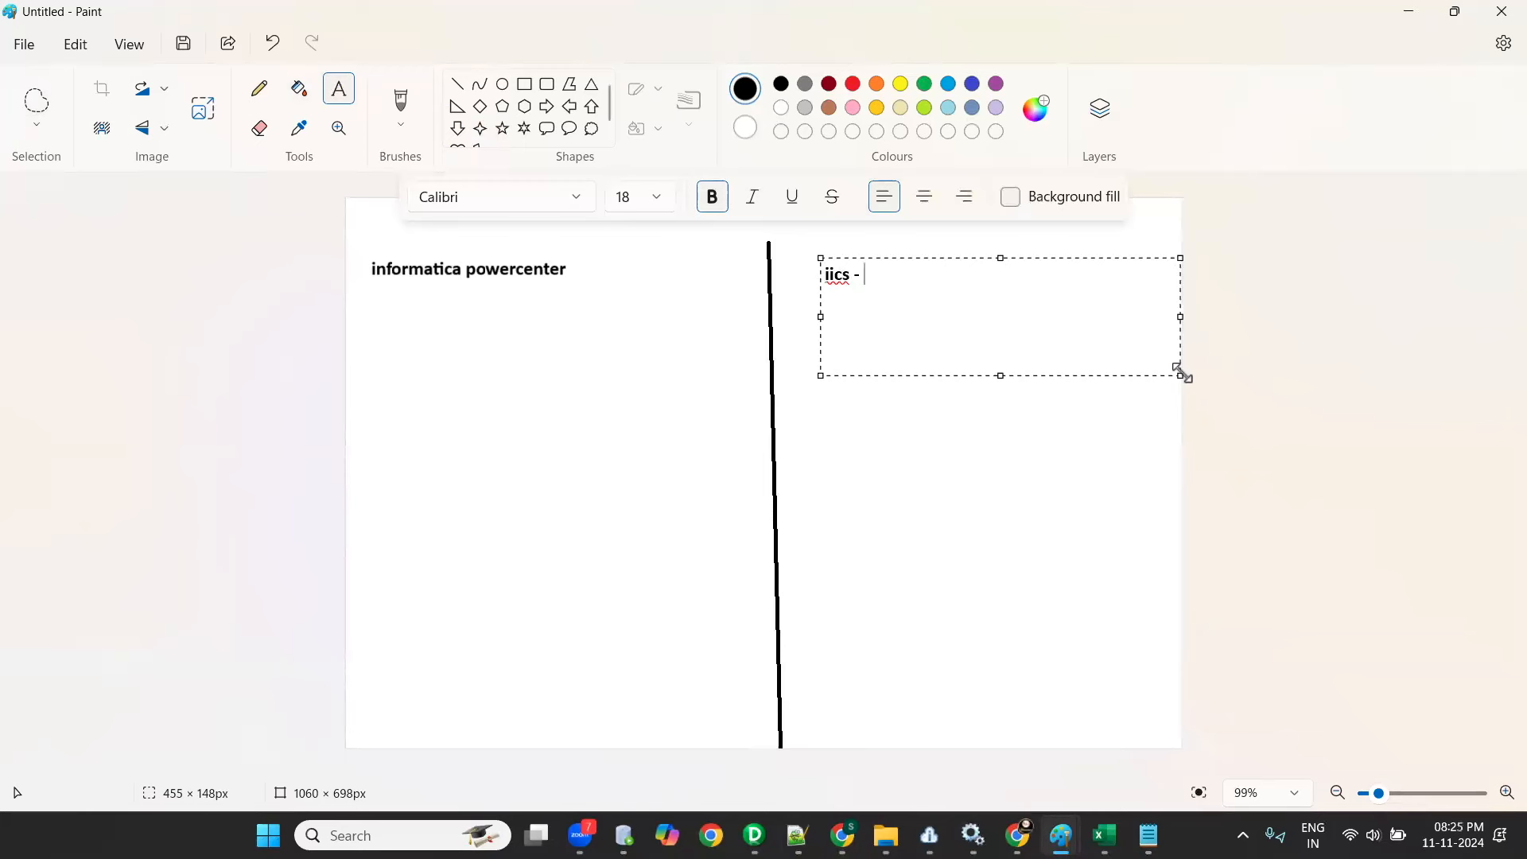
{"action": "left_click", "coordinate": [390, 332]}
- Place a text box about 391 × 280 px under the informatica powercenter heading, set to indigo, size 18 and bold
{"action": "left_click_drag", "start_coordinate": [372, 344], "coordinate": [681, 560]}
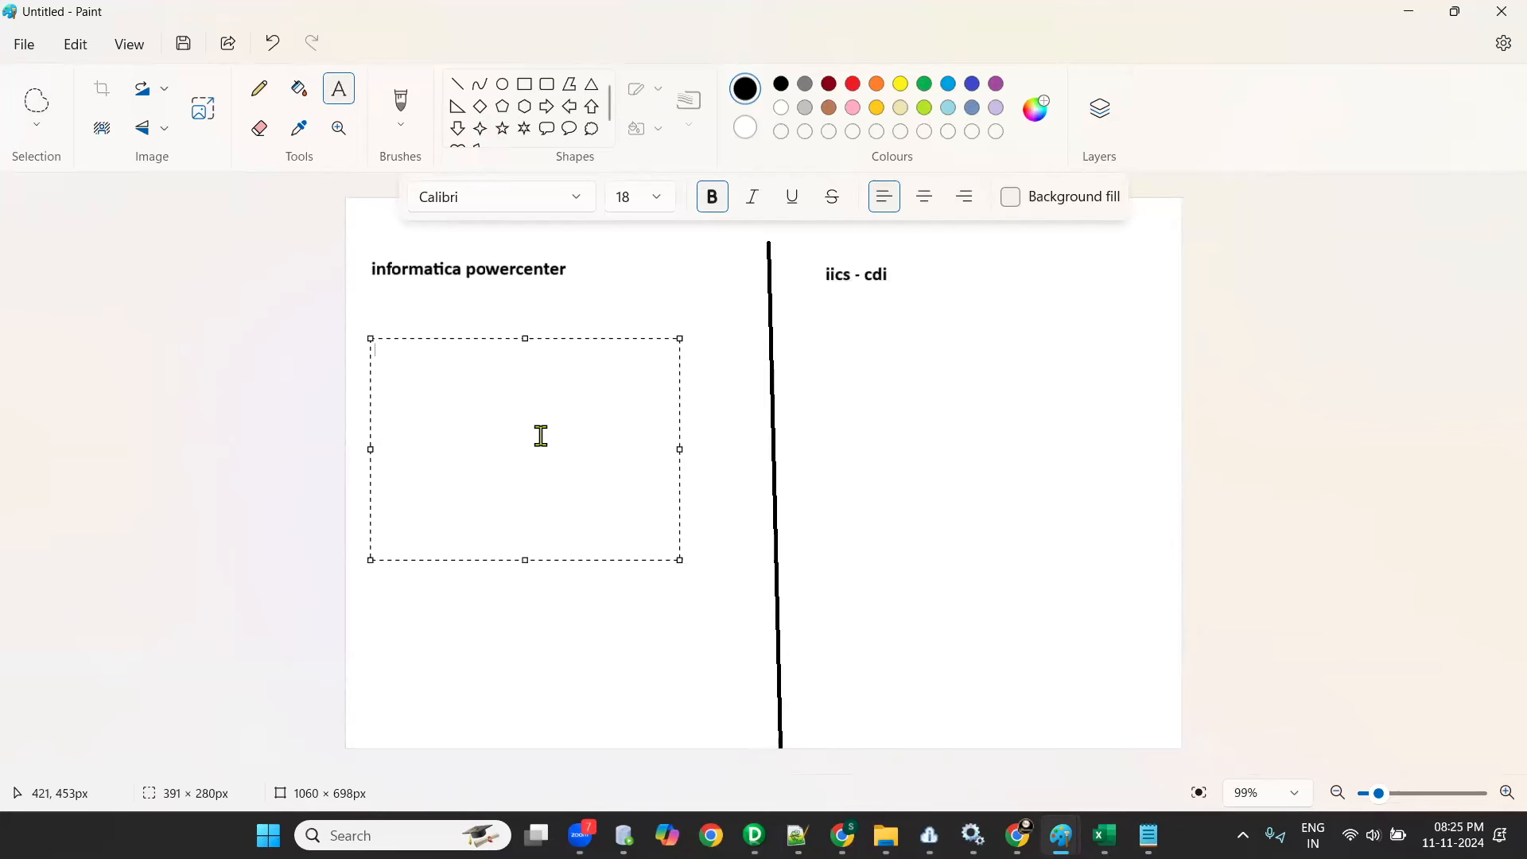
{"action": "left_click", "coordinate": [972, 84]}
{"action": "left_click", "coordinate": [467, 383]}
{"action": "type", "text": "map"}
{"action": "key", "text": "BackSpace"}
{"action": "key", "text": "BackSpace"}
{"action": "key", "text": "BackSpace"}
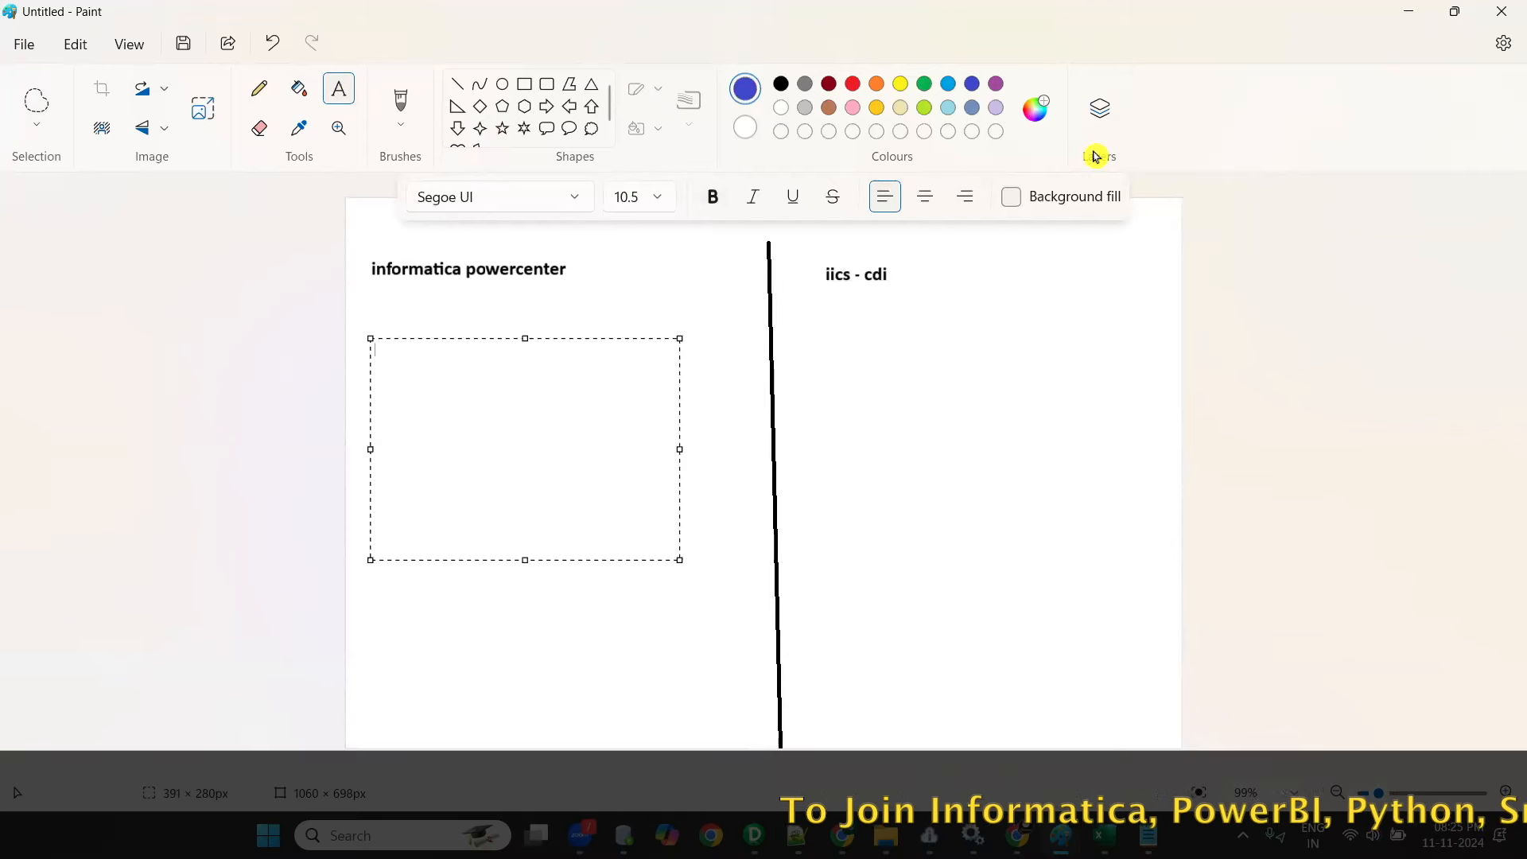
{"action": "left_click", "coordinate": [658, 197]}
{"action": "left_click", "coordinate": [633, 505]}
{"action": "key", "text": "ctrl+b"}
- Enter the lines "mapping", "session task" and "workflow" in the text box under informatica powercenter
{"action": "type", "text": "ma["}
{"action": "key", "text": "BackSpace"}
{"action": "type", "text": "pping"}
{"action": "key", "text": "Return"}
{"action": "type", "text": "session"}
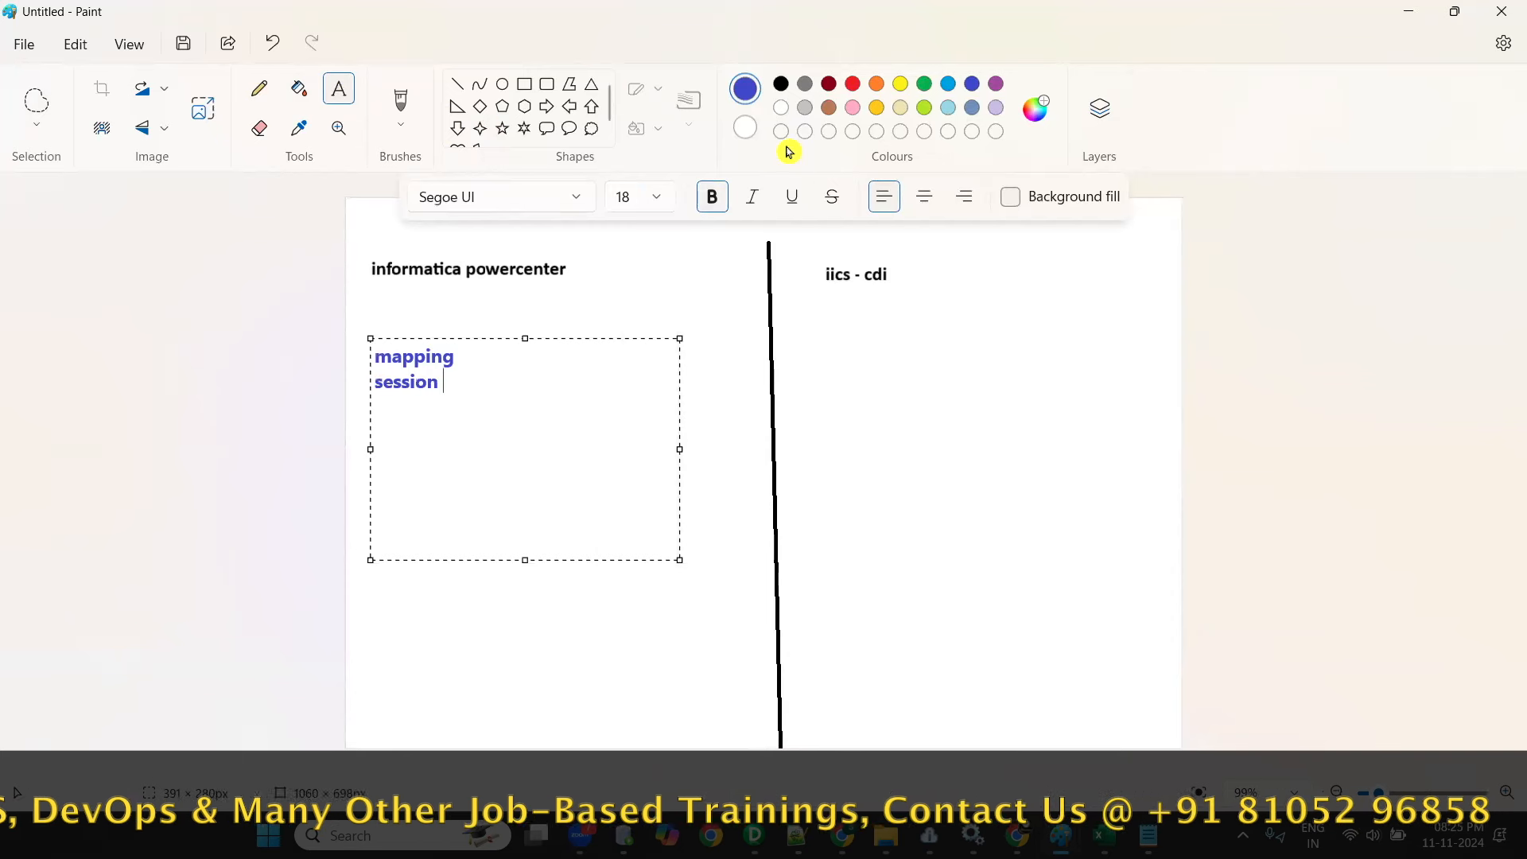
{"action": "type", "text": " task"}
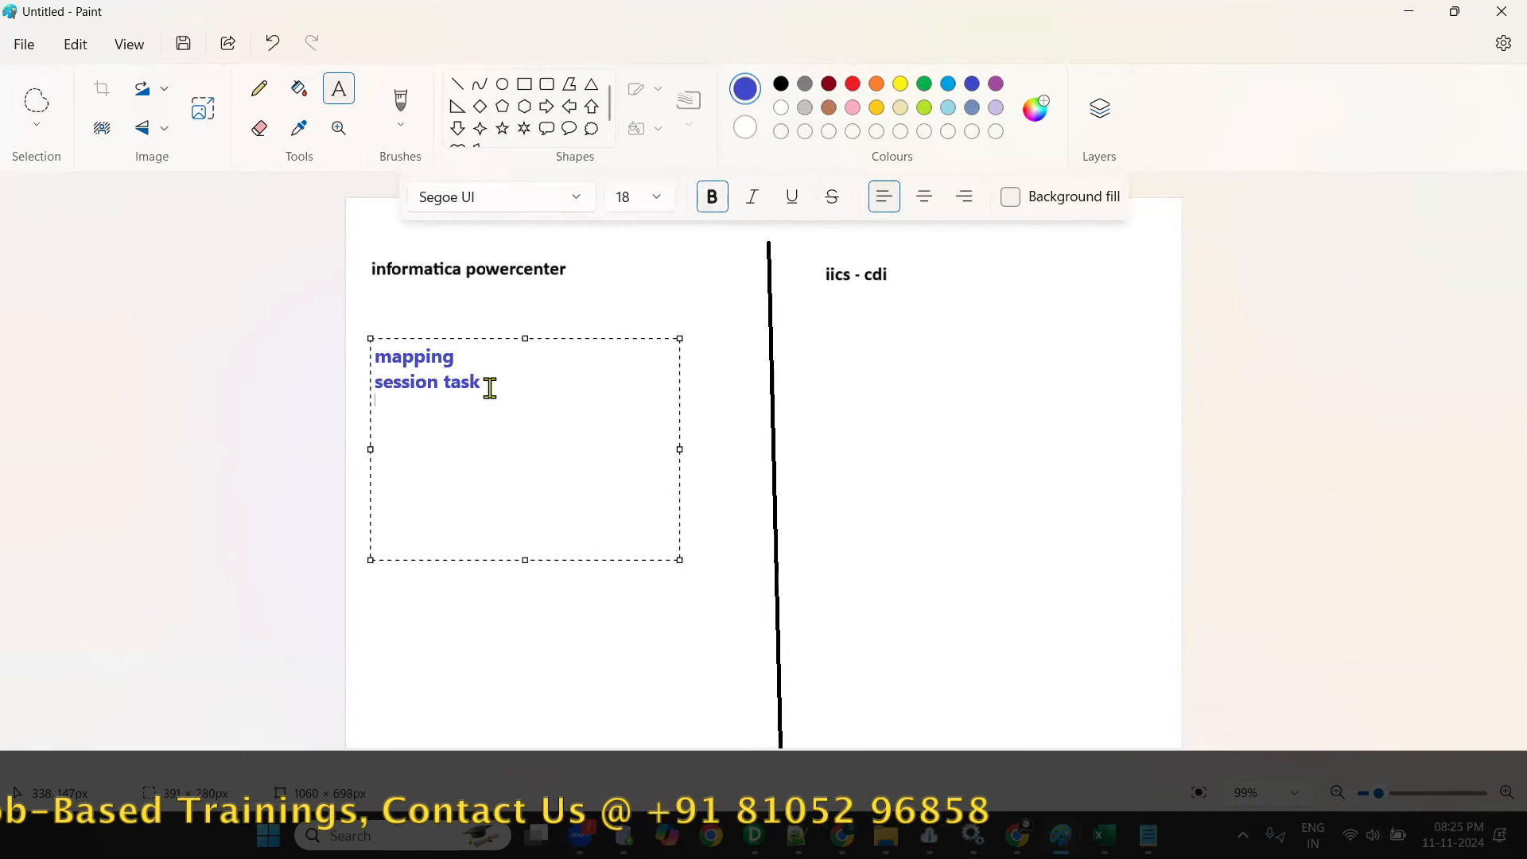
{"action": "key", "text": "Return"}
{"action": "type", "text": "workflow"}
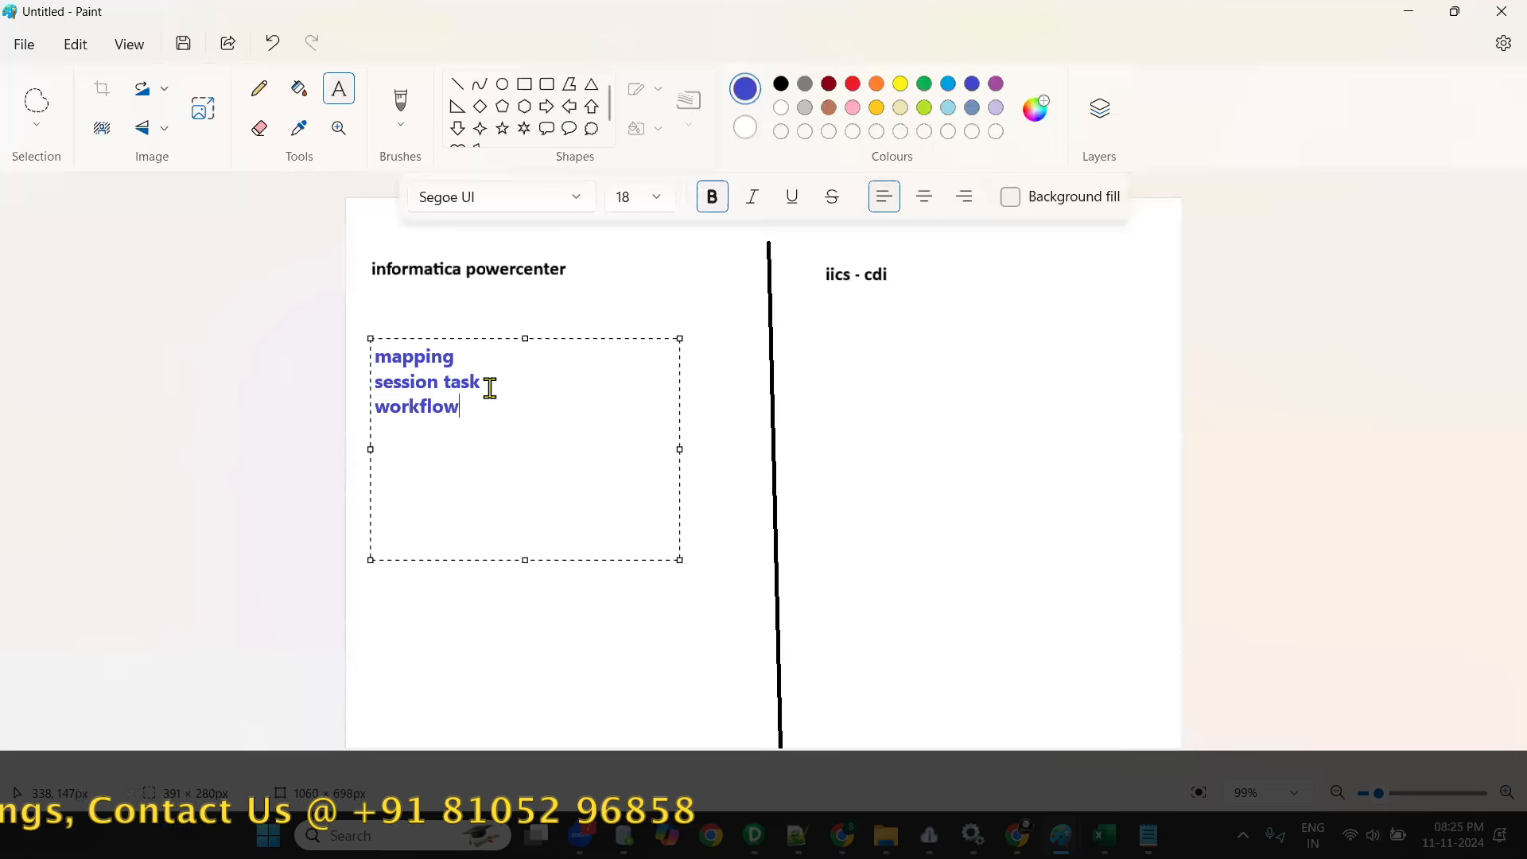
- Add the text "Mapping - Run the mapping" in a box about 487 × 316 px under the iics - cdi heading
{"action": "left_click_drag", "start_coordinate": [796, 329], "coordinate": [1186, 566]}
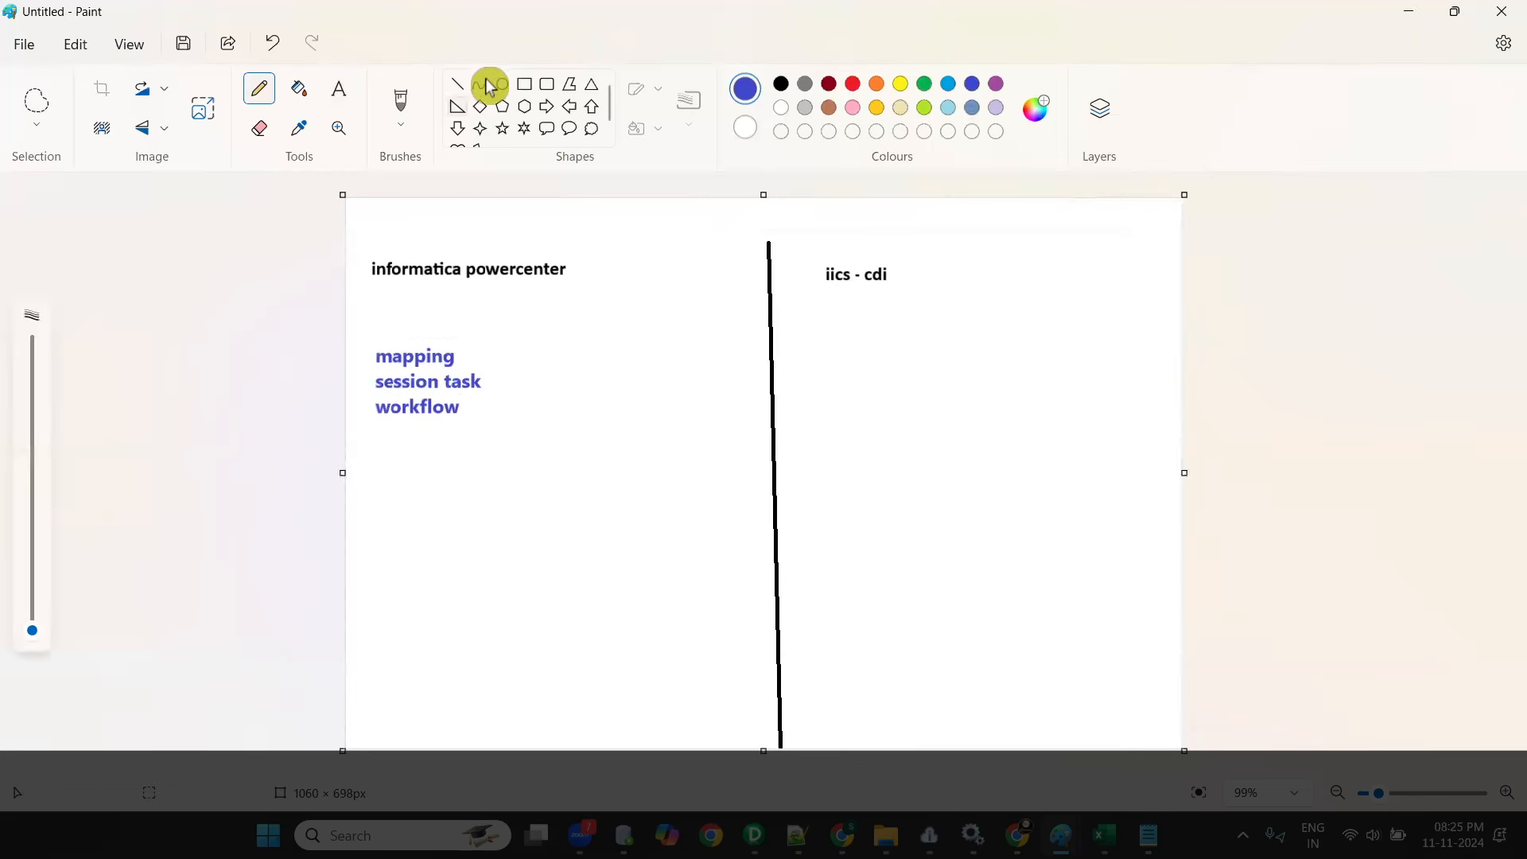
{"action": "left_click", "coordinate": [339, 89]}
{"action": "left_click_drag", "start_coordinate": [798, 317], "coordinate": [1209, 570]}
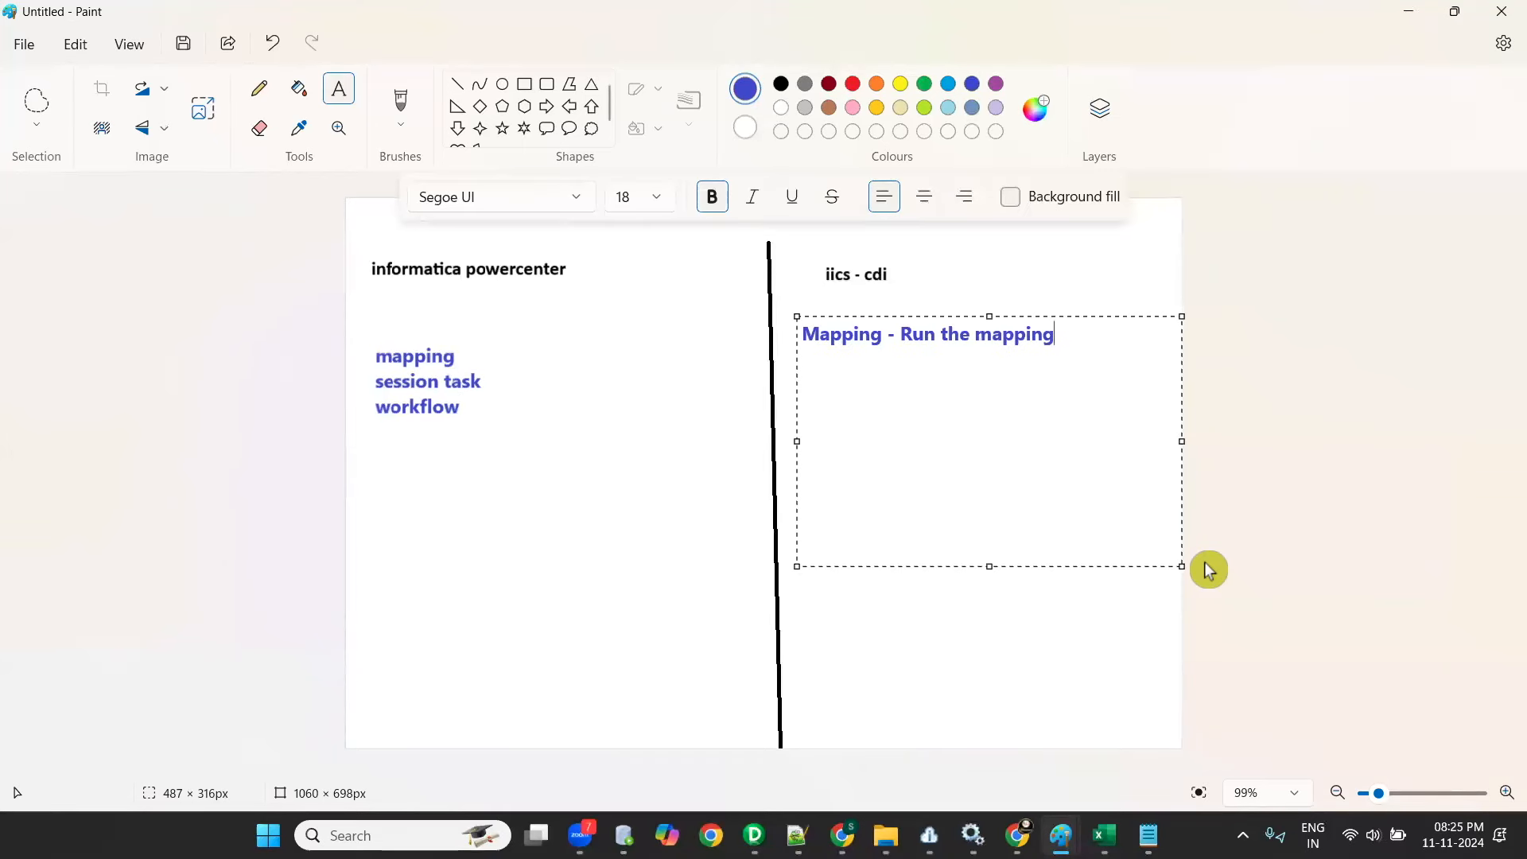
- Add the note "run the workflow" beside the workflow line in a text box about 296 × 83 px
{"action": "left_click_drag", "start_coordinate": [494, 401], "coordinate": [735, 490]}
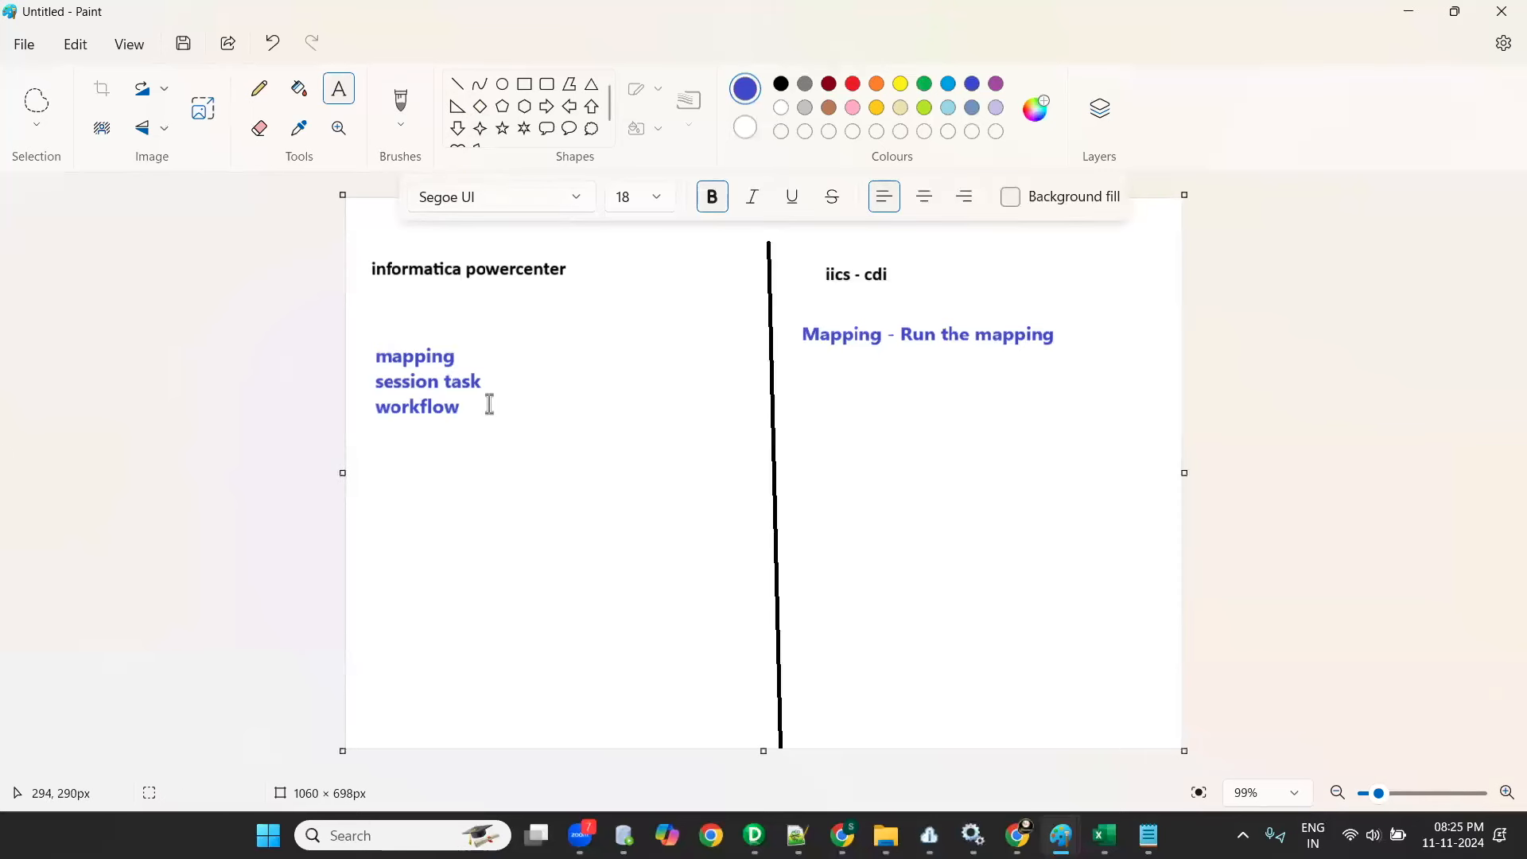
{"action": "left_click_drag", "start_coordinate": [720, 470], "coordinate": [723, 470]}
{"action": "type", "text": "run the workflow"}
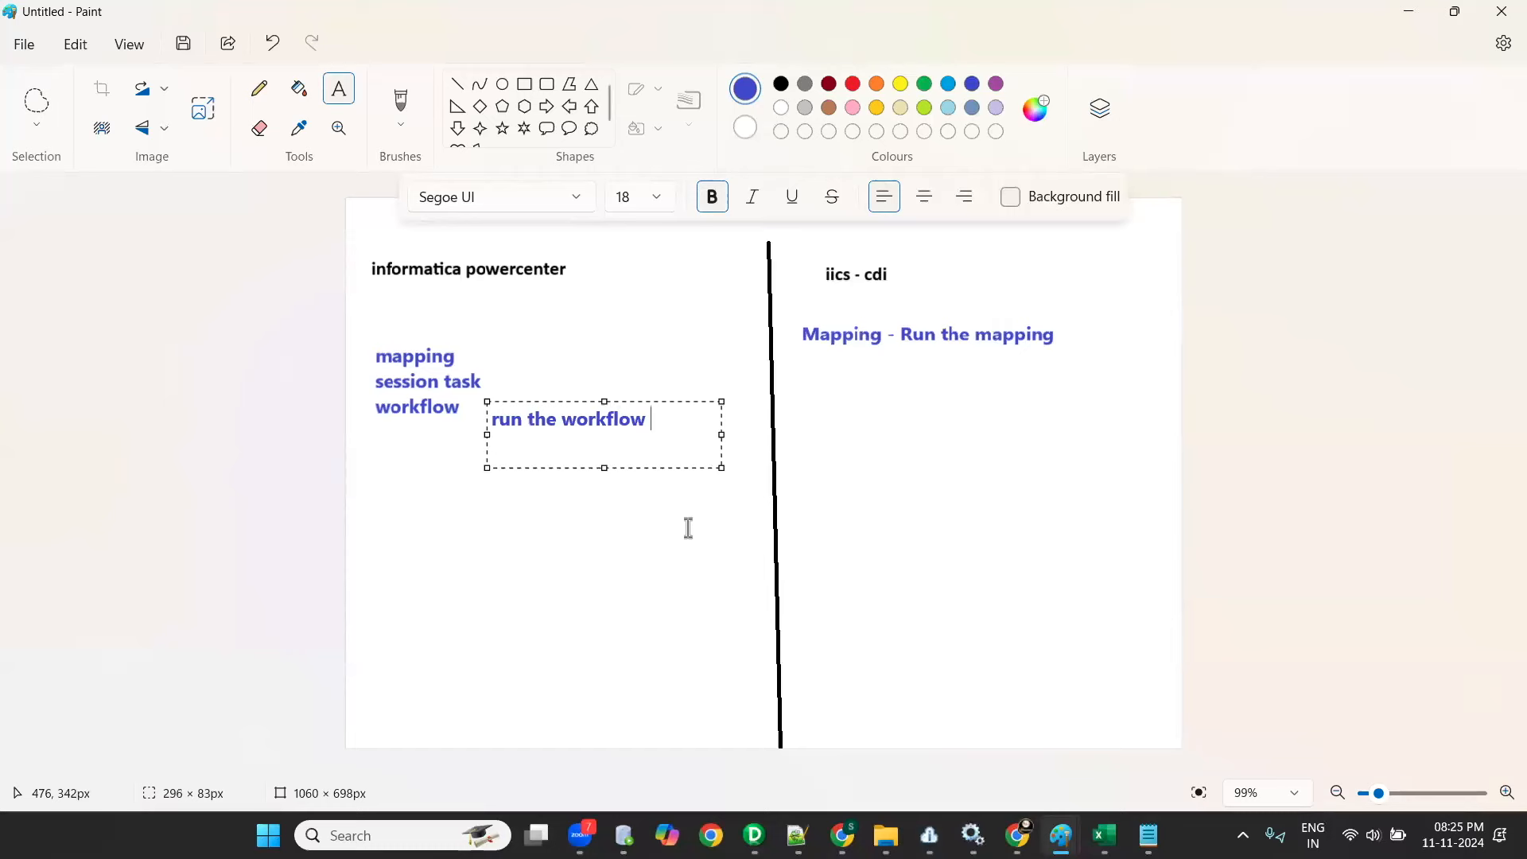
{"action": "left_click", "coordinate": [684, 532]}
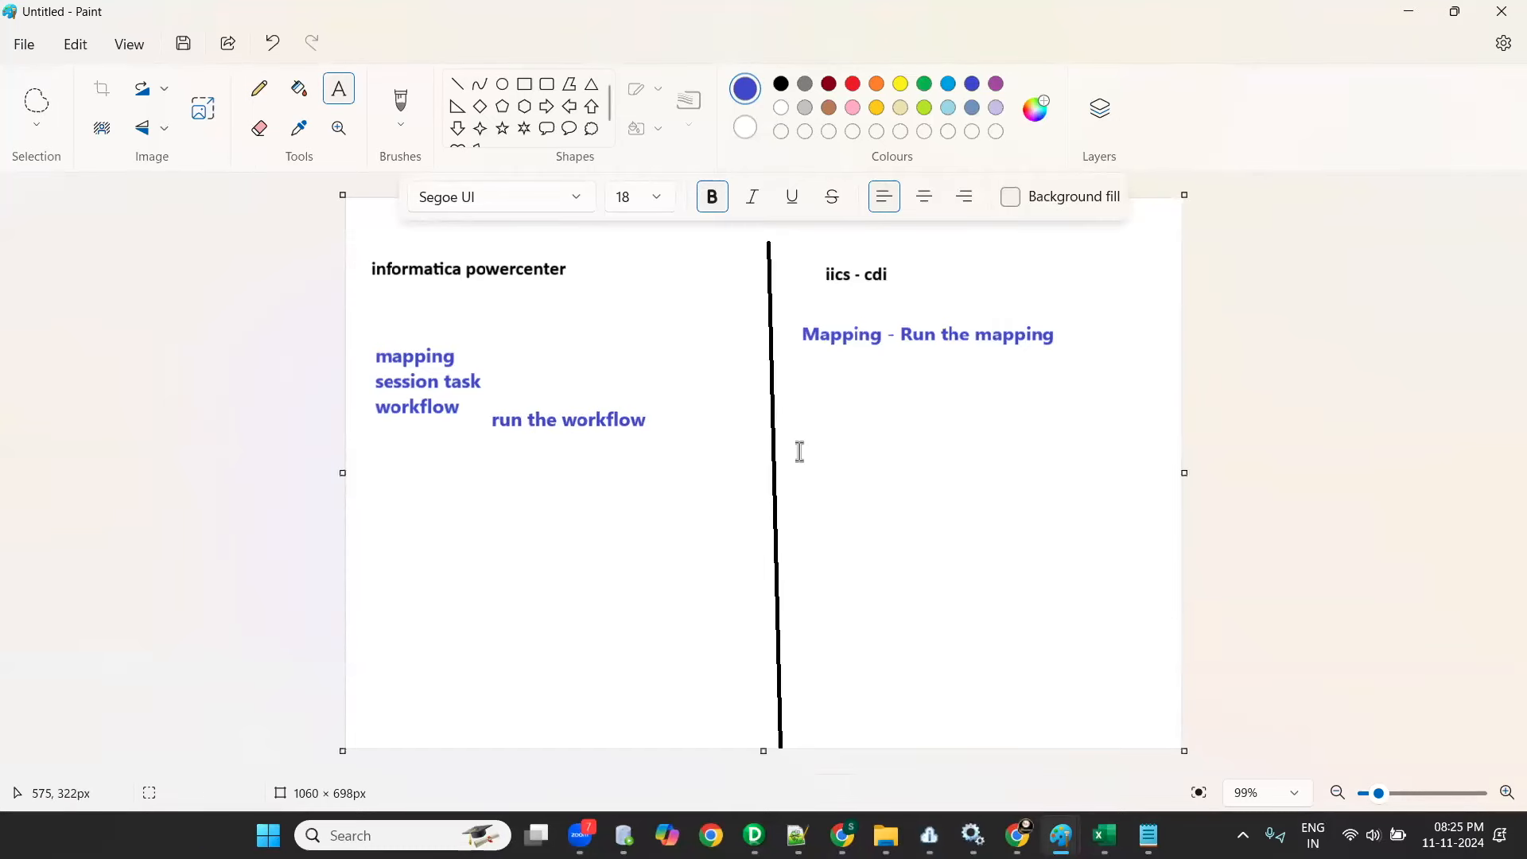
- Switch to Informatica Data Integration to look at the run option of the mapping m_tgt_location_dim
{"action": "left_click", "coordinate": [1012, 825]}
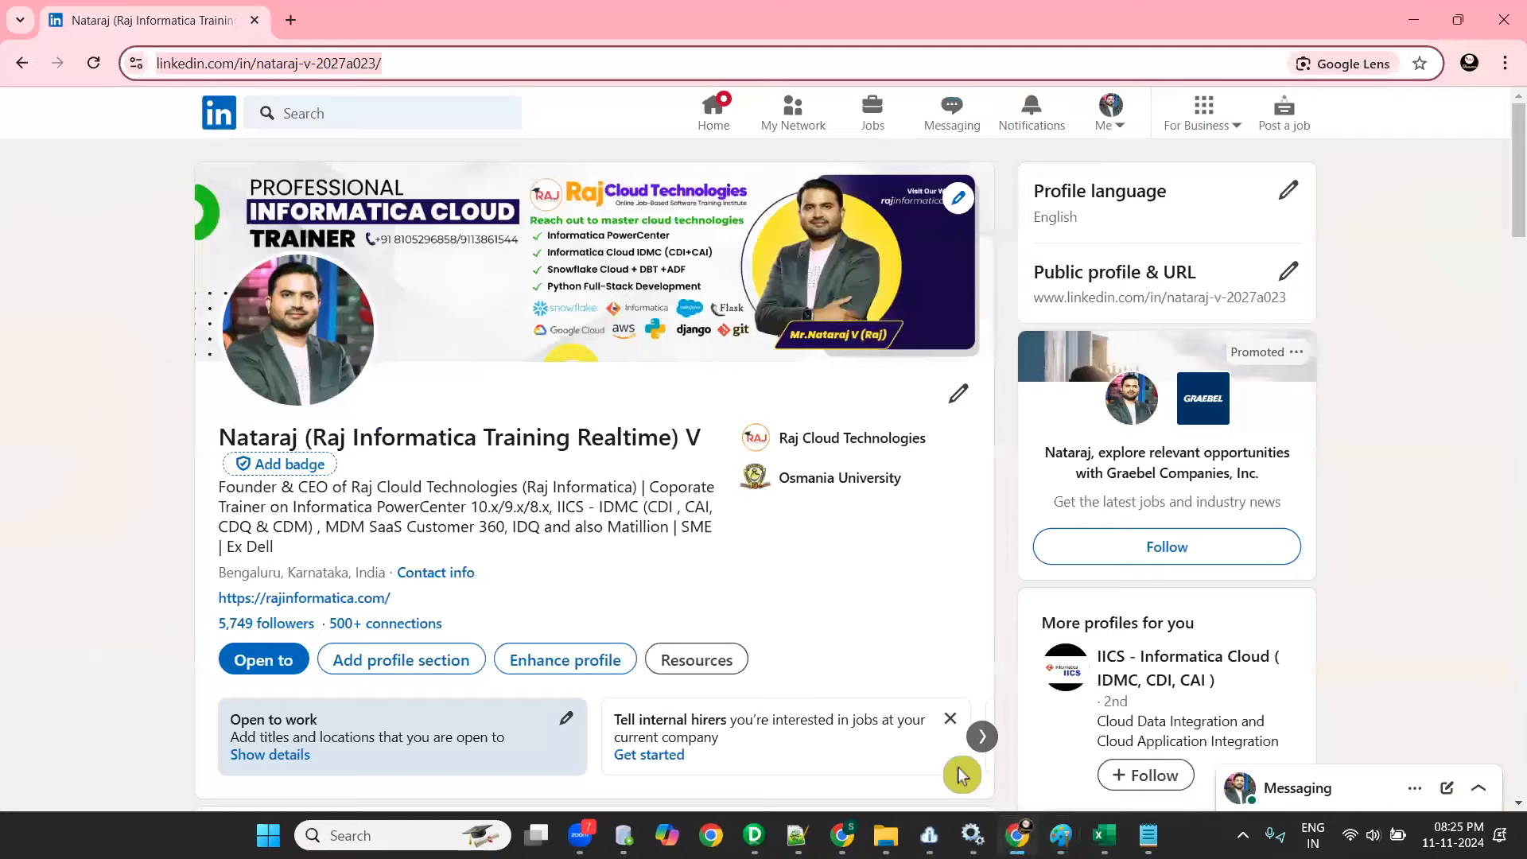
{"action": "left_click", "coordinate": [960, 740]}
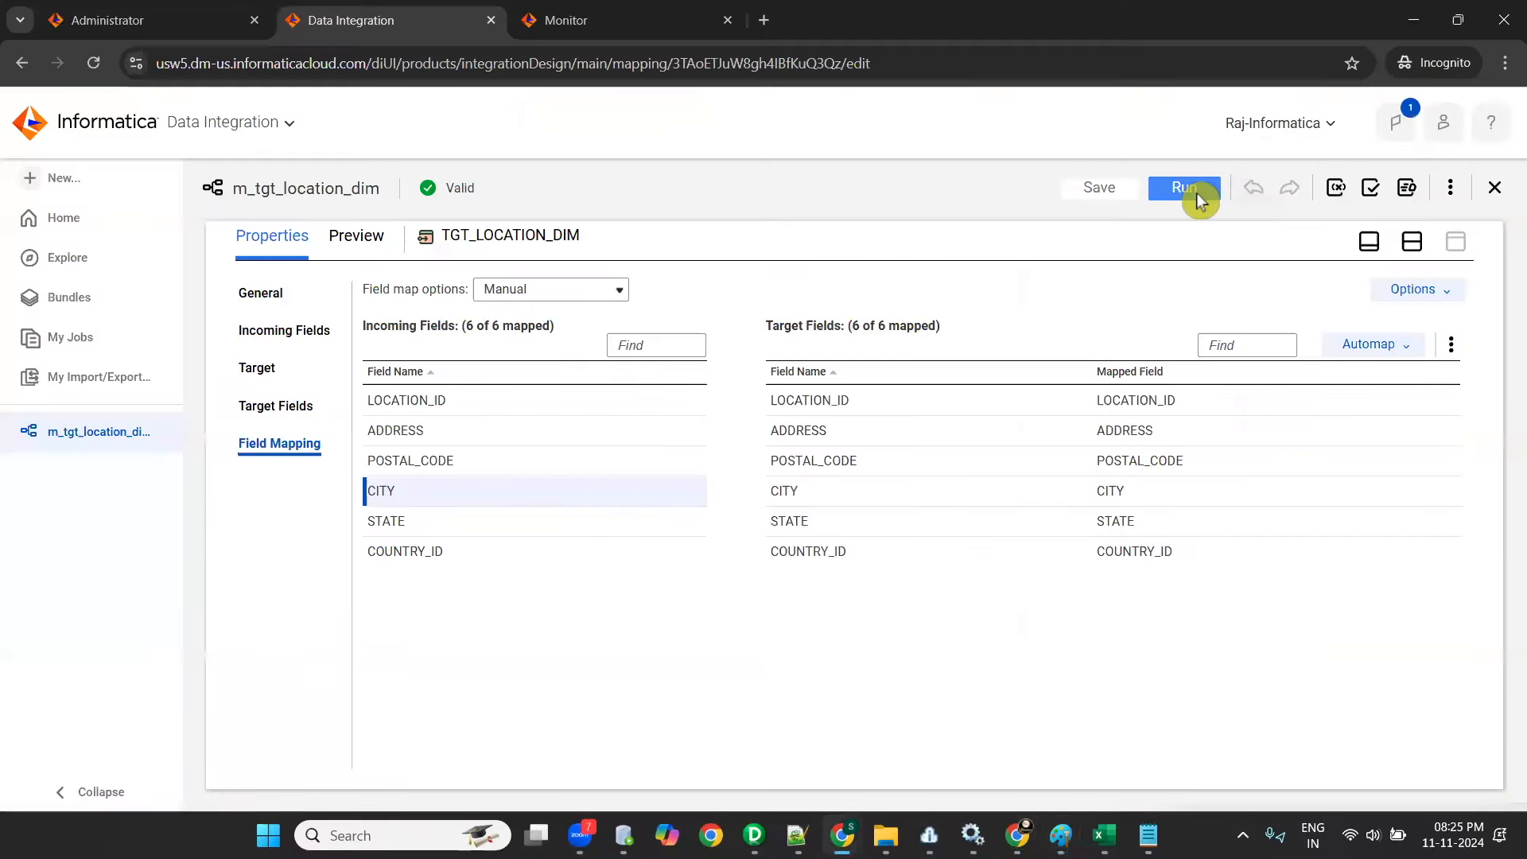
- Return to Paint and add "mct - mapping configuration task" below the Mapping note, widening the box to about 579 px
{"action": "key", "text": "alt+Tab"}
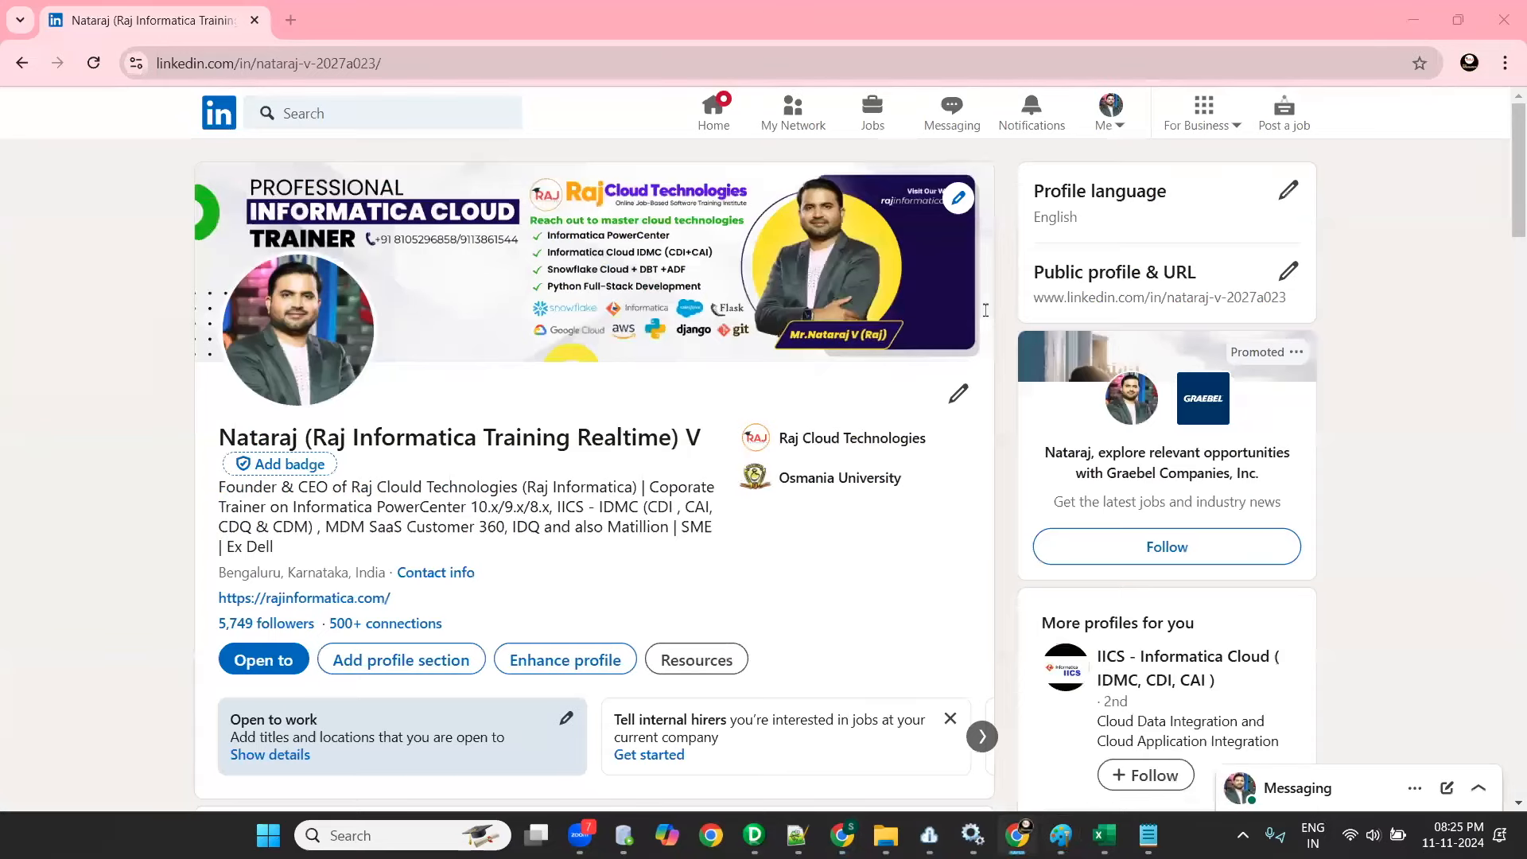
{"action": "key", "text": "alt+Tab"}
{"action": "key", "text": "alt+Tab"}
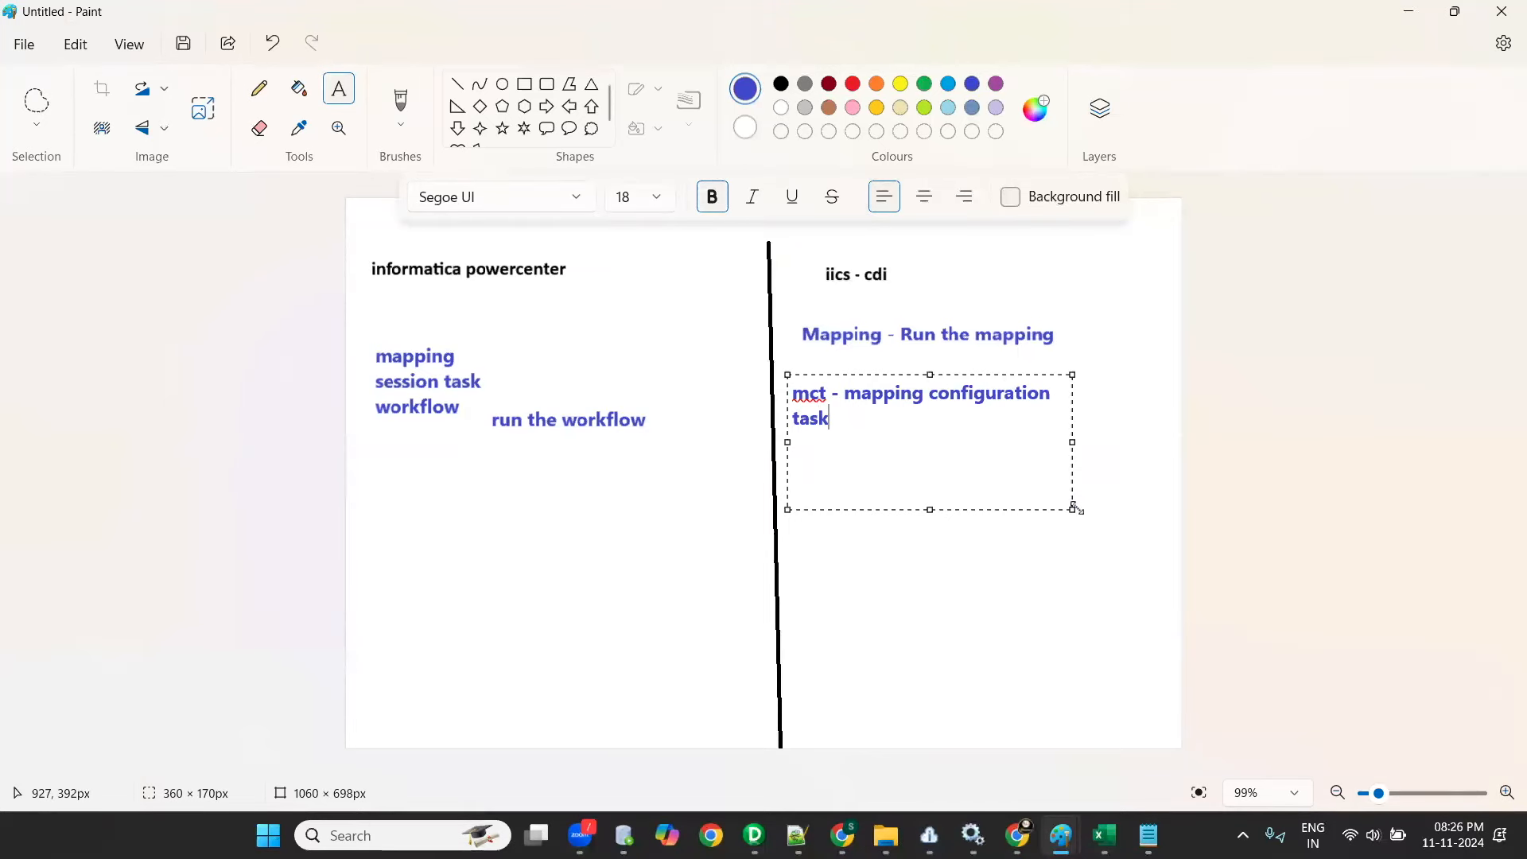
{"action": "left_click_drag", "start_coordinate": [1243, 441], "coordinate": [1247, 440]}
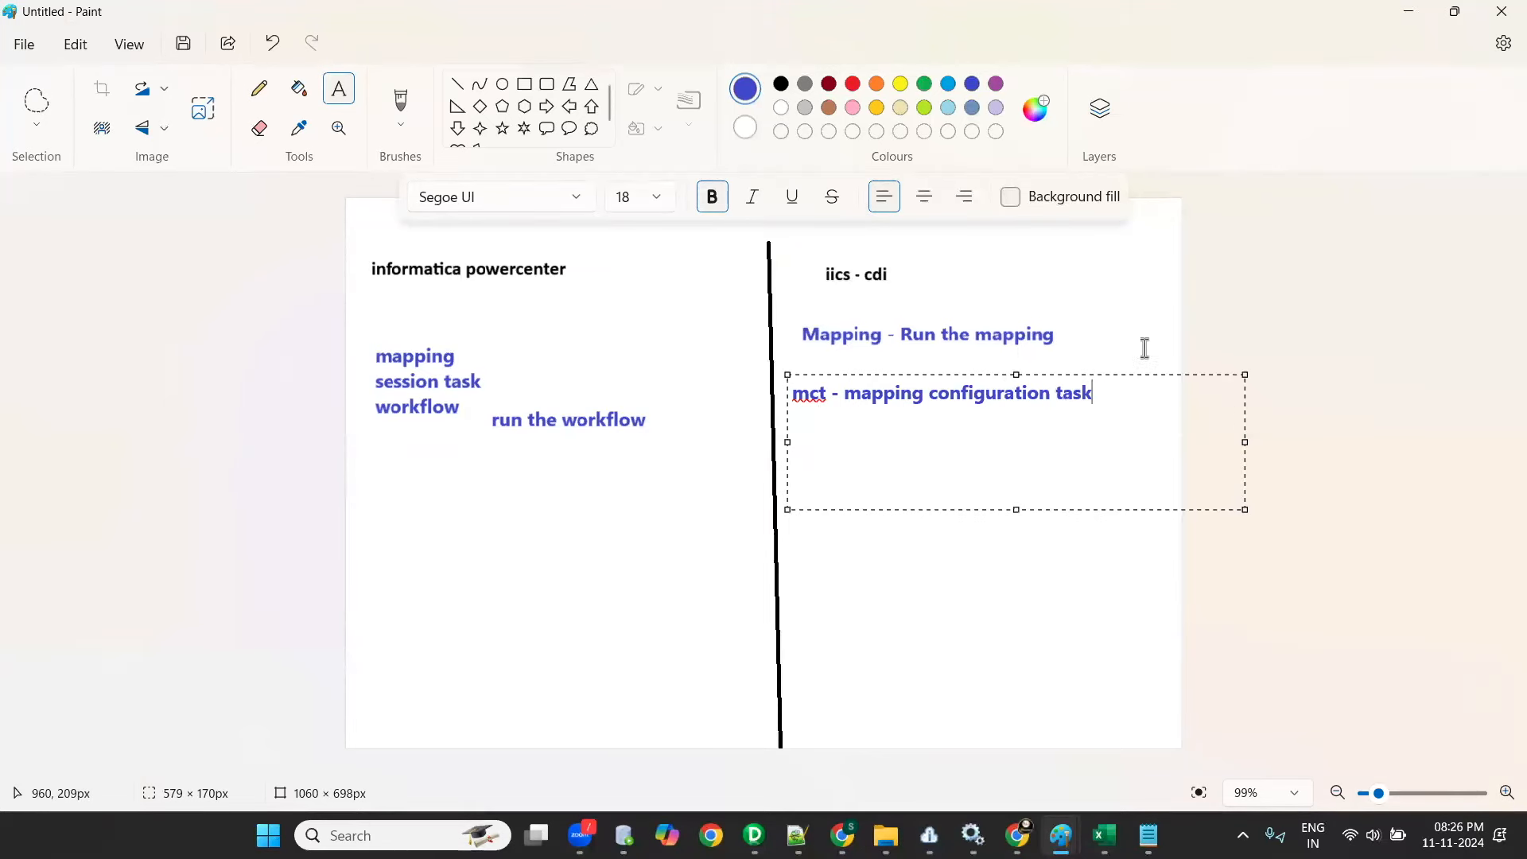
- Switch to Data Integration, restore the split design and properties view, and show the general properties of m_tgt_location_dim
{"action": "key", "text": "alt+Tab"}
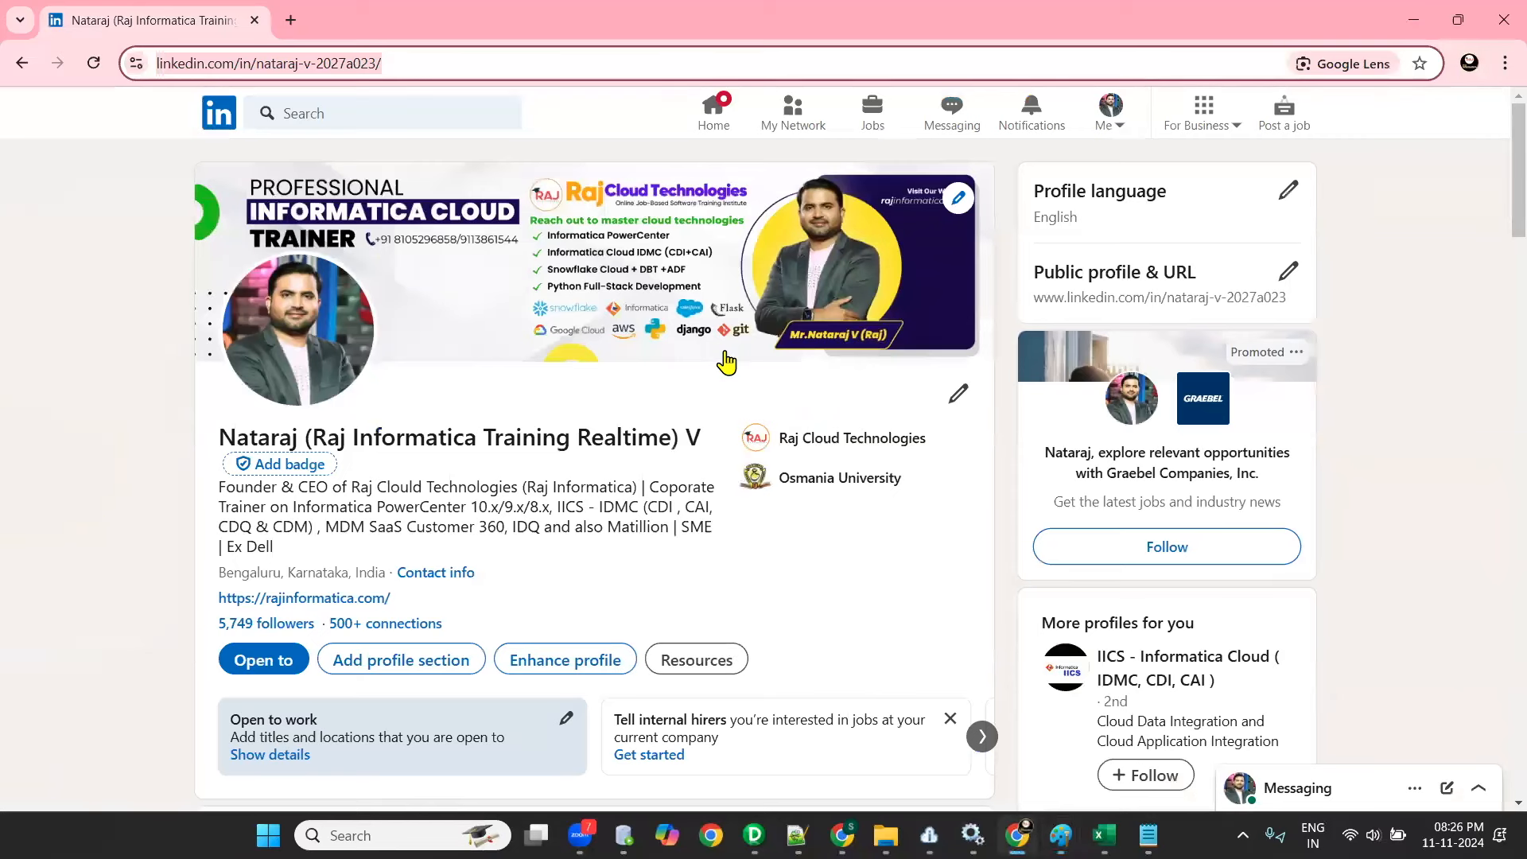
{"action": "key", "text": "alt+Tab"}
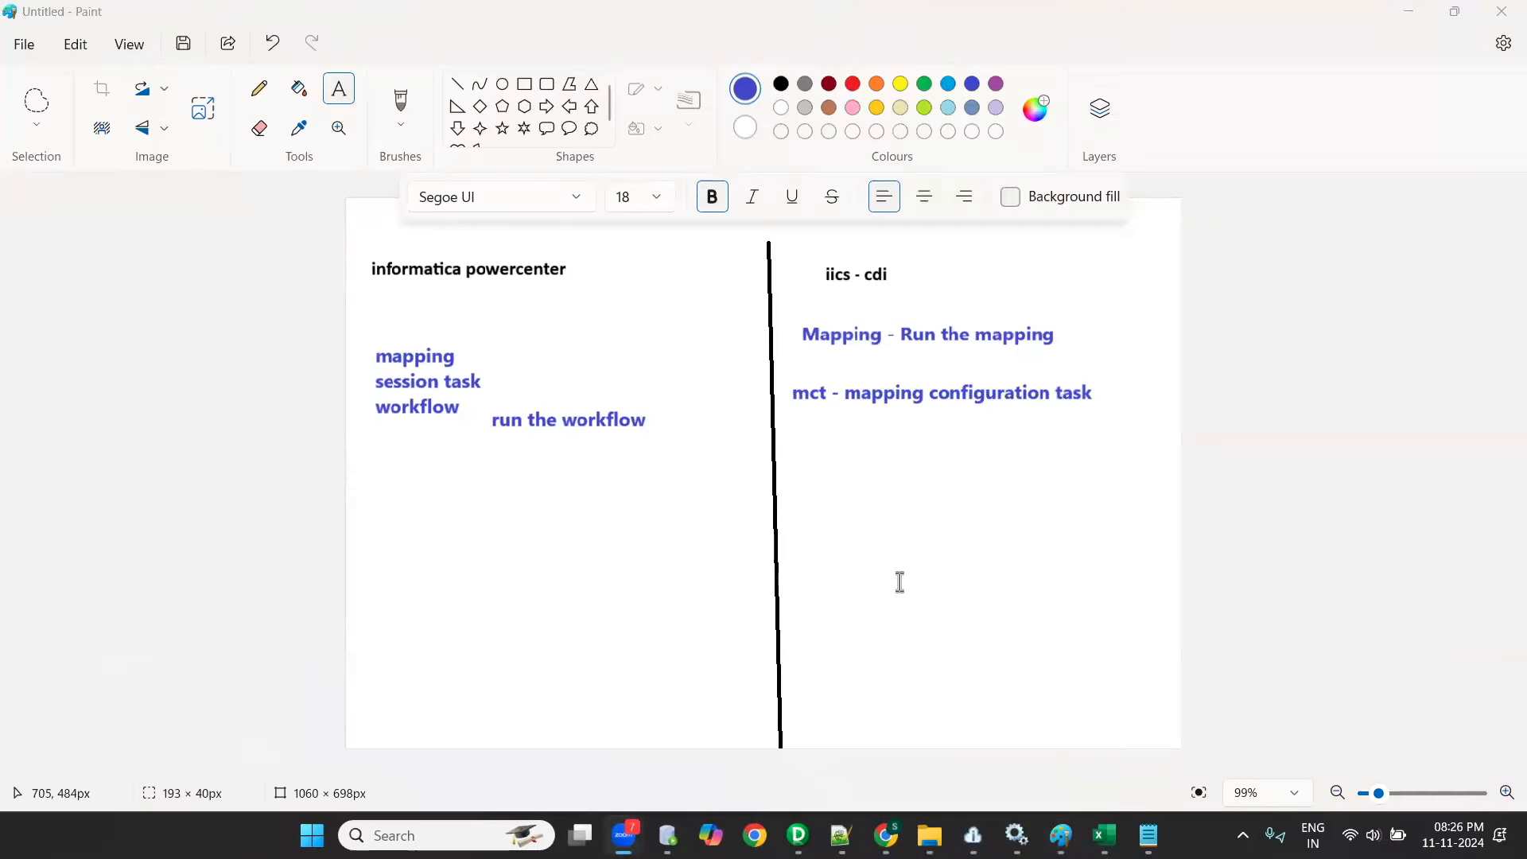
{"action": "key", "text": "alt+Tab"}
{"action": "key", "text": "alt+Tab"}
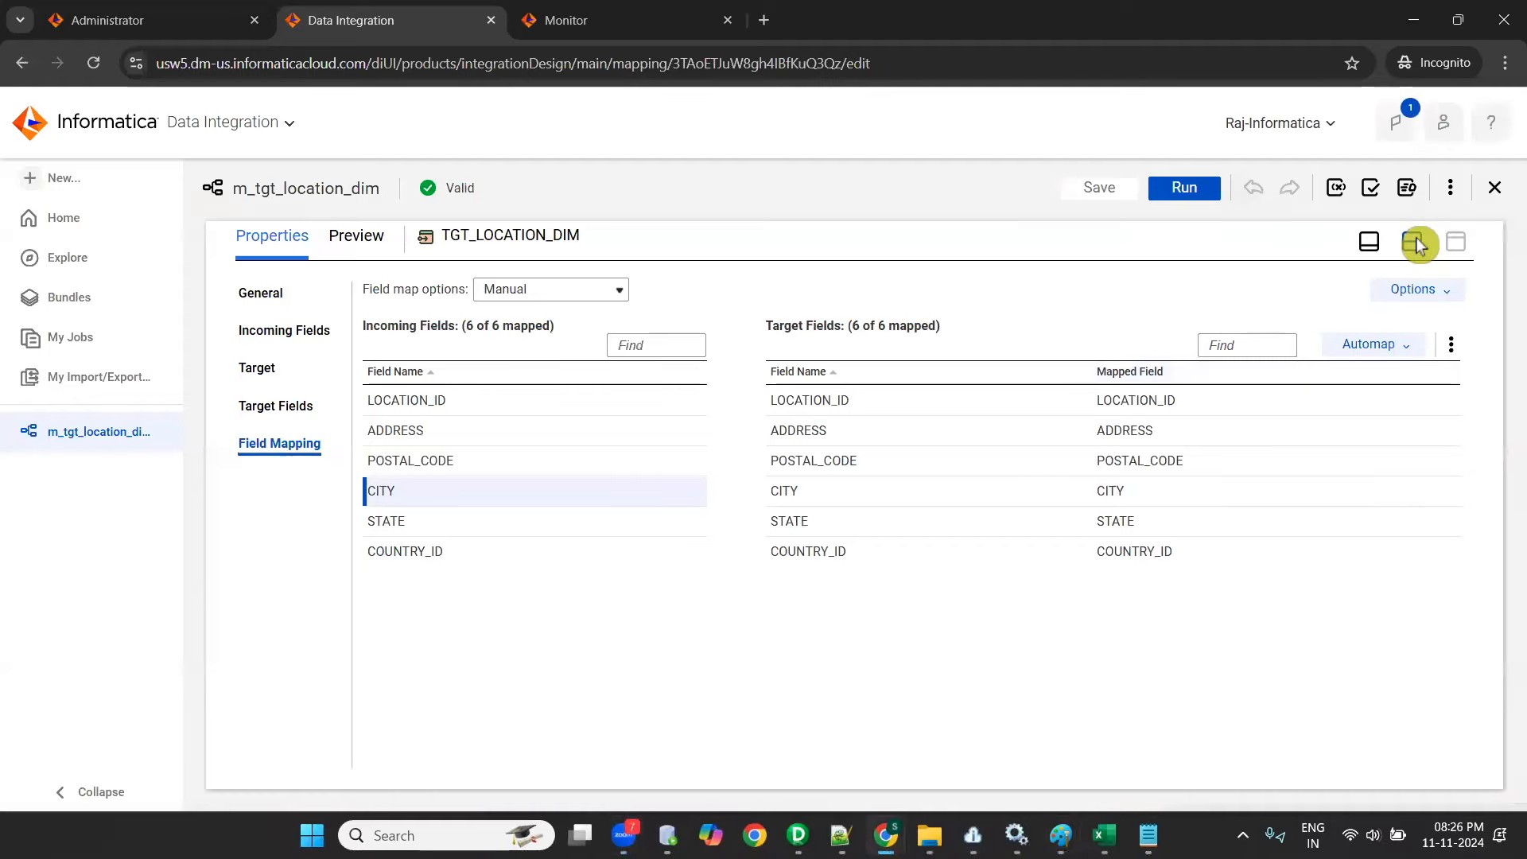
{"action": "left_click", "coordinate": [1413, 242]}
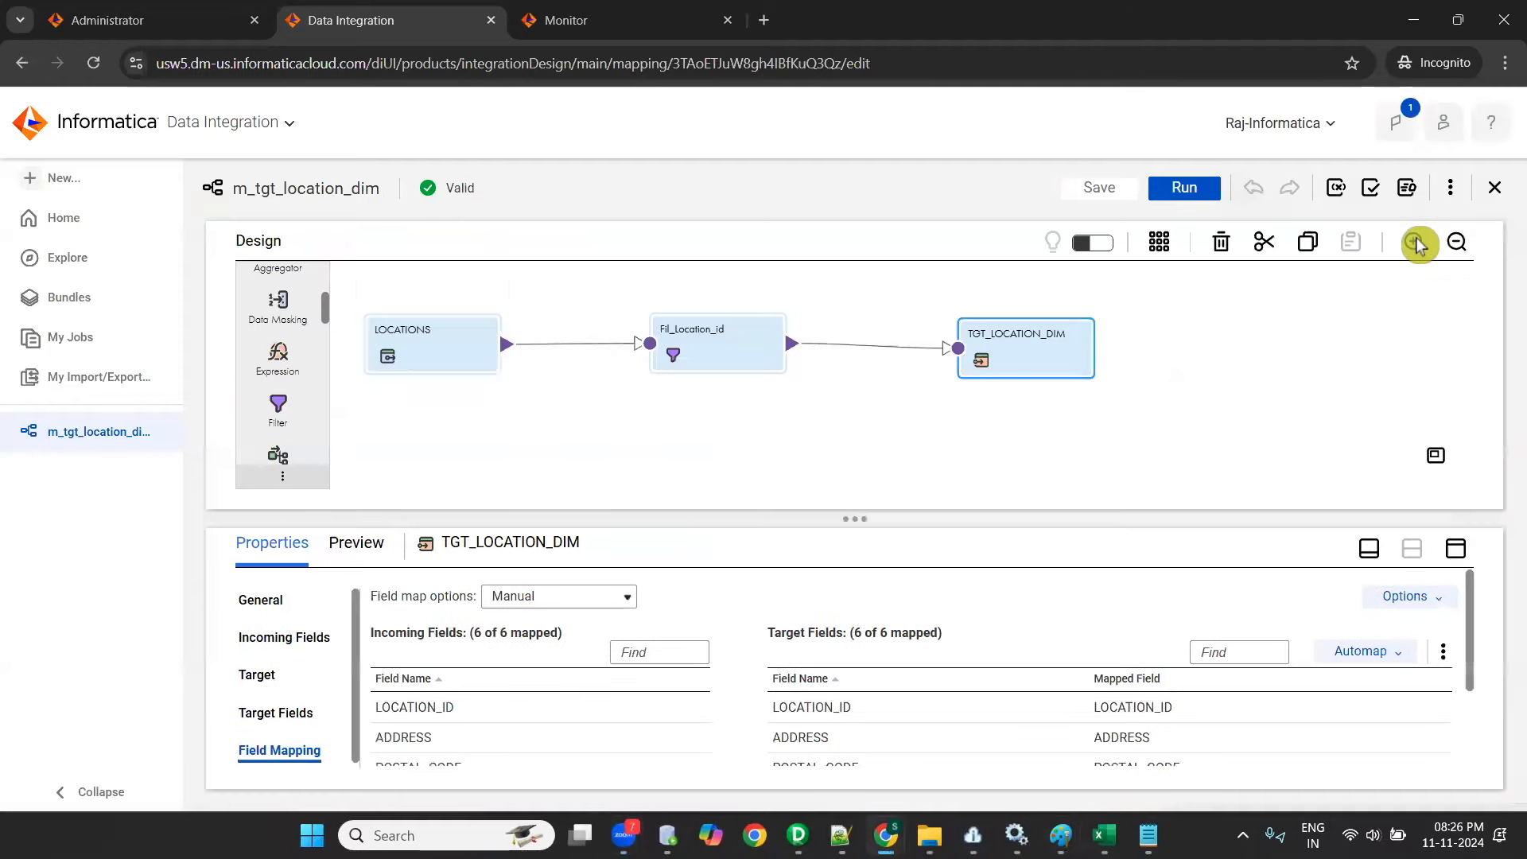
{"action": "left_click", "coordinate": [609, 419]}
{"action": "left_click_drag", "start_coordinate": [182, 620], "coordinate": [194, 619]}
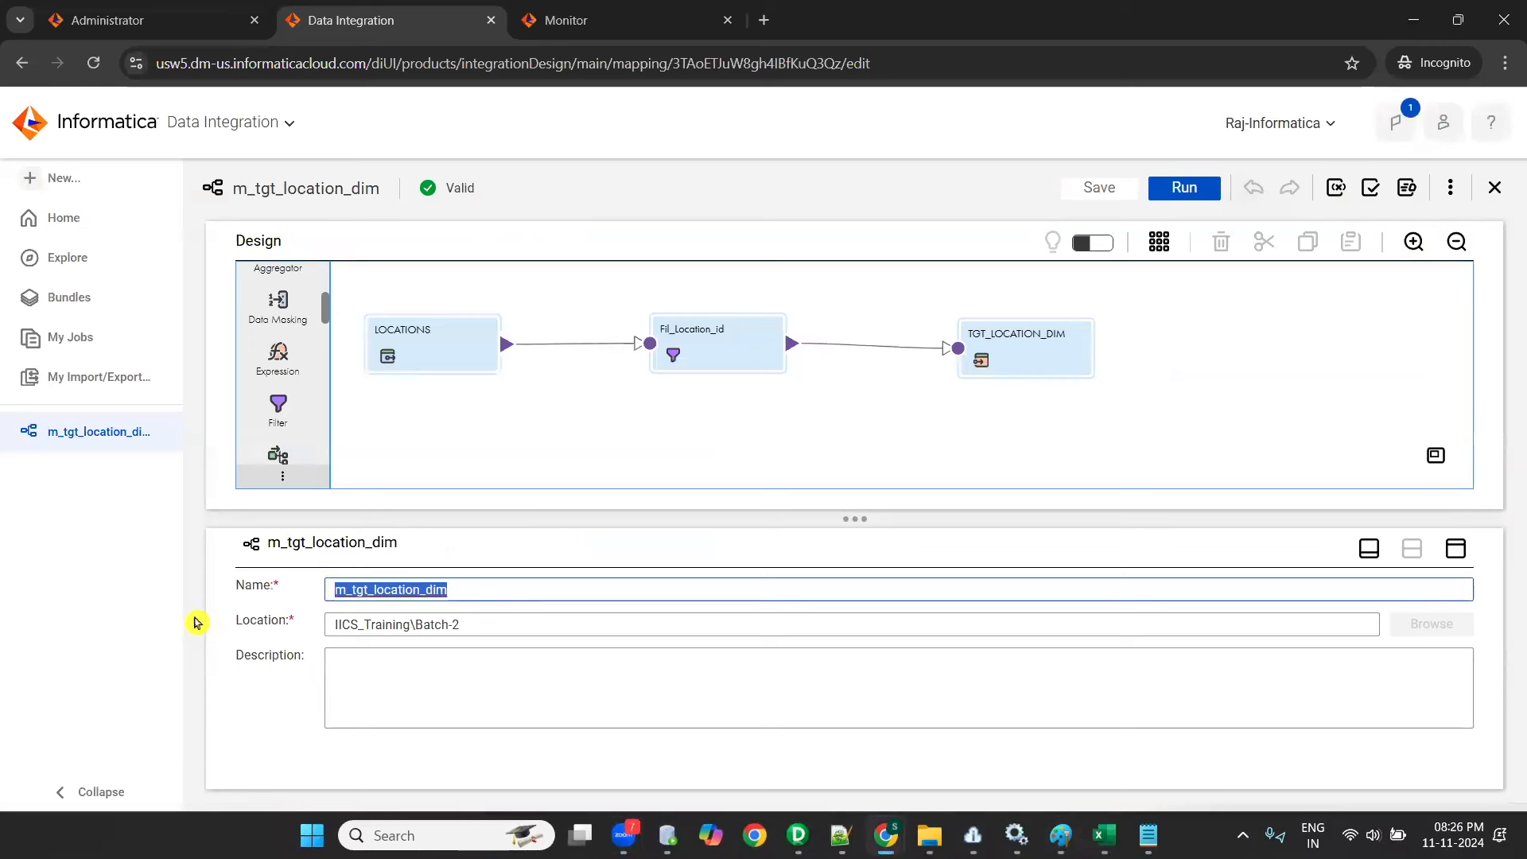
- Look at the mapping-1 data flow in PowerCenter Designer for comparison and return to Data Integration
{"action": "left_click", "coordinate": [798, 836]}
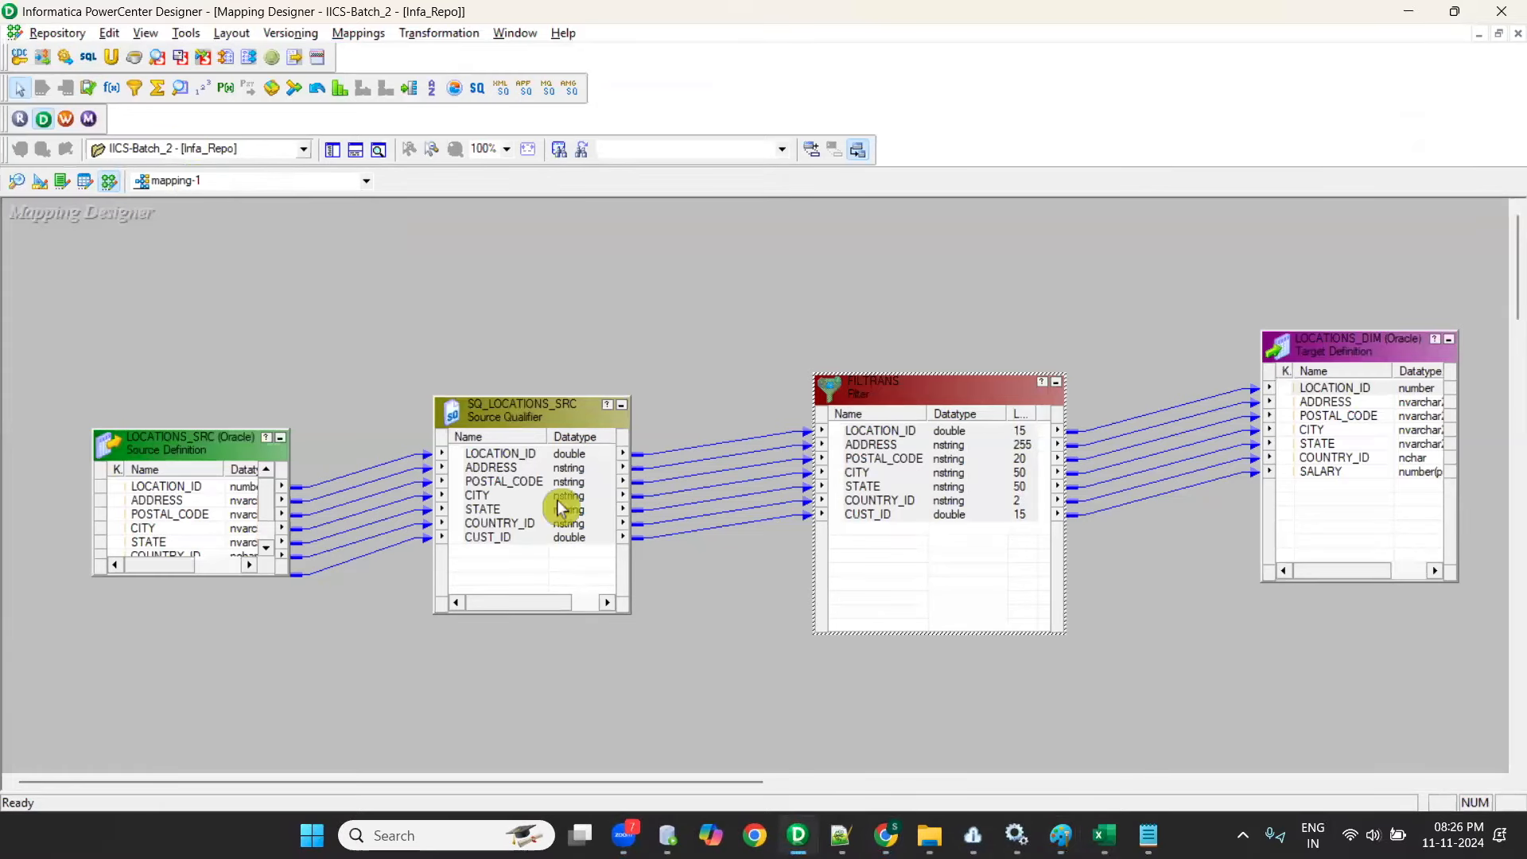
{"action": "key", "text": "alt+Tab"}
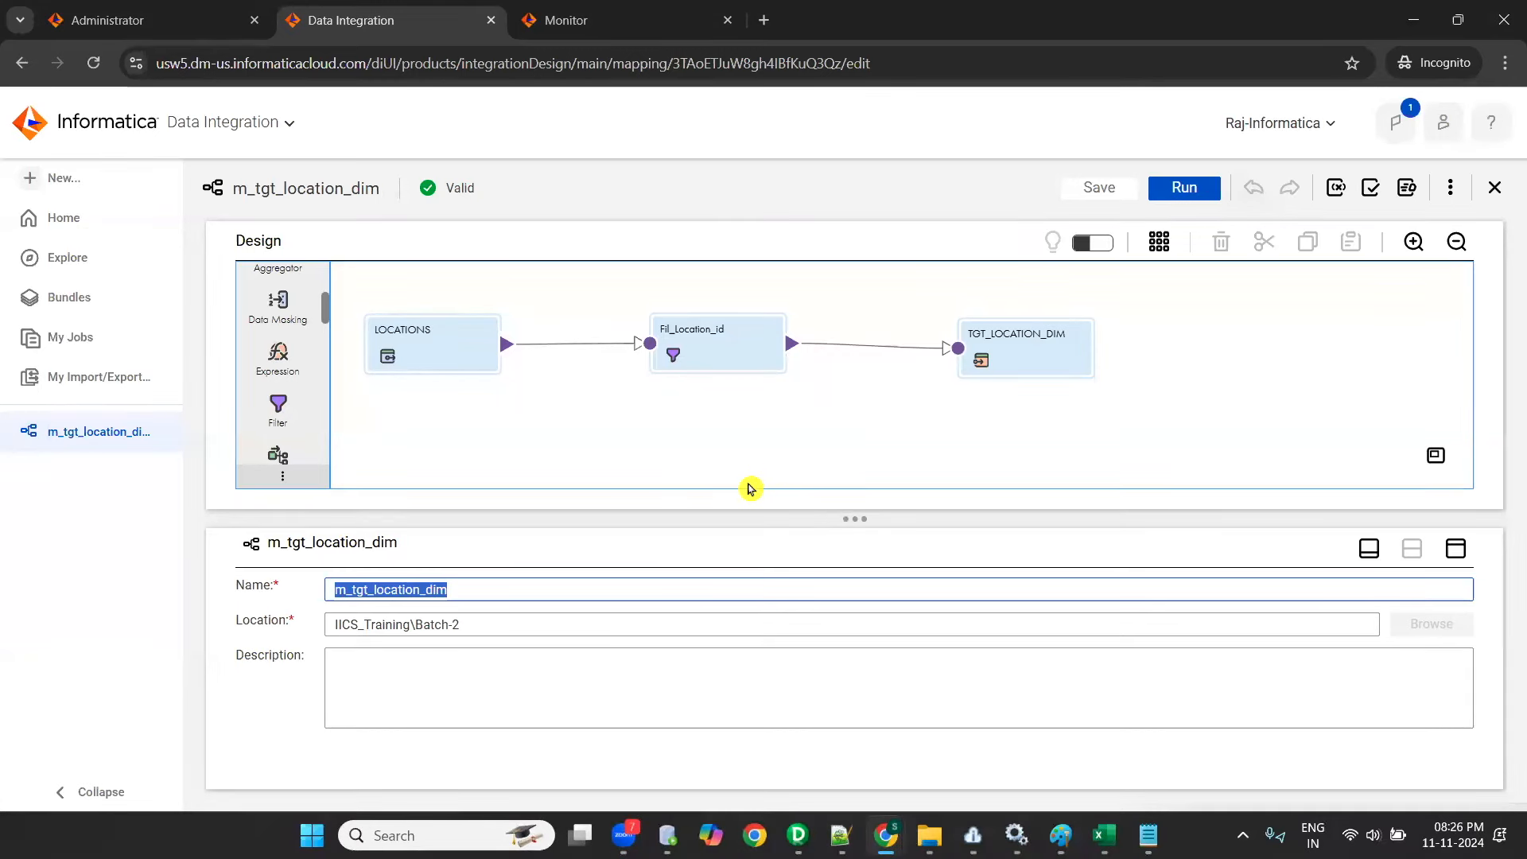
- Look through the task types offered for a new asset and close the dialog without creating one
{"action": "left_click", "coordinate": [60, 184]}
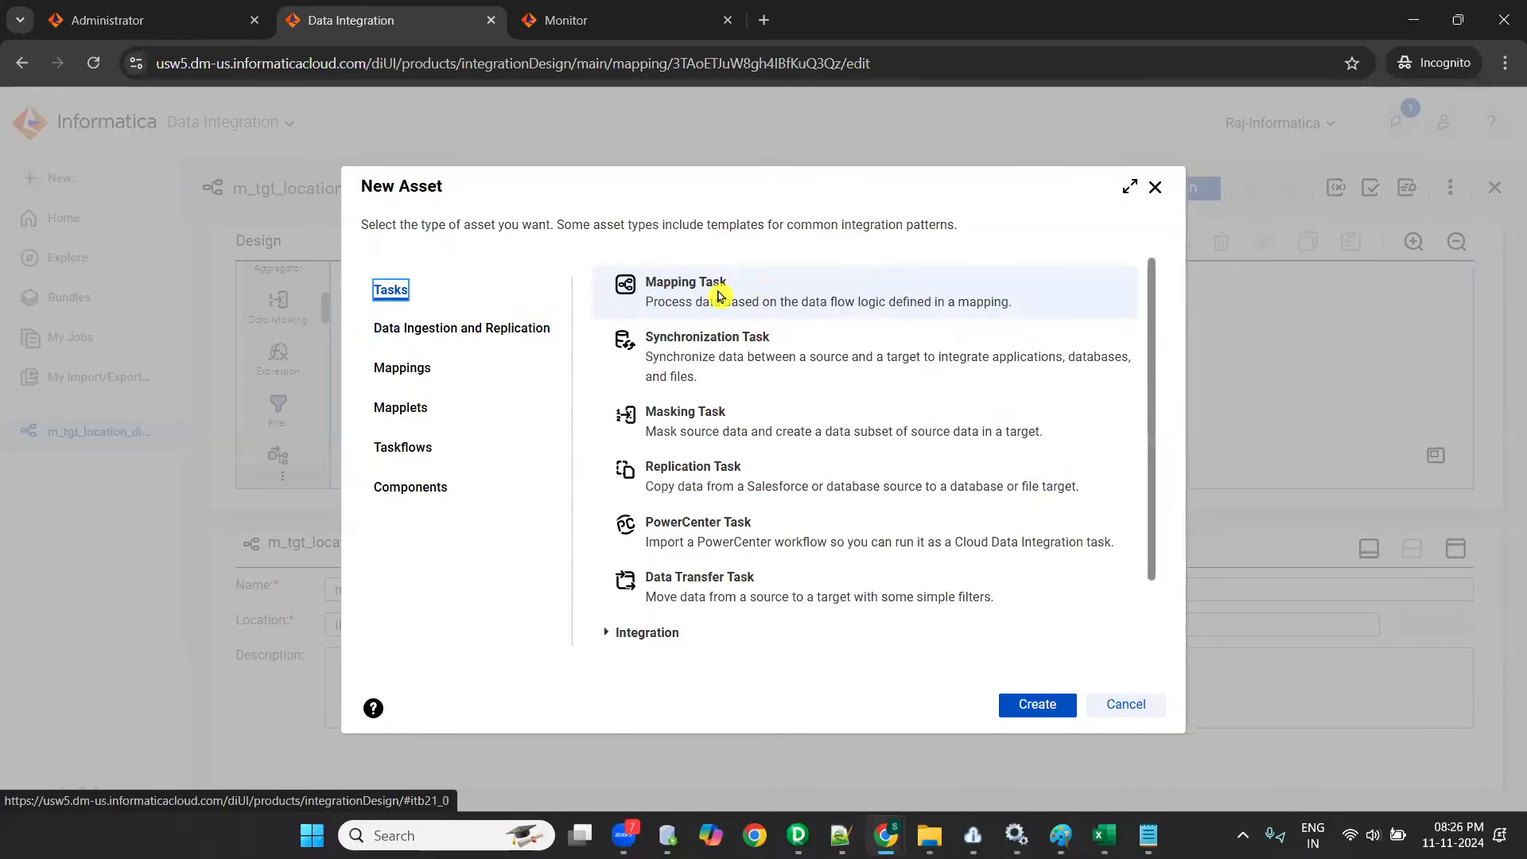
{"action": "scroll", "coordinate": [705, 587], "scroll_direction": "down", "scroll_amount": 2}
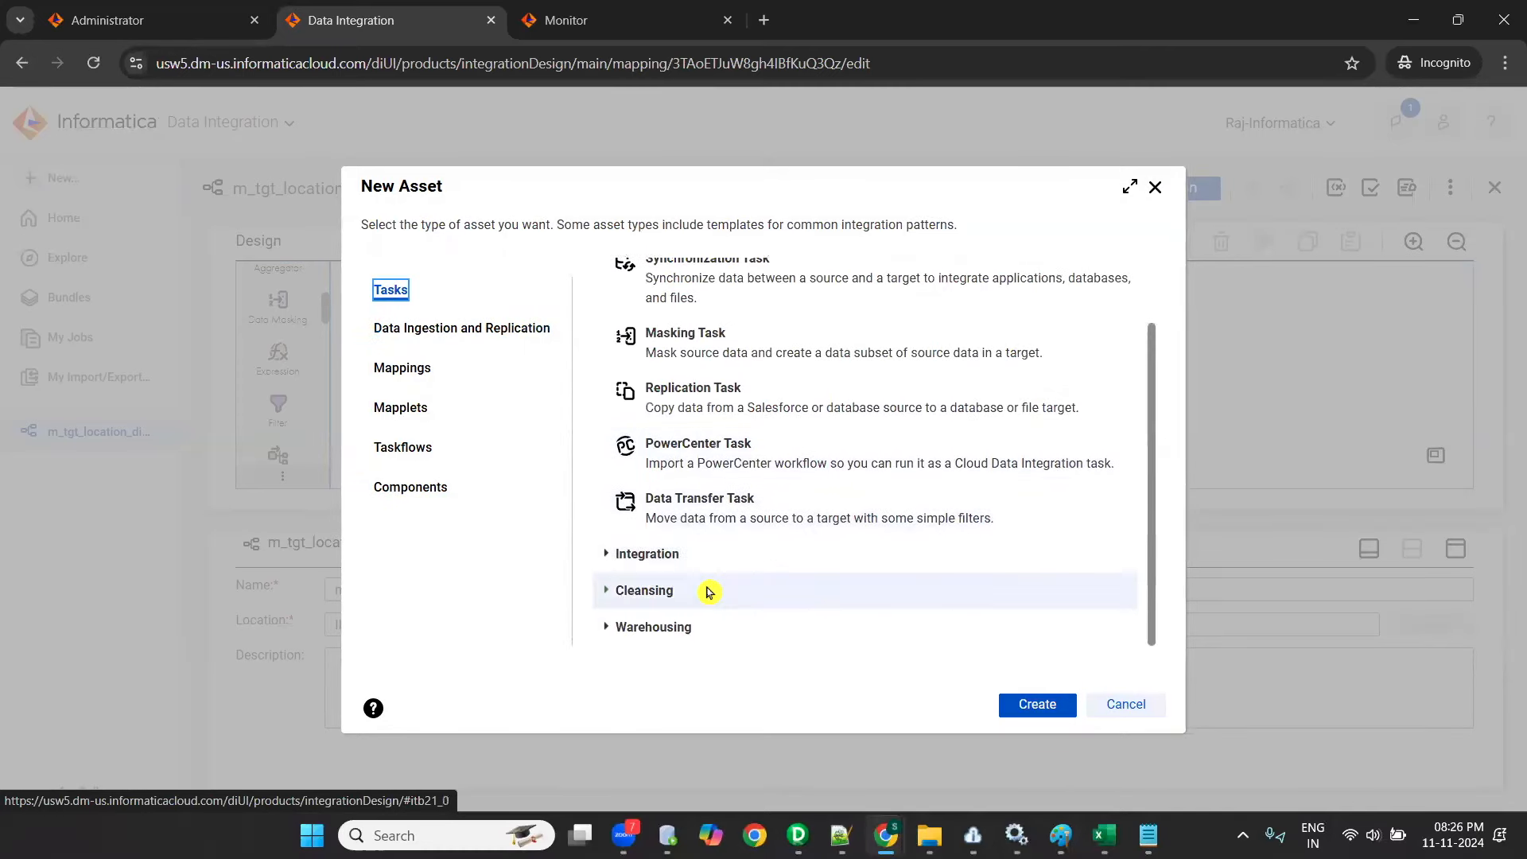
{"action": "scroll", "coordinate": [676, 318], "scroll_direction": "up", "scroll_amount": 2}
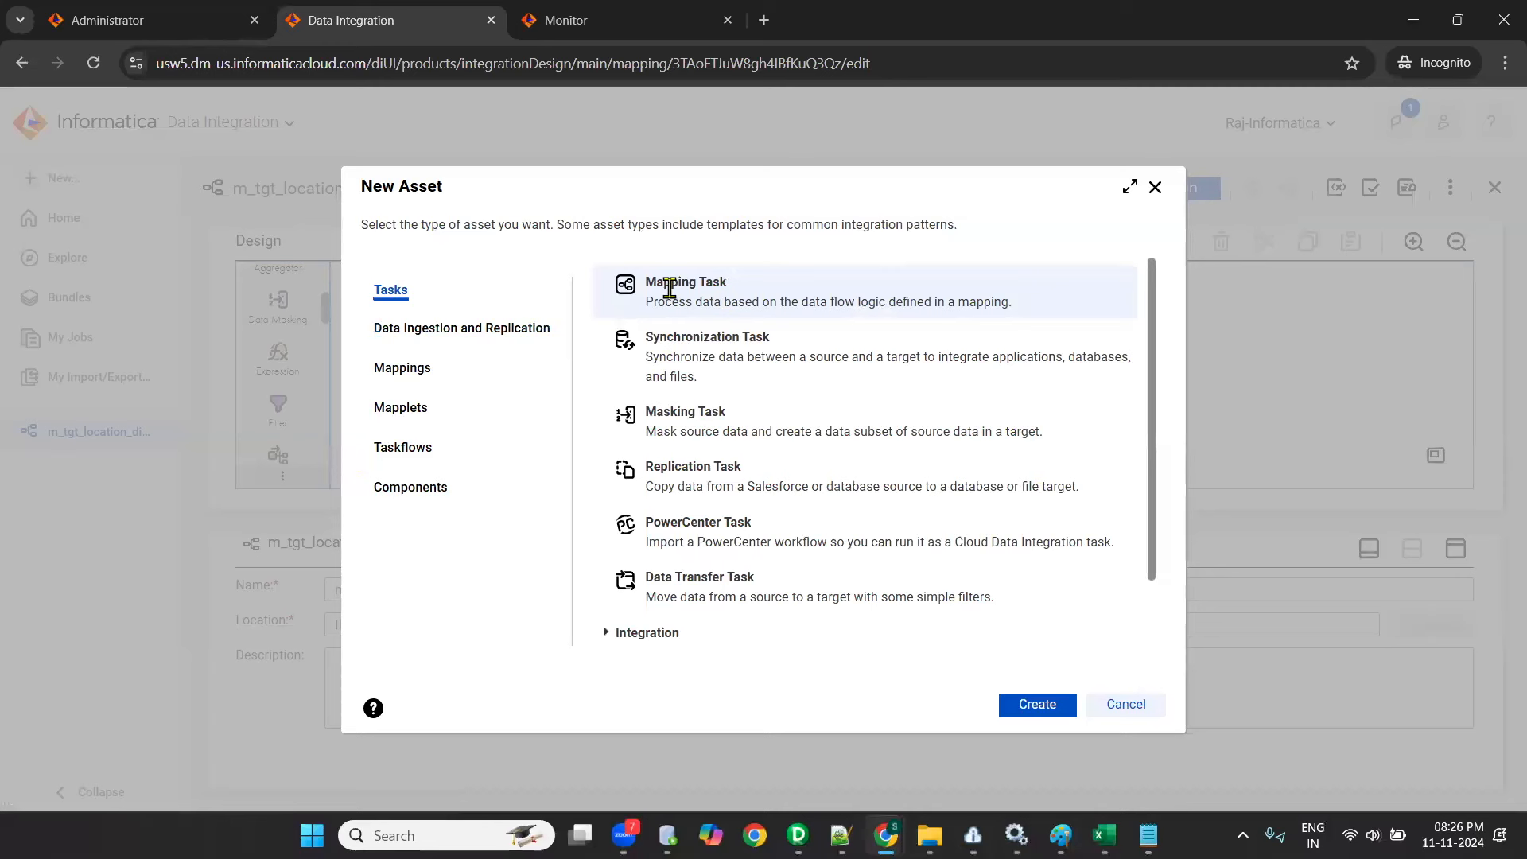
{"action": "left_click", "coordinate": [784, 127]}
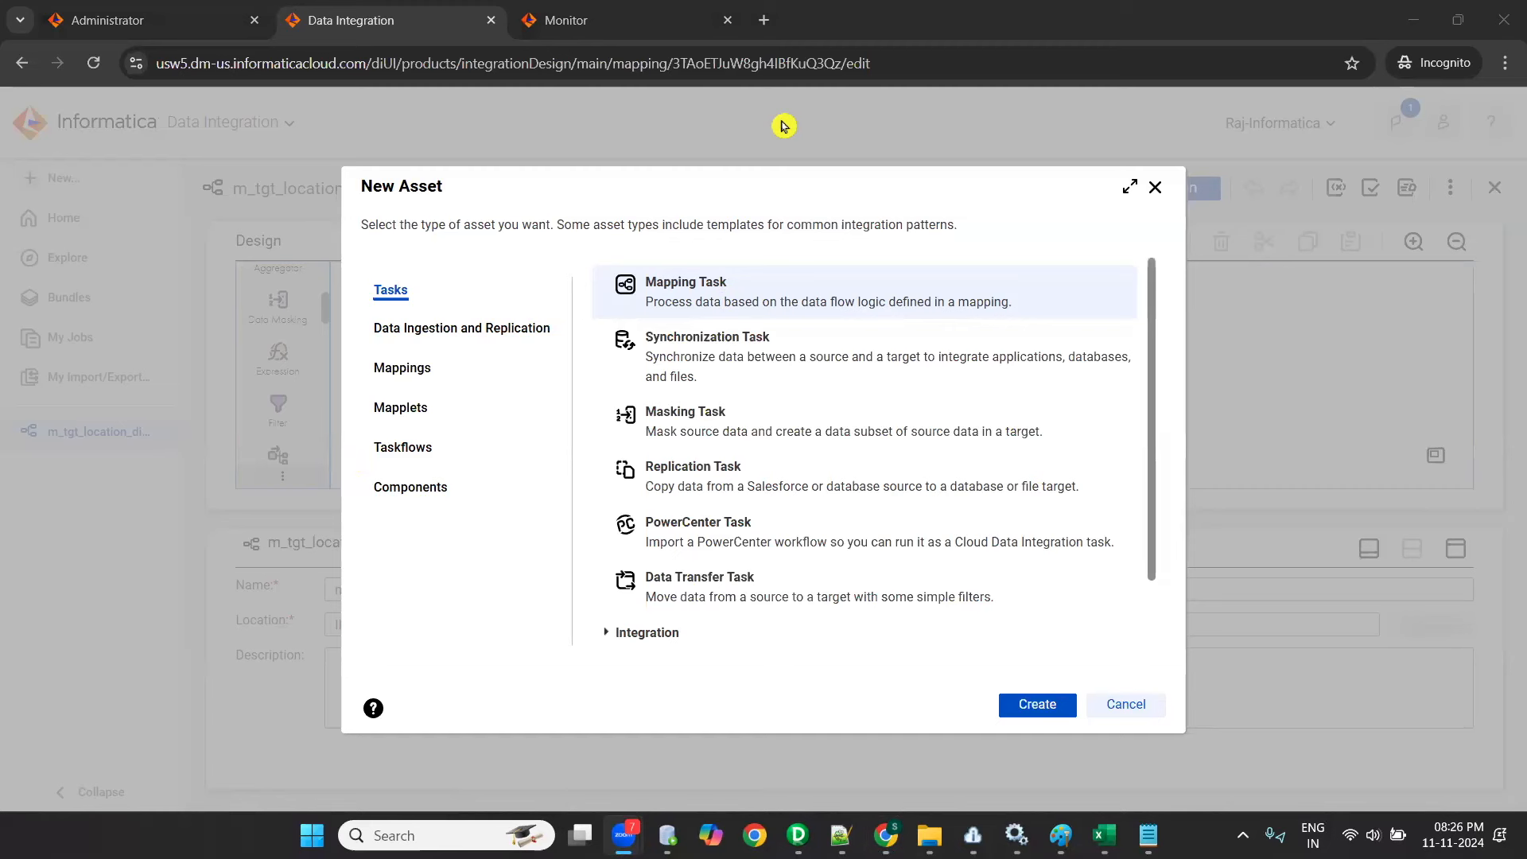
{"action": "left_click", "coordinate": [819, 300]}
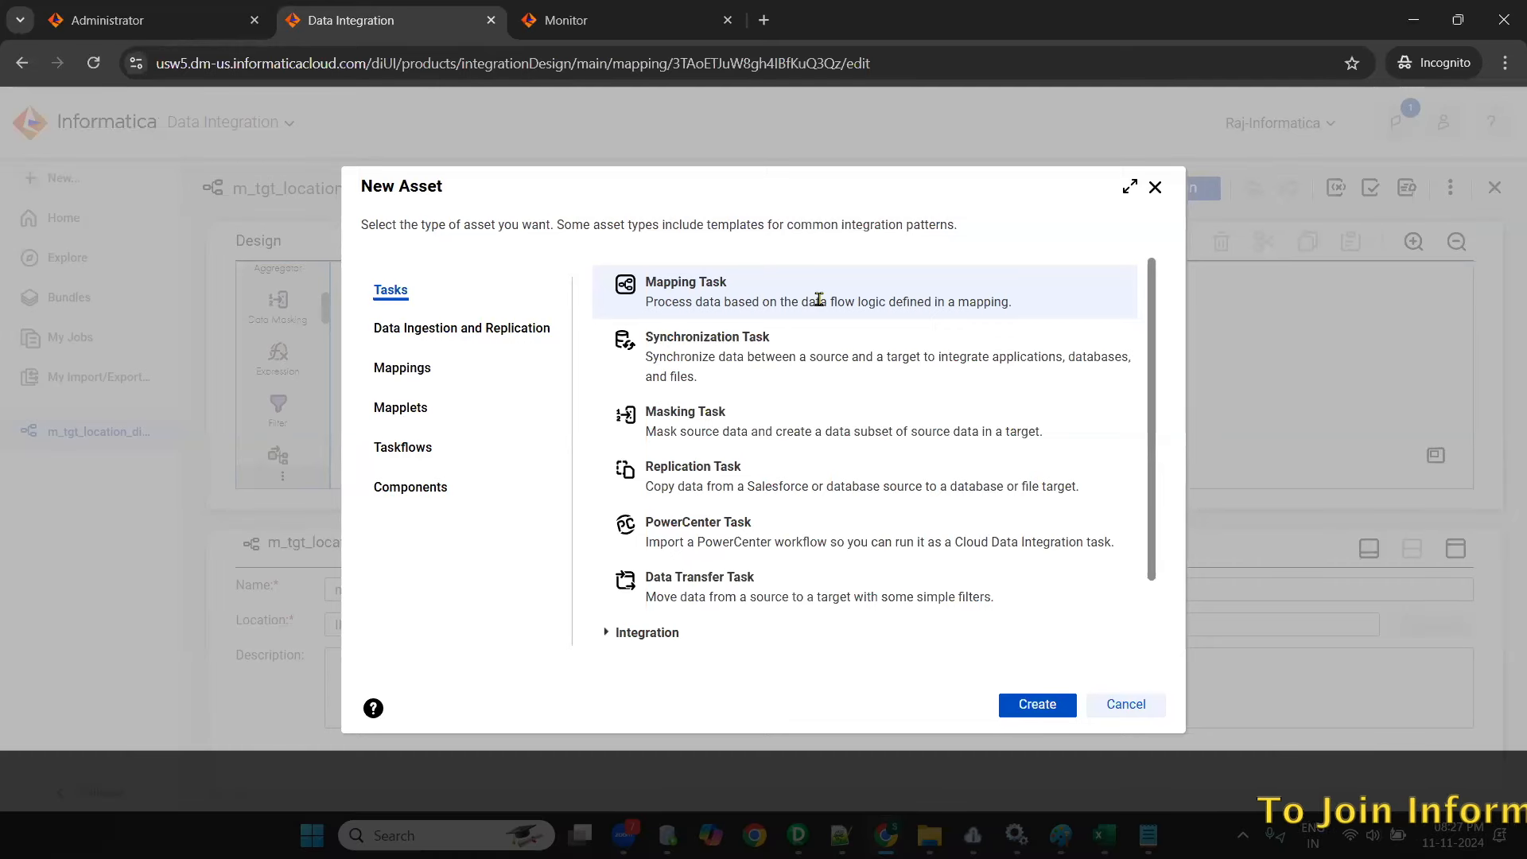
{"action": "left_click", "coordinate": [1155, 187]}
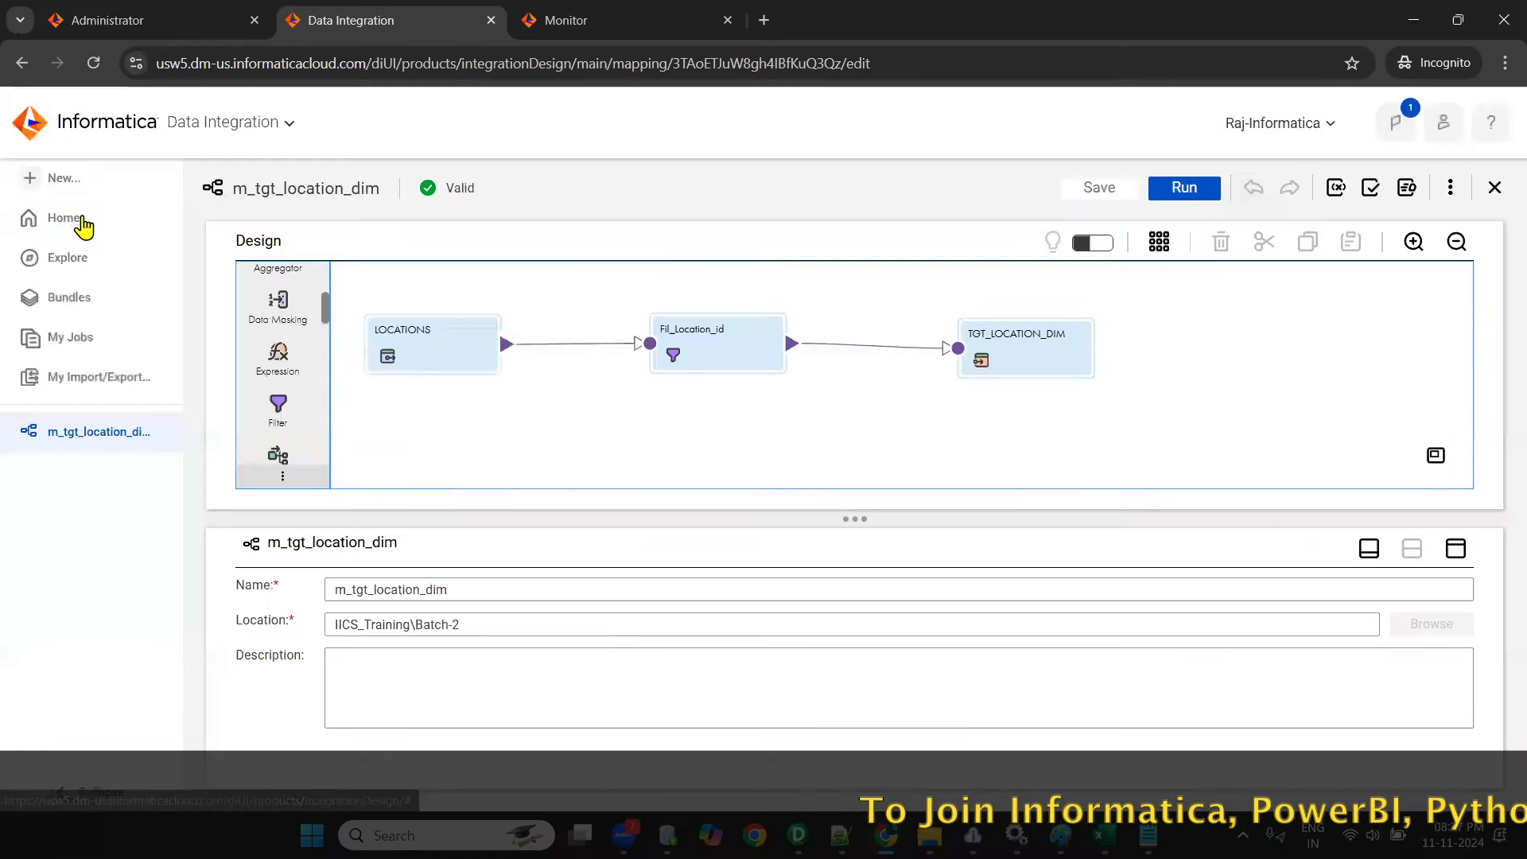
- Create a new mapping task and name it mct_m_tgt_location_dim
{"action": "left_click", "coordinate": [53, 184]}
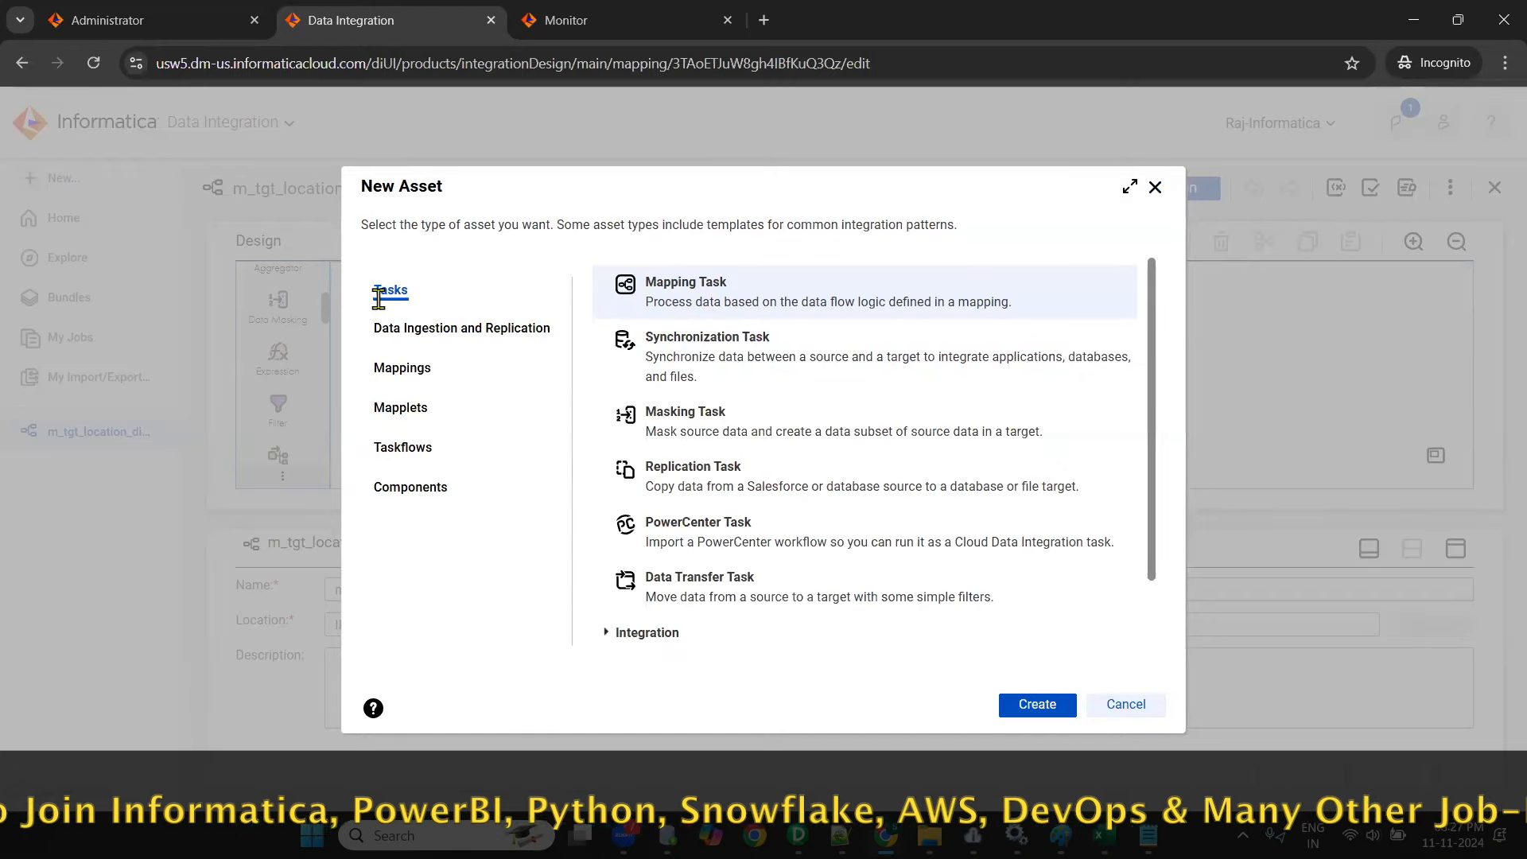
{"action": "left_click", "coordinate": [1038, 704]}
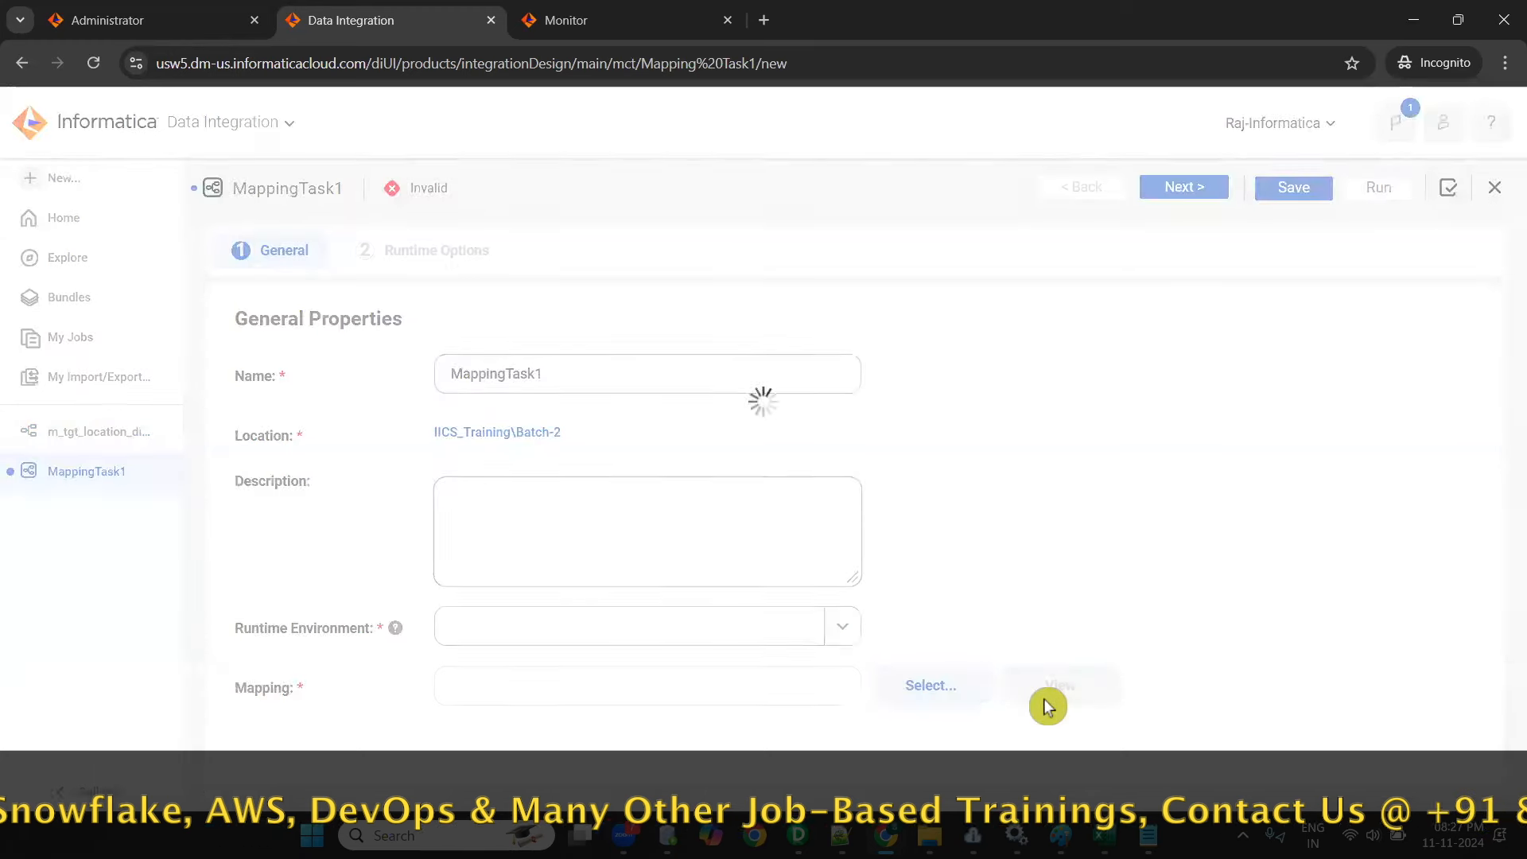
{"action": "double_click", "coordinate": [580, 382]}
{"action": "key", "text": "BackSpace"}
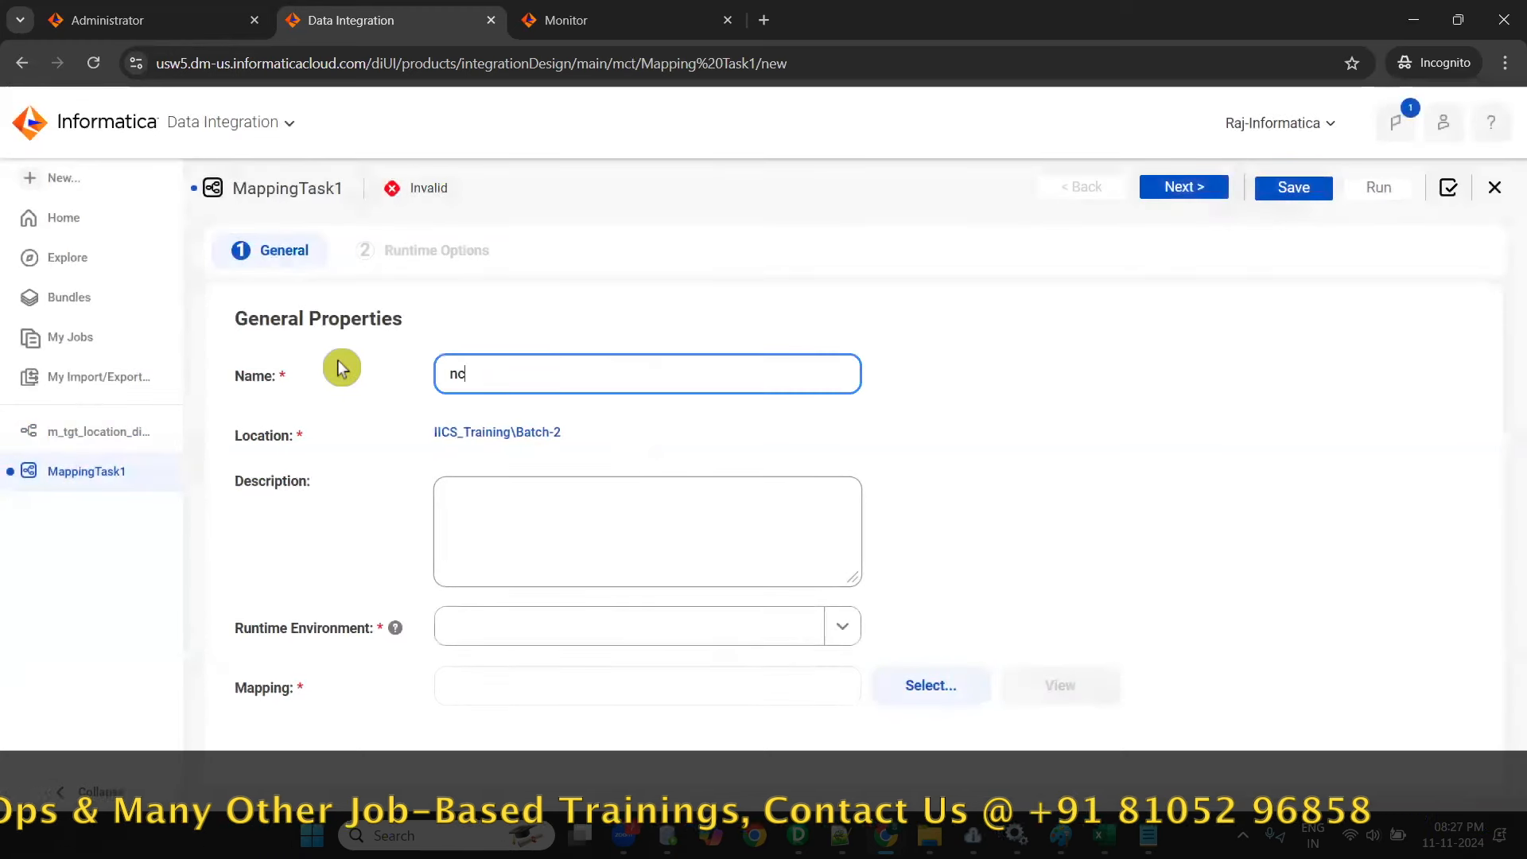
{"action": "type", "text": "mct_m_tgt_location_dim"}
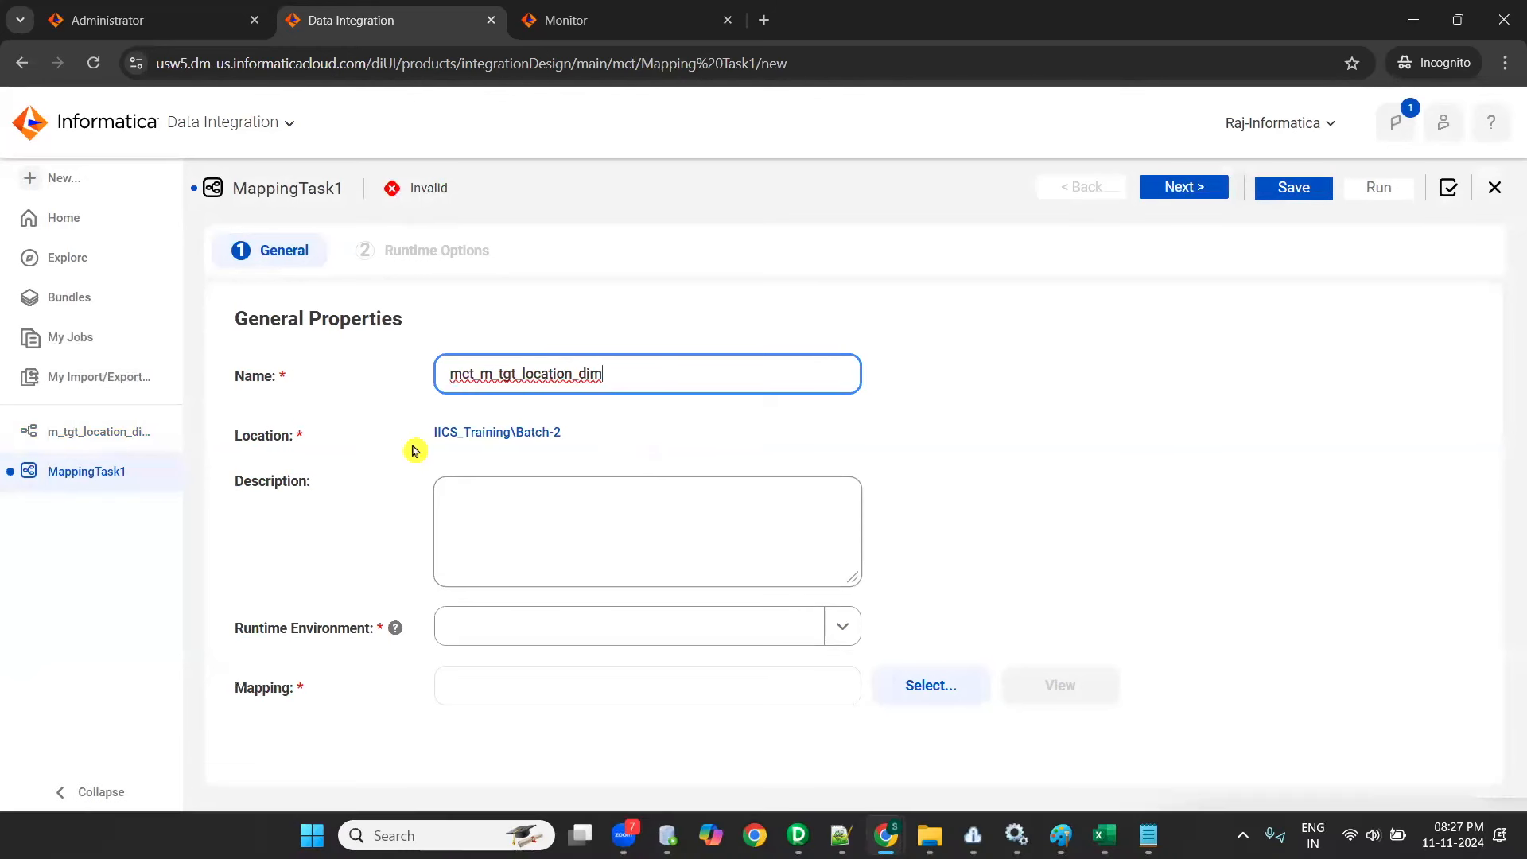
- Set the task's runtime environment to LAPTOP-ML8890RC, assign the mapping m_tgt_location_dim from Batch-2 and check its mapping image
{"action": "left_click", "coordinate": [836, 626]}
{"action": "left_click", "coordinate": [489, 708]}
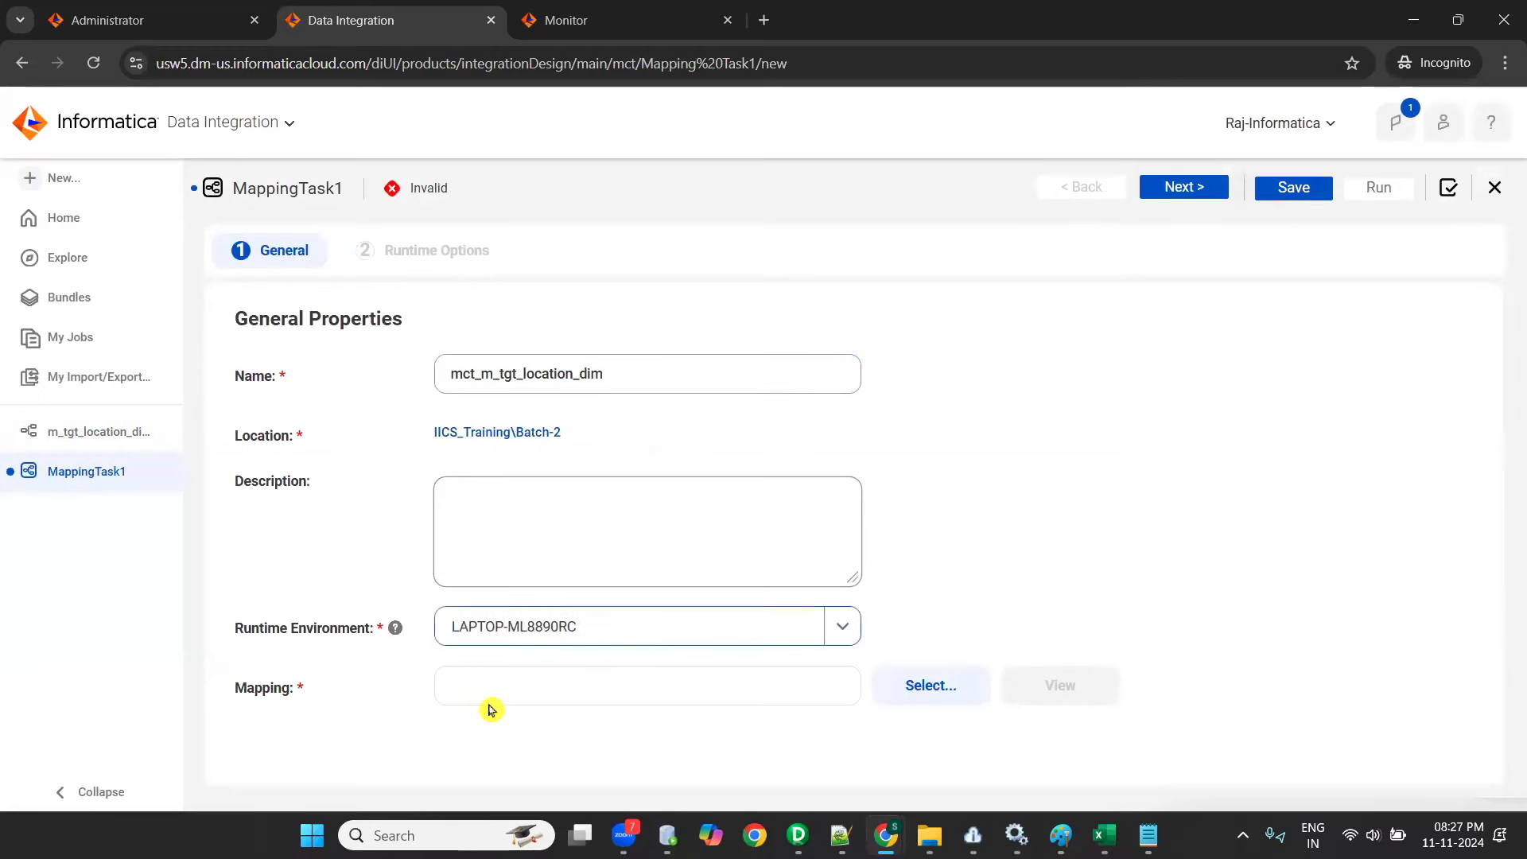
{"action": "left_click", "coordinate": [921, 683]}
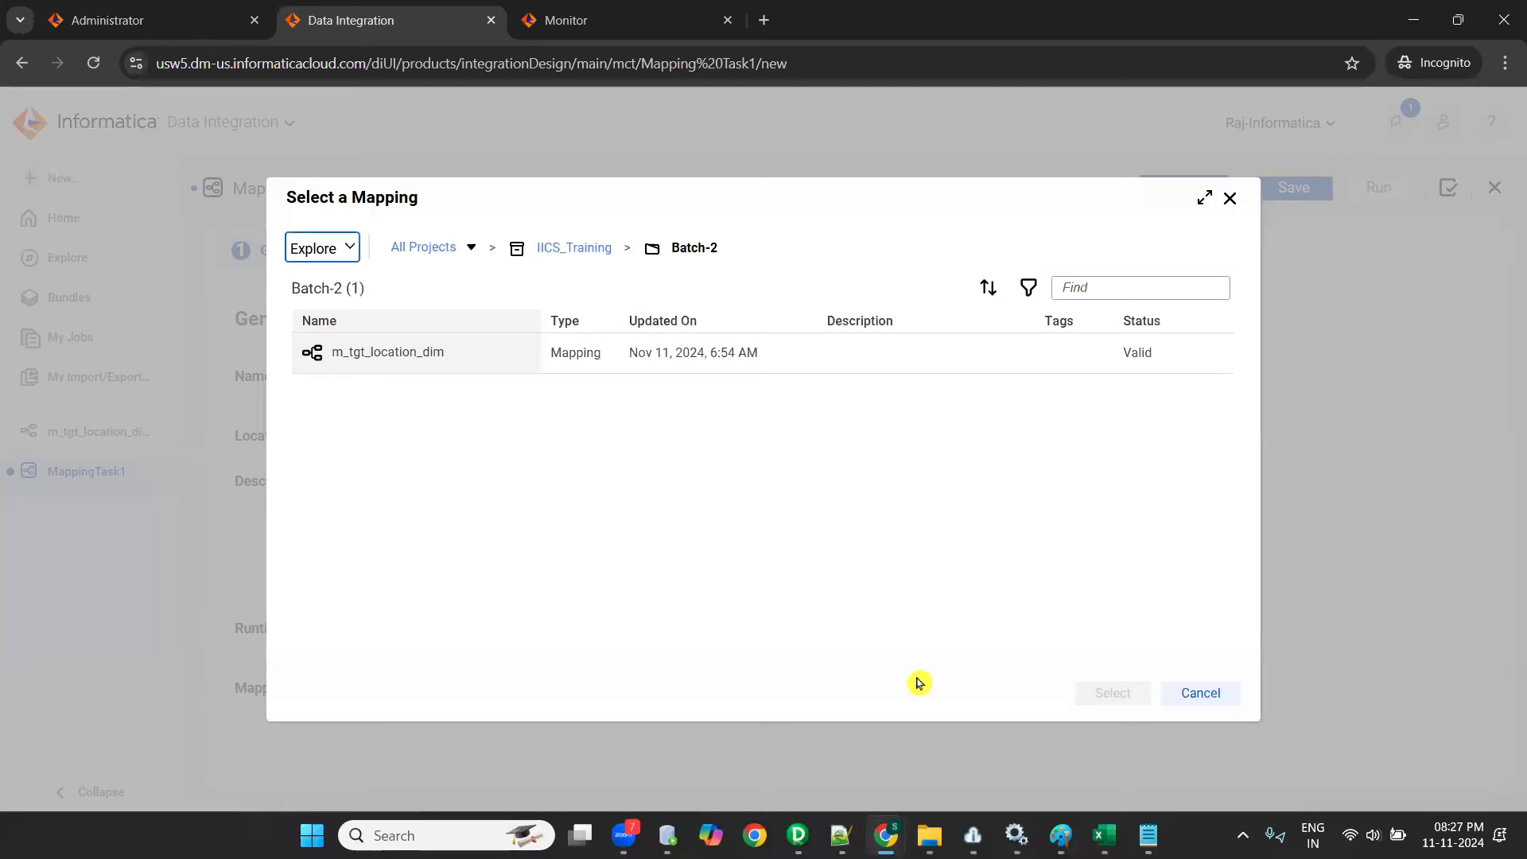
{"action": "left_click", "coordinate": [470, 355]}
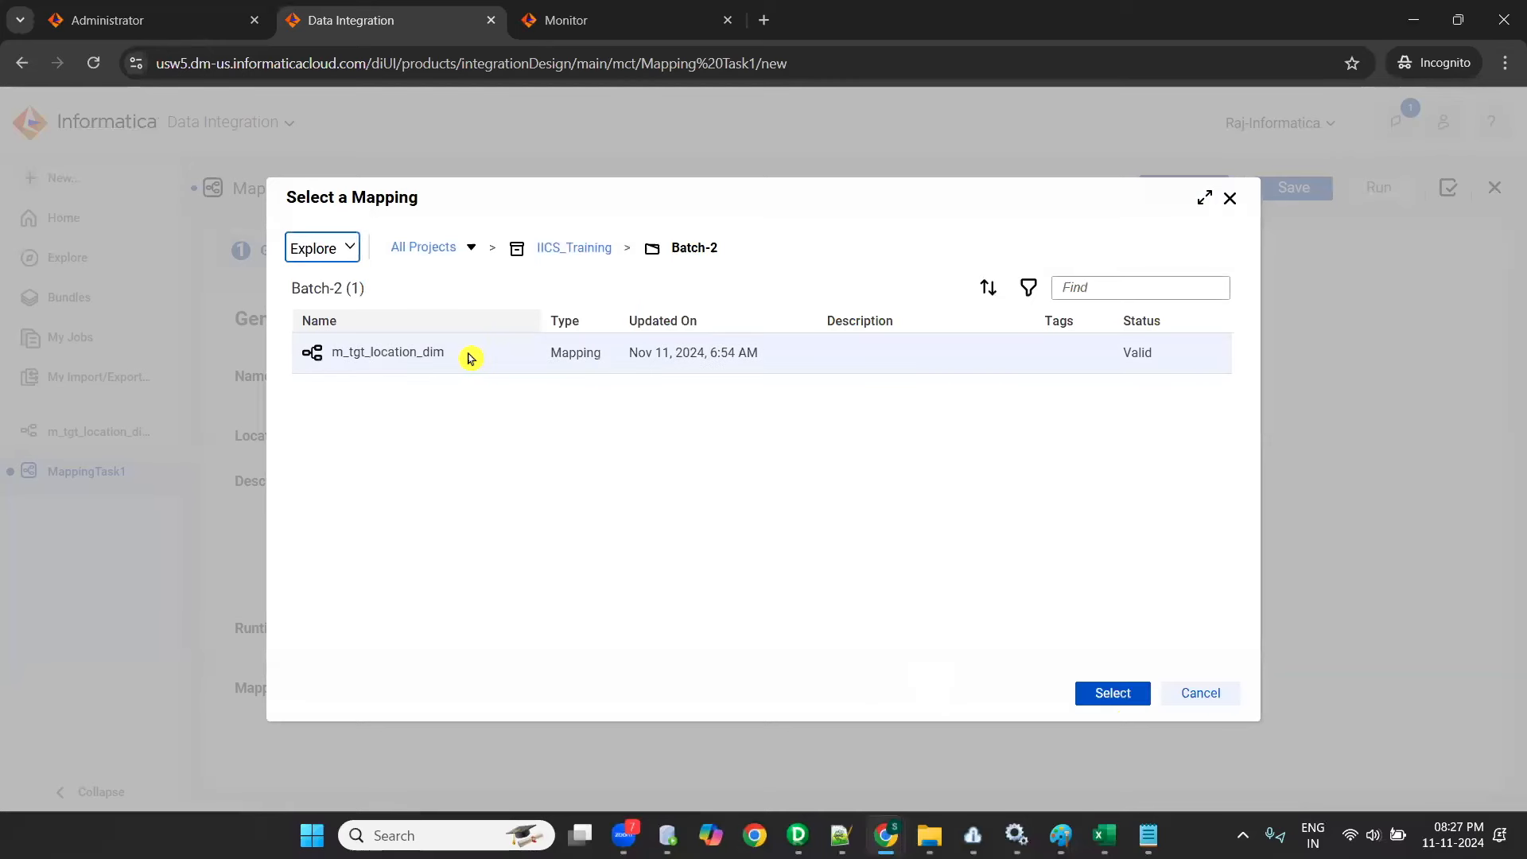
{"action": "left_click", "coordinate": [1113, 693]}
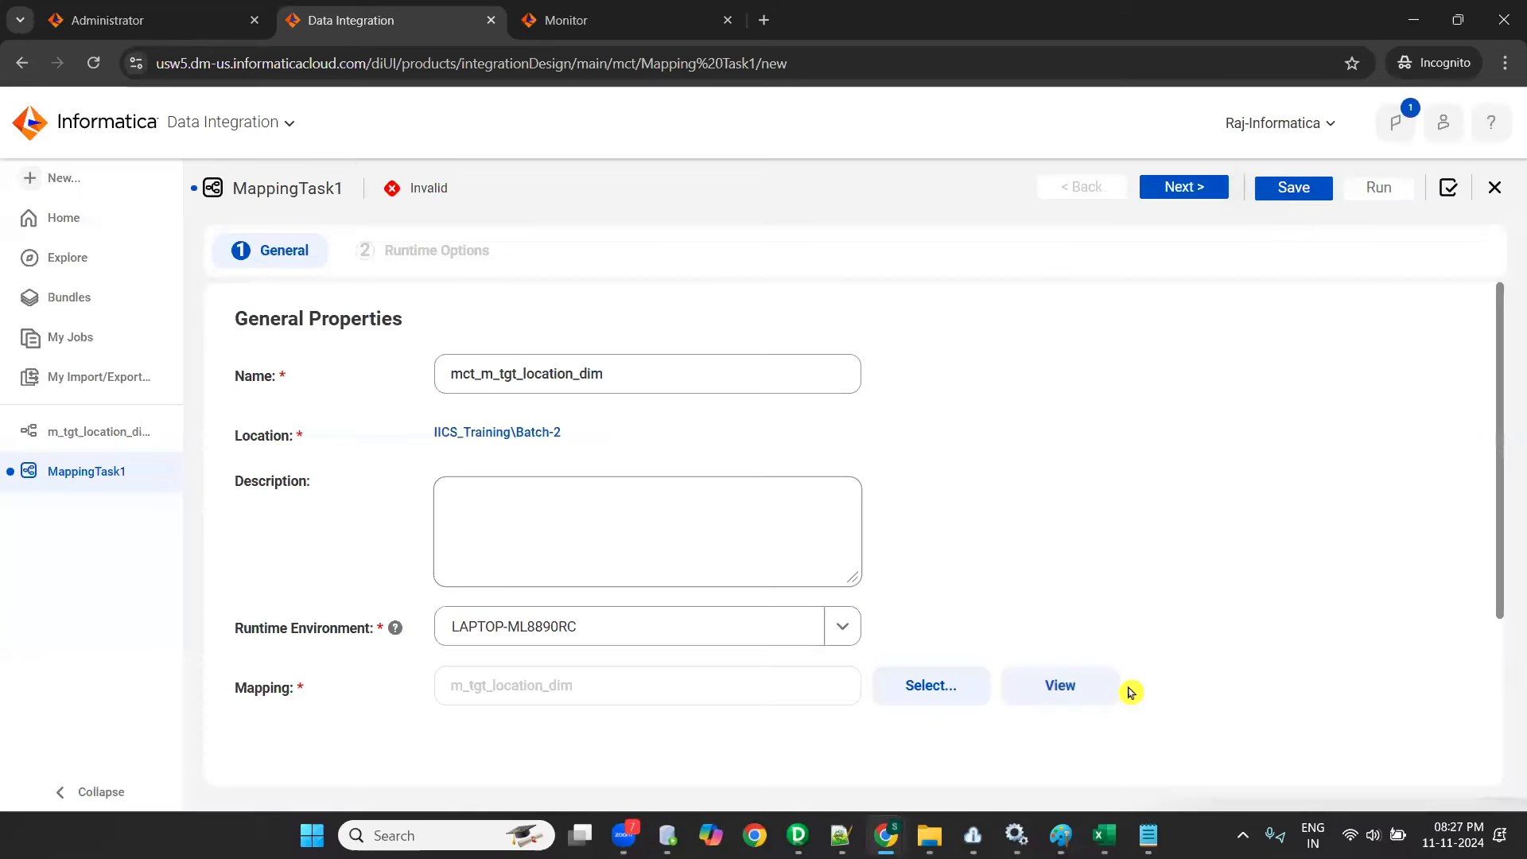
{"action": "scroll", "coordinate": [997, 557], "scroll_direction": "down", "scroll_amount": 3}
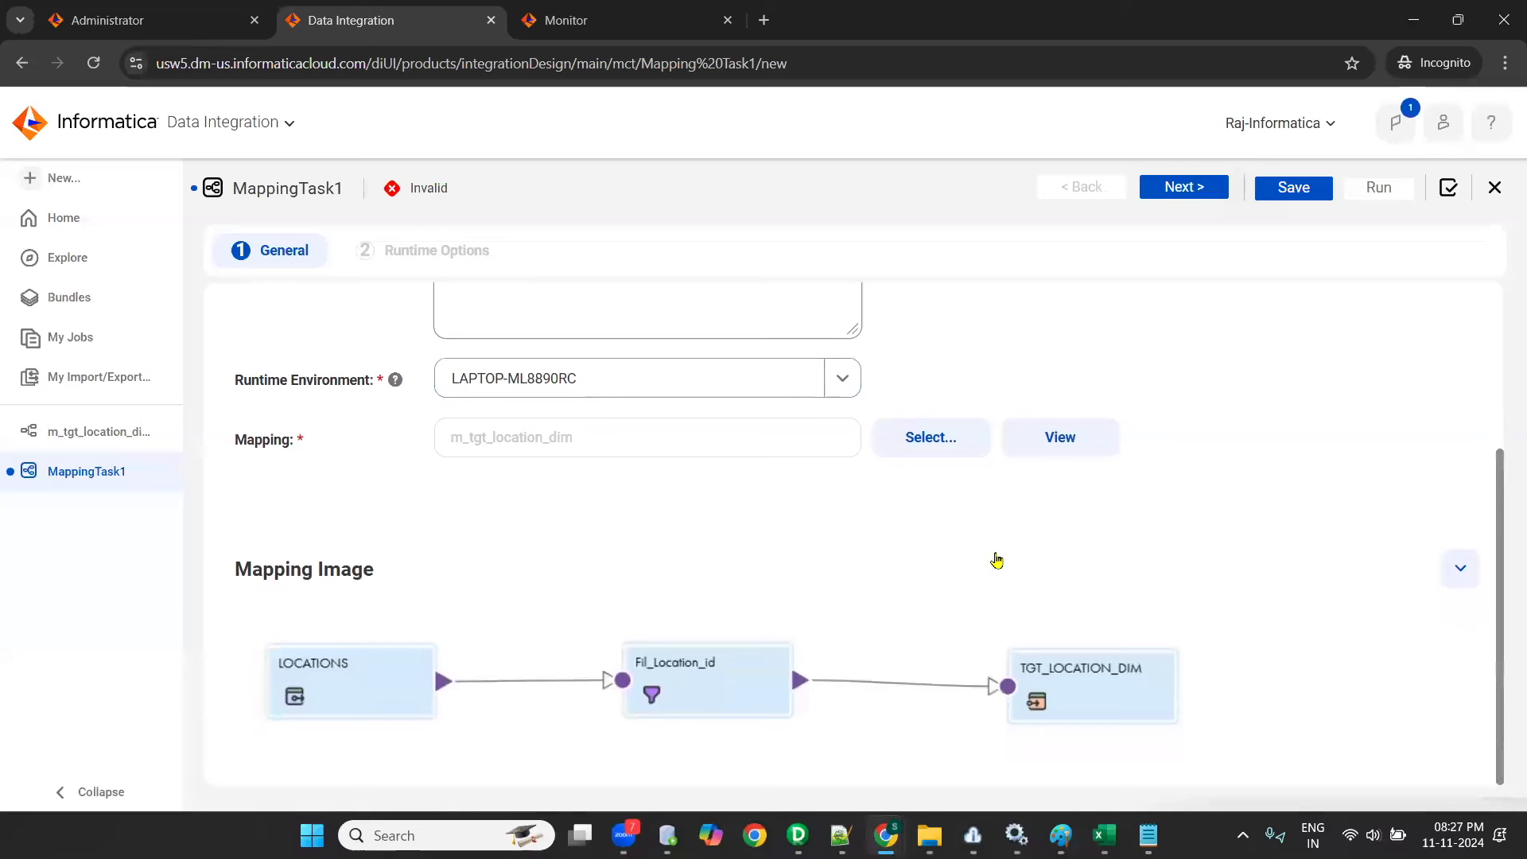
{"action": "scroll", "coordinate": [783, 631], "scroll_direction": "up", "scroll_amount": 3}
{"action": "scroll", "coordinate": [781, 622], "scroll_direction": "down", "scroll_amount": 3}
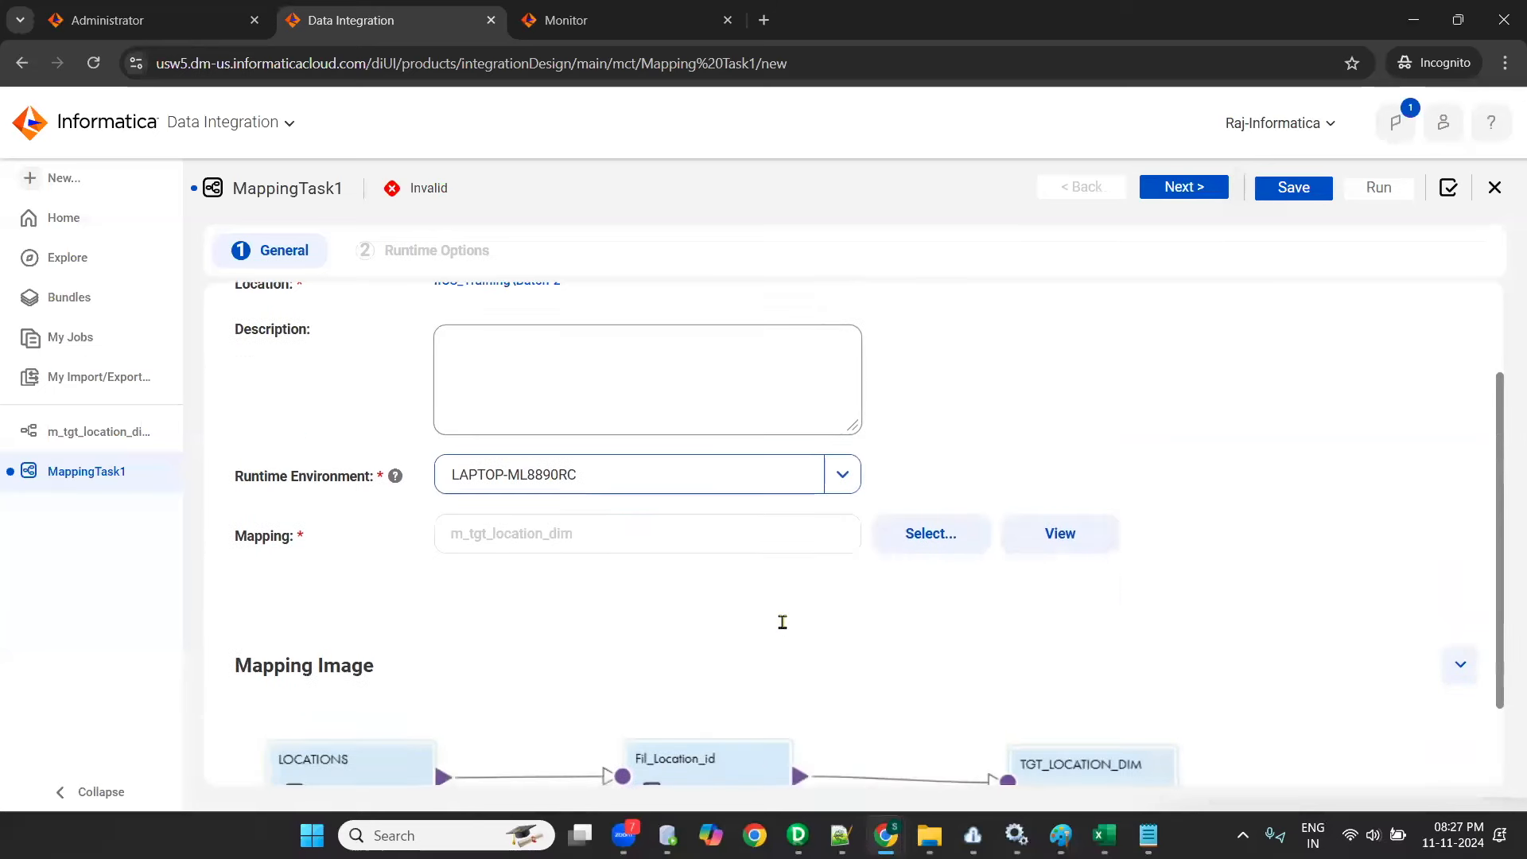
{"action": "scroll", "coordinate": [784, 631], "scroll_direction": "down", "scroll_amount": 1}
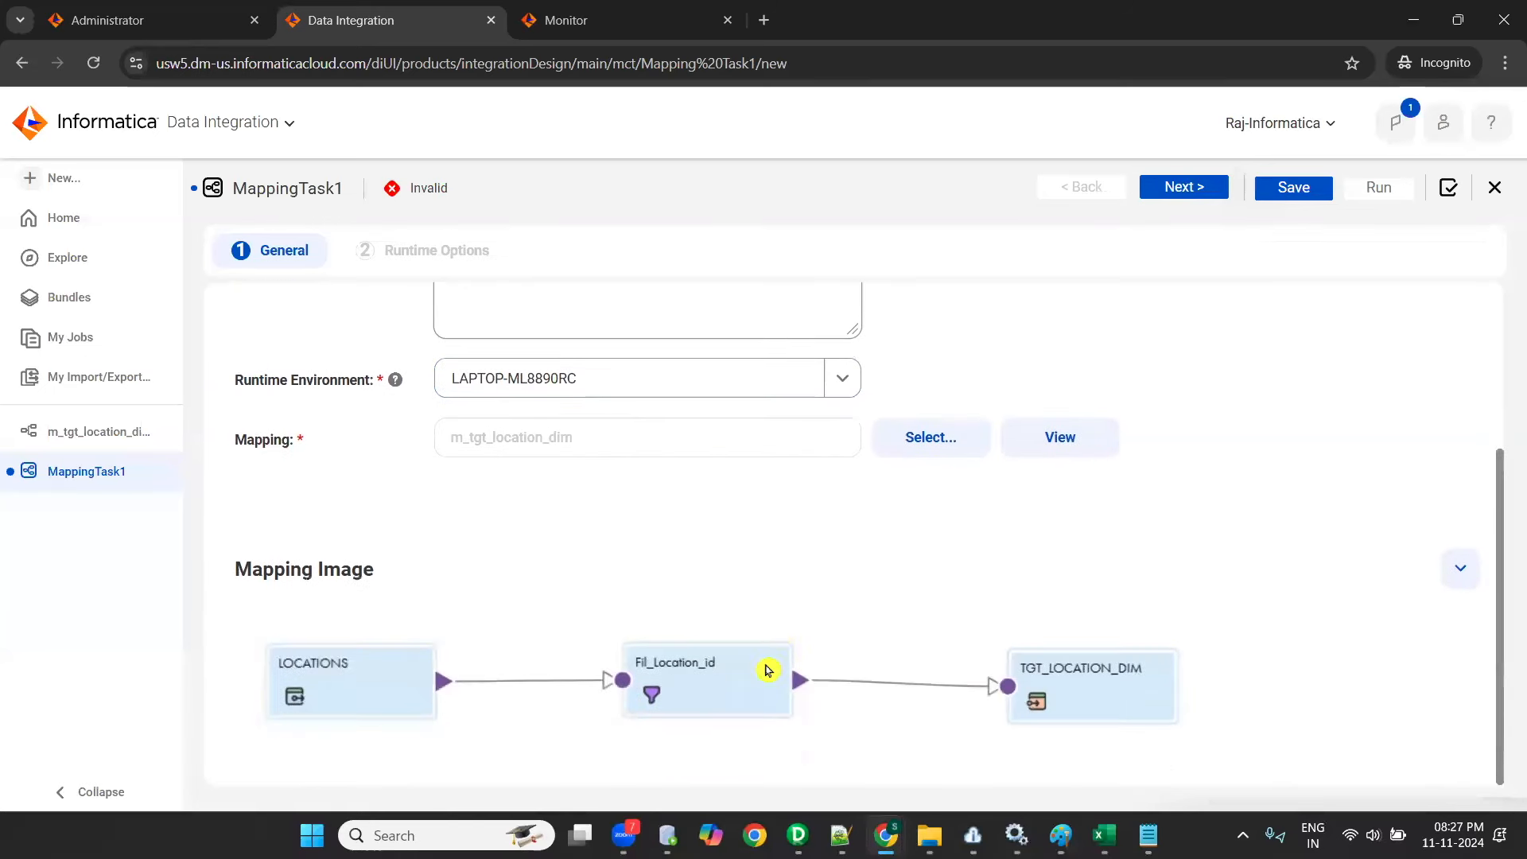
{"action": "scroll", "coordinate": [1060, 557], "scroll_direction": "up", "scroll_amount": 3}
- Proceed to the task's runtime options and examine the schedule, email notification, advanced, parameter file and advanced session settings
{"action": "left_click", "coordinate": [1175, 190]}
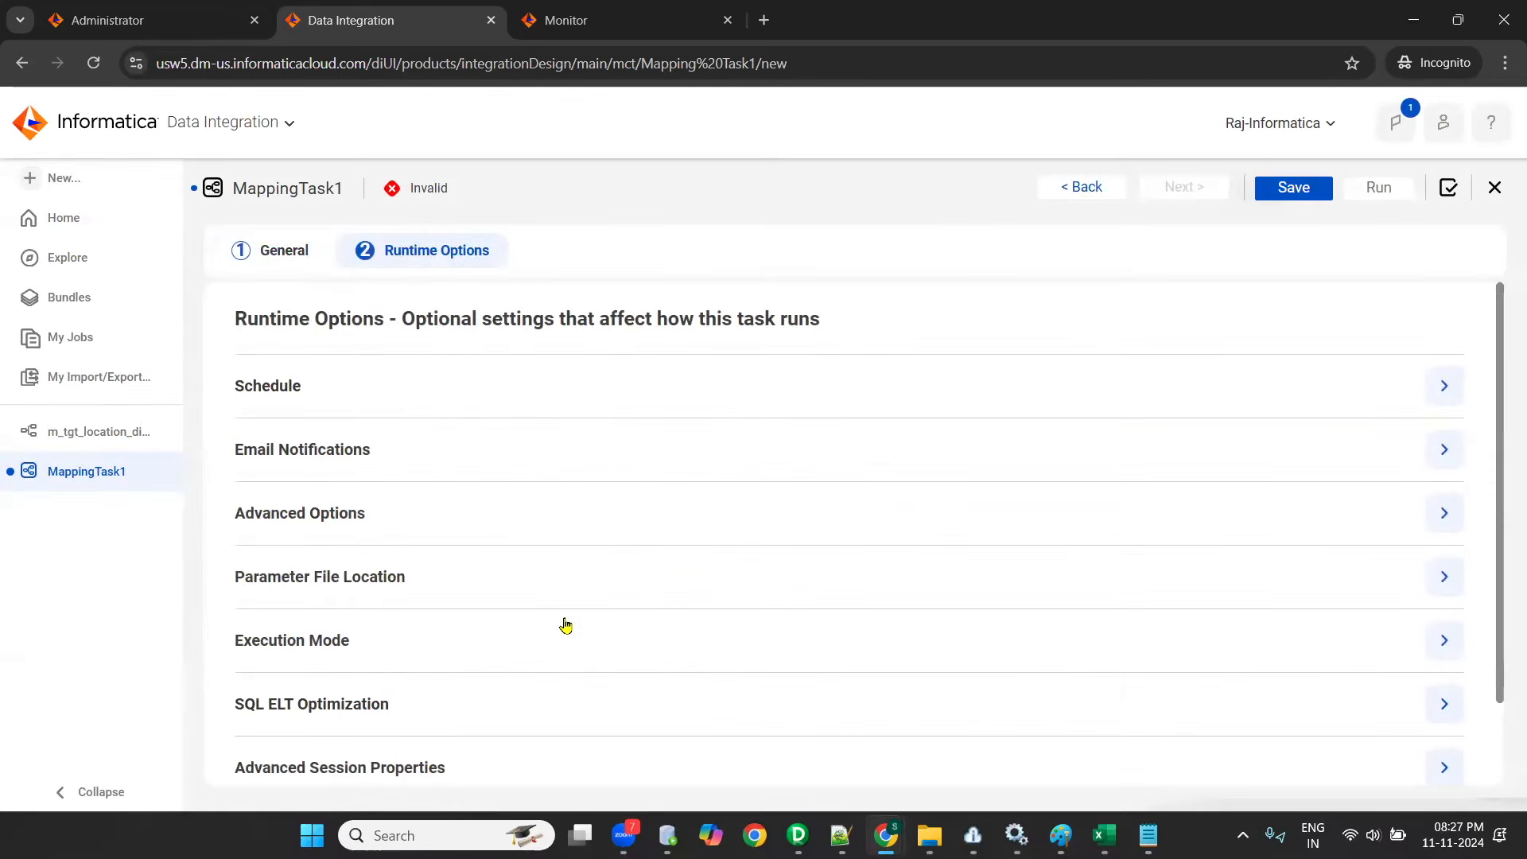
{"action": "left_click", "coordinate": [1443, 385]}
{"action": "scroll", "coordinate": [379, 378], "scroll_direction": "down", "scroll_amount": 3}
{"action": "left_click", "coordinate": [1445, 356]}
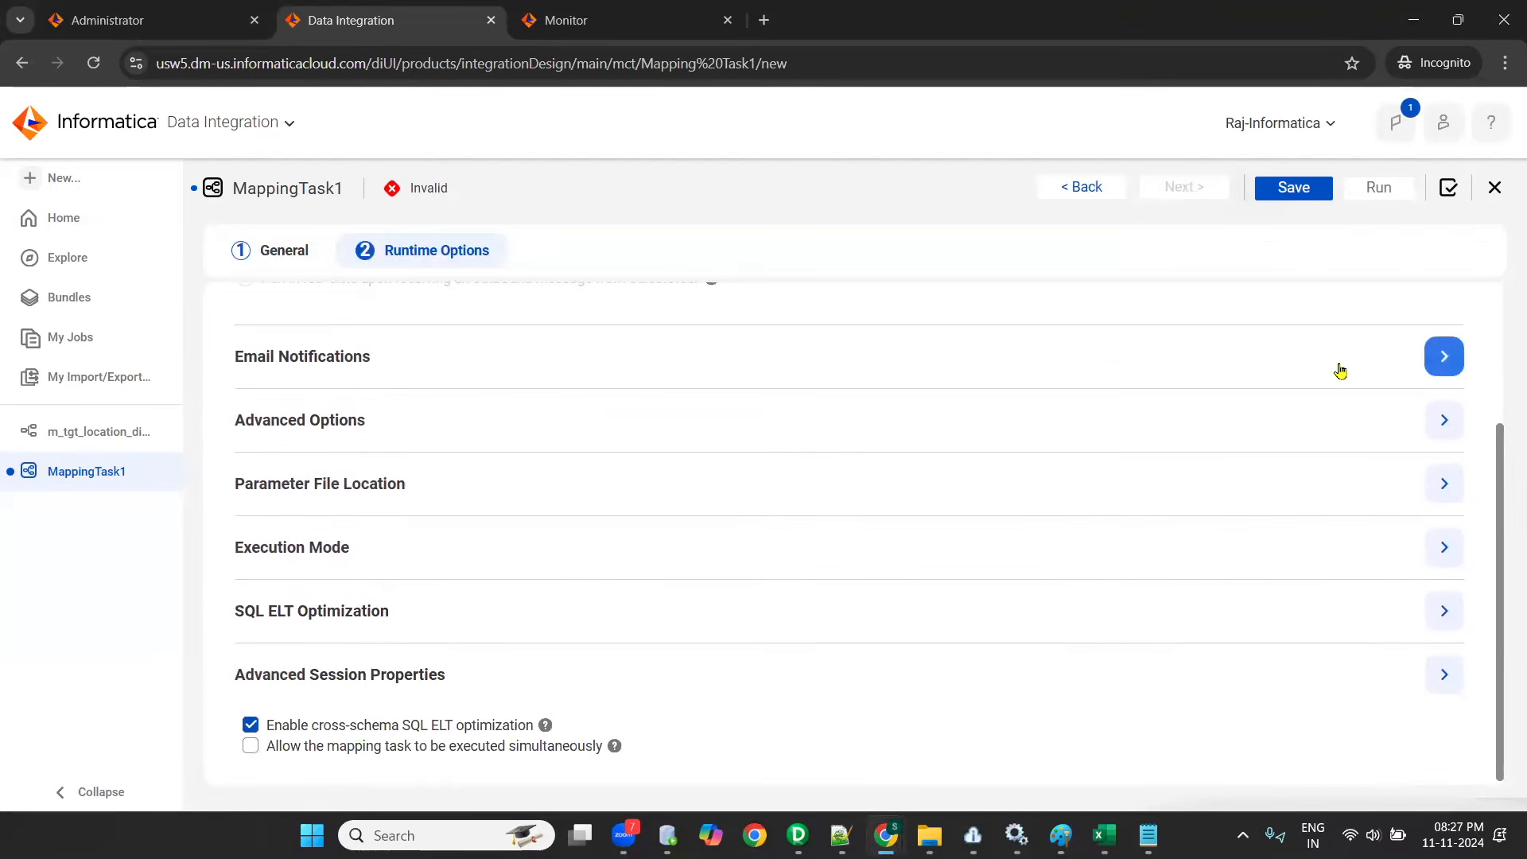
{"action": "scroll", "coordinate": [1034, 445], "scroll_direction": "down", "scroll_amount": 2}
{"action": "left_click", "coordinate": [1445, 415]}
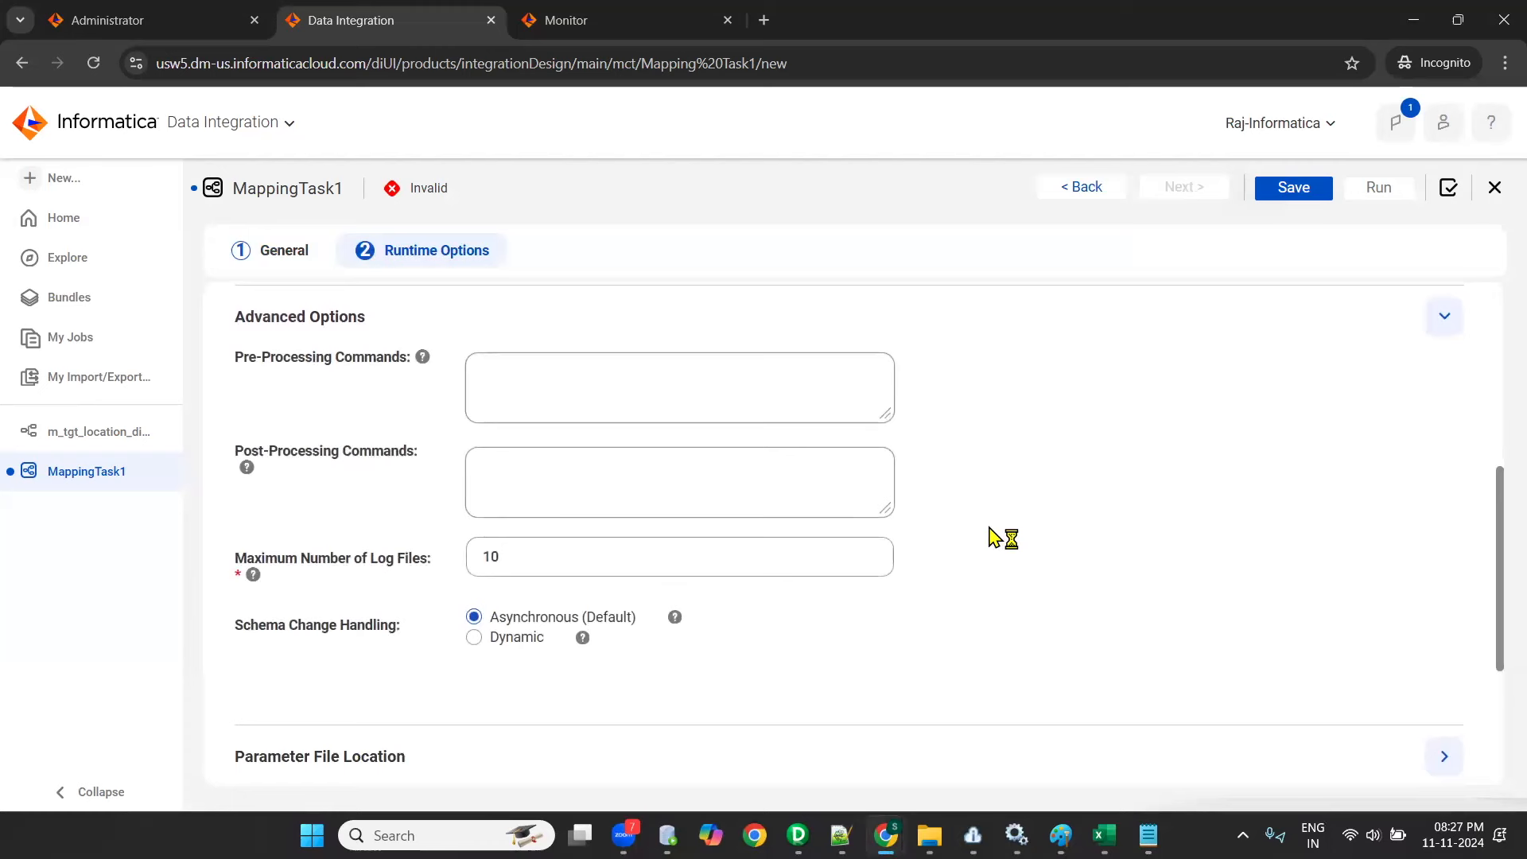
{"action": "scroll", "coordinate": [1002, 536], "scroll_direction": "down", "scroll_amount": 4}
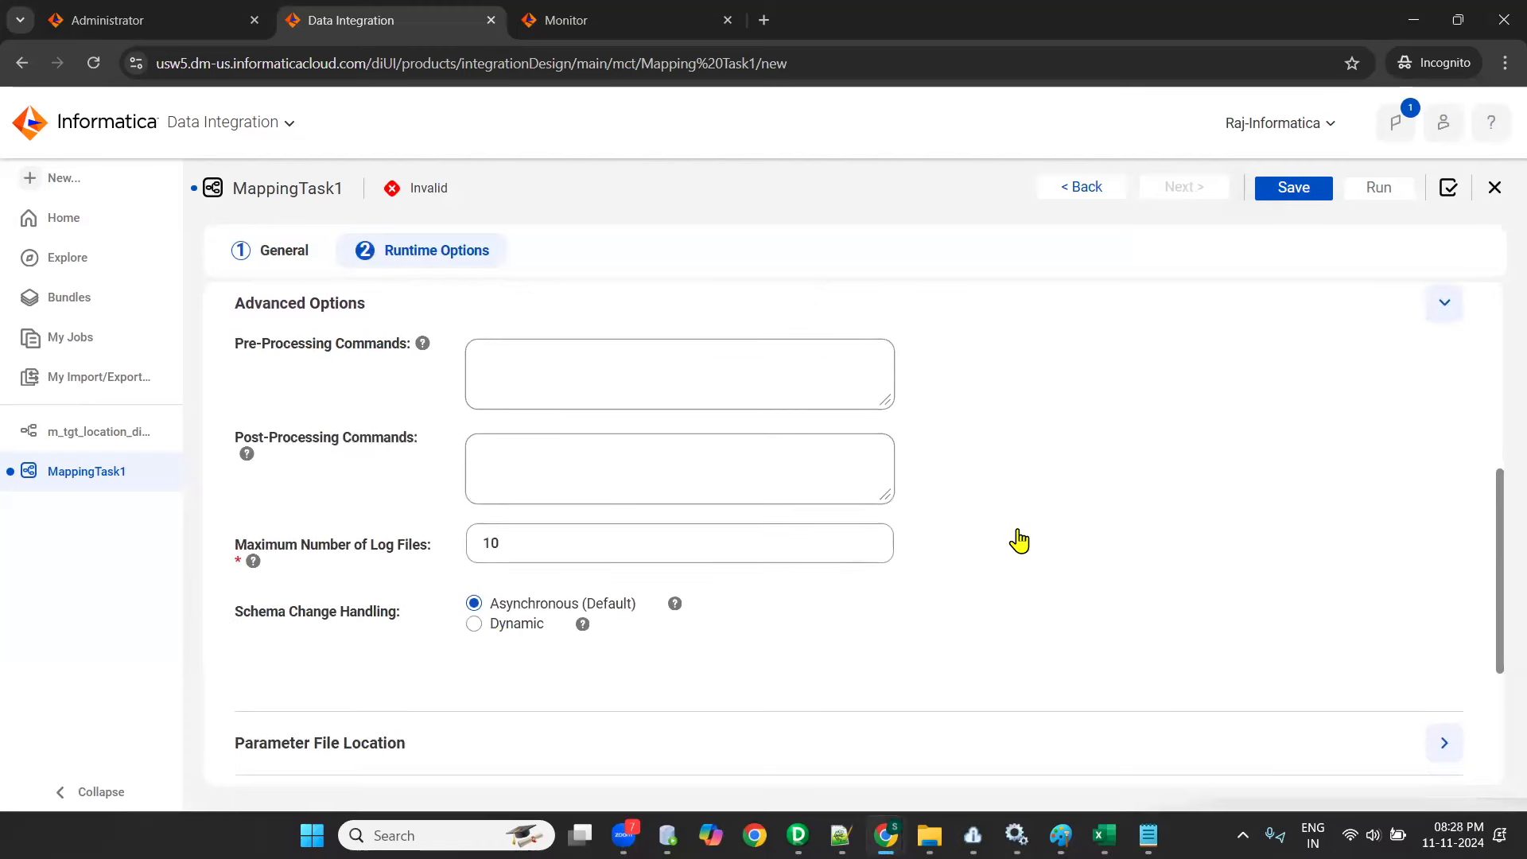
{"action": "left_click", "coordinate": [1159, 495]}
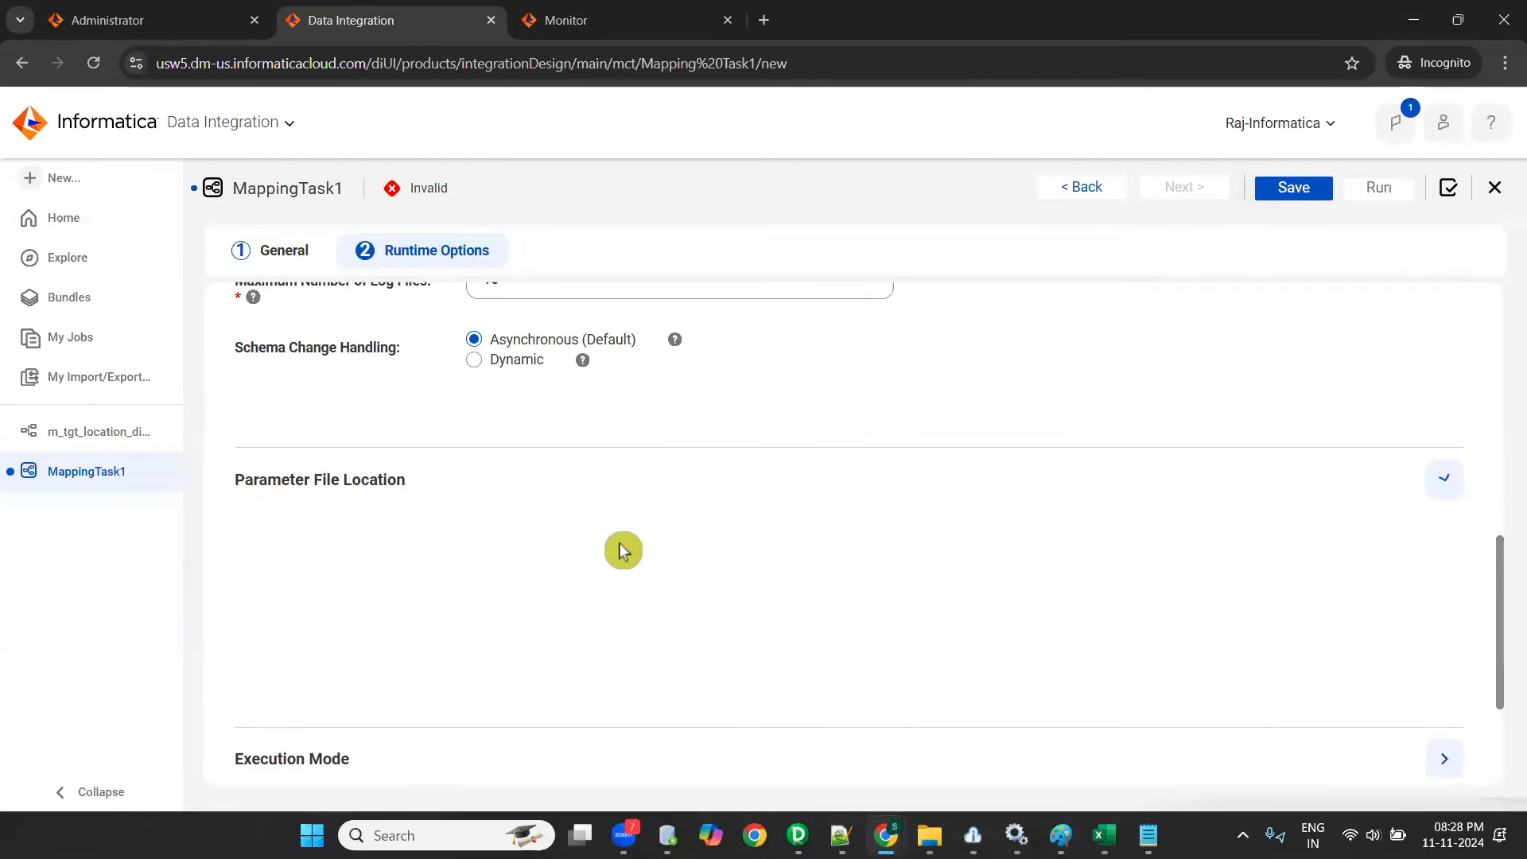
{"action": "scroll", "coordinate": [1026, 645], "scroll_direction": "down", "scroll_amount": 4}
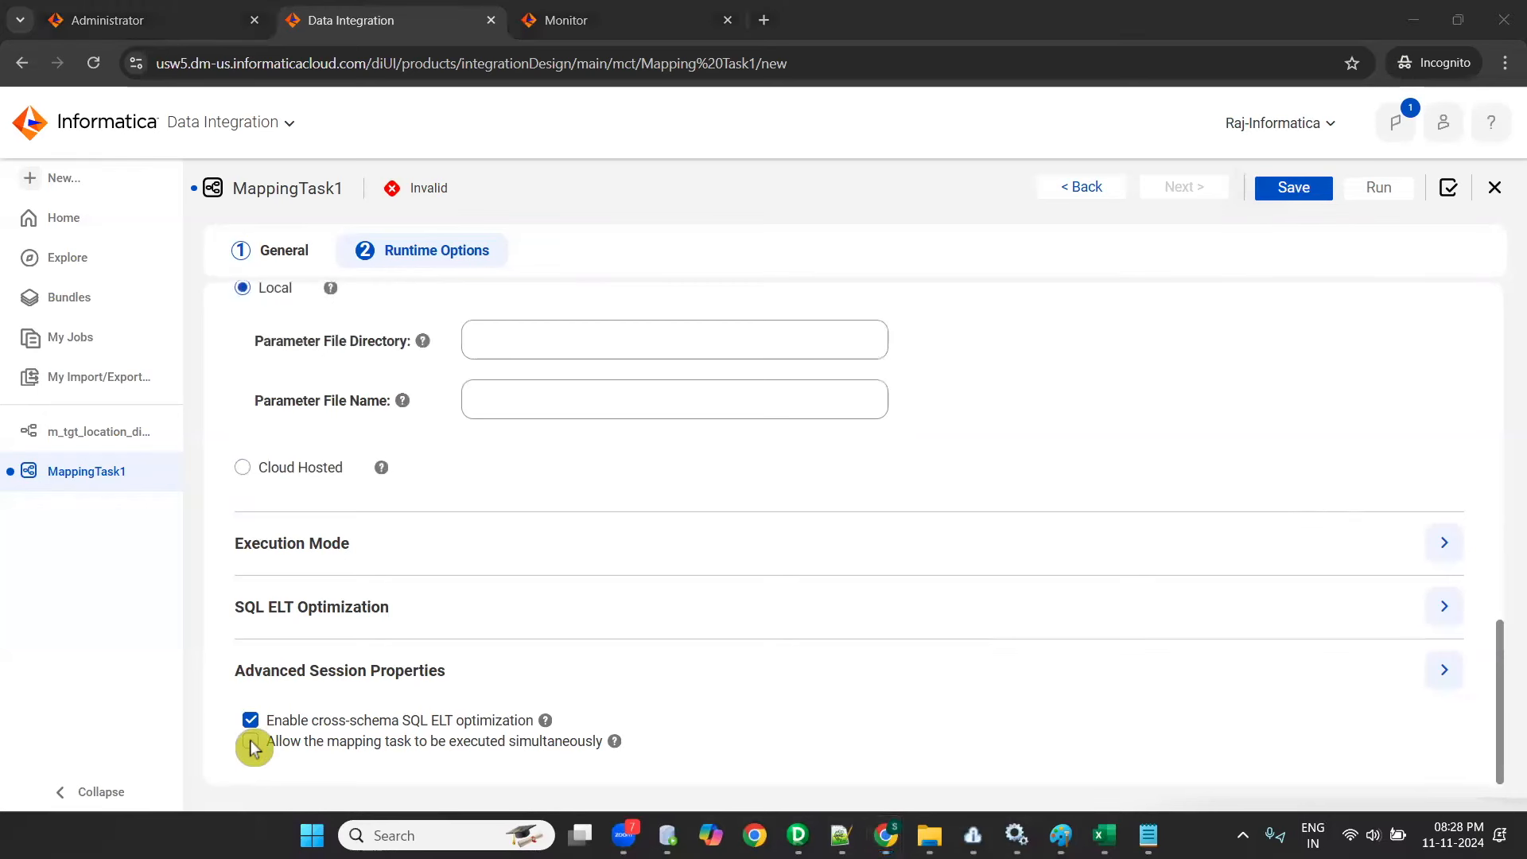
{"action": "left_click", "coordinate": [1445, 670]}
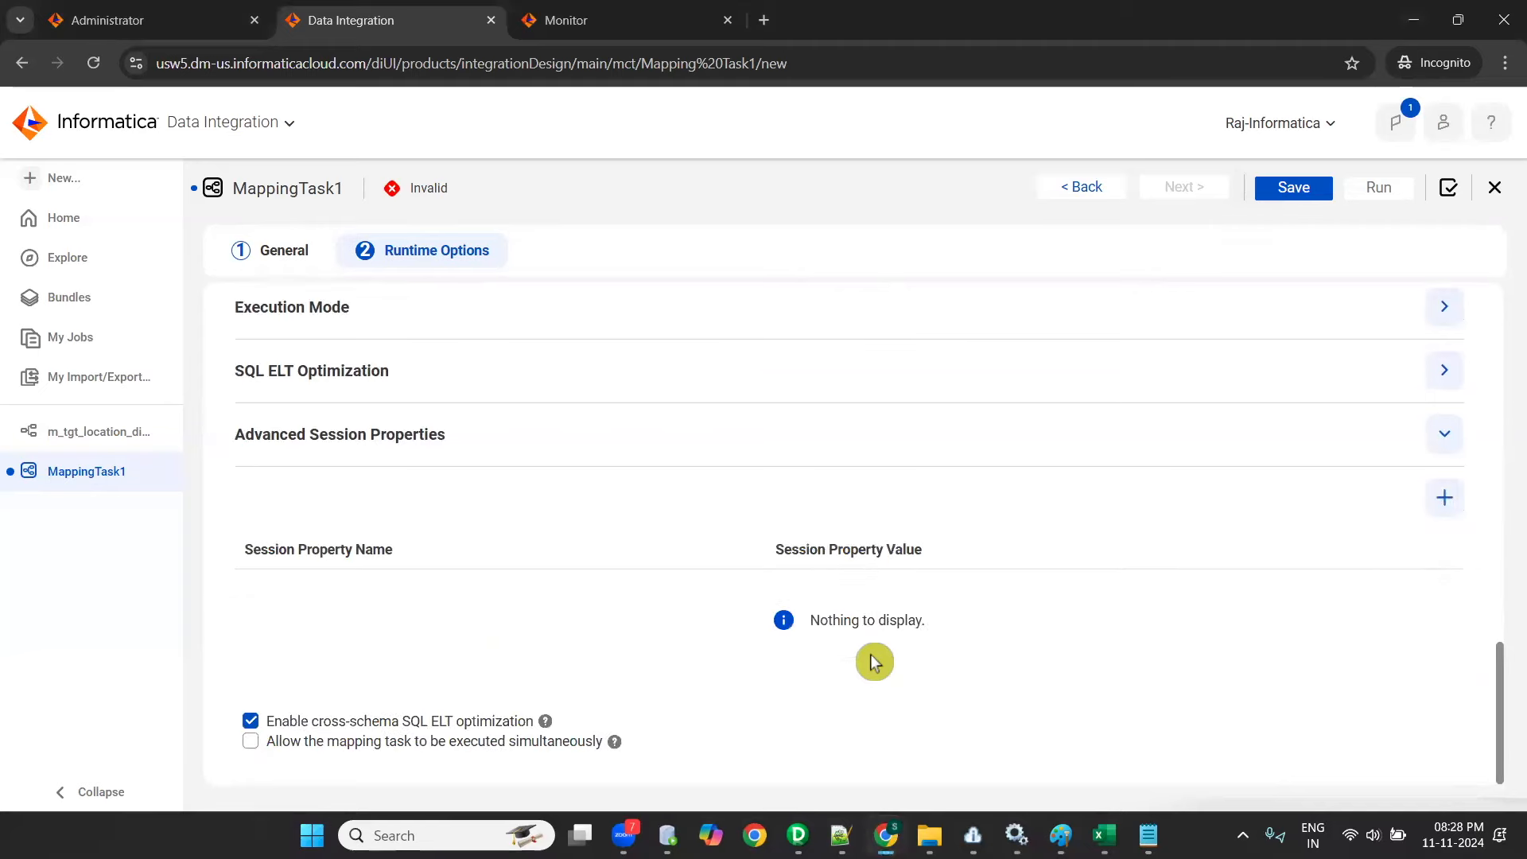
{"action": "scroll", "coordinate": [872, 662], "scroll_direction": "up", "scroll_amount": 15}
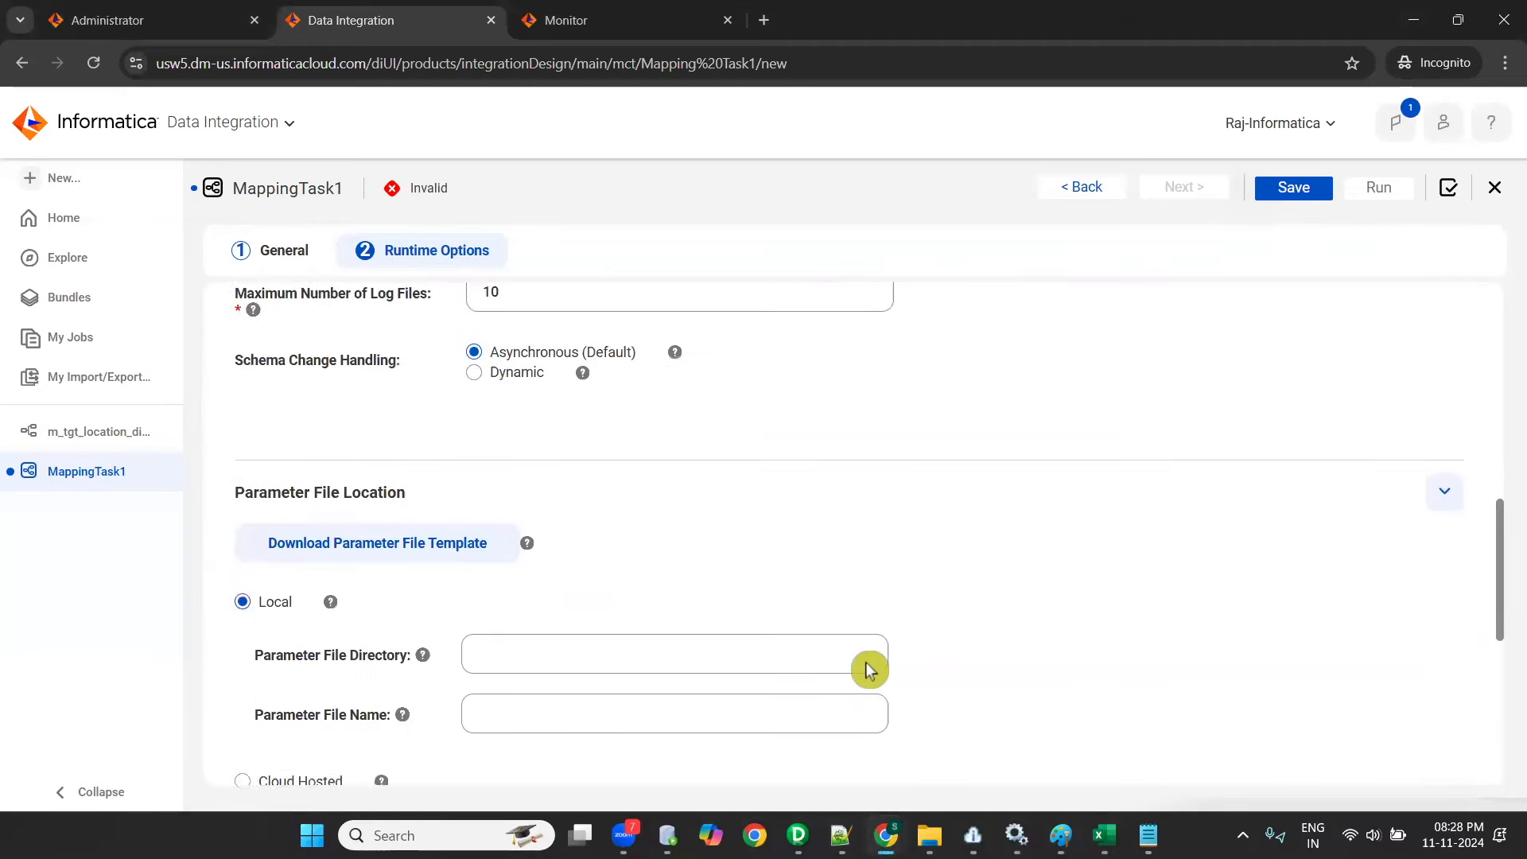
{"action": "scroll", "coordinate": [1122, 737], "scroll_direction": "down", "scroll_amount": 10}
{"action": "scroll", "coordinate": [1480, 704], "scroll_direction": "up", "scroll_amount": 3}
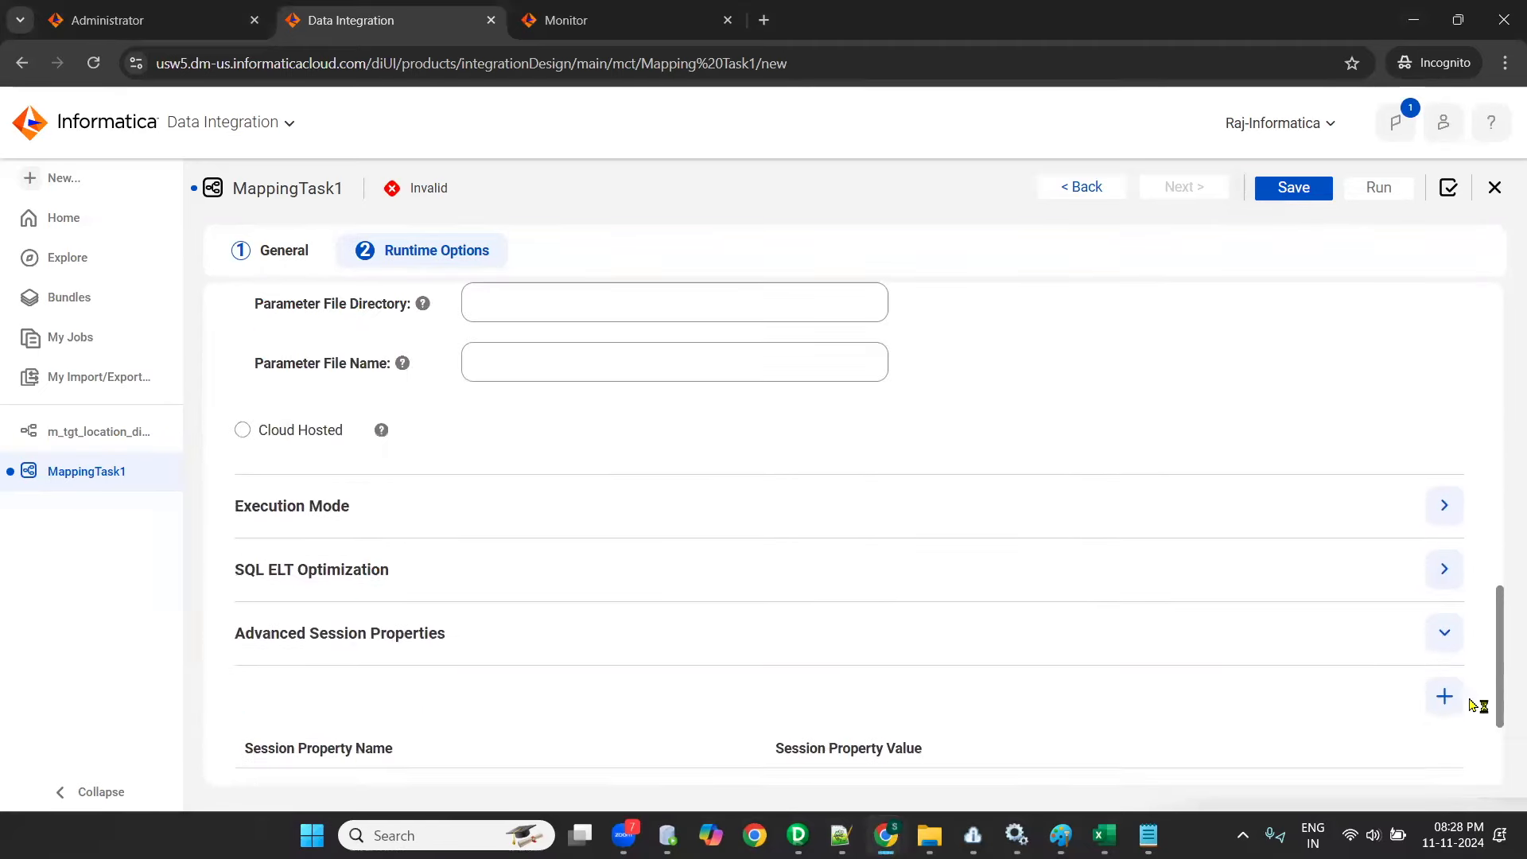
- Add an empty advanced session property, look through the available property names and delete the row again
{"action": "left_click", "coordinate": [1443, 700]}
{"action": "scroll", "coordinate": [727, 614], "scroll_direction": "down", "scroll_amount": 2}
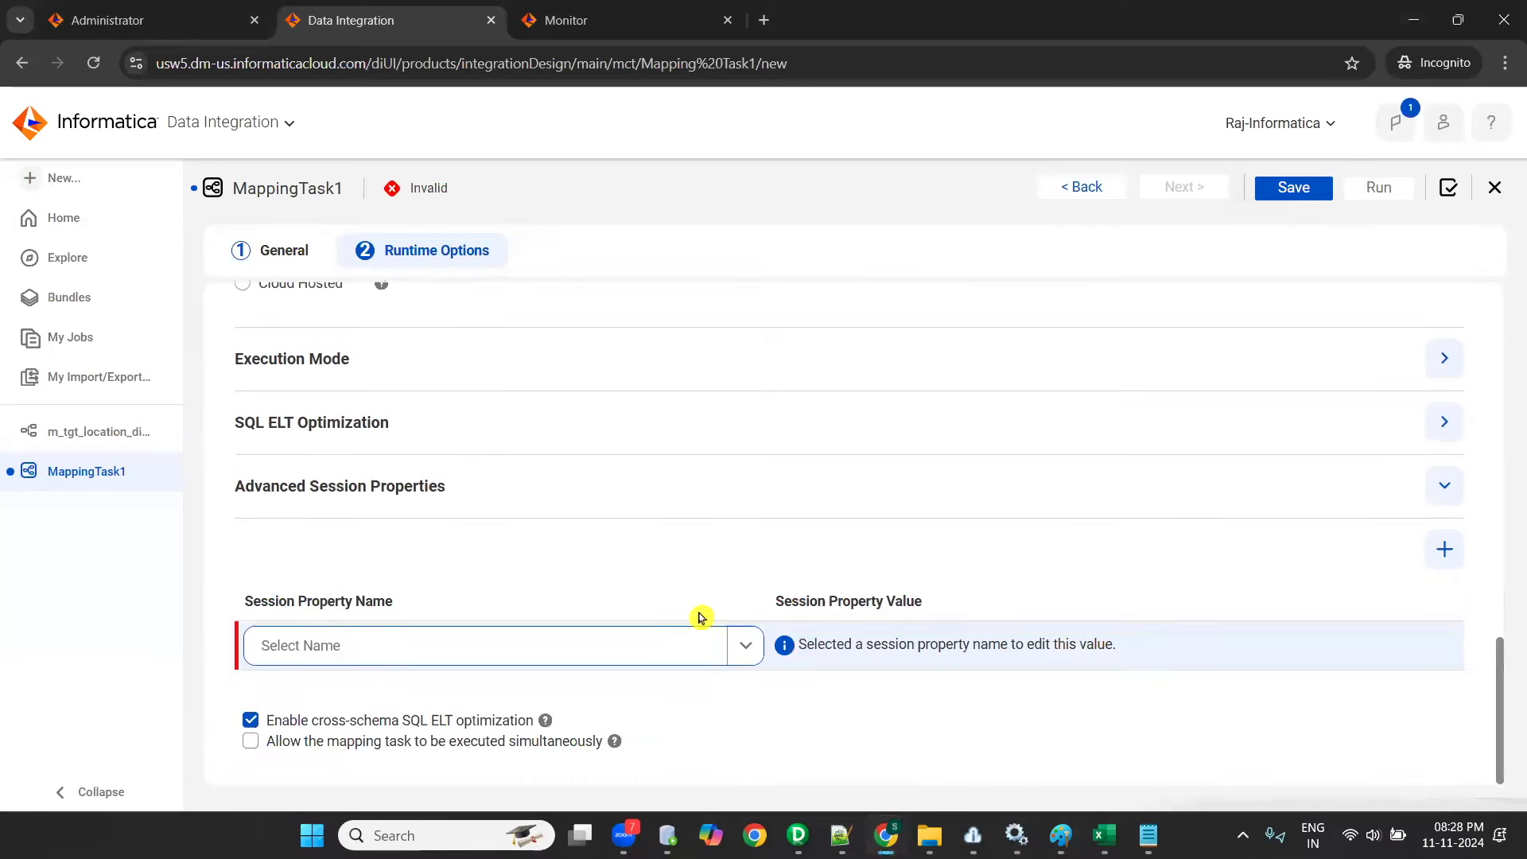
{"action": "scroll", "coordinate": [513, 461], "scroll_direction": "down", "scroll_amount": 15}
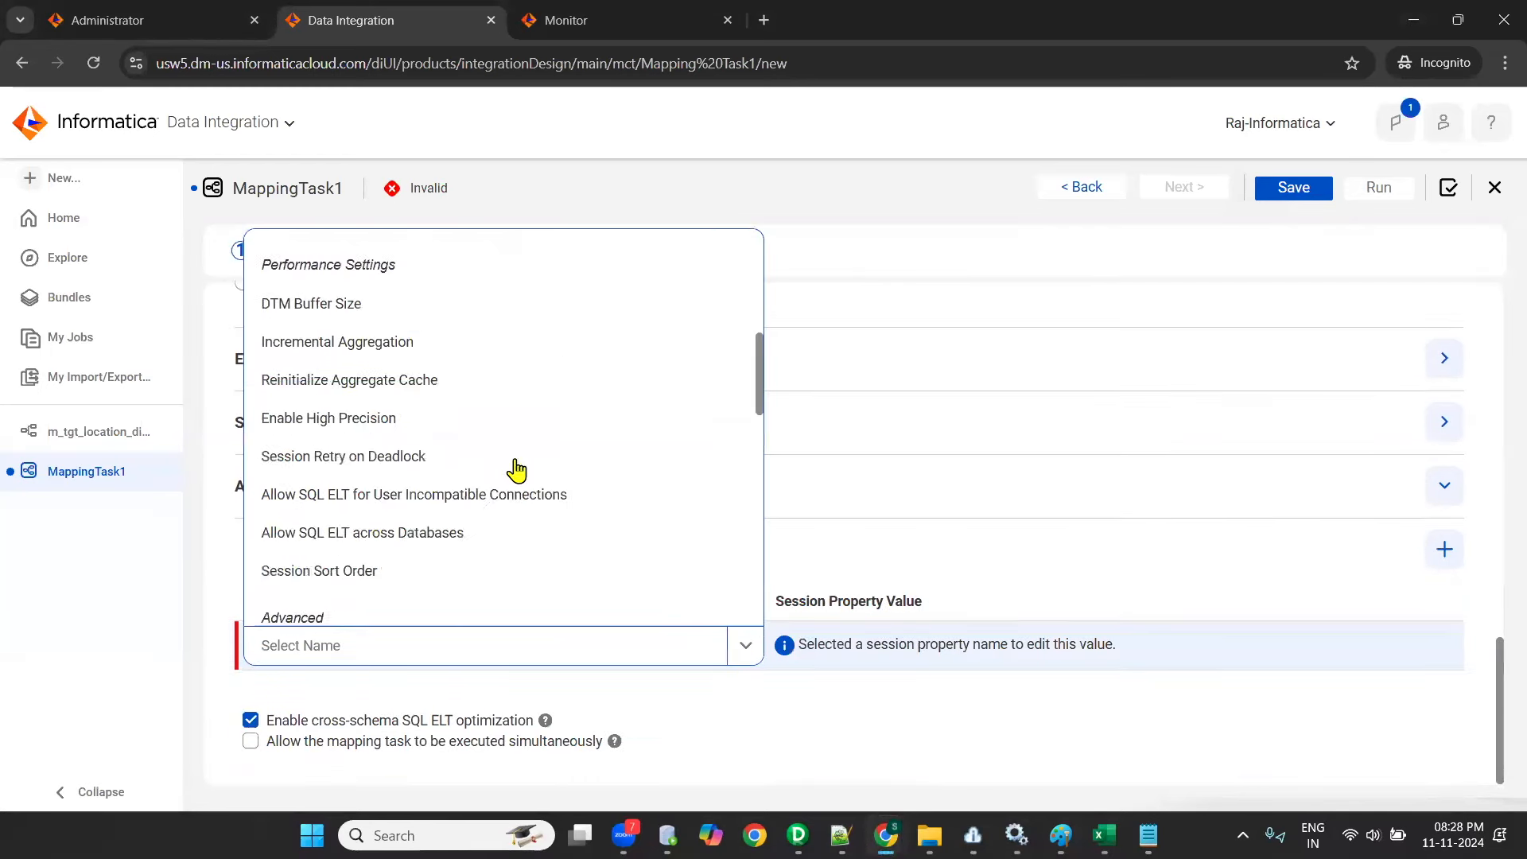
{"action": "scroll", "coordinate": [525, 513], "scroll_direction": "down", "scroll_amount": 4}
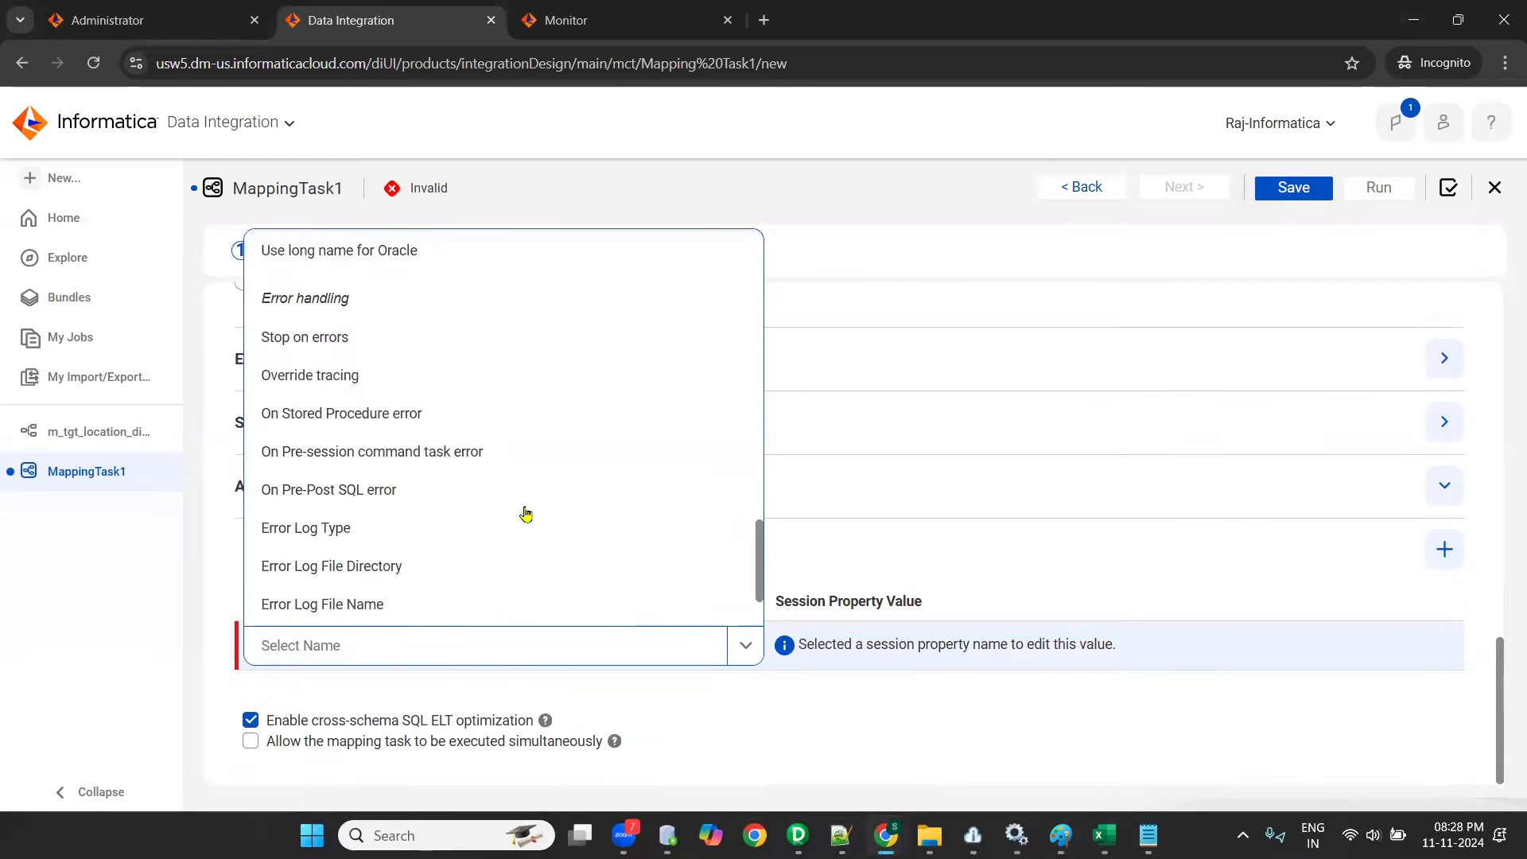
{"action": "scroll", "coordinate": [478, 522], "scroll_direction": "up", "scroll_amount": 10}
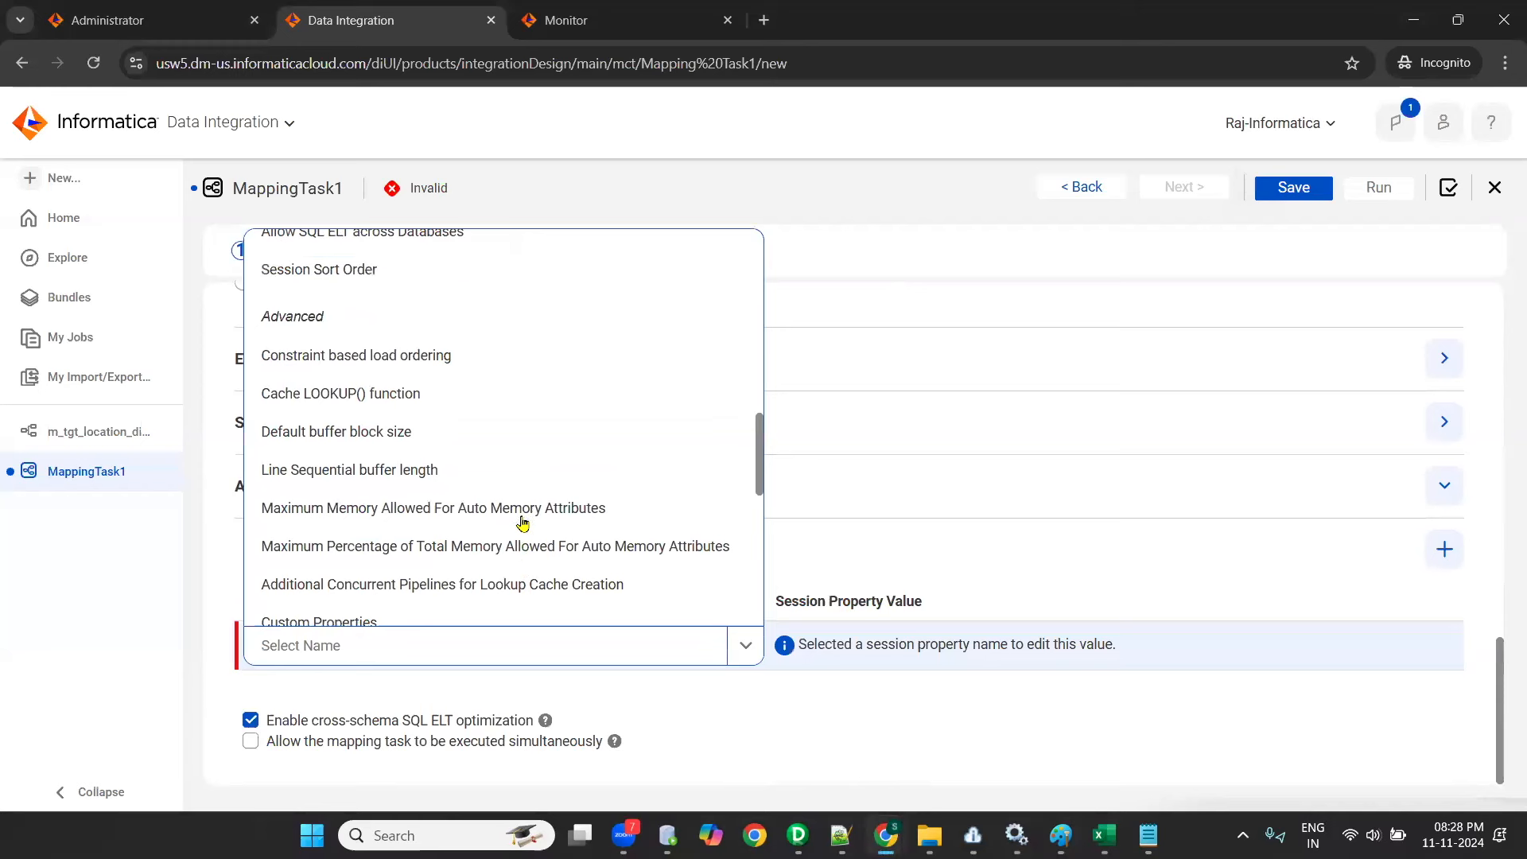
{"action": "left_click", "coordinate": [1112, 738]}
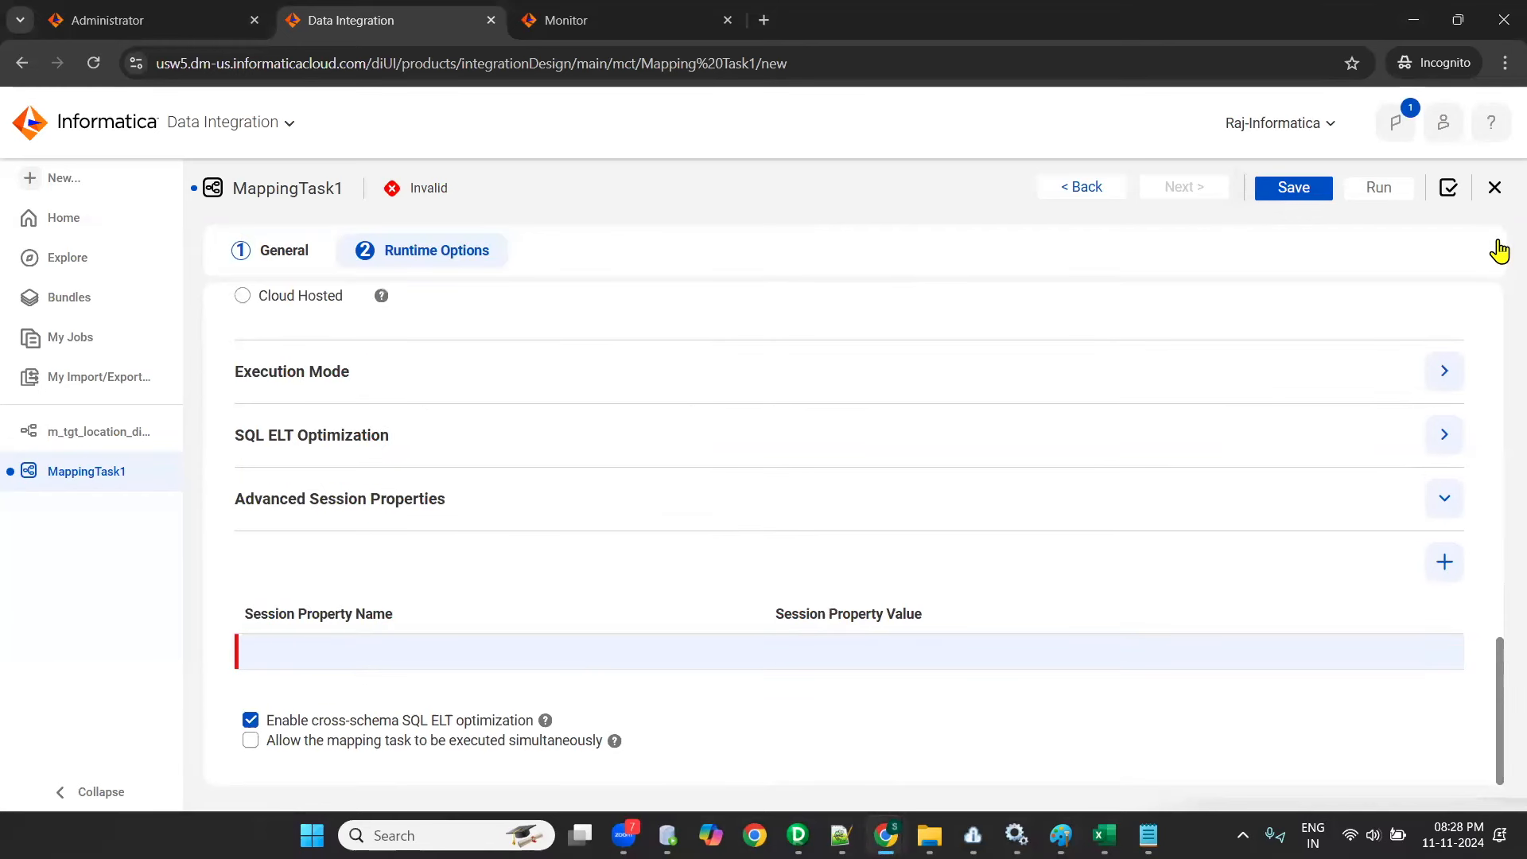
{"action": "left_click", "coordinate": [1366, 641]}
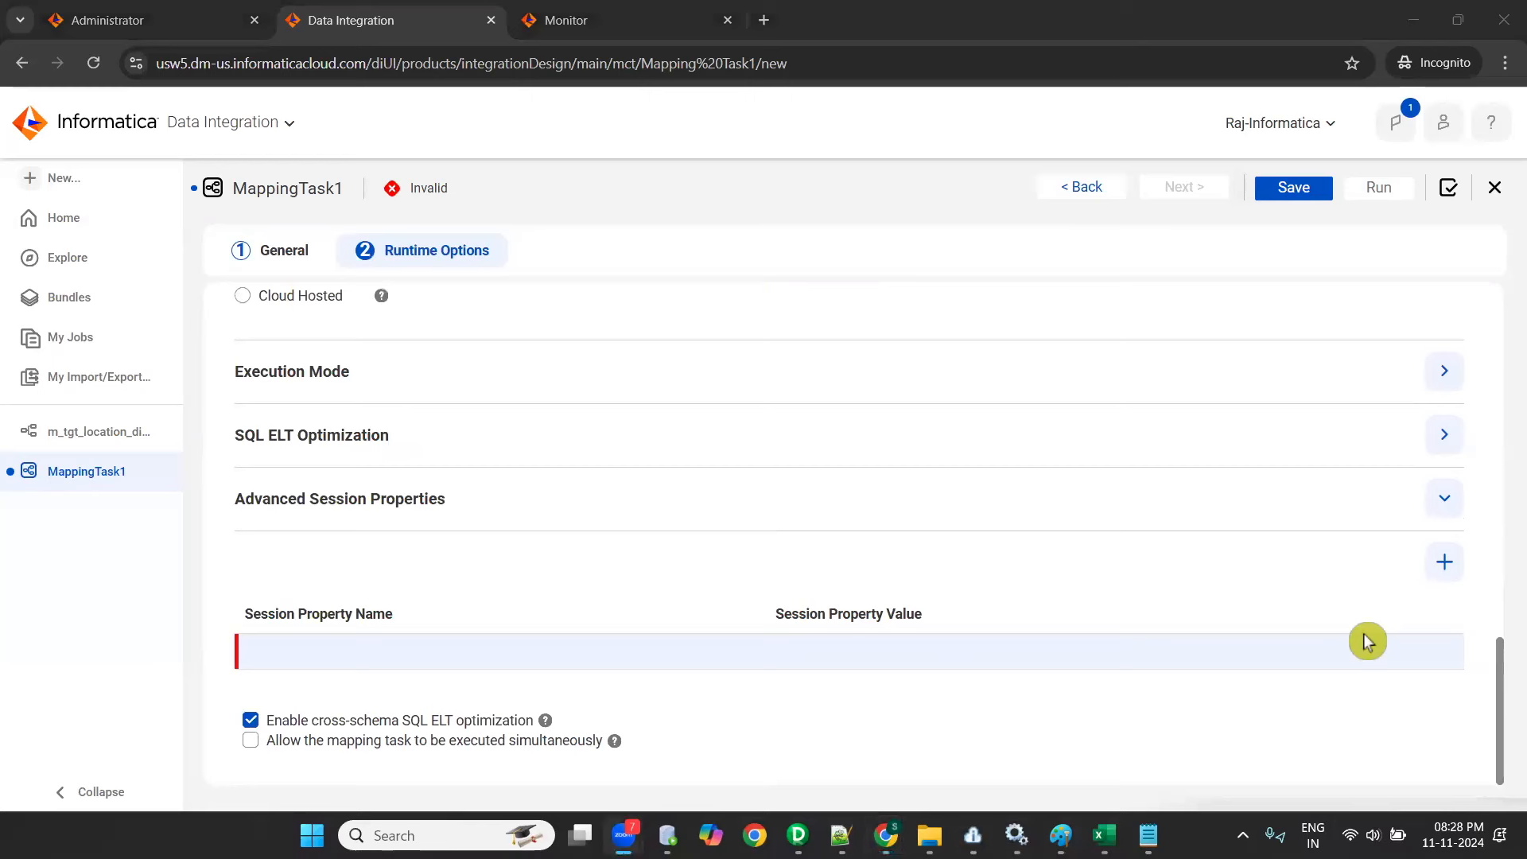
{"action": "left_click", "coordinate": [1389, 654]}
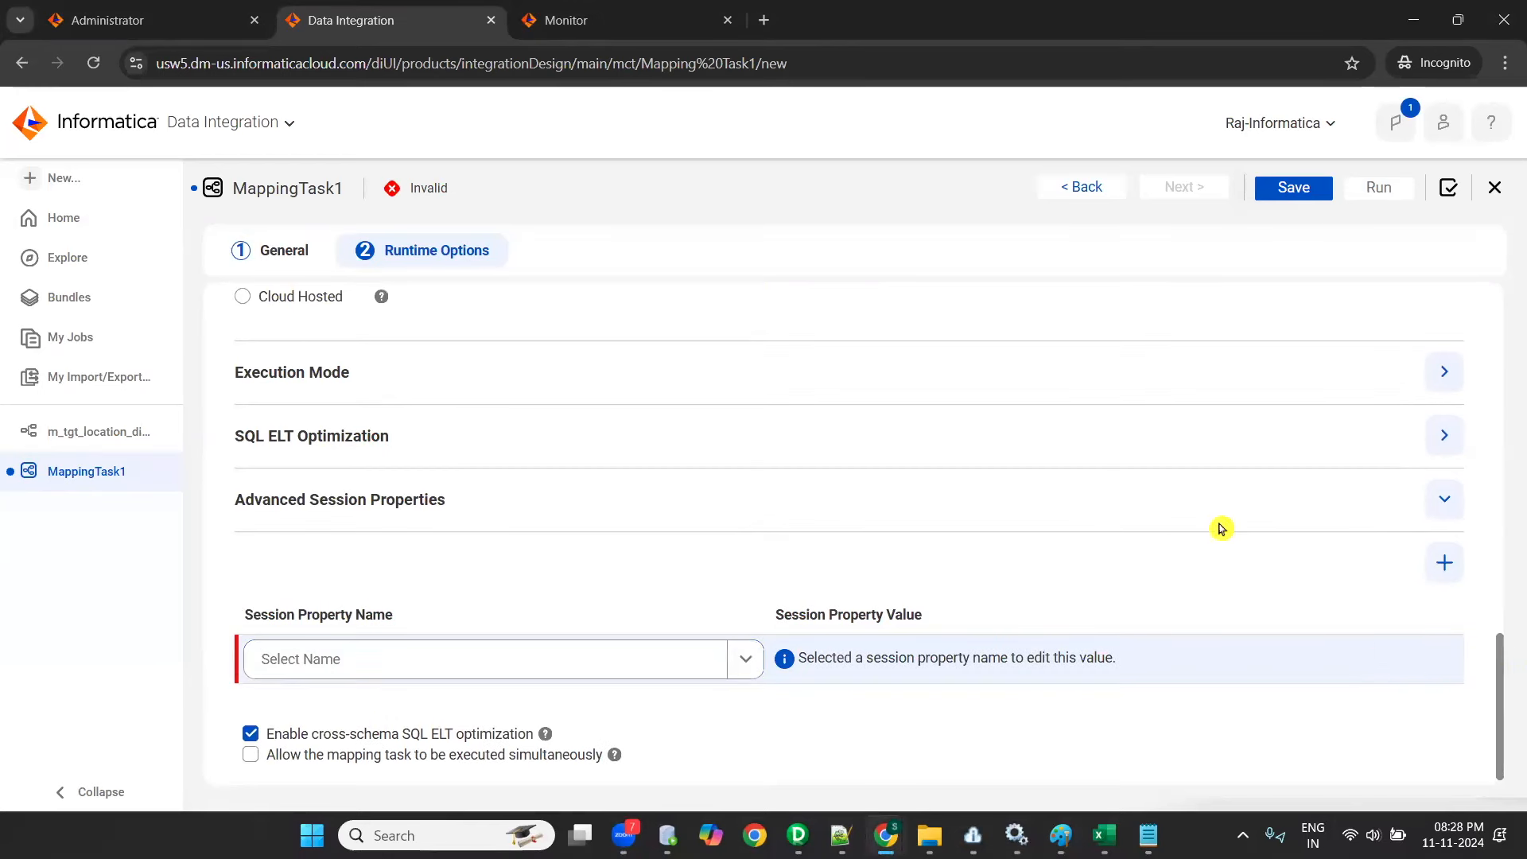
{"action": "left_click", "coordinate": [1435, 666]}
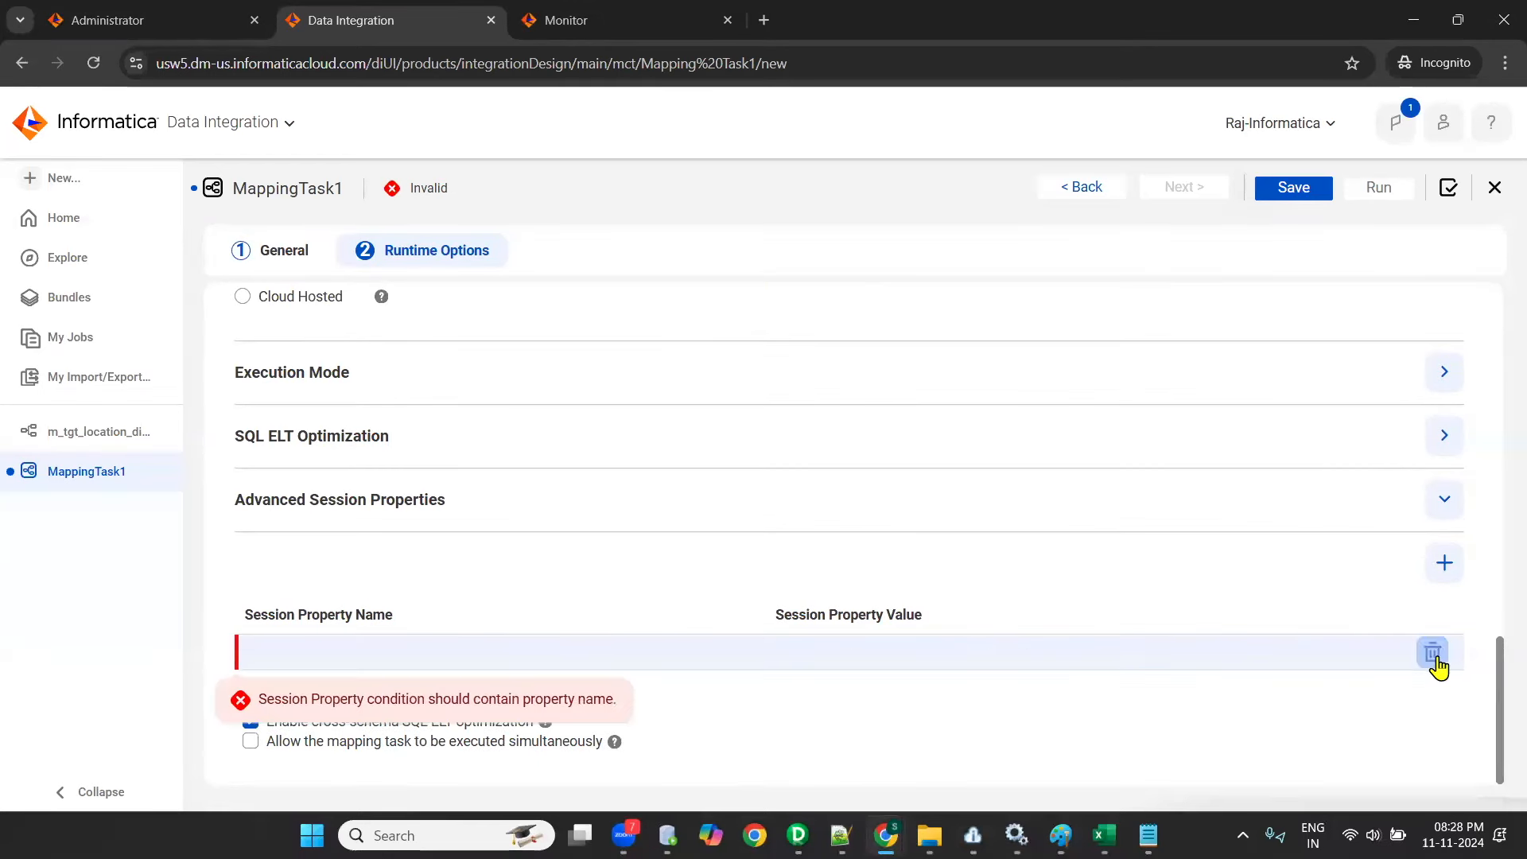
{"action": "left_click", "coordinate": [1437, 660]}
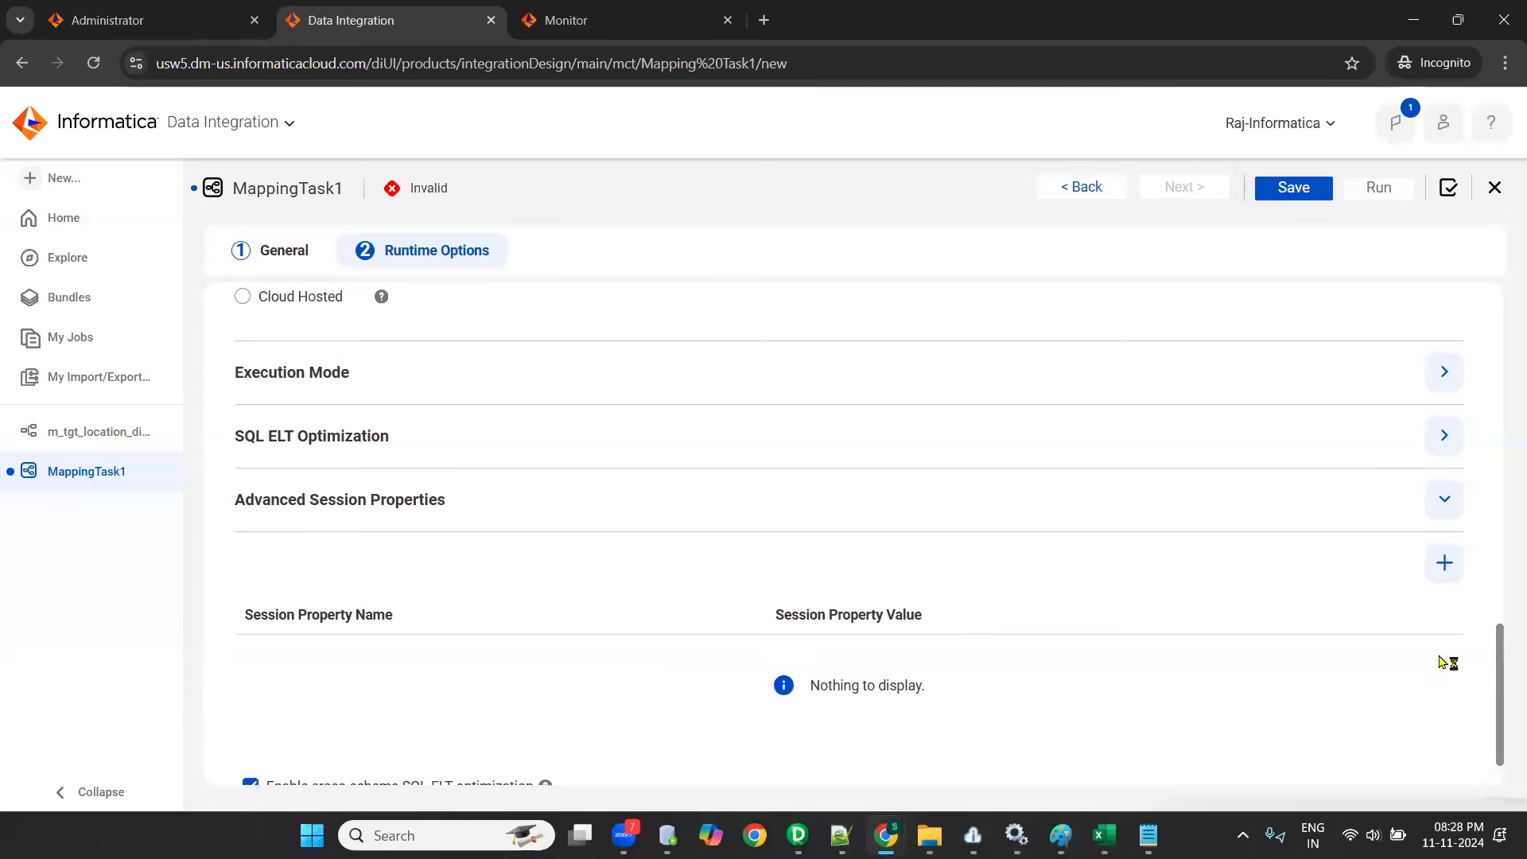
- Return to the task's general properties and review its name, runtime environment, assigned mapping and mapping image
{"action": "scroll", "coordinate": [833, 610], "scroll_direction": "up", "scroll_amount": 15}
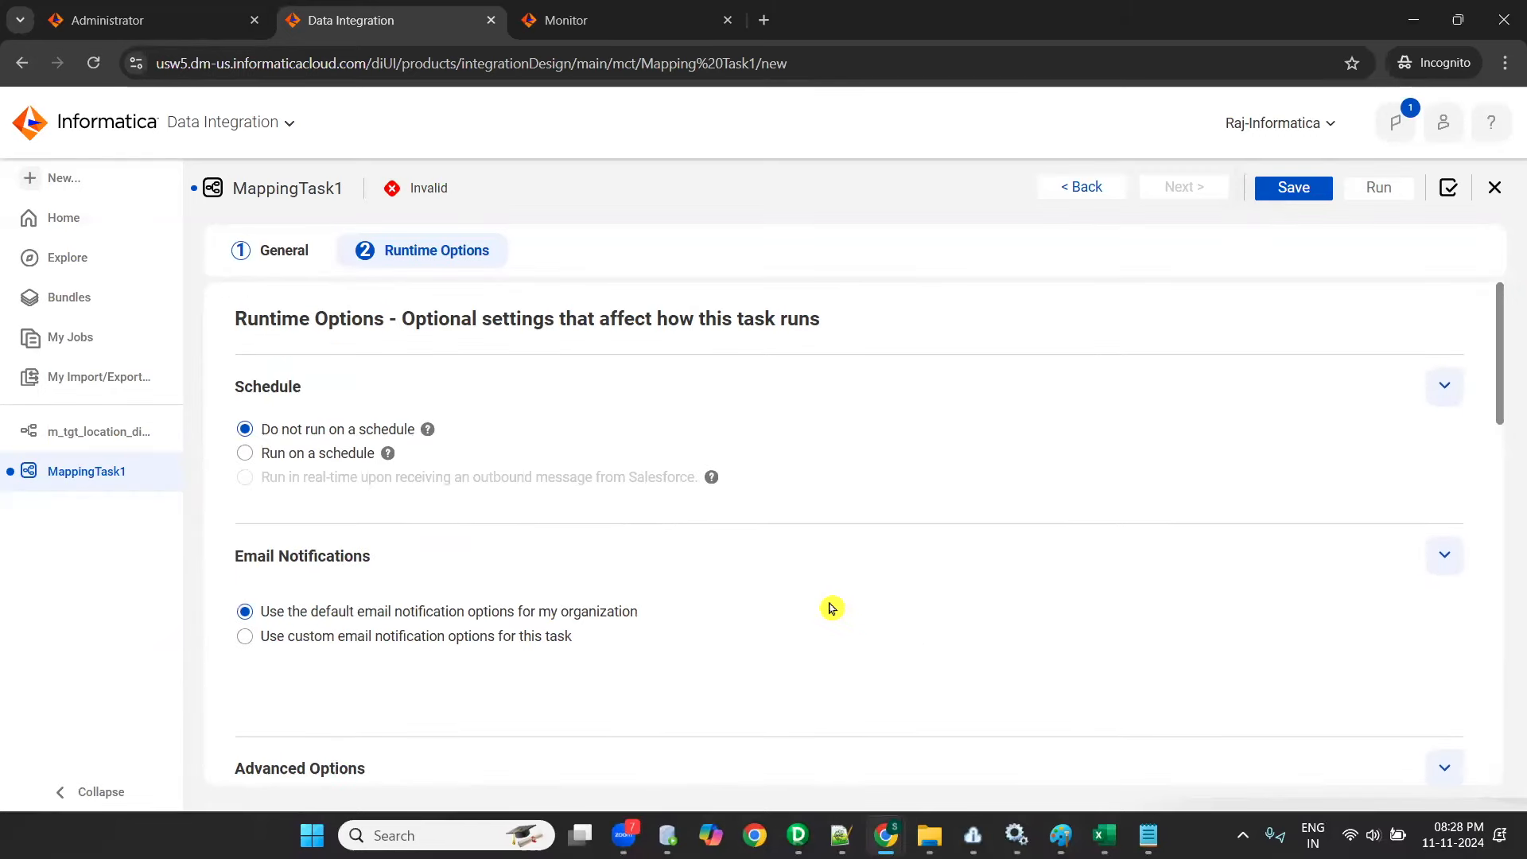
{"action": "left_click", "coordinate": [266, 253]}
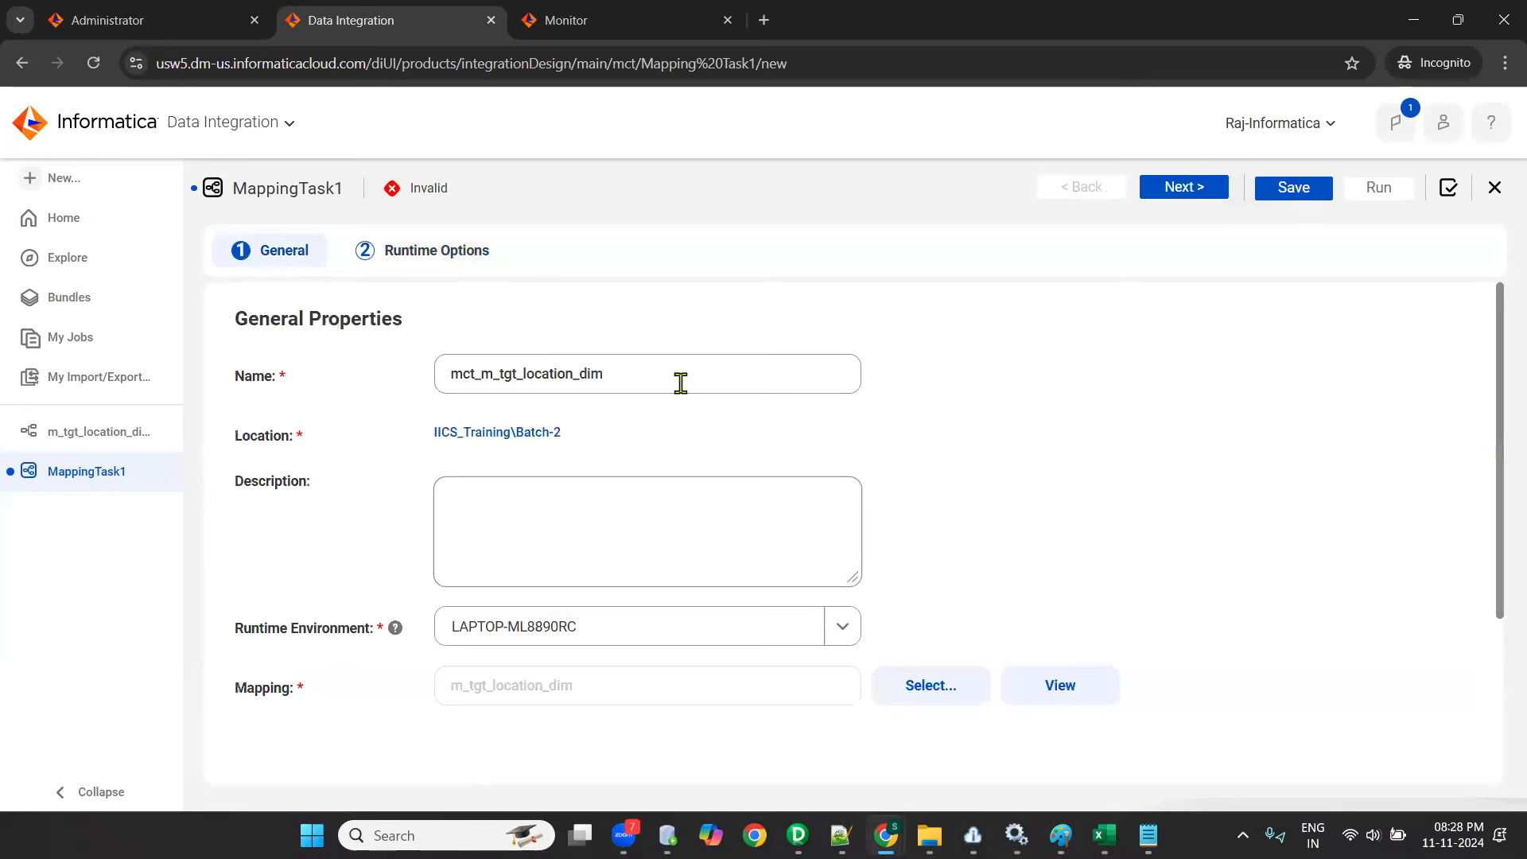
{"action": "left_click_drag", "start_coordinate": [682, 382], "coordinate": [382, 382]}
{"action": "left_click", "coordinate": [1393, 537]}
{"action": "left_click", "coordinate": [842, 627]}
{"action": "left_click", "coordinate": [578, 704]}
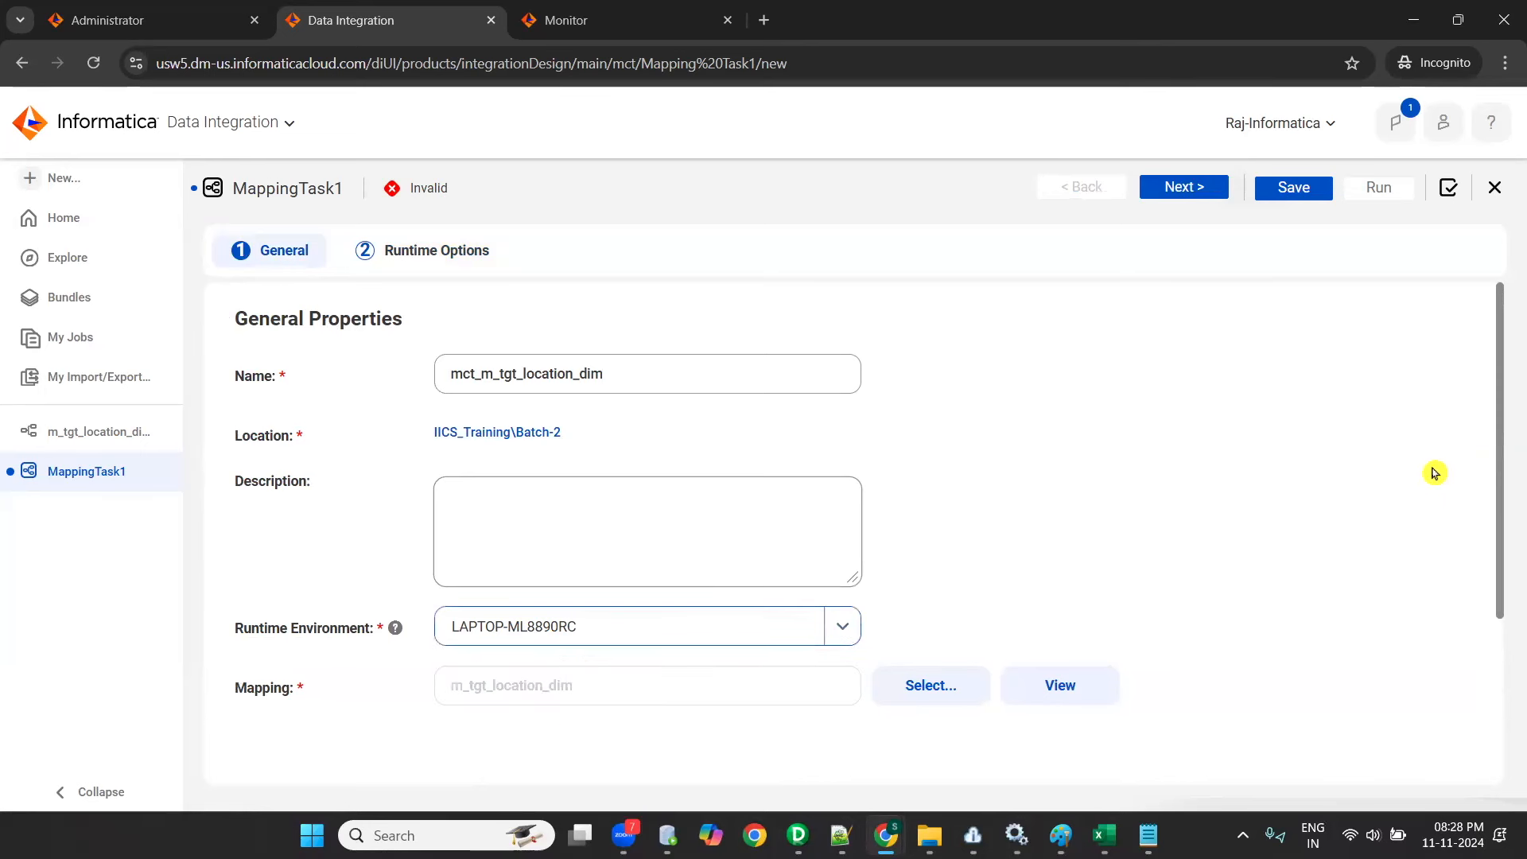
{"action": "scroll", "coordinate": [1337, 529], "scroll_direction": "down", "scroll_amount": 3}
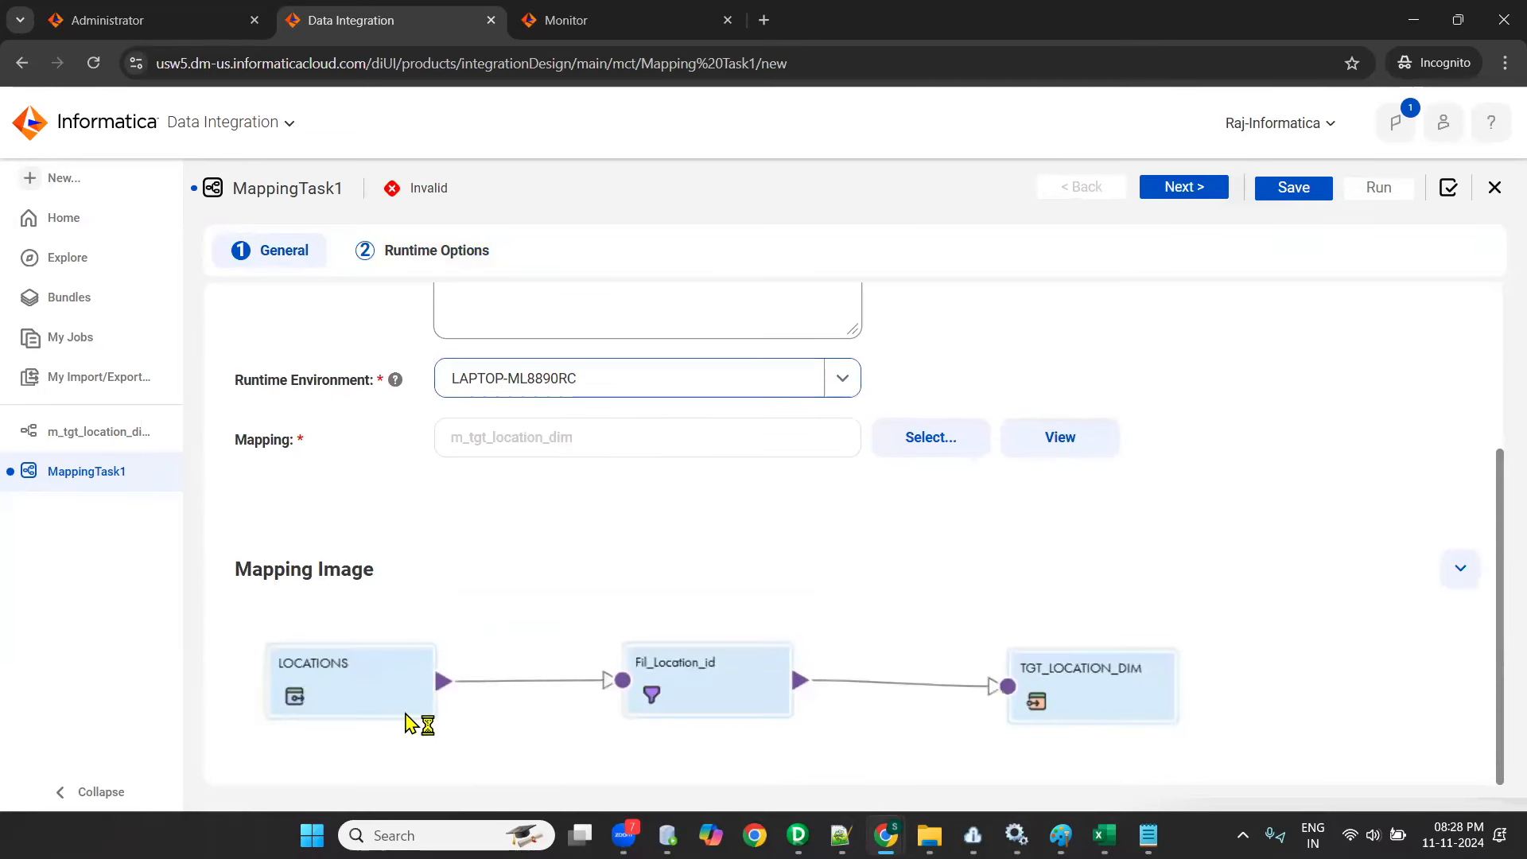
{"action": "scroll", "coordinate": [1329, 571], "scroll_direction": "up", "scroll_amount": 3}
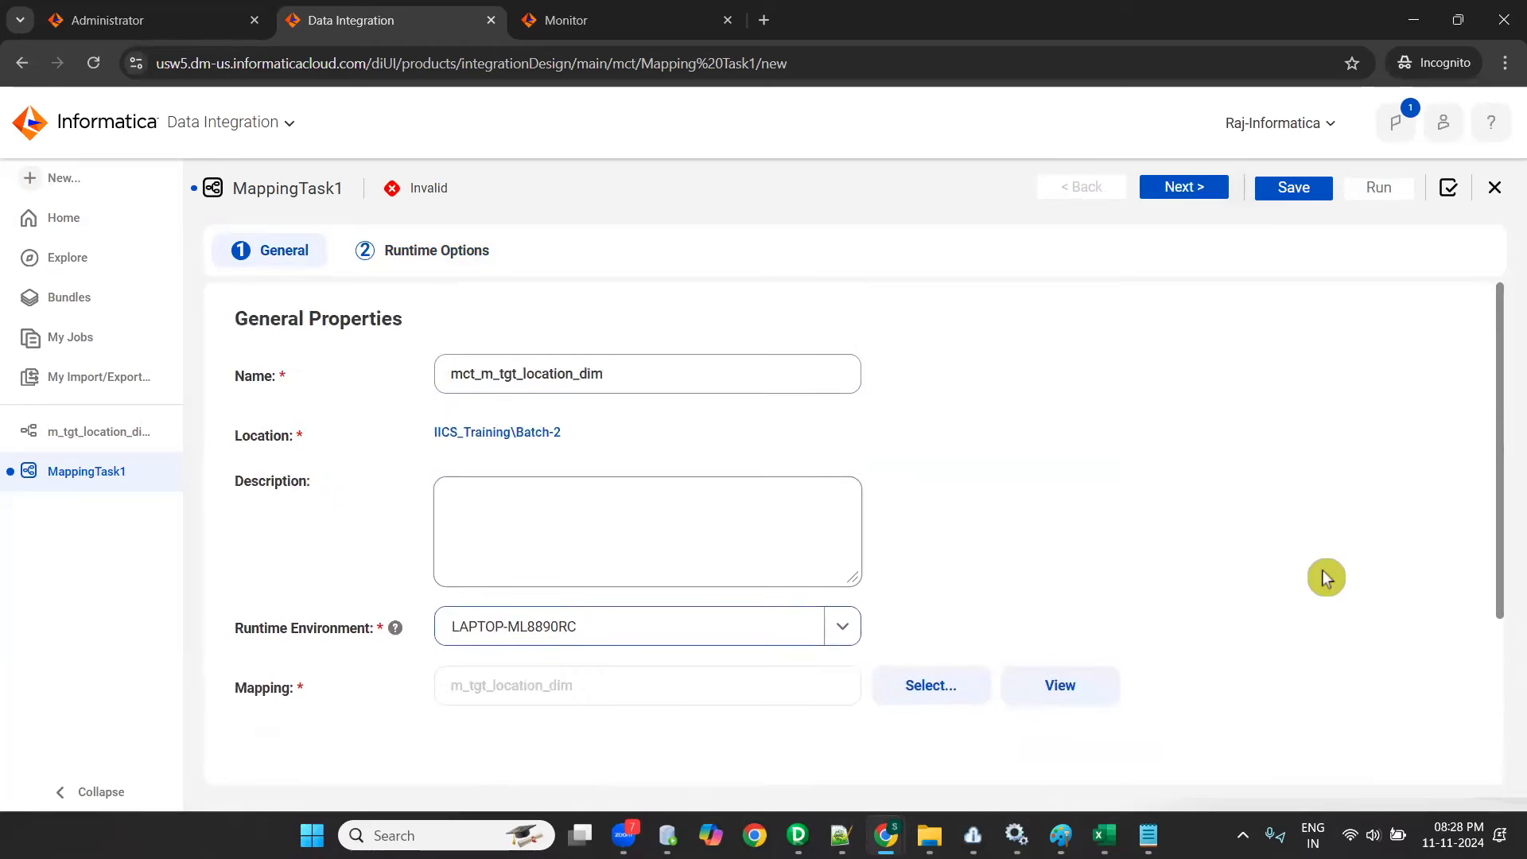
- Proceed to the runtime options and save the mapping task mct_m_tgt_location_dim
{"action": "left_click", "coordinate": [1166, 198]}
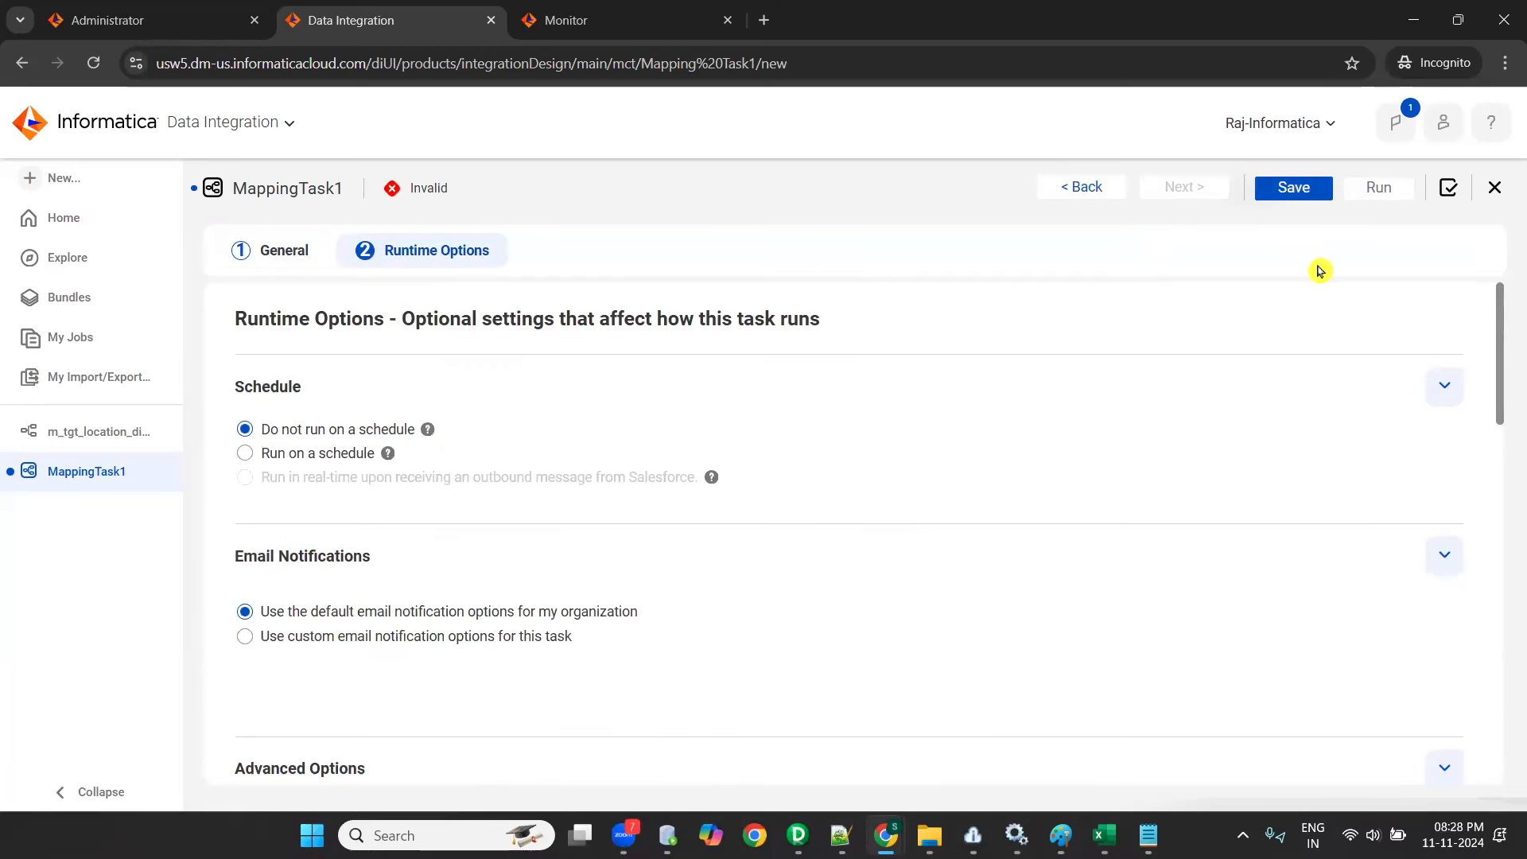
{"action": "left_click", "coordinate": [1294, 189]}
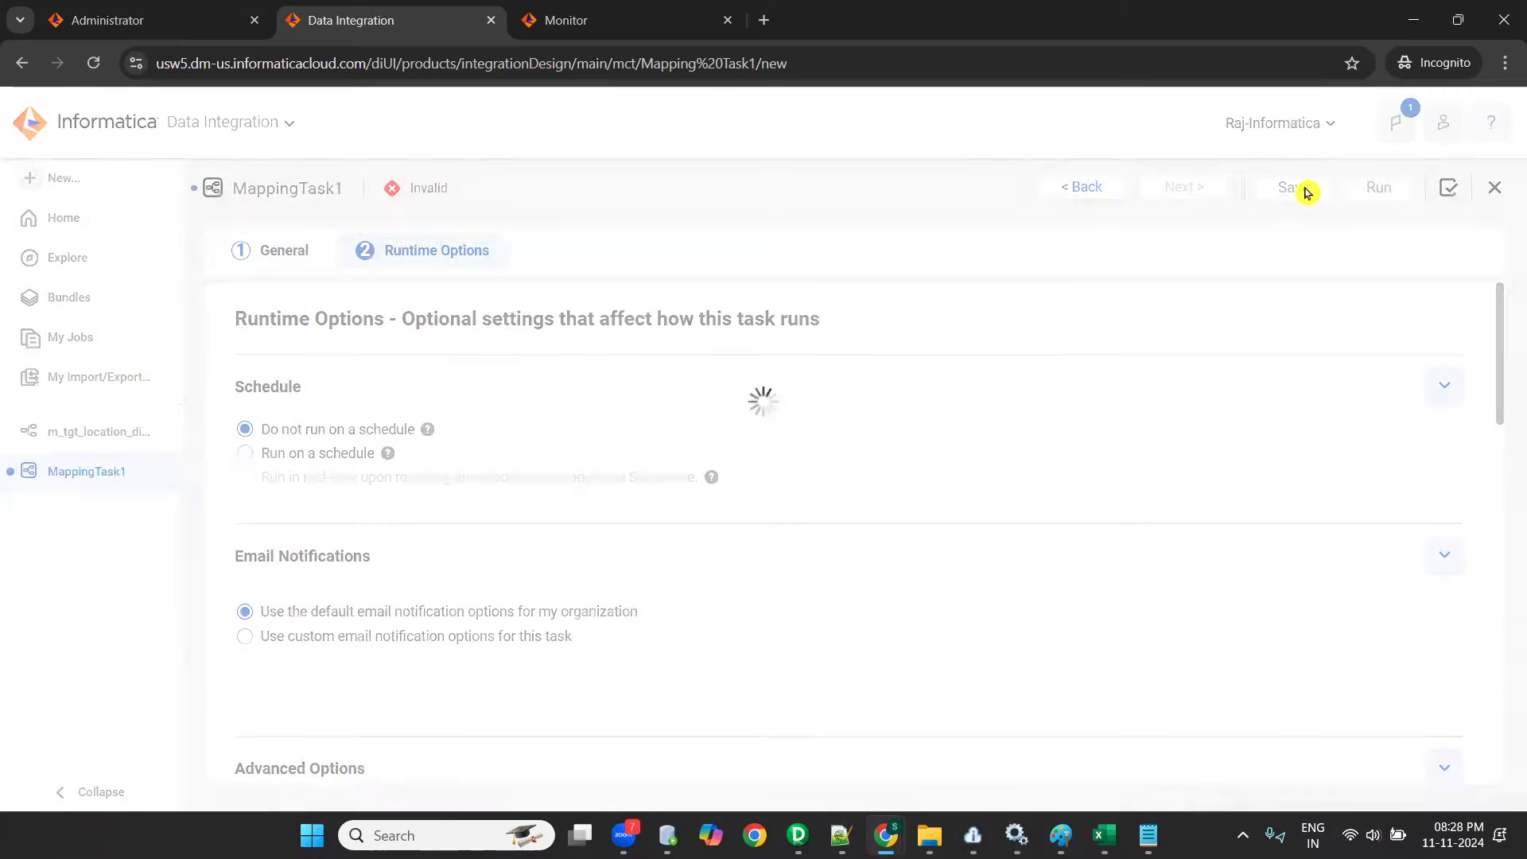
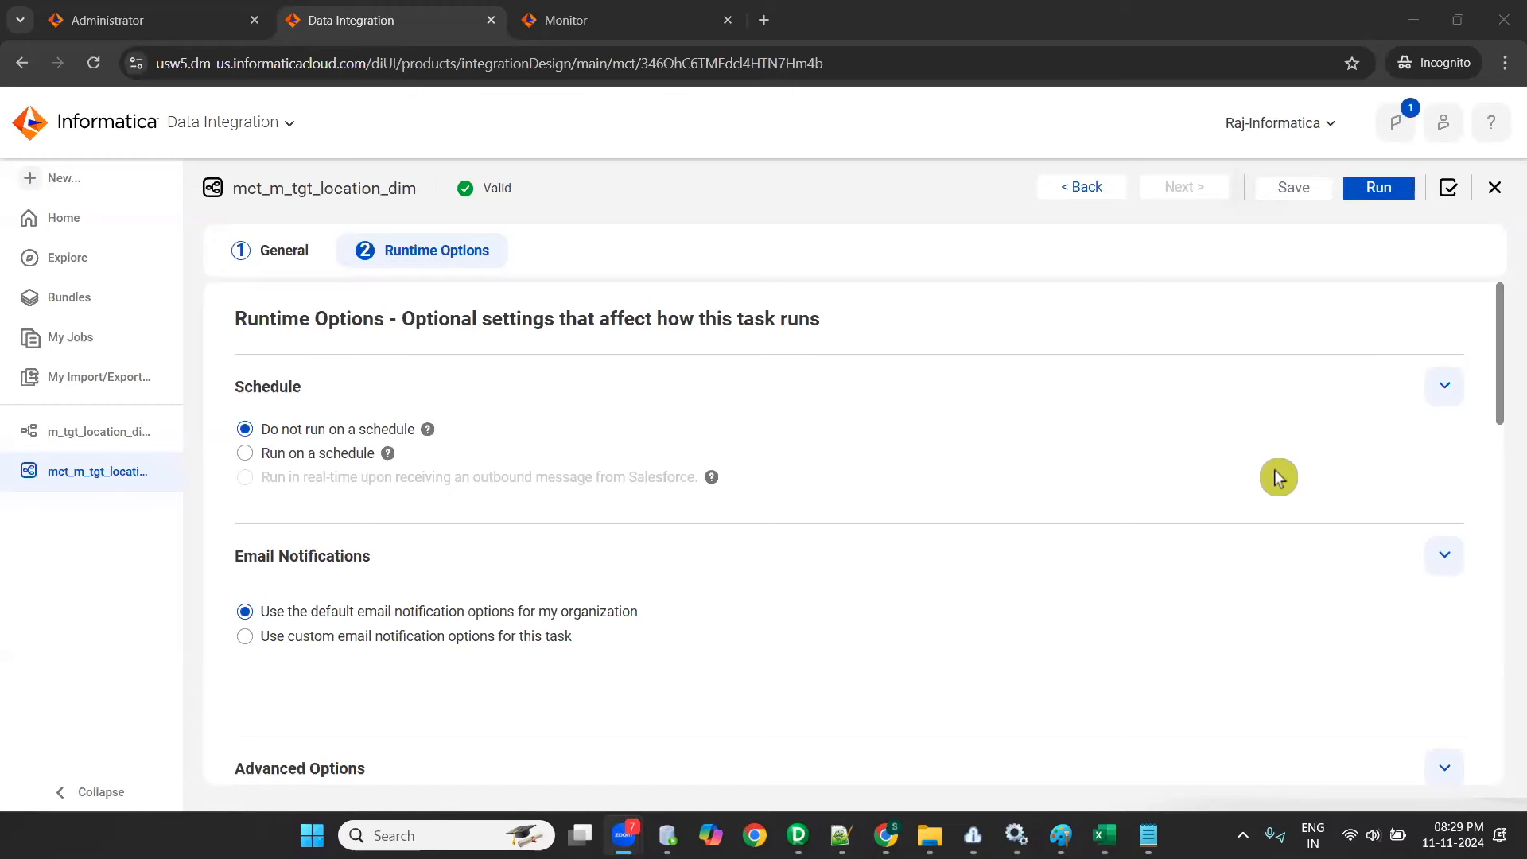
- Glance at mapping m_tgt_location_dim, return to mapping task mct_m_tgt_location_dim and run it
{"action": "scroll", "coordinate": [1029, 624], "scroll_direction": "down", "scroll_amount": 15}
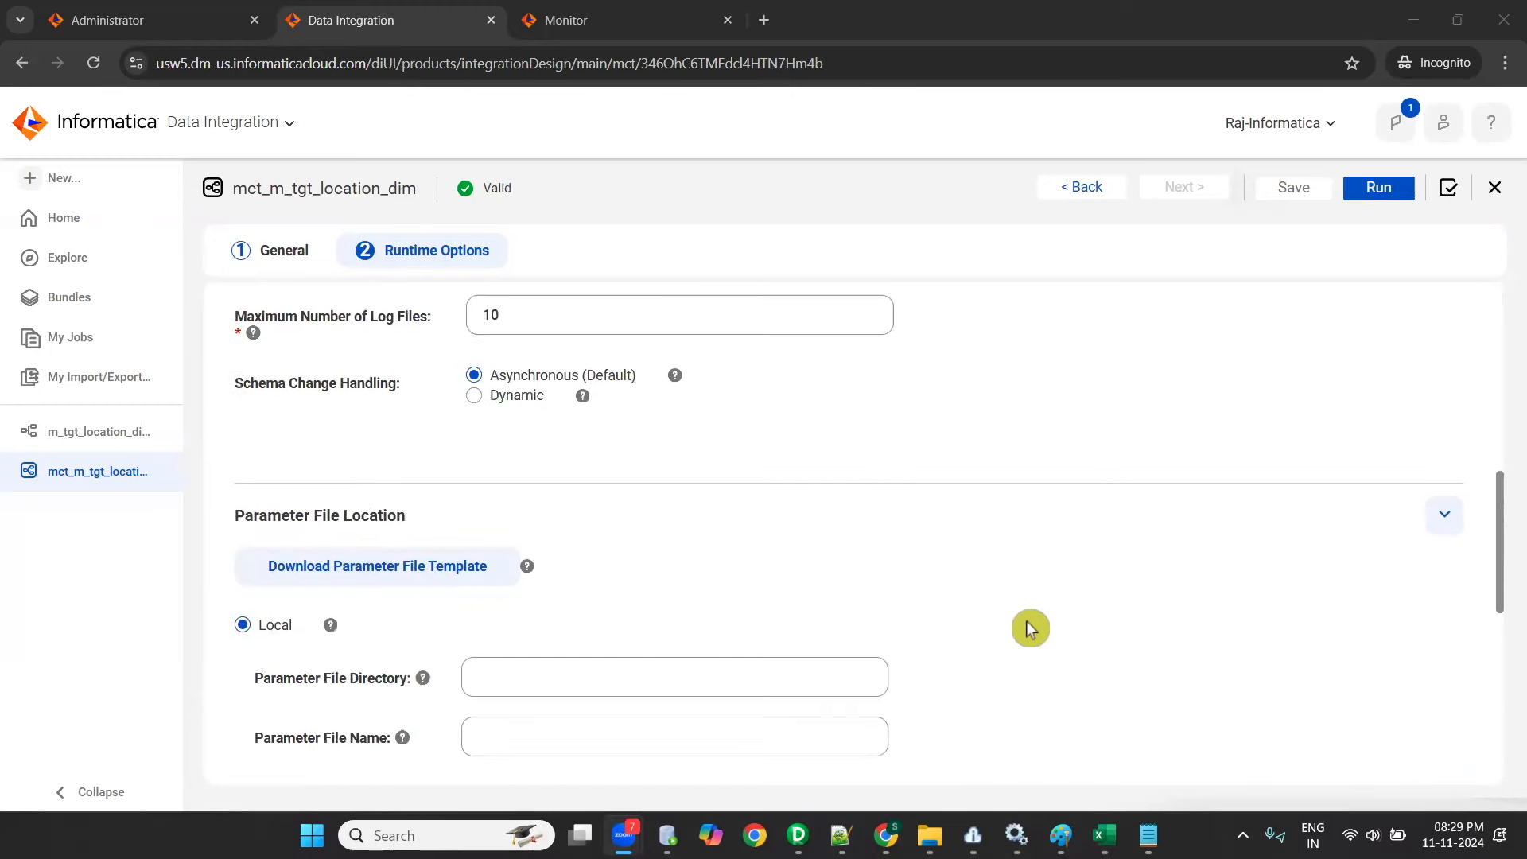
{"action": "left_click", "coordinate": [70, 442]}
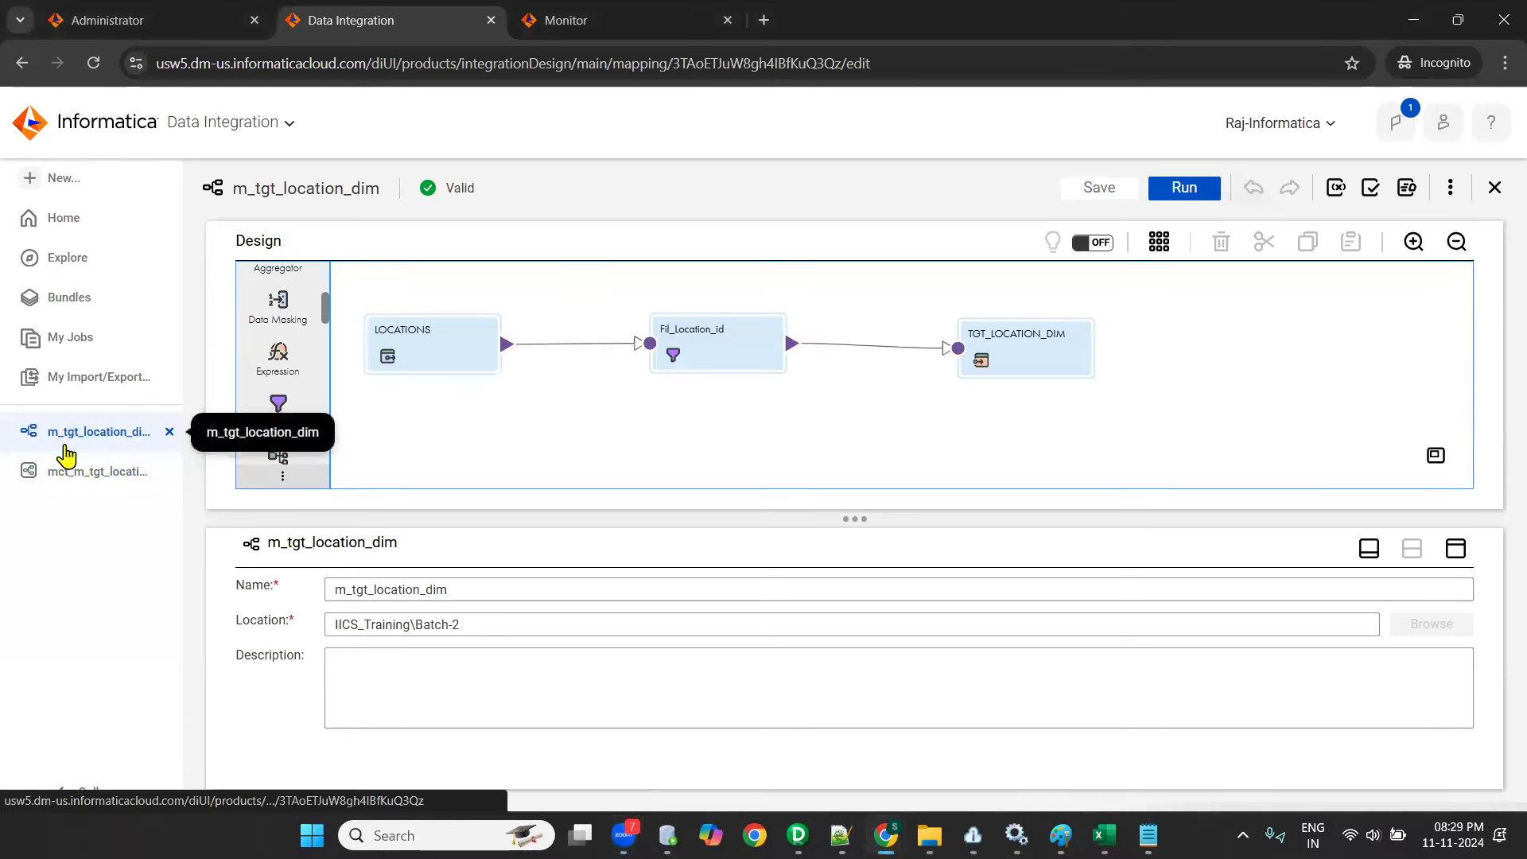
{"action": "left_click", "coordinate": [70, 480]}
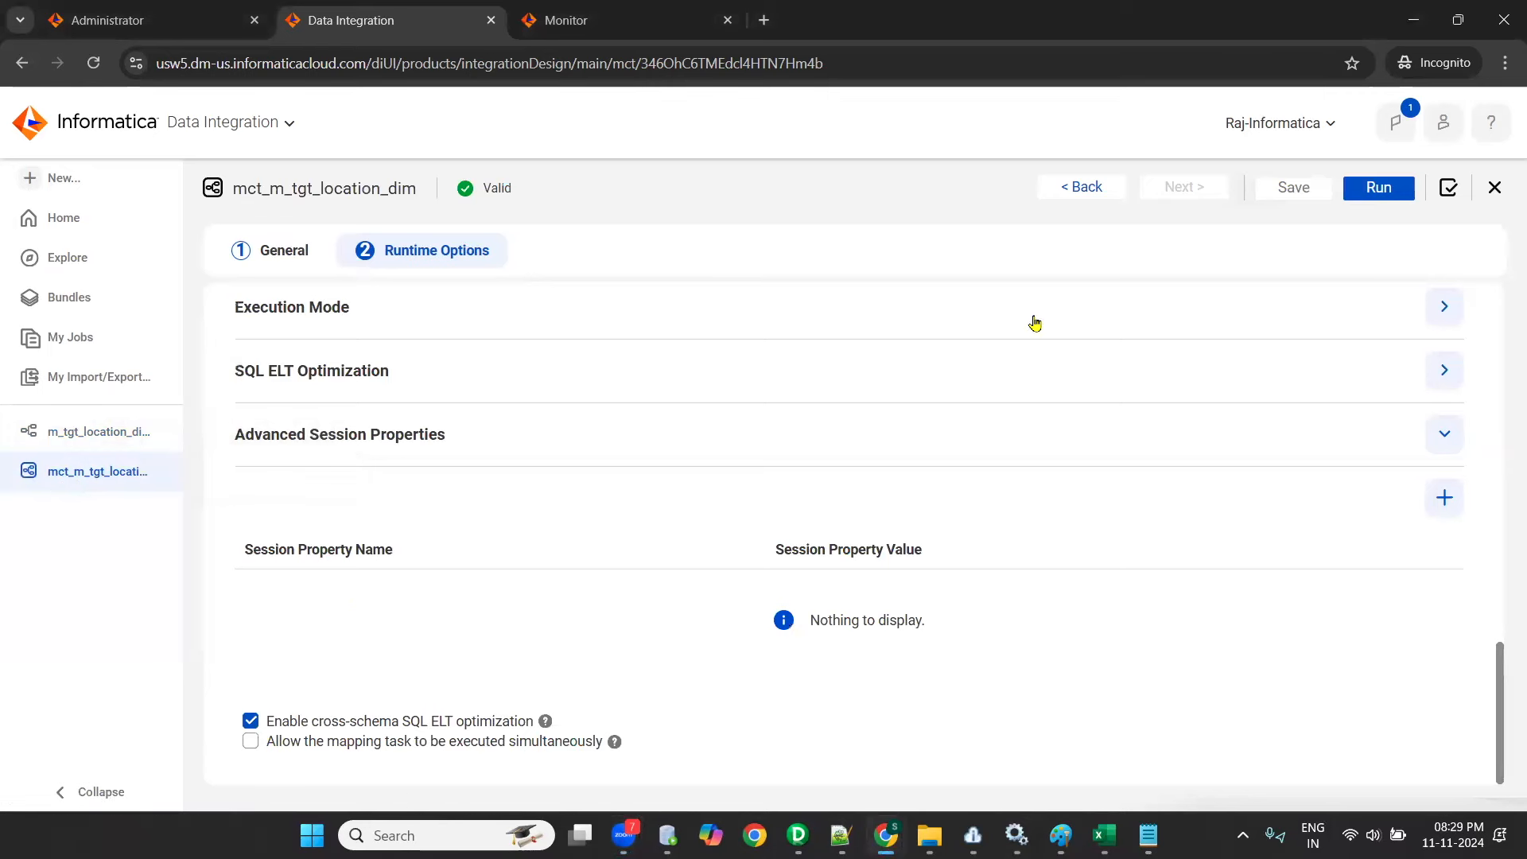
{"action": "left_click", "coordinate": [1354, 195]}
- Refresh the Data Integration list of own jobs and try to view the details of job mct_m_tgt_location_dim-1
{"action": "left_click", "coordinate": [55, 346]}
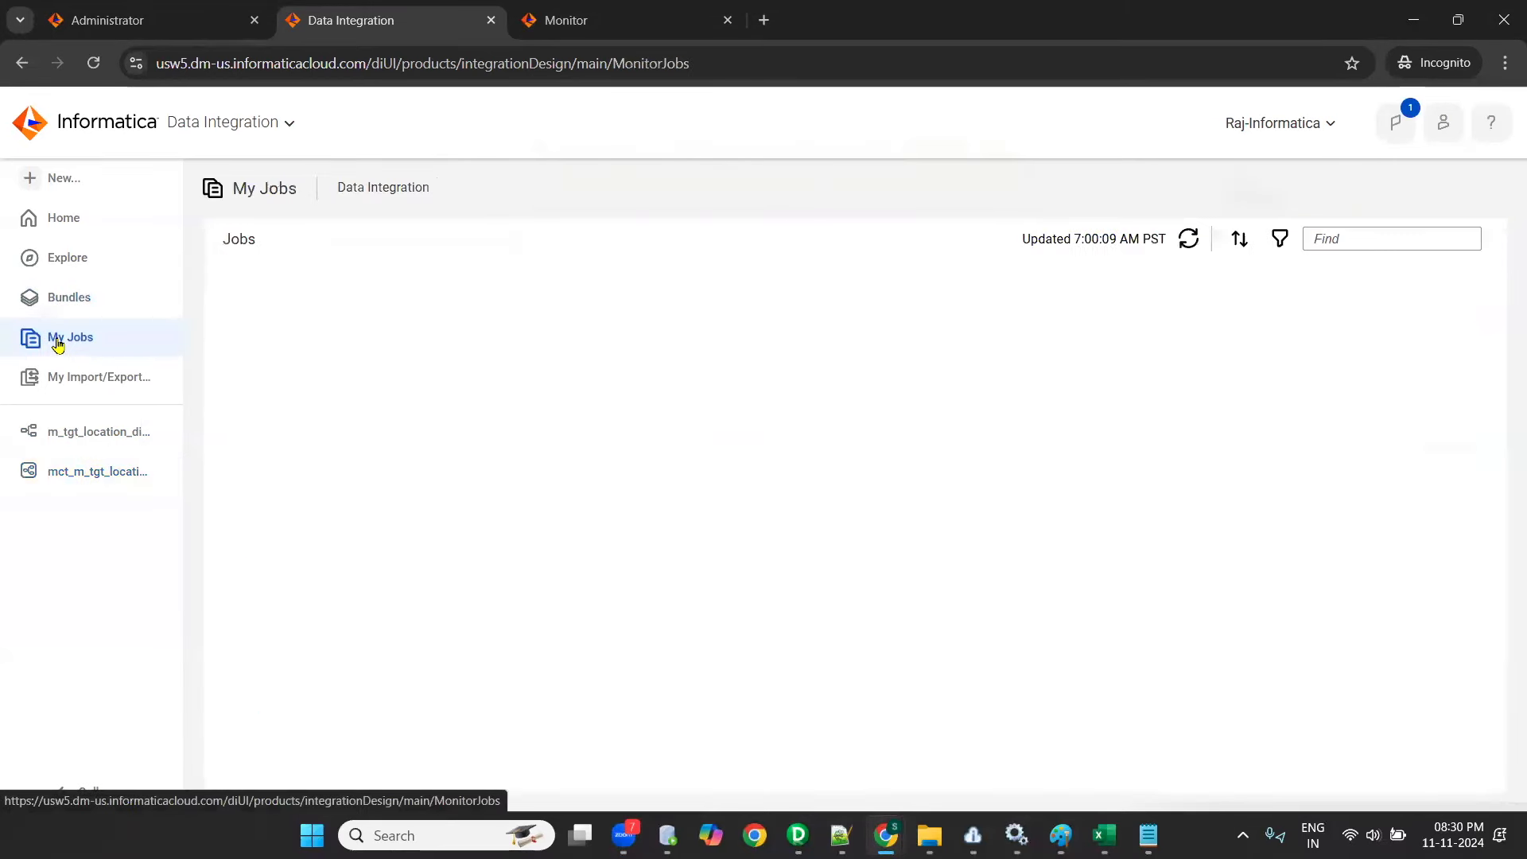
{"action": "left_click", "coordinate": [1193, 243]}
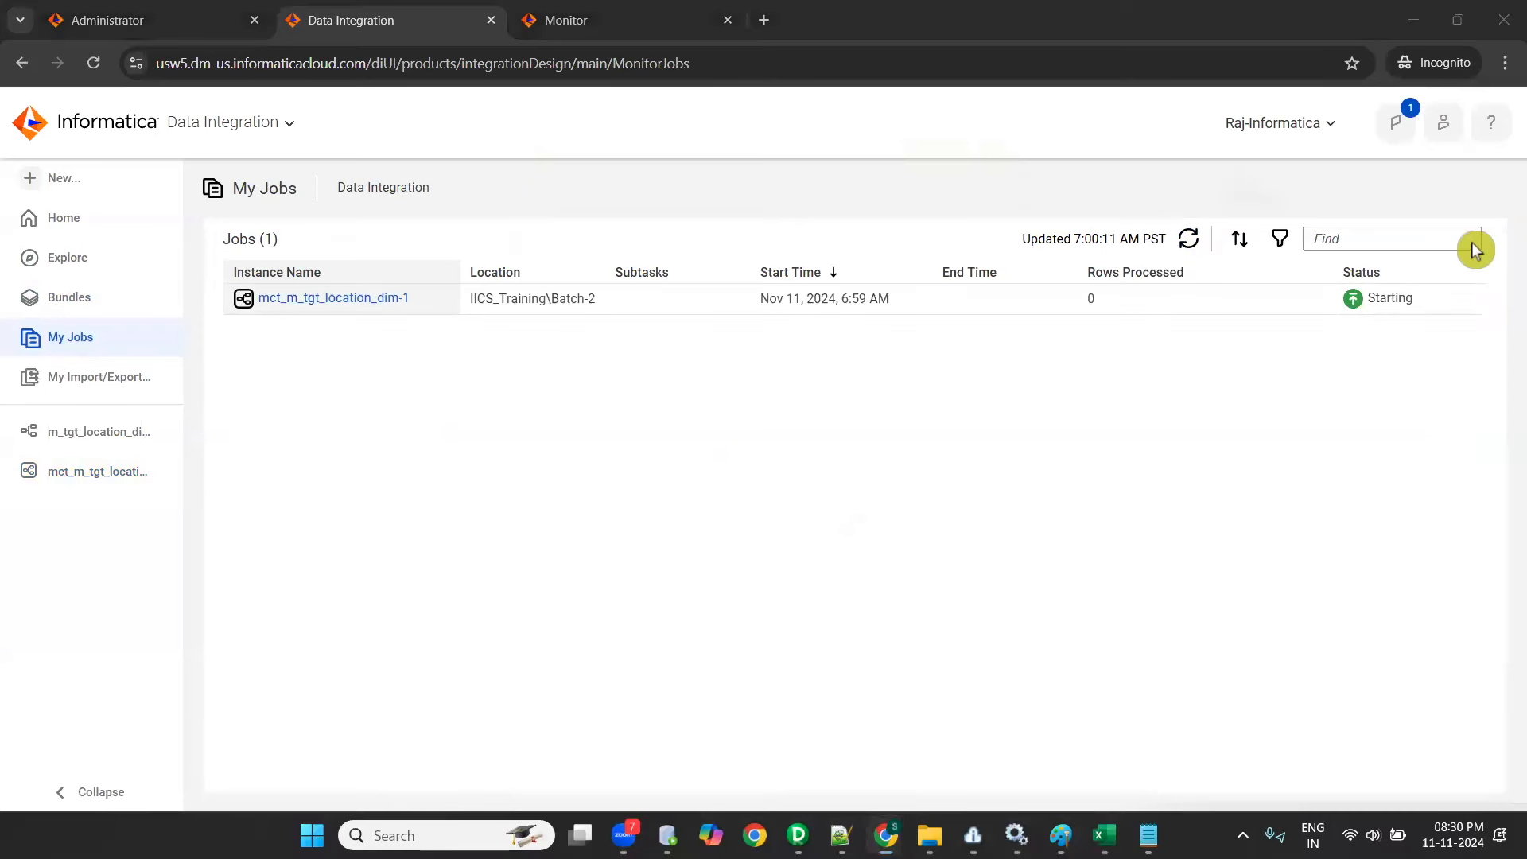
{"action": "left_click", "coordinate": [336, 301]}
{"action": "left_click", "coordinate": [915, 509]}
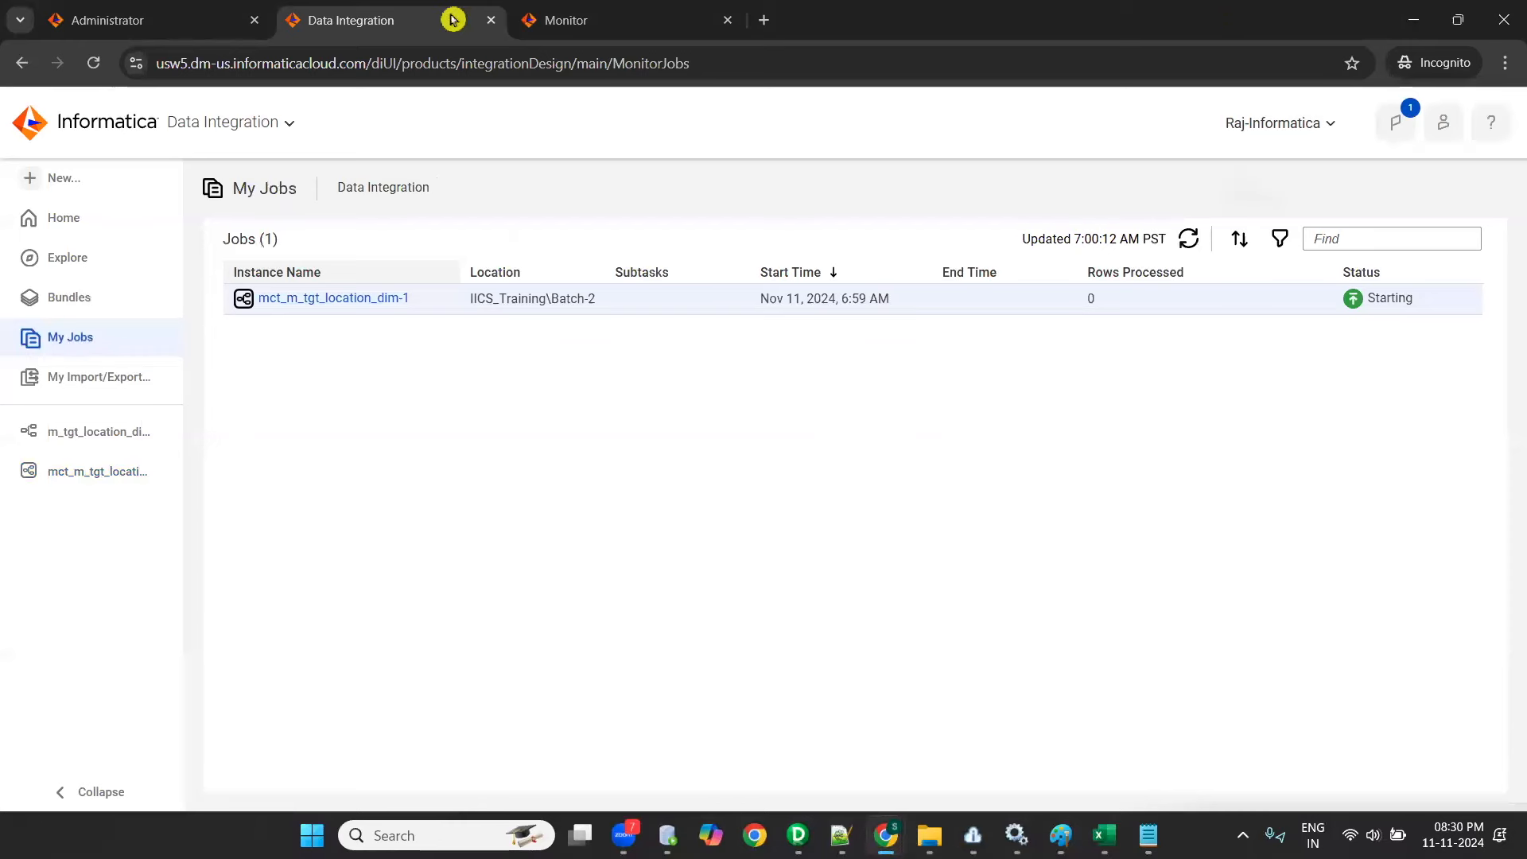
- Switch to Monitor, refresh the running jobs and try to view the details of mct_m_tgt_location_dim-1 there
{"action": "left_click", "coordinate": [646, 19]}
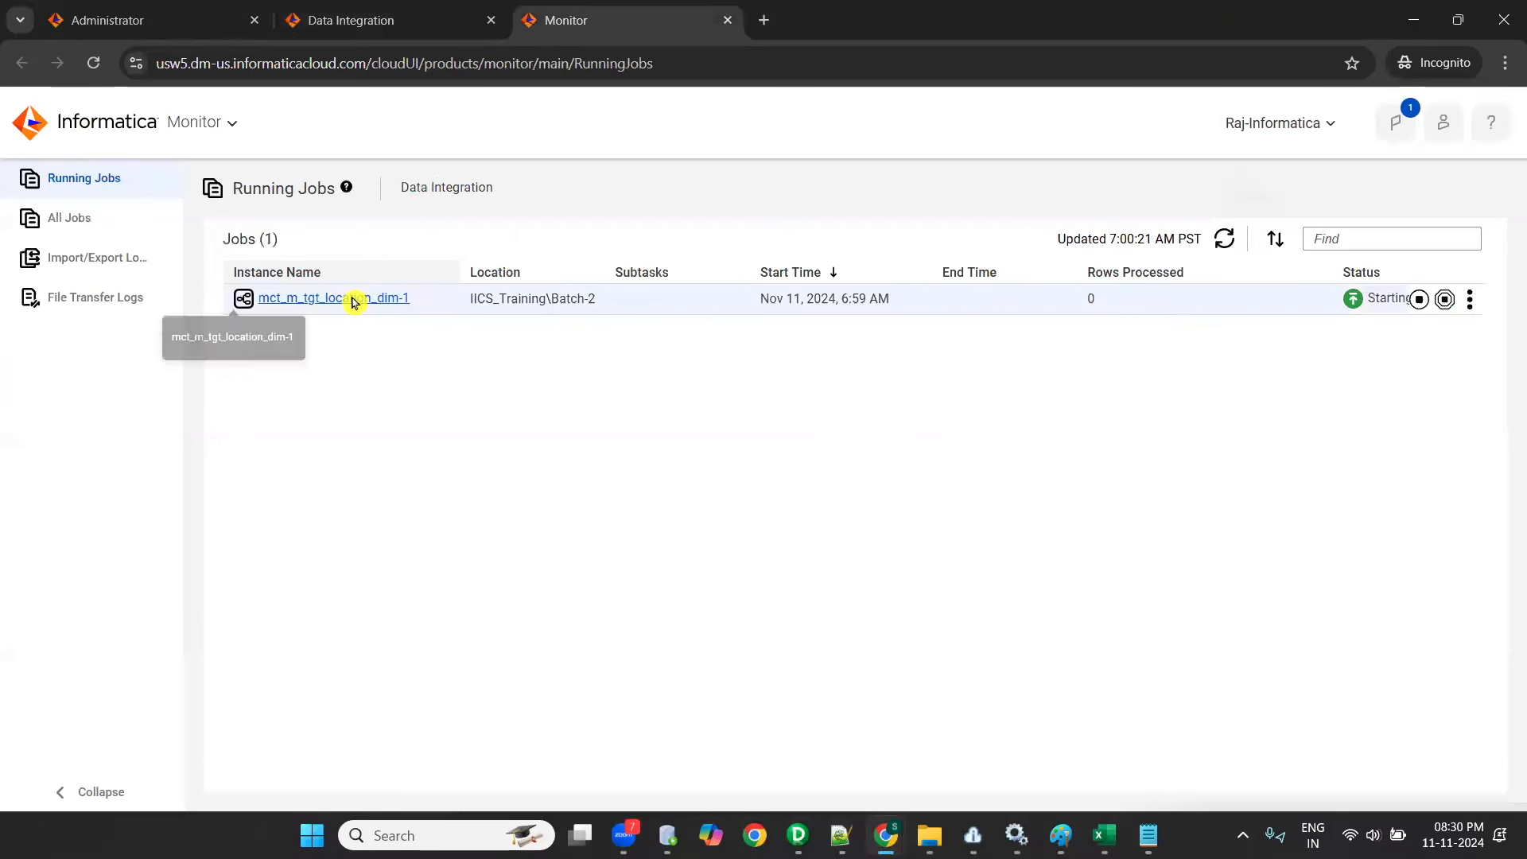
{"action": "left_click", "coordinate": [358, 300]}
{"action": "left_click", "coordinate": [910, 507]}
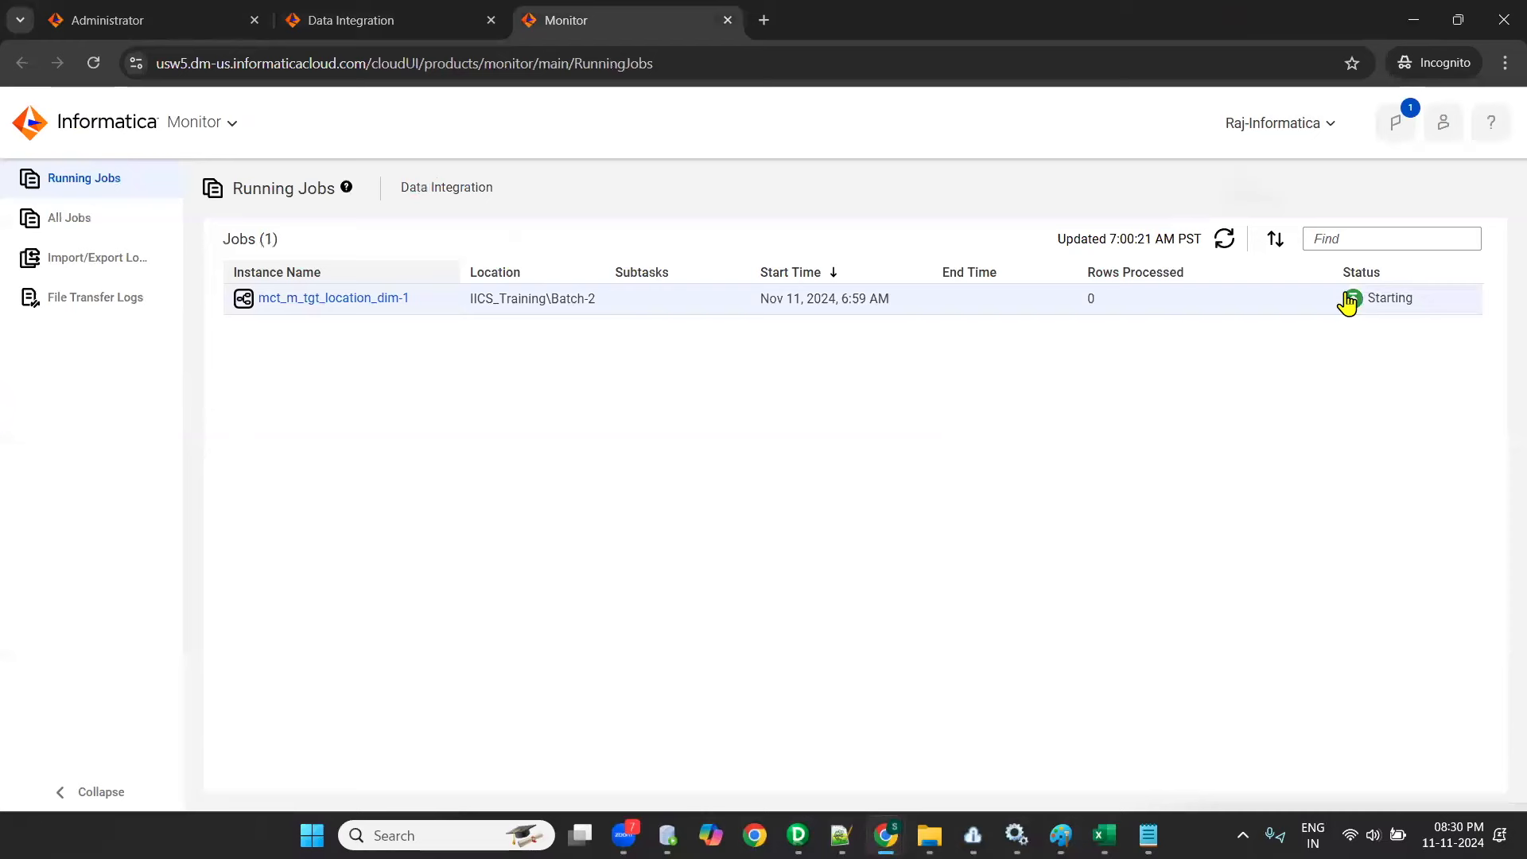
{"action": "left_click", "coordinate": [1225, 253]}
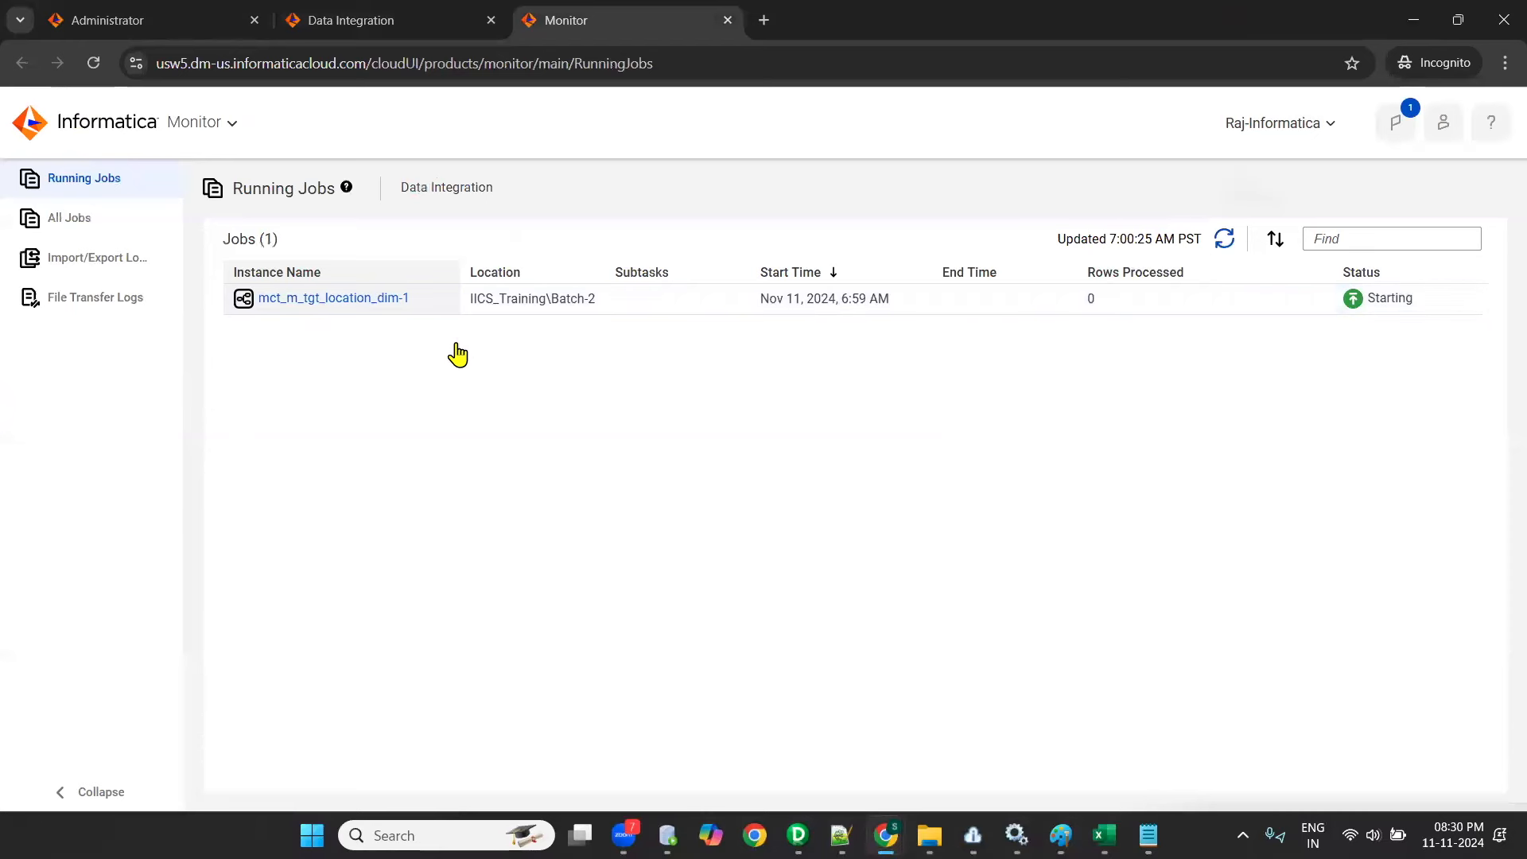
{"action": "left_click", "coordinate": [376, 309]}
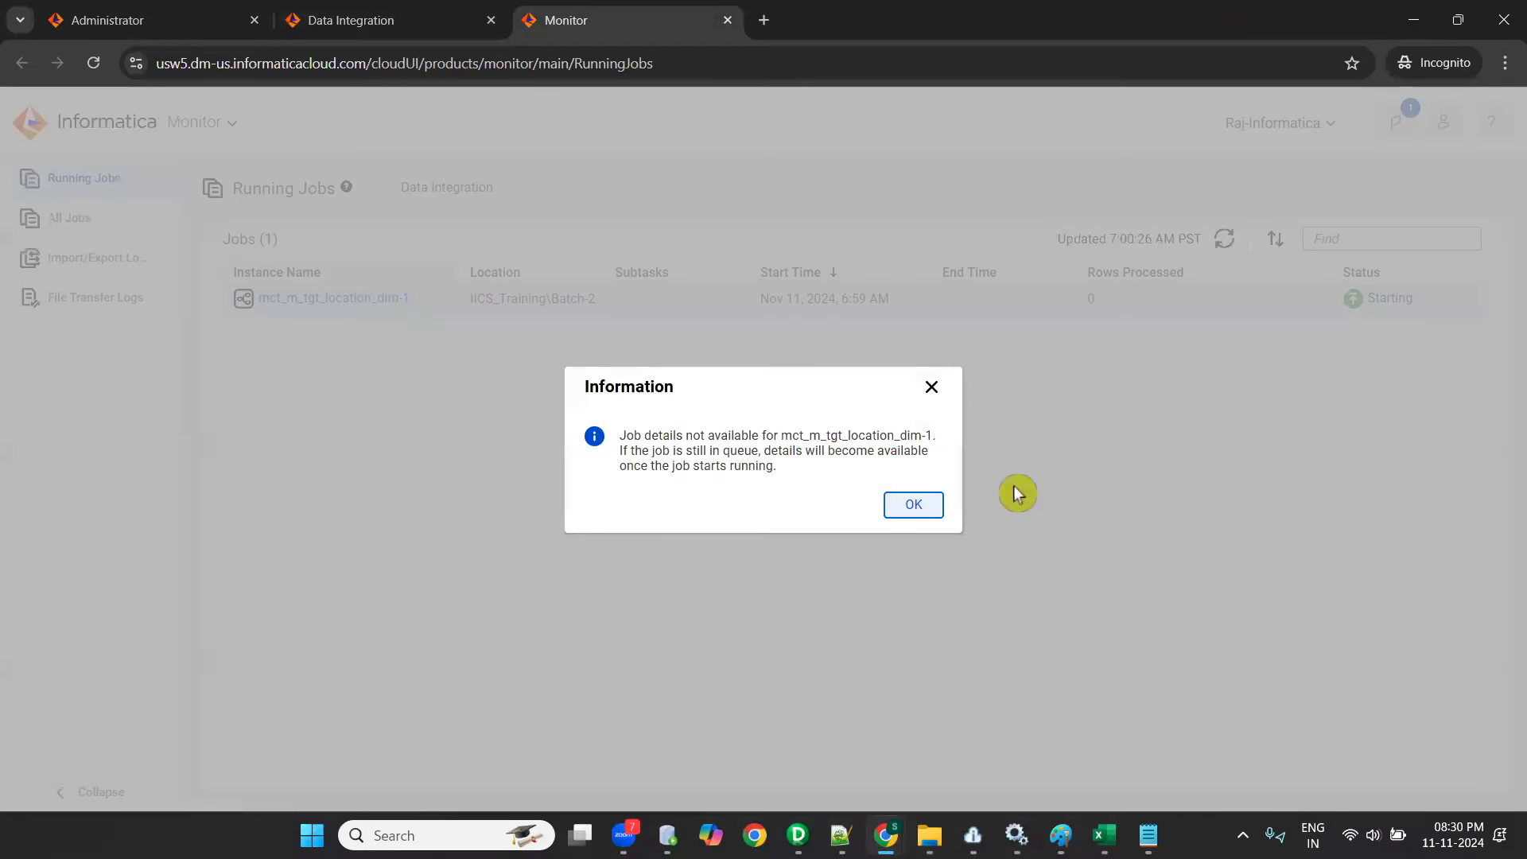
{"action": "left_click", "coordinate": [911, 510]}
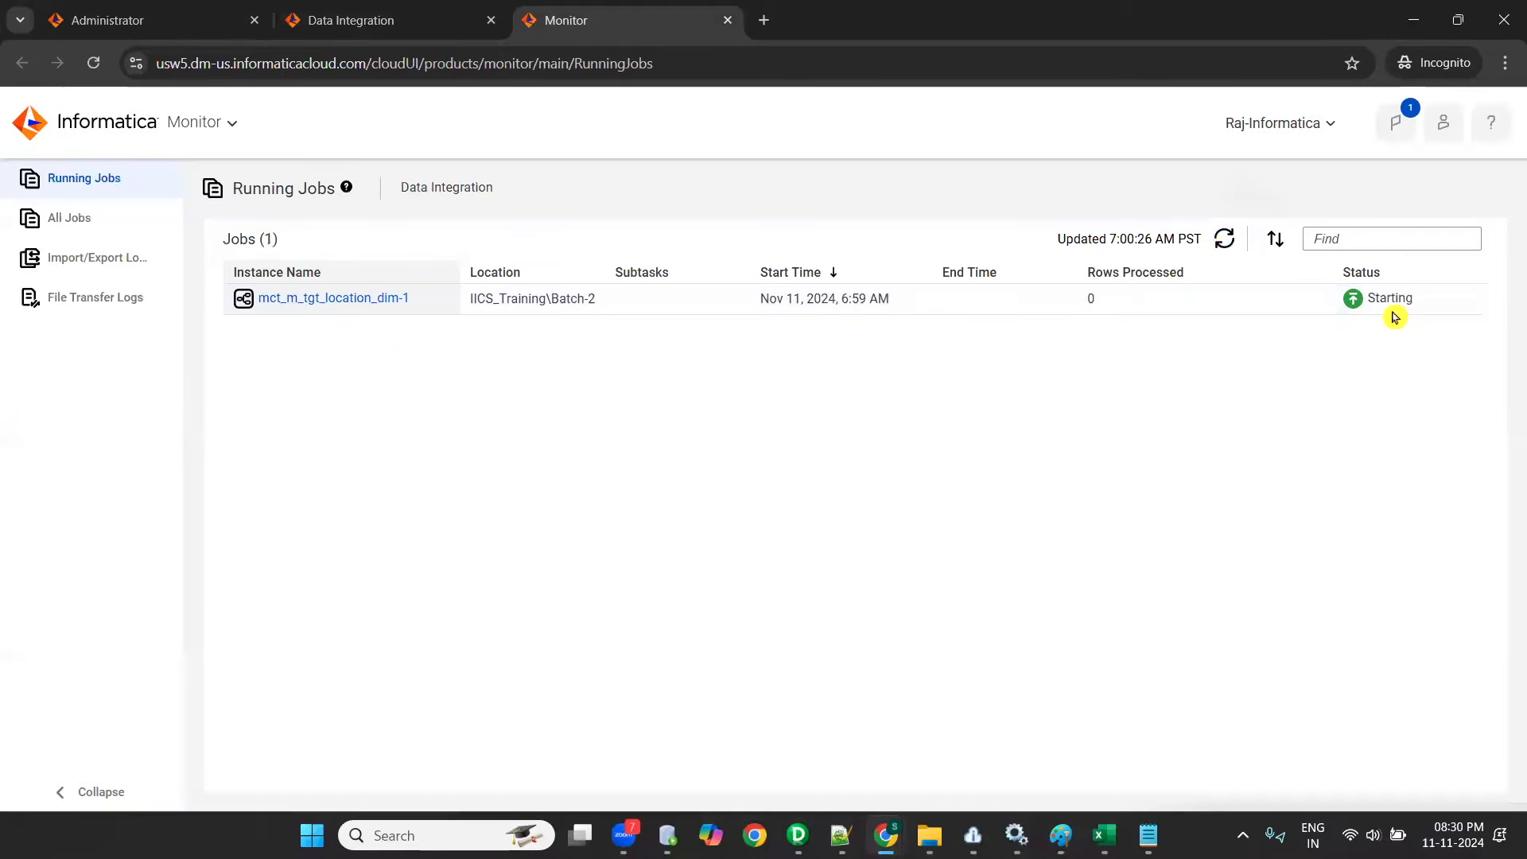
- Refresh the running jobs again, retry the job's details and recheck its status
{"action": "left_click", "coordinate": [1224, 244]}
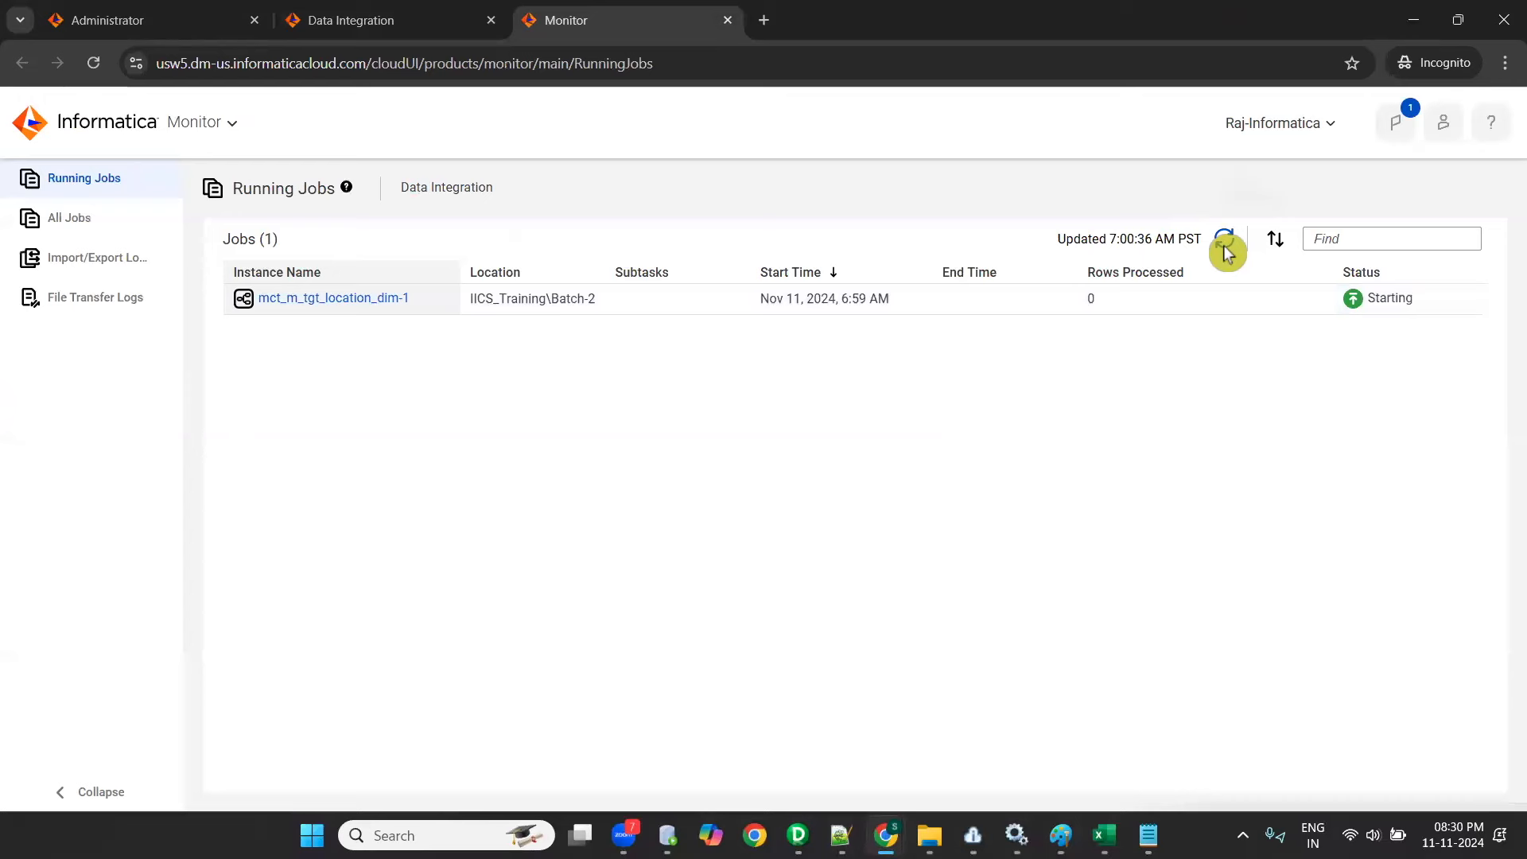
{"action": "left_click", "coordinate": [358, 299]}
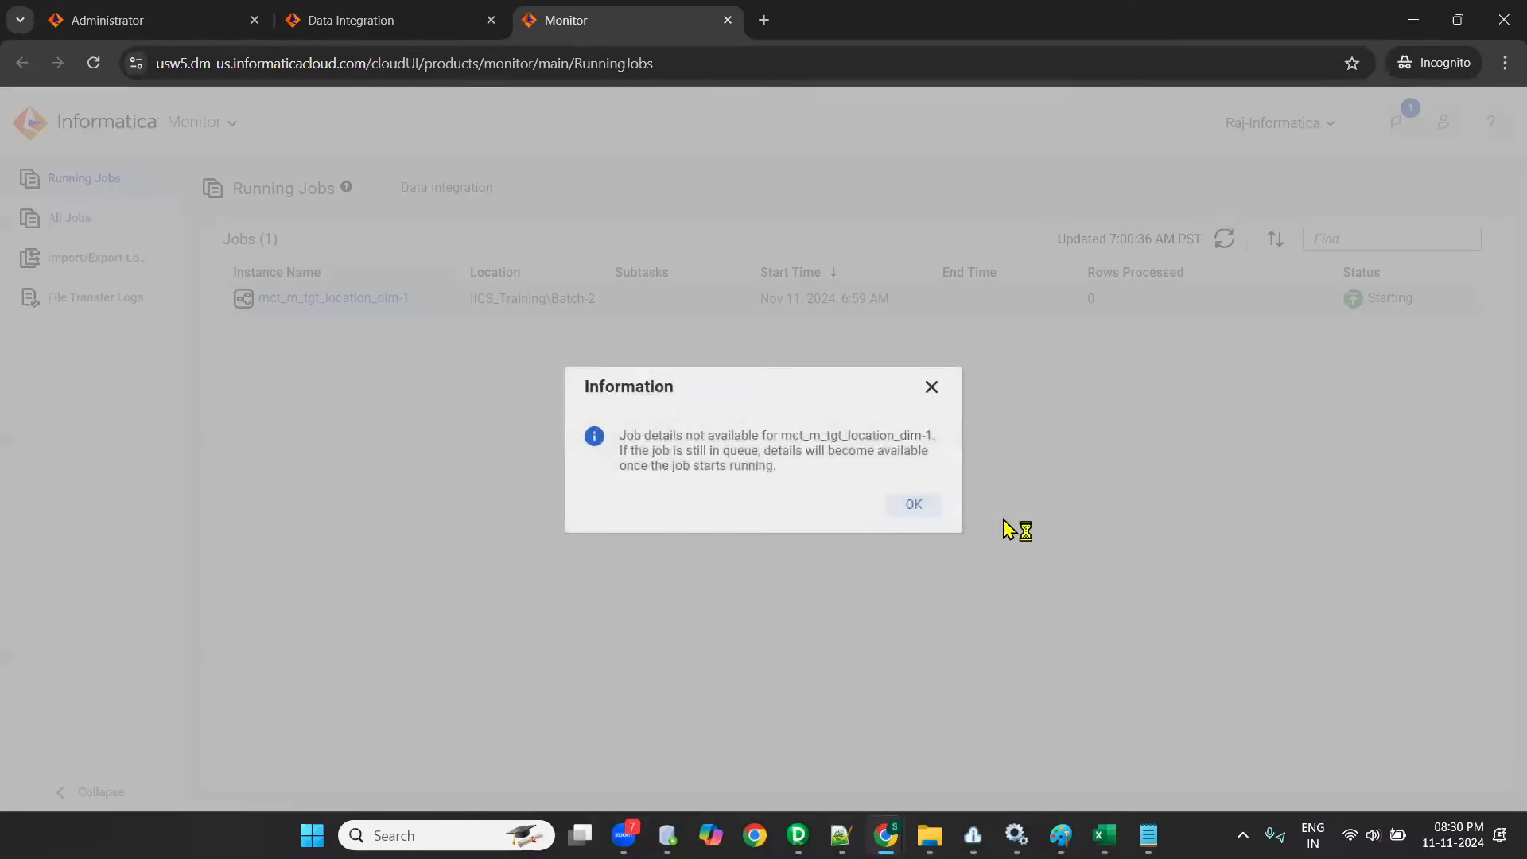
{"action": "left_click", "coordinate": [939, 503]}
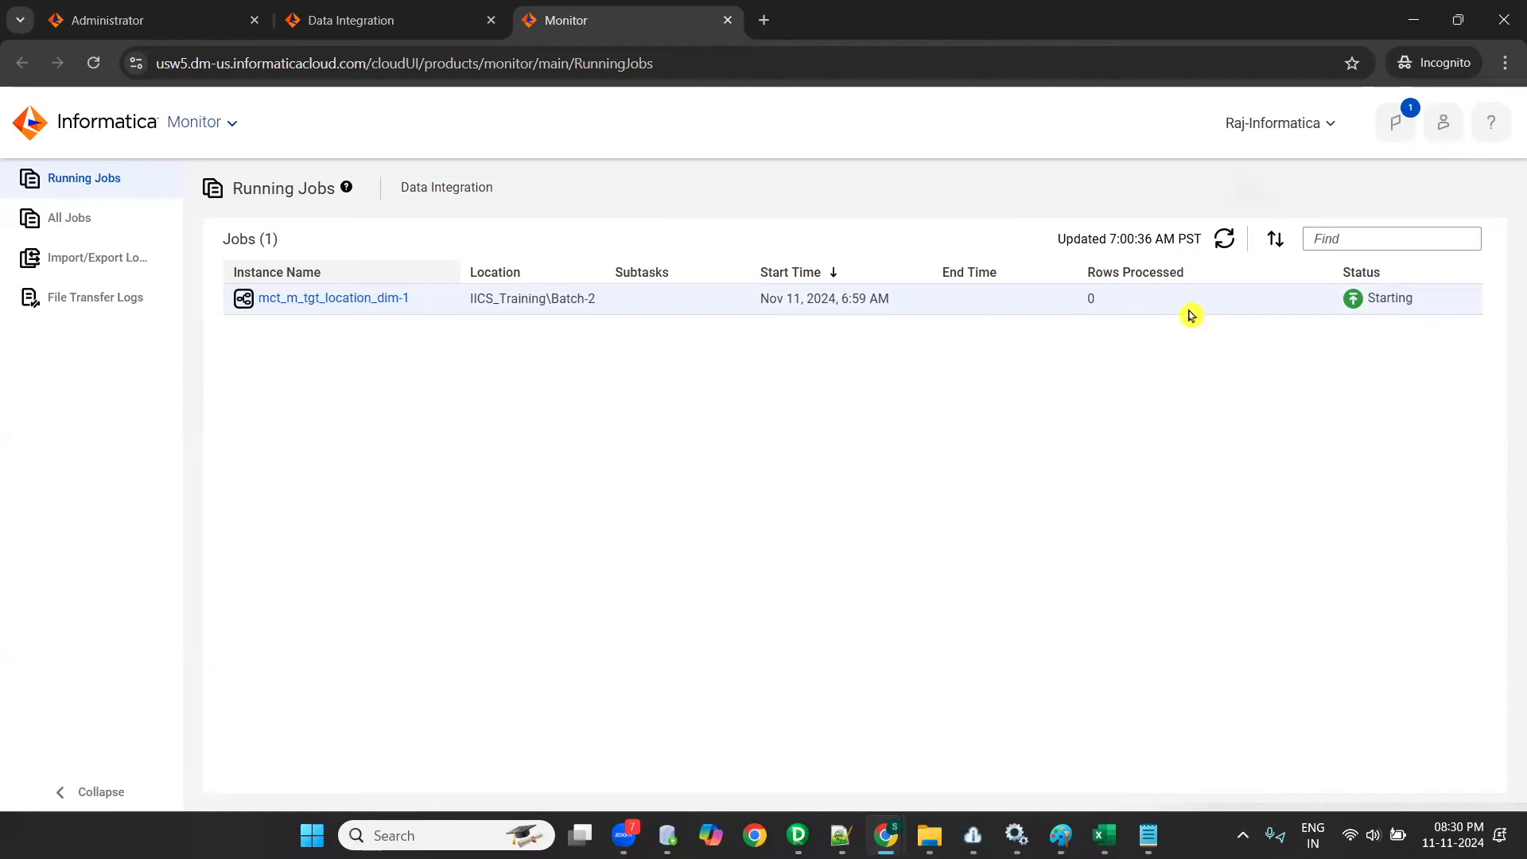
{"action": "left_click", "coordinate": [1225, 239]}
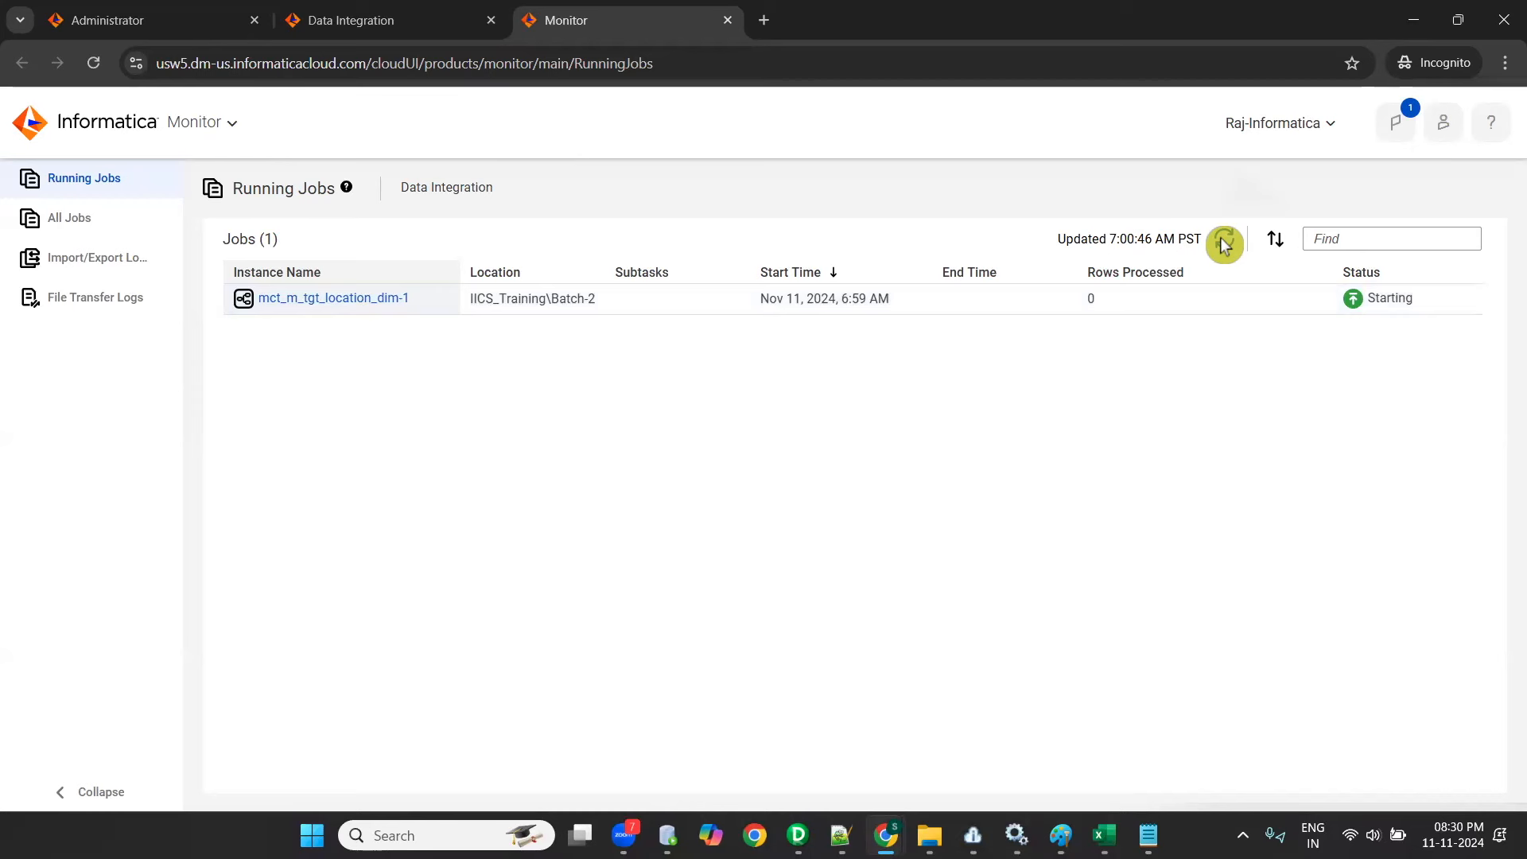
{"action": "left_click", "coordinate": [1224, 243]}
- Compare the job's refreshed status in Data Integration's My Jobs with Monitor's running jobs
{"action": "left_click", "coordinate": [326, 21]}
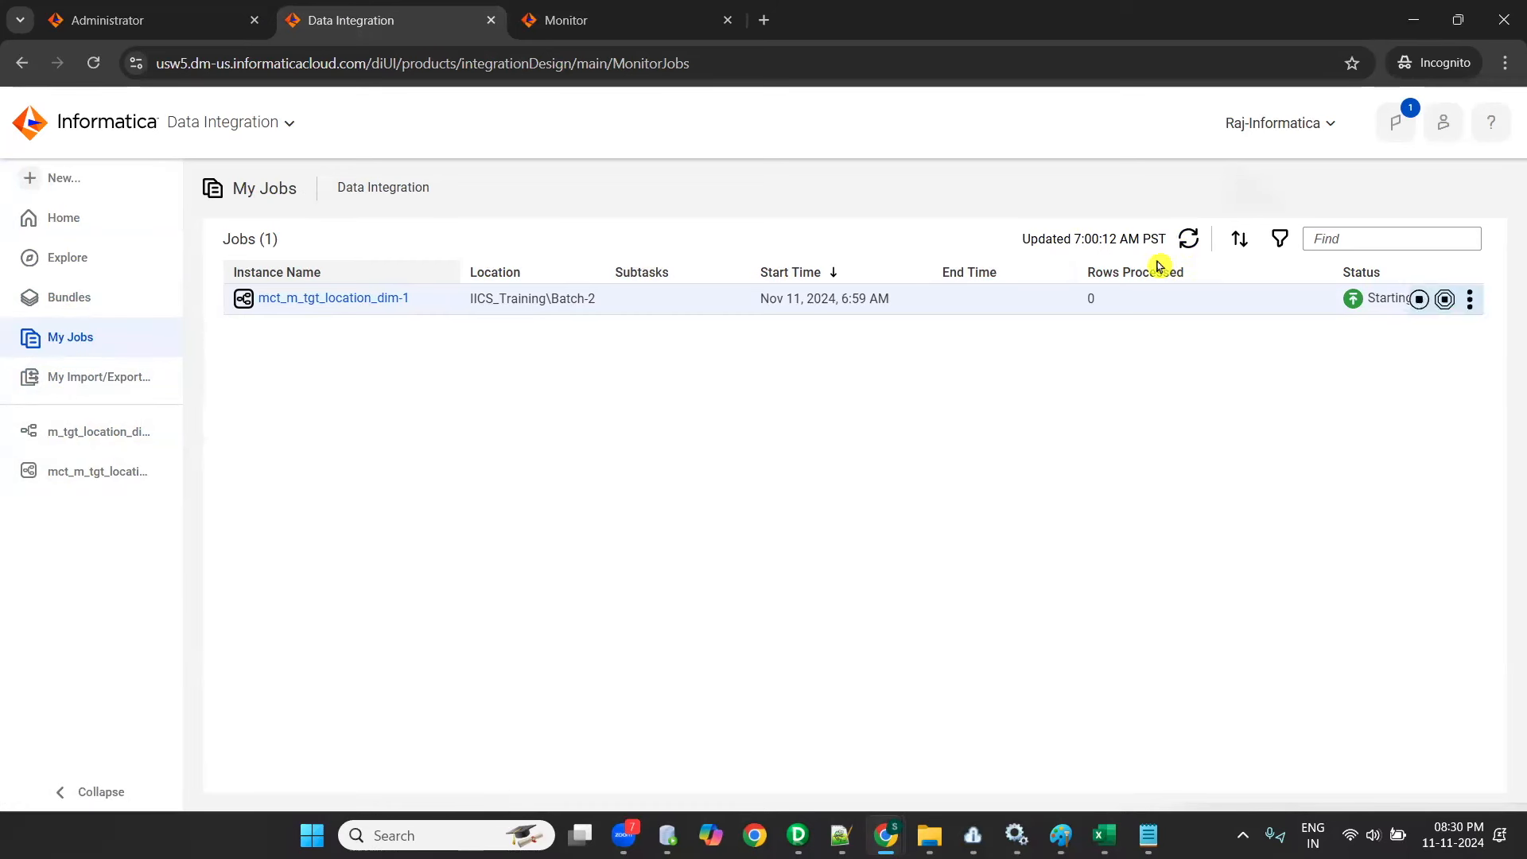
{"action": "left_click", "coordinate": [1188, 239]}
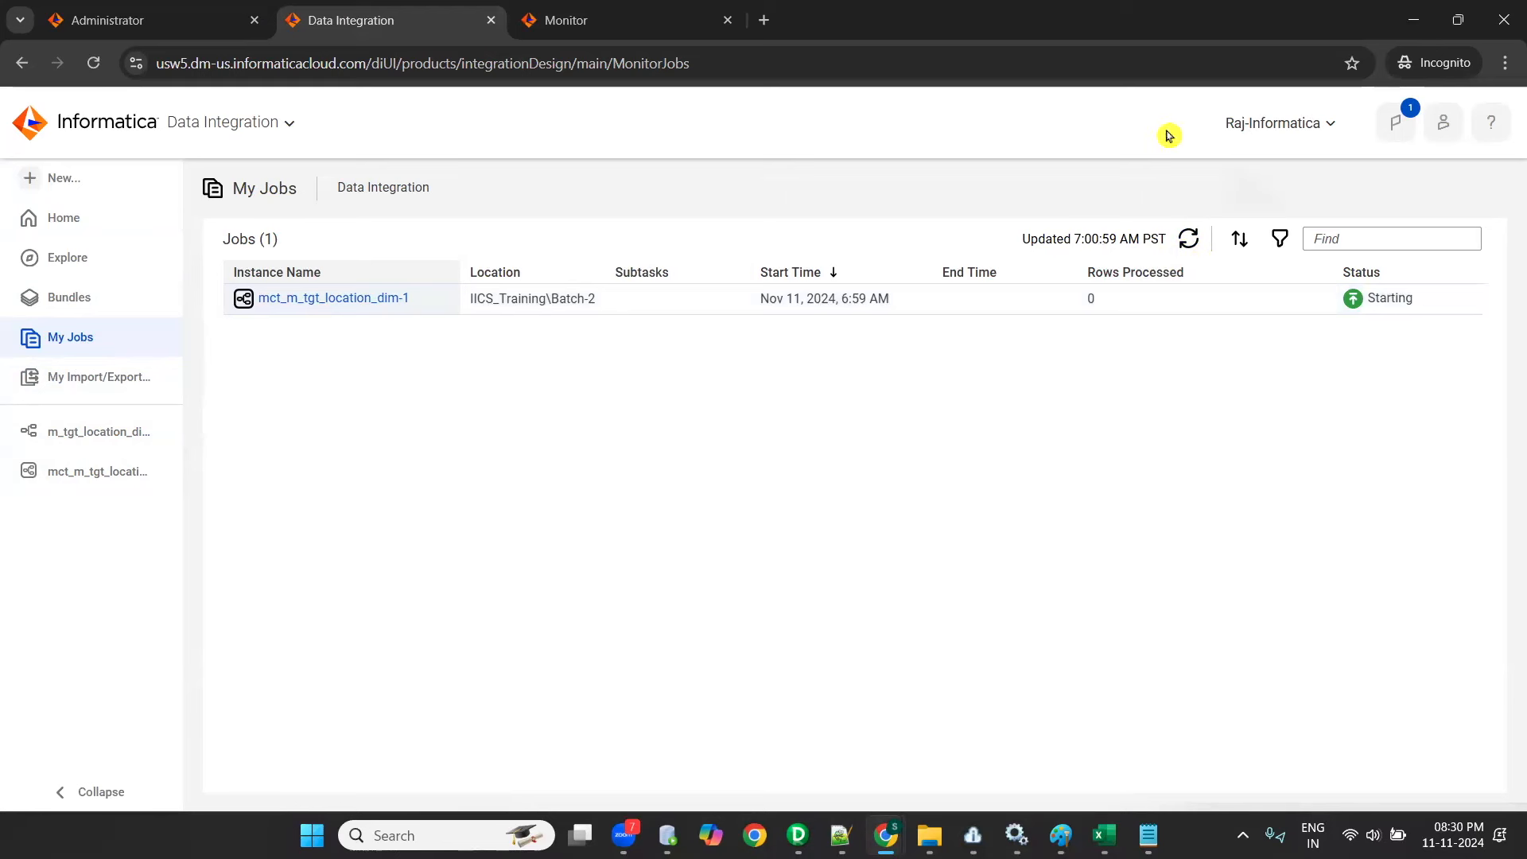
{"action": "left_click", "coordinate": [617, 12]}
{"action": "left_click", "coordinate": [1225, 244]}
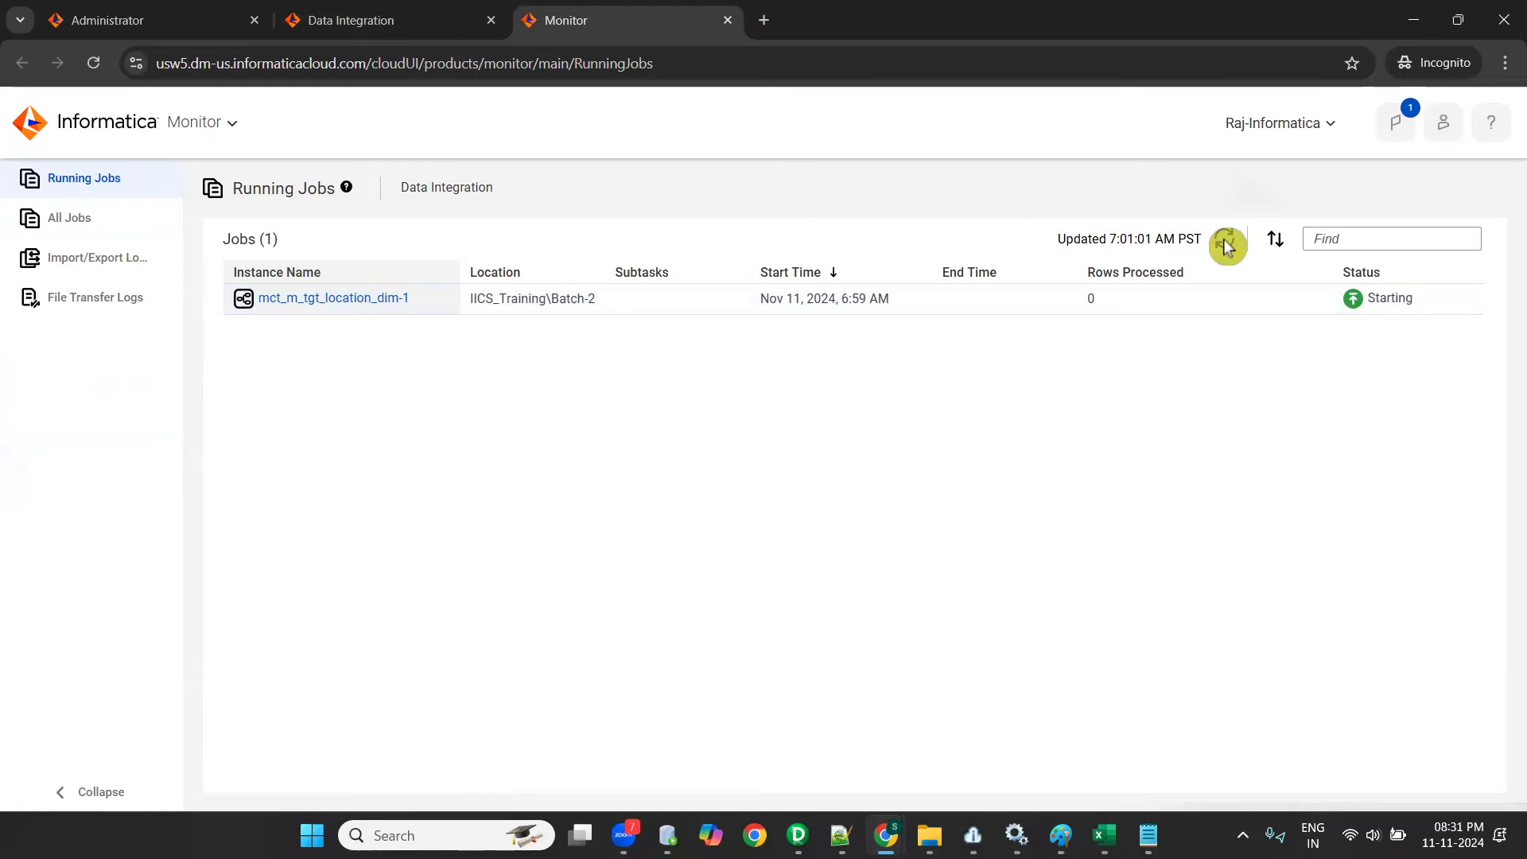
- Reload the Monitor page and check the Informatica Cloud Secure Agent's service status
{"action": "left_click", "coordinate": [93, 71]}
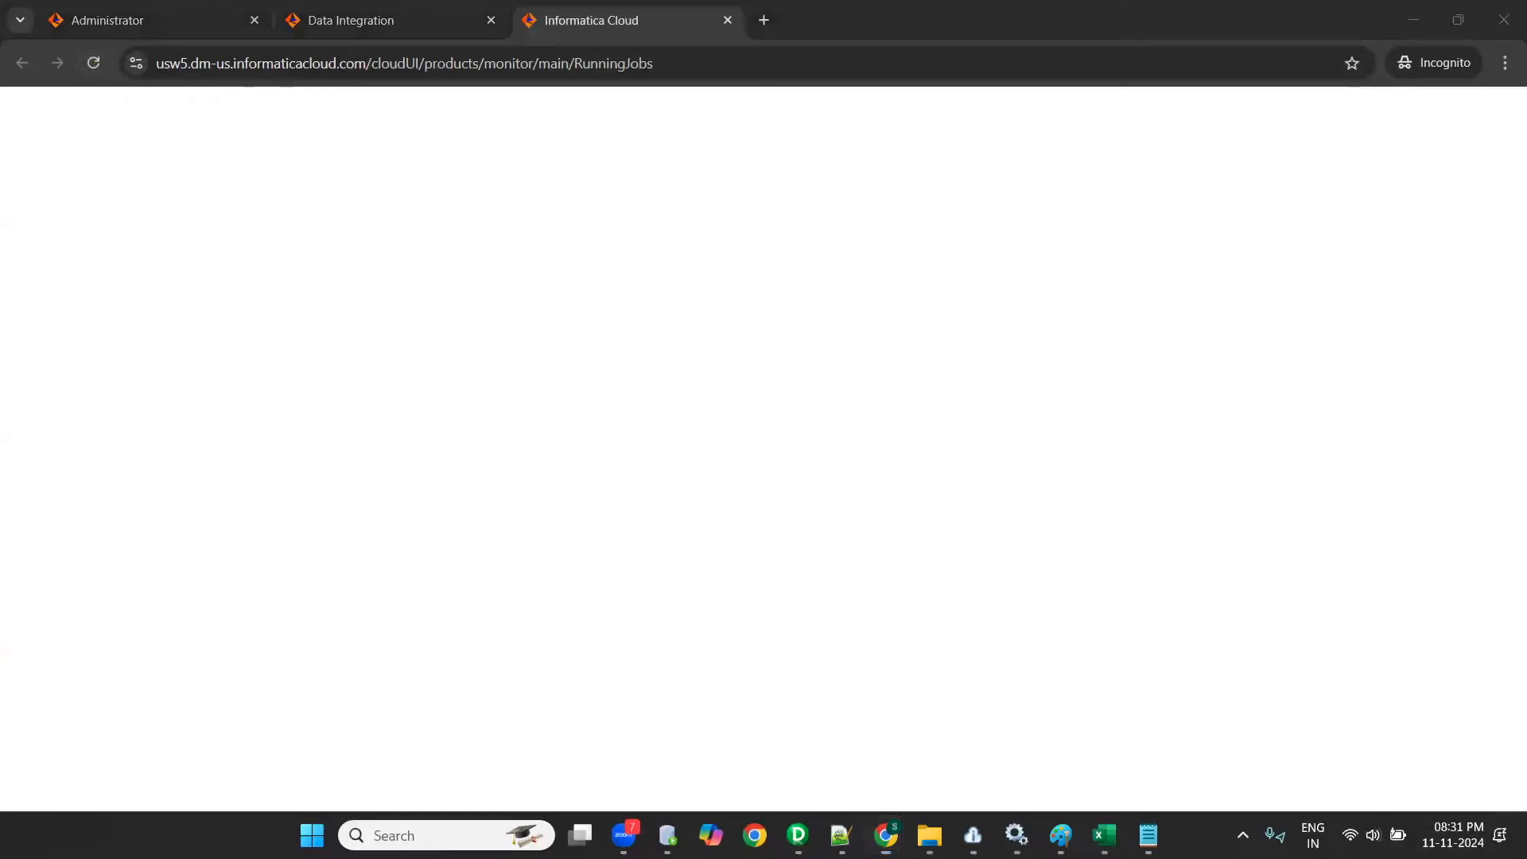
{"action": "left_click", "coordinate": [1243, 835]}
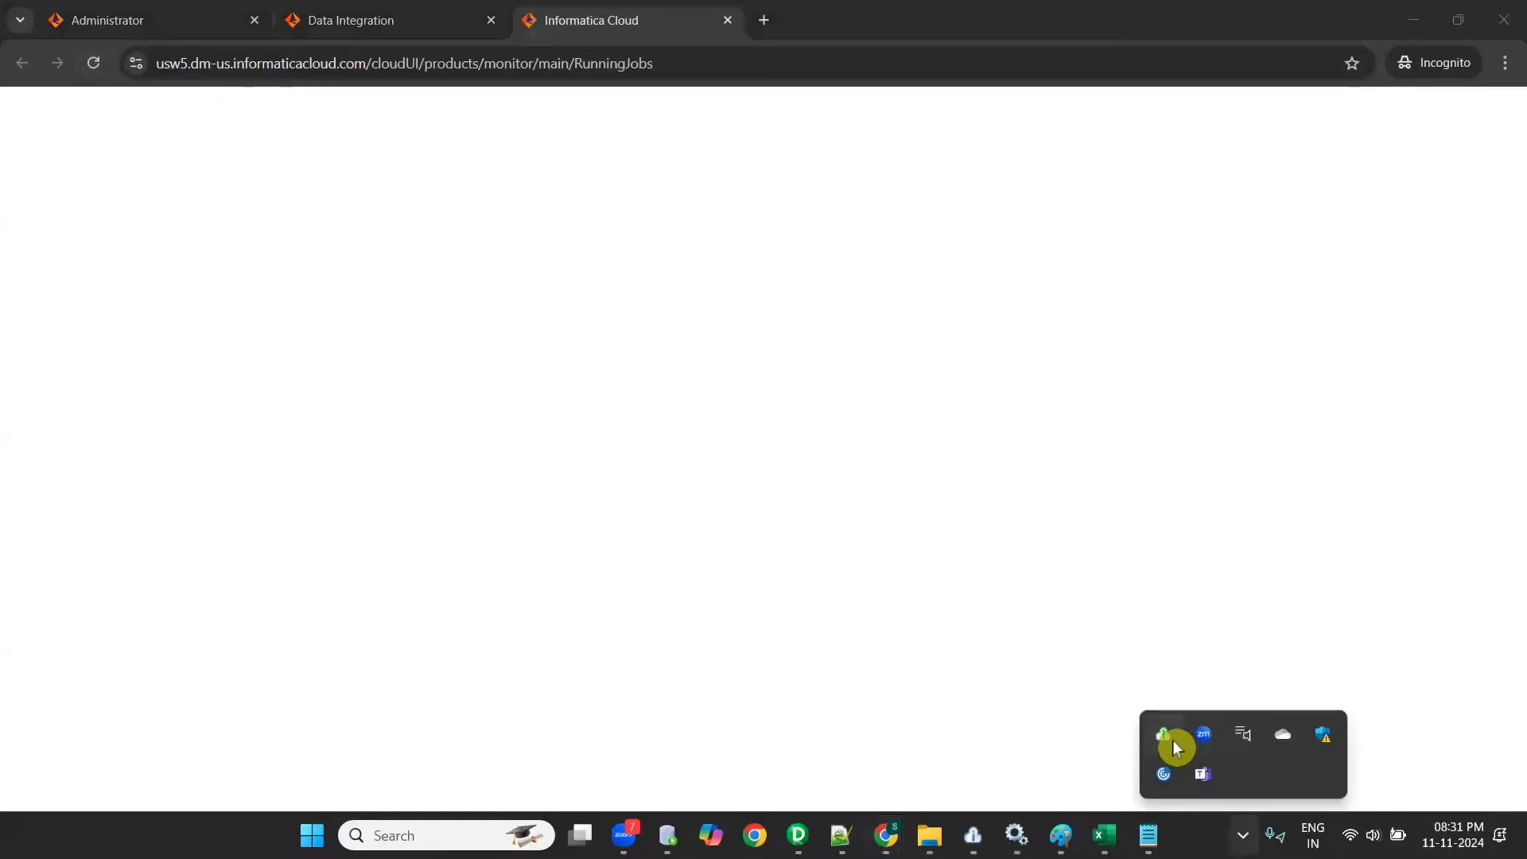
{"action": "left_click", "coordinate": [1173, 741]}
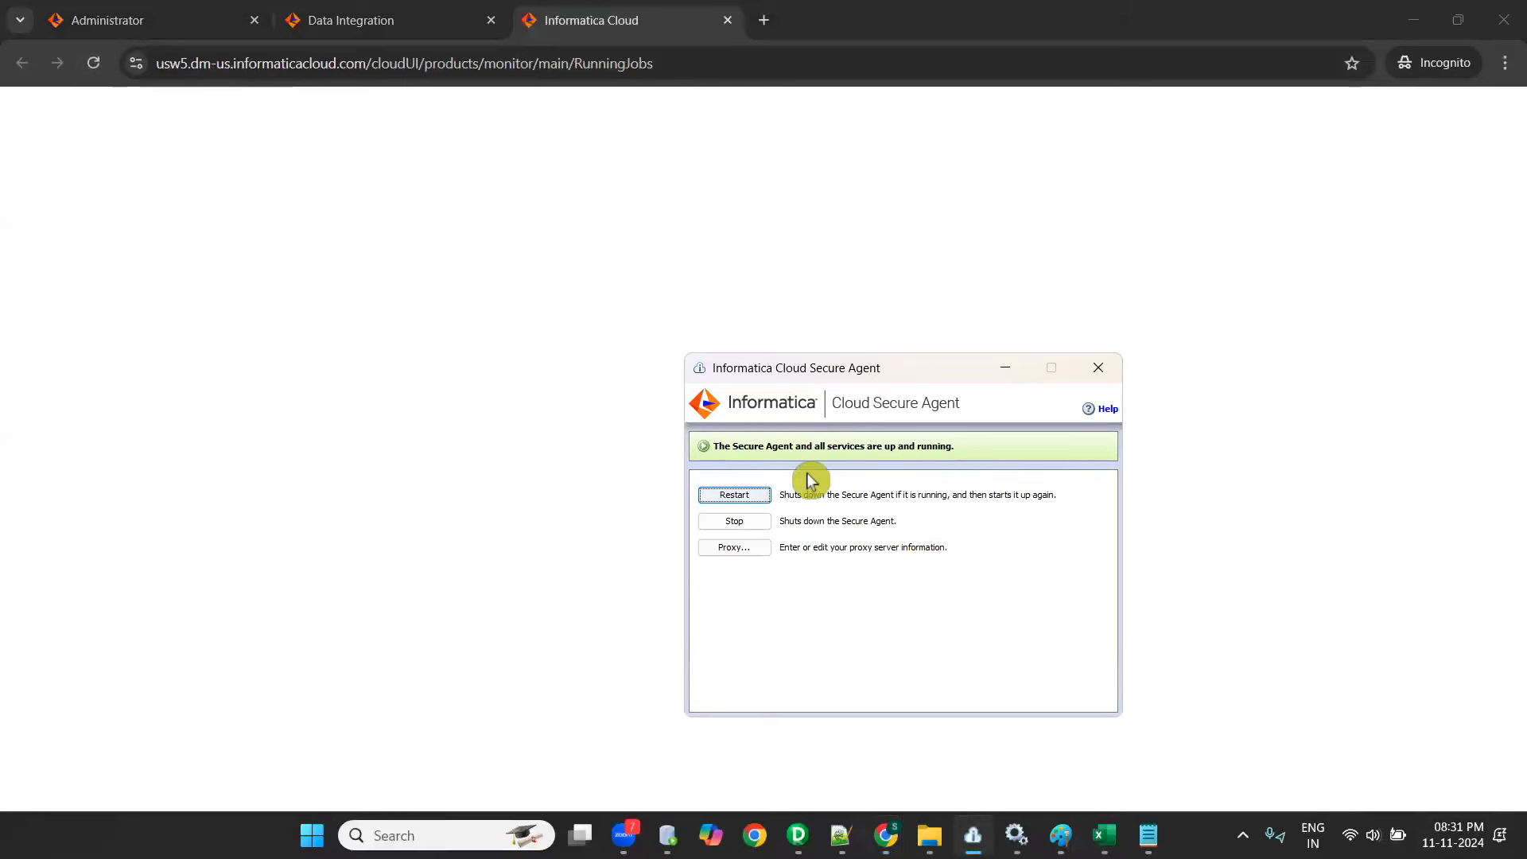
{"action": "left_click", "coordinate": [1005, 368]}
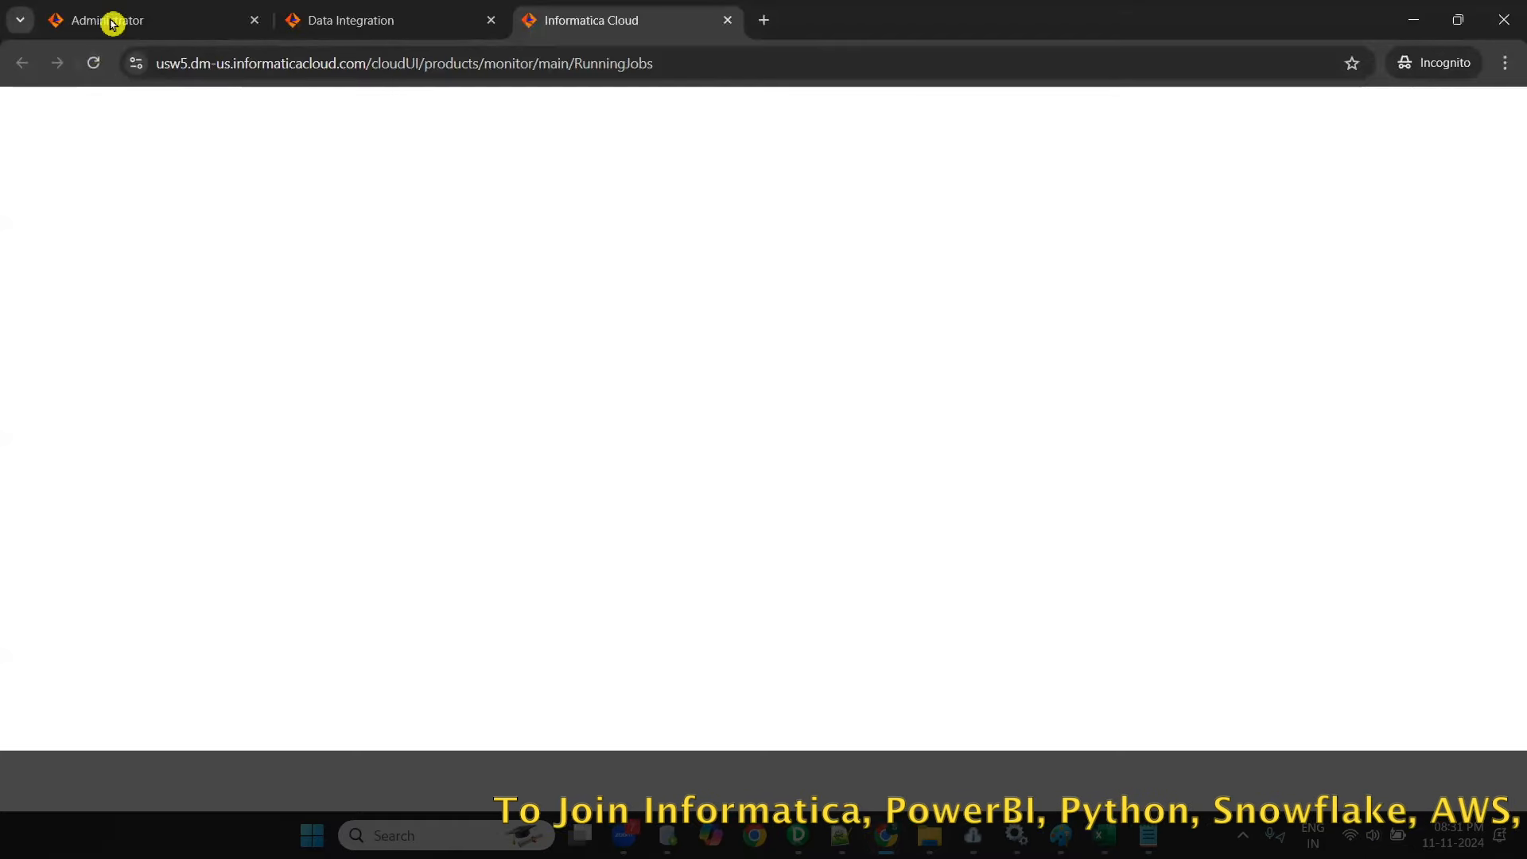
{"action": "left_click", "coordinate": [94, 64]}
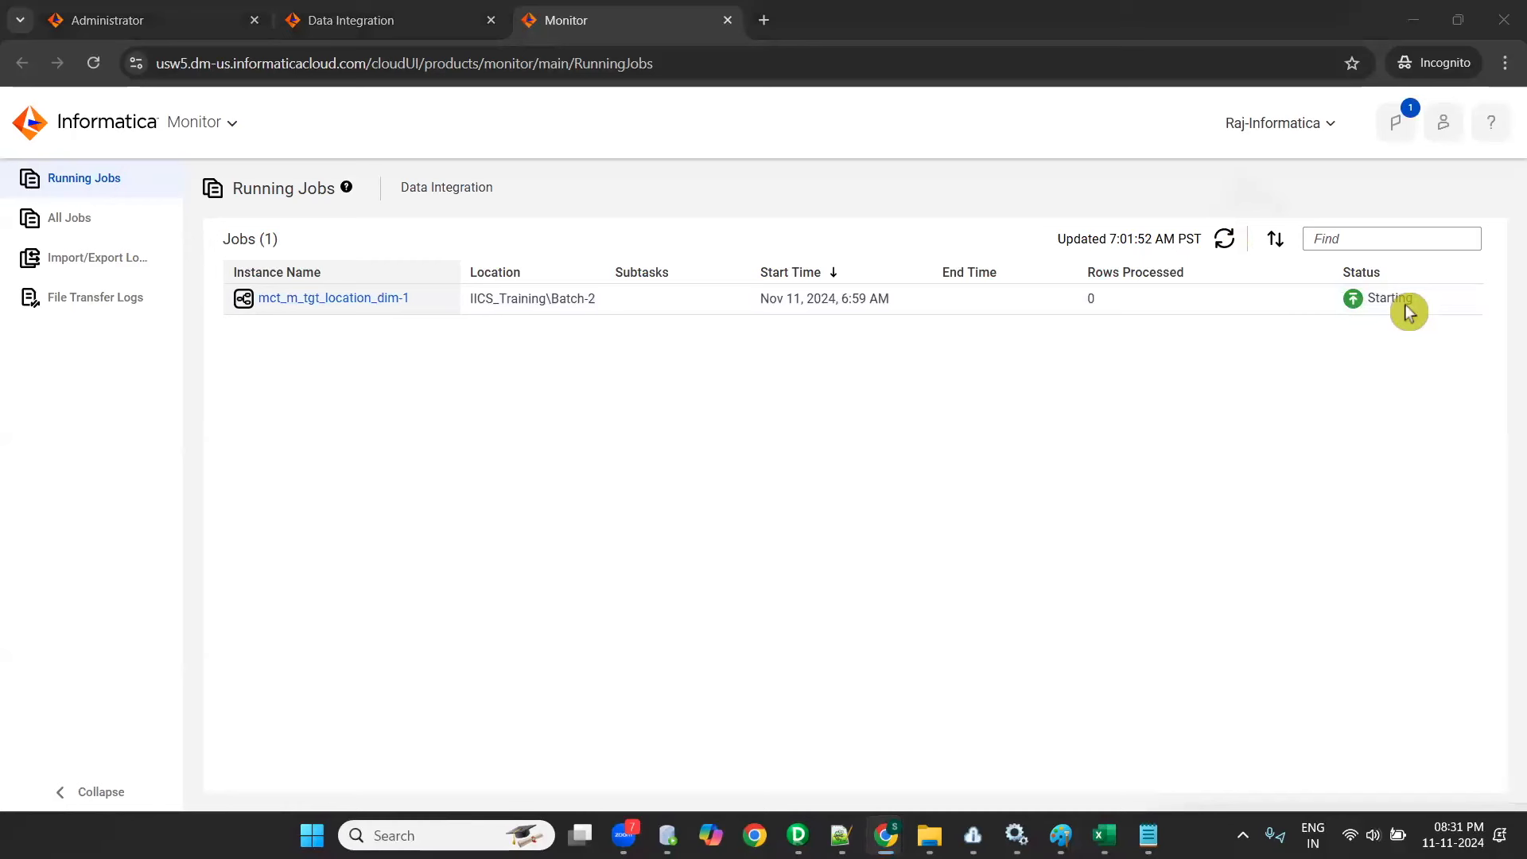
- Check the reloaded running jobs for the status of mct_m_tgt_location_dim-1, retrying its details twice
{"action": "mouse_move", "coordinate": [1445, 301]}
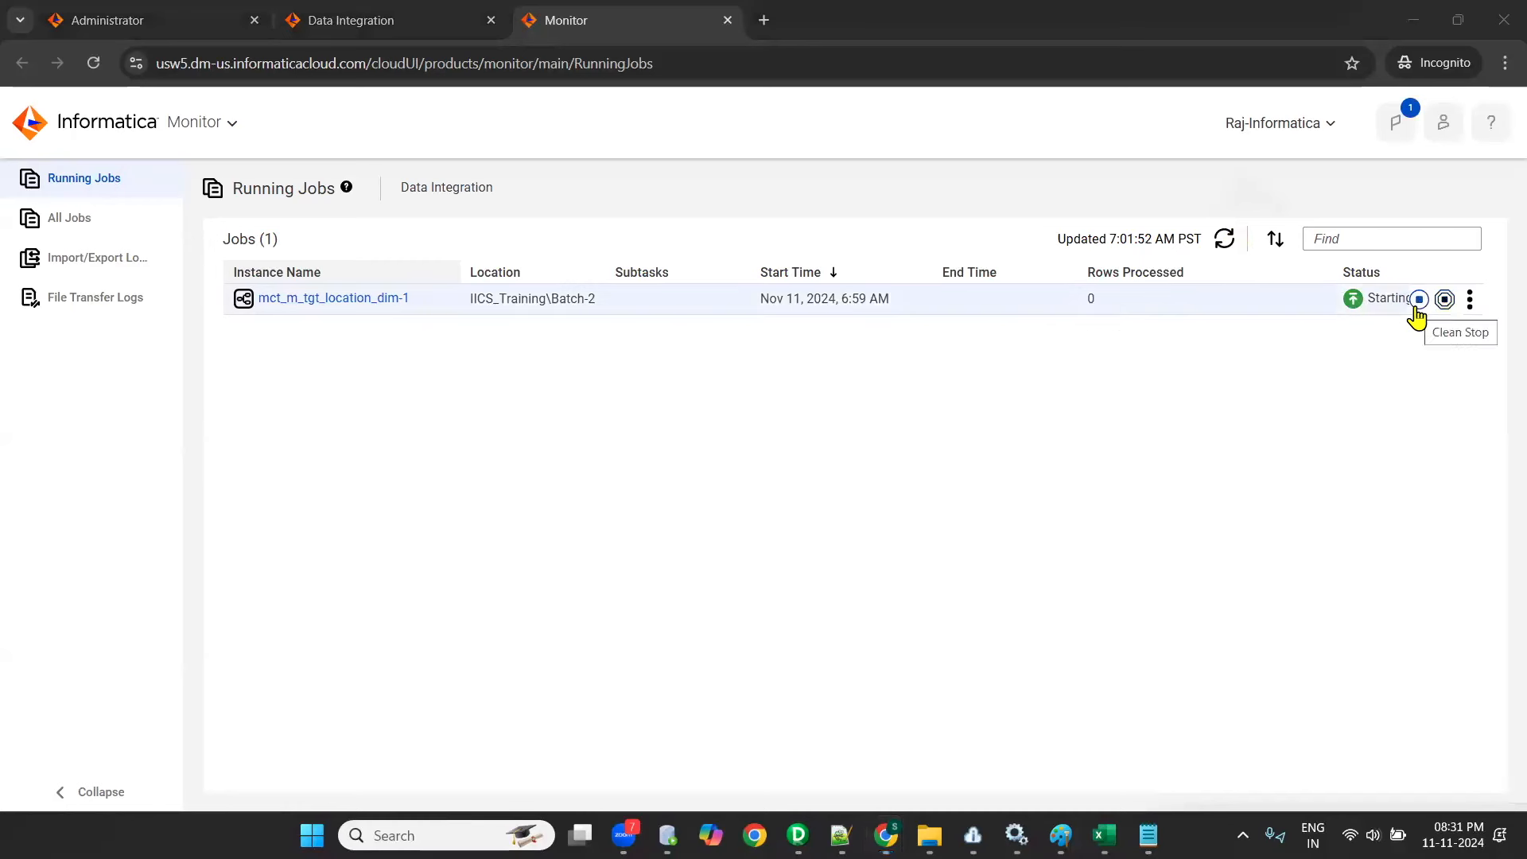
{"action": "left_click", "coordinate": [1223, 240]}
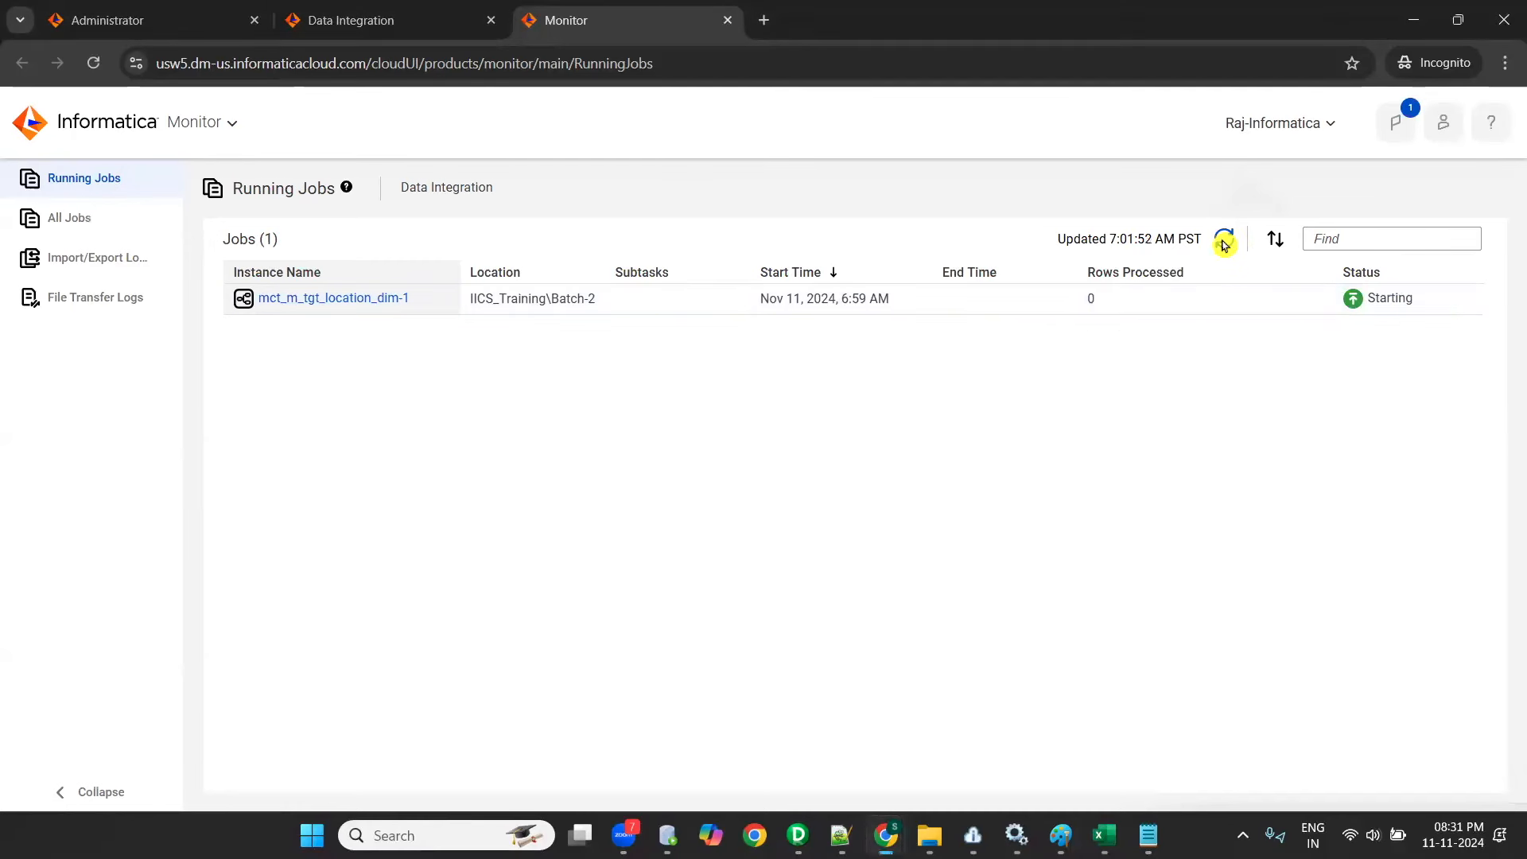
{"action": "left_click", "coordinate": [317, 301]}
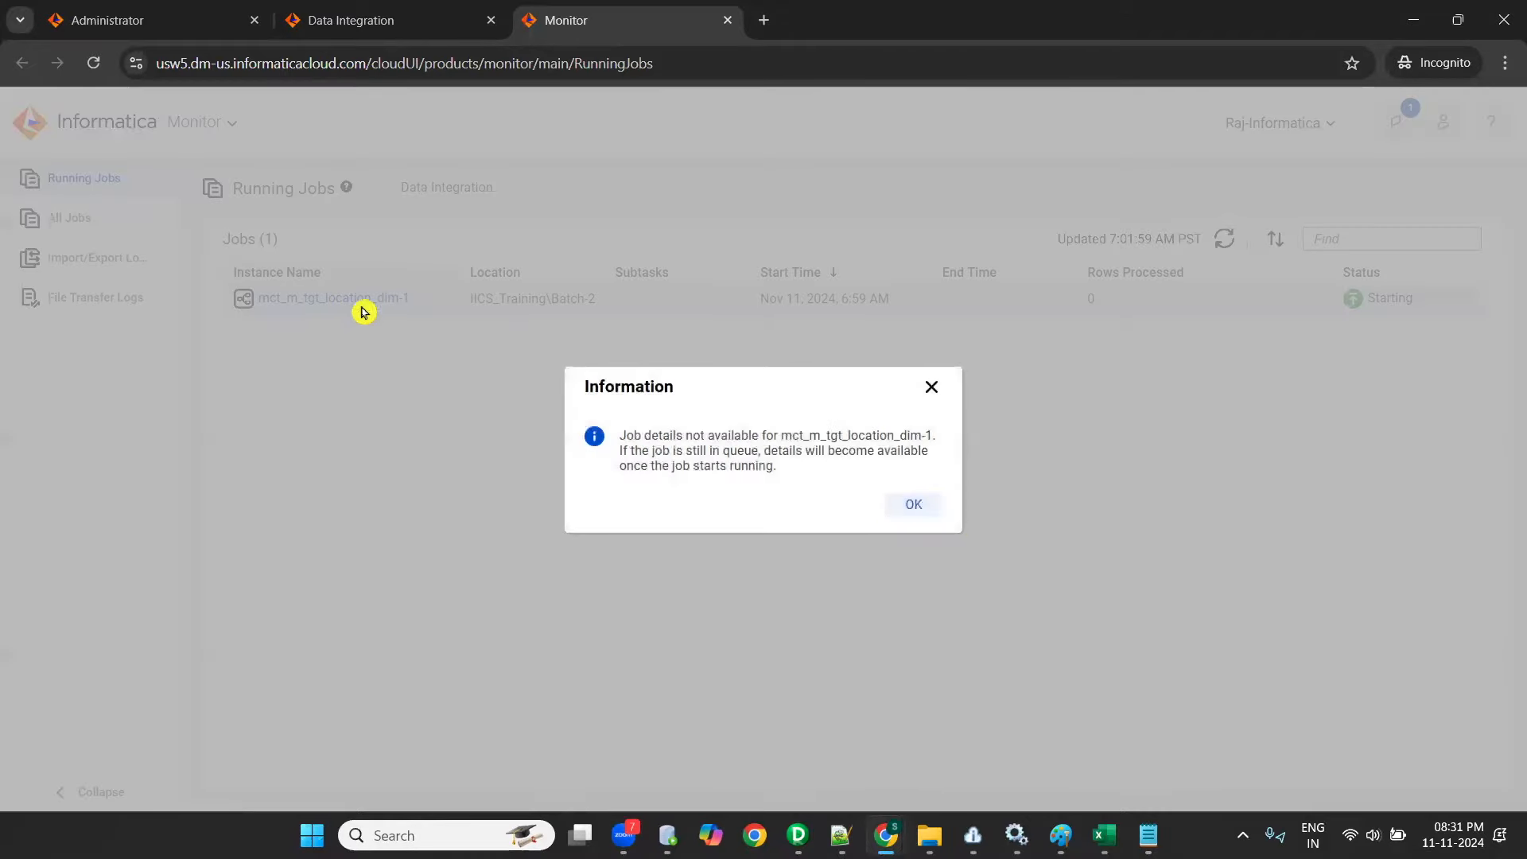
{"action": "left_click", "coordinate": [921, 515]}
{"action": "left_click", "coordinate": [310, 301]}
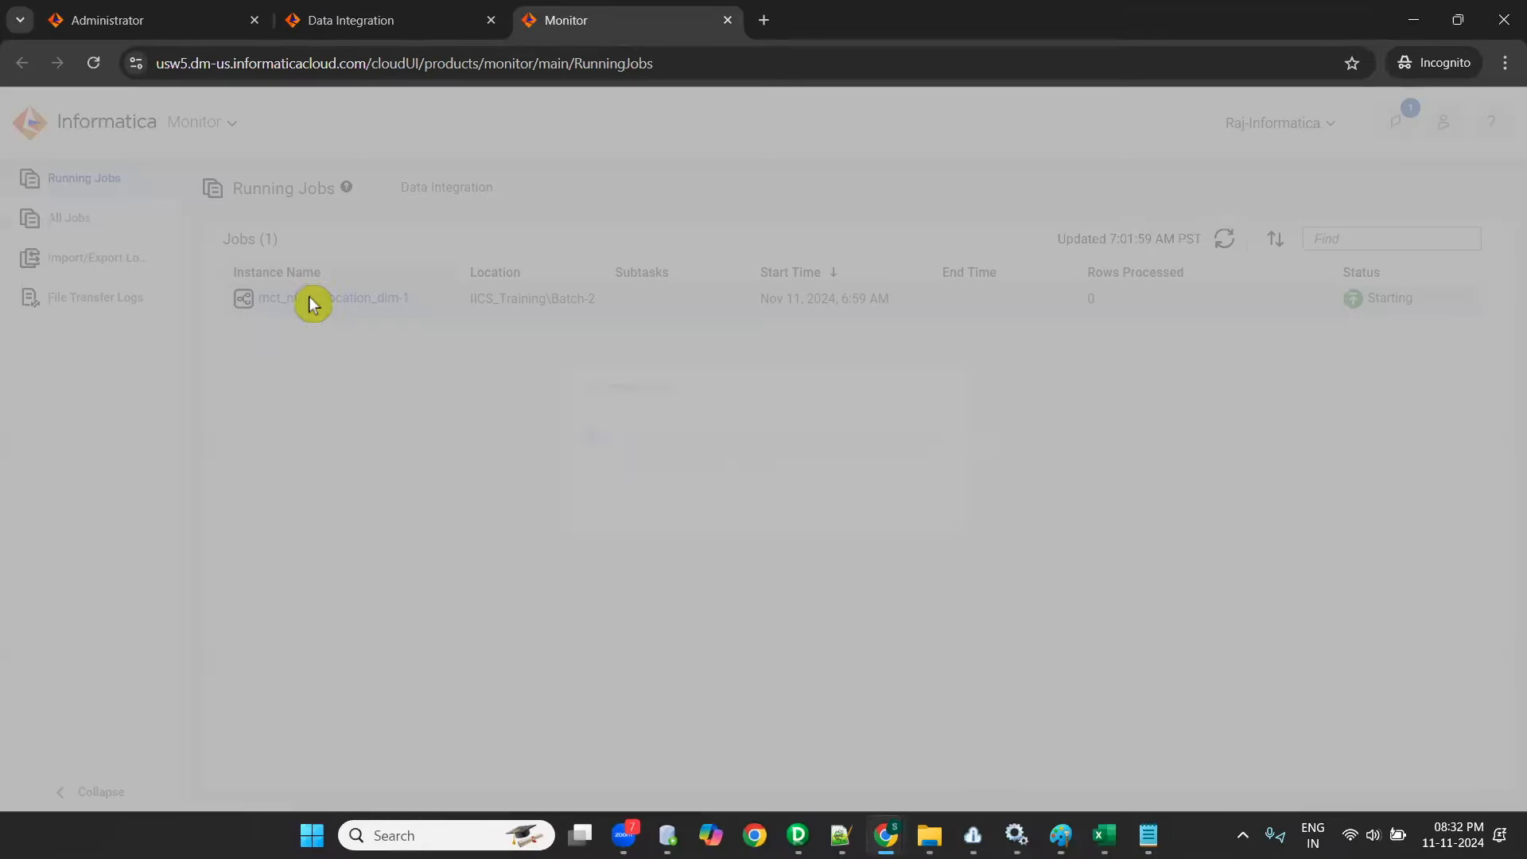
{"action": "left_click", "coordinate": [922, 514]}
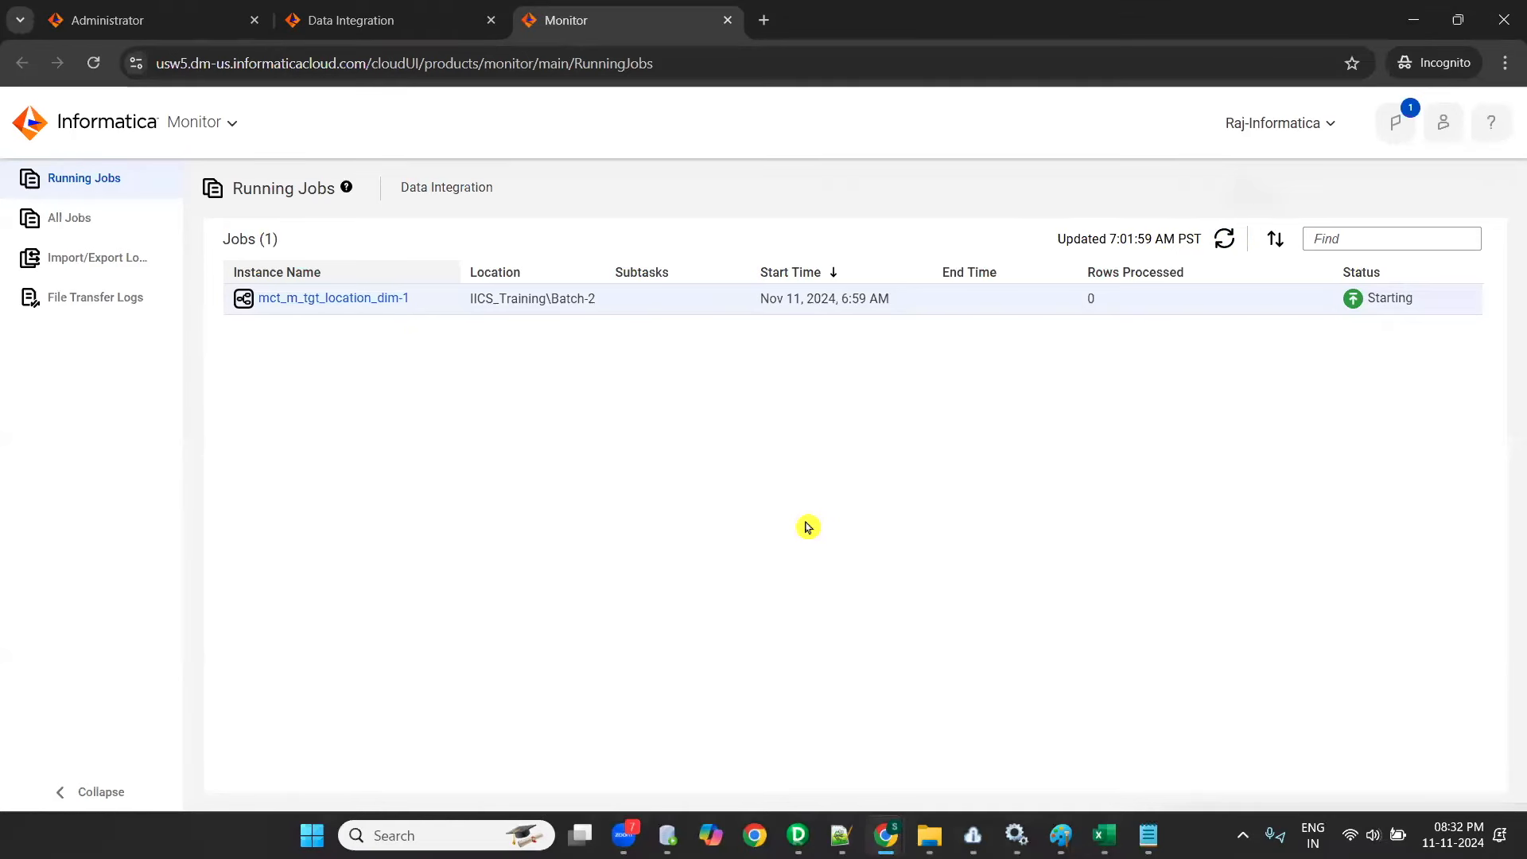
{"action": "left_click", "coordinate": [1226, 241]}
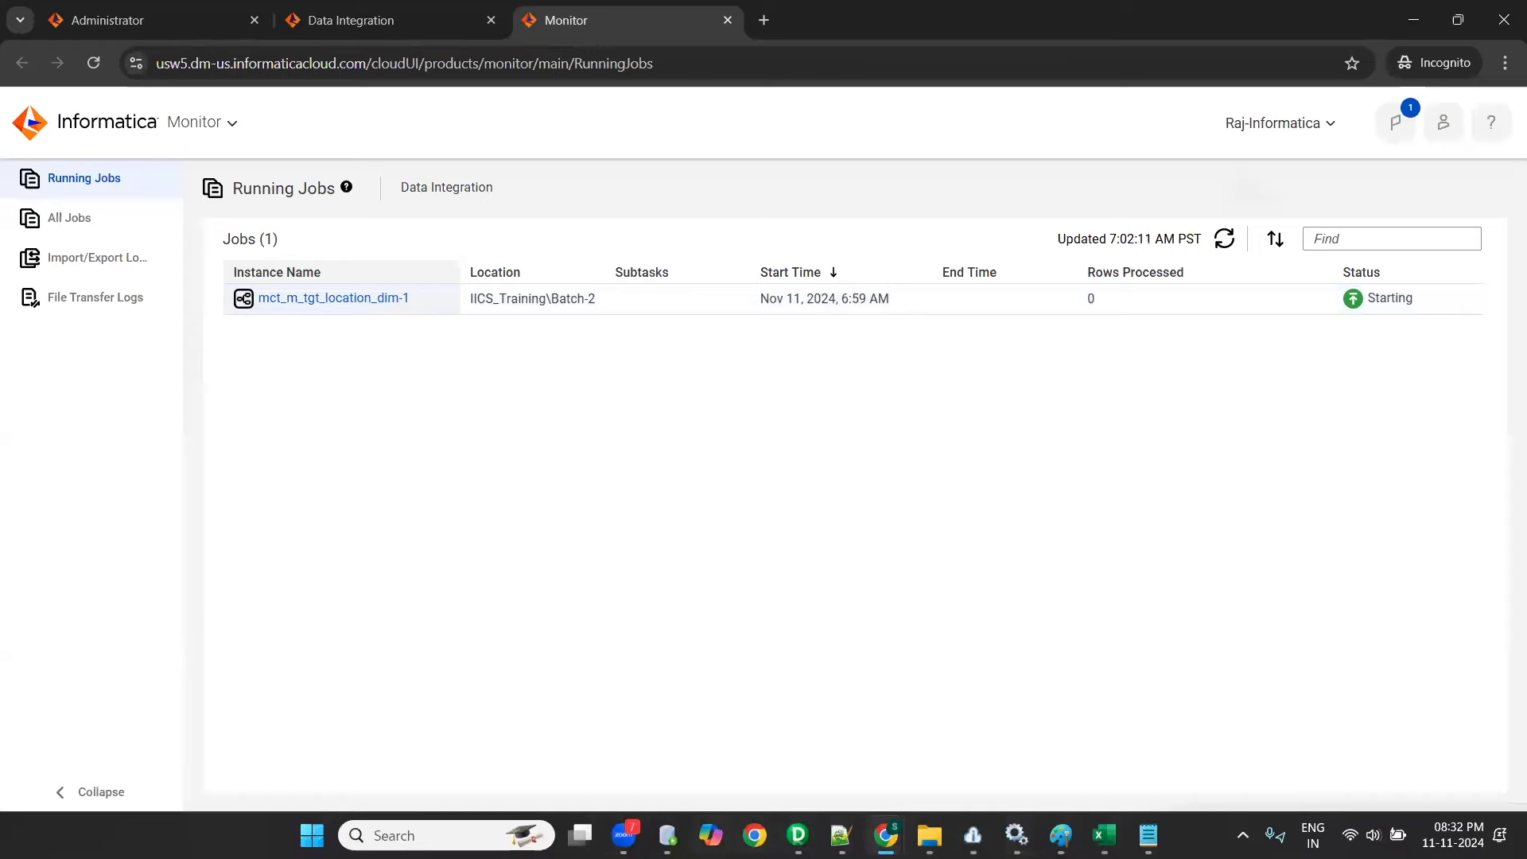
- Switch to Oracle SQL Developer, check the target table with SELECT * FROM tgt_location_dim; on OT_TGT_DEV1, and return to Monitor
{"action": "left_click", "coordinate": [667, 835]}
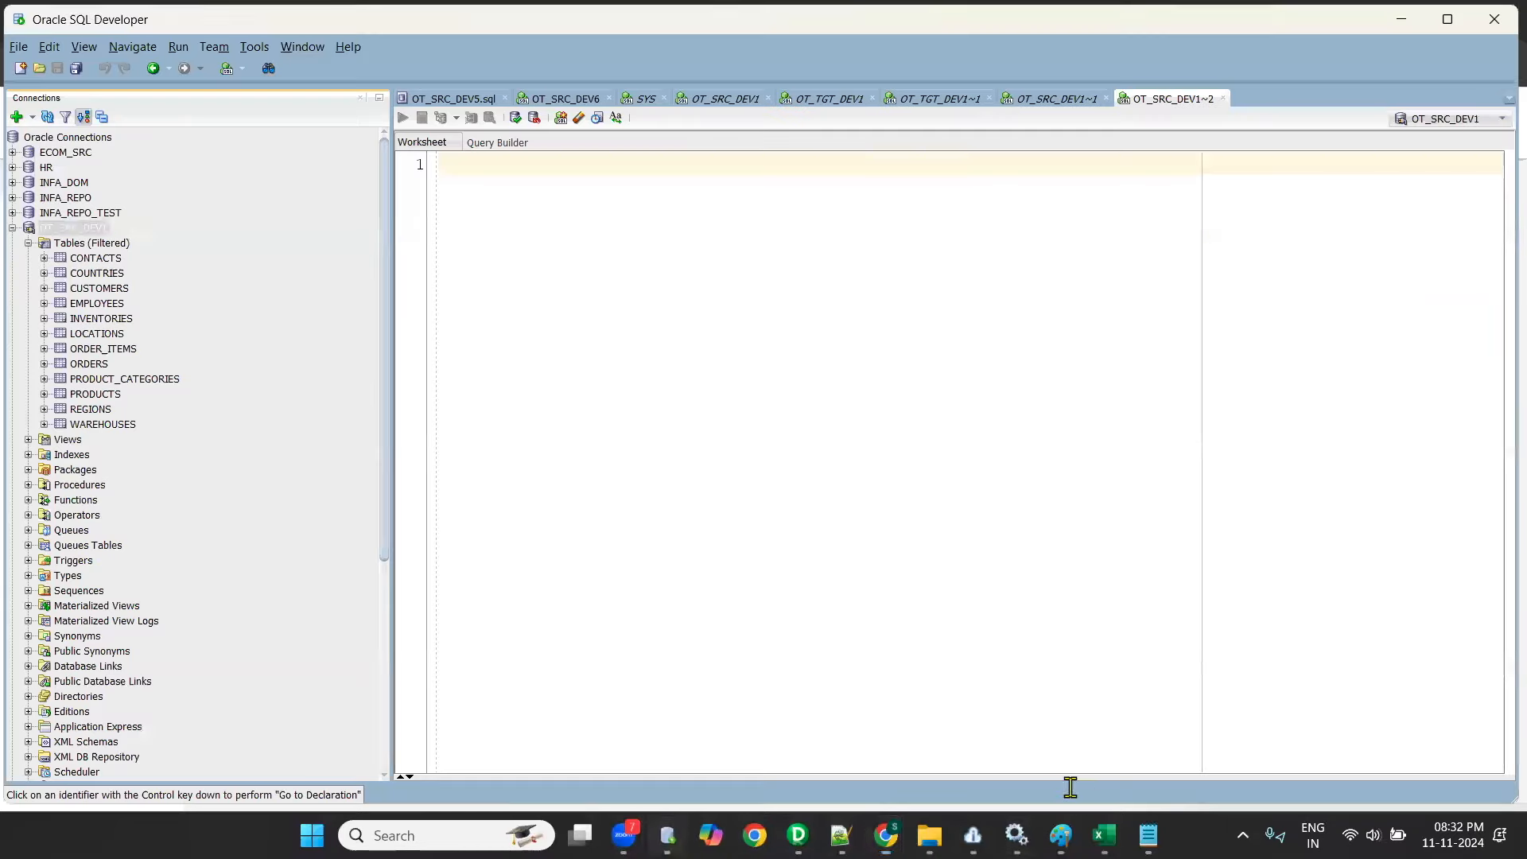
{"action": "left_click", "coordinate": [1058, 98]}
{"action": "left_click", "coordinate": [947, 97]}
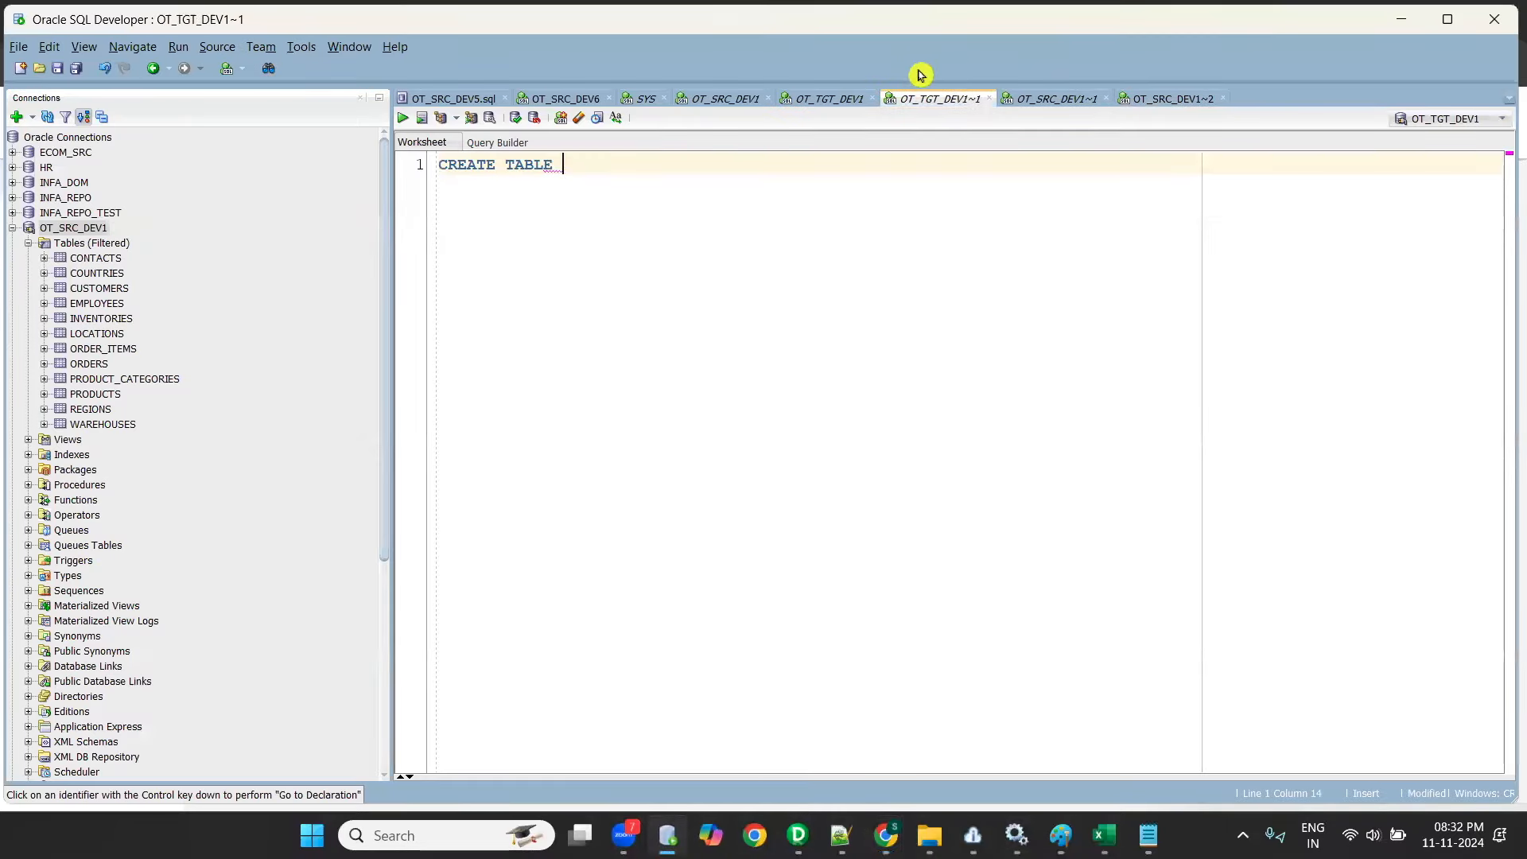
{"action": "left_click", "coordinate": [794, 94]}
{"action": "left_click_drag", "start_coordinate": [443, 167], "coordinate": [458, 167]}
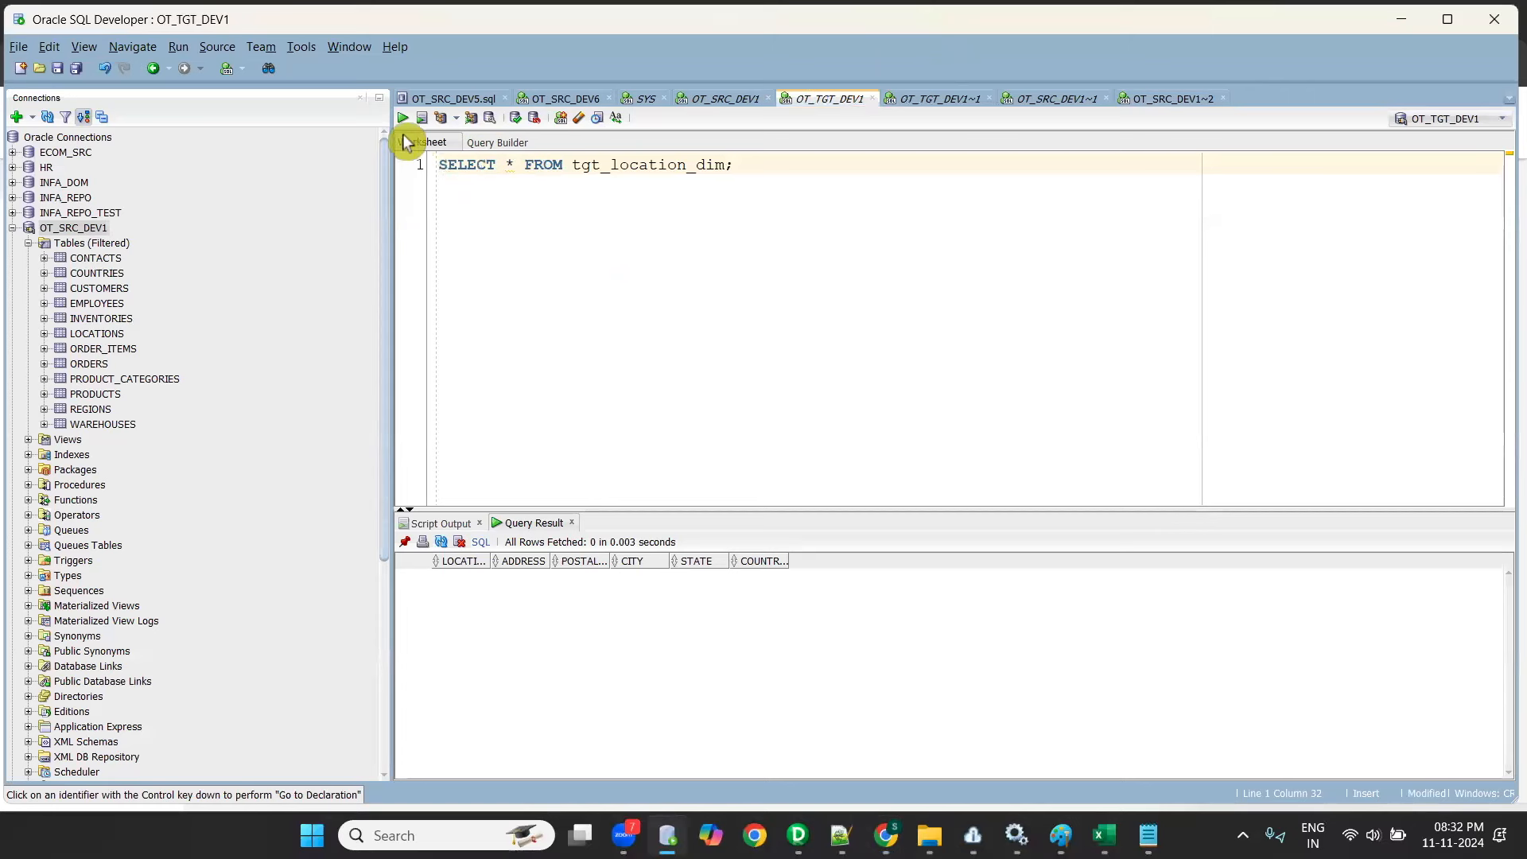
{"action": "left_click", "coordinate": [402, 118]}
{"action": "left_click", "coordinate": [463, 186]}
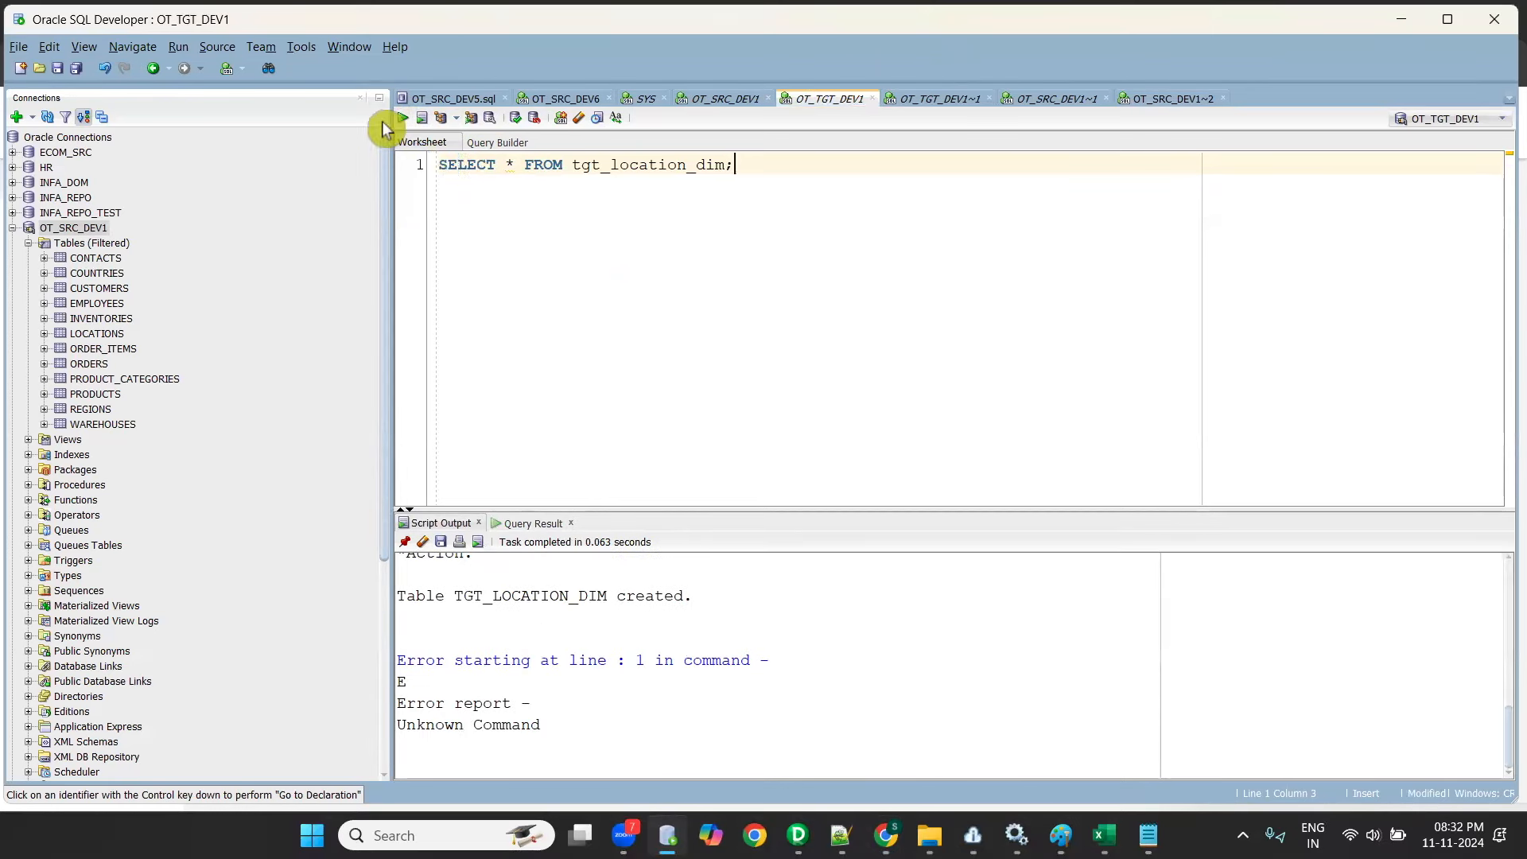
{"action": "key", "text": "ctrl+a"}
{"action": "left_click", "coordinate": [402, 117]}
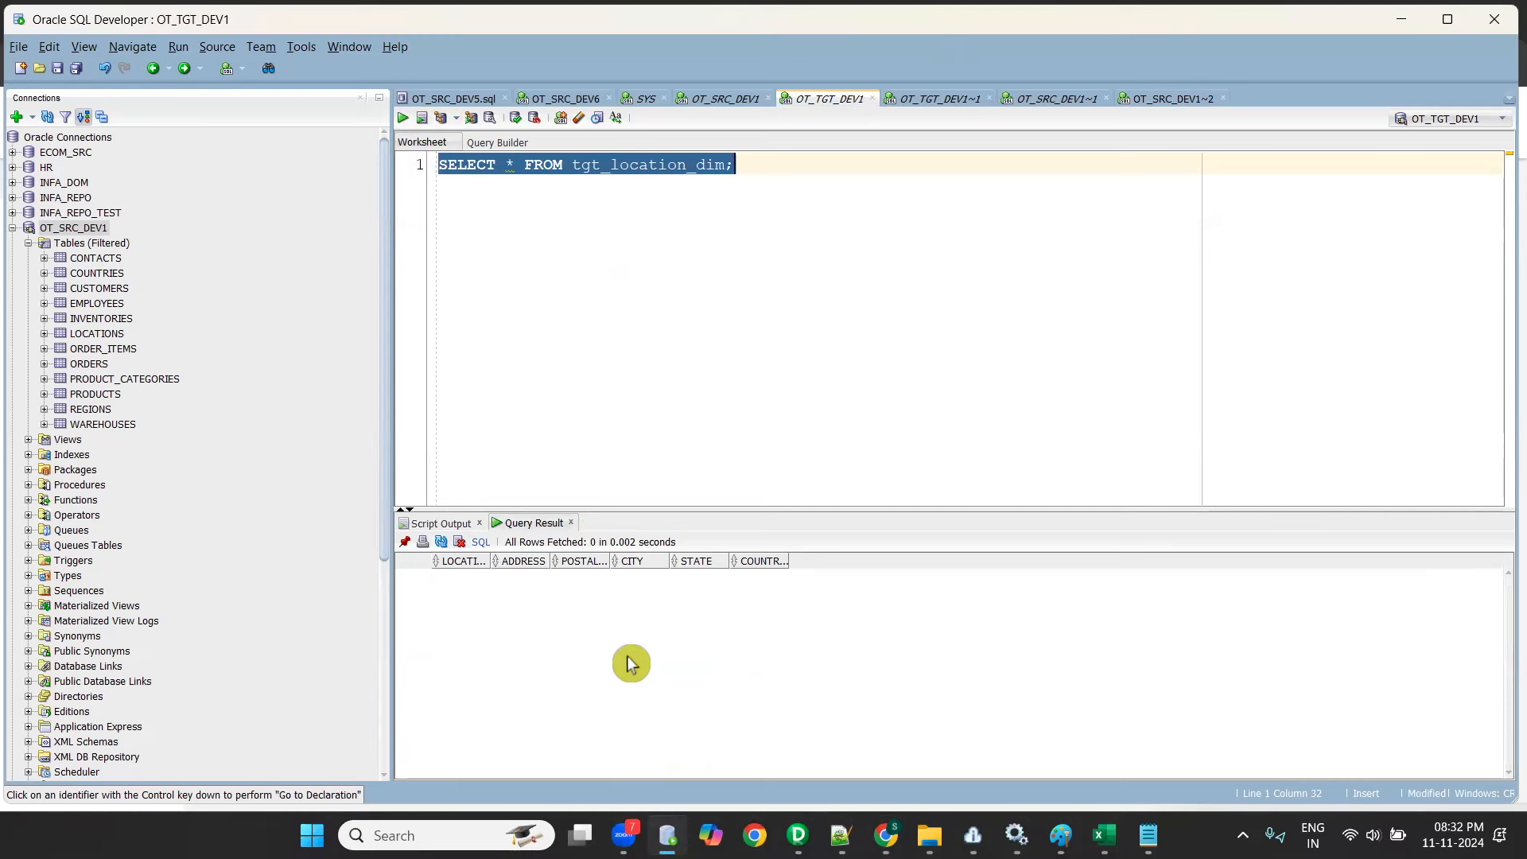
{"action": "left_click", "coordinate": [1402, 19]}
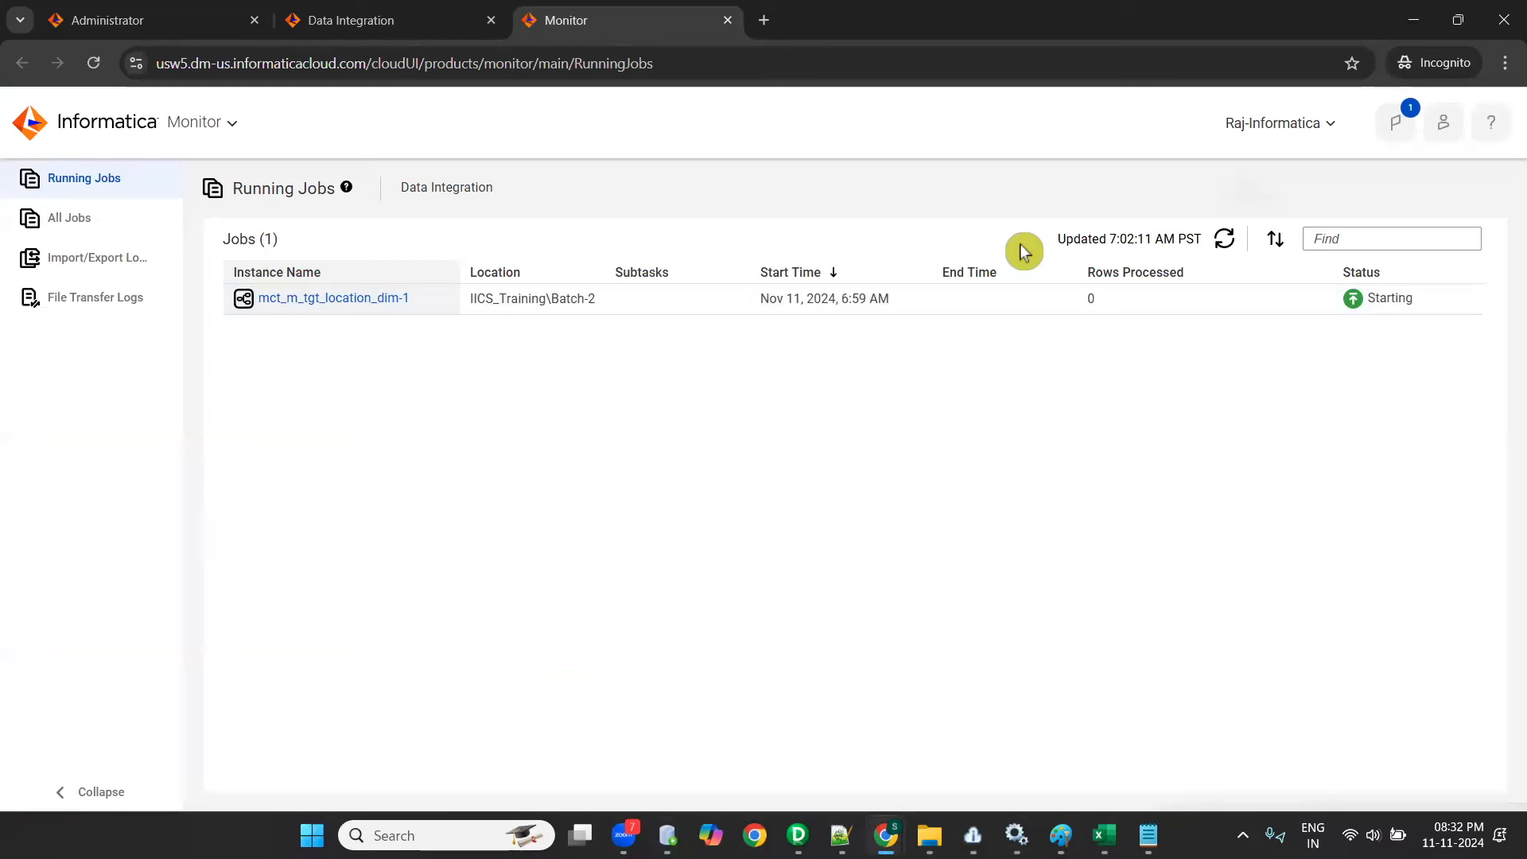
- Refresh Monitor's running jobs, switch to Notepad++ and look through the training notes in new 559
{"action": "left_click", "coordinate": [1227, 245]}
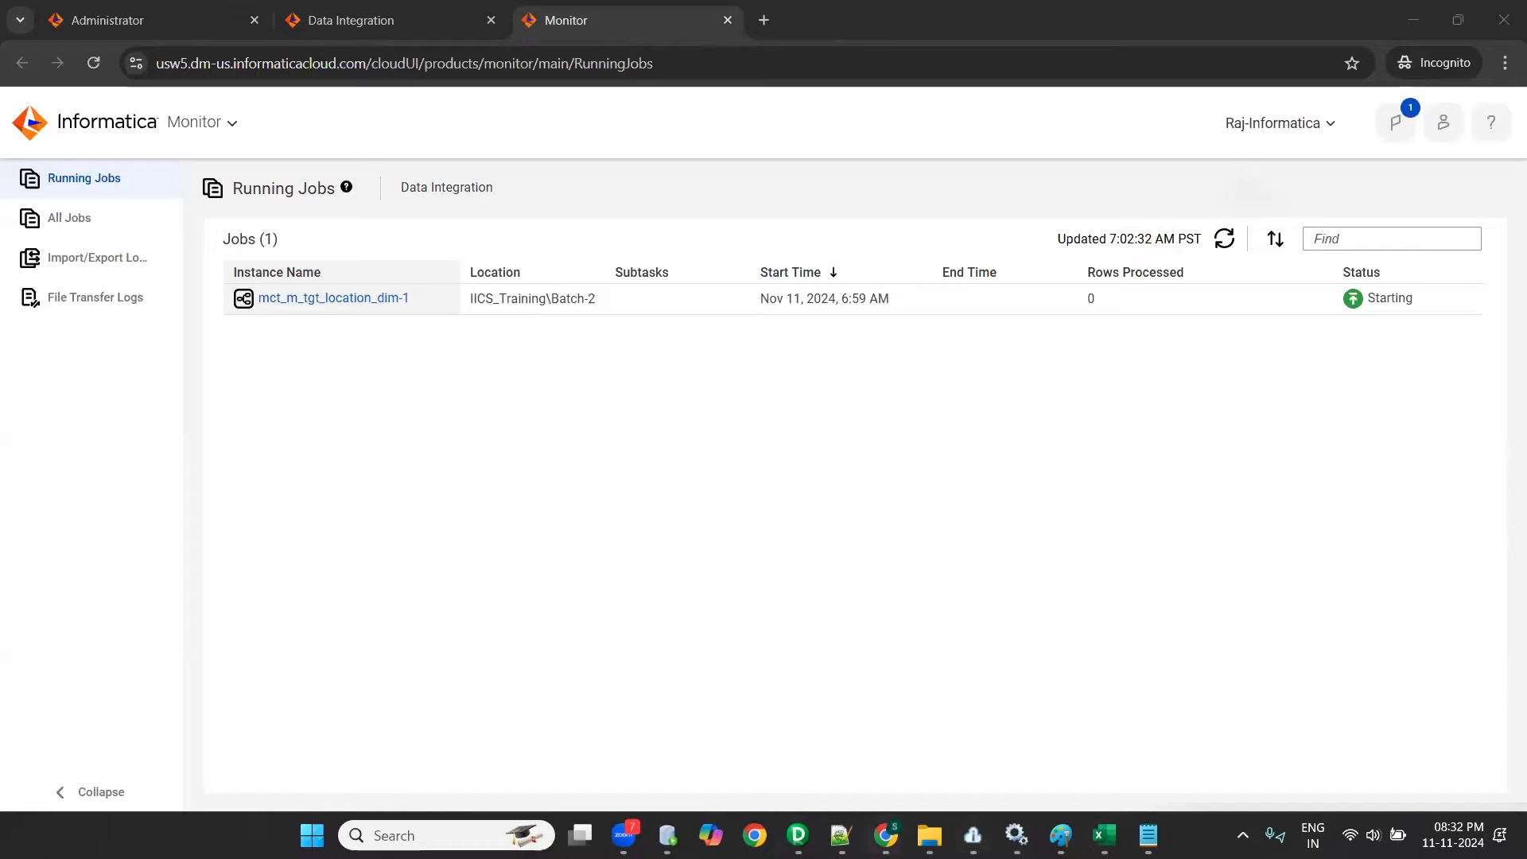
{"action": "left_click", "coordinate": [841, 835]}
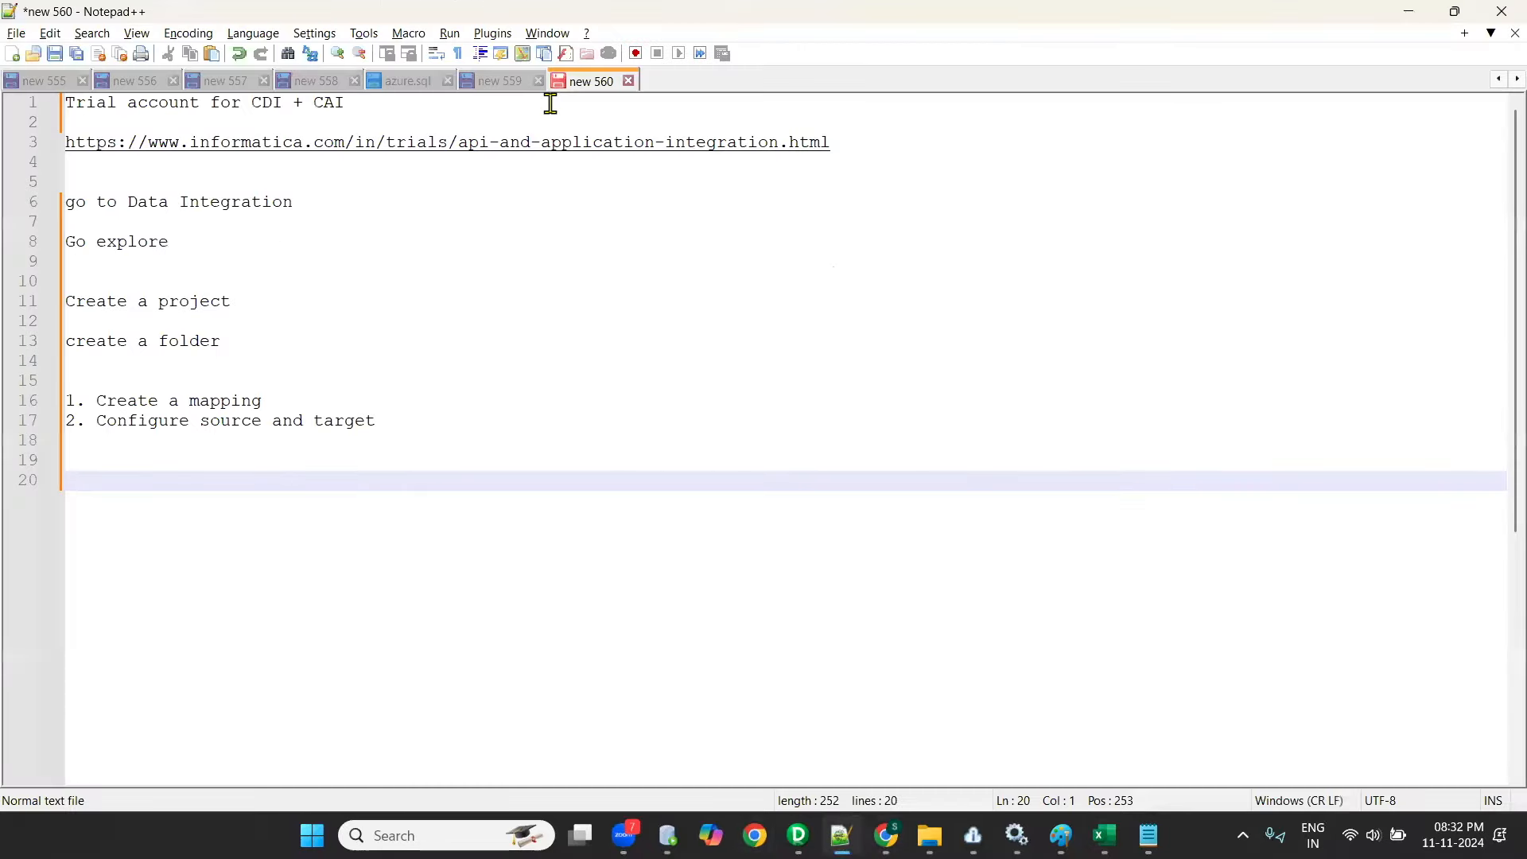
{"action": "key", "text": "ctrl+Page_Up"}
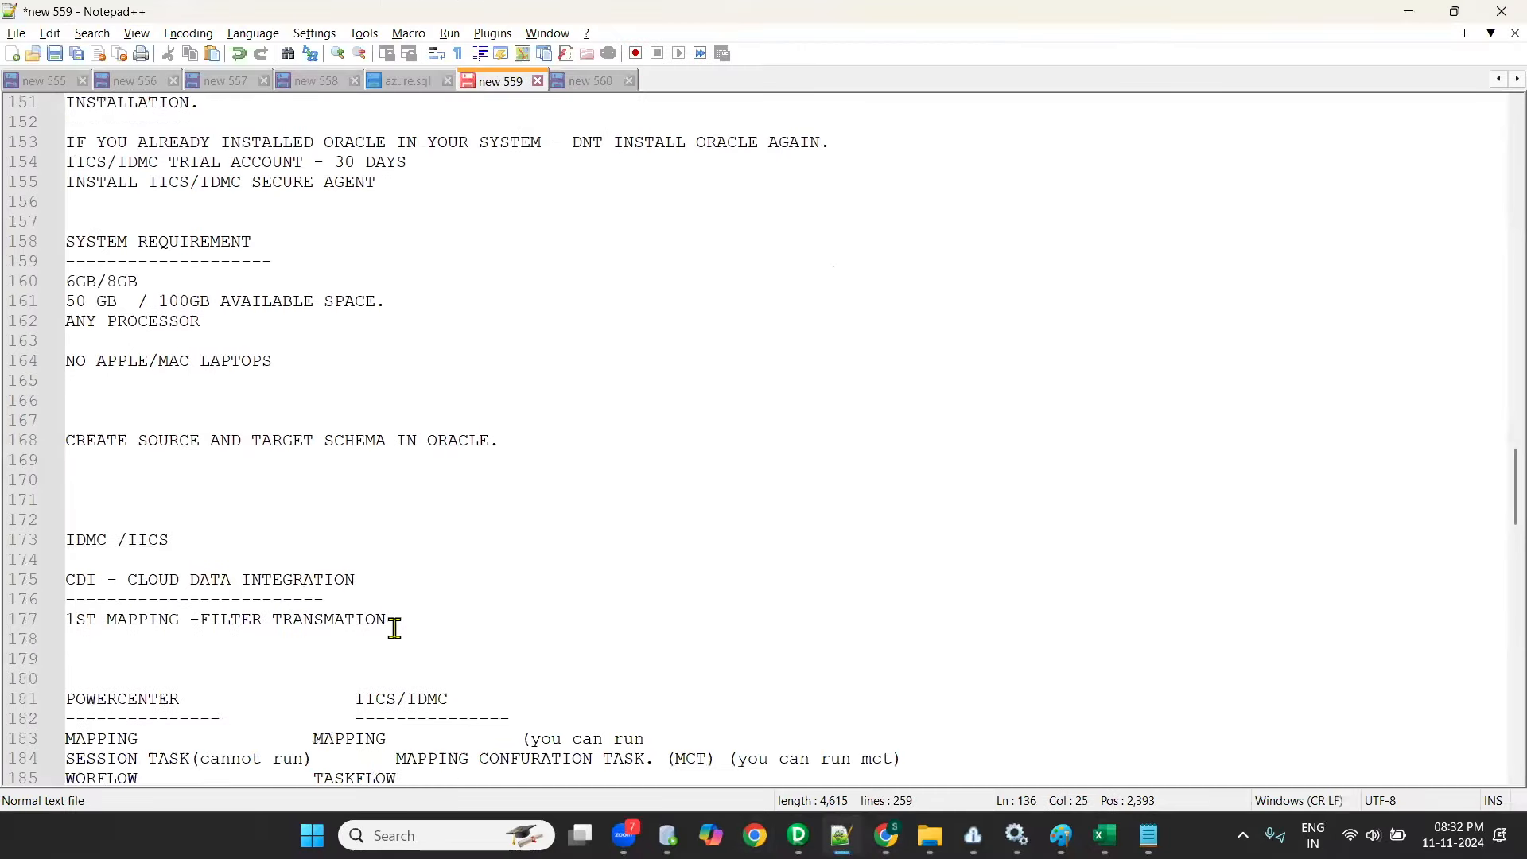
{"action": "scroll", "coordinate": [395, 624], "scroll_direction": "up", "scroll_amount": 7}
{"action": "scroll", "coordinate": [394, 620], "scroll_direction": "down", "scroll_amount": 2}
{"action": "scroll", "coordinate": [395, 617], "scroll_direction": "up", "scroll_amount": 11}
{"action": "scroll", "coordinate": [395, 614], "scroll_direction": "up", "scroll_amount": 4}
{"action": "scroll", "coordinate": [393, 615], "scroll_direction": "down", "scroll_amount": 20}
{"action": "scroll", "coordinate": [393, 616], "scroll_direction": "down", "scroll_amount": 20}
{"action": "scroll", "coordinate": [391, 611], "scroll_direction": "up", "scroll_amount": 3}
{"action": "scroll", "coordinate": [392, 611], "scroll_direction": "up", "scroll_amount": 4}
{"action": "scroll", "coordinate": [392, 613], "scroll_direction": "down", "scroll_amount": 9}
{"action": "scroll", "coordinate": [392, 613], "scroll_direction": "up", "scroll_amount": 9}
{"action": "scroll", "coordinate": [392, 613], "scroll_direction": "up", "scroll_amount": 6}
{"action": "scroll", "coordinate": [387, 625], "scroll_direction": "down", "scroll_amount": 19}
- Add the line "17k - 16k" at the end of the new 559 notes, below the evening timing
{"action": "left_click", "coordinate": [243, 444]}
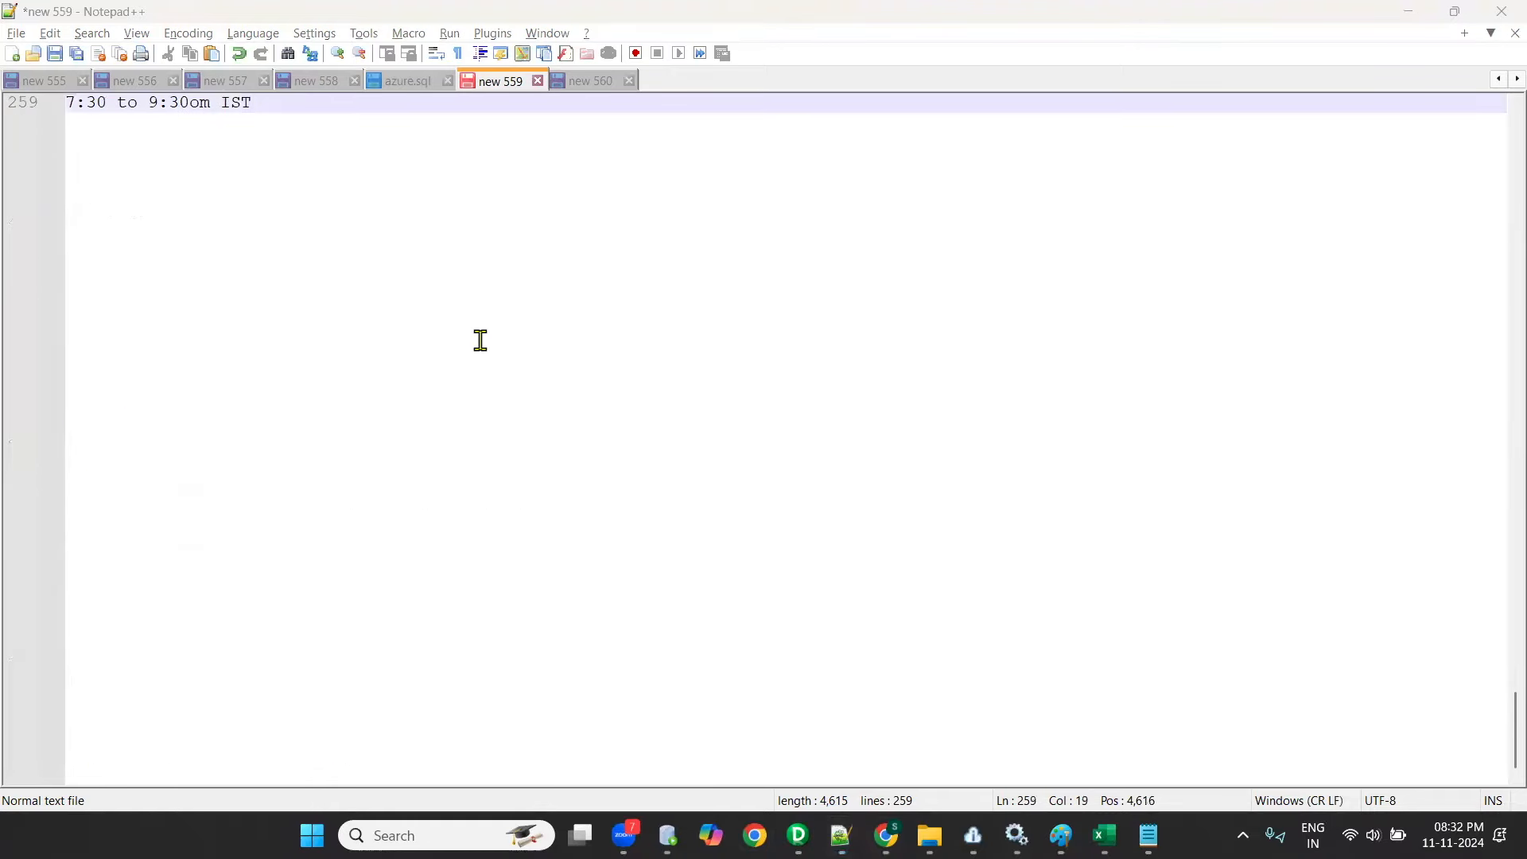
{"action": "key", "text": "Return"}
{"action": "key", "text": "Return"}
{"action": "key", "text": "Return"}
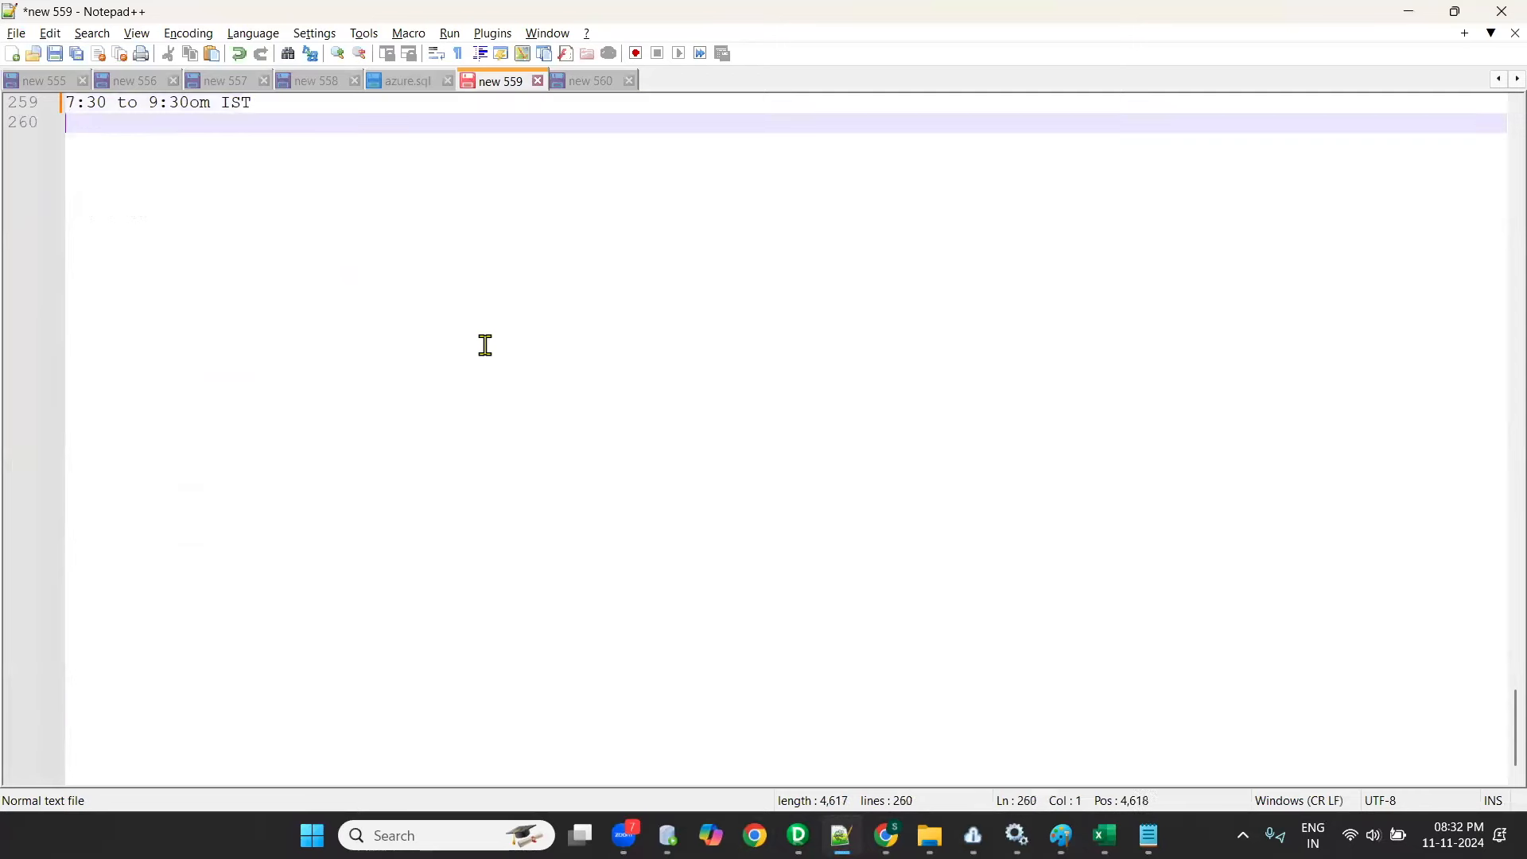
{"action": "type", "text": "17k - 16k"}
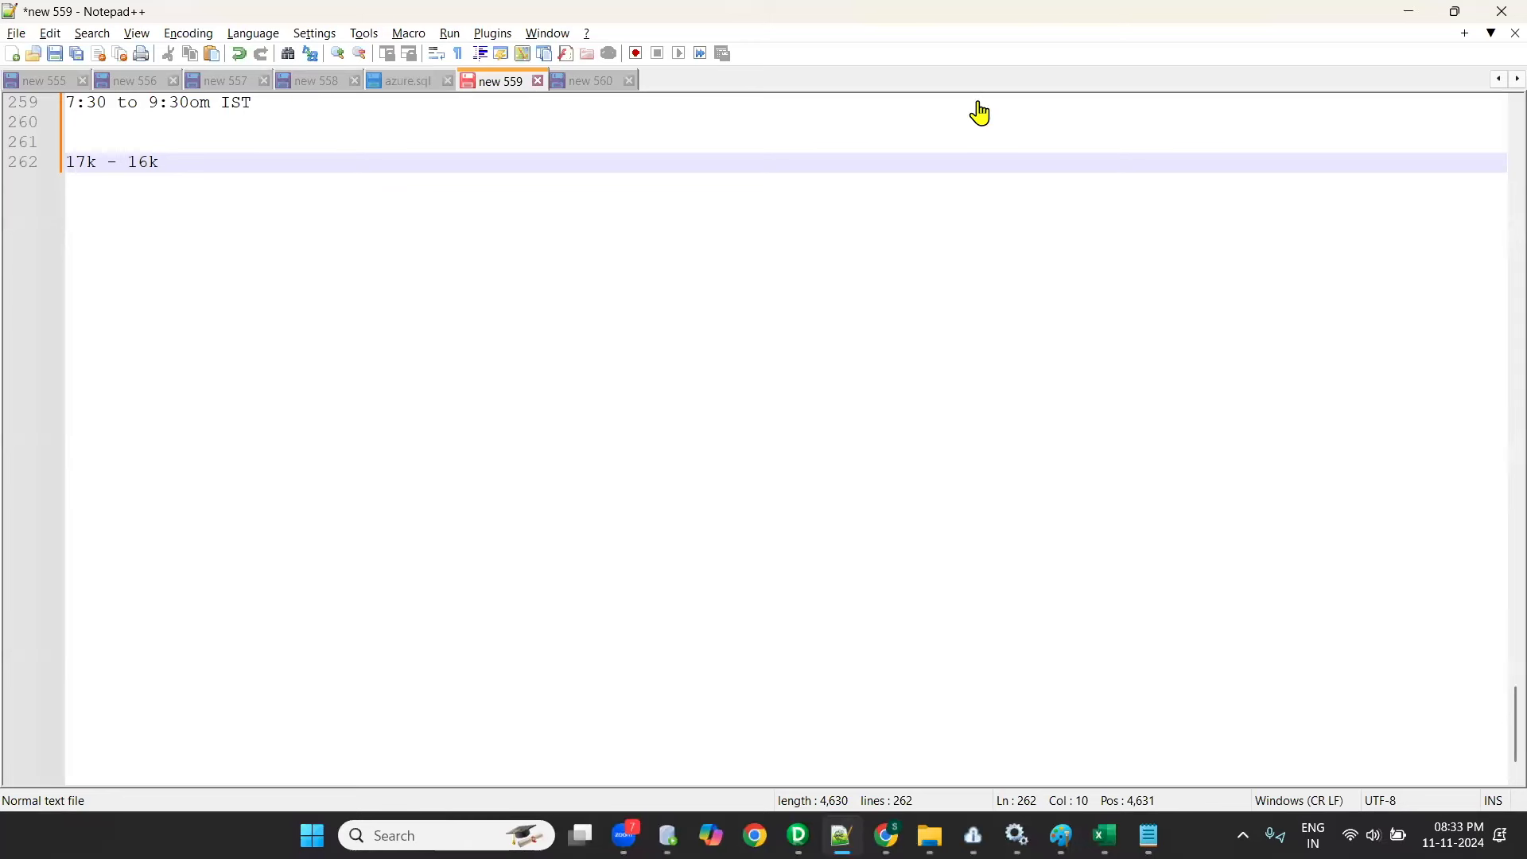
- Return to Monitor and refresh the running jobs repeatedly to check the status of mct_m_tgt_location_dim-1
{"action": "mouse_move", "coordinate": [887, 835]}
{"action": "left_click", "coordinate": [1084, 725]}
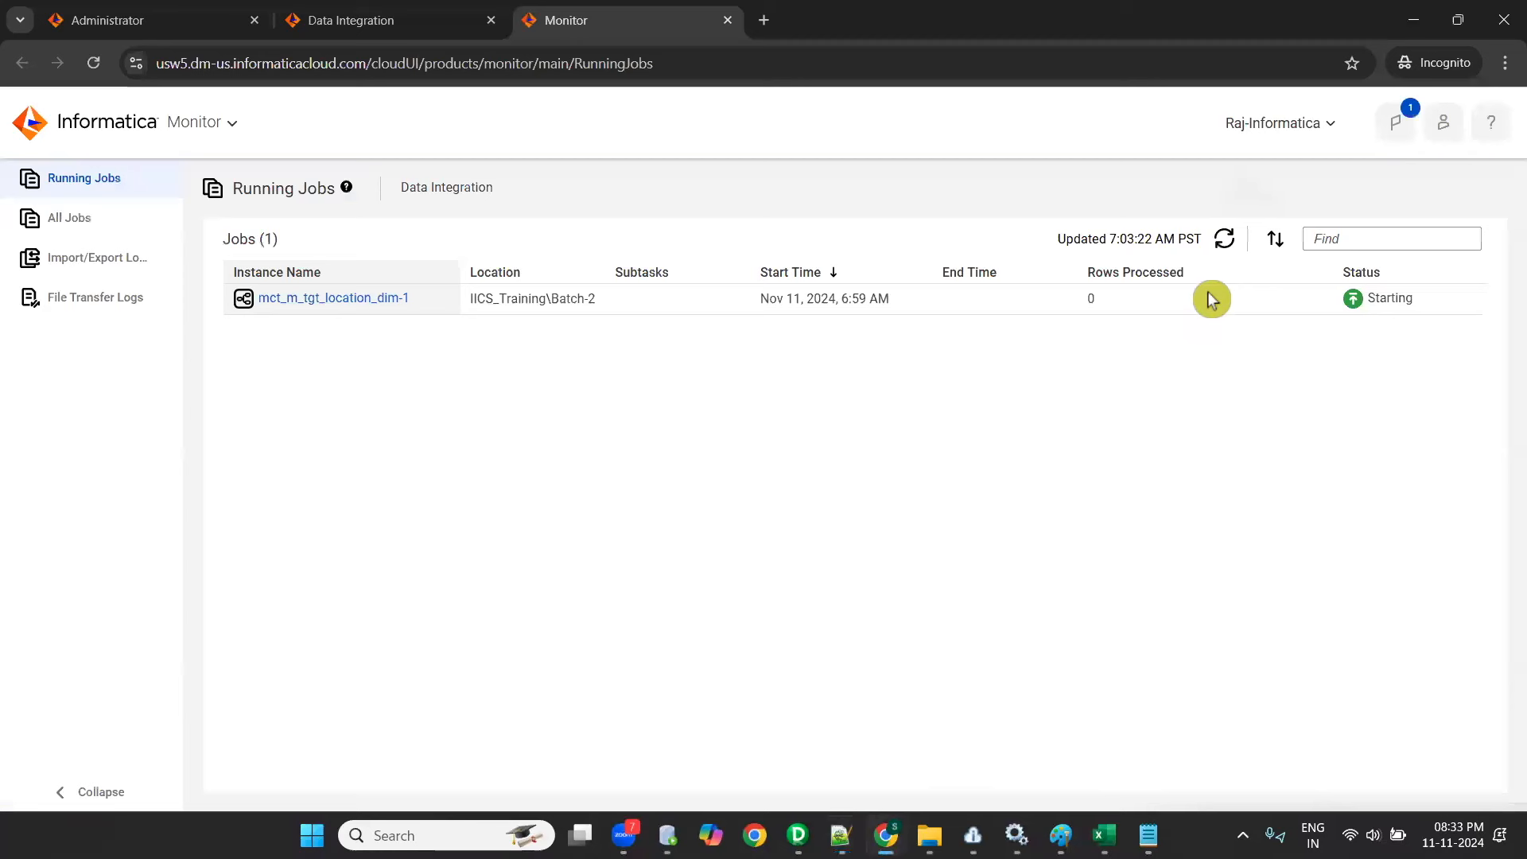
{"action": "left_click", "coordinate": [1224, 243]}
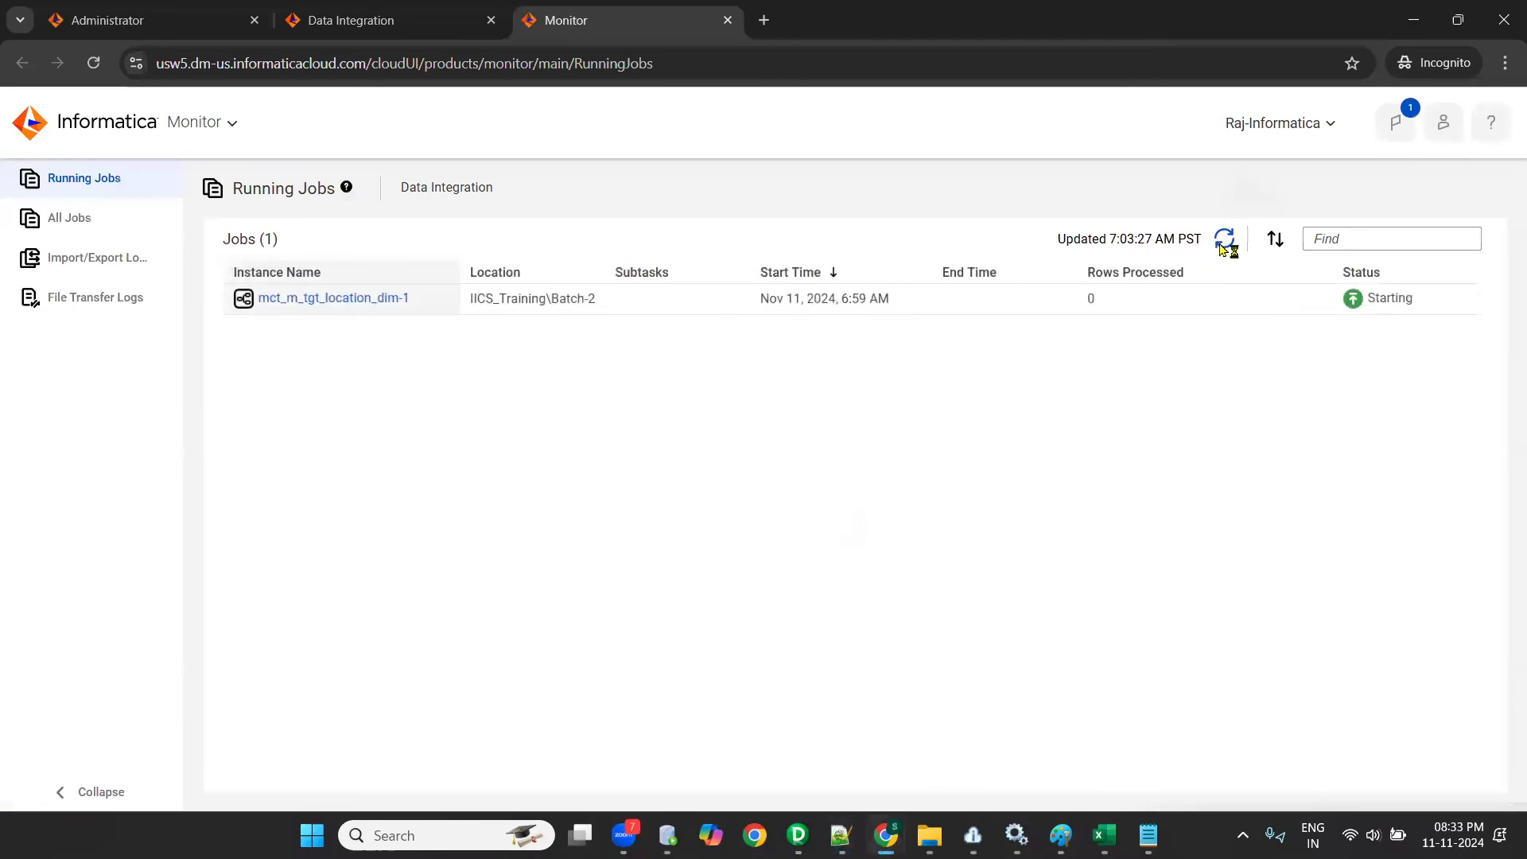
{"action": "left_click", "coordinate": [1225, 246]}
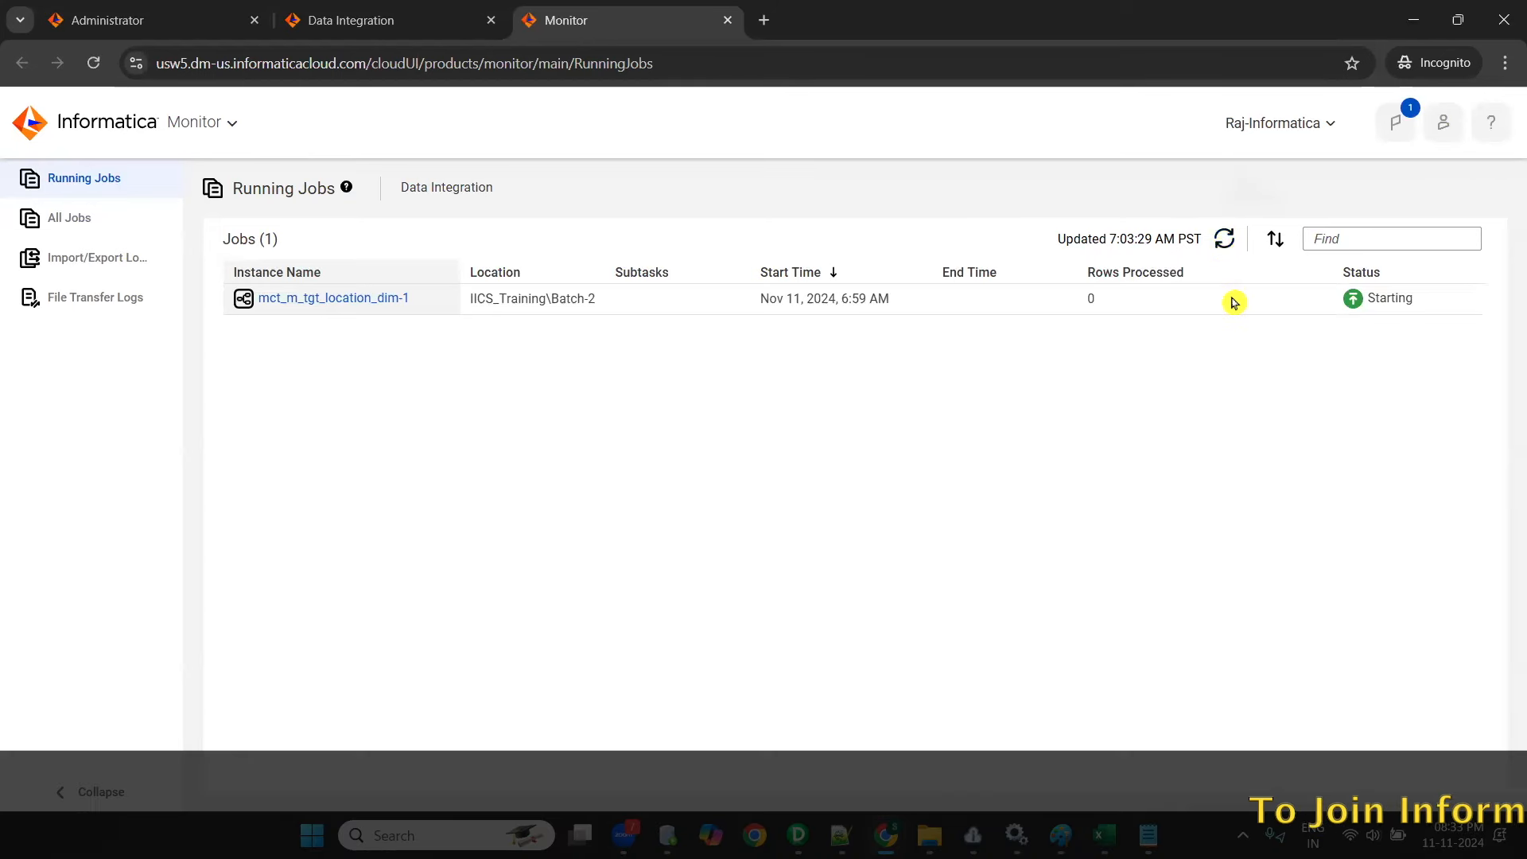
{"action": "left_click", "coordinate": [1223, 241]}
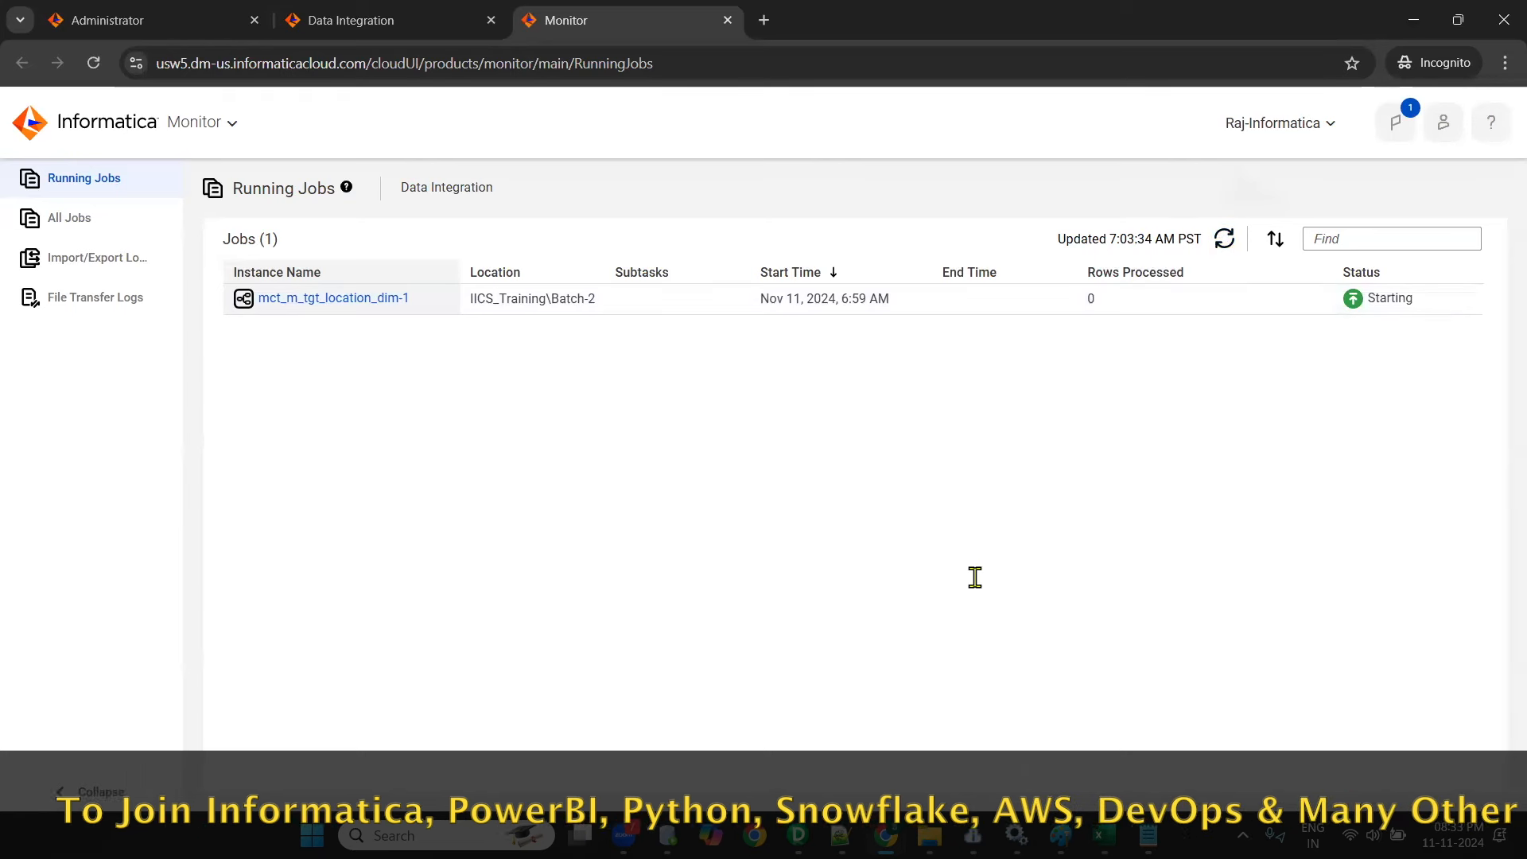
{"action": "left_click", "coordinate": [1231, 234]}
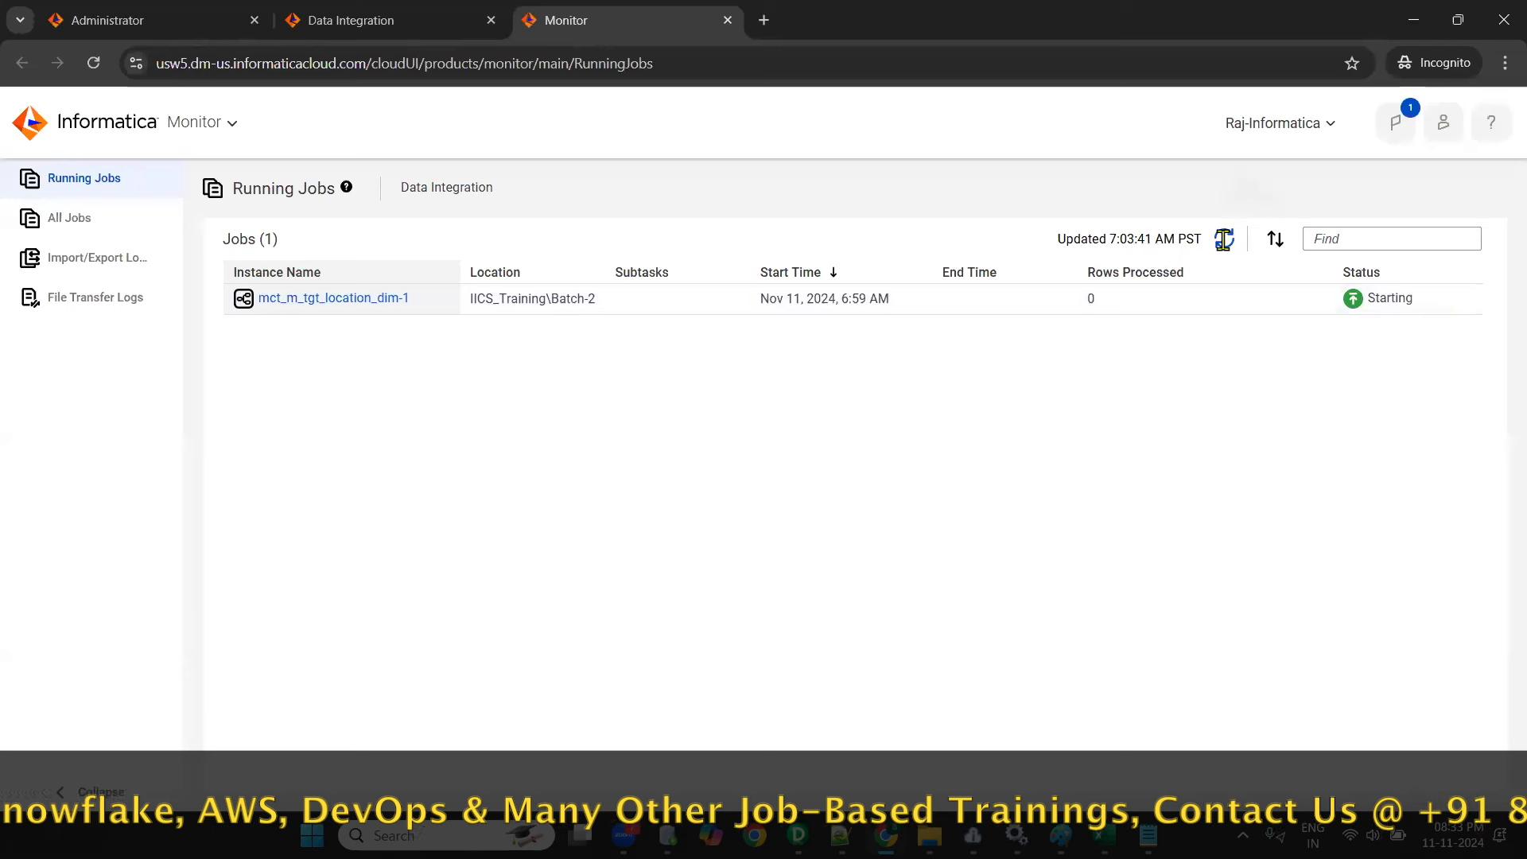
{"action": "left_click", "coordinate": [1225, 238]}
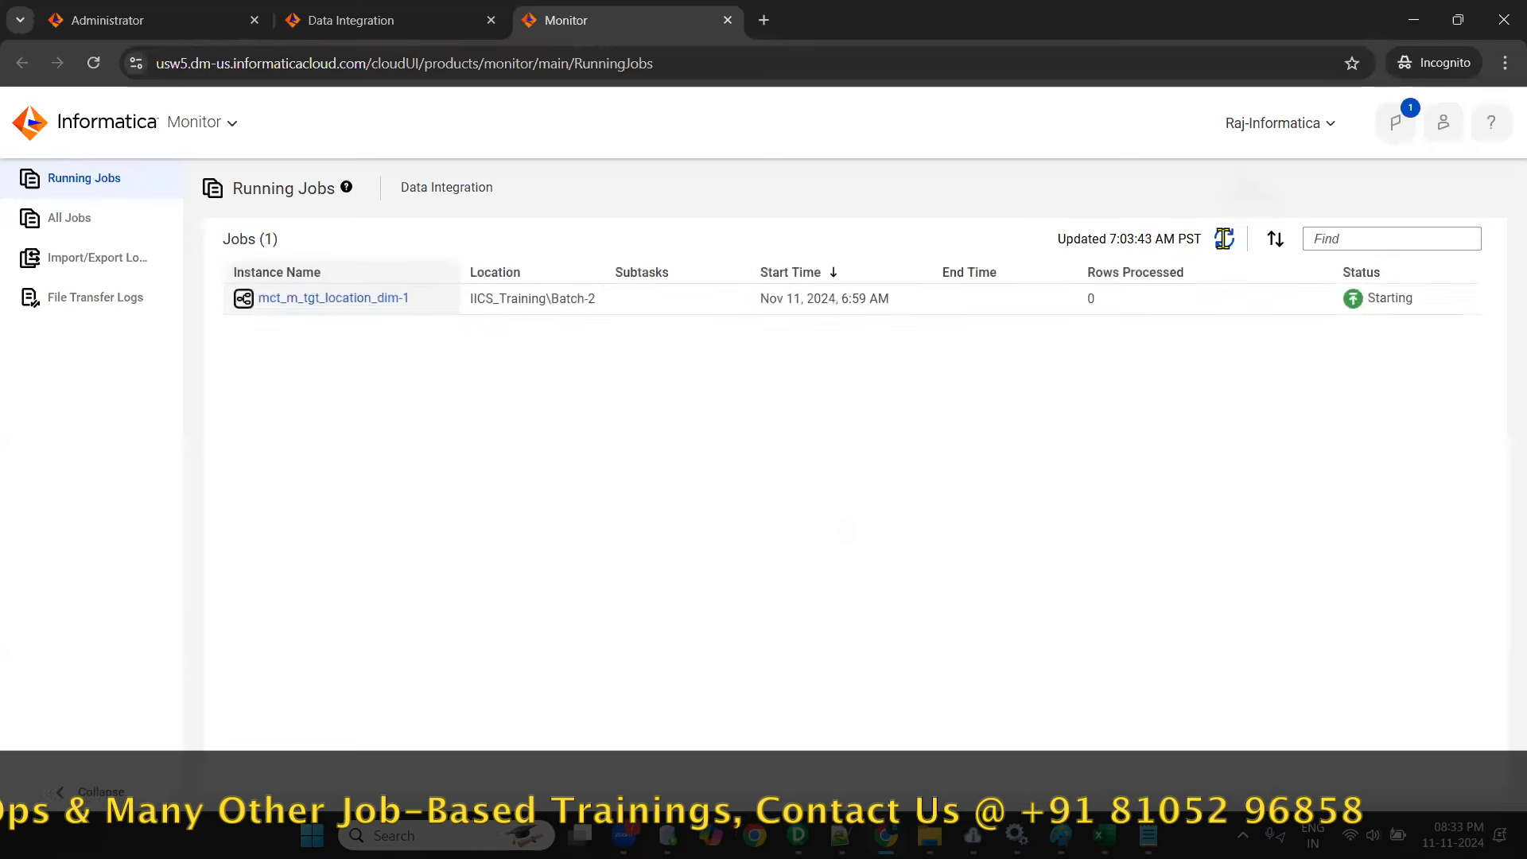
{"action": "left_click", "coordinate": [1225, 239]}
{"action": "left_click", "coordinate": [1225, 238]}
{"action": "left_click", "coordinate": [1224, 240]}
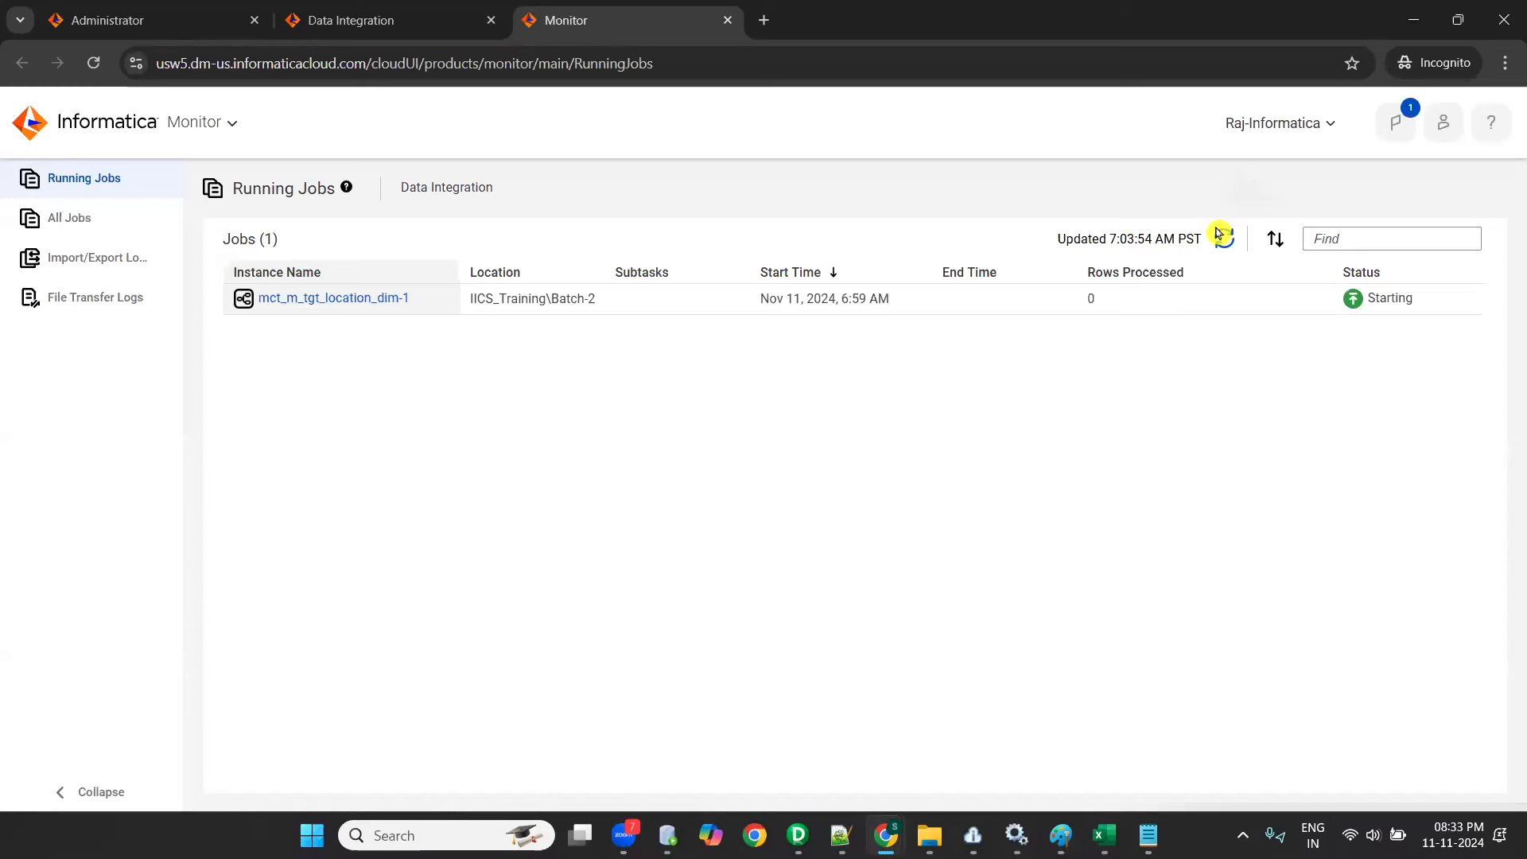
{"action": "left_click", "coordinate": [1223, 243]}
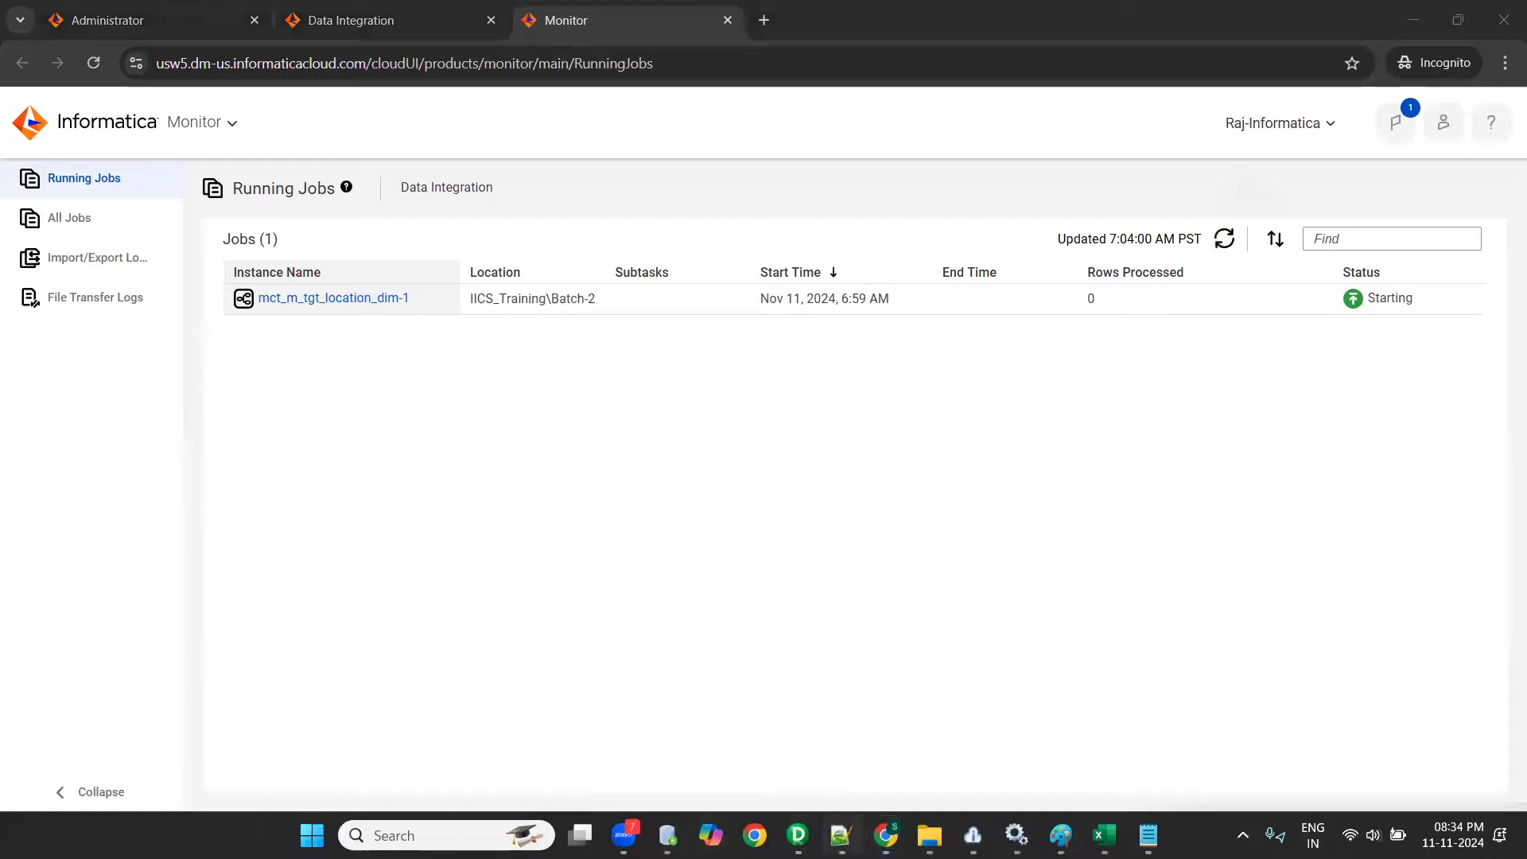
- Switch to Notepad++ and review the setup checklist in new 559 and the Azure course details in azure.sql
{"action": "left_click", "coordinate": [841, 835]}
{"action": "scroll", "coordinate": [389, 426], "scroll_direction": "up", "scroll_amount": 6}
{"action": "scroll", "coordinate": [319, 388], "scroll_direction": "up", "scroll_amount": 4}
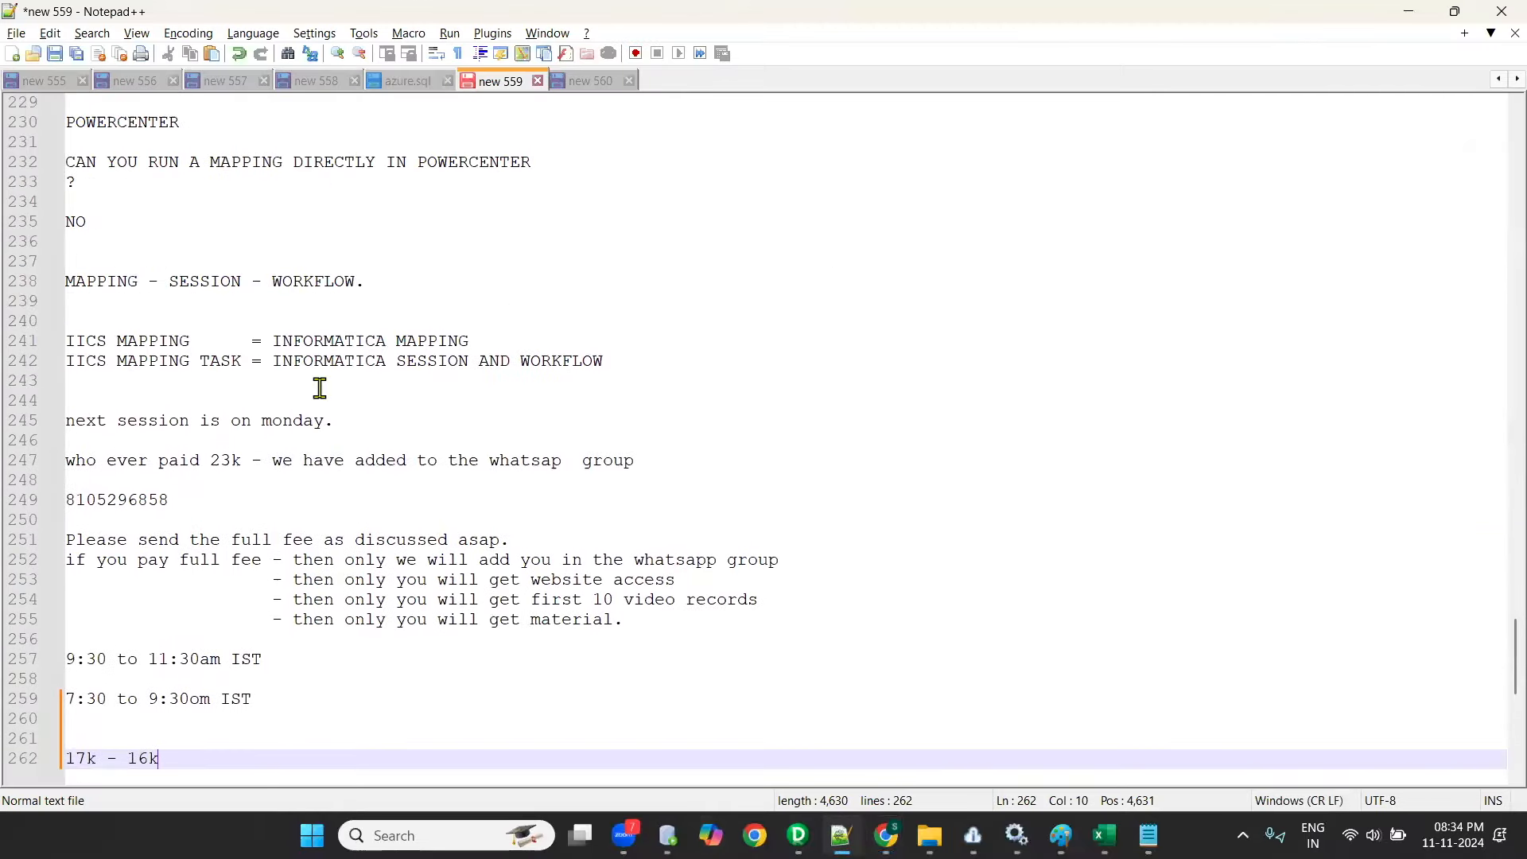
{"action": "scroll", "coordinate": [305, 433], "scroll_direction": "up", "scroll_amount": 15}
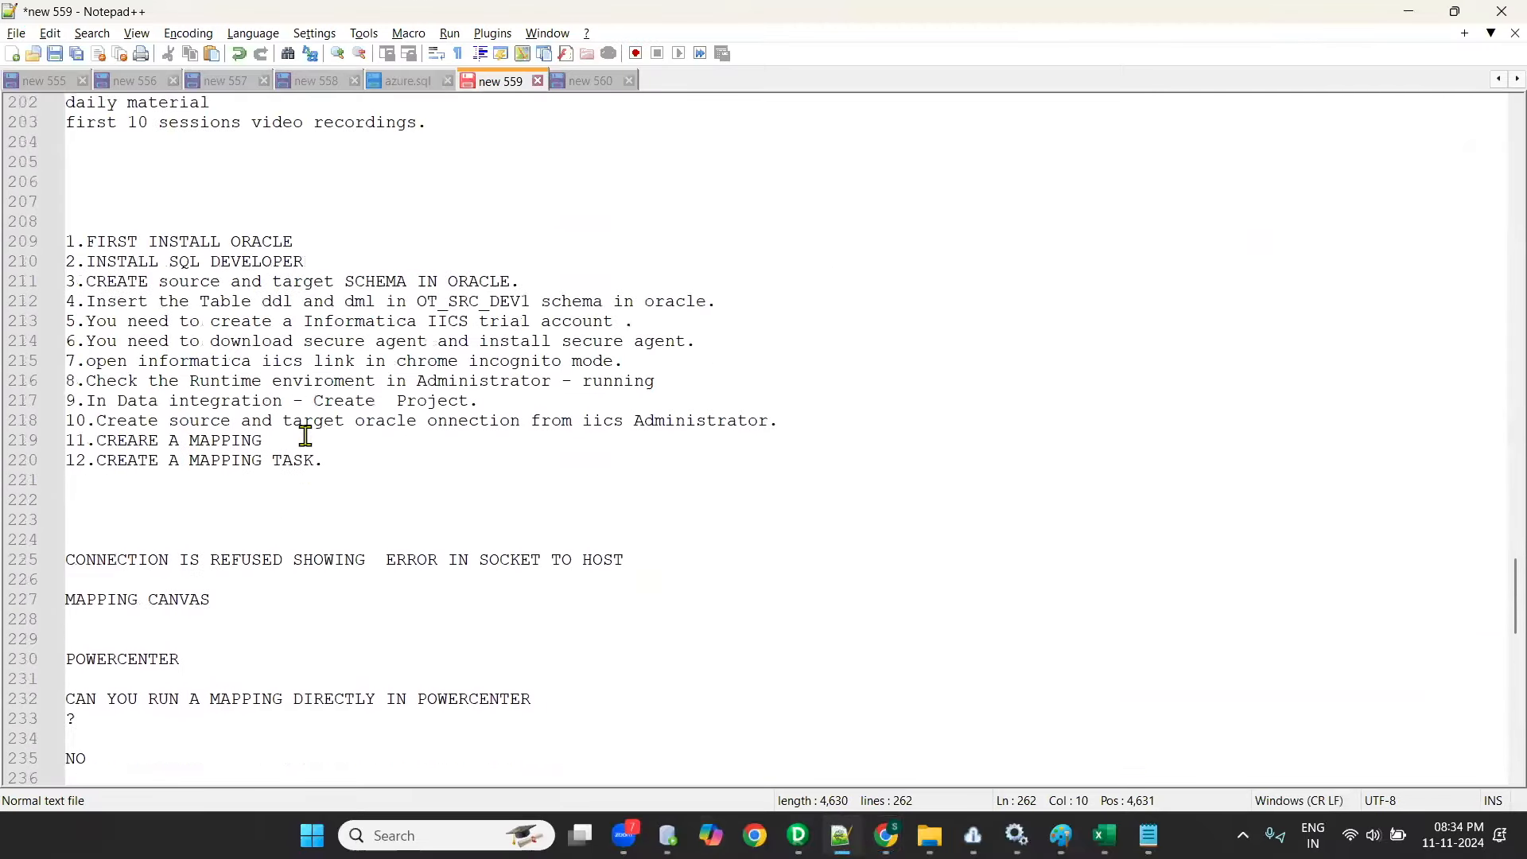
{"action": "scroll", "coordinate": [310, 429], "scroll_direction": "down", "scroll_amount": 10}
{"action": "scroll", "coordinate": [310, 430], "scroll_direction": "down", "scroll_amount": 8}
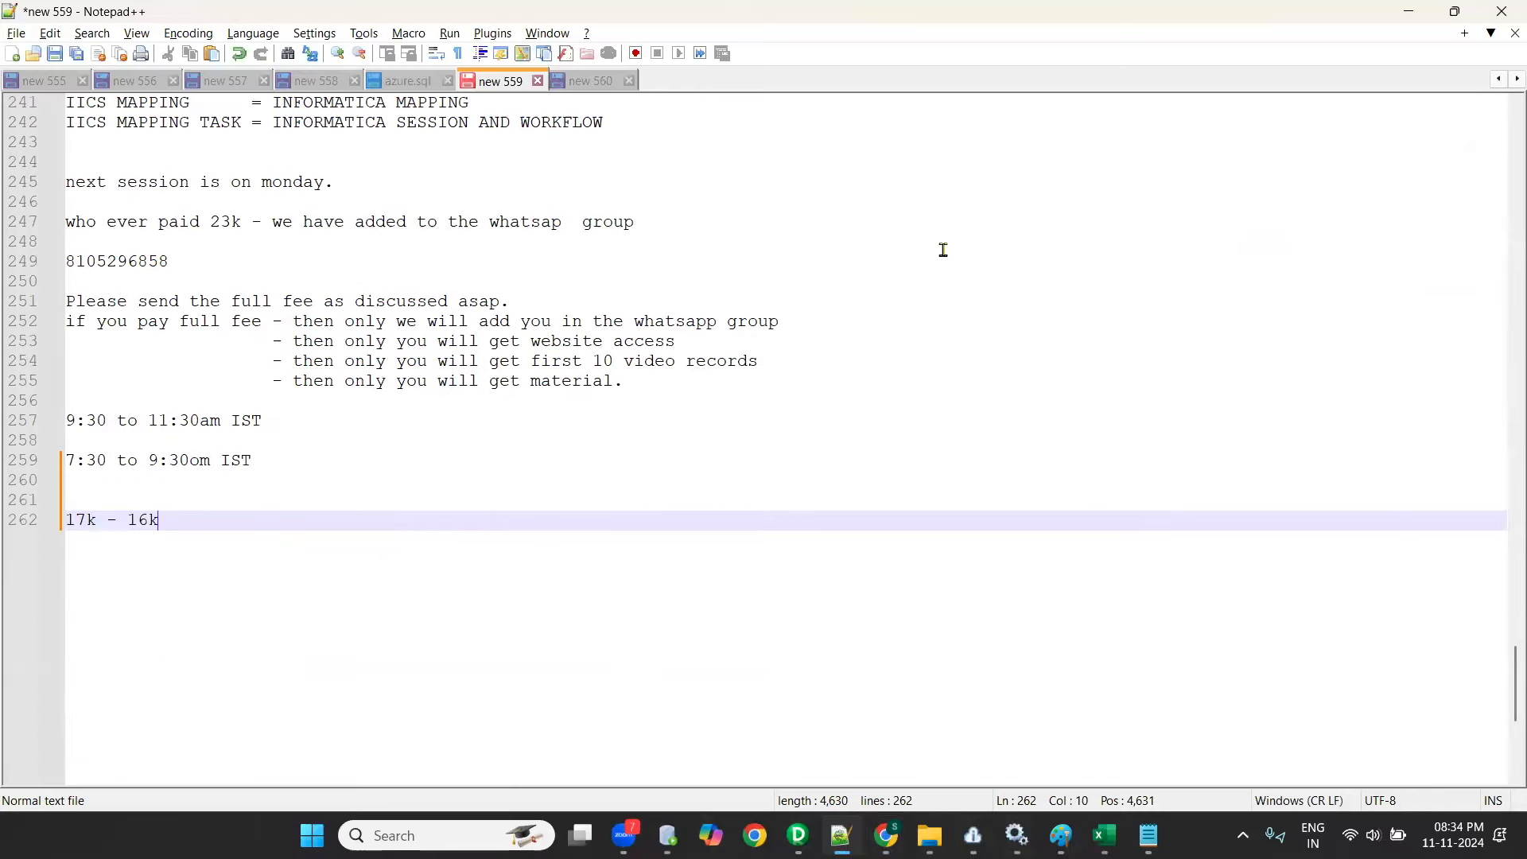
{"action": "left_click", "coordinate": [408, 81]}
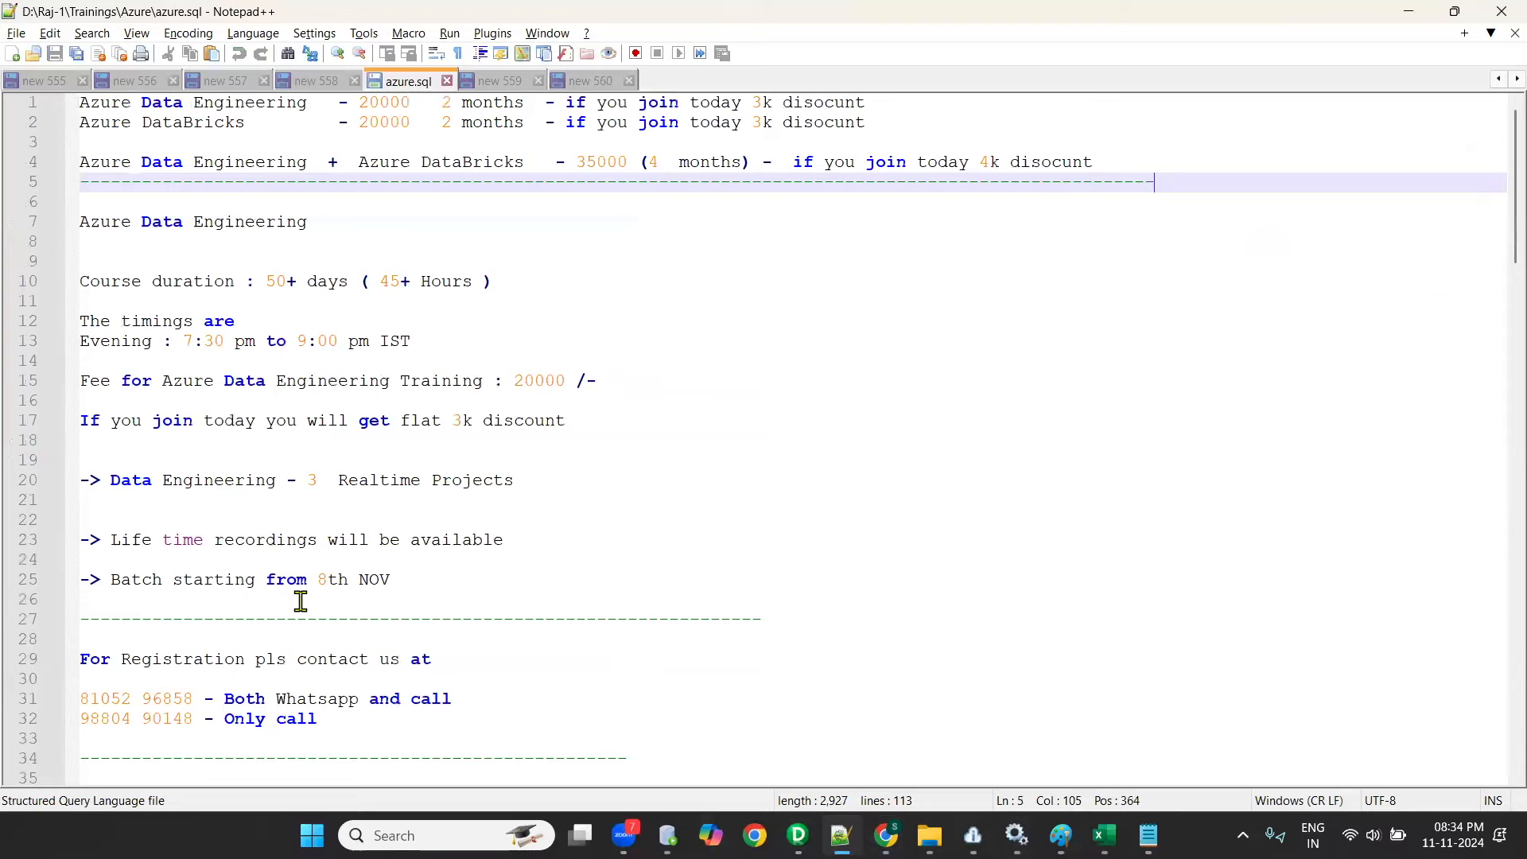
{"action": "scroll", "coordinate": [300, 601], "scroll_direction": "down", "scroll_amount": 20}
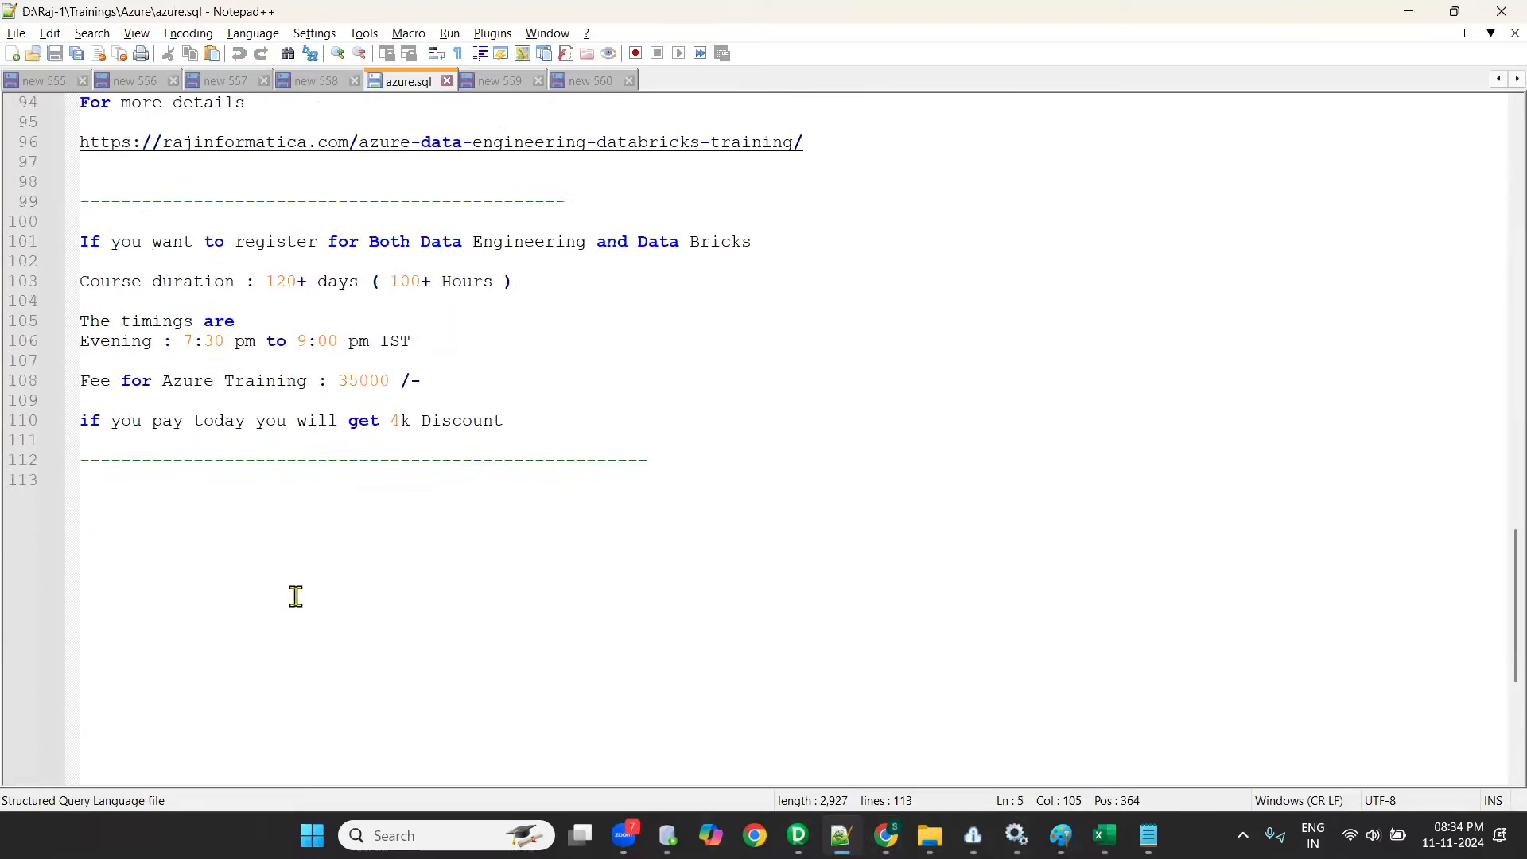
{"action": "scroll", "coordinate": [296, 597], "scroll_direction": "up", "scroll_amount": 1}
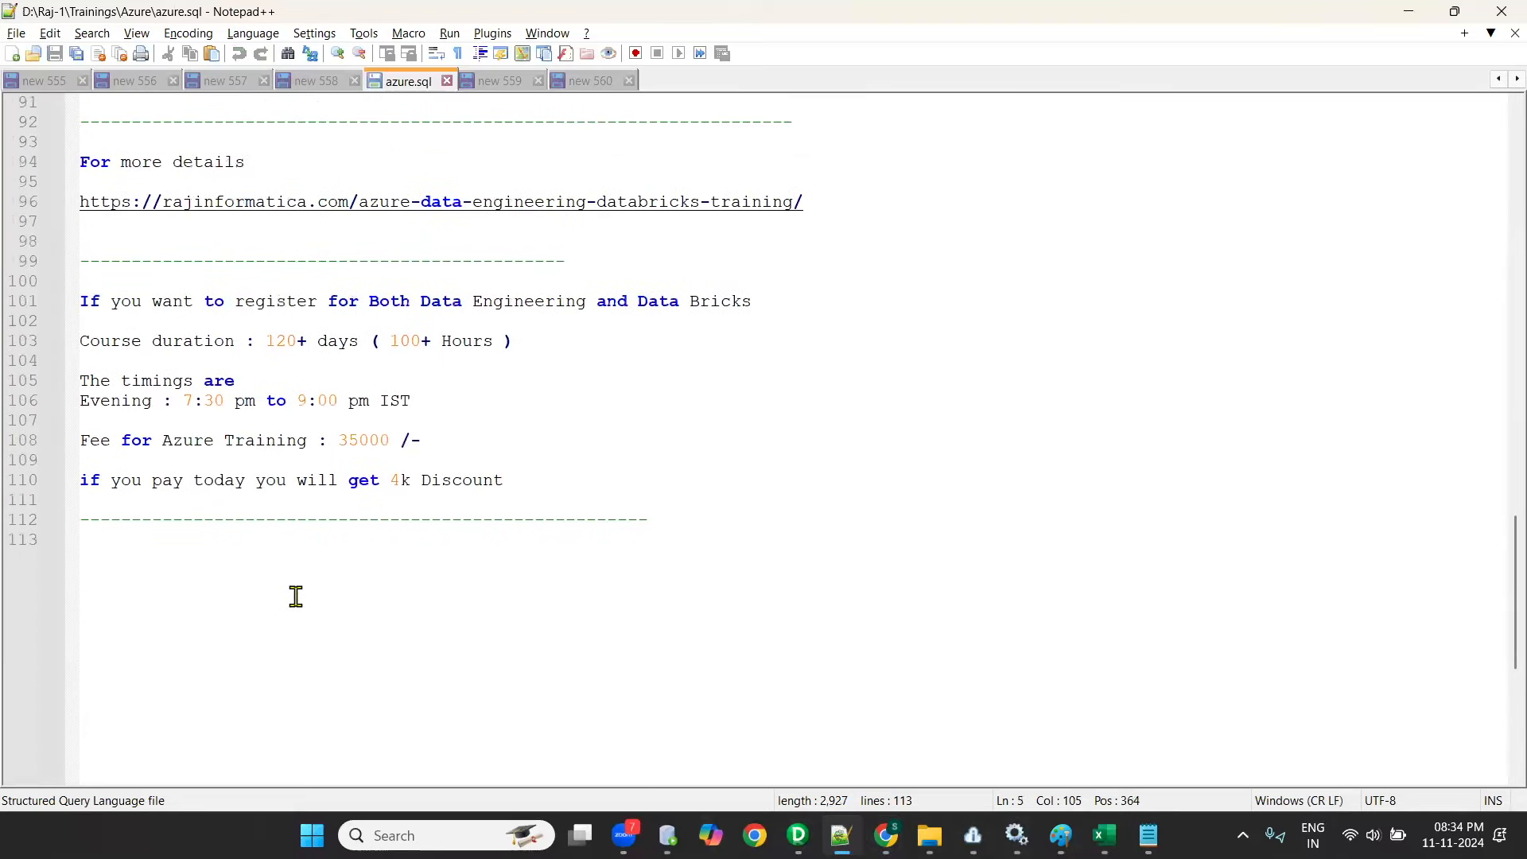
{"action": "scroll", "coordinate": [546, 191], "scroll_direction": "up", "scroll_amount": 1}
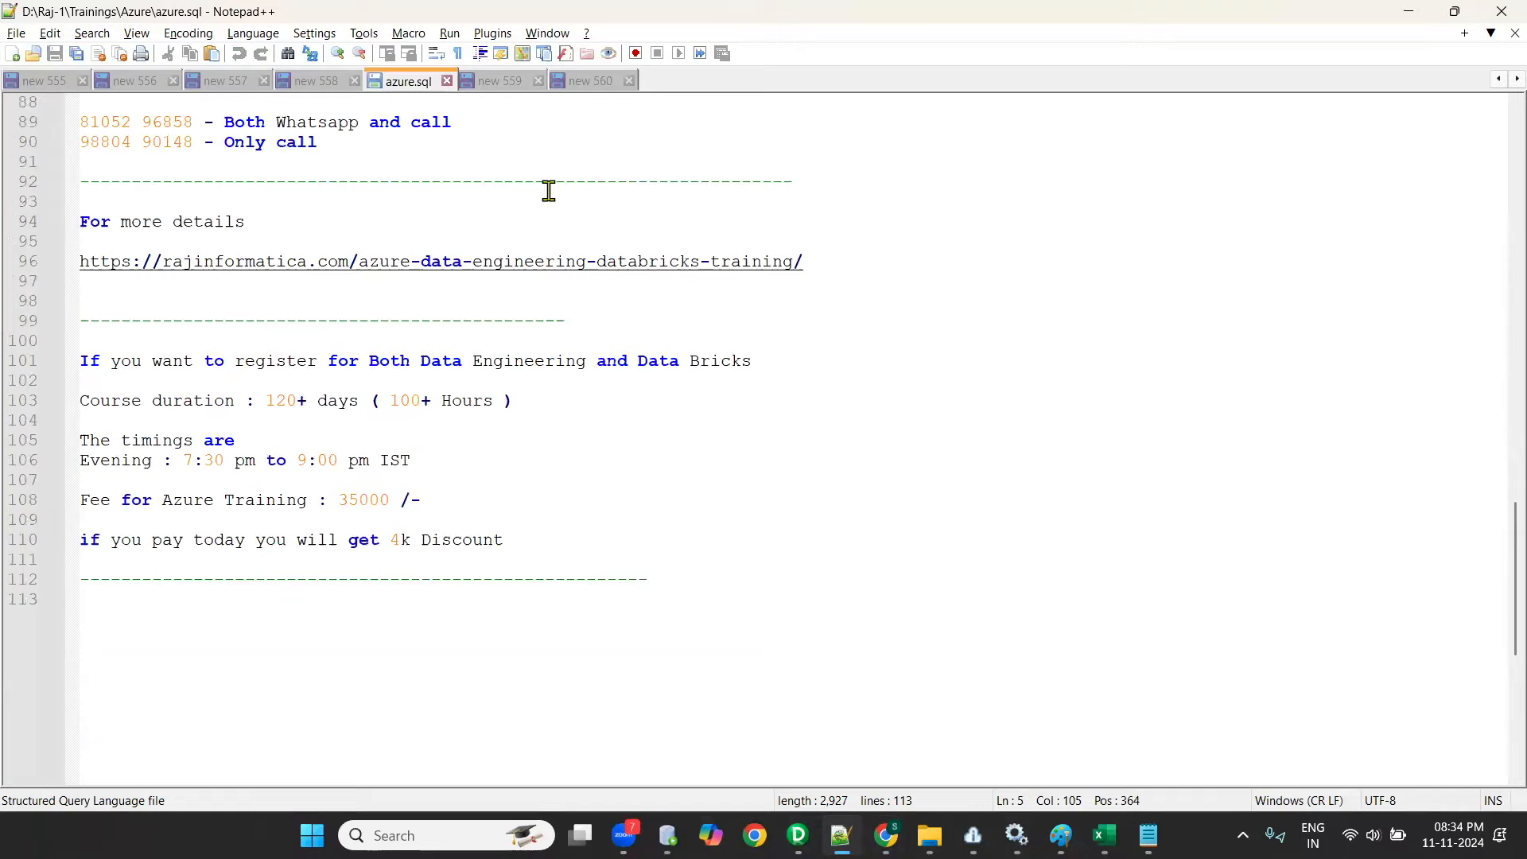
- Return to the new 559 notes and look back through them to the IICS/IDMC career questions
{"action": "left_click", "coordinate": [588, 80]}
{"action": "left_click", "coordinate": [499, 83]}
{"action": "scroll", "coordinate": [288, 572], "scroll_direction": "up", "scroll_amount": 4}
{"action": "scroll", "coordinate": [288, 574], "scroll_direction": "down", "scroll_amount": 2}
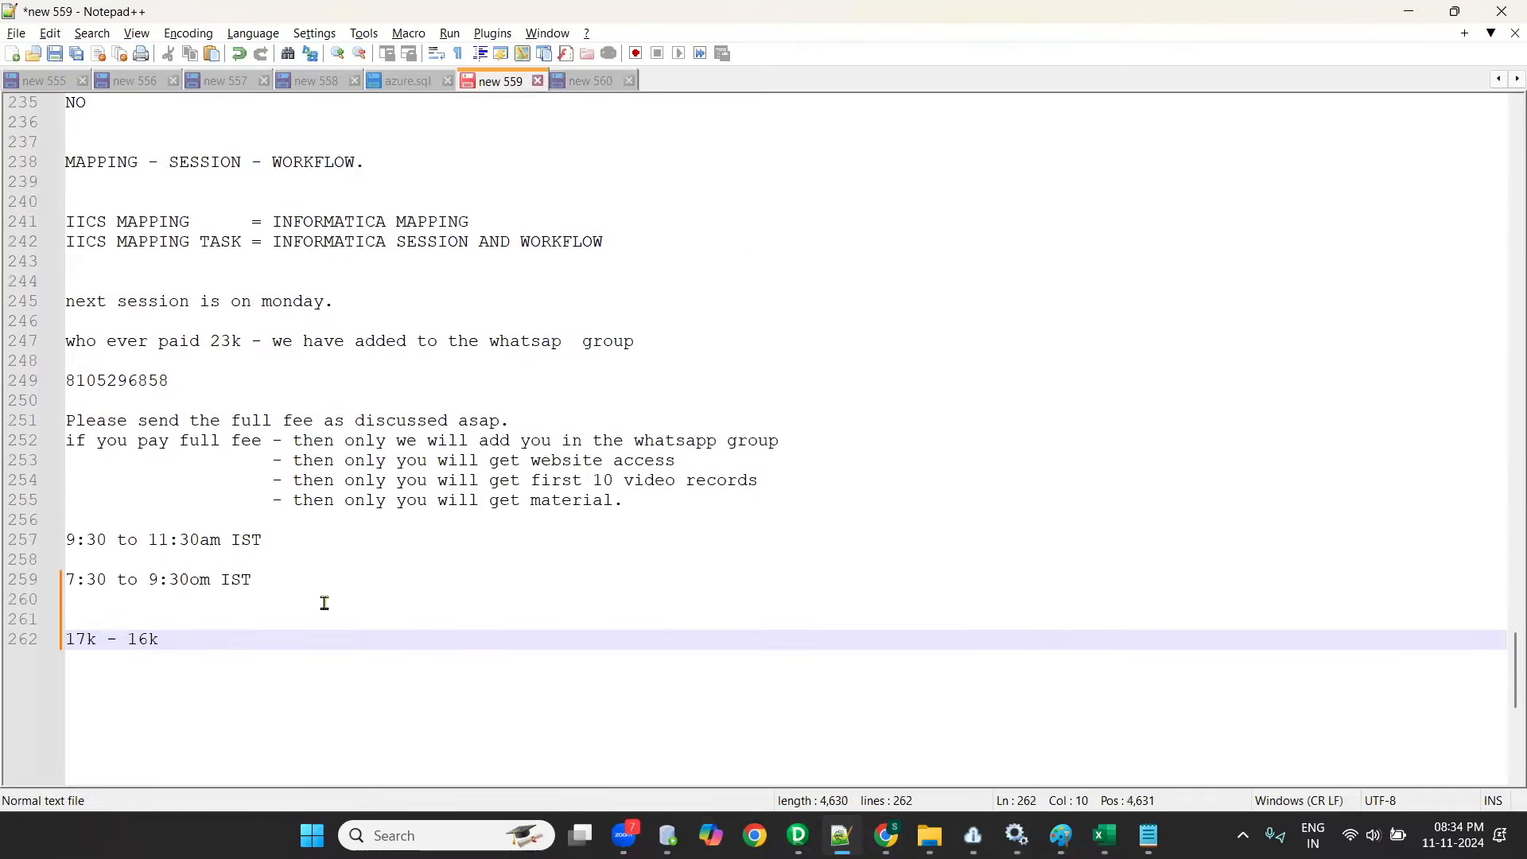
{"action": "scroll", "coordinate": [324, 603], "scroll_direction": "up", "scroll_amount": 20}
{"action": "scroll", "coordinate": [325, 603], "scroll_direction": "up", "scroll_amount": 20}
{"action": "scroll", "coordinate": [324, 603], "scroll_direction": "up", "scroll_amount": 8}
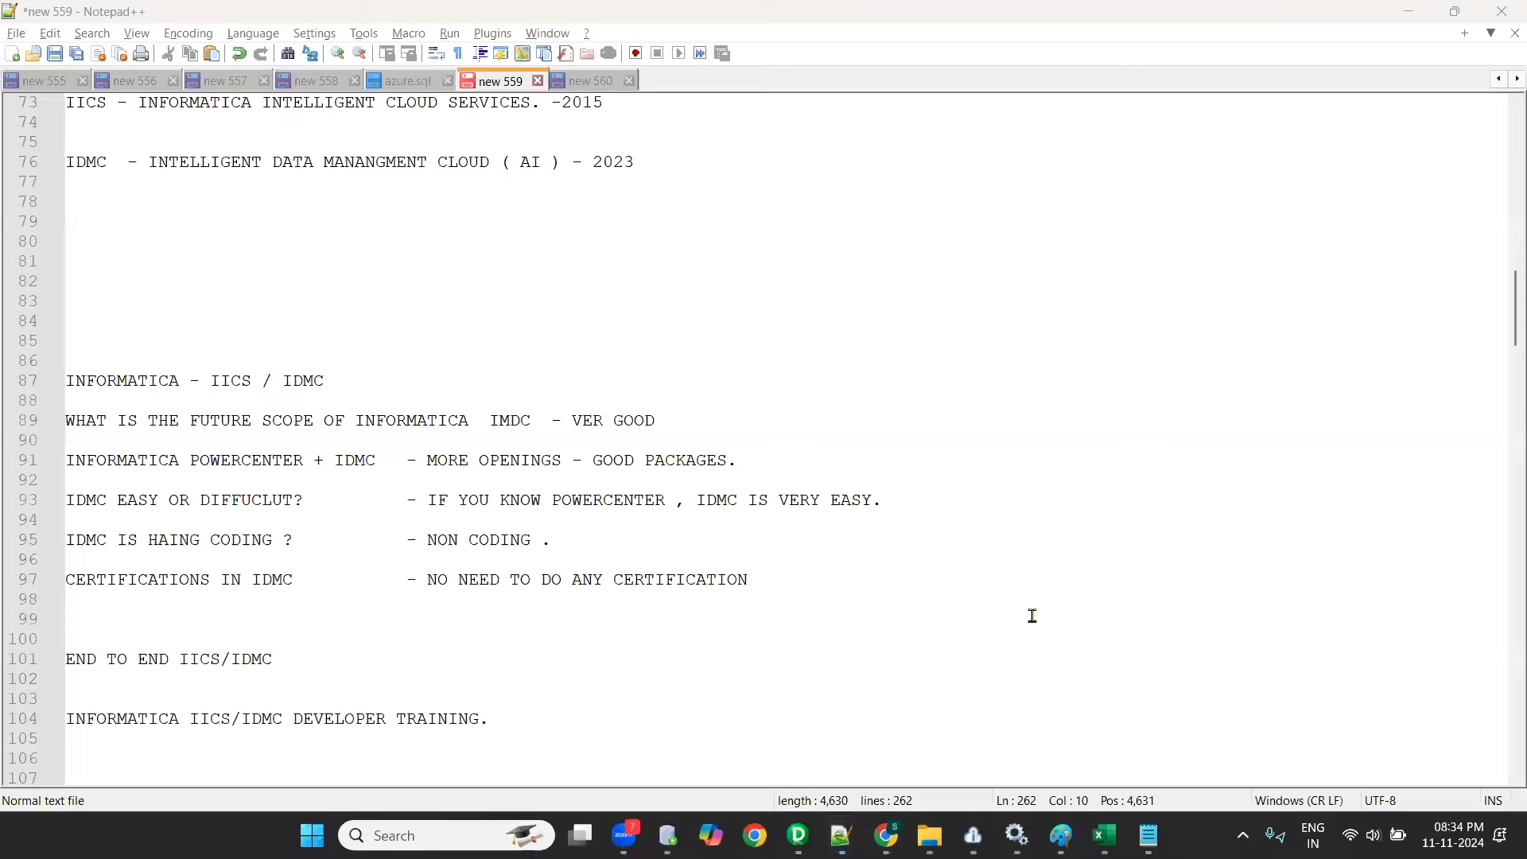
- Paste the session timings (8:00 am to 10:00 am and 8:30 pm to 10:30 pm IST) into a new document and highlight both session lines
{"action": "left_click", "coordinate": [12, 53]}
{"action": "type", "text": "*The timings are* Morning session : 8:00 am to 10:00 am IST Evening session : 8:30 pm to 10:30 pm IST"}
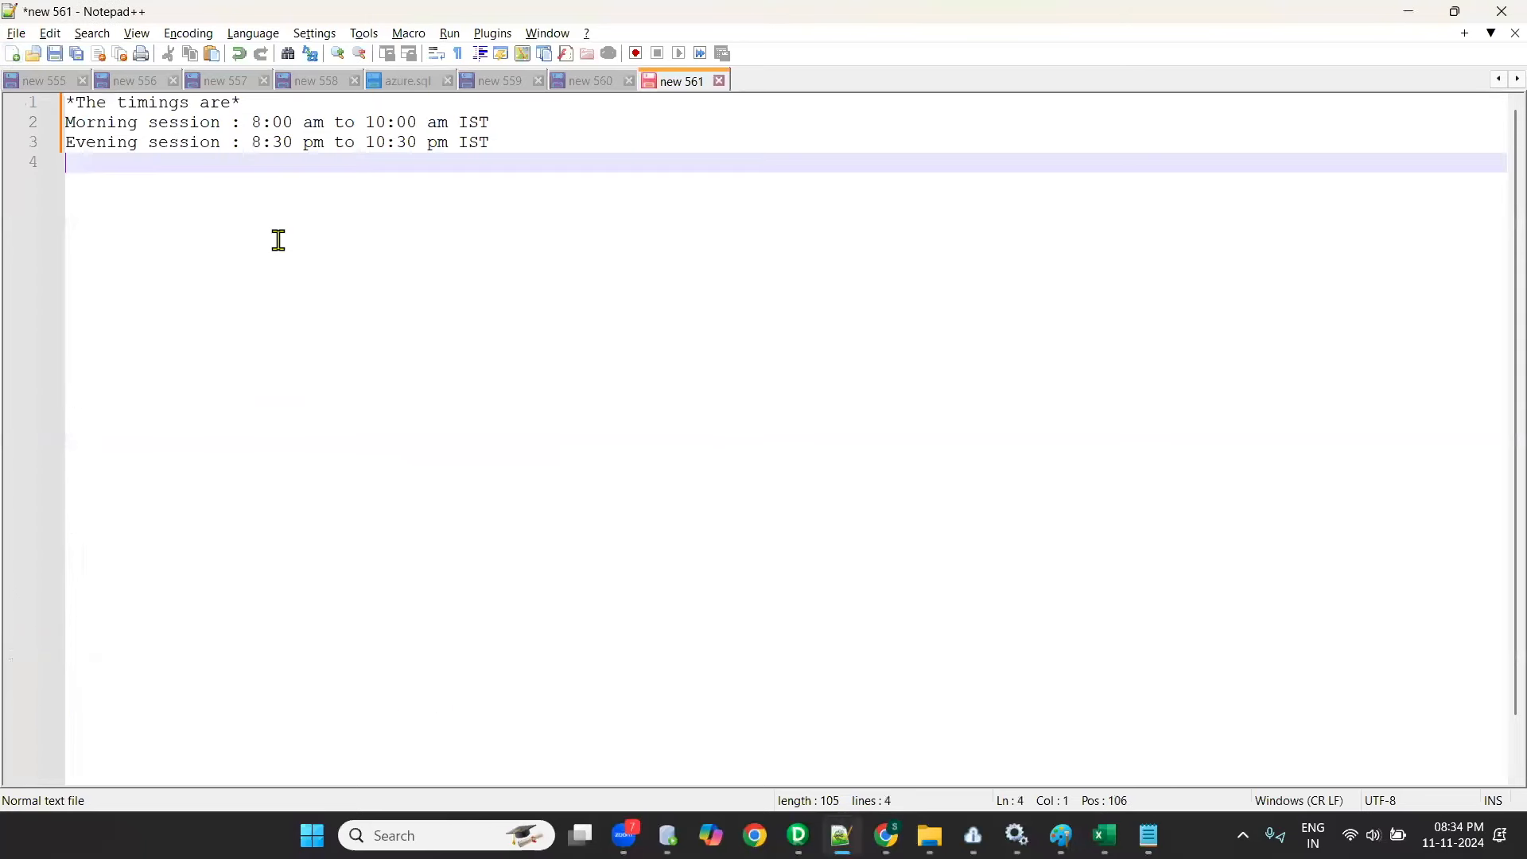
{"action": "left_click_drag", "start_coordinate": [240, 124], "coordinate": [525, 141]}
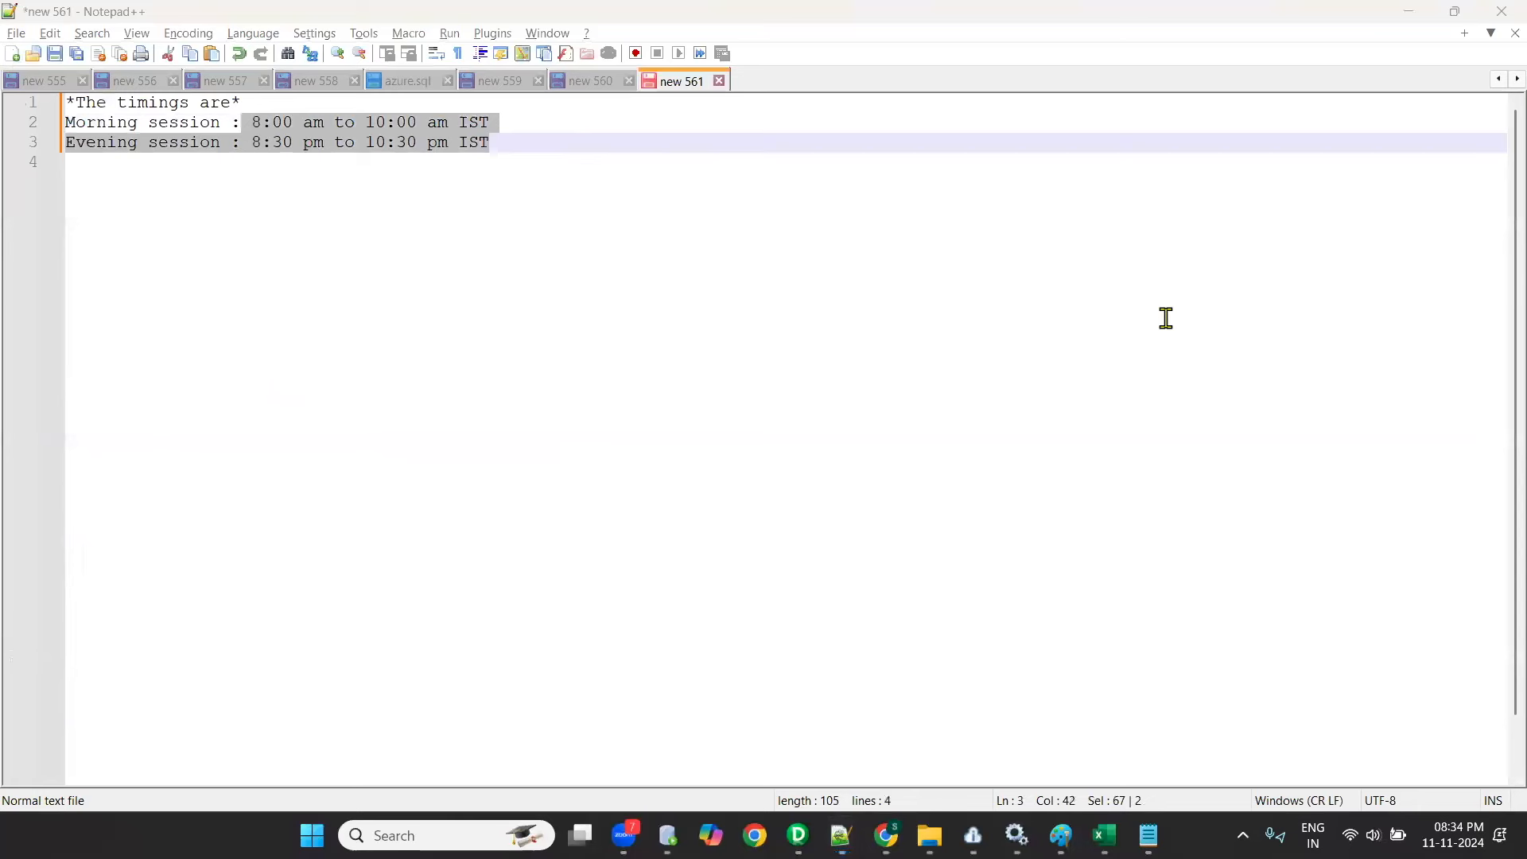
{"action": "left_click_drag", "start_coordinate": [244, 127], "coordinate": [542, 127]}
{"action": "left_click_drag", "start_coordinate": [236, 143], "coordinate": [16, 127]}
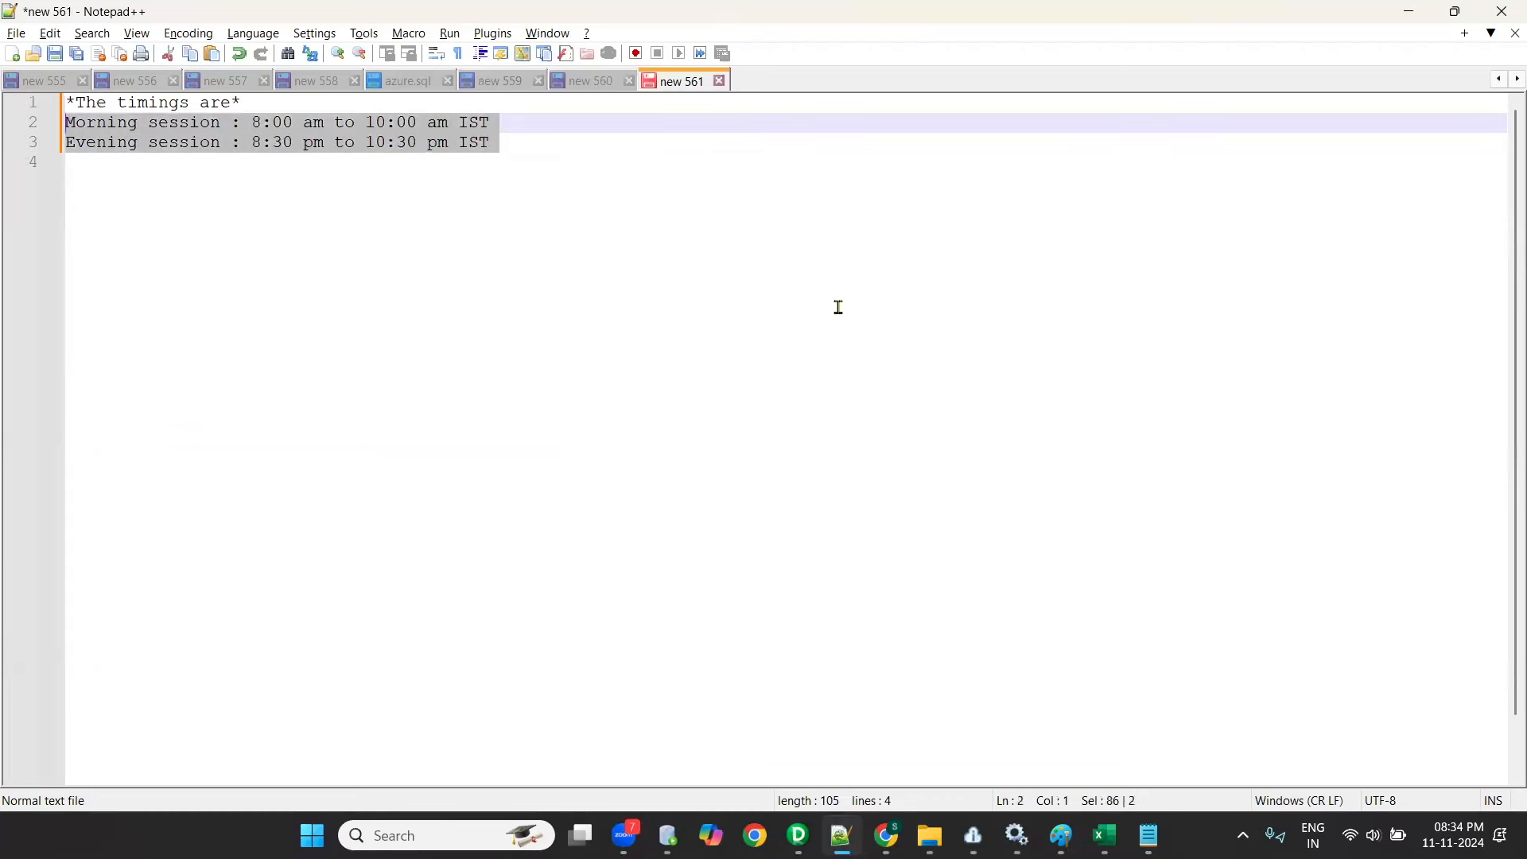
- Return to Monitor, refresh the running jobs, try to open the details of mct_m_tgt_location_dim-1, and reload the page
{"action": "mouse_move", "coordinate": [887, 835]}
{"action": "left_click", "coordinate": [948, 733]}
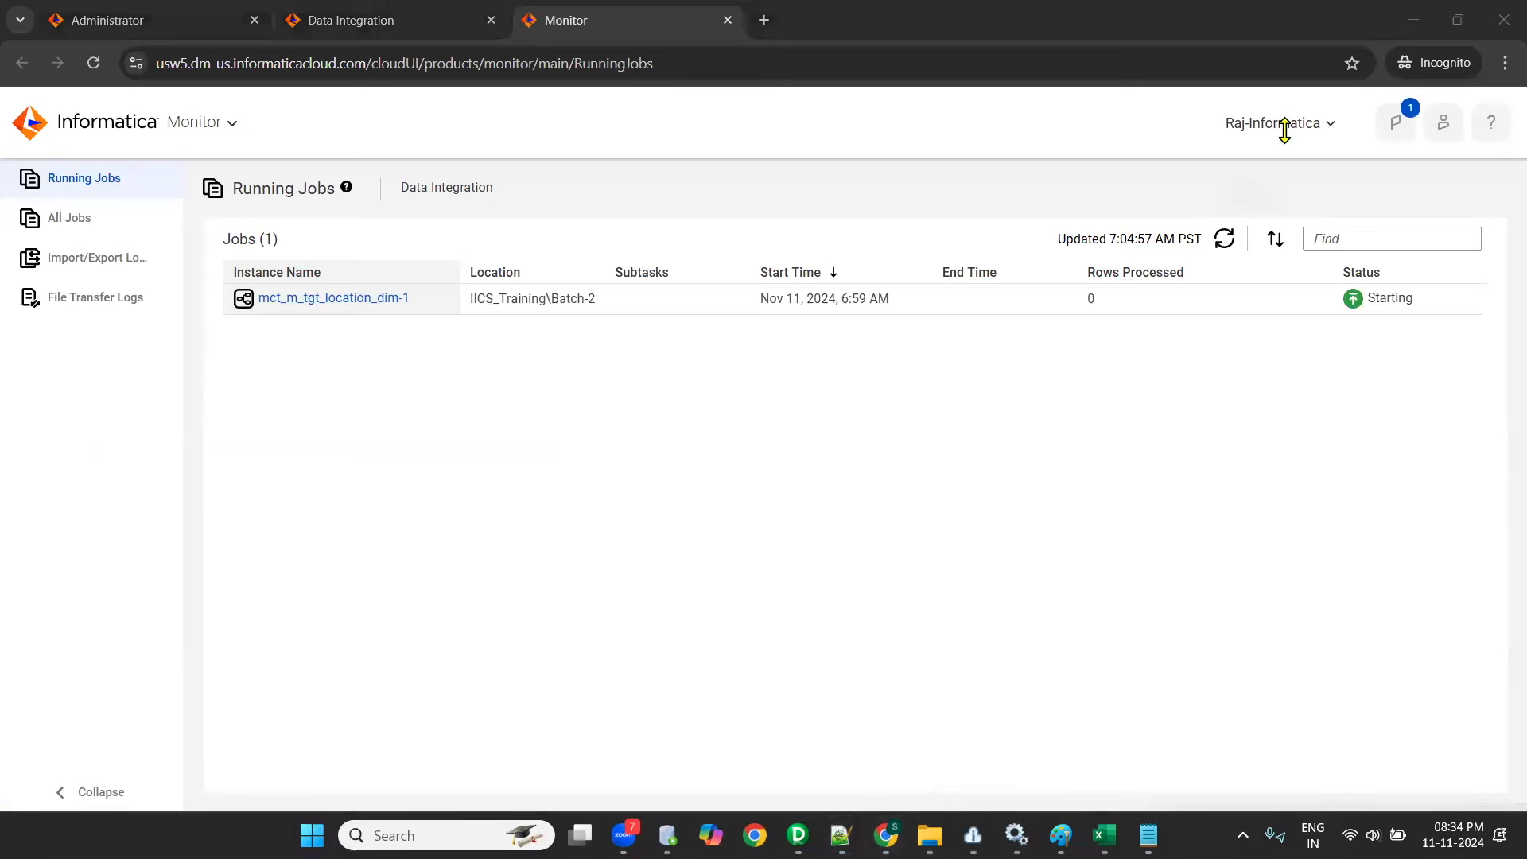
{"action": "left_click", "coordinate": [1223, 241]}
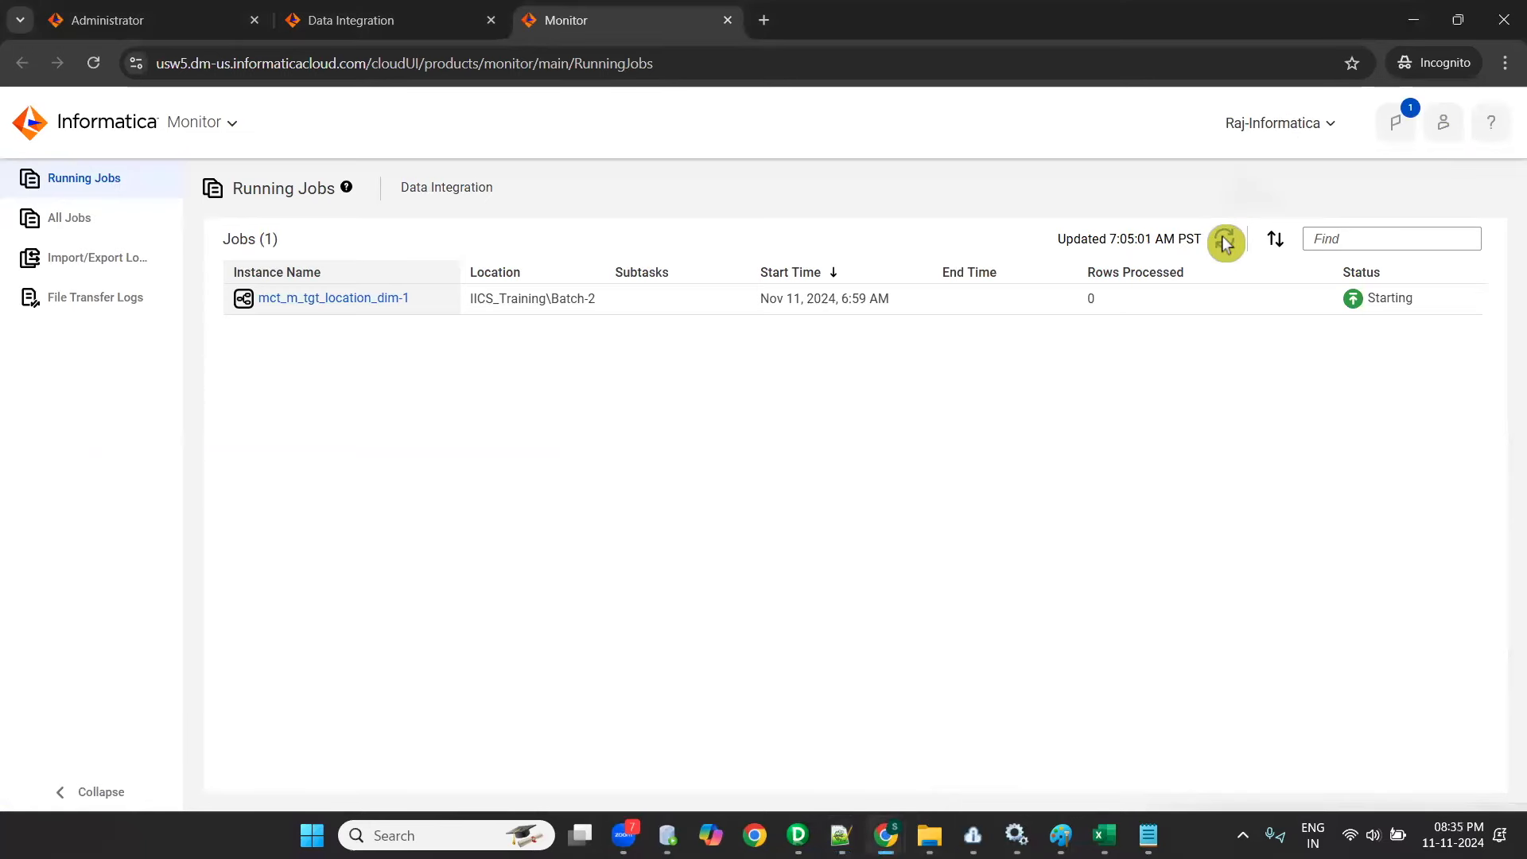
{"action": "left_click", "coordinate": [1224, 241]}
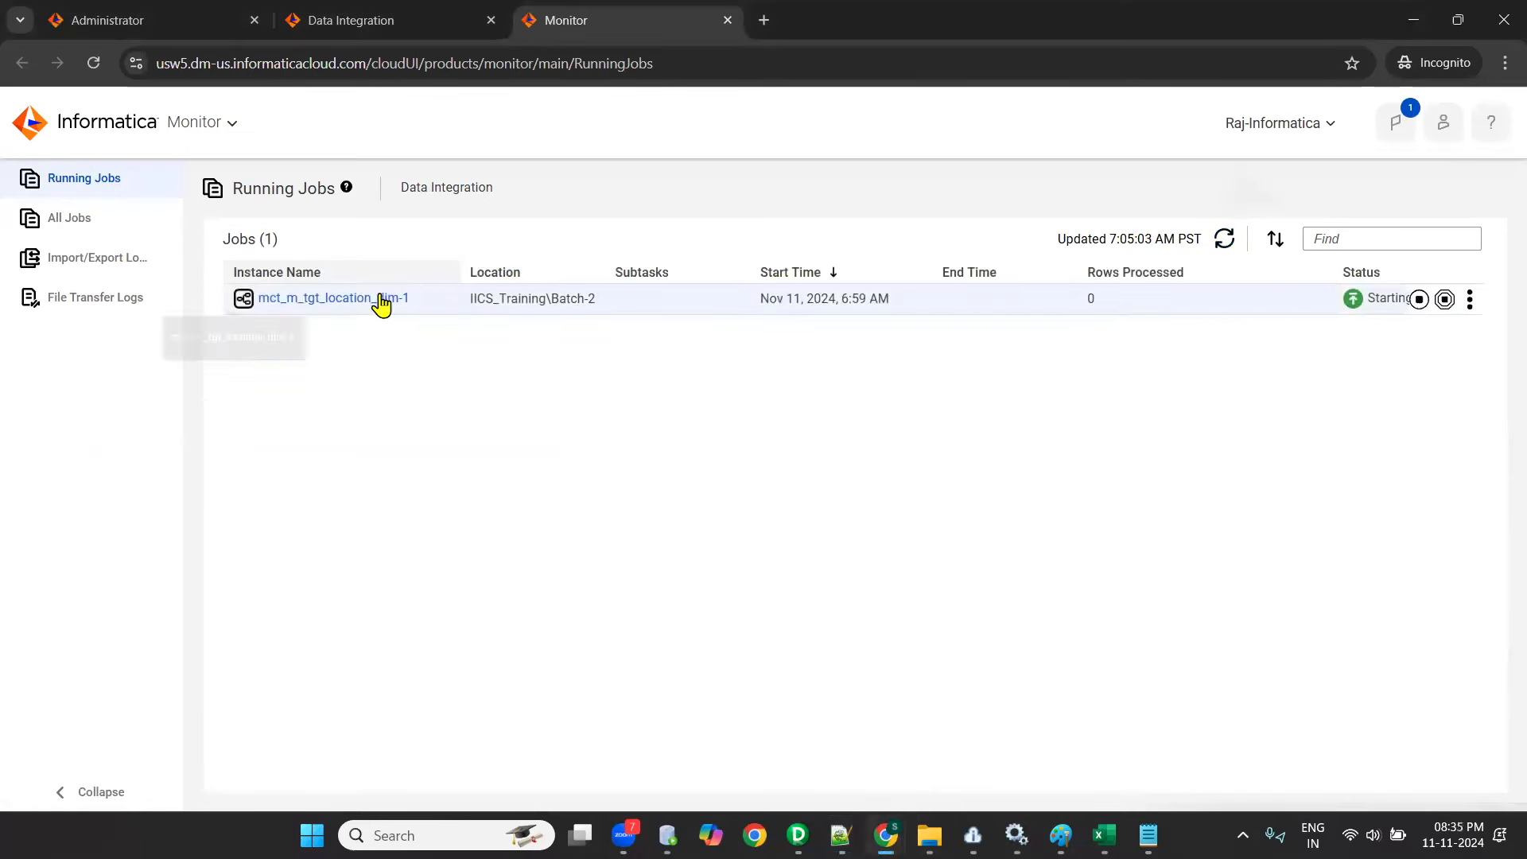
{"action": "left_click", "coordinate": [380, 300]}
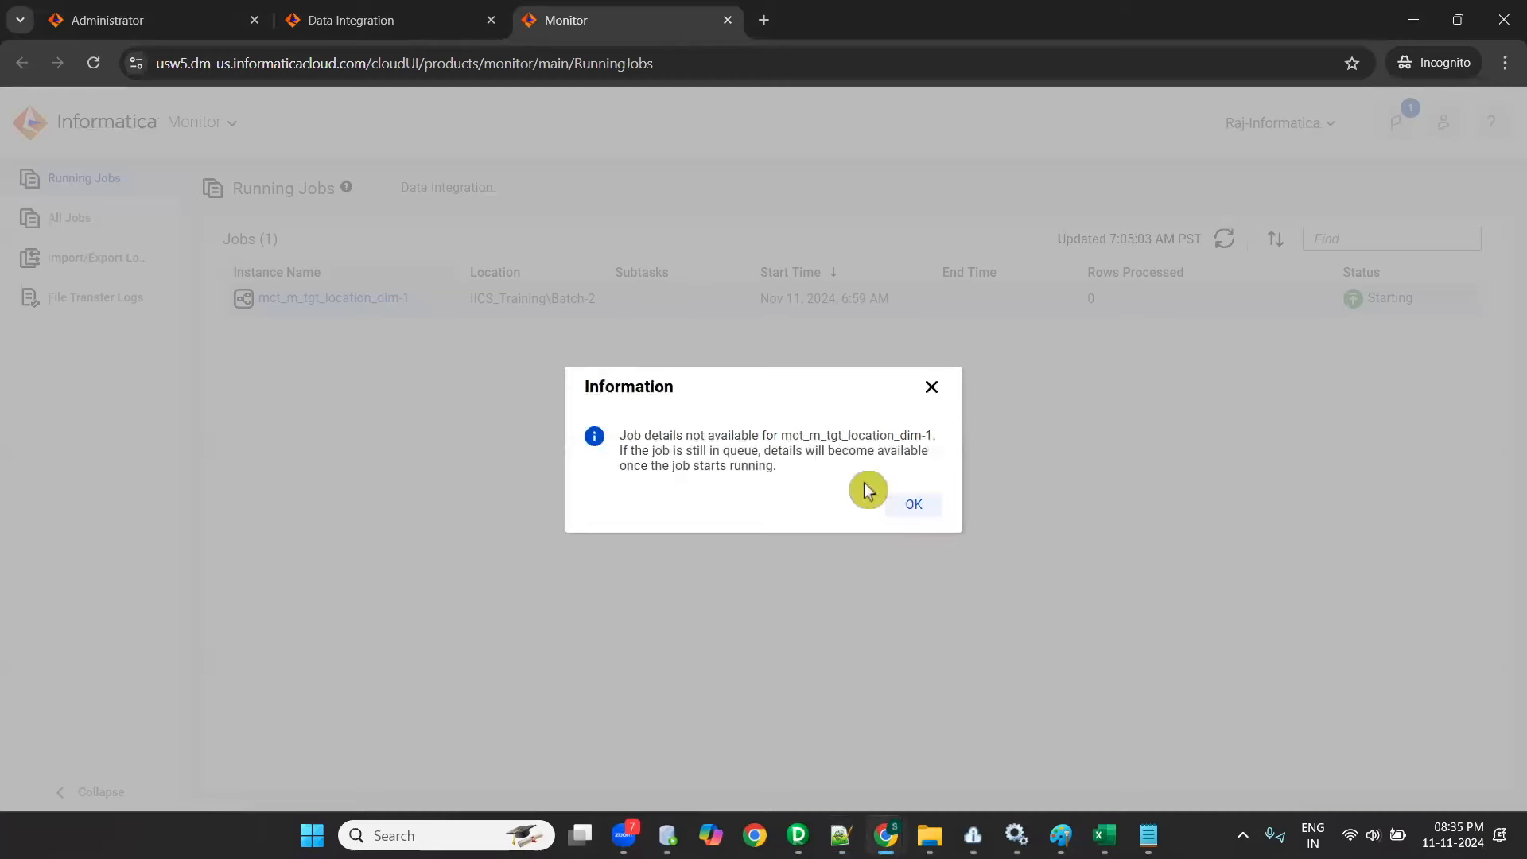
{"action": "left_click", "coordinate": [947, 509]}
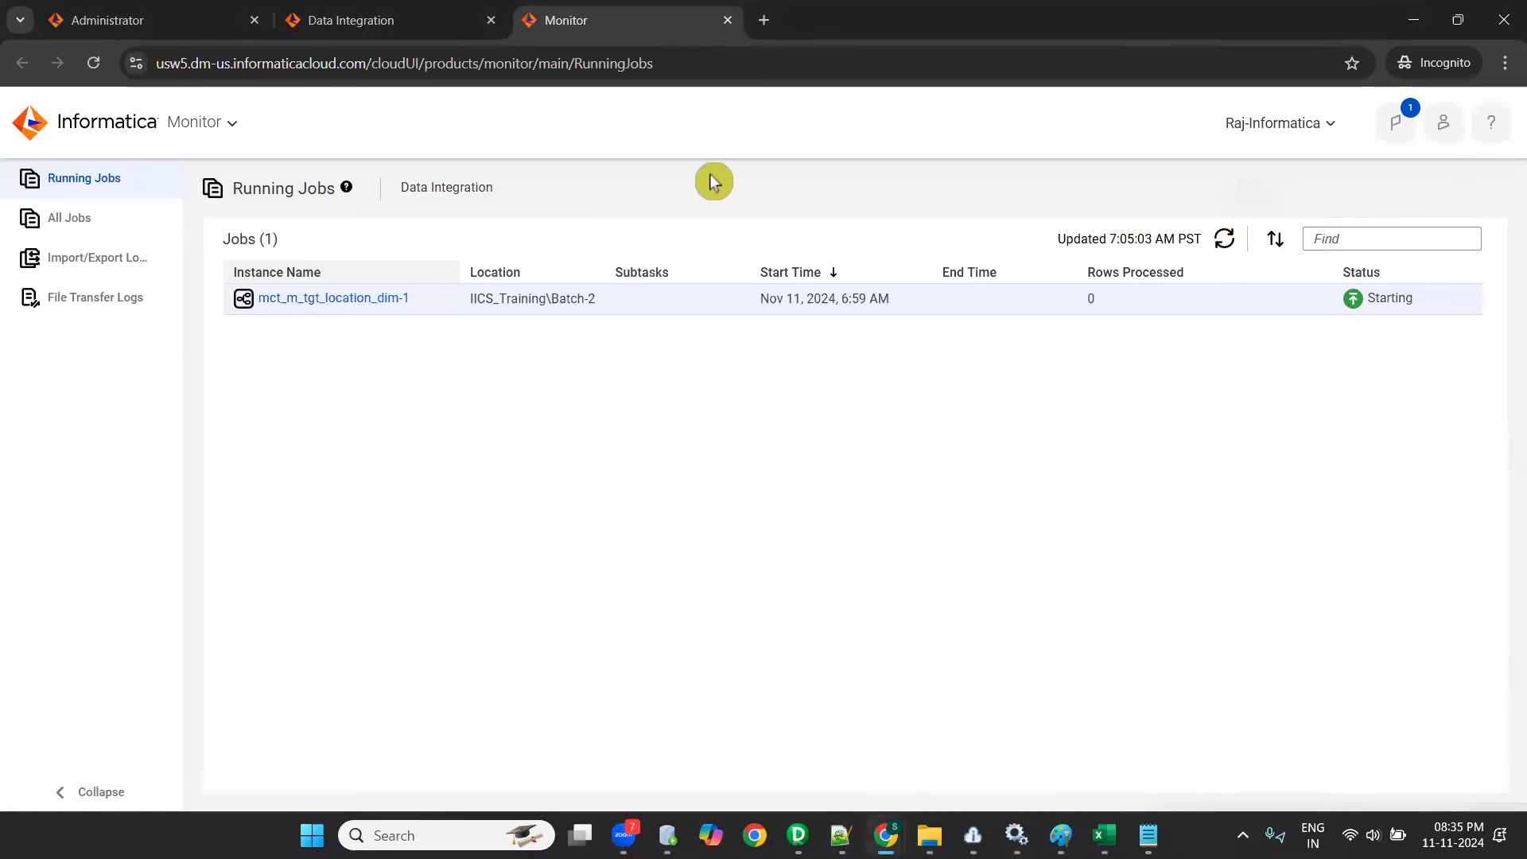
{"action": "left_click", "coordinate": [93, 62]}
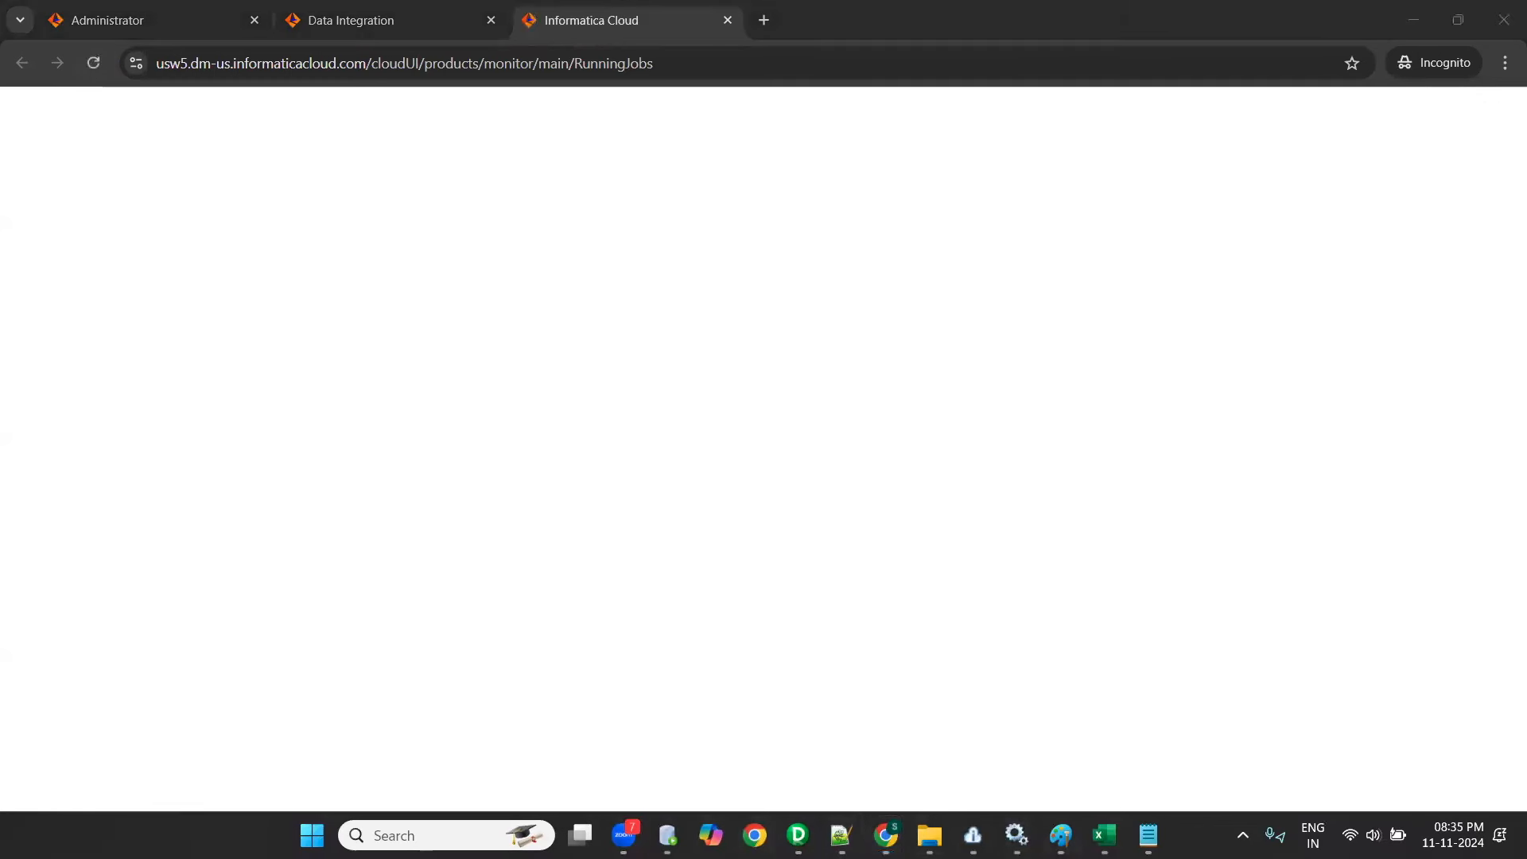
- Switch to Oracle SQL Developer, rerun SELECT * FROM tgt_location_dim; on OT_TGT_DEV1, and return to Data Integration's My Jobs
{"action": "left_click", "coordinate": [668, 835]}
{"action": "left_click", "coordinate": [403, 118]}
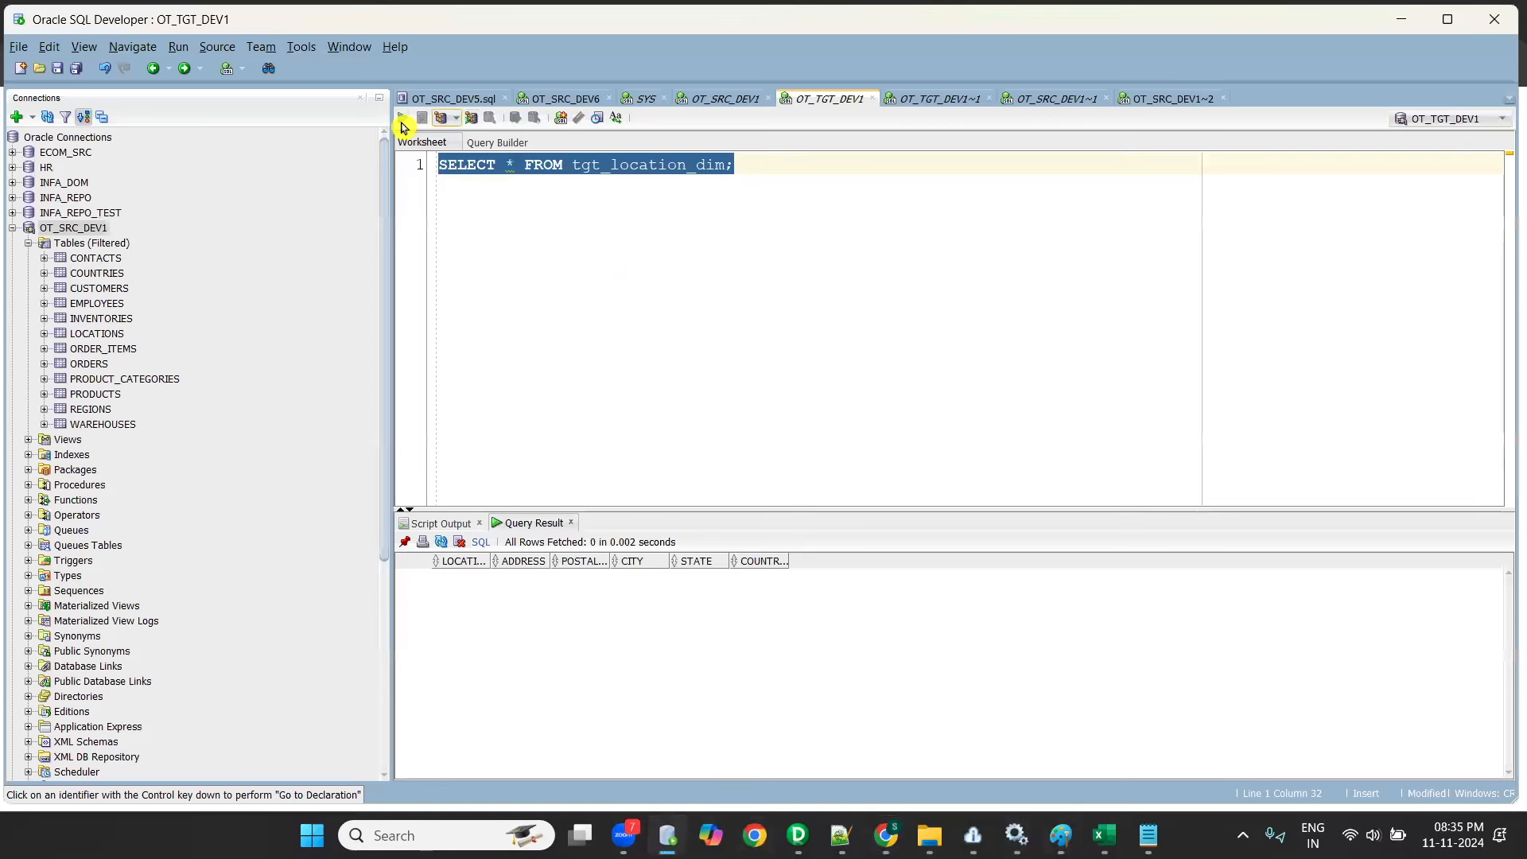
{"action": "left_click", "coordinate": [1400, 19]}
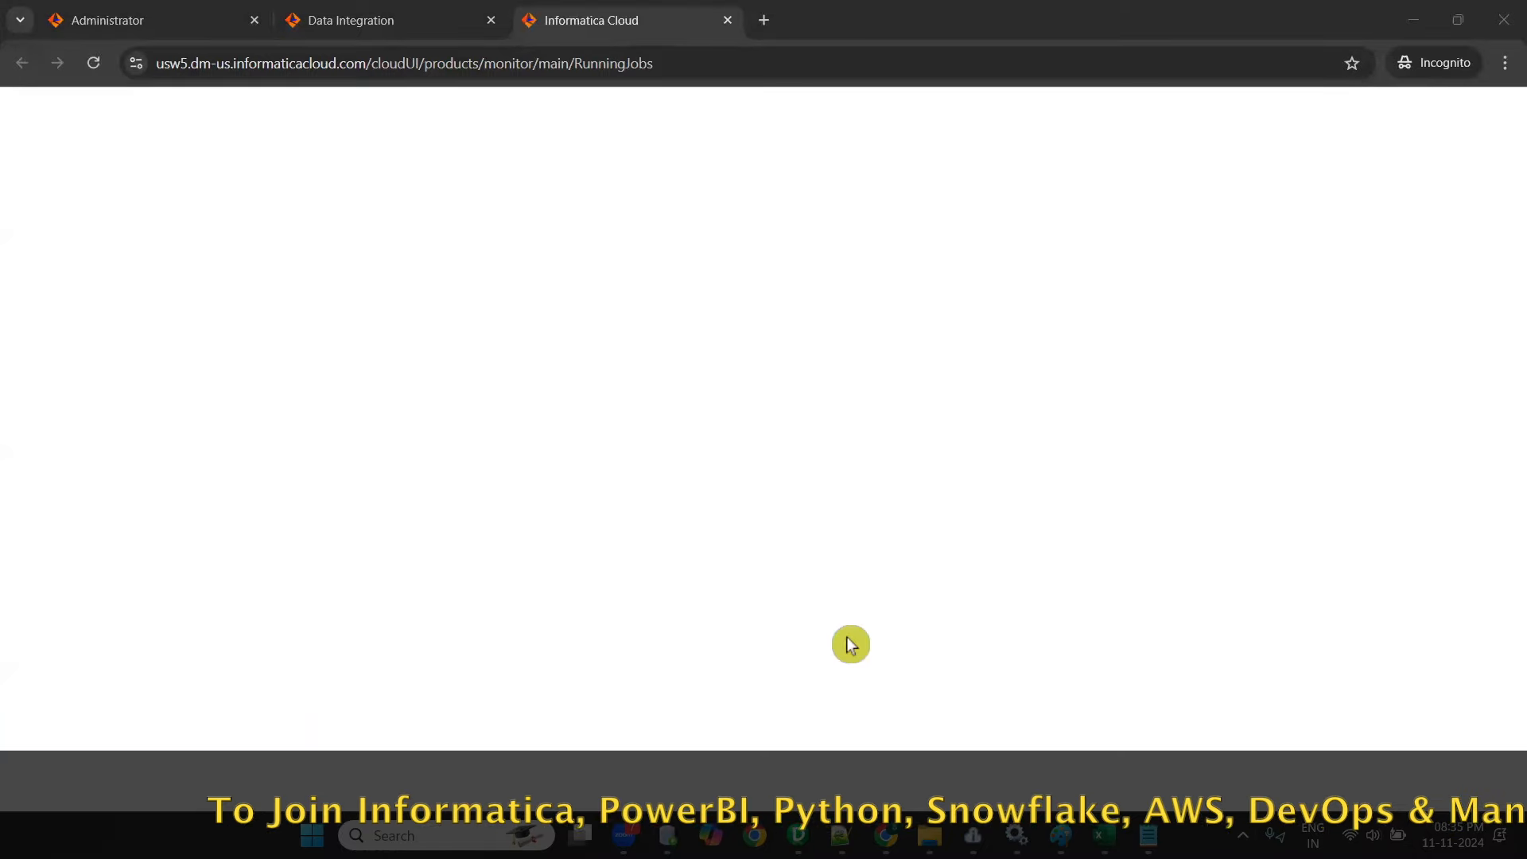
{"action": "left_click", "coordinate": [352, 22]}
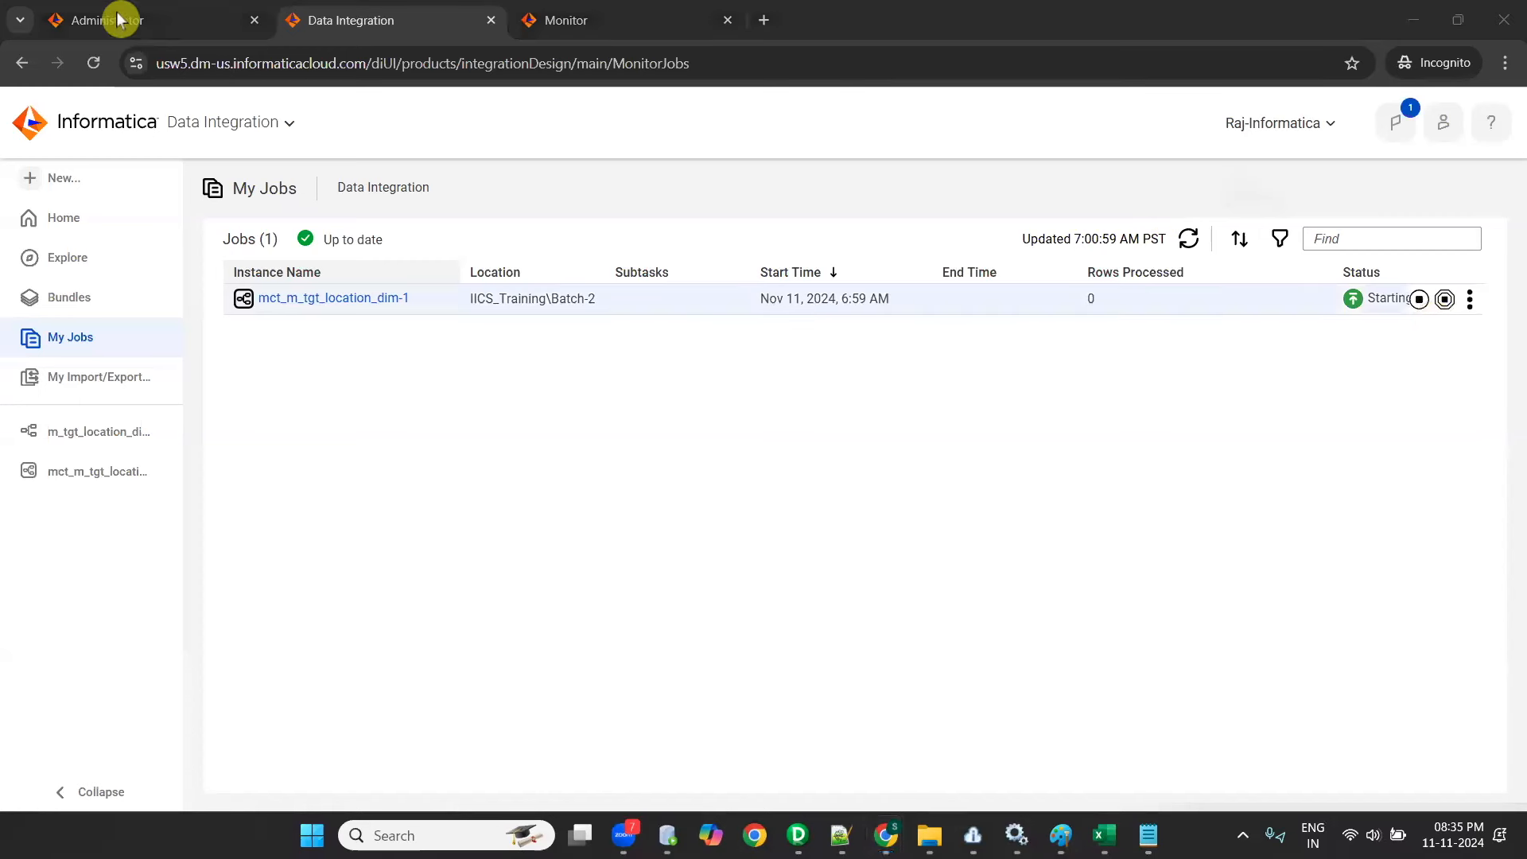
- Refresh the My Jobs list and try to open the details of job mct_m_tgt_location_dim-1
{"action": "left_click", "coordinate": [1190, 238]}
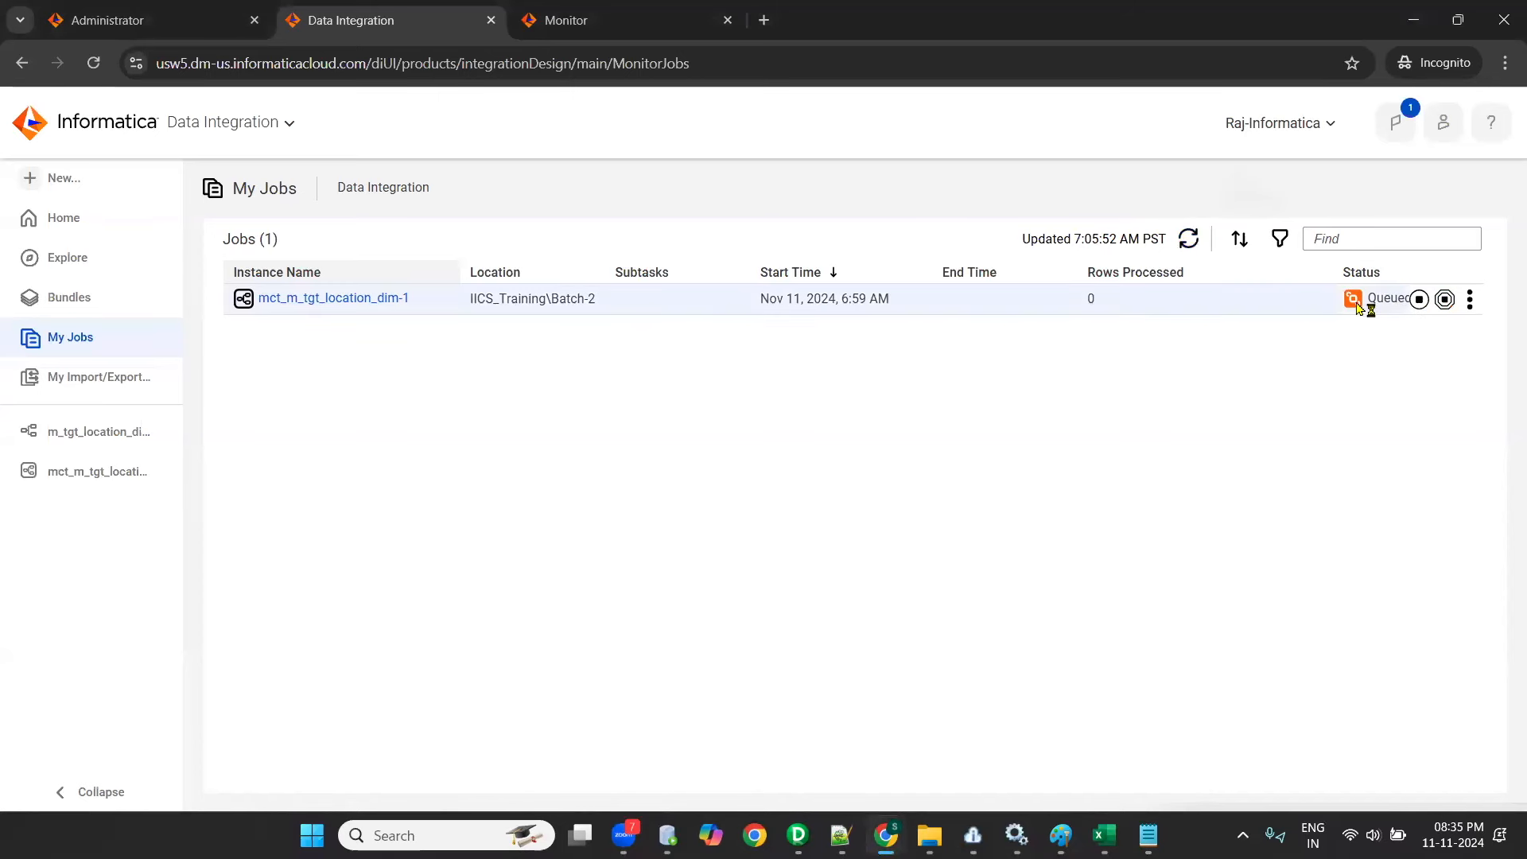
{"action": "left_click", "coordinate": [1188, 239]}
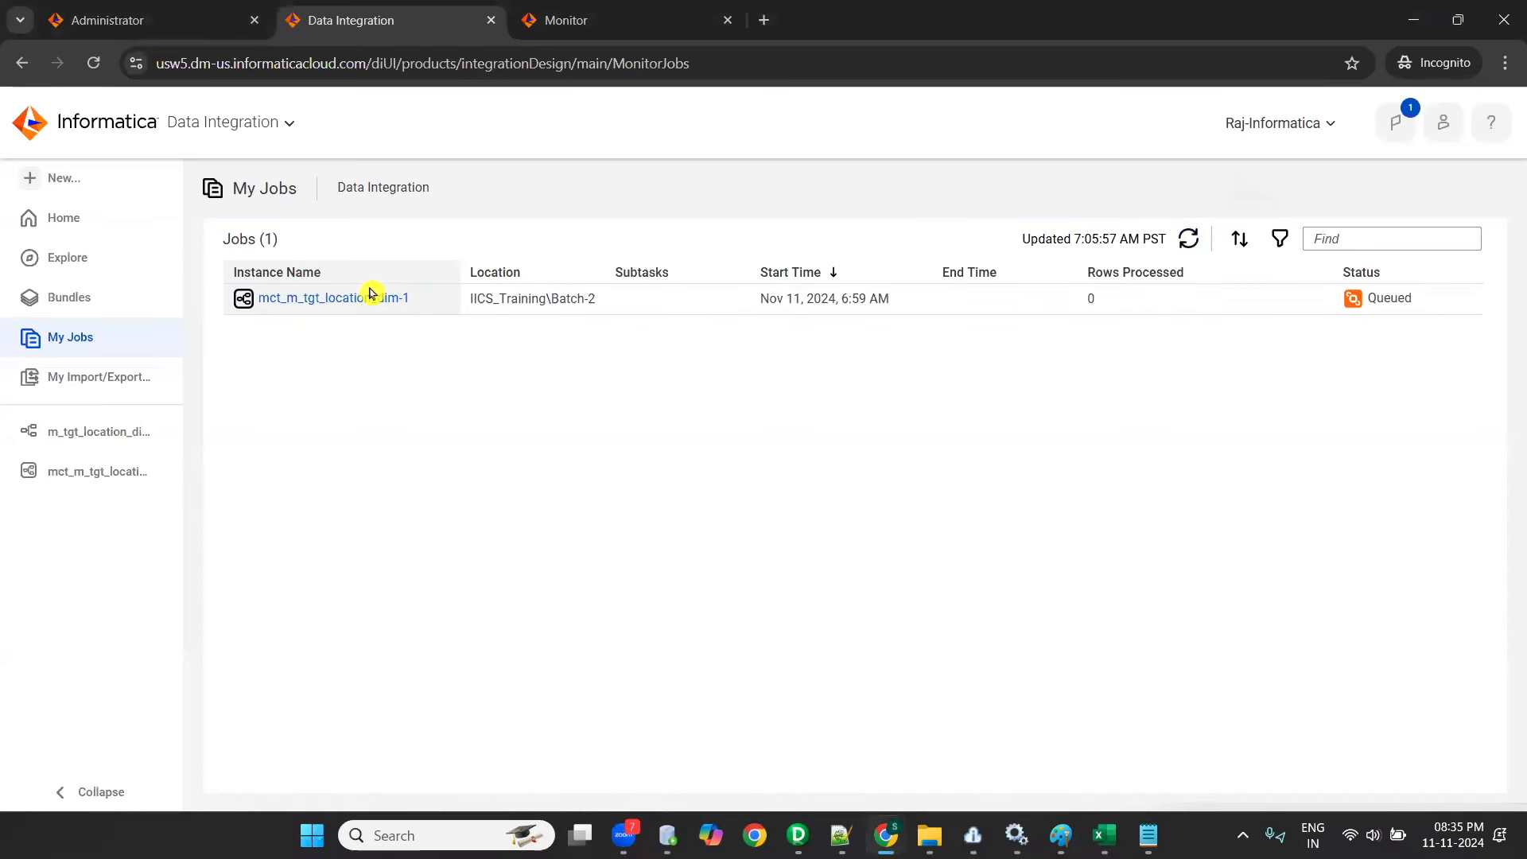
{"action": "left_click", "coordinate": [362, 301]}
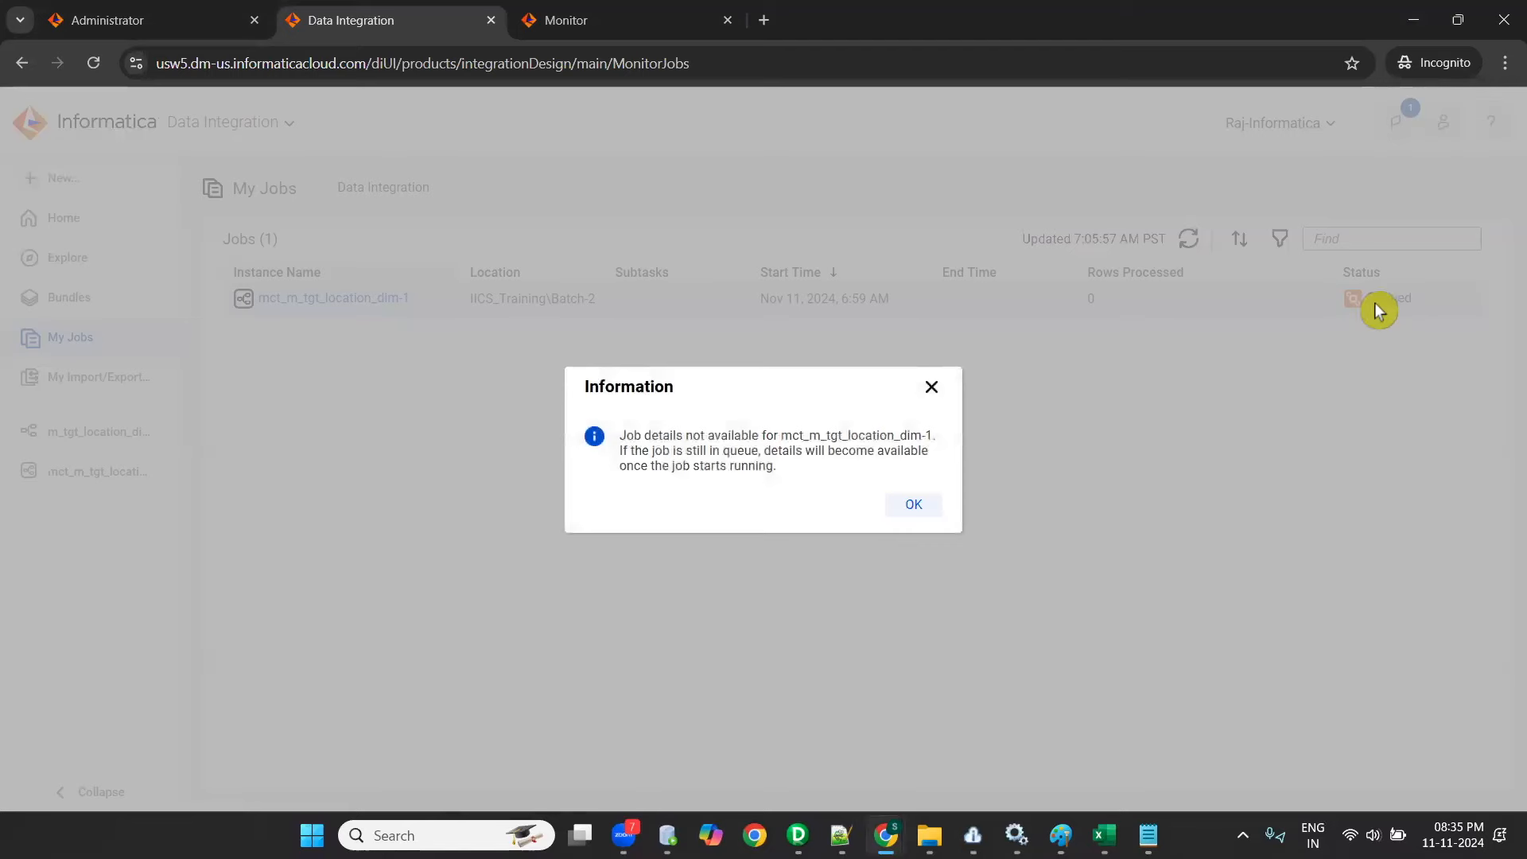
{"action": "left_click", "coordinate": [914, 506]}
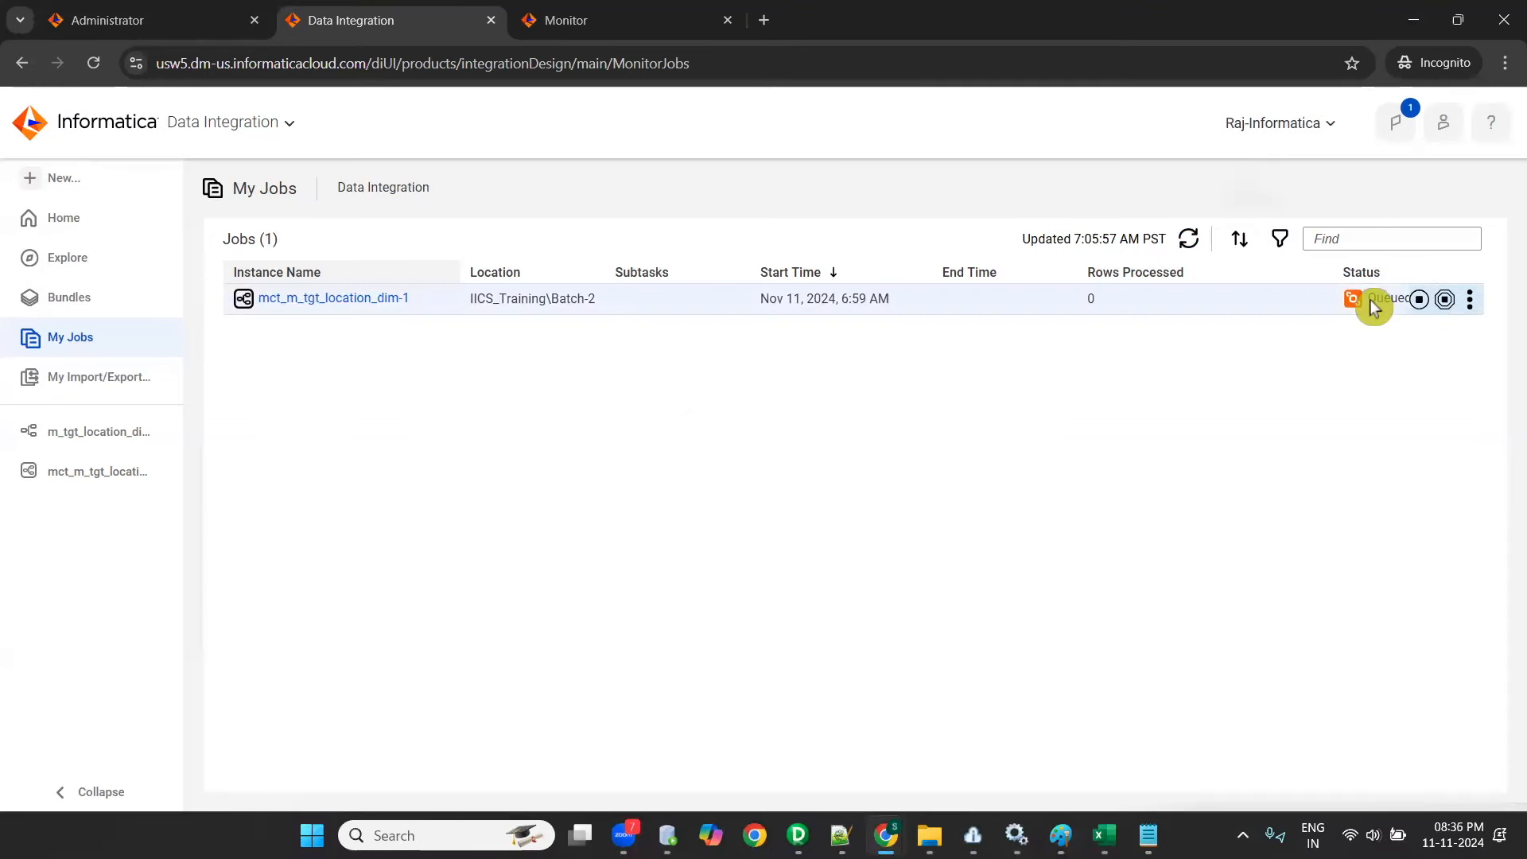
- Keep refreshing the My Jobs list to follow the status of mct_m_tgt_location_dim-1 until it leaves the queue
{"action": "left_click", "coordinate": [1190, 245]}
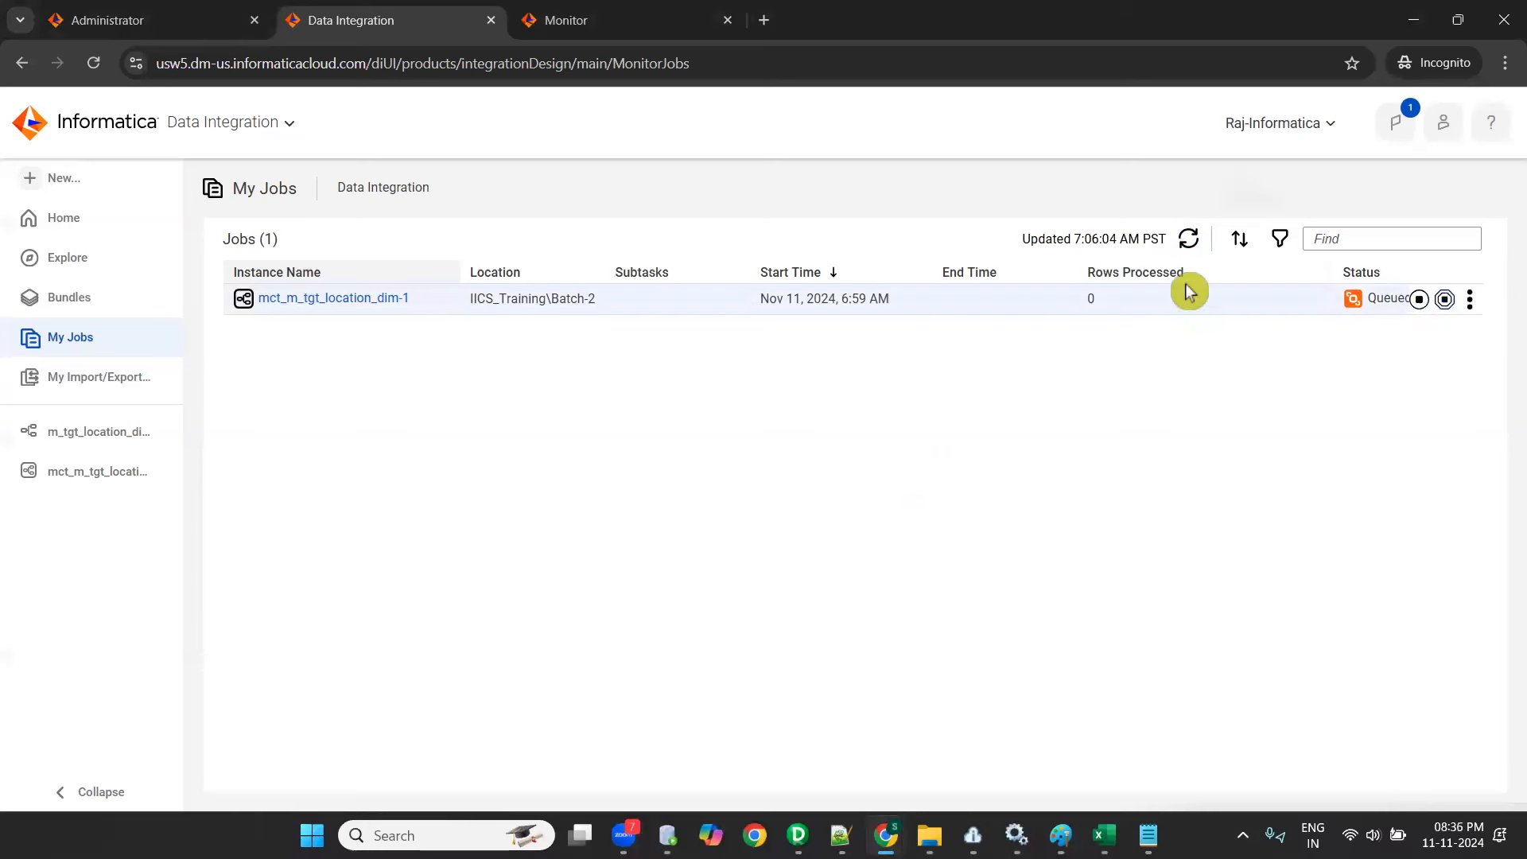
{"action": "left_click", "coordinate": [1189, 241]}
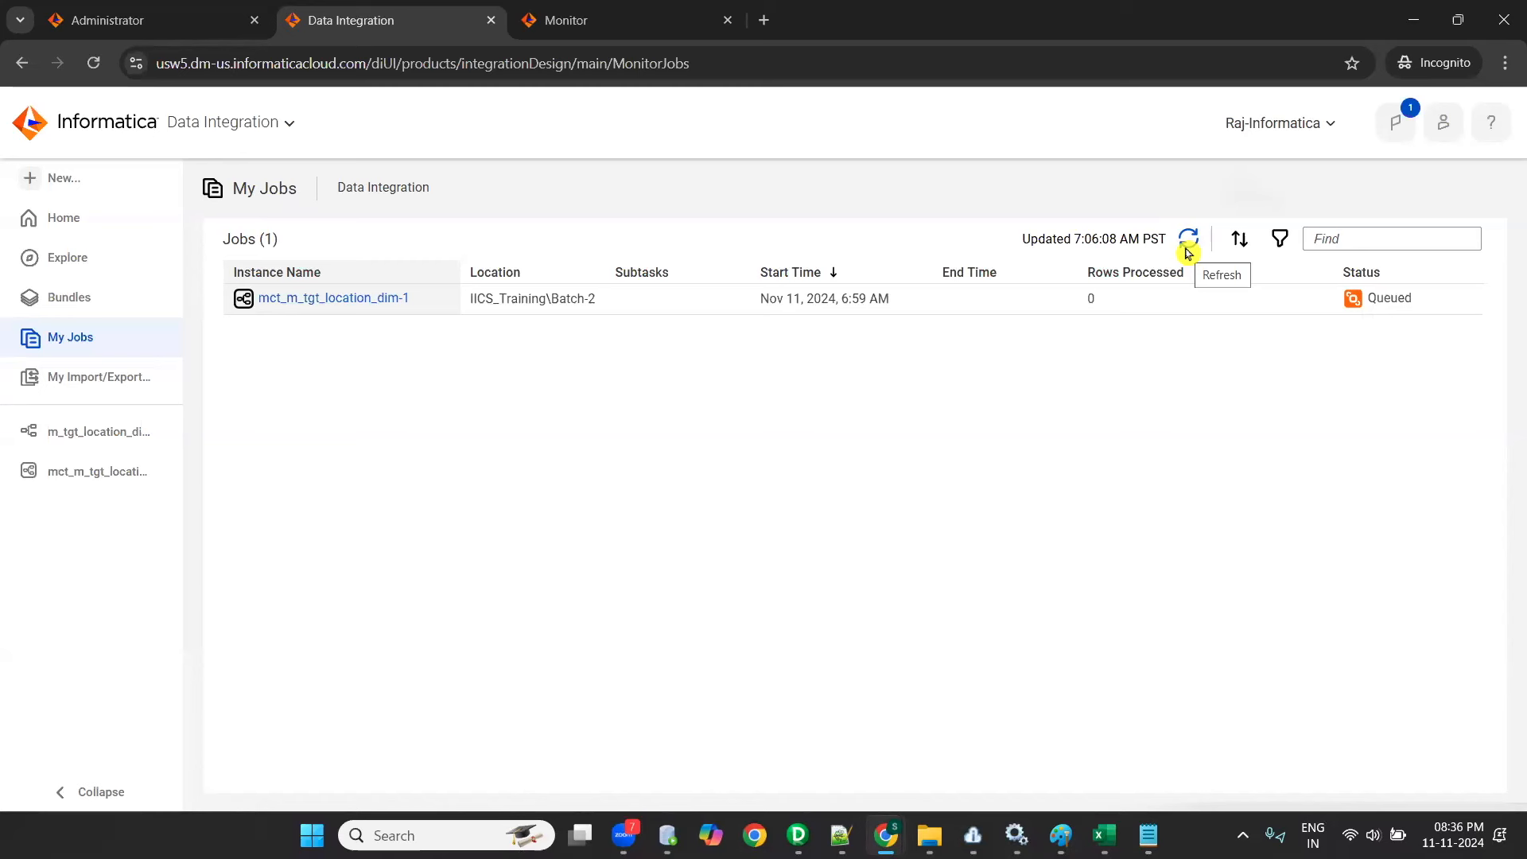
{"action": "left_click", "coordinate": [1187, 252]}
{"action": "left_click", "coordinate": [1187, 251]}
{"action": "left_click", "coordinate": [1186, 252]}
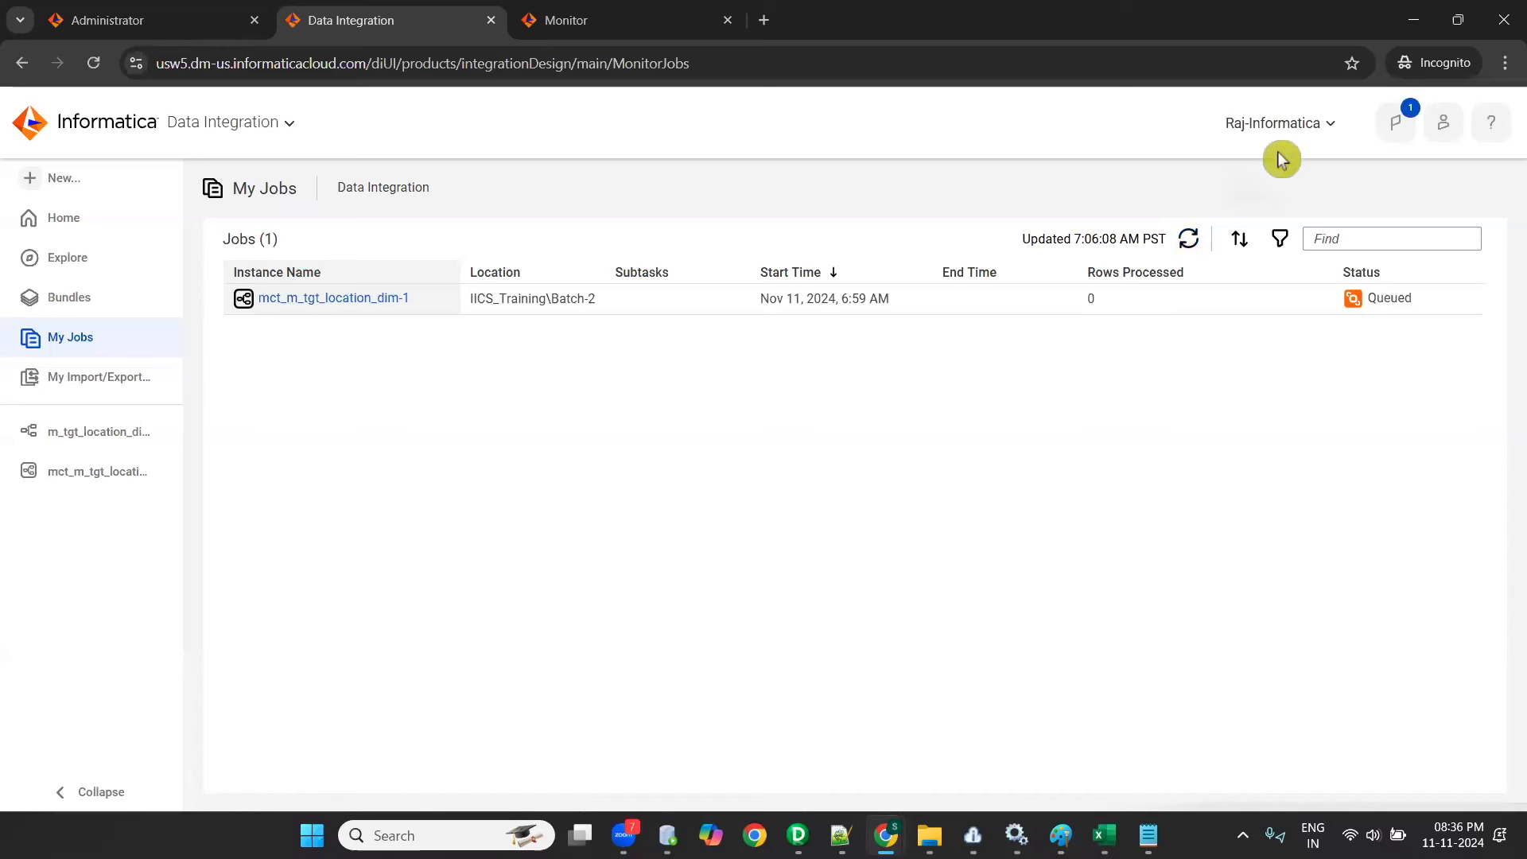
{"action": "left_click", "coordinate": [1187, 248]}
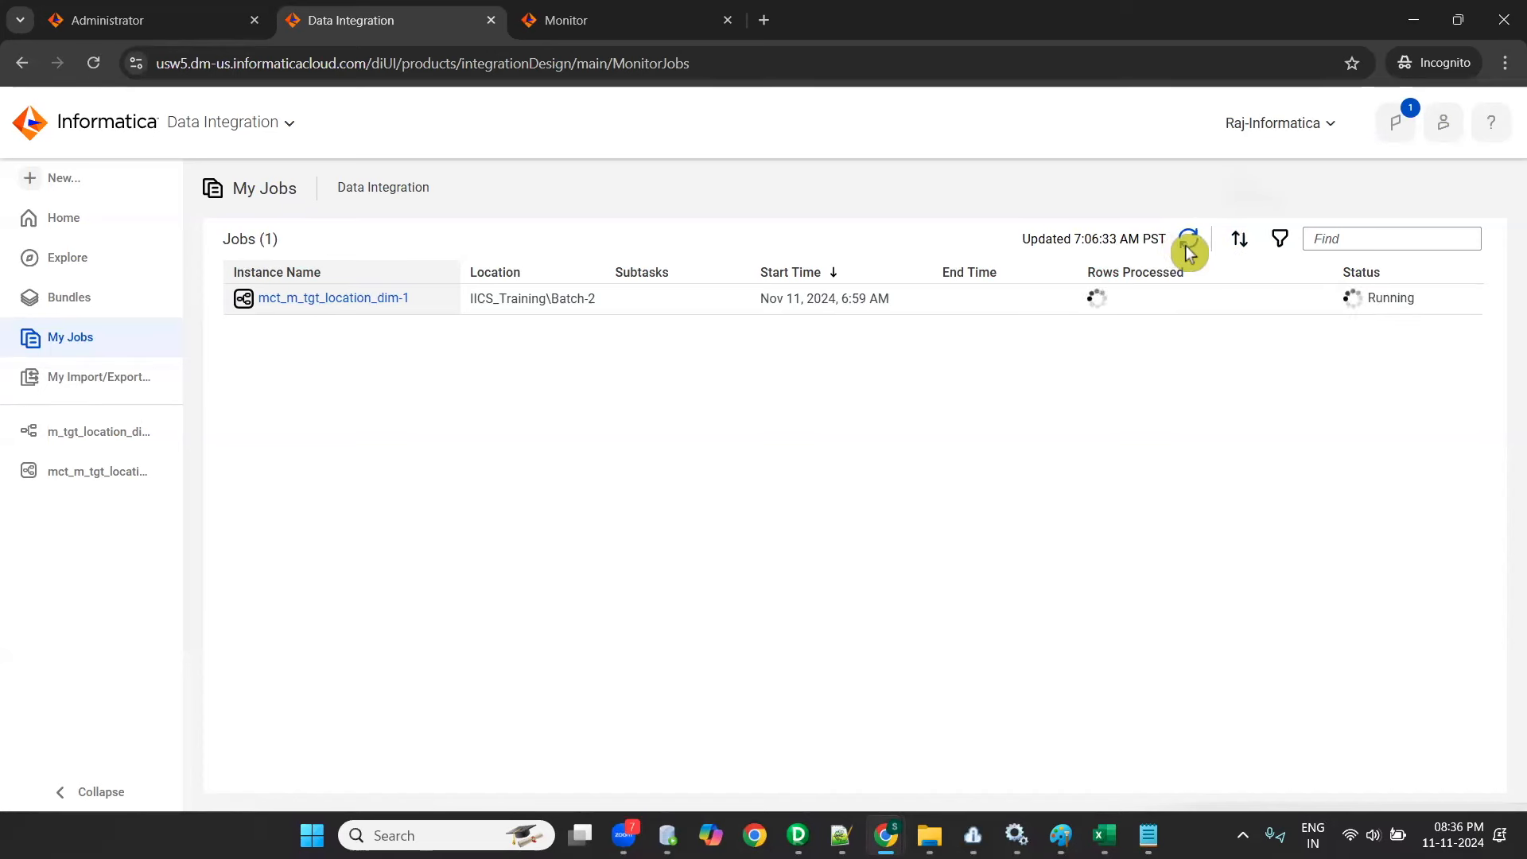
- Open and refresh the job details of mct_m_tgt_location_dim-1, and try to restart the job
{"action": "left_click", "coordinate": [305, 300]}
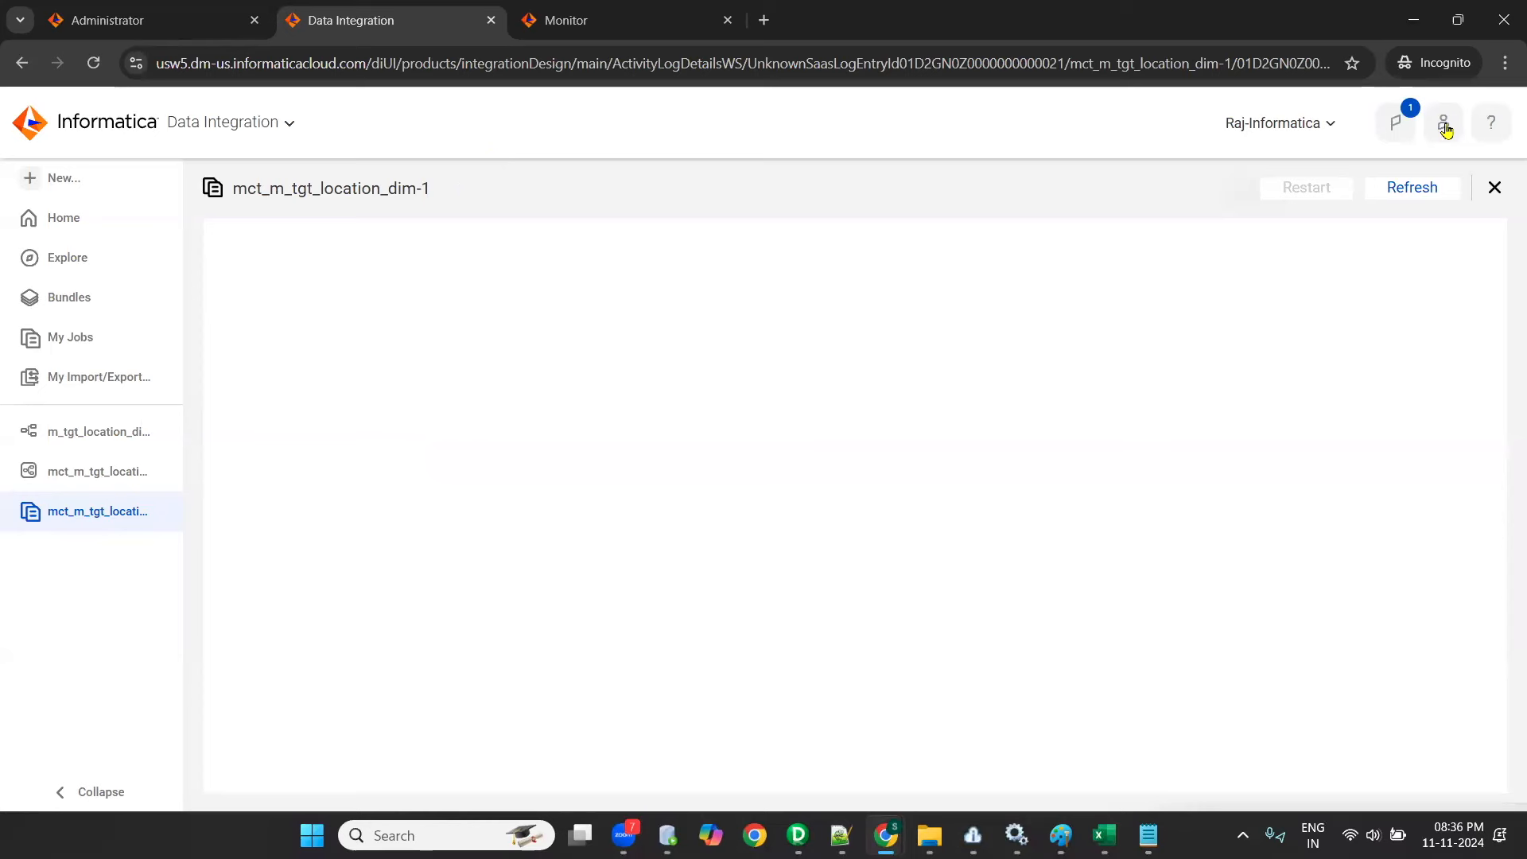
{"action": "left_click", "coordinate": [1417, 187]}
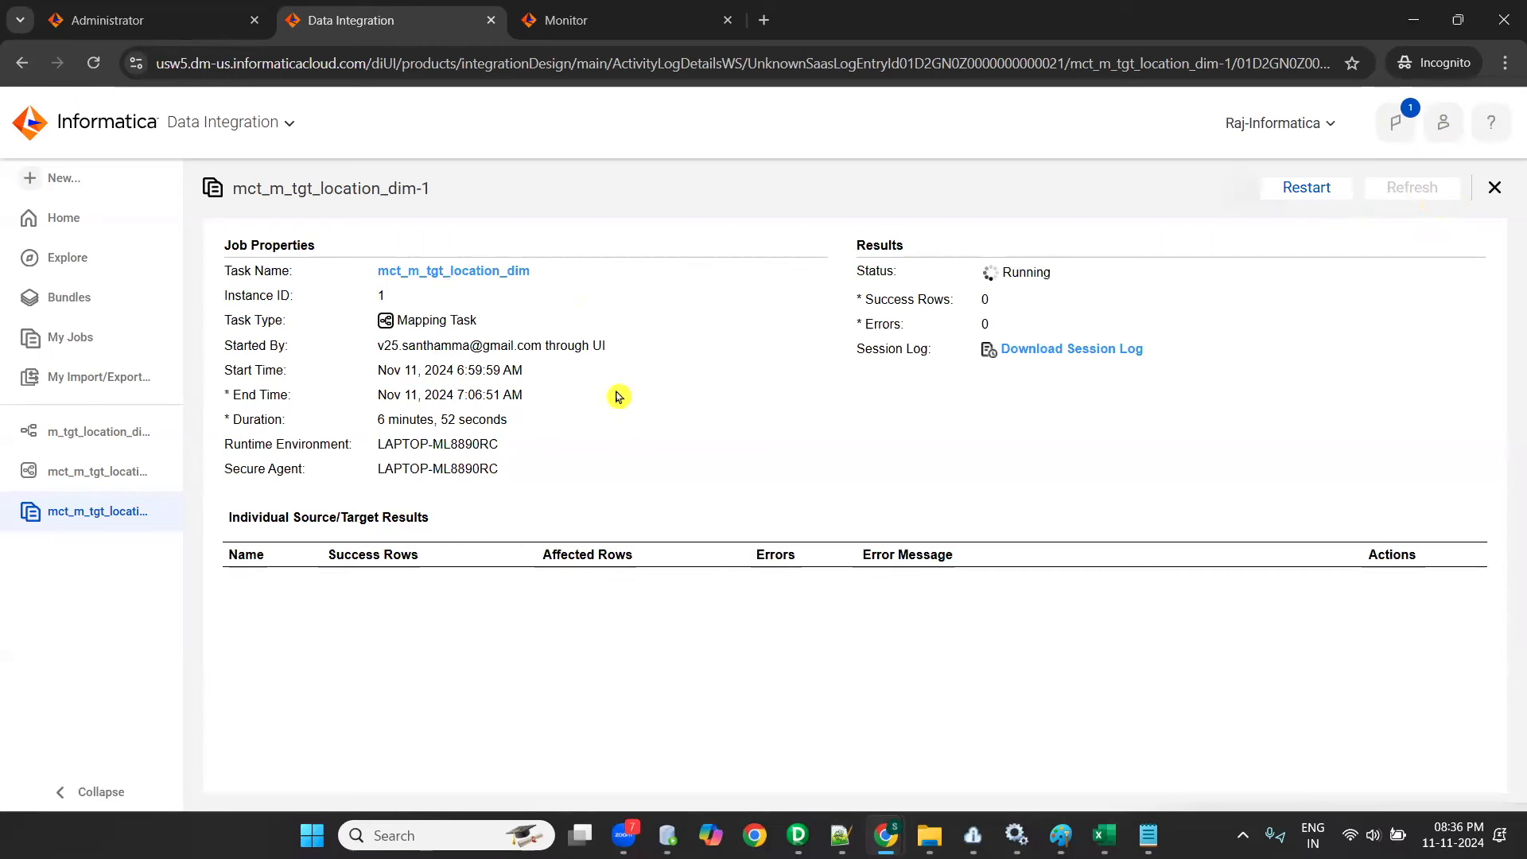
{"action": "left_click", "coordinate": [1346, 192]}
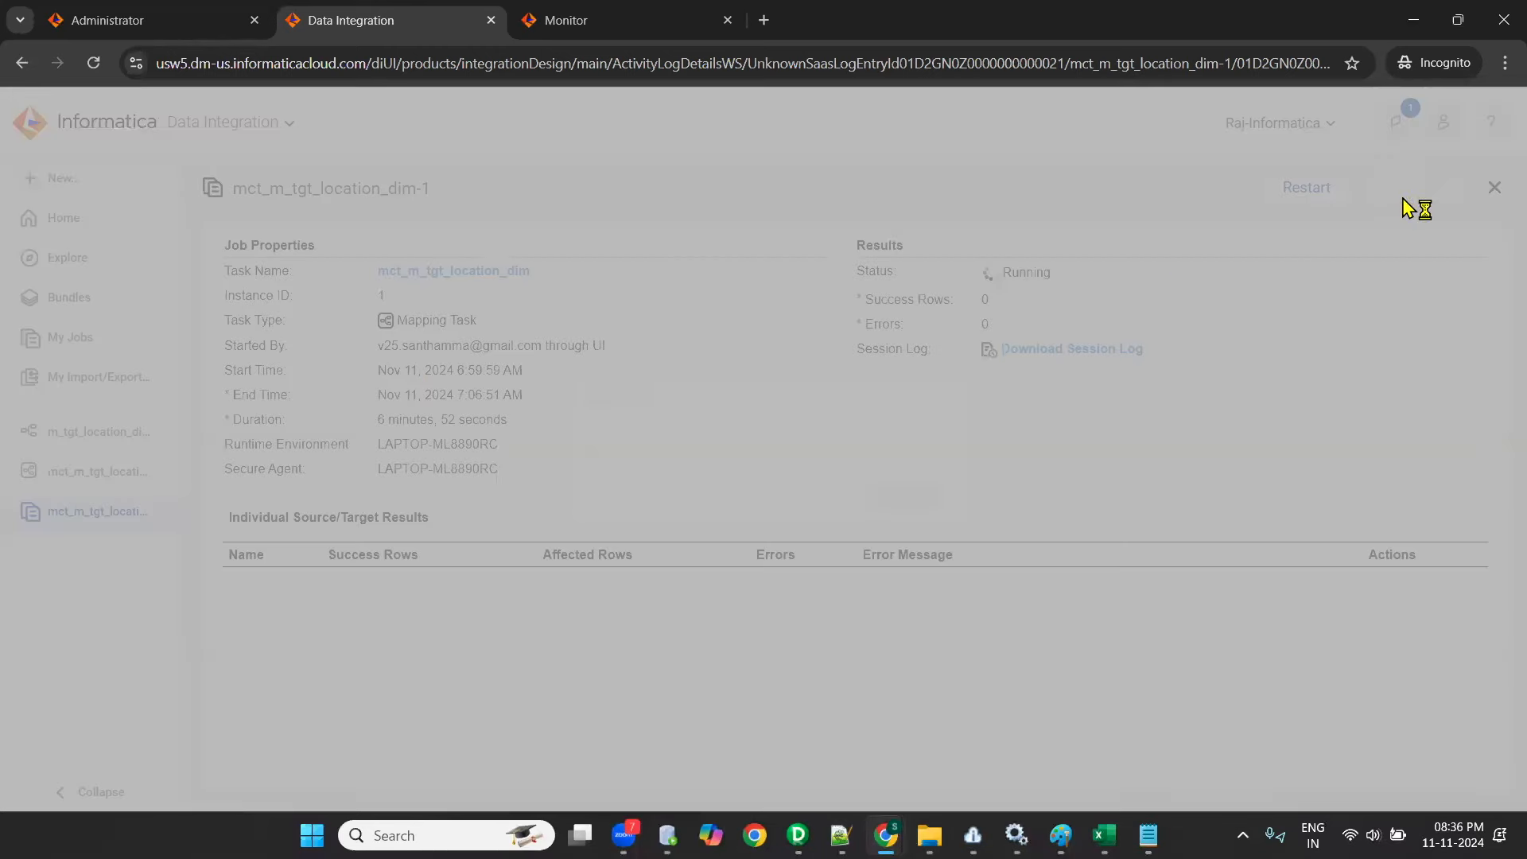
{"action": "left_click", "coordinate": [925, 499]}
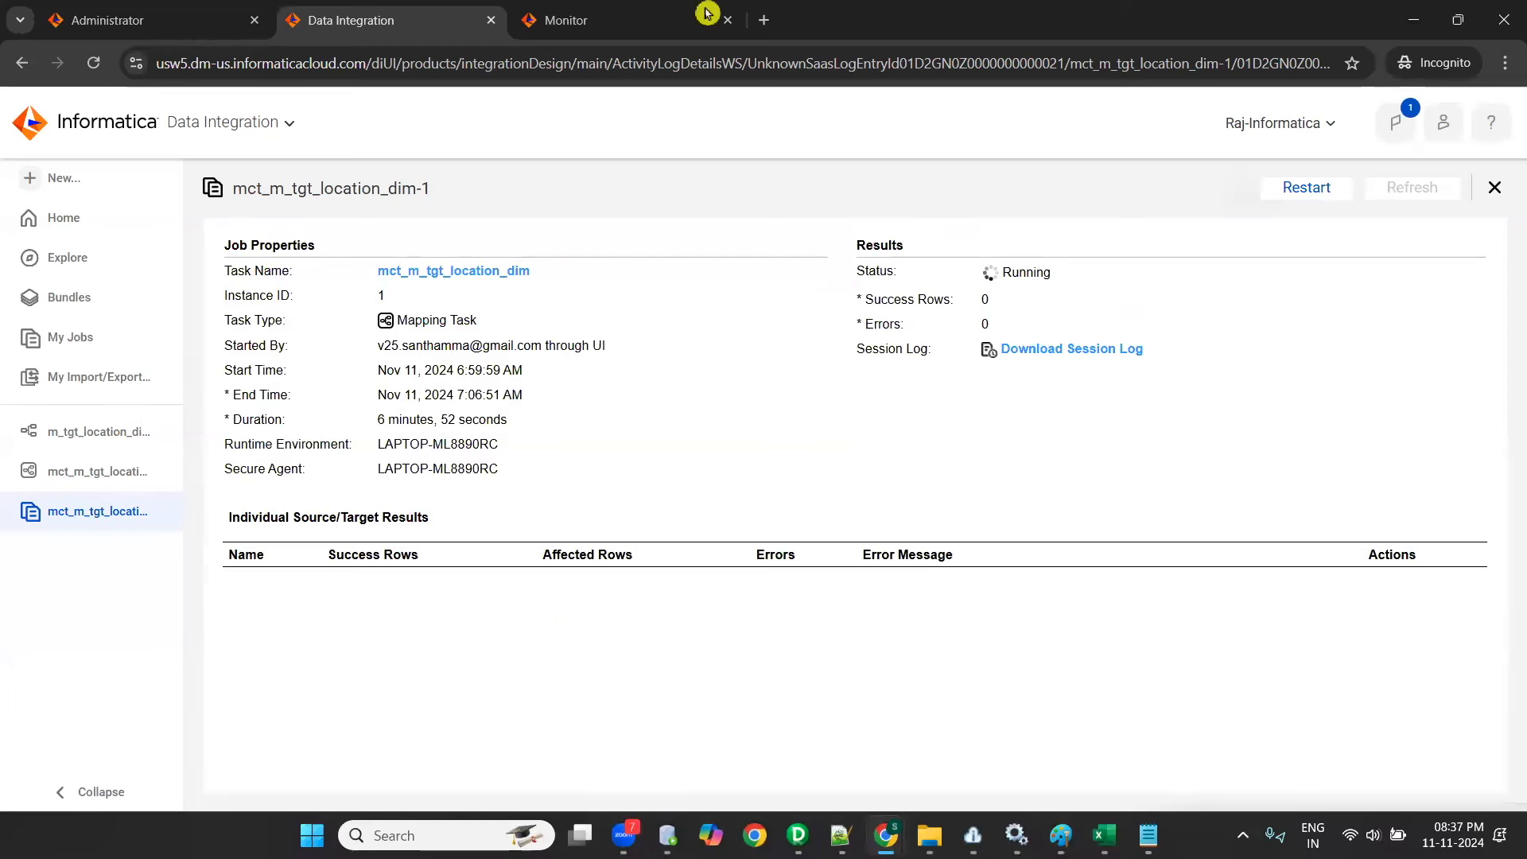
{"action": "left_click", "coordinate": [490, 656]}
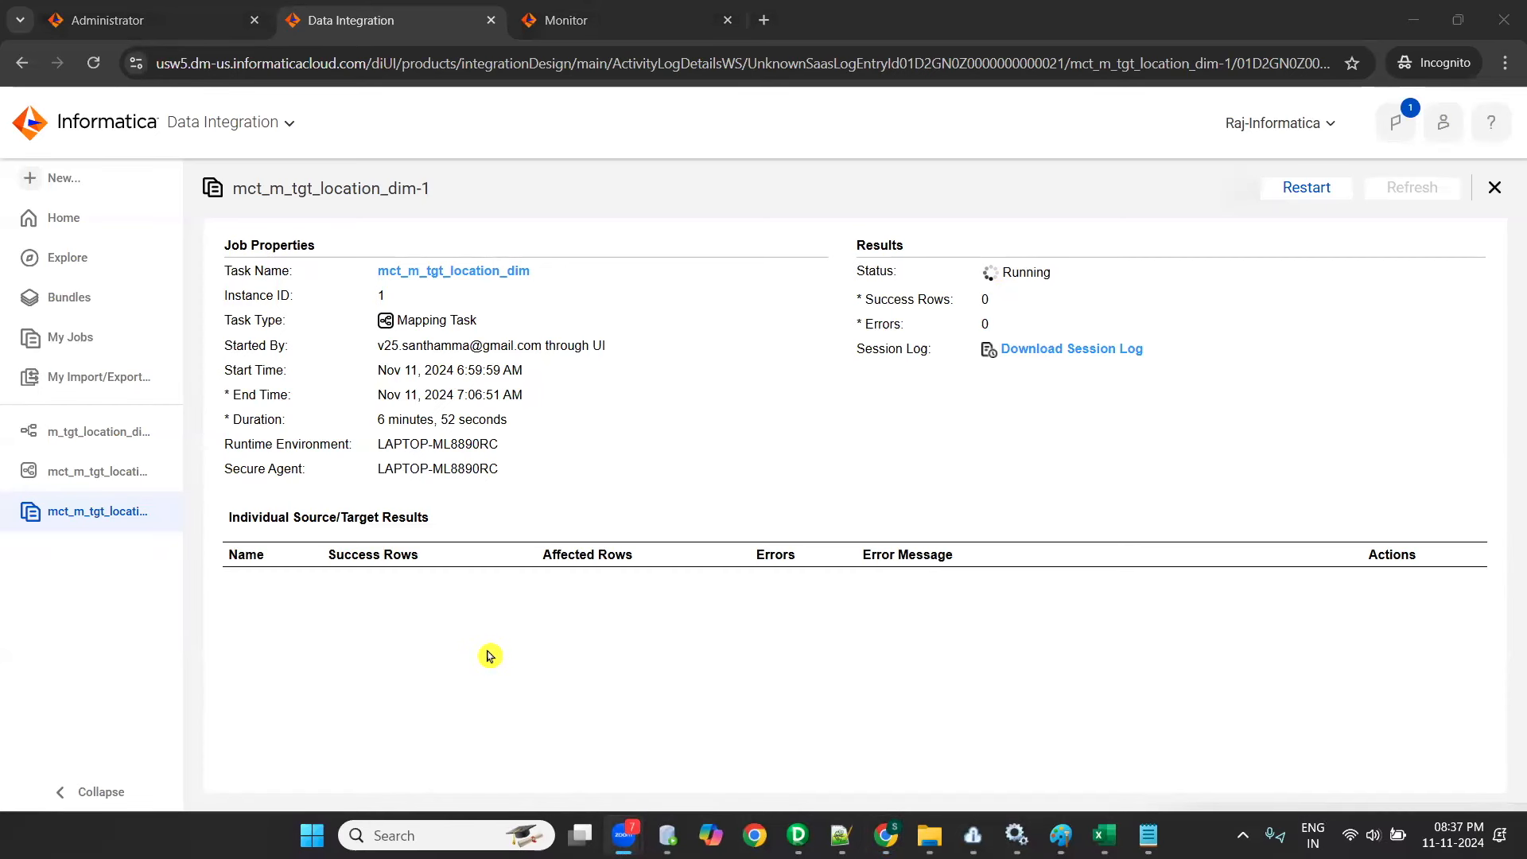
{"action": "left_click", "coordinate": [490, 657]}
{"action": "left_click", "coordinate": [490, 656]}
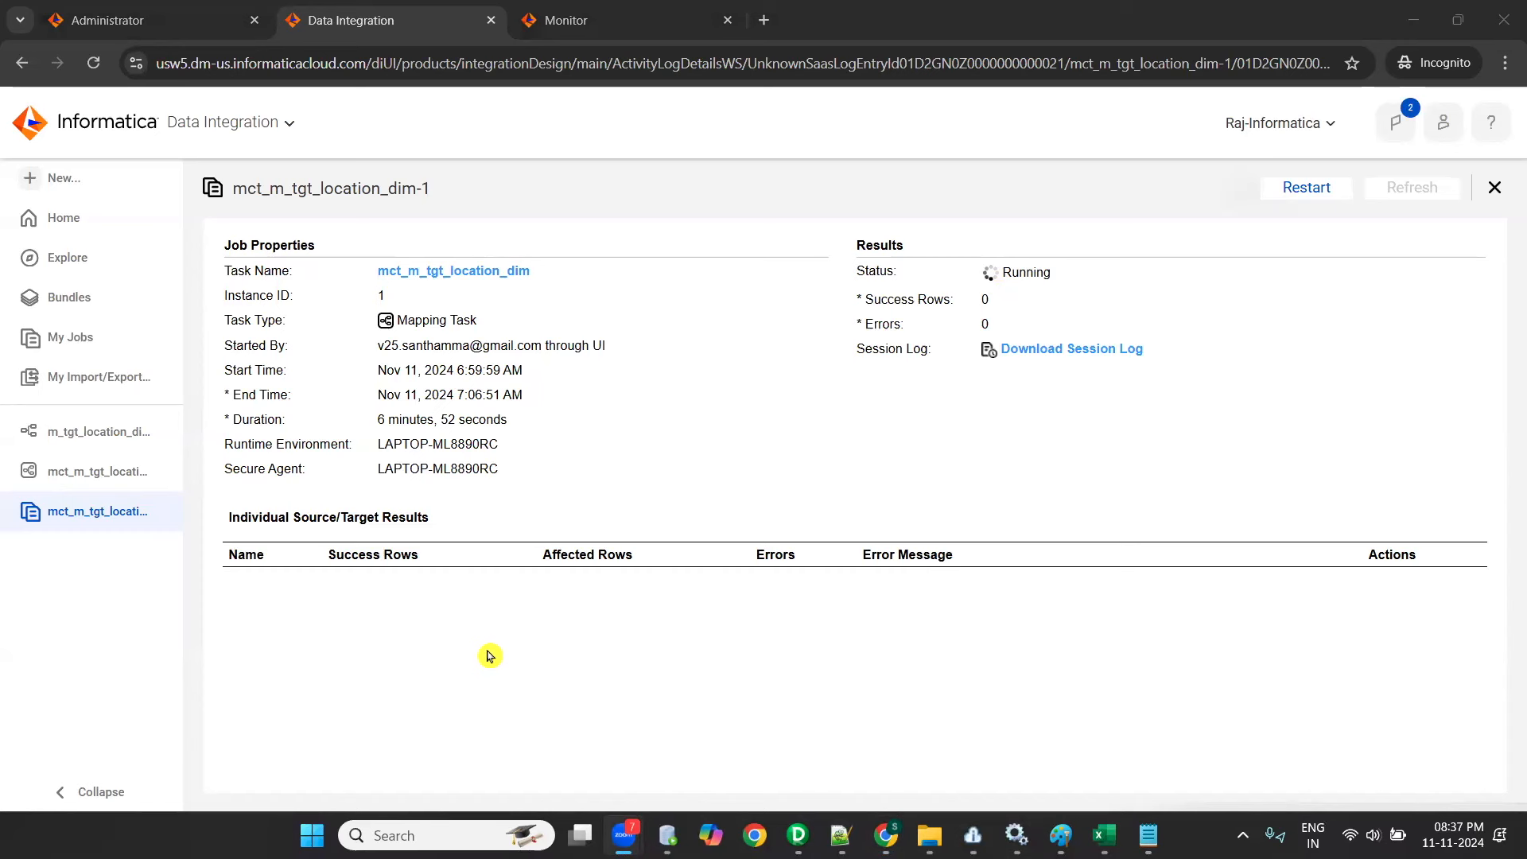
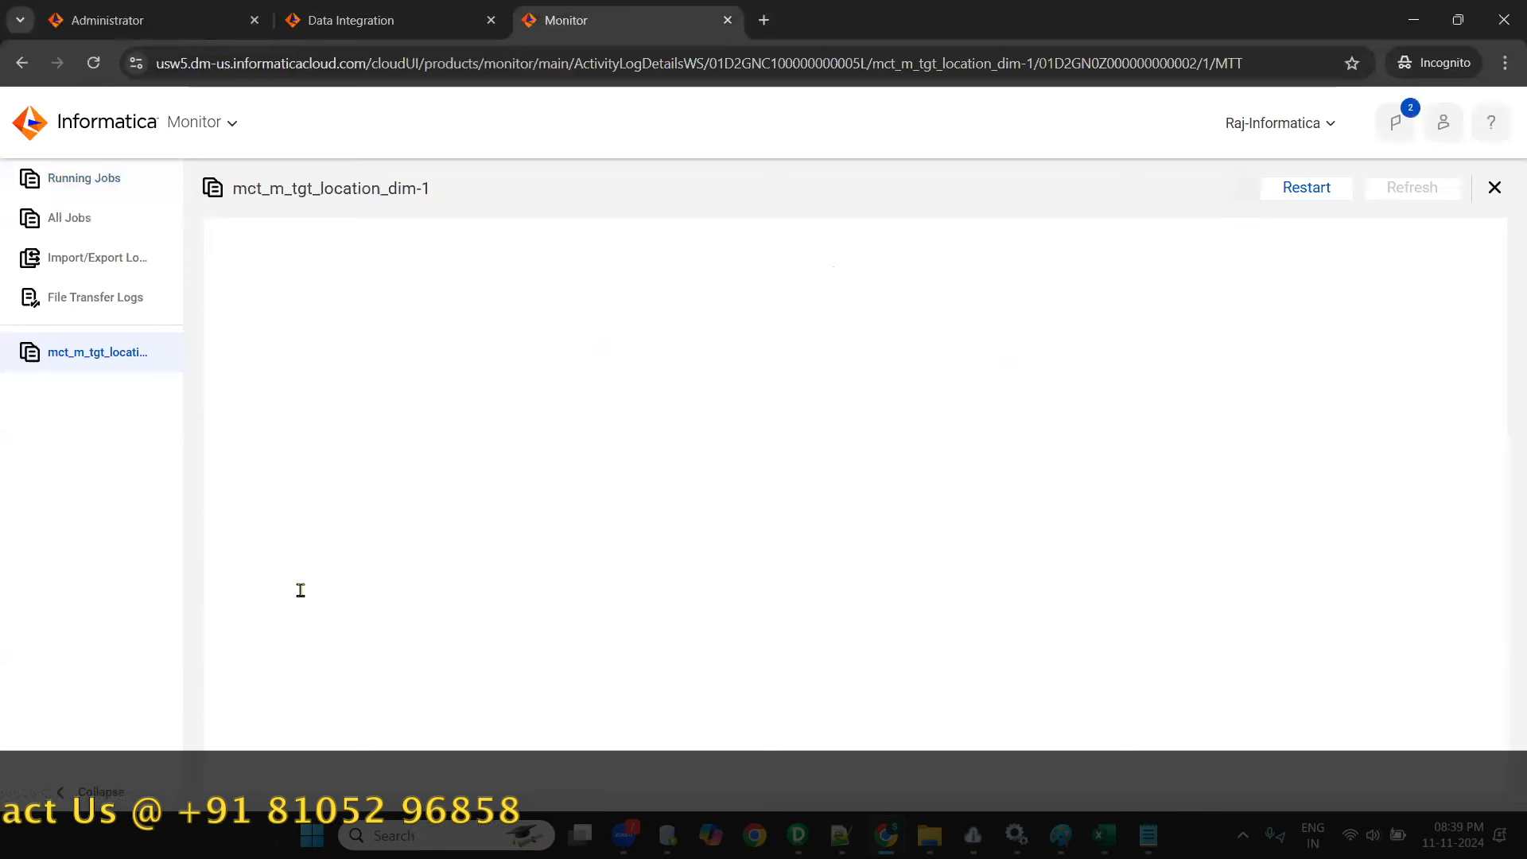
- Check the success and affected row counts of LOCATIONS and TGT_LOCATION_DIM in the job details of mct_m_tgt_location_dim-1
{"action": "double_click", "coordinate": [606, 586]}
{"action": "double_click", "coordinate": [648, 633]}
{"action": "double_click", "coordinate": [728, 630]}
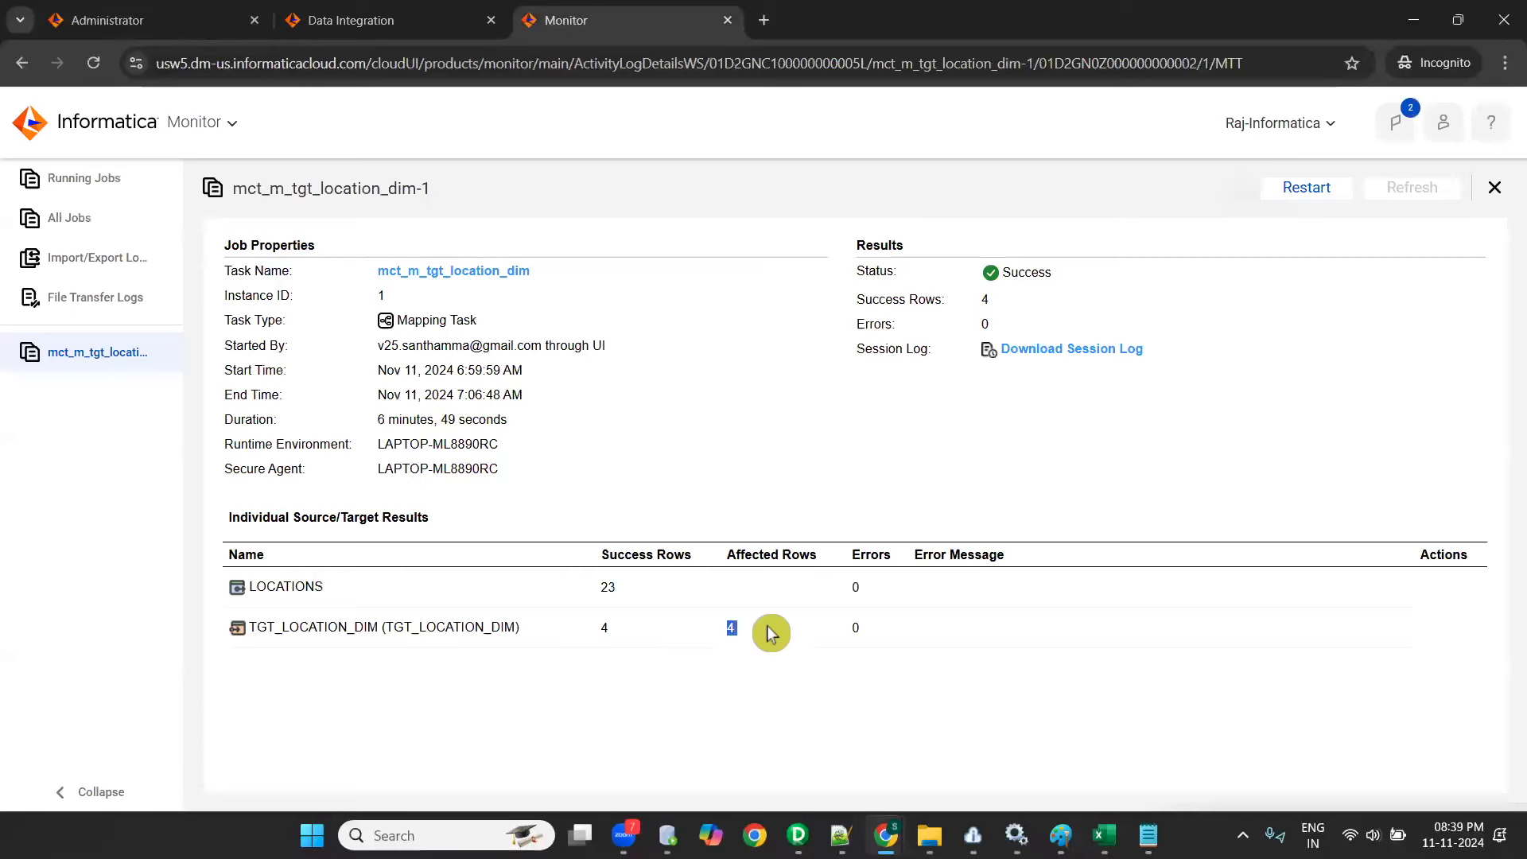
{"action": "left_click", "coordinate": [1384, 452]}
{"action": "left_click", "coordinate": [658, 672]}
- Switch to Oracle SQL Developer, rerun SELECT * FROM tgt_location_dim; on OT_TGT_DEV1, and review the LOCATION_ID and COUNTRY_ID values
{"action": "key", "text": "alt+Tab"}
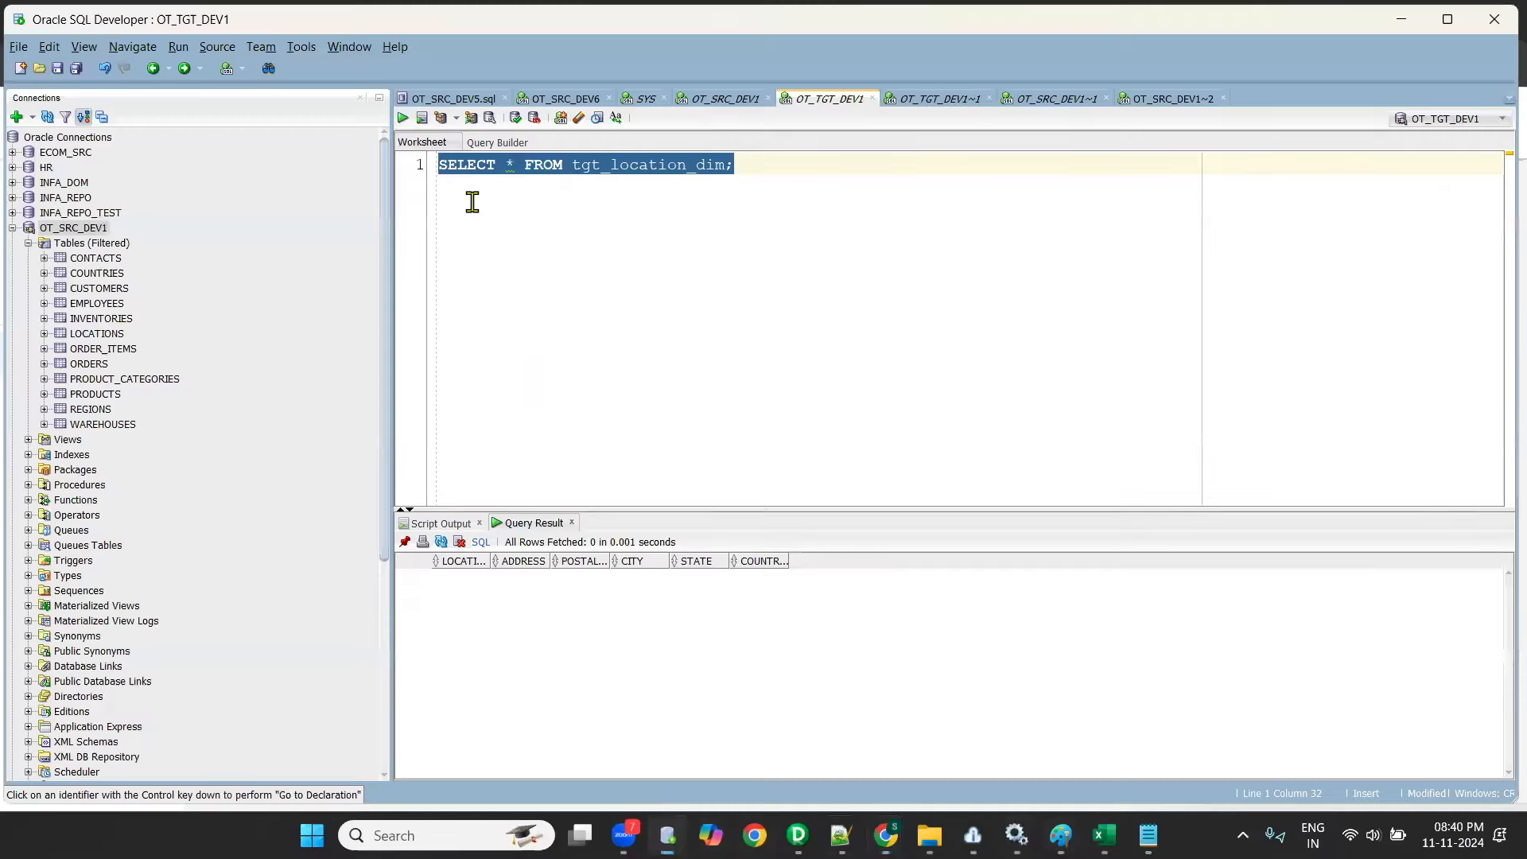
{"action": "left_click", "coordinate": [403, 117]}
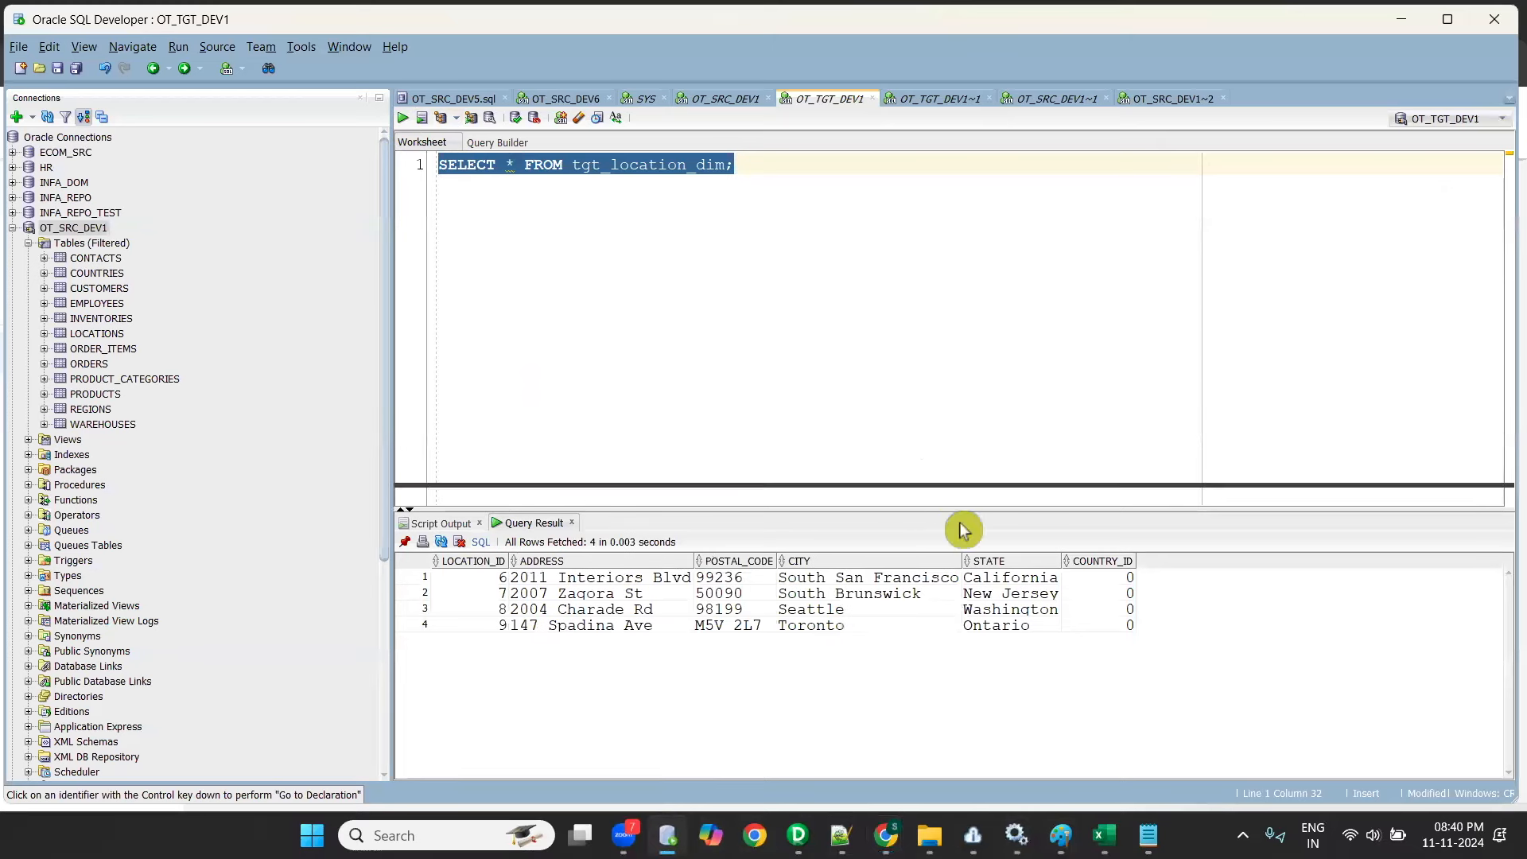
{"action": "left_click_drag", "start_coordinate": [911, 512], "coordinate": [911, 478]}
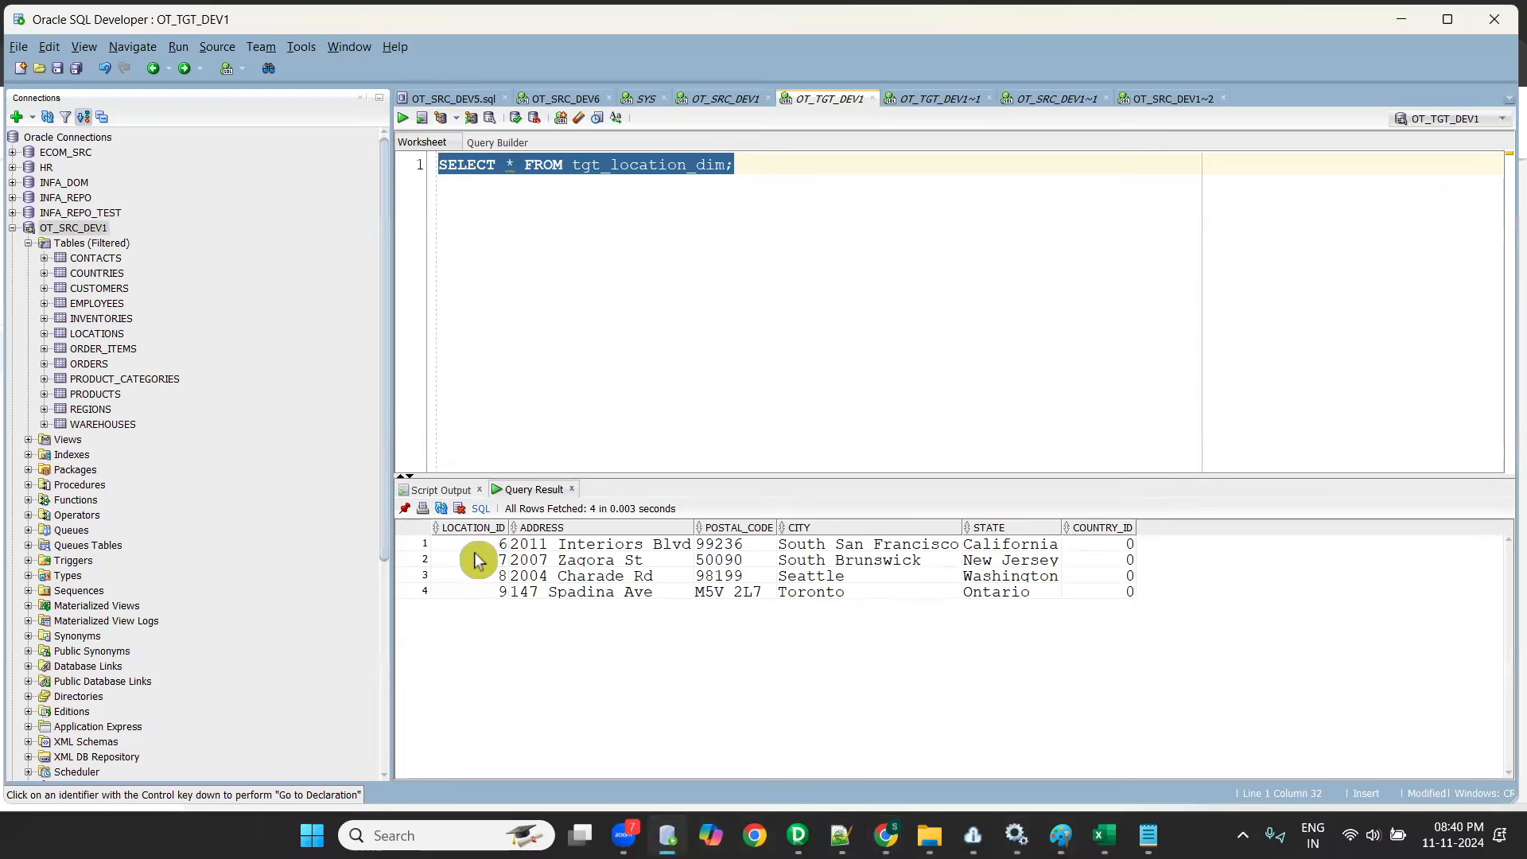
{"action": "left_click_drag", "start_coordinate": [481, 547], "coordinate": [489, 595]}
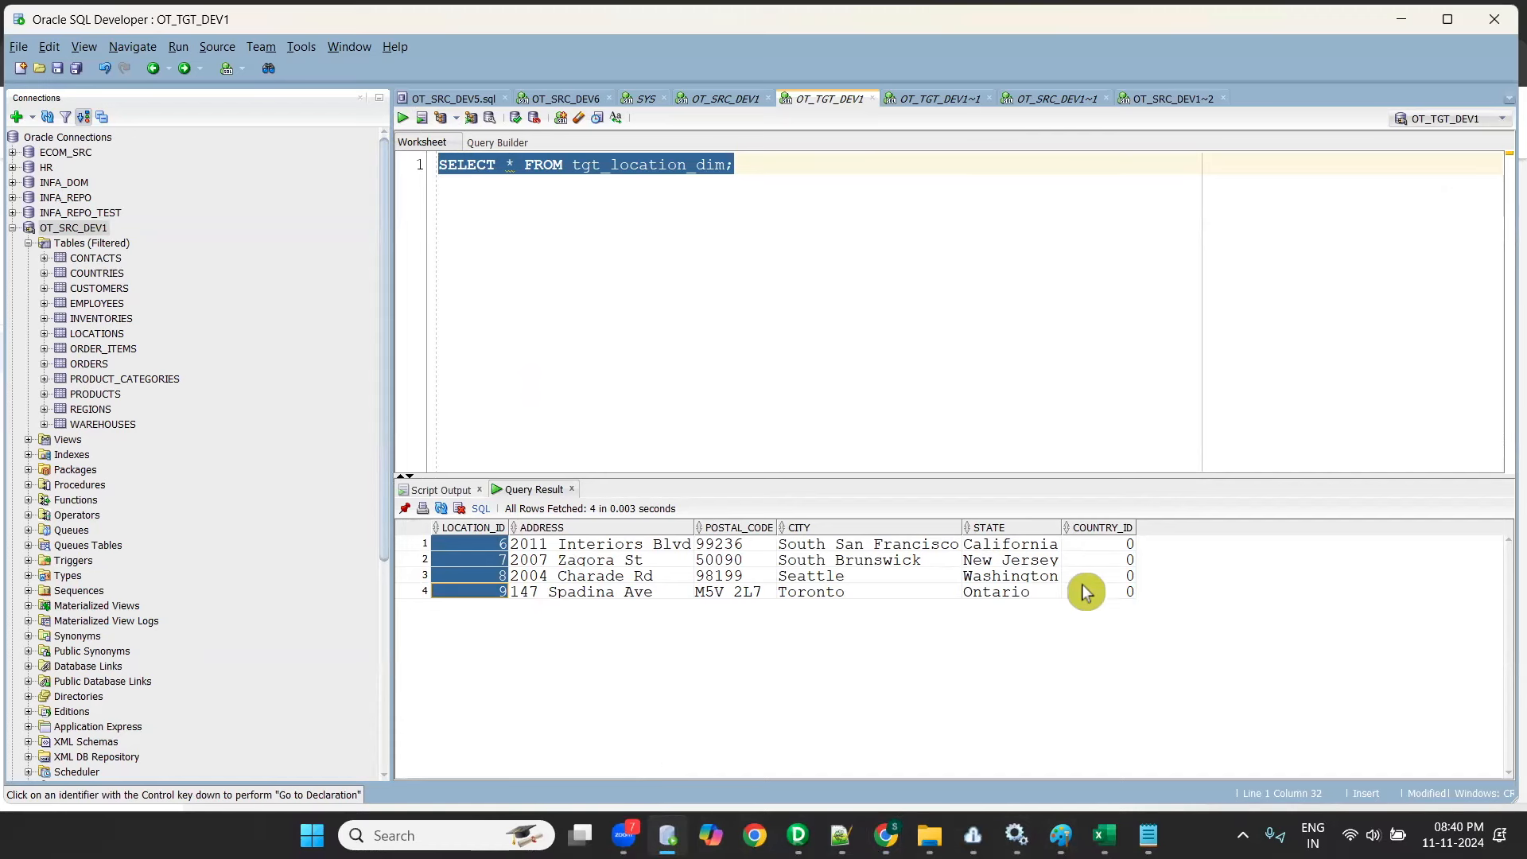
{"action": "left_click", "coordinate": [1394, 29]}
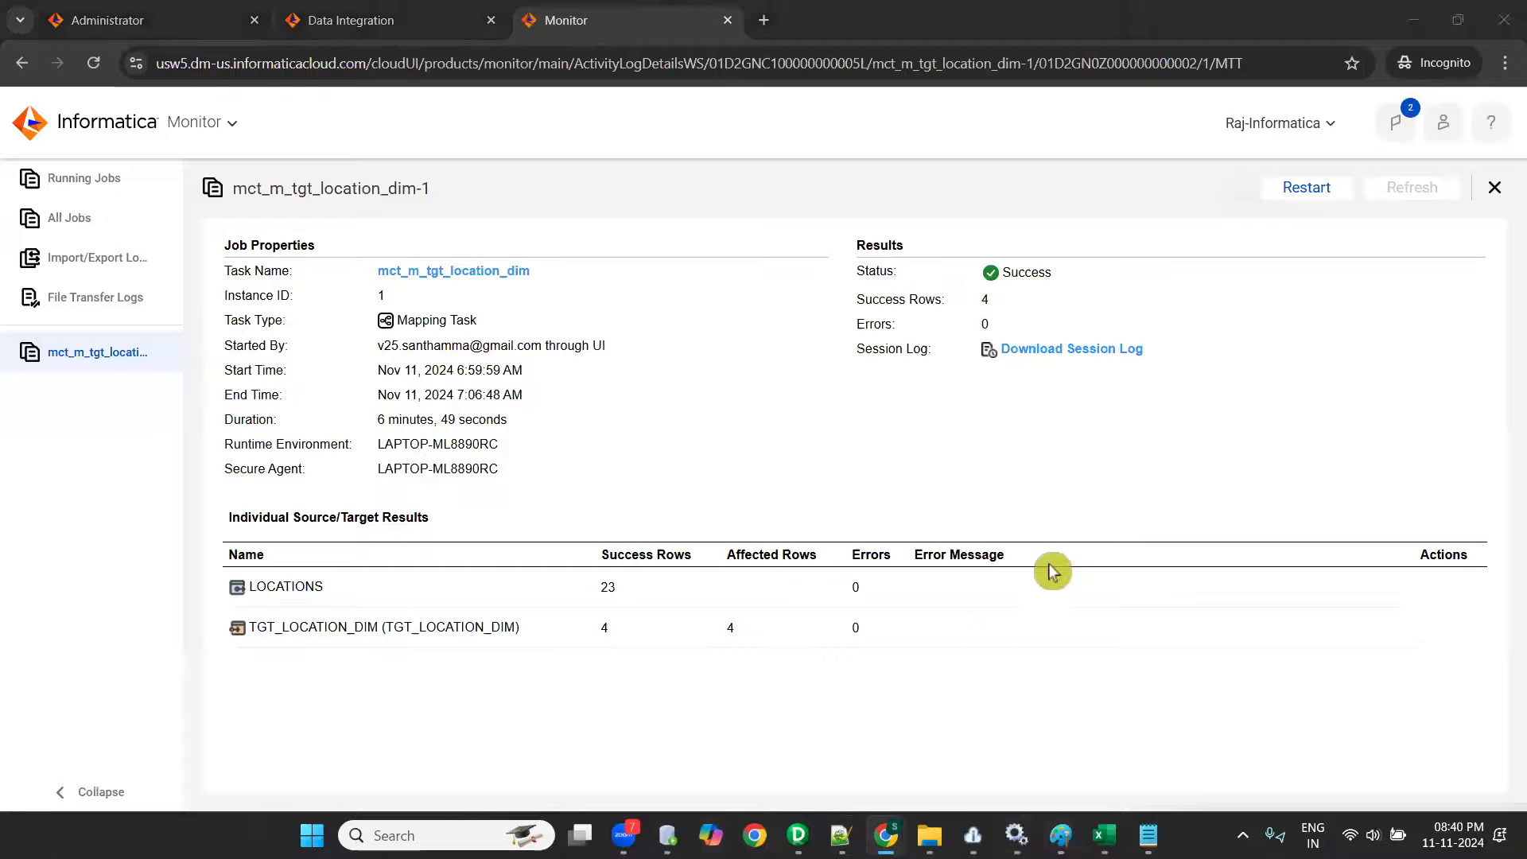
{"action": "key", "text": "alt+Tab"}
{"action": "left_click", "coordinate": [1099, 596]}
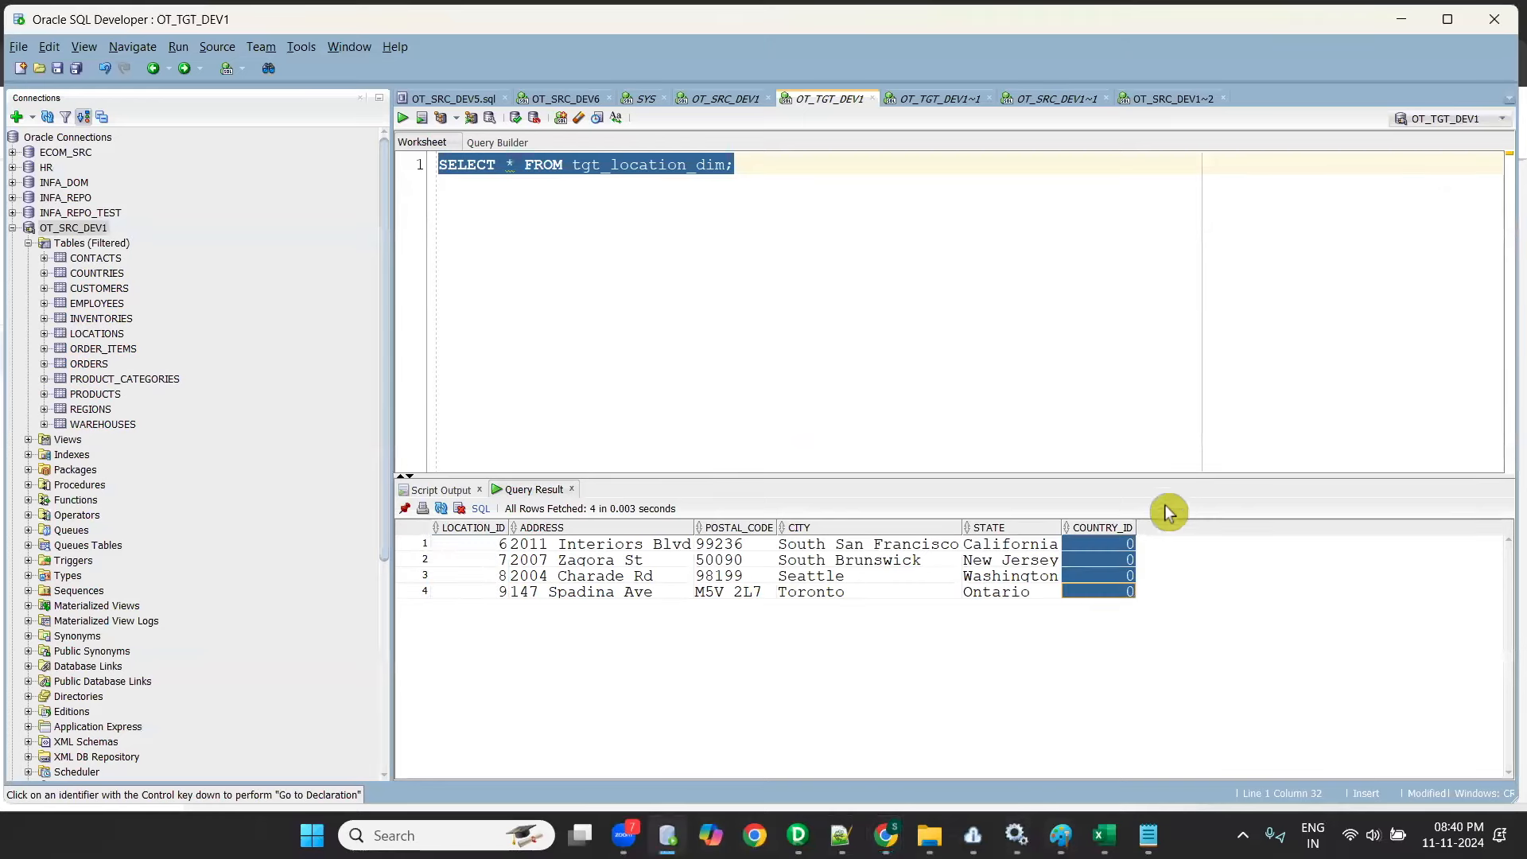
- Switch back to Data Integration in Chrome and close the job details of mct_m_tgt_location_dim-1
{"action": "mouse_move", "coordinate": [885, 836]}
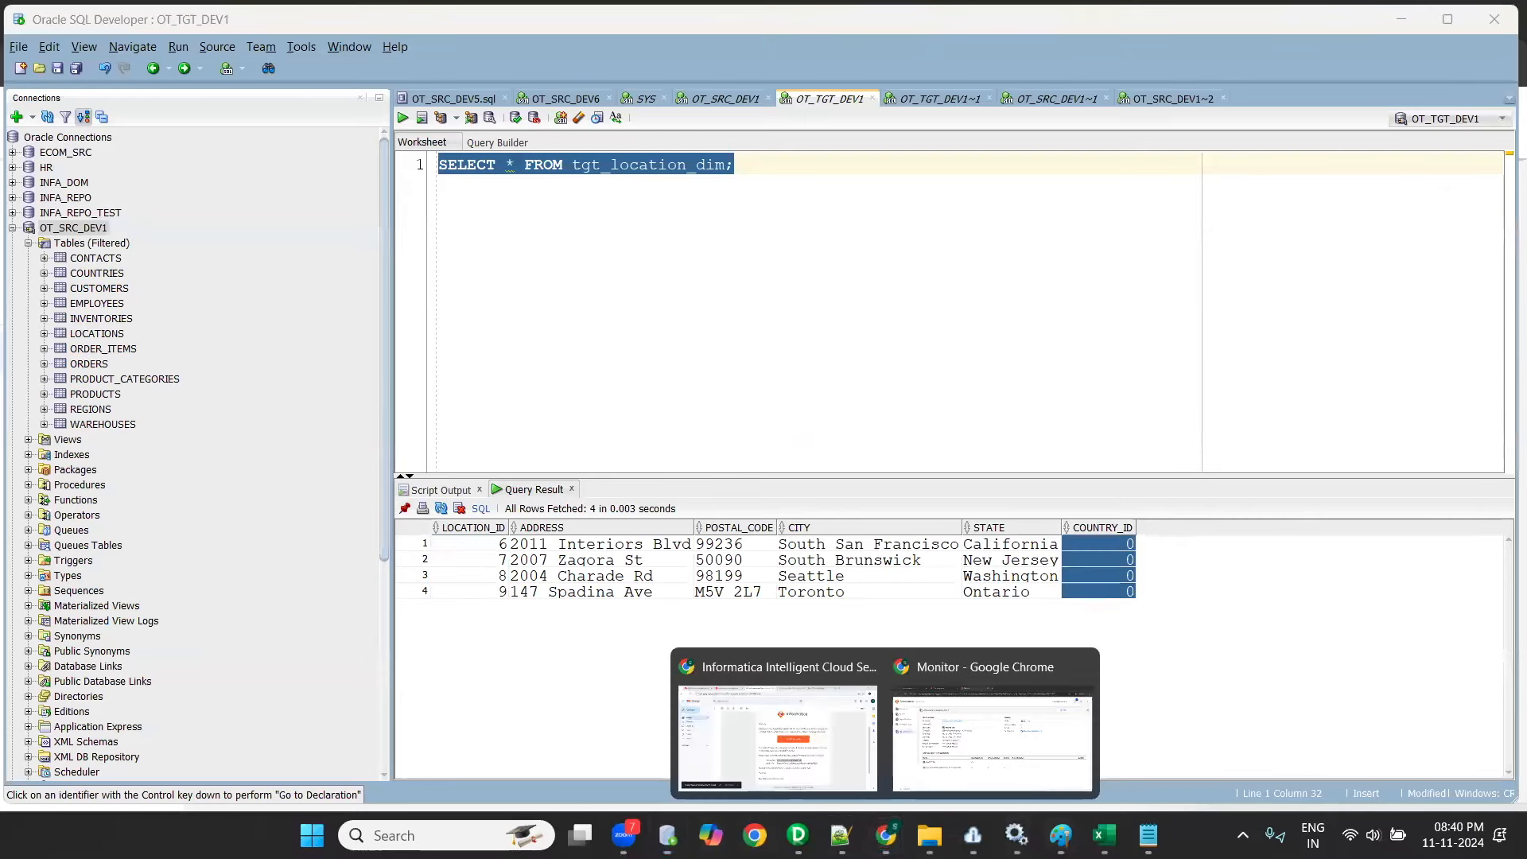
{"action": "left_click", "coordinate": [1040, 722]}
{"action": "left_click", "coordinate": [170, 21]}
{"action": "left_click", "coordinate": [386, 20]}
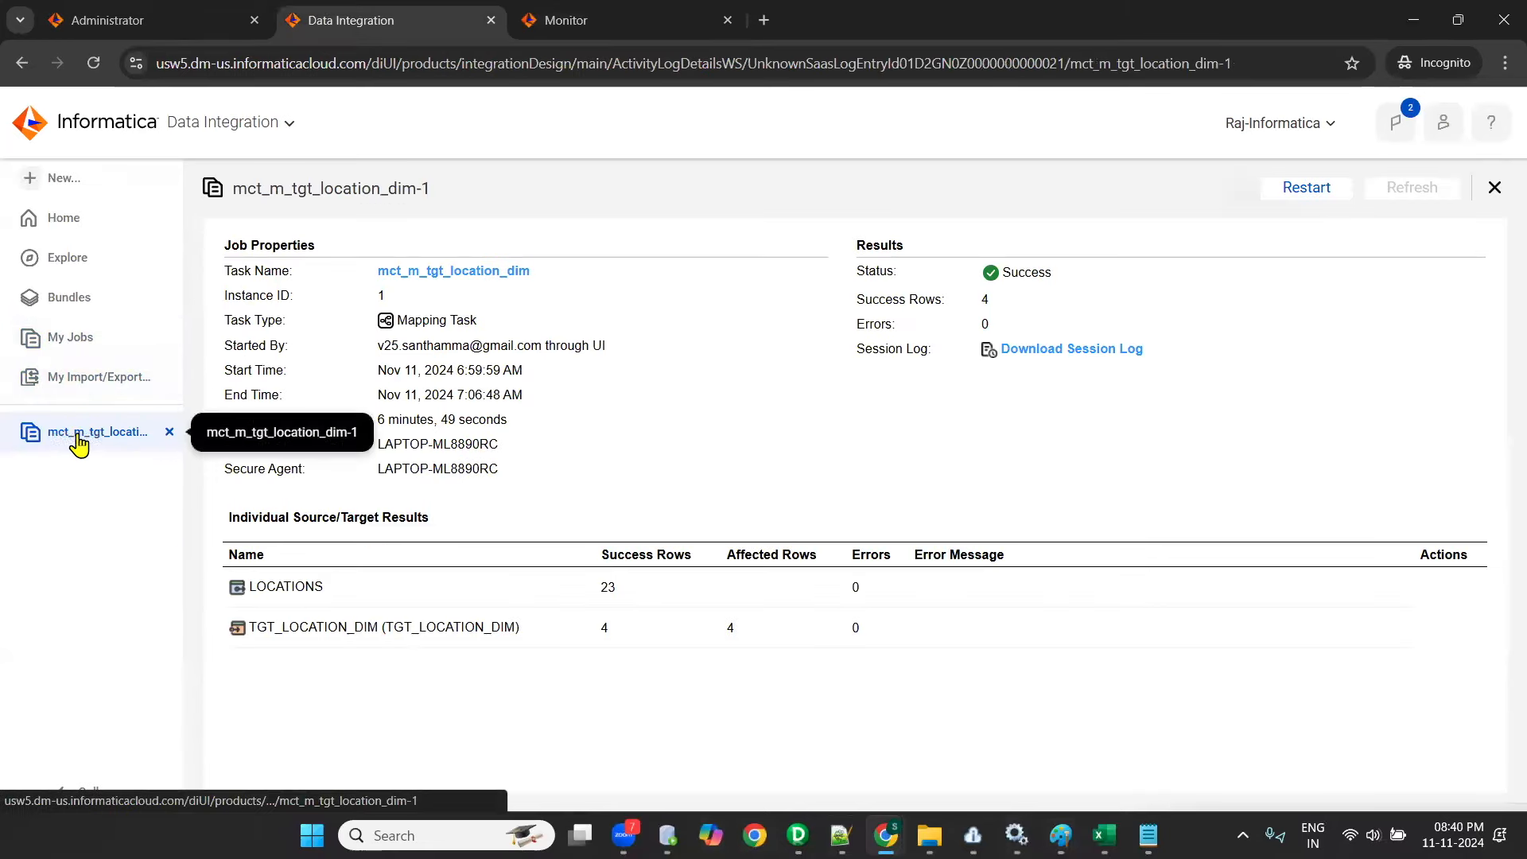
{"action": "key", "text": "alt+Tab"}
{"action": "key", "text": "alt+Tab"}
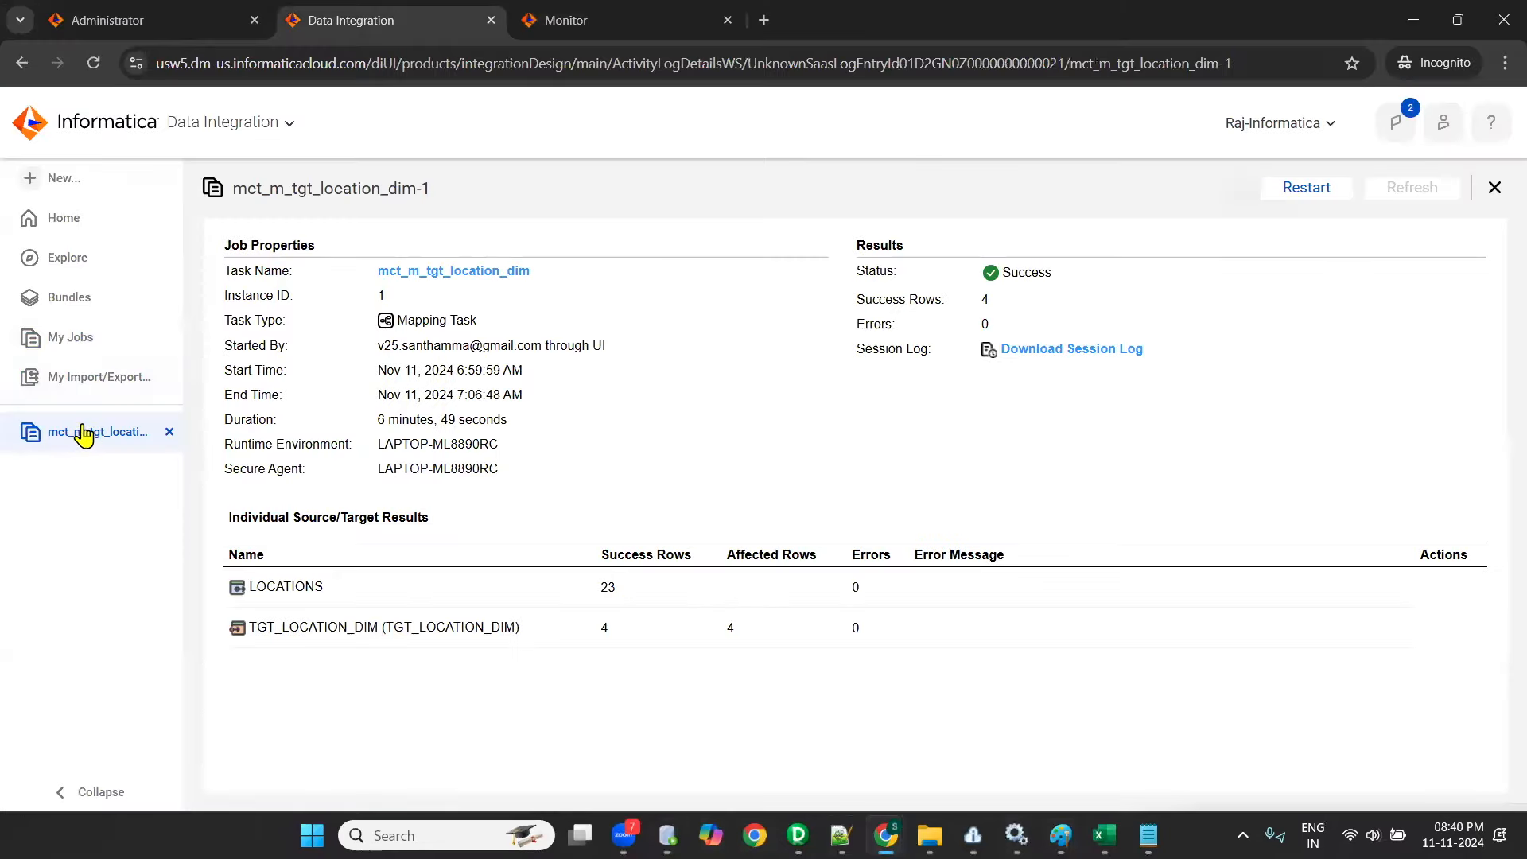
{"action": "left_click", "coordinate": [168, 432]}
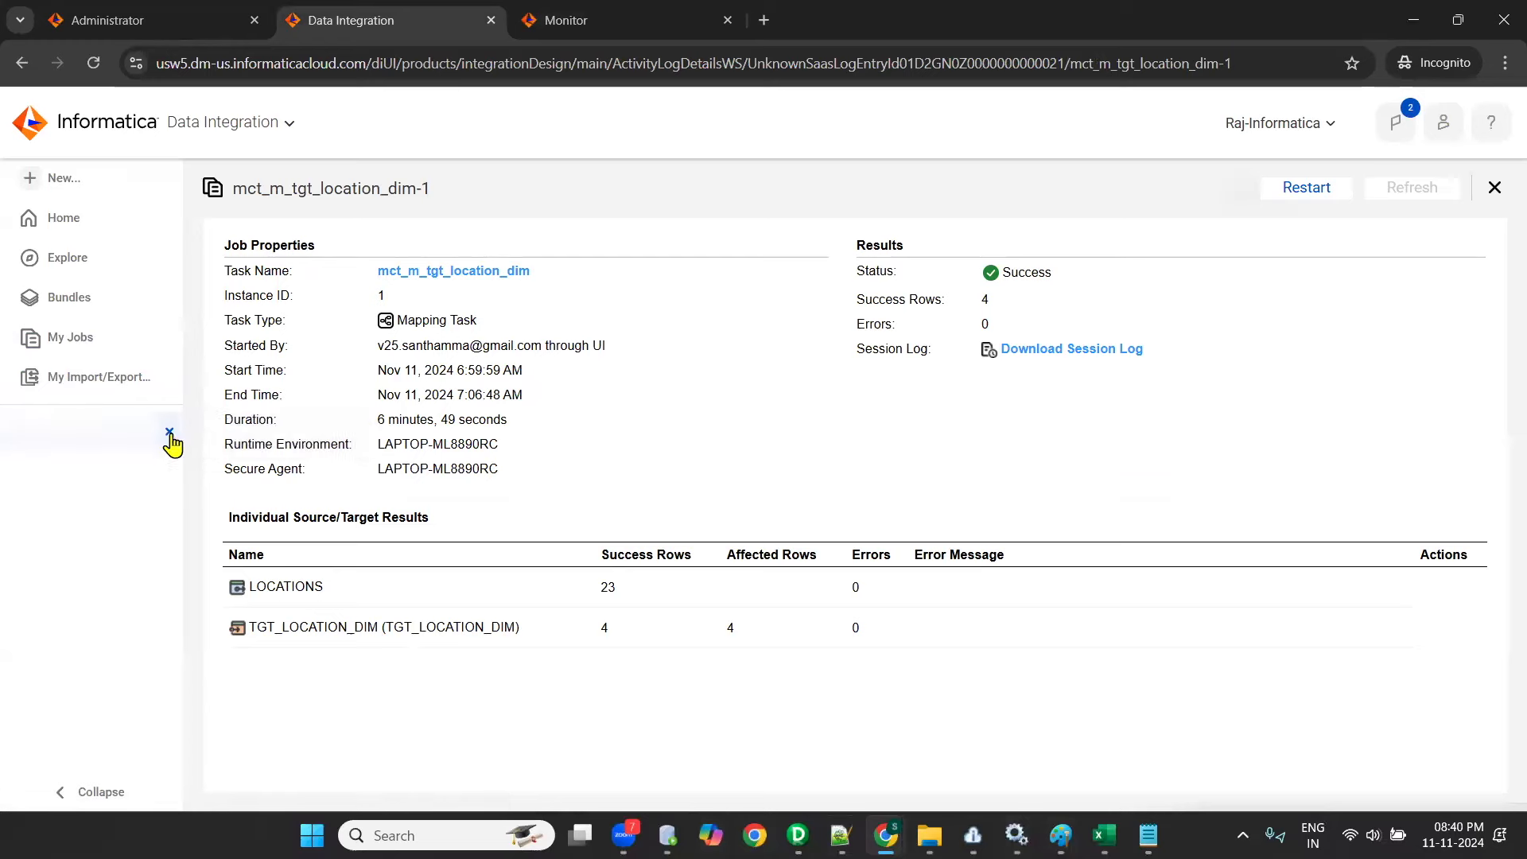
- Open the mapping m_tgt_location_dim from the Batch-2 folder of the IICS_Training project
{"action": "left_click", "coordinate": [60, 267]}
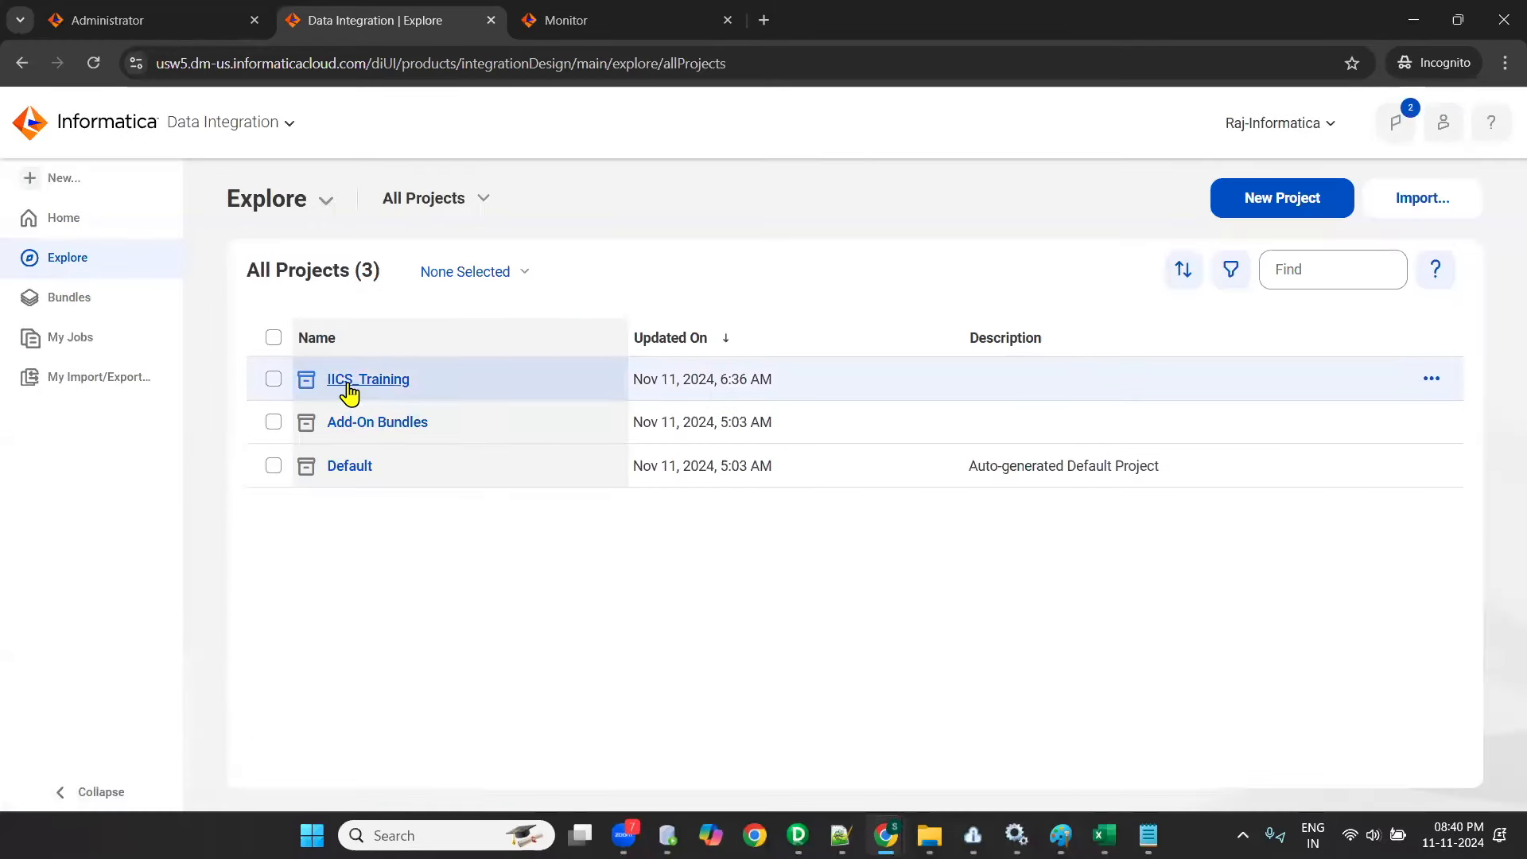
{"action": "left_click", "coordinate": [349, 384]}
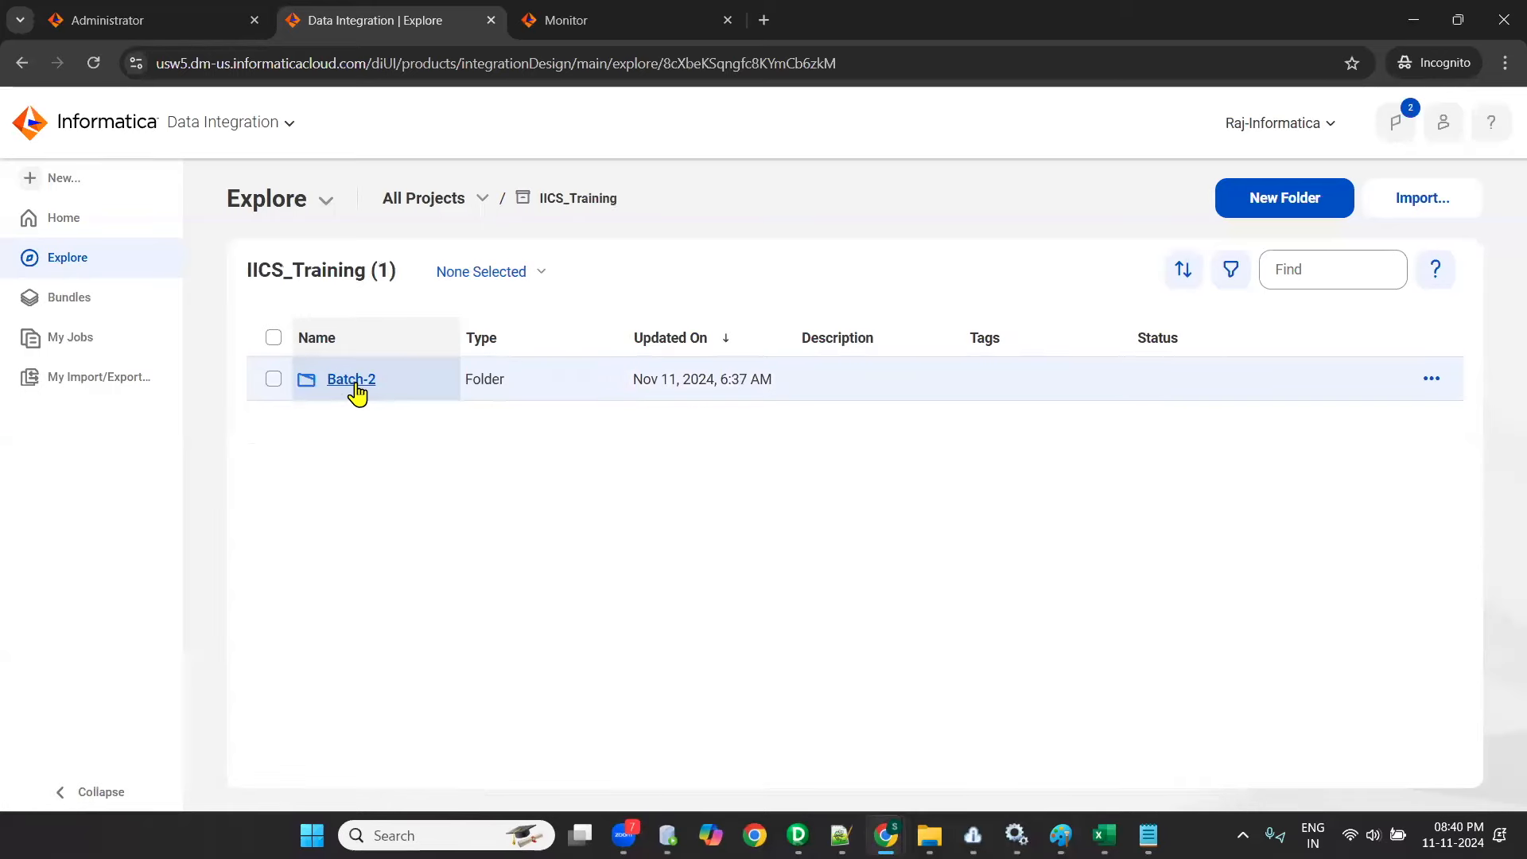
{"action": "left_click", "coordinate": [351, 380]}
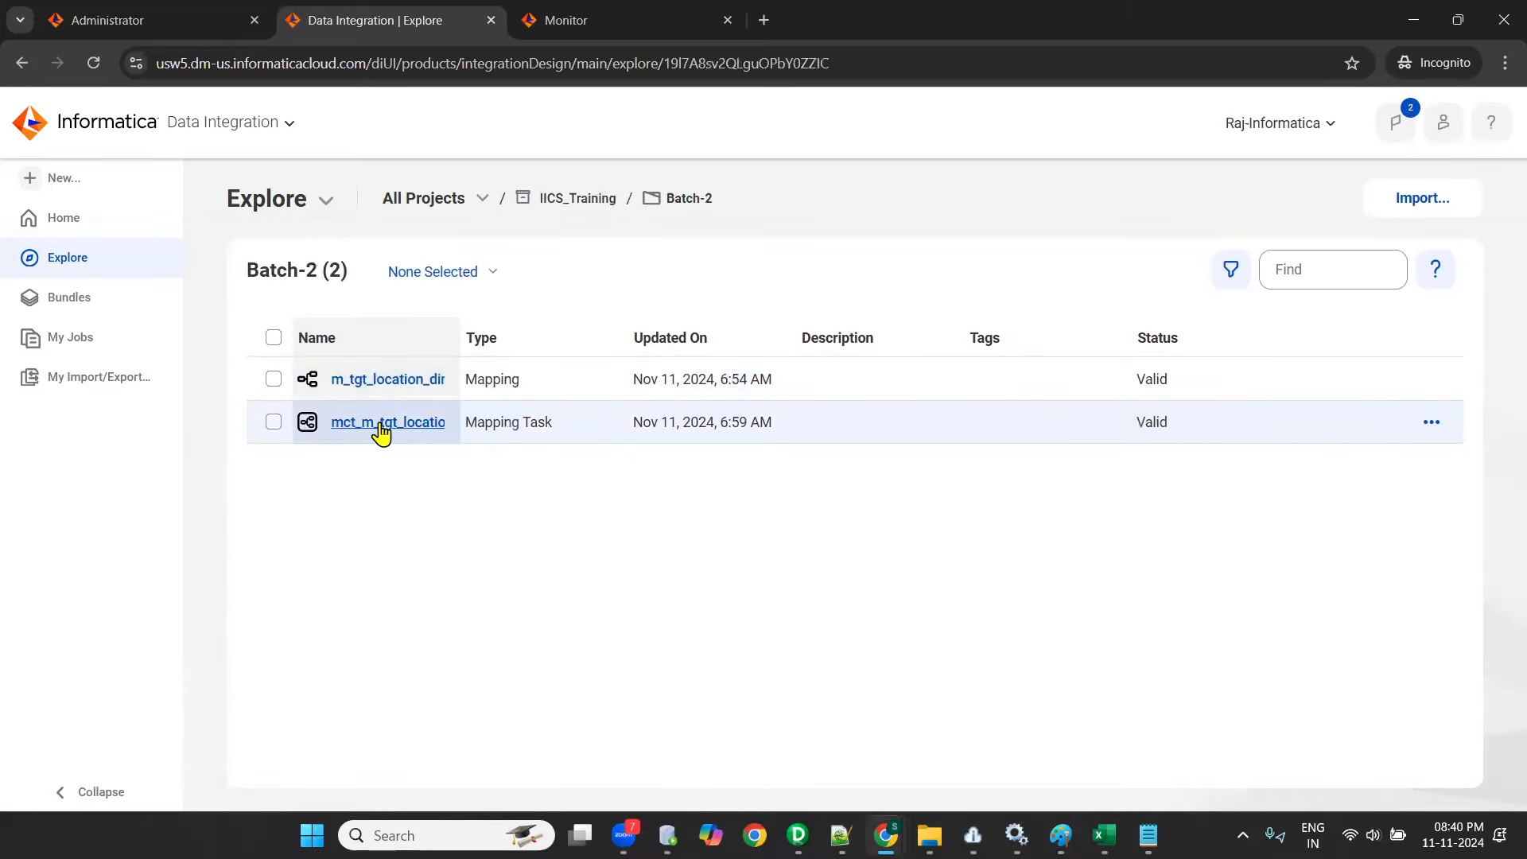
{"action": "left_click", "coordinate": [372, 384]}
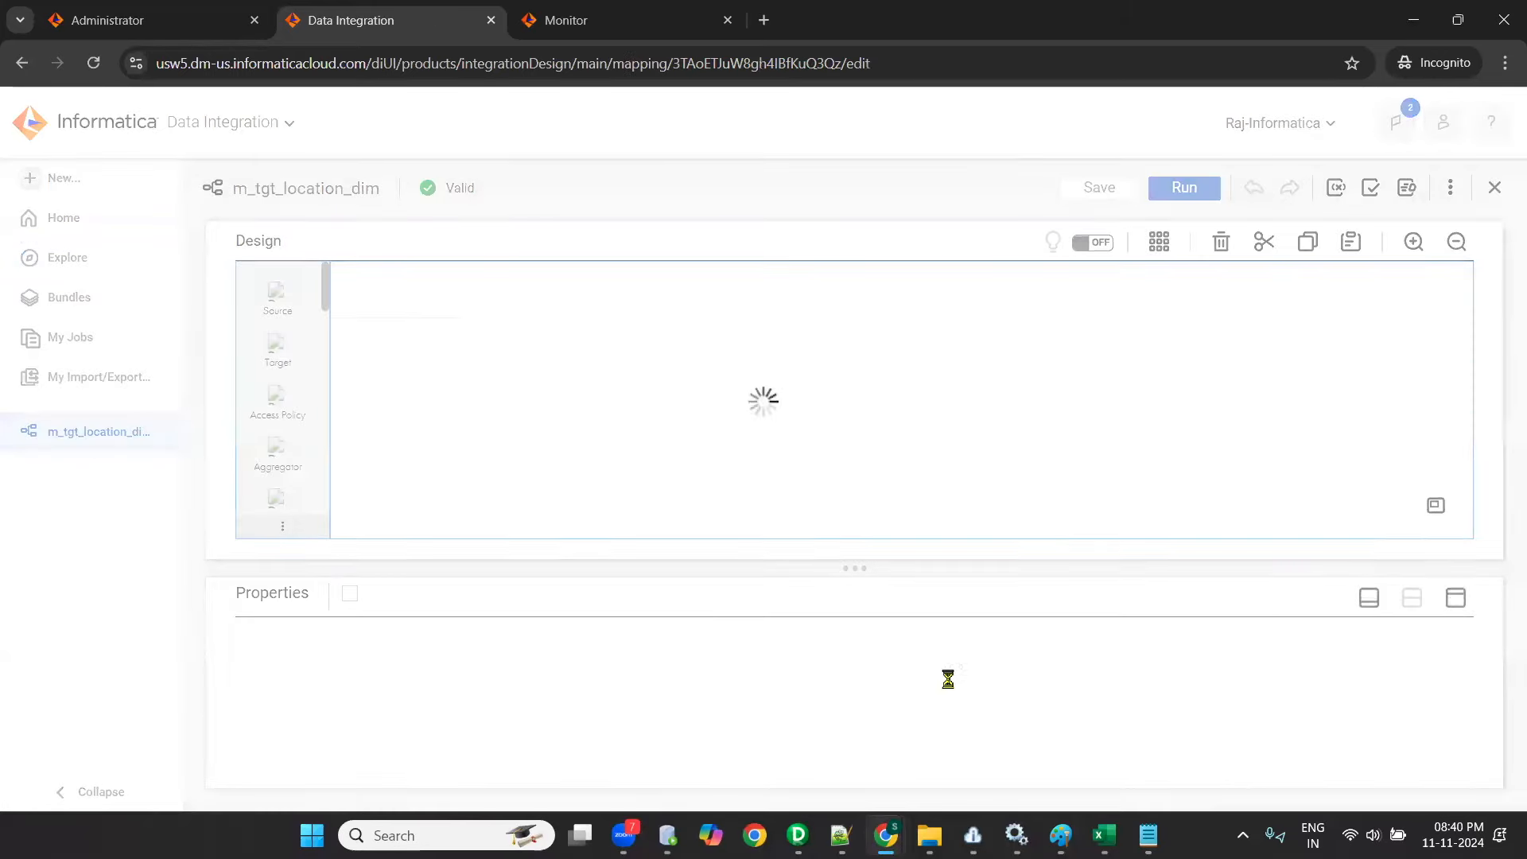
- Show the field mapping of the target TGT_LOCATION_DIM with its properties maximized
{"action": "left_click_drag", "start_coordinate": [856, 570], "coordinate": [883, 453]}
{"action": "left_click", "coordinate": [1030, 358]}
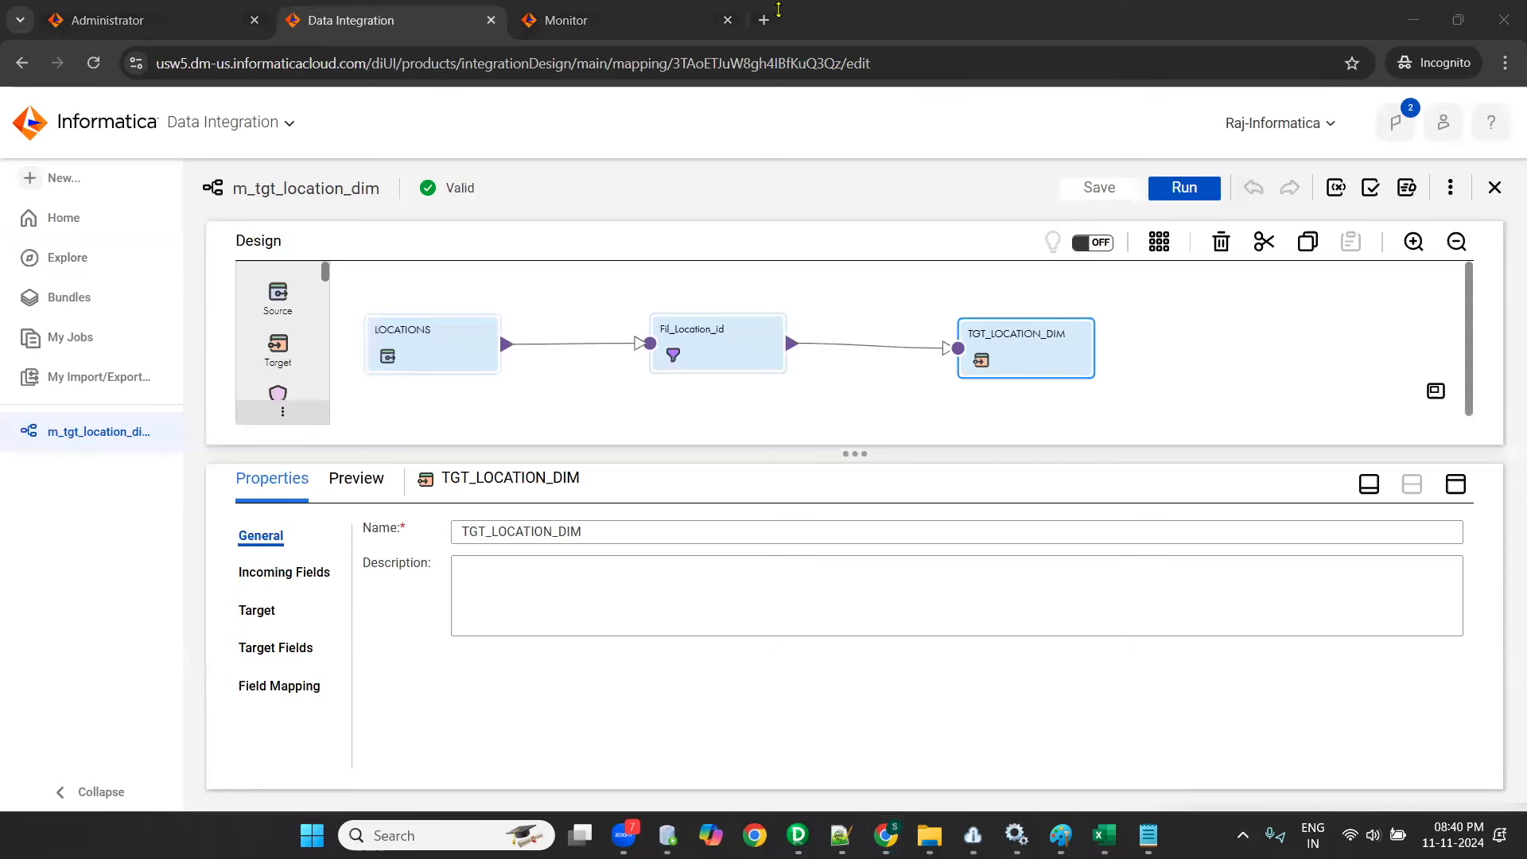
{"action": "left_click", "coordinate": [1456, 483]}
{"action": "left_click", "coordinate": [260, 453]}
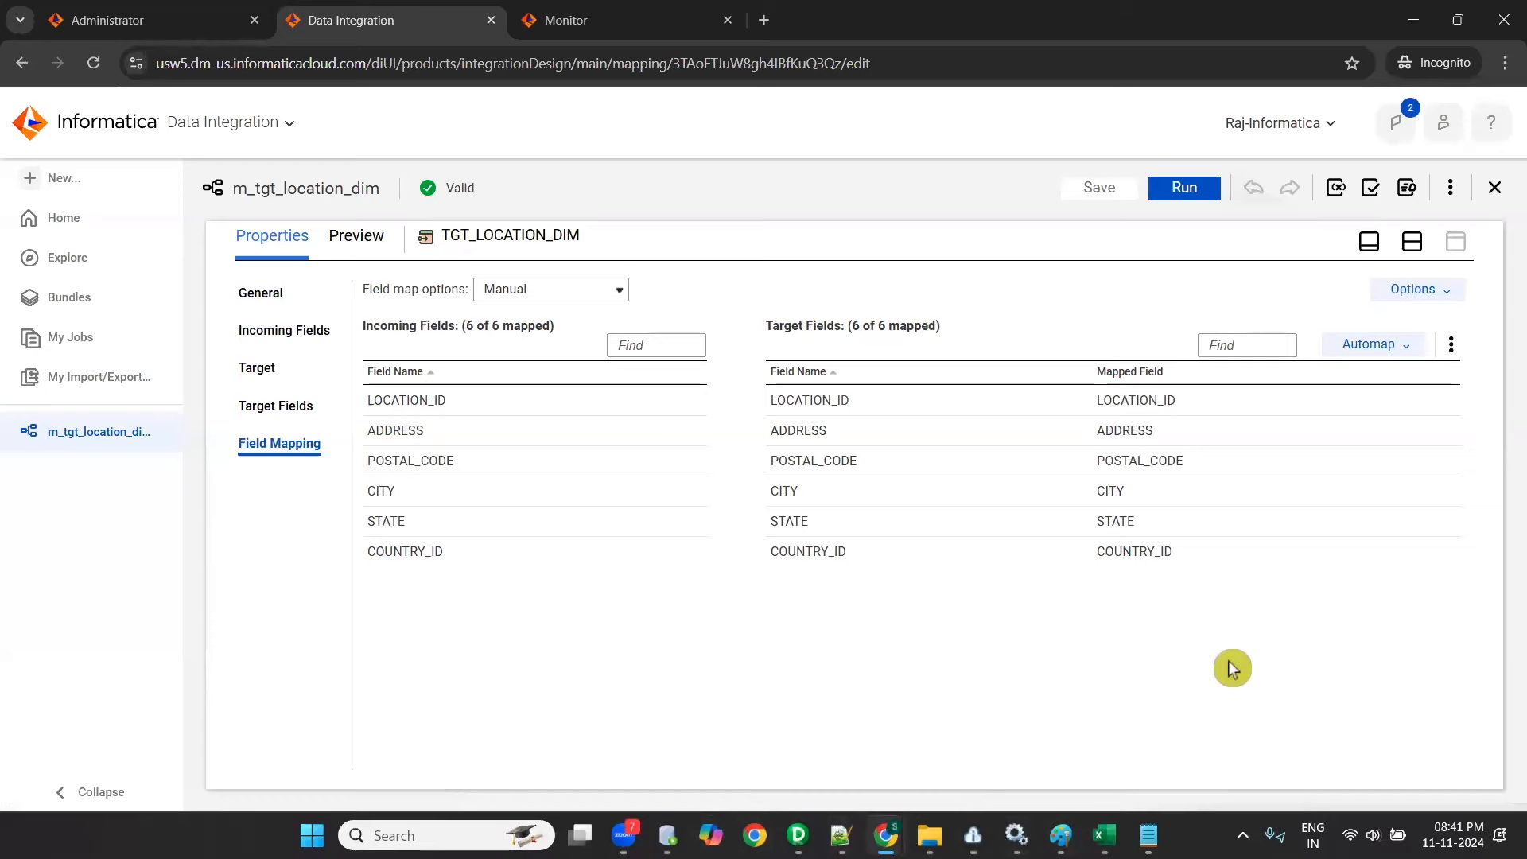
- Switch to Oracle SQL Developer and review the rows returned from tgt_location_dim, including the address values
{"action": "key", "text": "alt+Tab"}
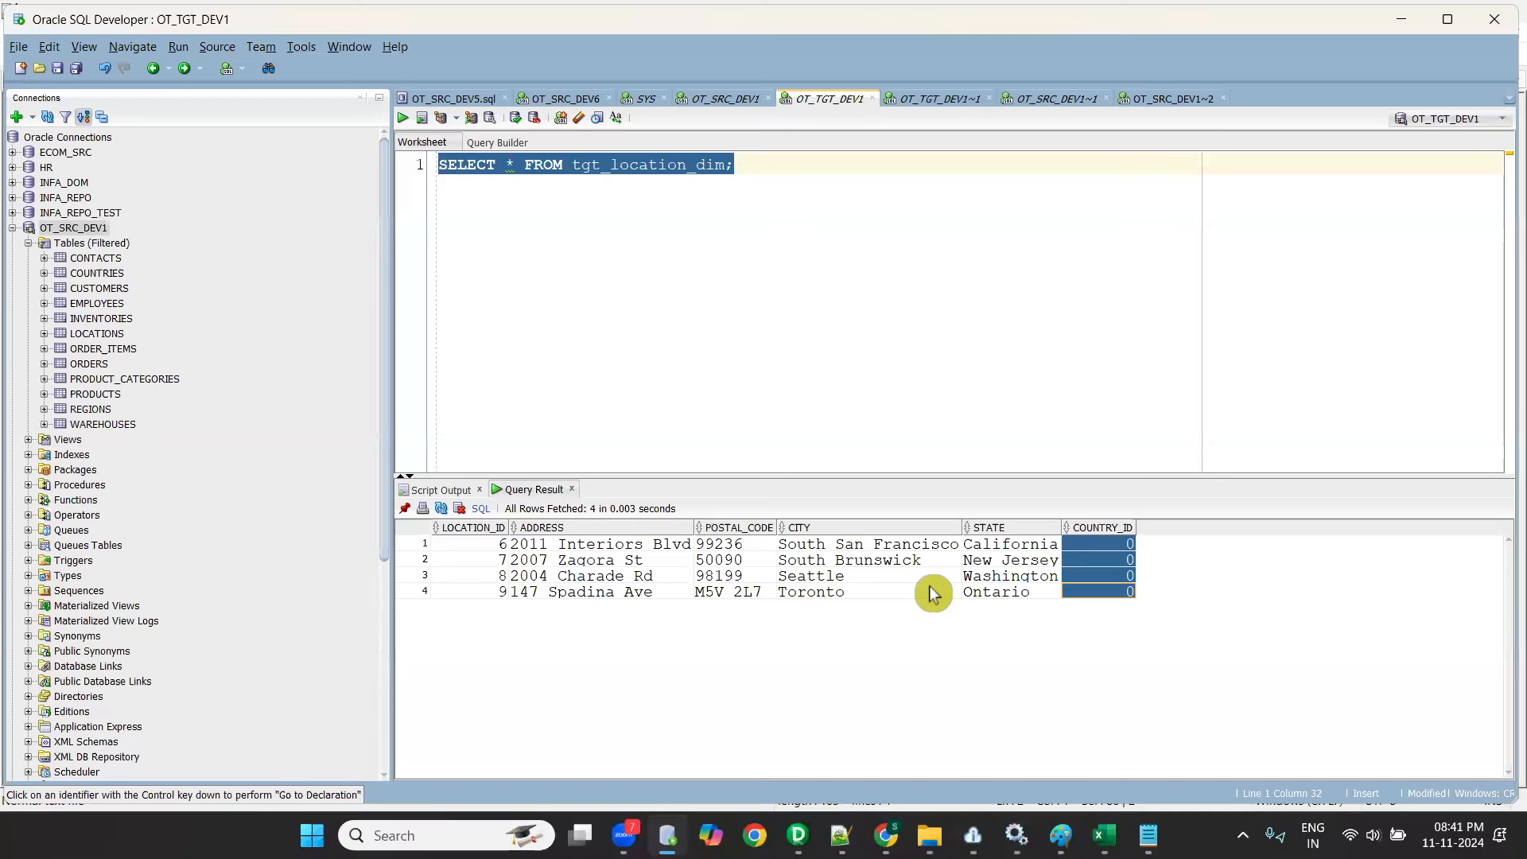
{"action": "key", "text": "alt+Tab"}
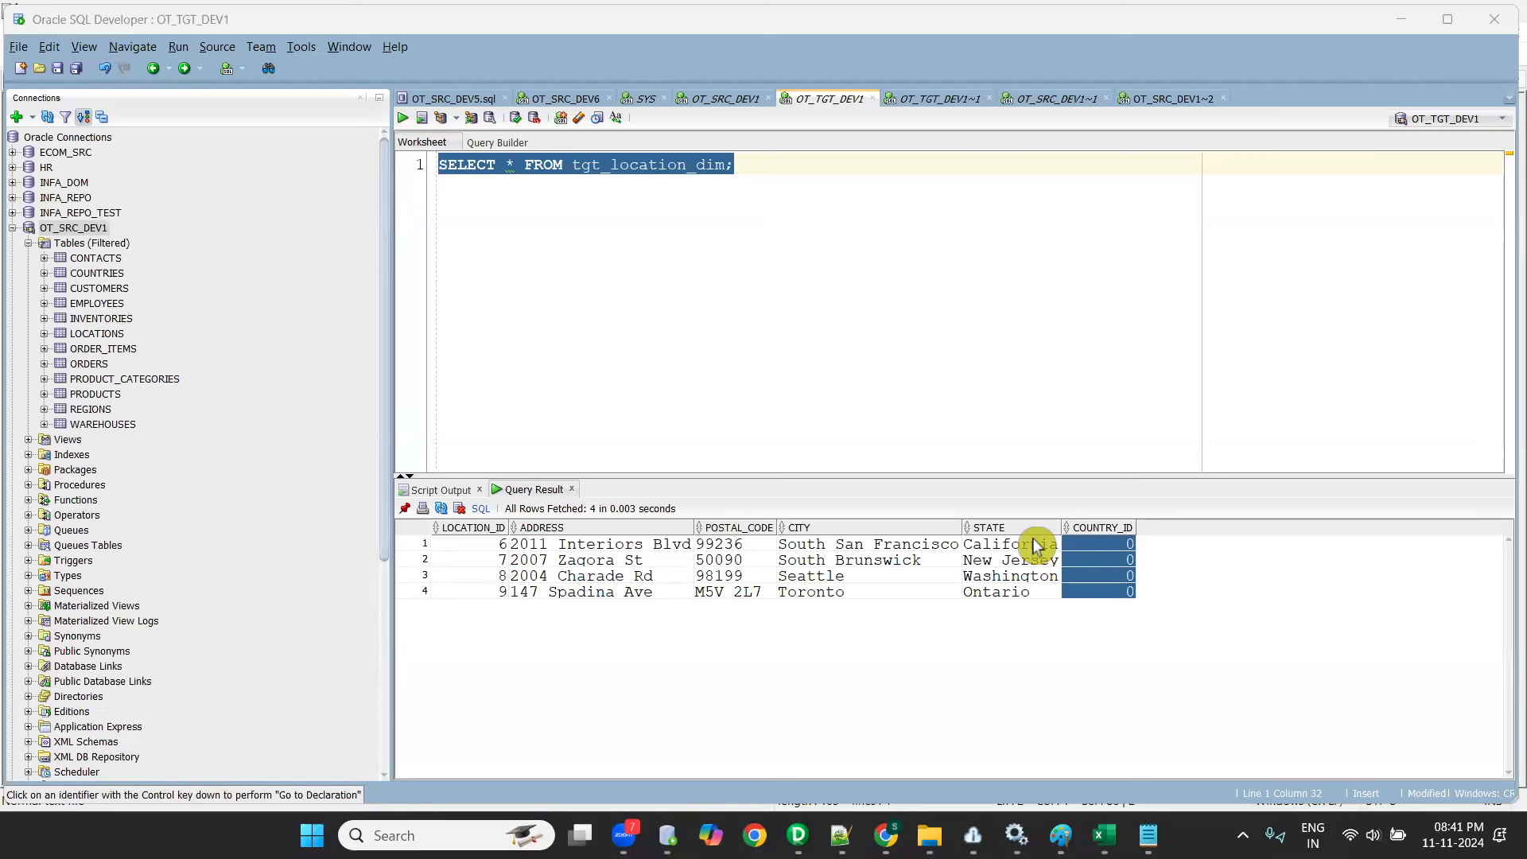
{"action": "left_click", "coordinate": [675, 583]}
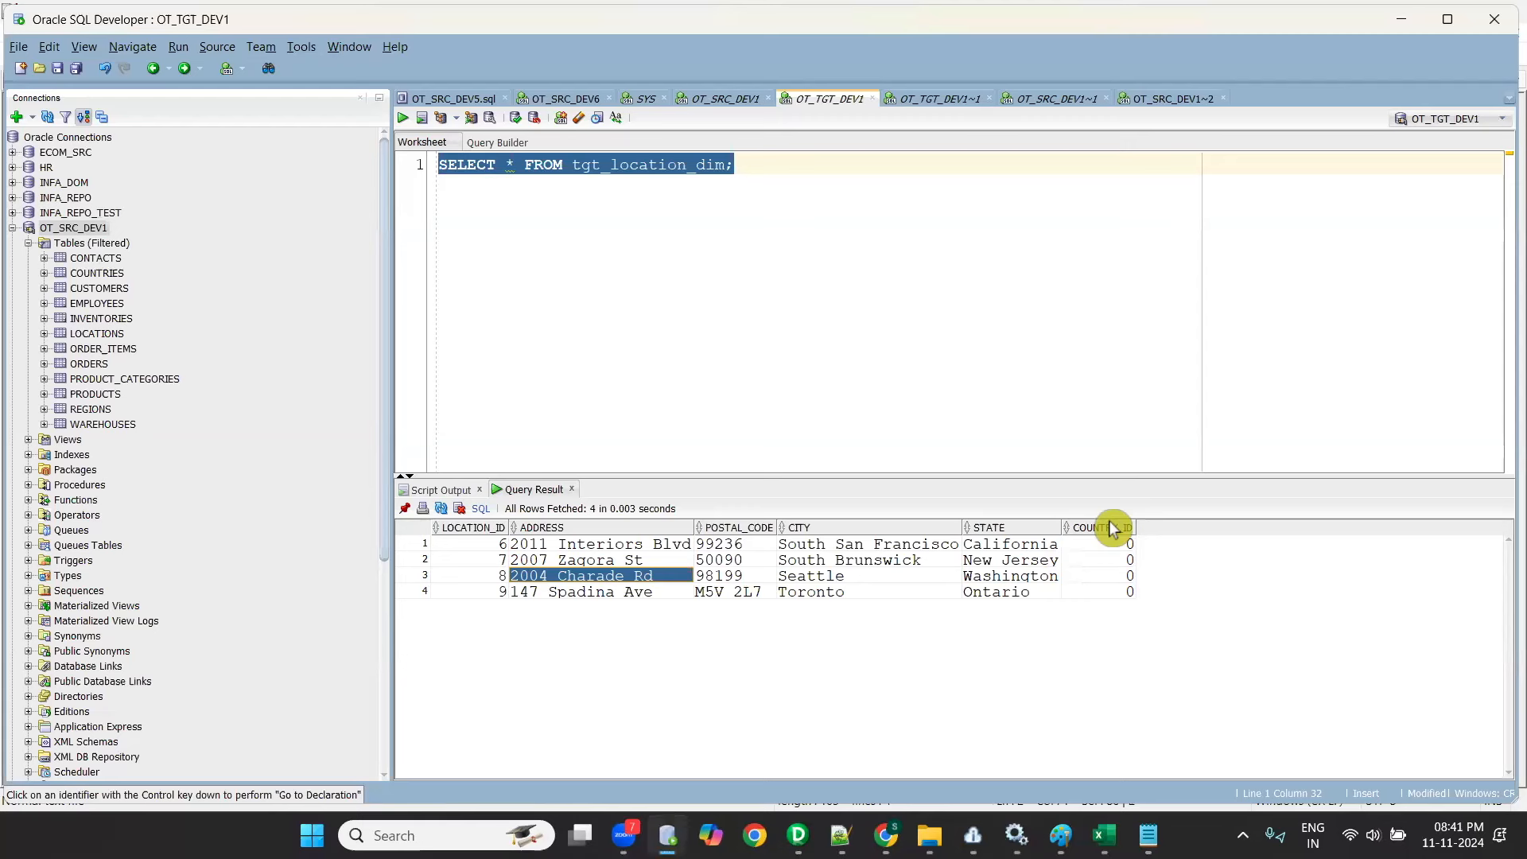
{"action": "key", "text": "alt+Tab"}
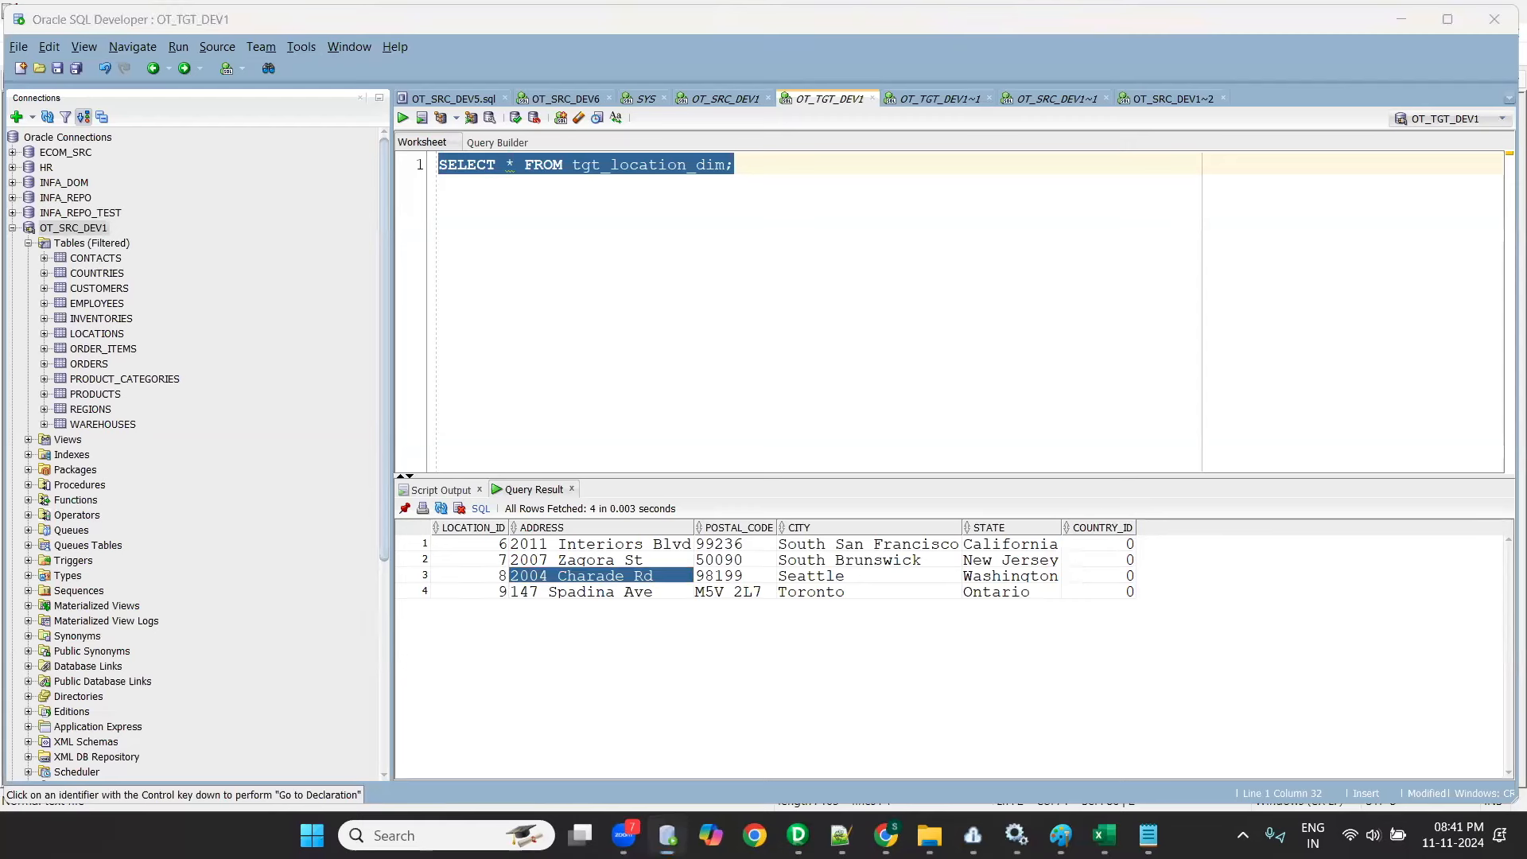
- Switch to the other Chrome window and show the videos of the YouTube channel Raj Informatica Realtime HandsOn JobBased Training
{"action": "mouse_move", "coordinate": [885, 836]}
{"action": "left_click", "coordinate": [784, 720]}
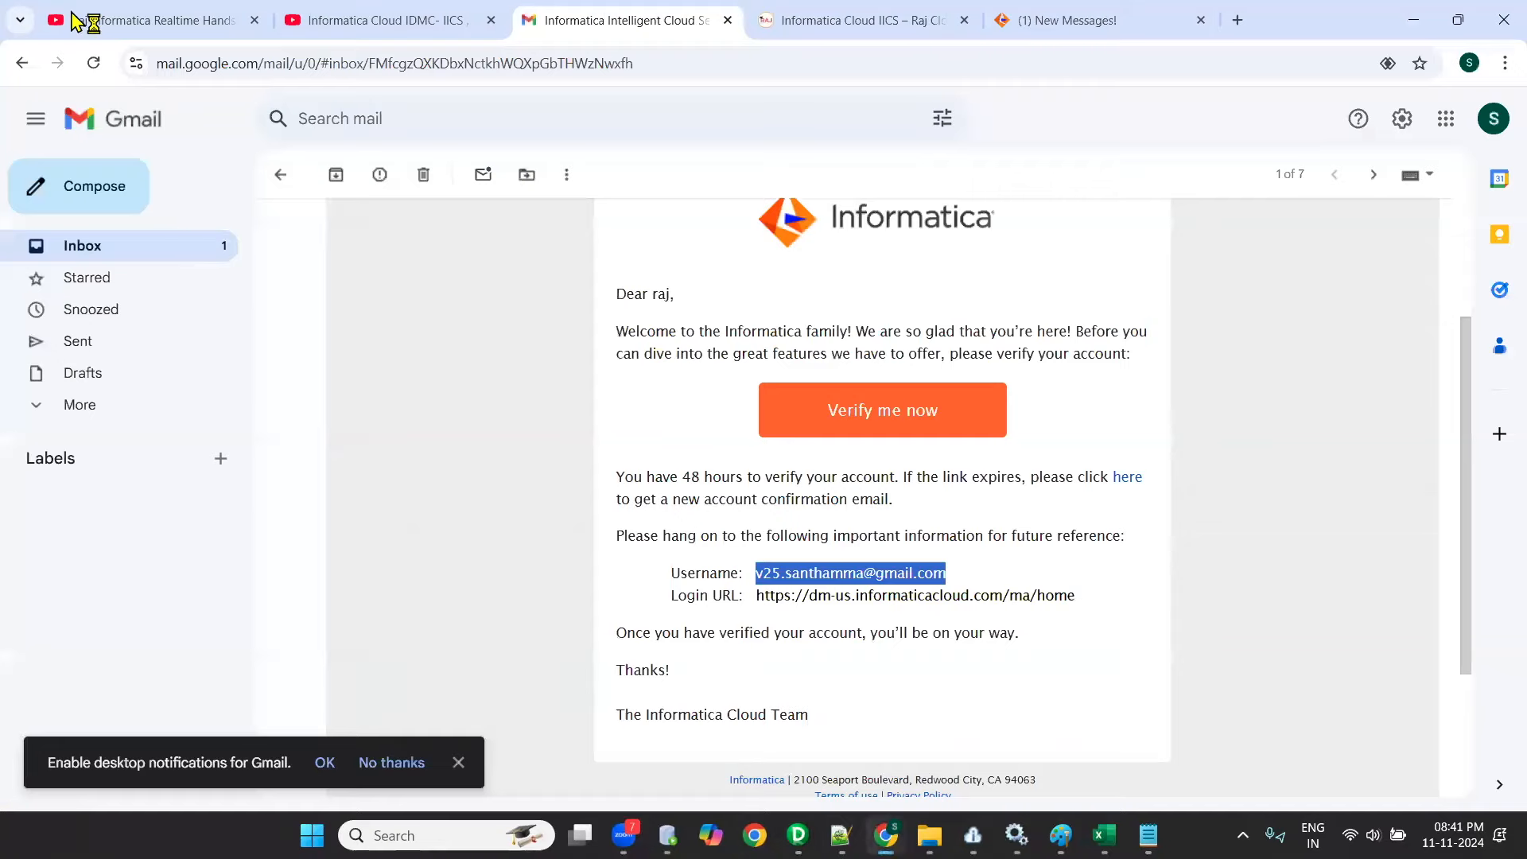
{"action": "key", "text": "ctrl+1"}
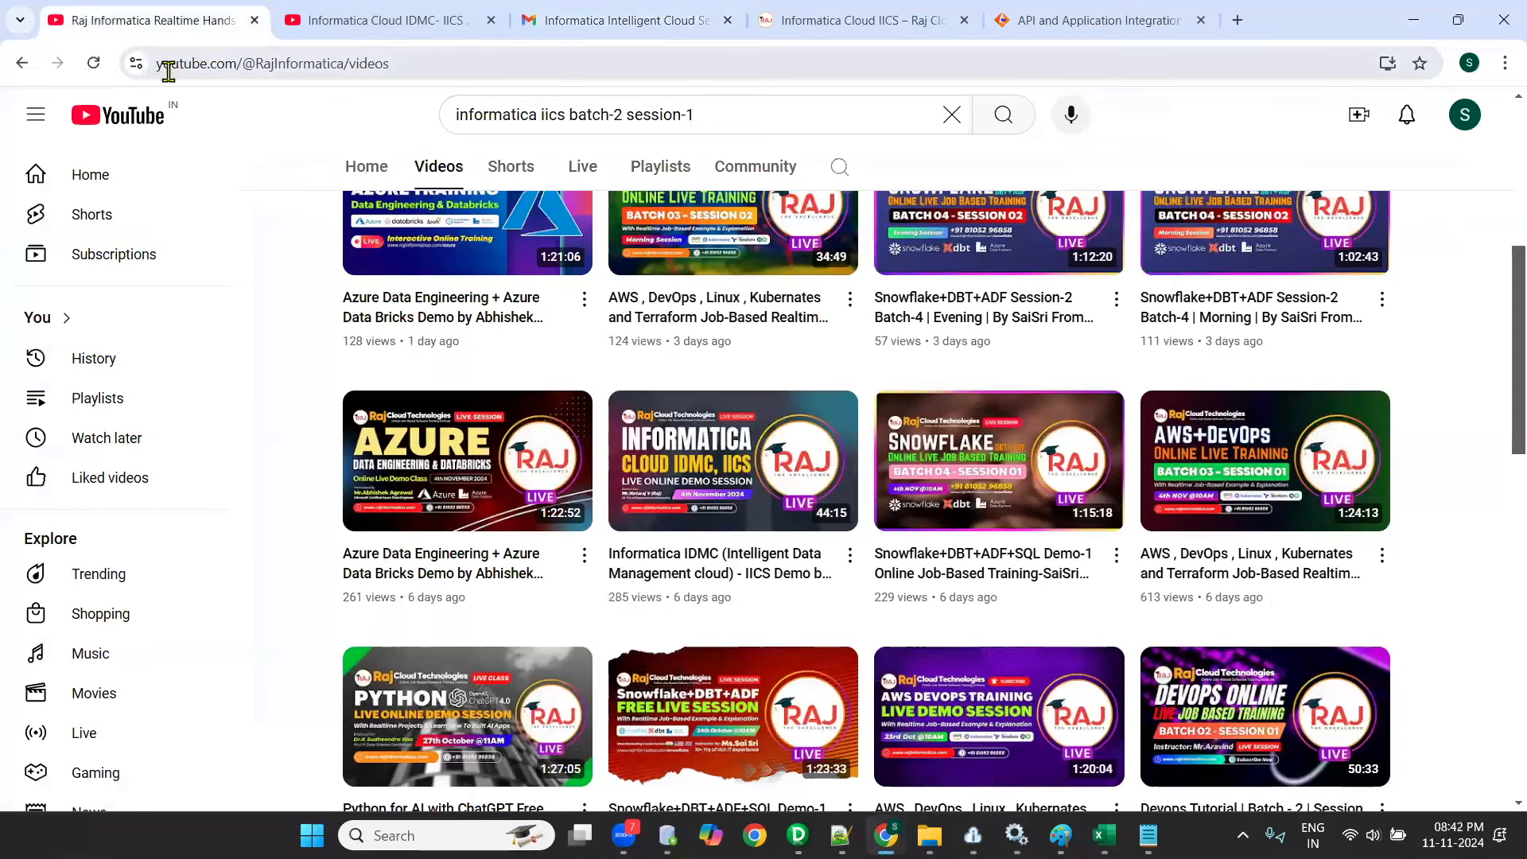
{"action": "left_click", "coordinate": [199, 68]}
{"action": "key", "text": "alt+Tab"}
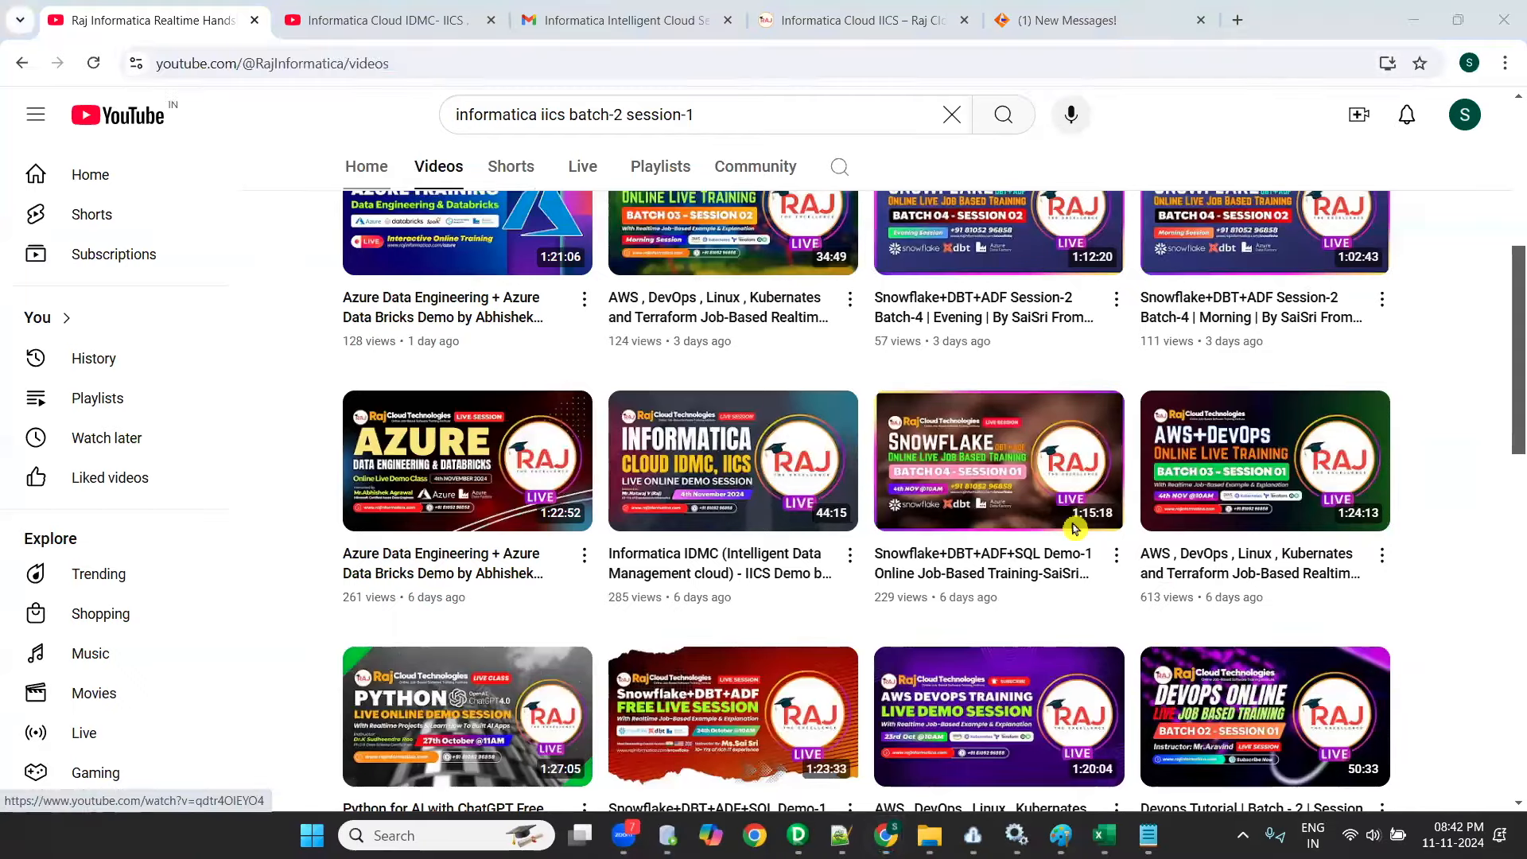
{"action": "key", "text": "alt+Tab"}
{"action": "key", "text": "alt+Tab"}
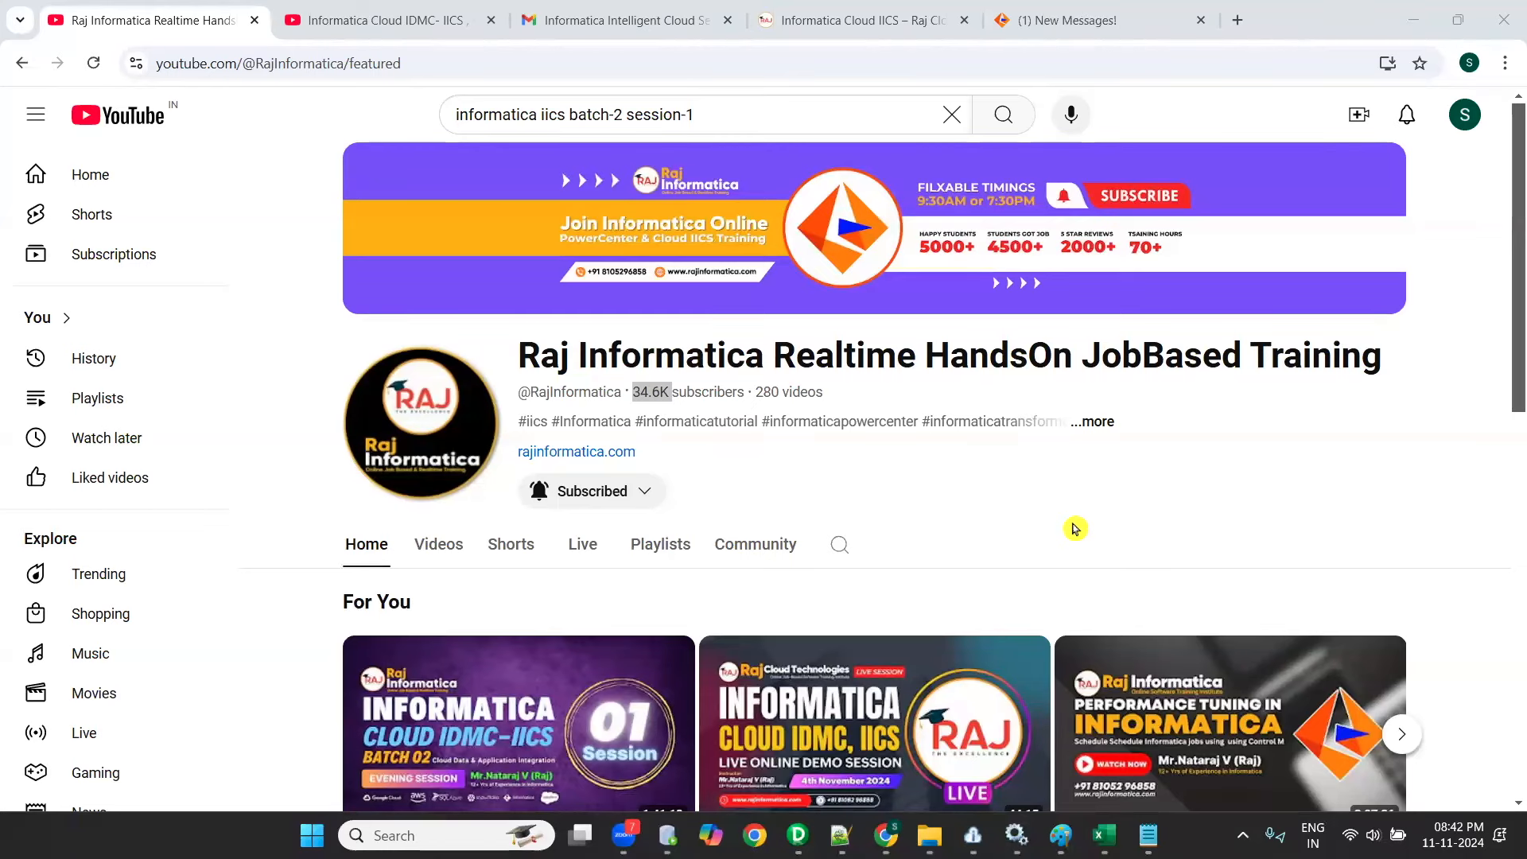
{"action": "left_click", "coordinate": [441, 547]}
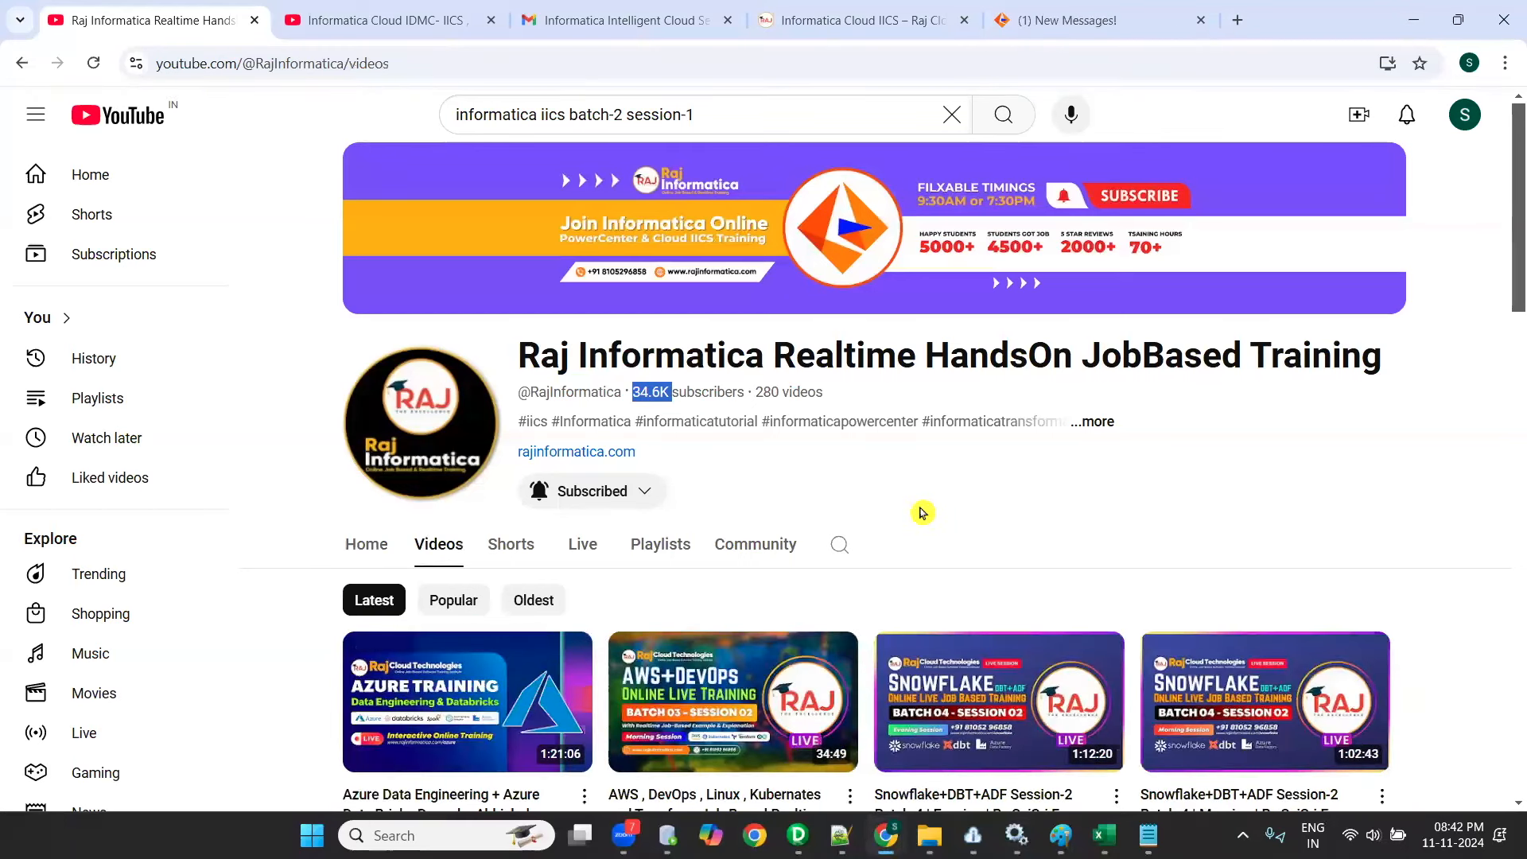
- Open the website rajinformatica.com in place of the Informatica Cloud IDMC video page
{"action": "left_click", "coordinate": [398, 22]}
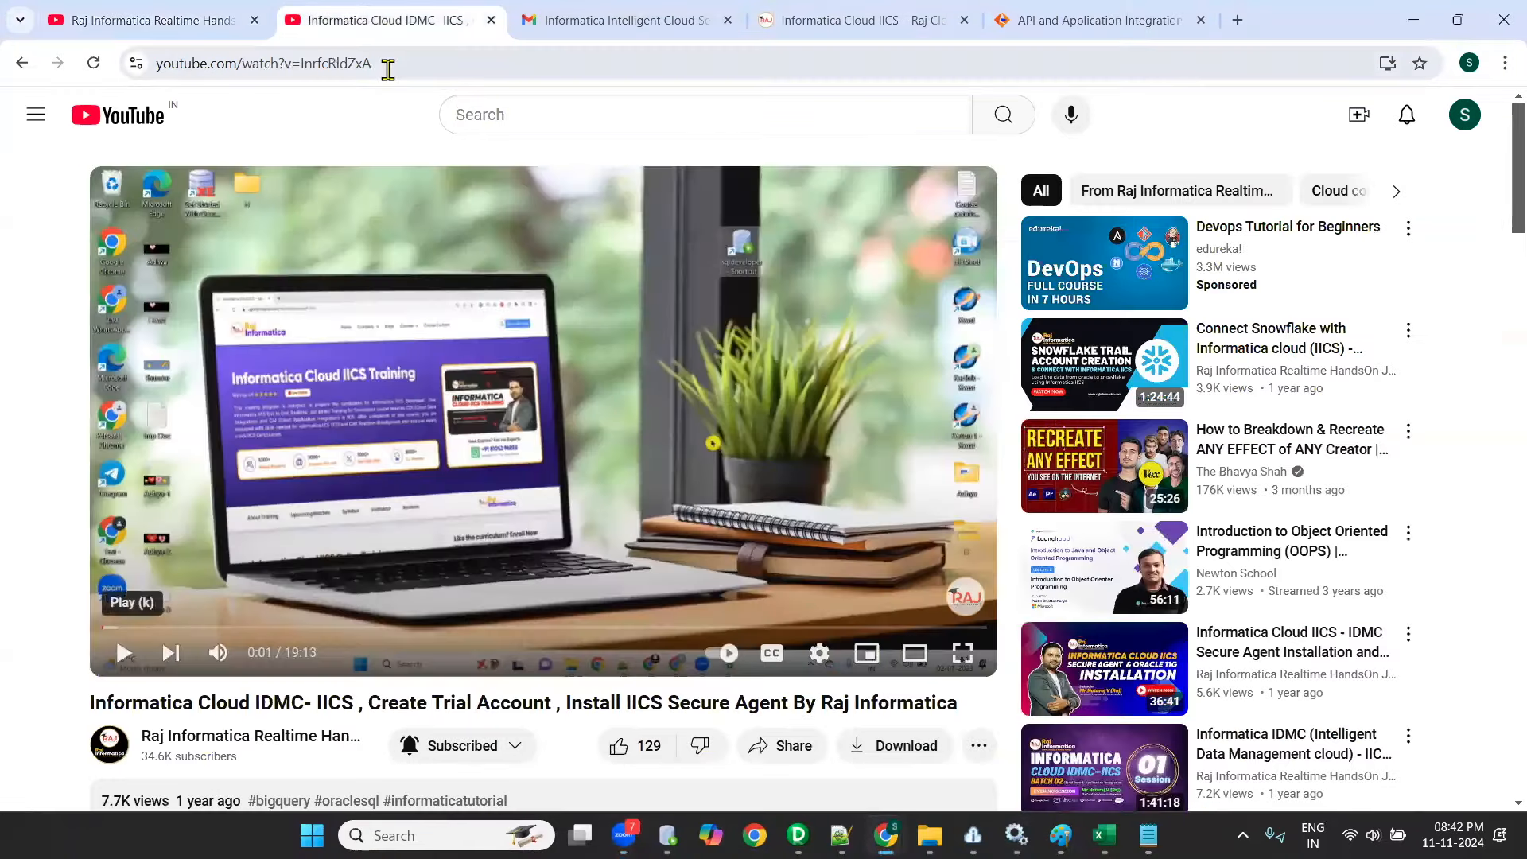
{"action": "left_click", "coordinate": [388, 63]}
{"action": "type", "text": "rajinformatica.com"}
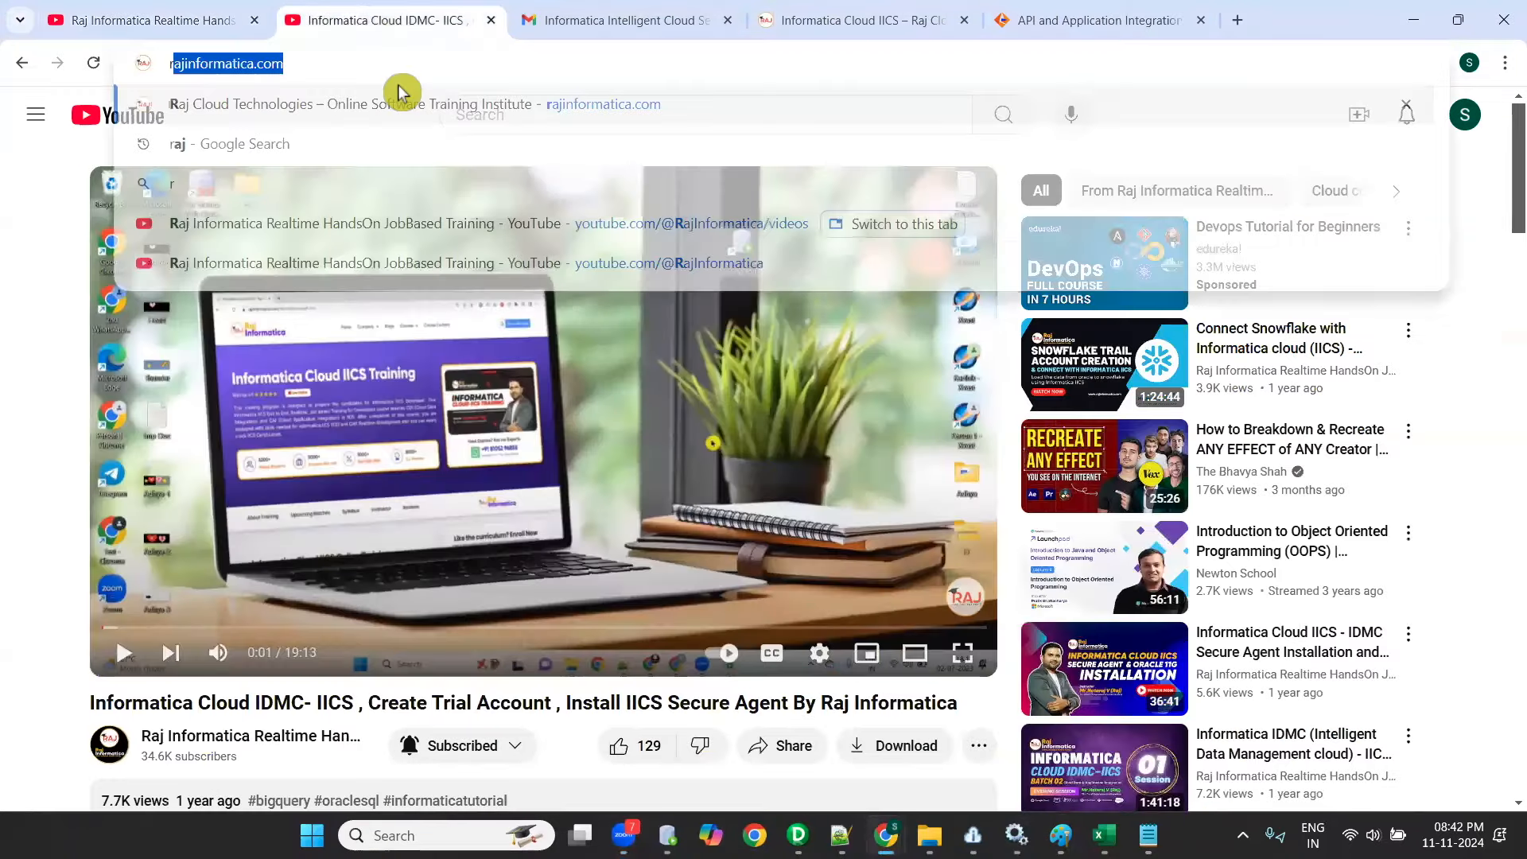
{"action": "key", "text": "Return"}
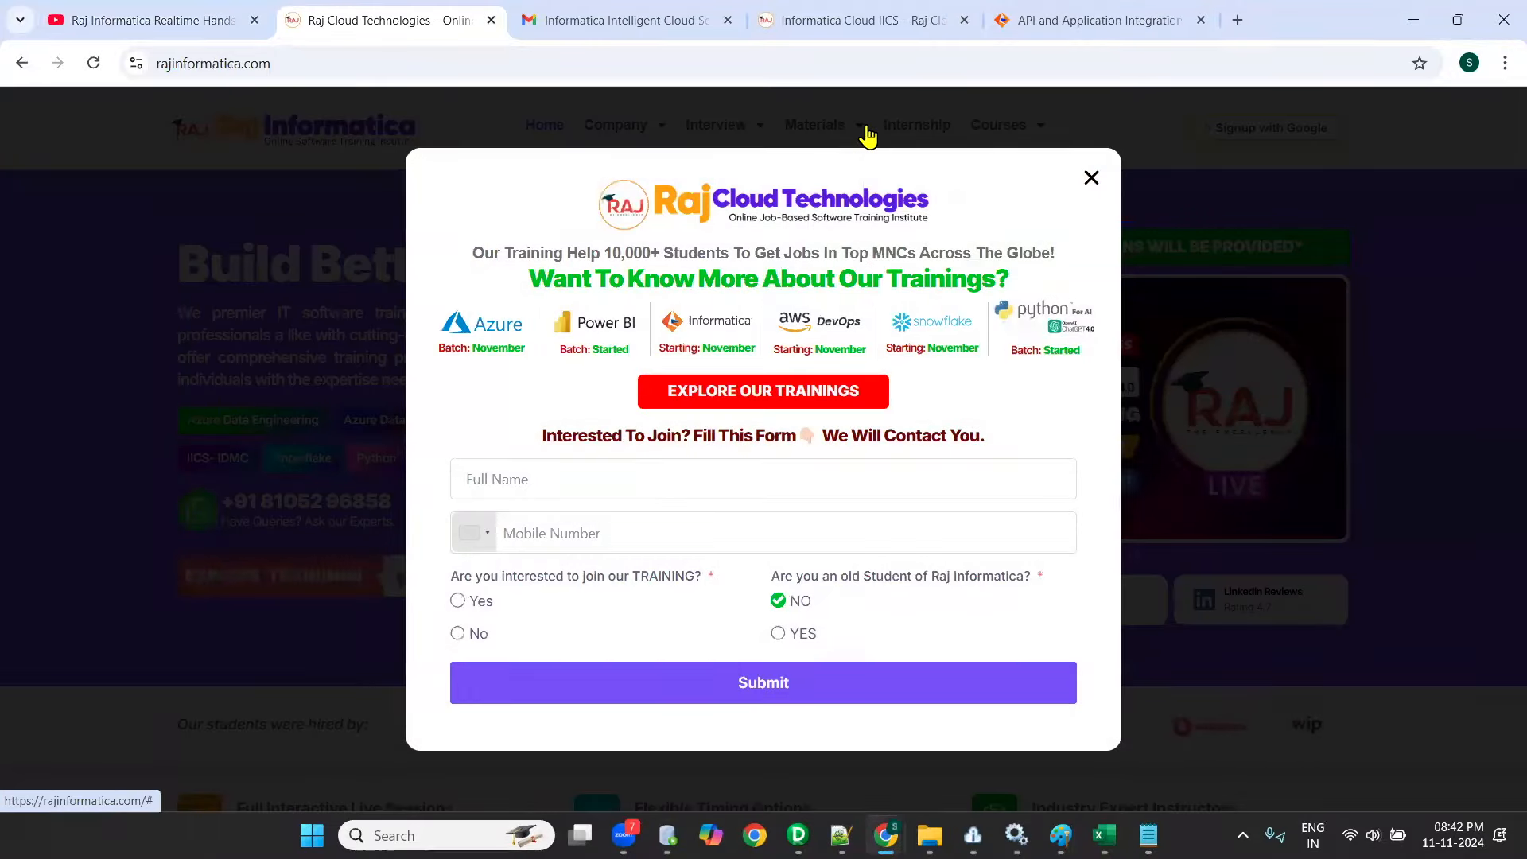
- Look through the website's lists of study materials and interview questions
{"action": "left_click", "coordinate": [867, 127]}
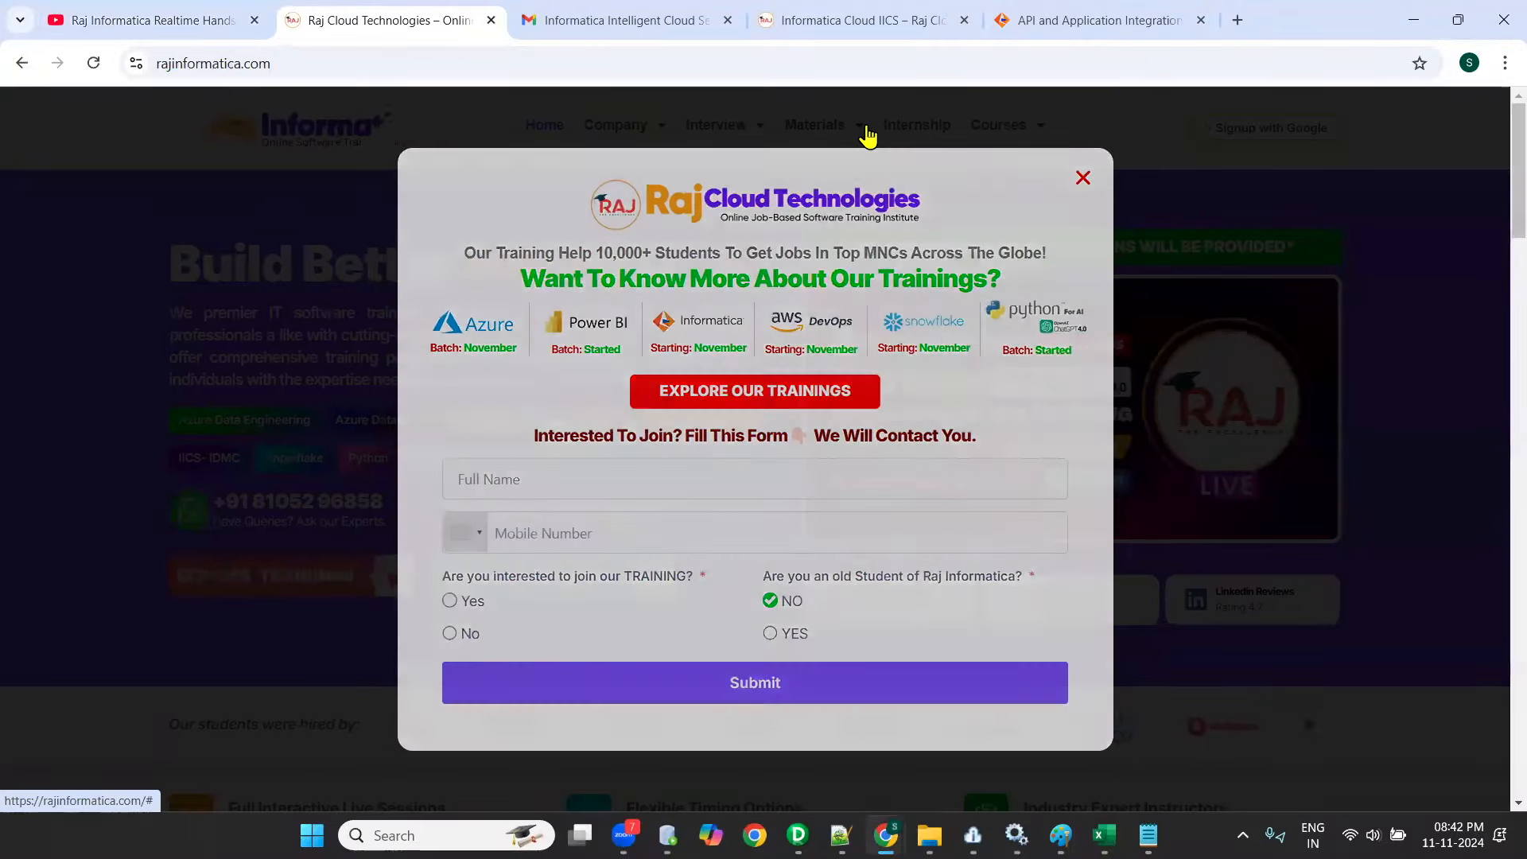
{"action": "mouse_move", "coordinate": [863, 127]}
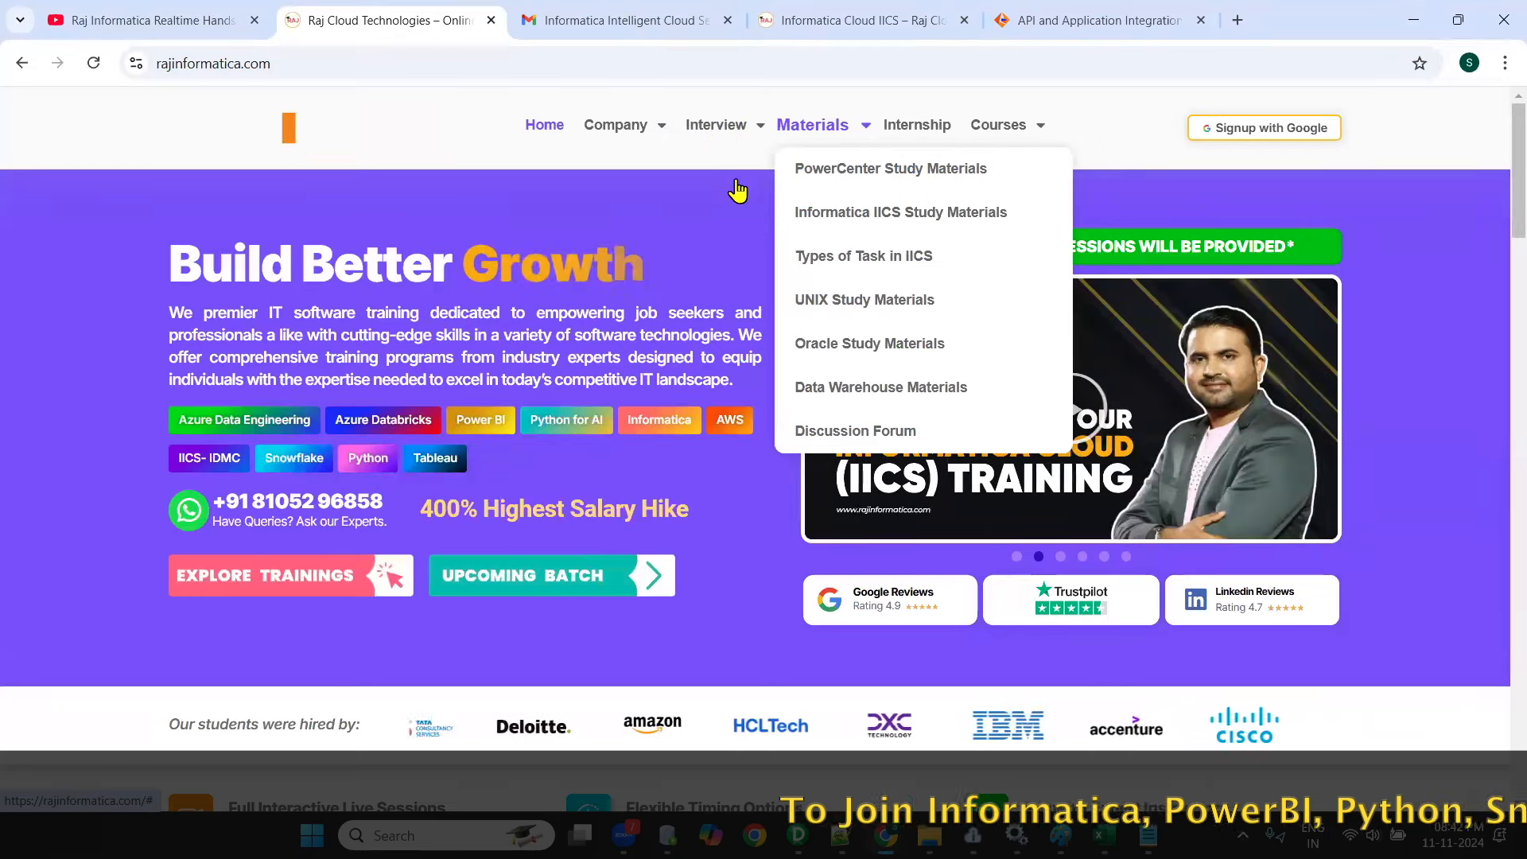
{"action": "mouse_move", "coordinate": [725, 126]}
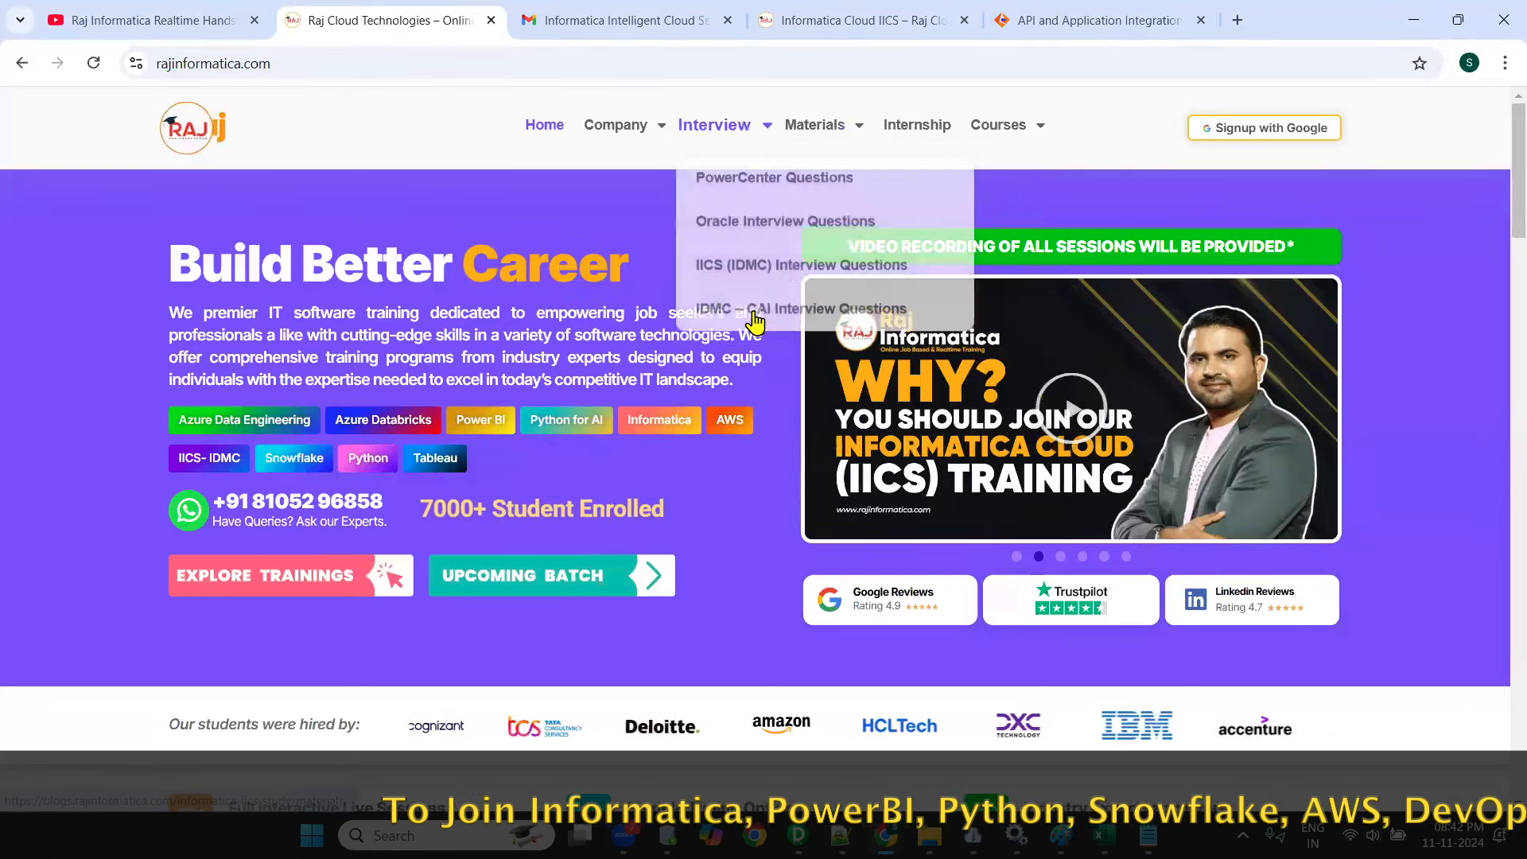